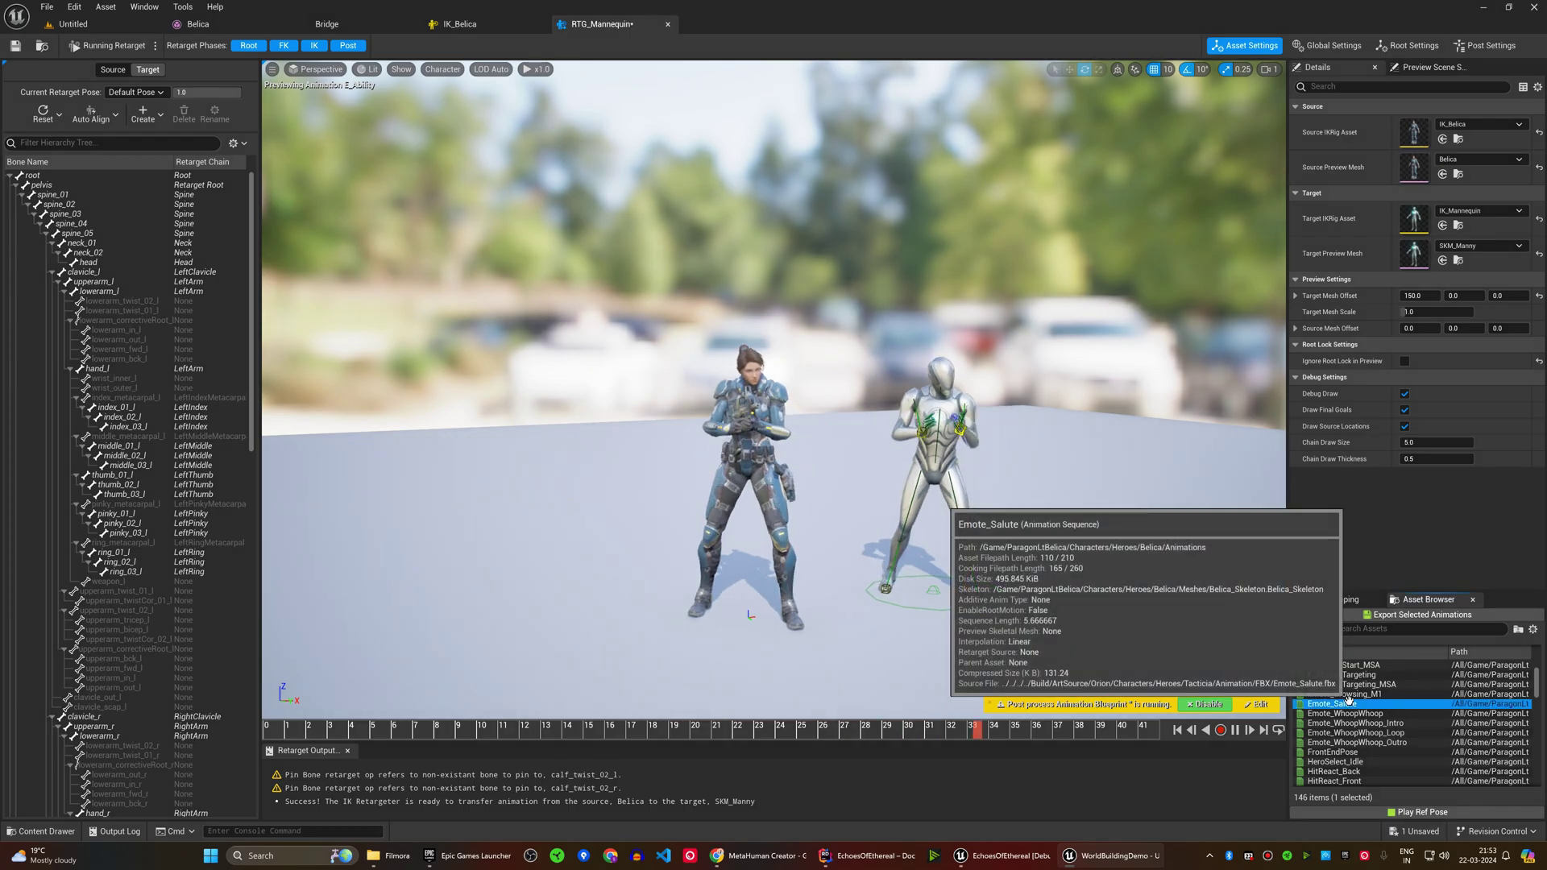
Step: Preview clips show the Emote_Salute retarget and arm and leg modules placed on hand and thigh sockets
click(1328, 704)
scroll(1383, 721, down, 3)
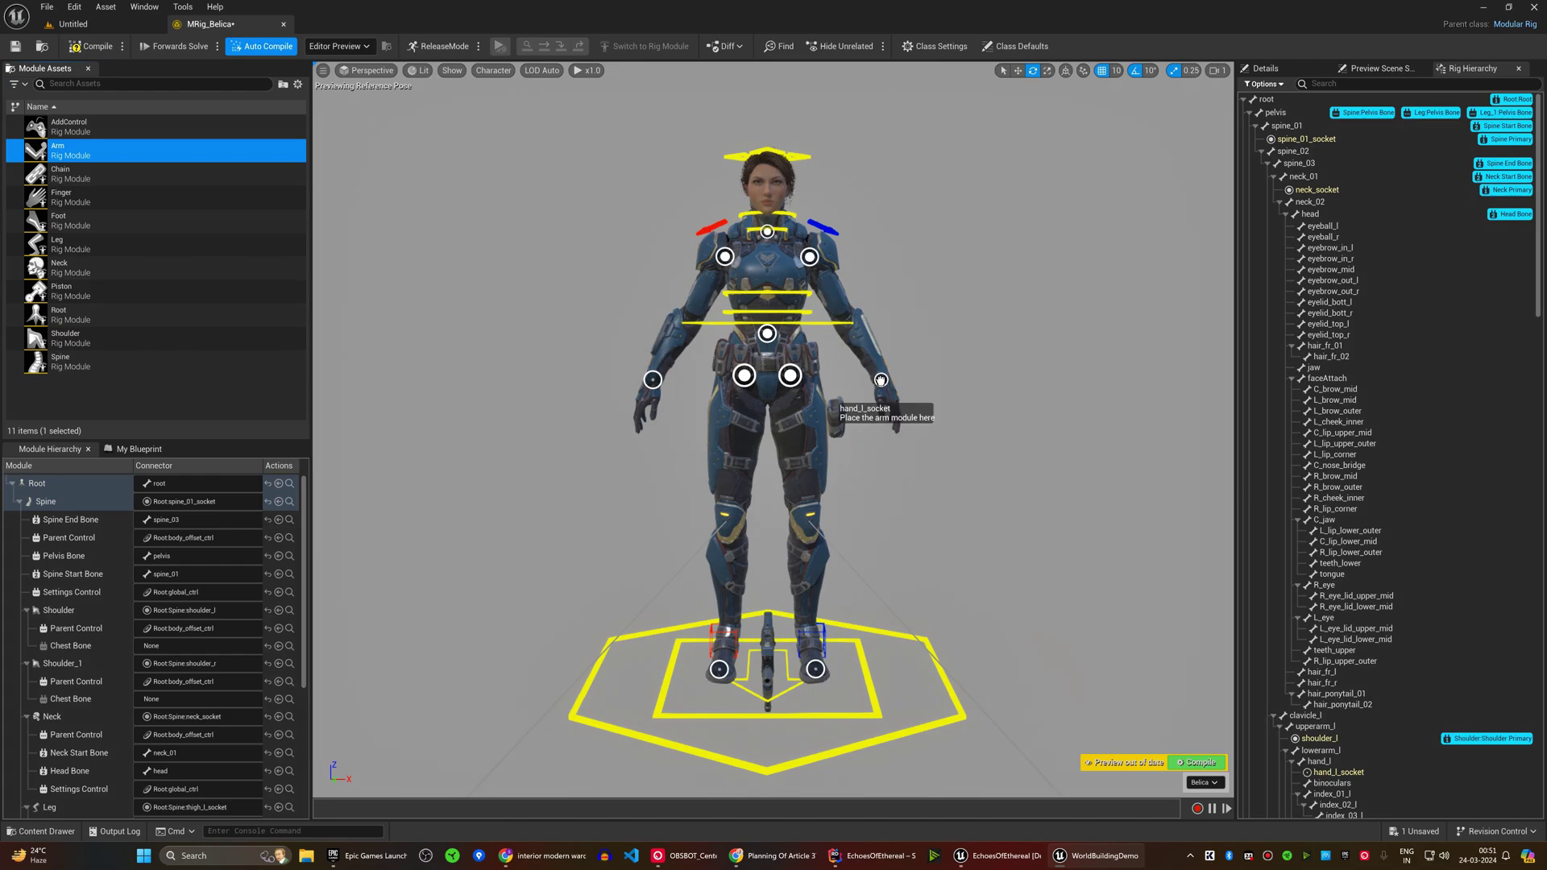
mouse_move(58, 149)
mouse_down()
mouse_move(881, 380)
mouse_move(650, 378)
mouse_up()
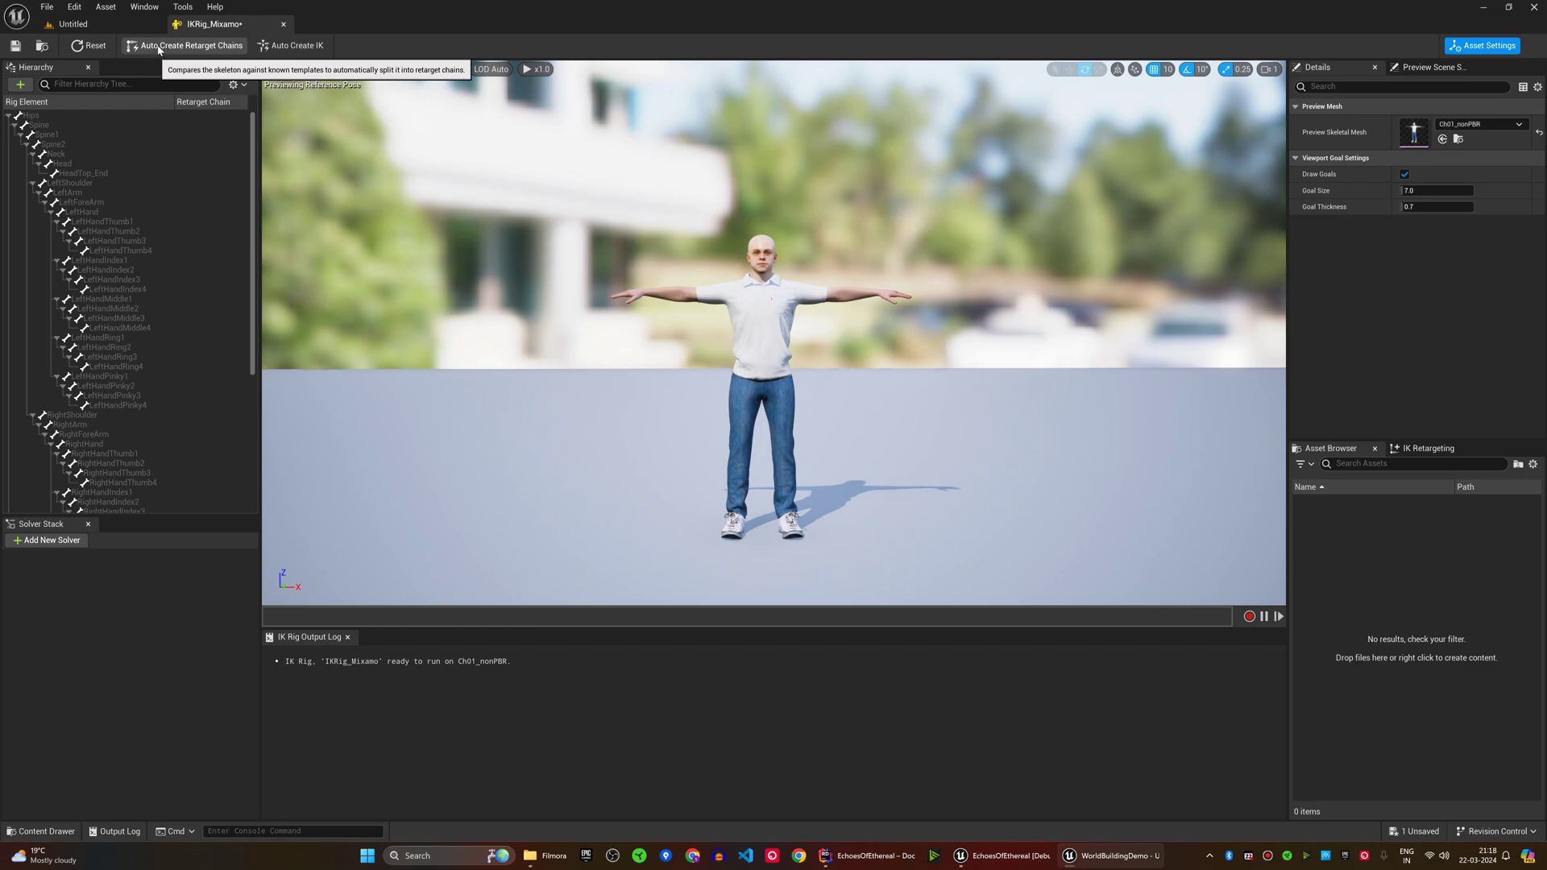
click(159, 49)
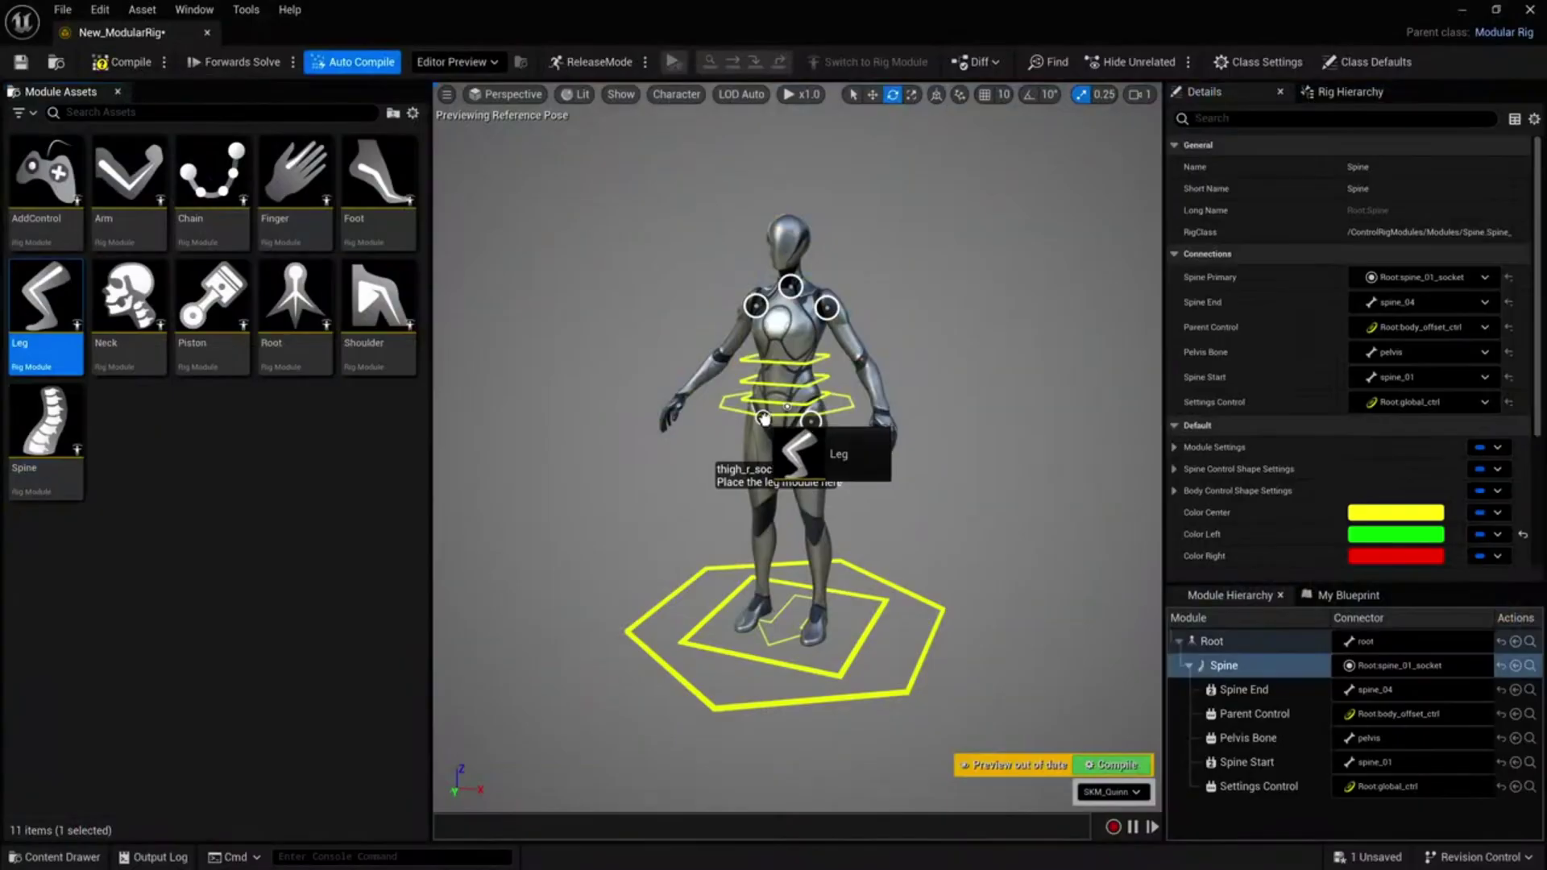
drag(765, 418, 764, 418)
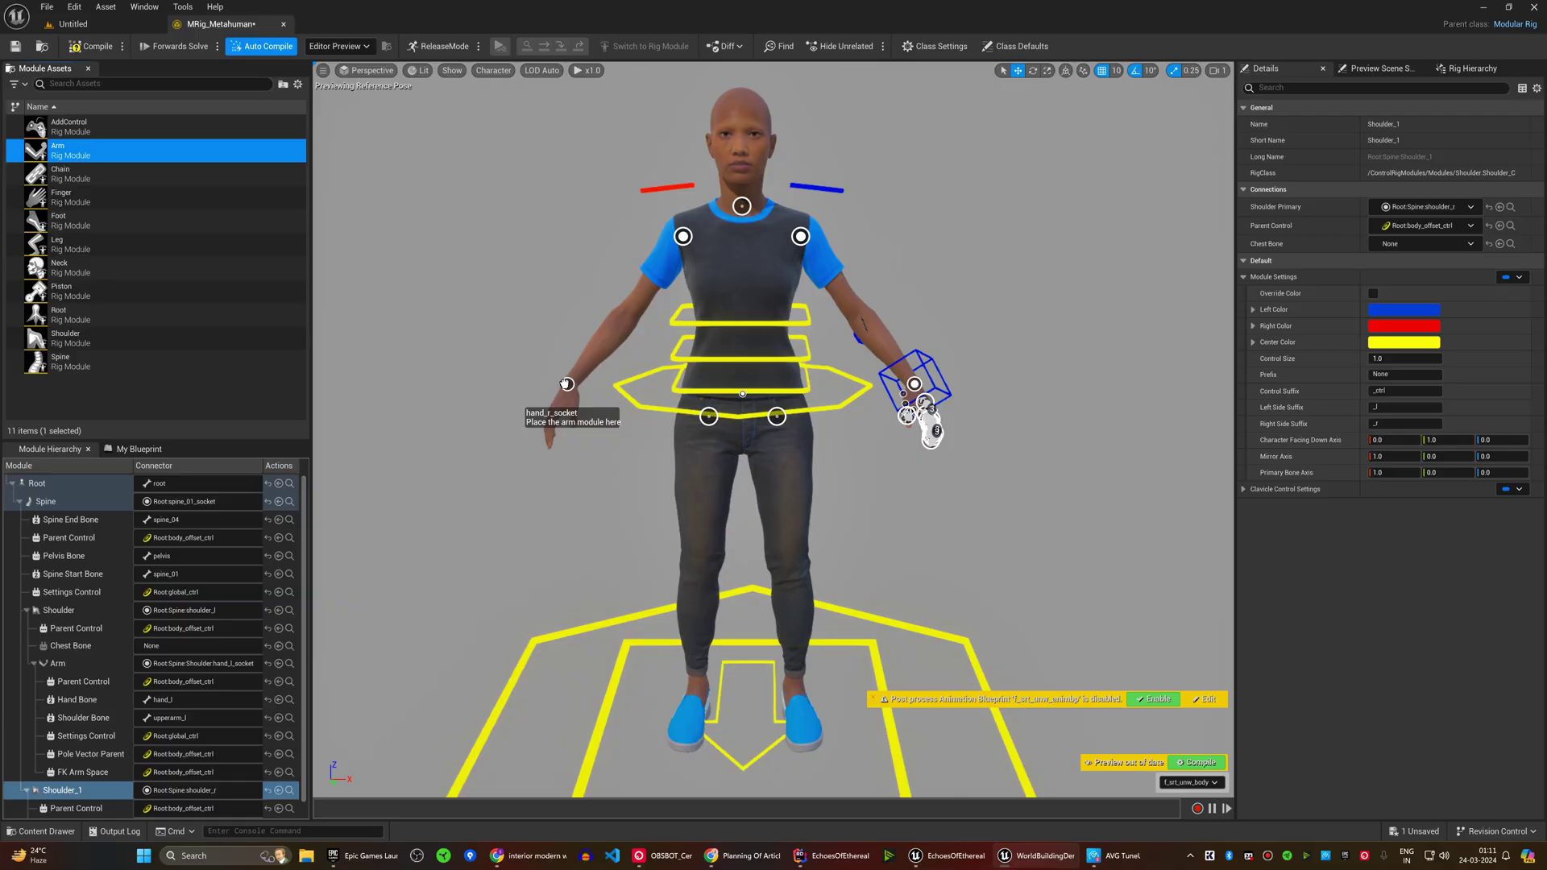
drag(566, 384, 565, 384)
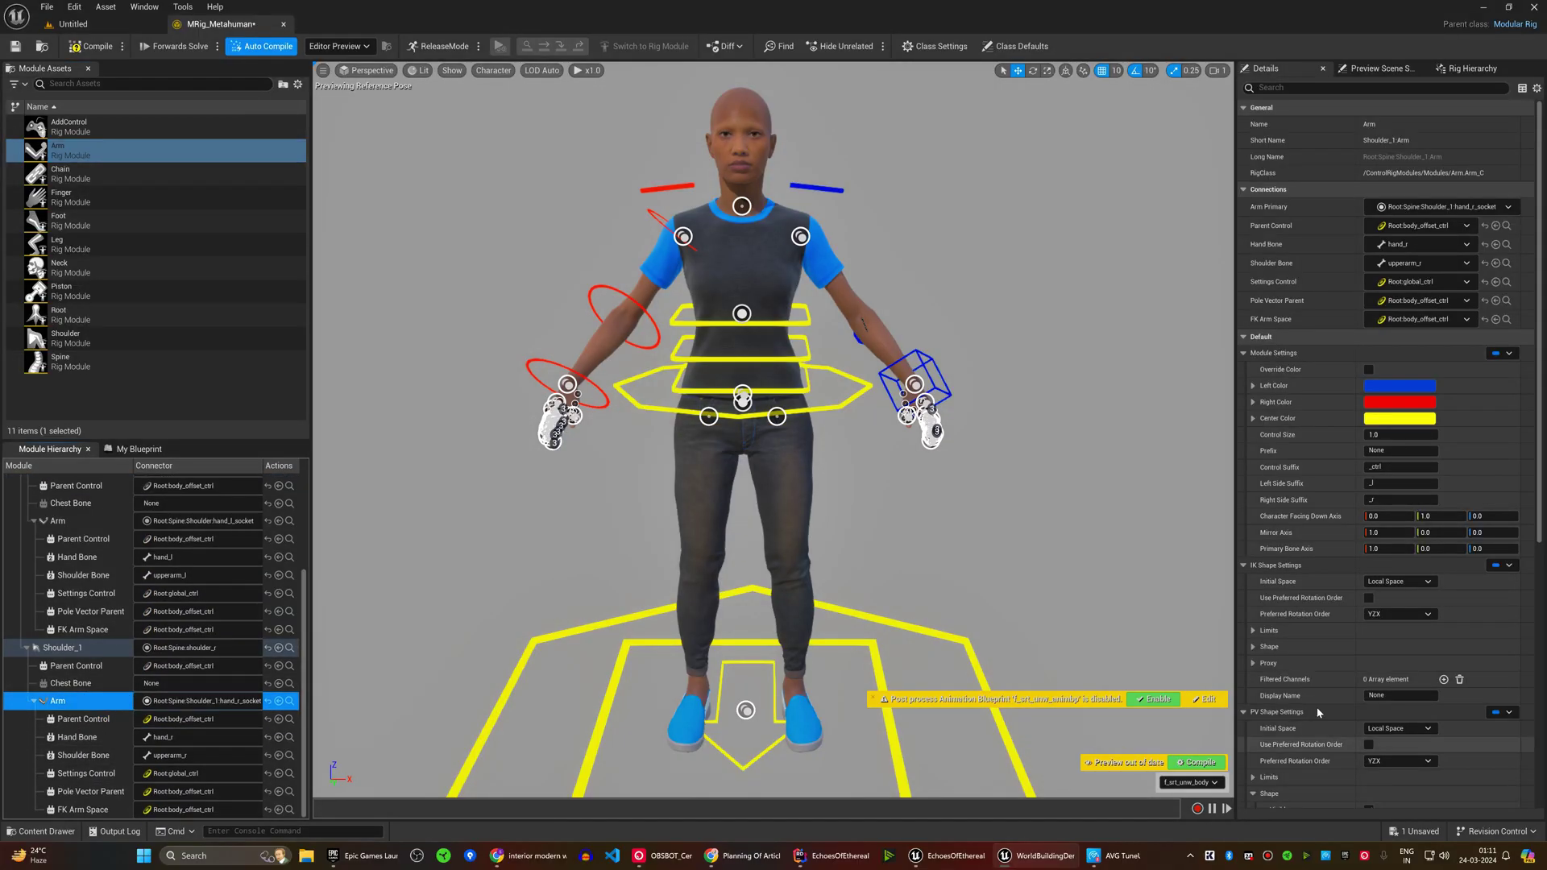
scroll(1318, 712, down, 5)
scroll(769, 317, up, 3)
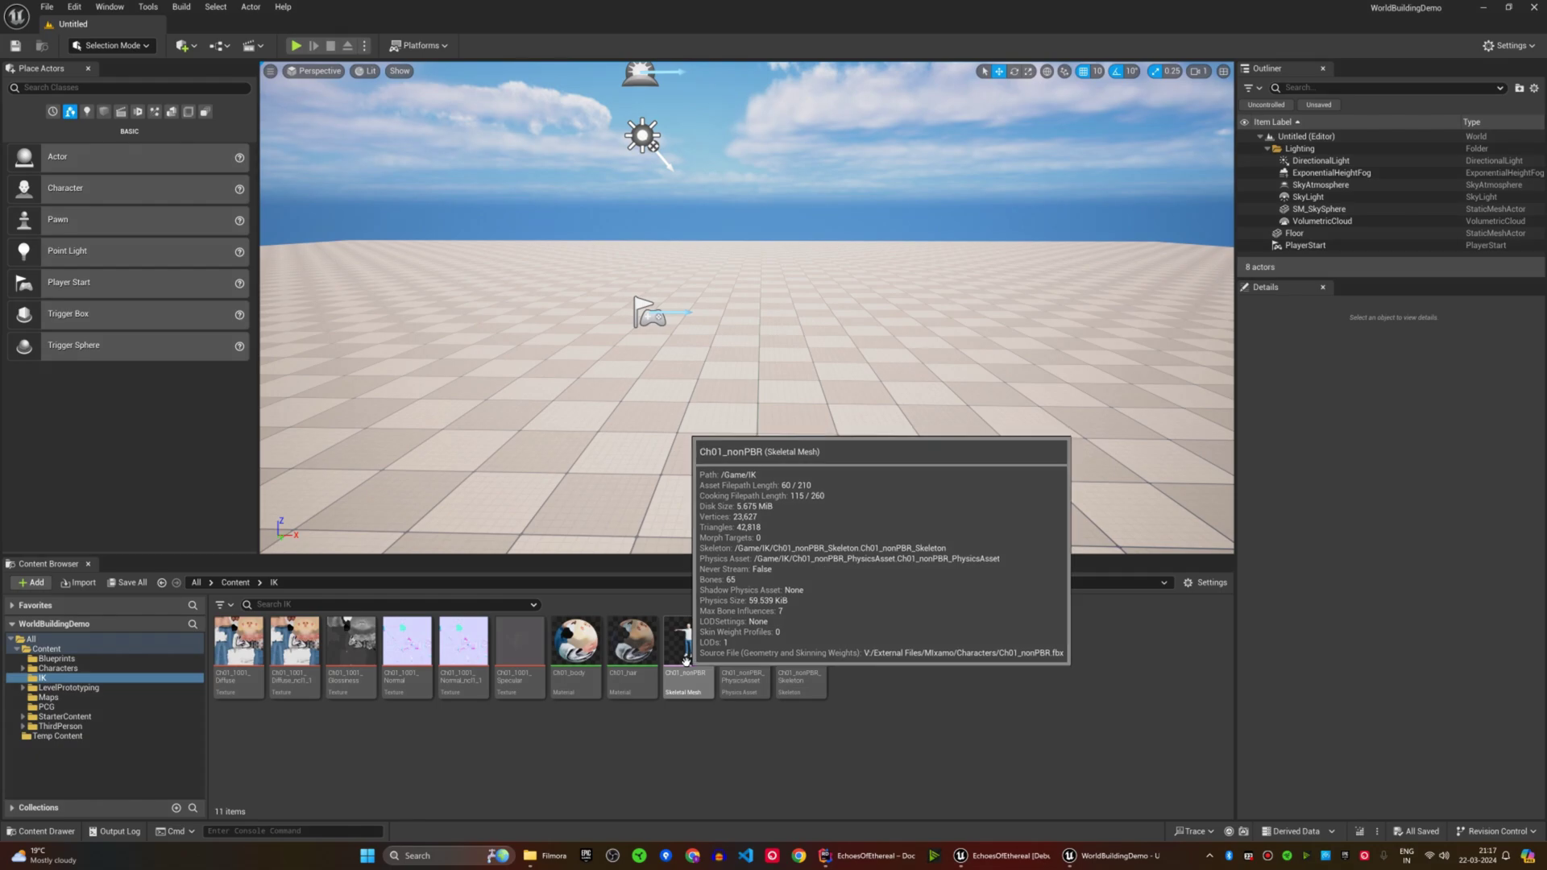
Step: Inspect the Ch01_nonPBR skeletal mesh, then create a new IK Rig asset in the IK folder
double_click(710, 698)
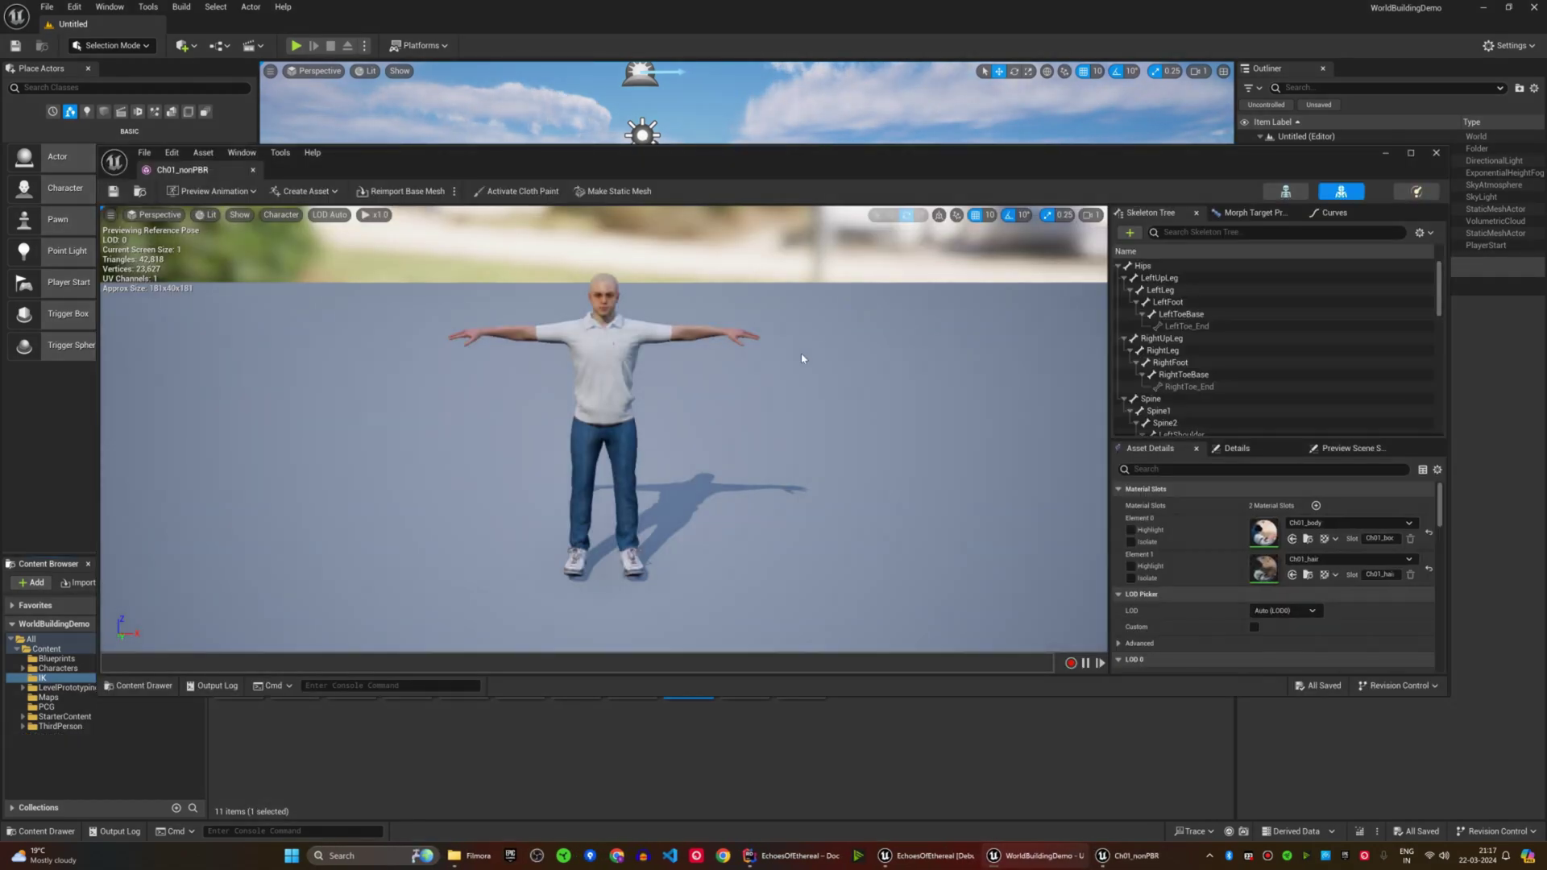
click(254, 170)
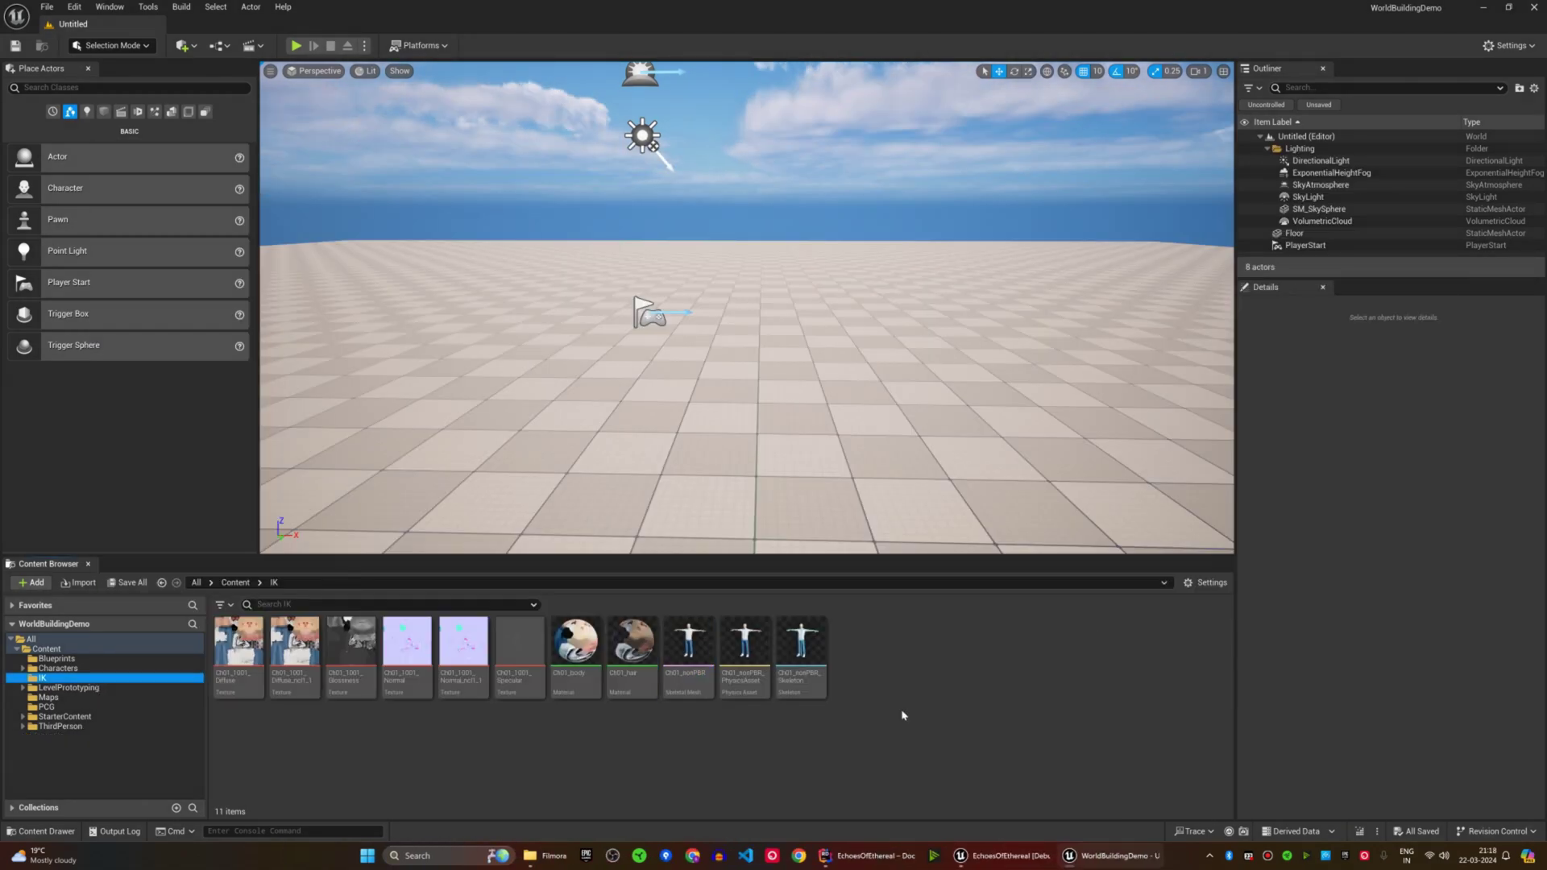
right_click(884, 686)
mouse_move(954, 401)
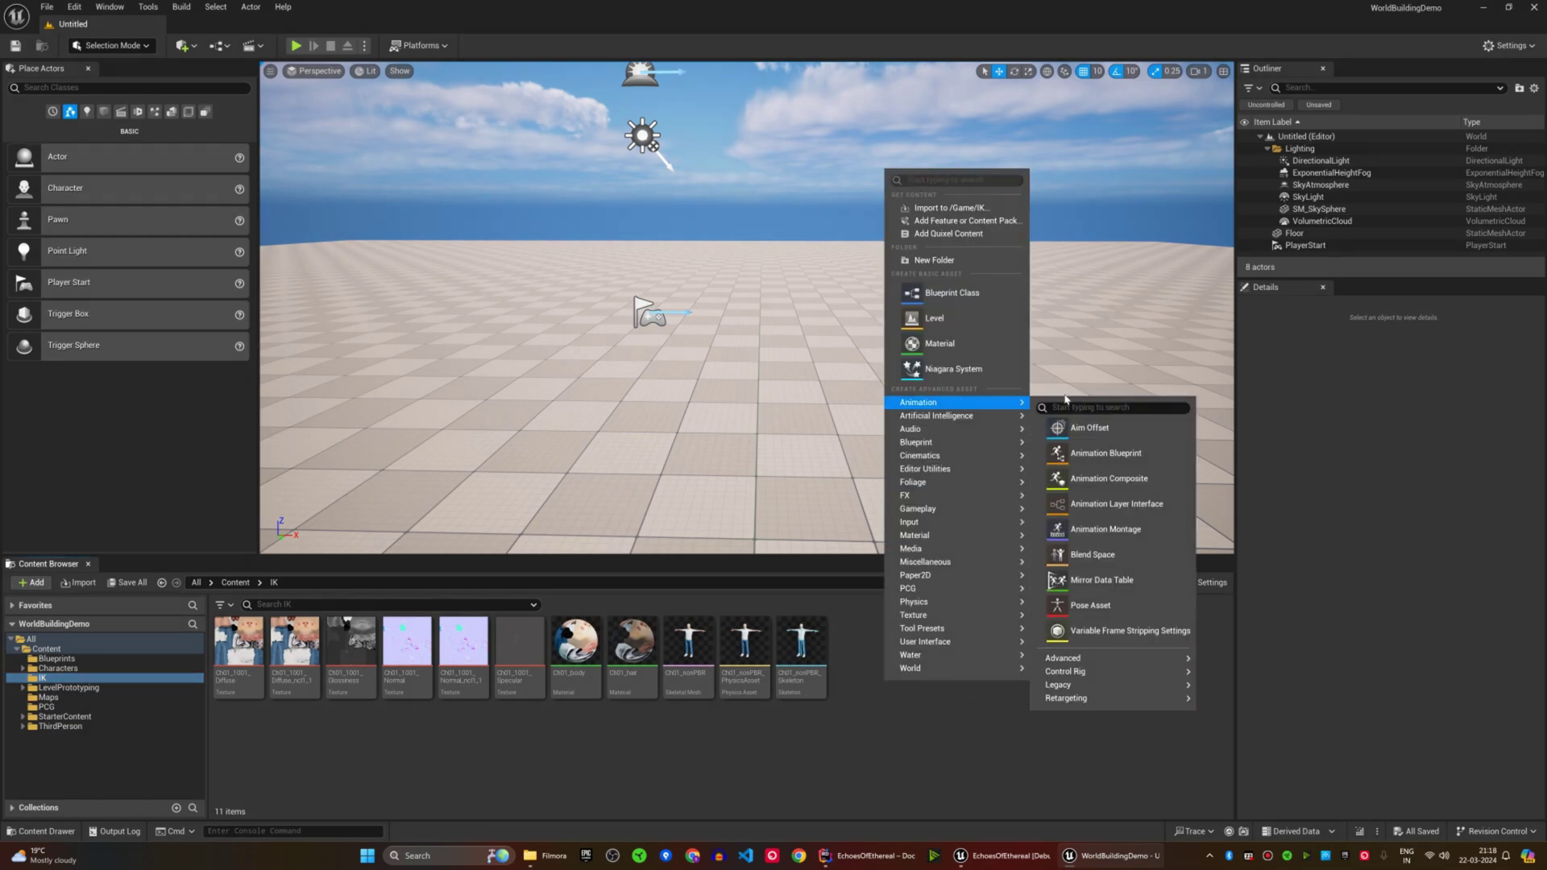
click(1243, 733)
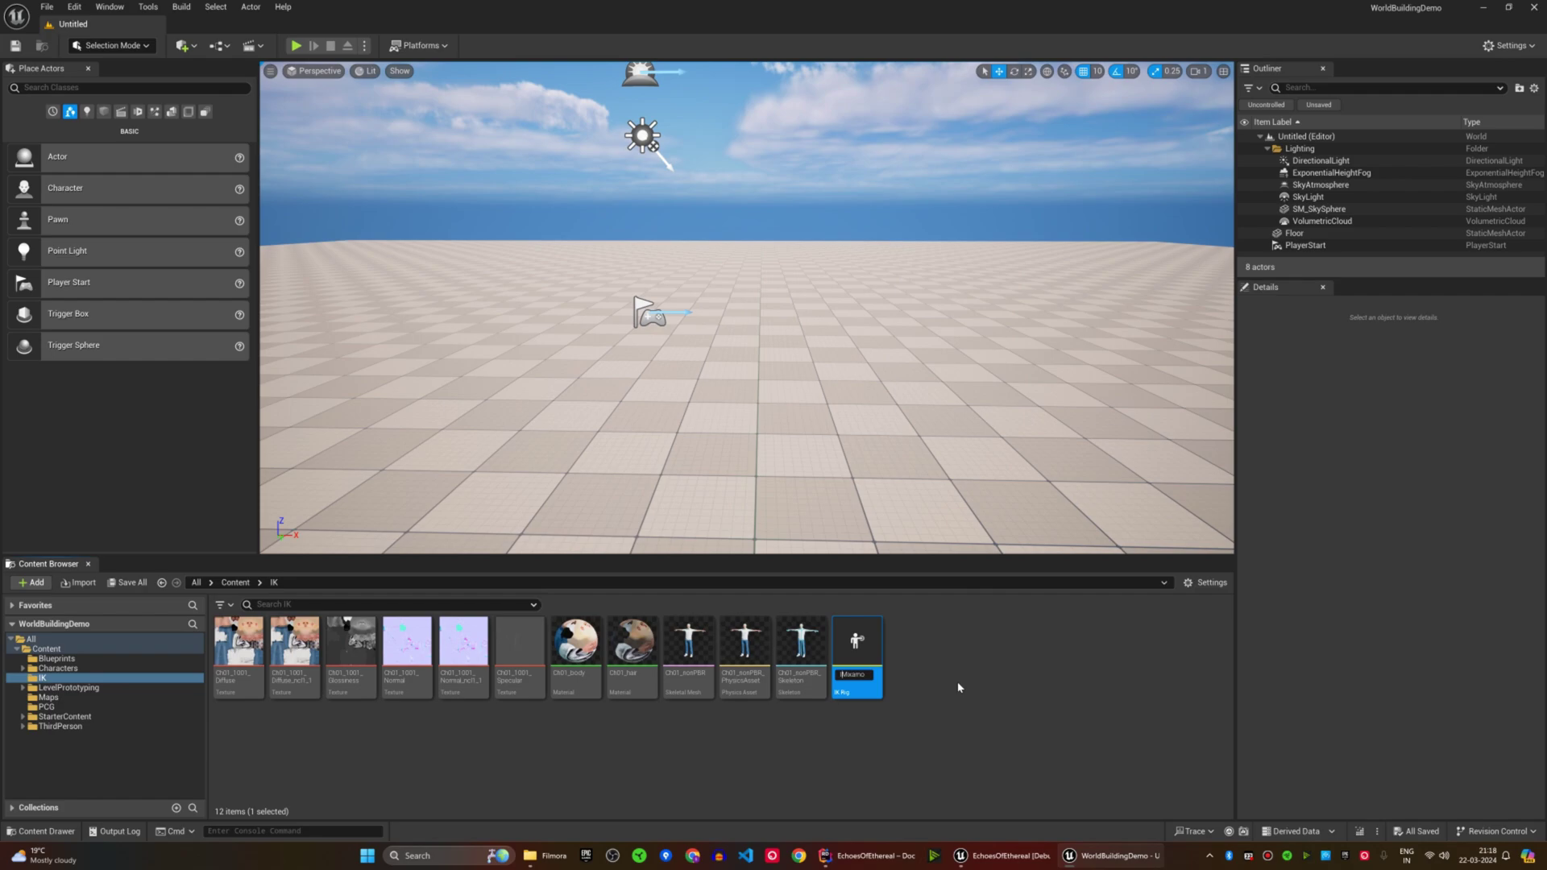
Step: Preview IKRig_Mixamo on the Ch01_nonPBR skeletal mesh
double_click(857, 652)
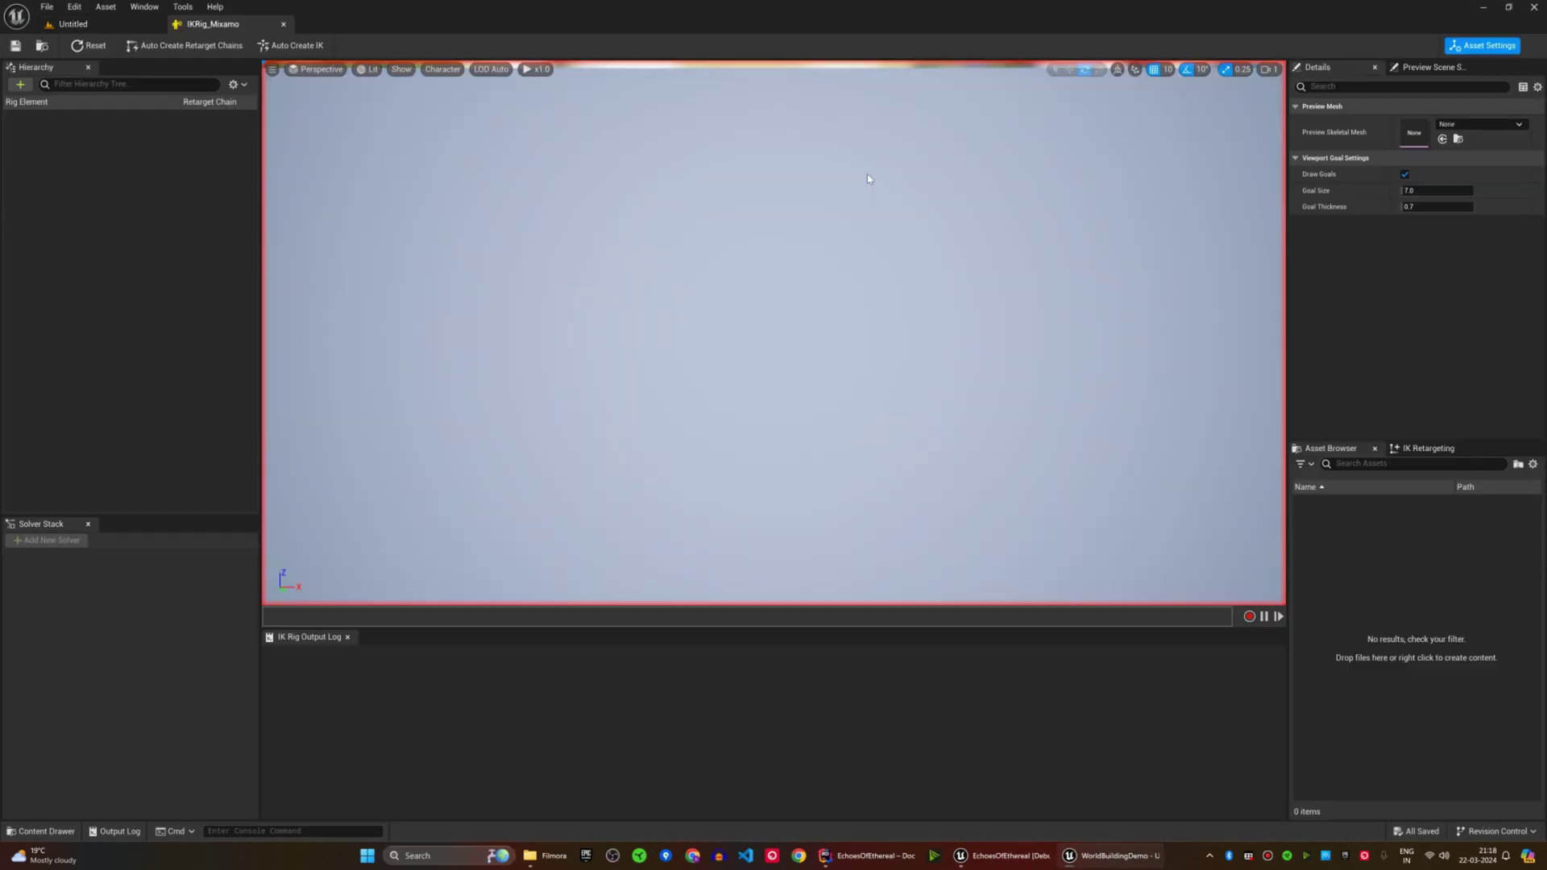
click(1462, 125)
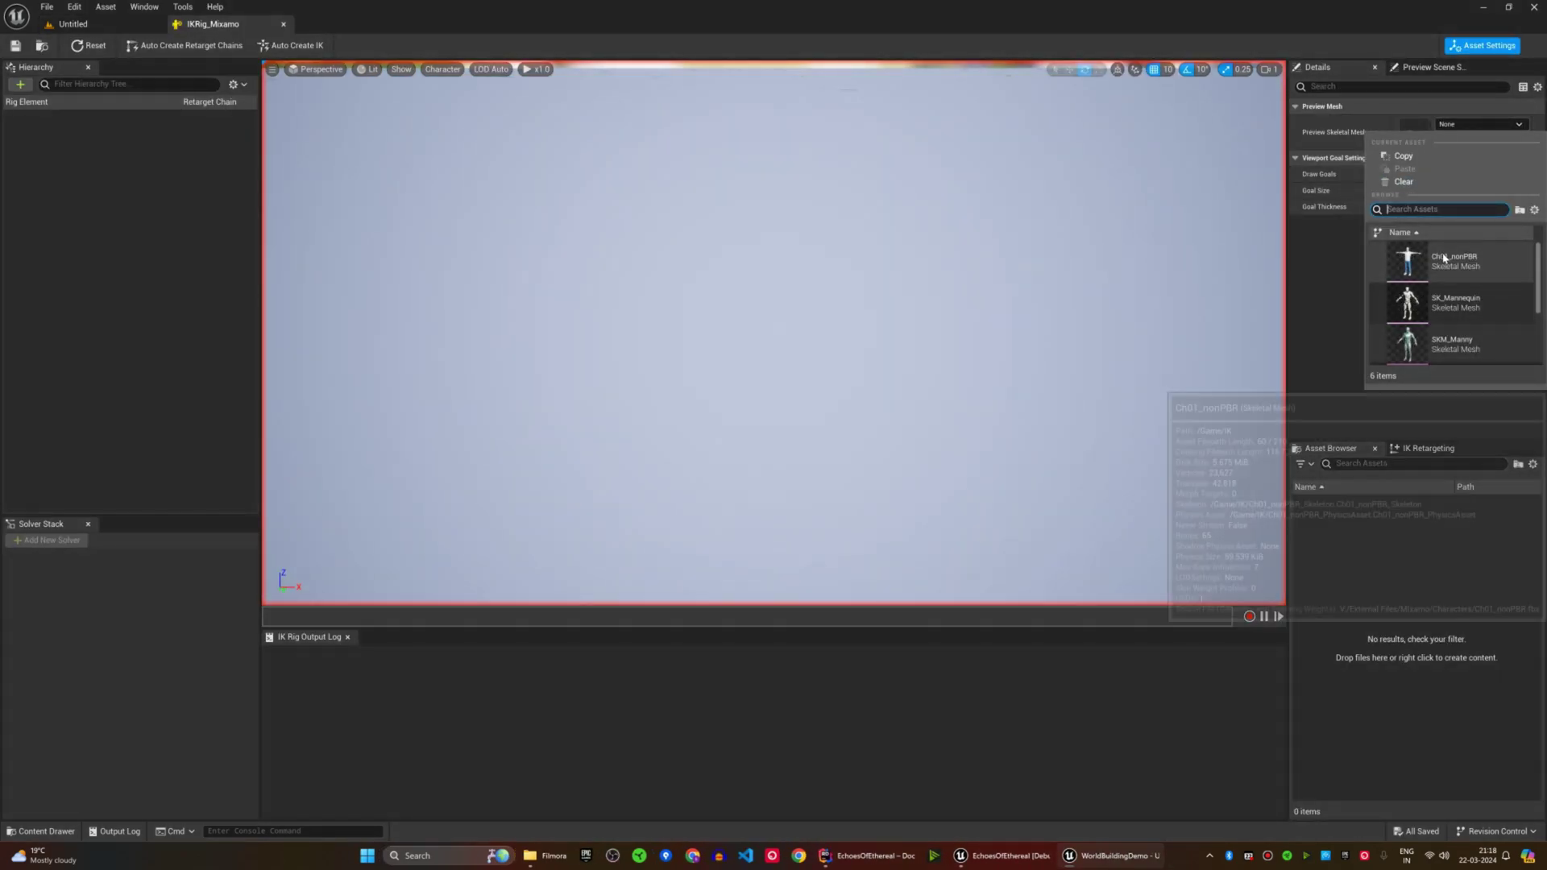
click(1469, 260)
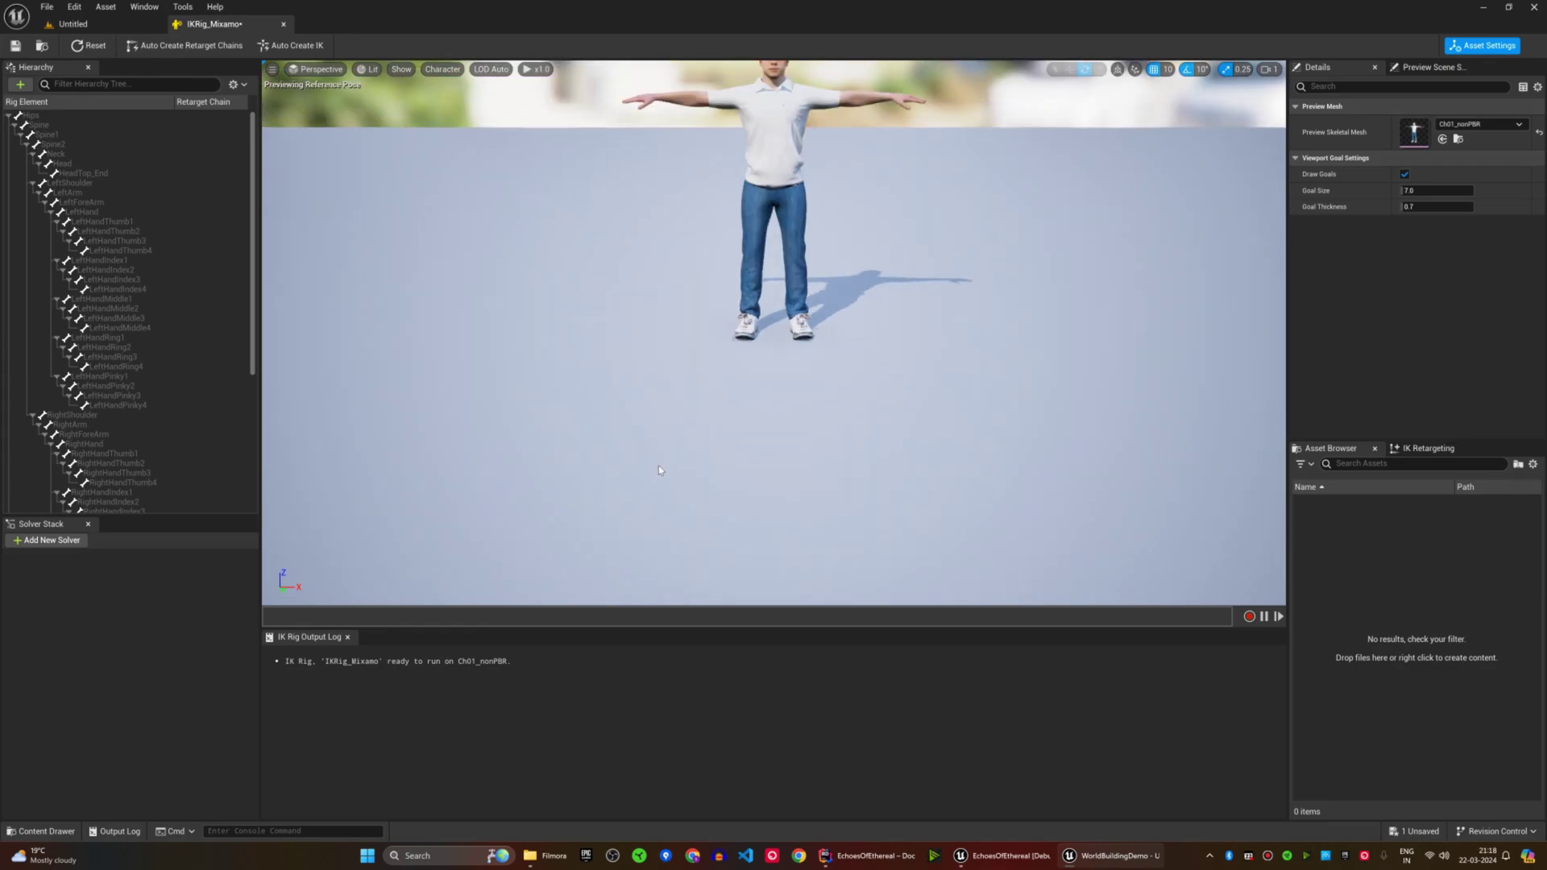
scroll(658, 458, up, 5)
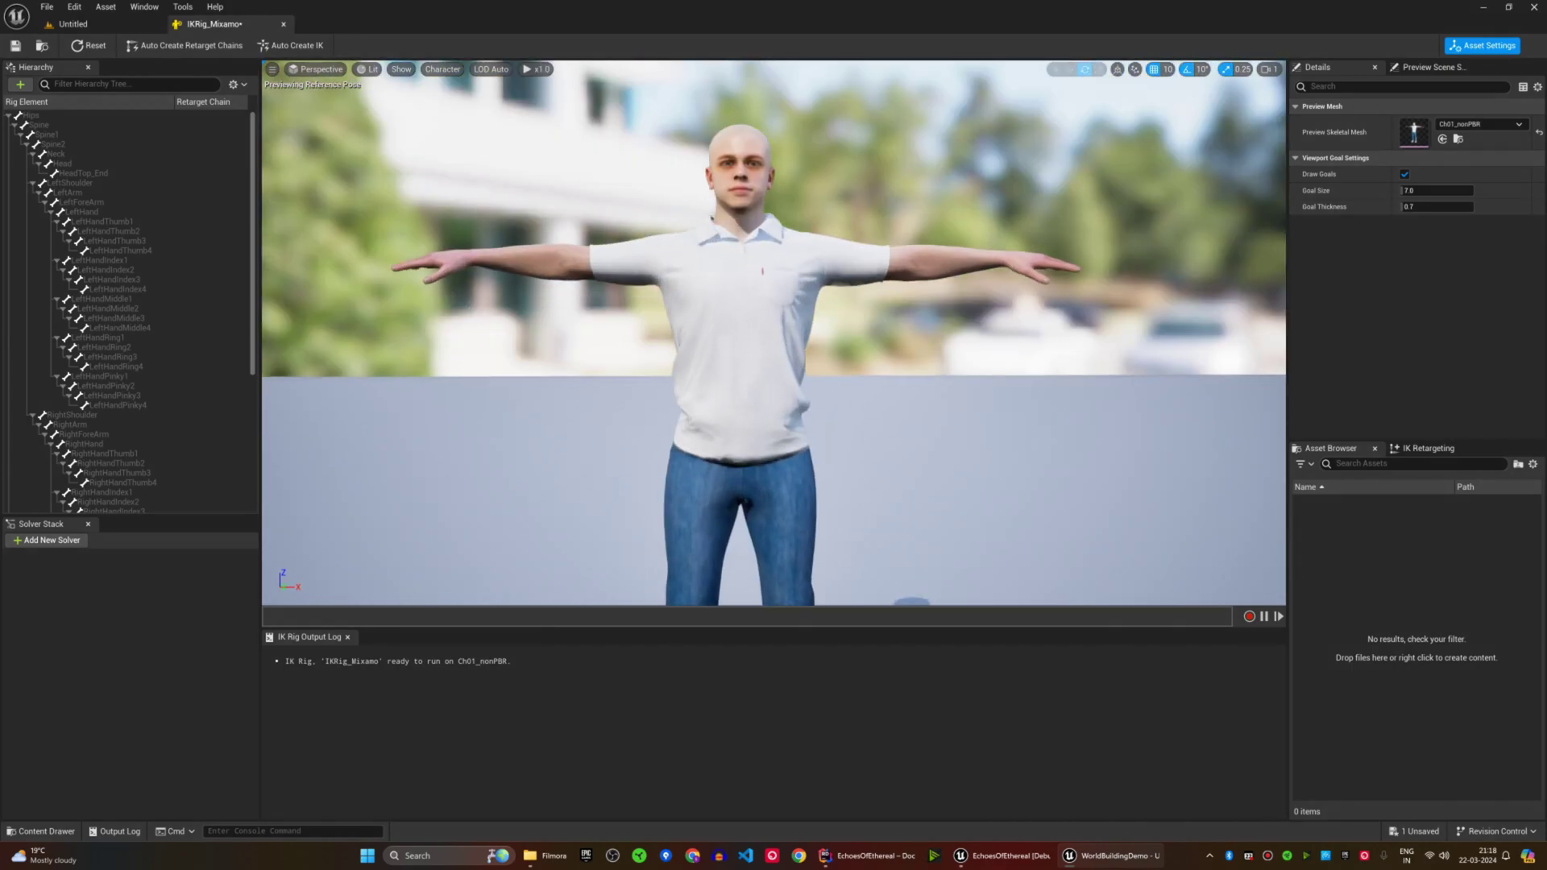
scroll(658, 459, down, 3)
scroll(659, 458, up, 1)
scroll(659, 378, down, 1)
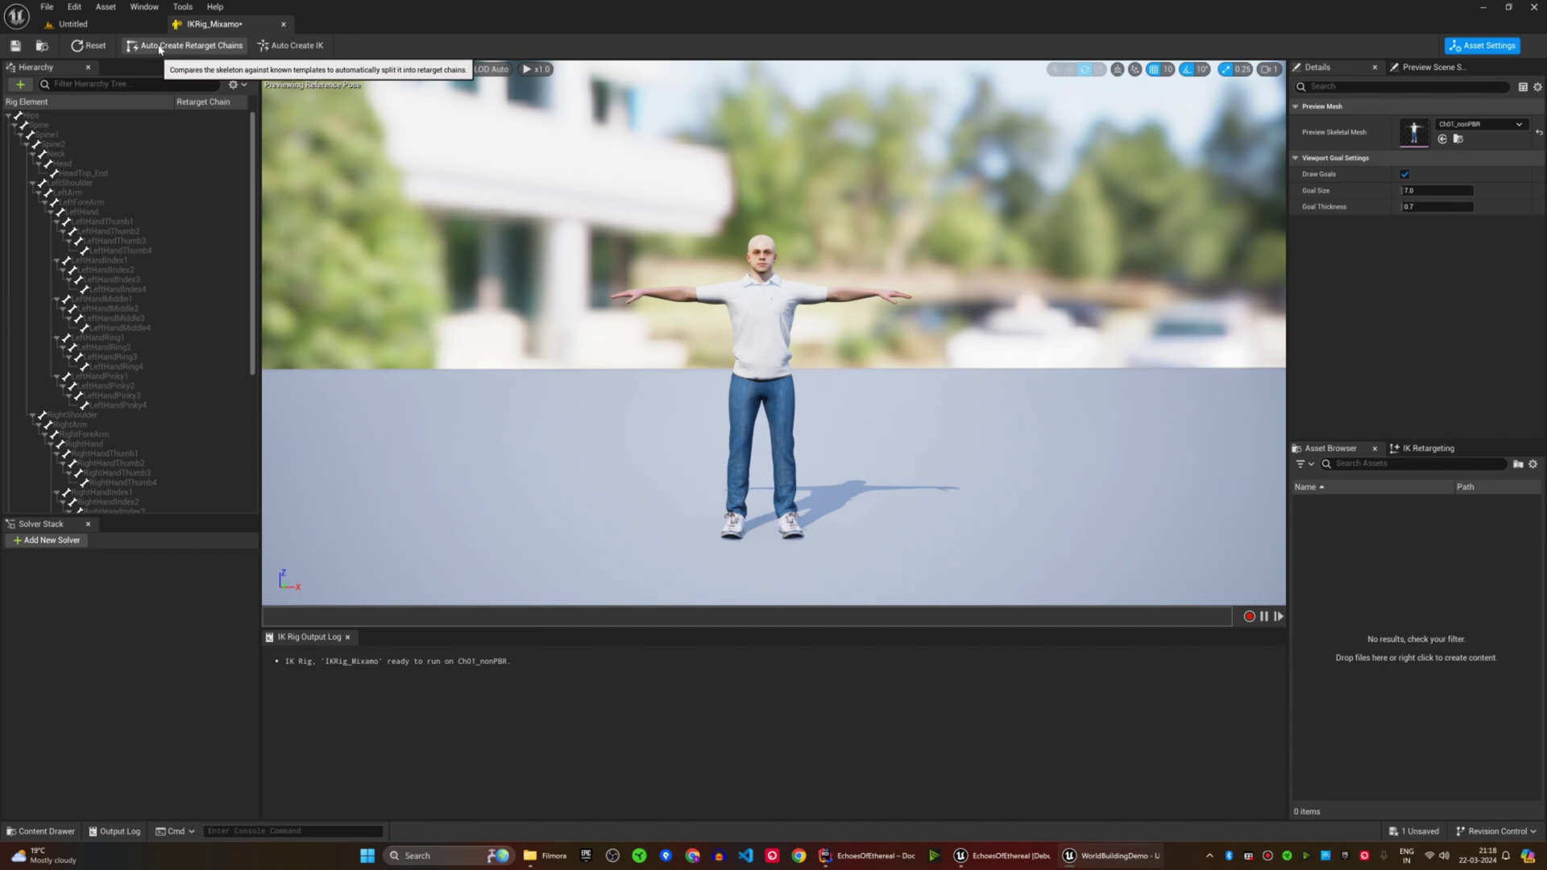
Step: Auto-create retarget chains from the skeleton template and list them in IK Retargeting
click(161, 47)
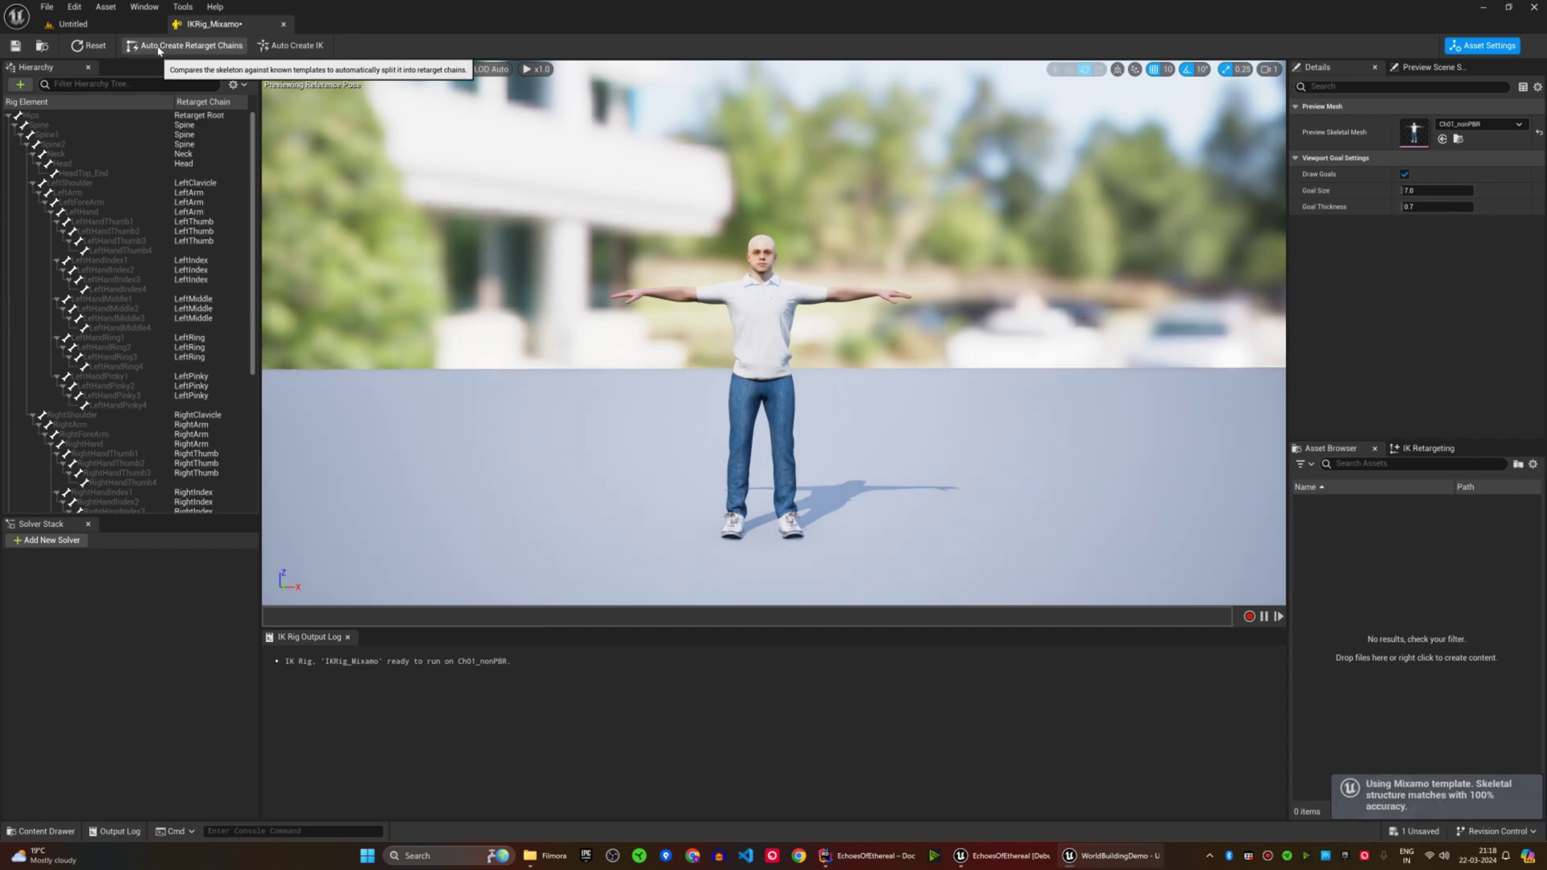
click(1409, 450)
scroll(1335, 529, down, 1)
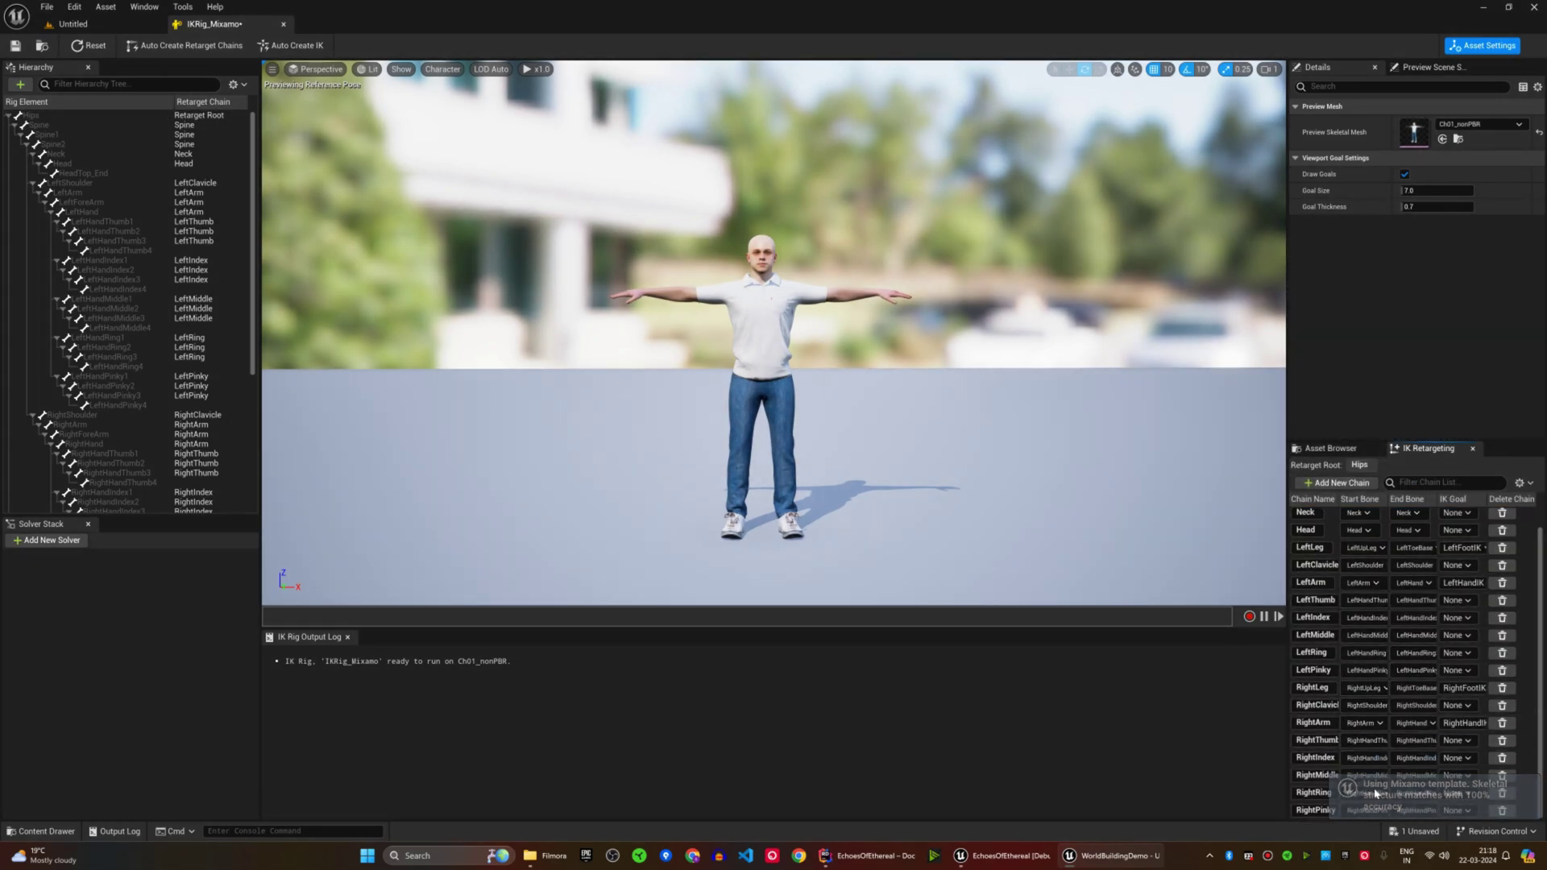
scroll(1338, 814, up, 1)
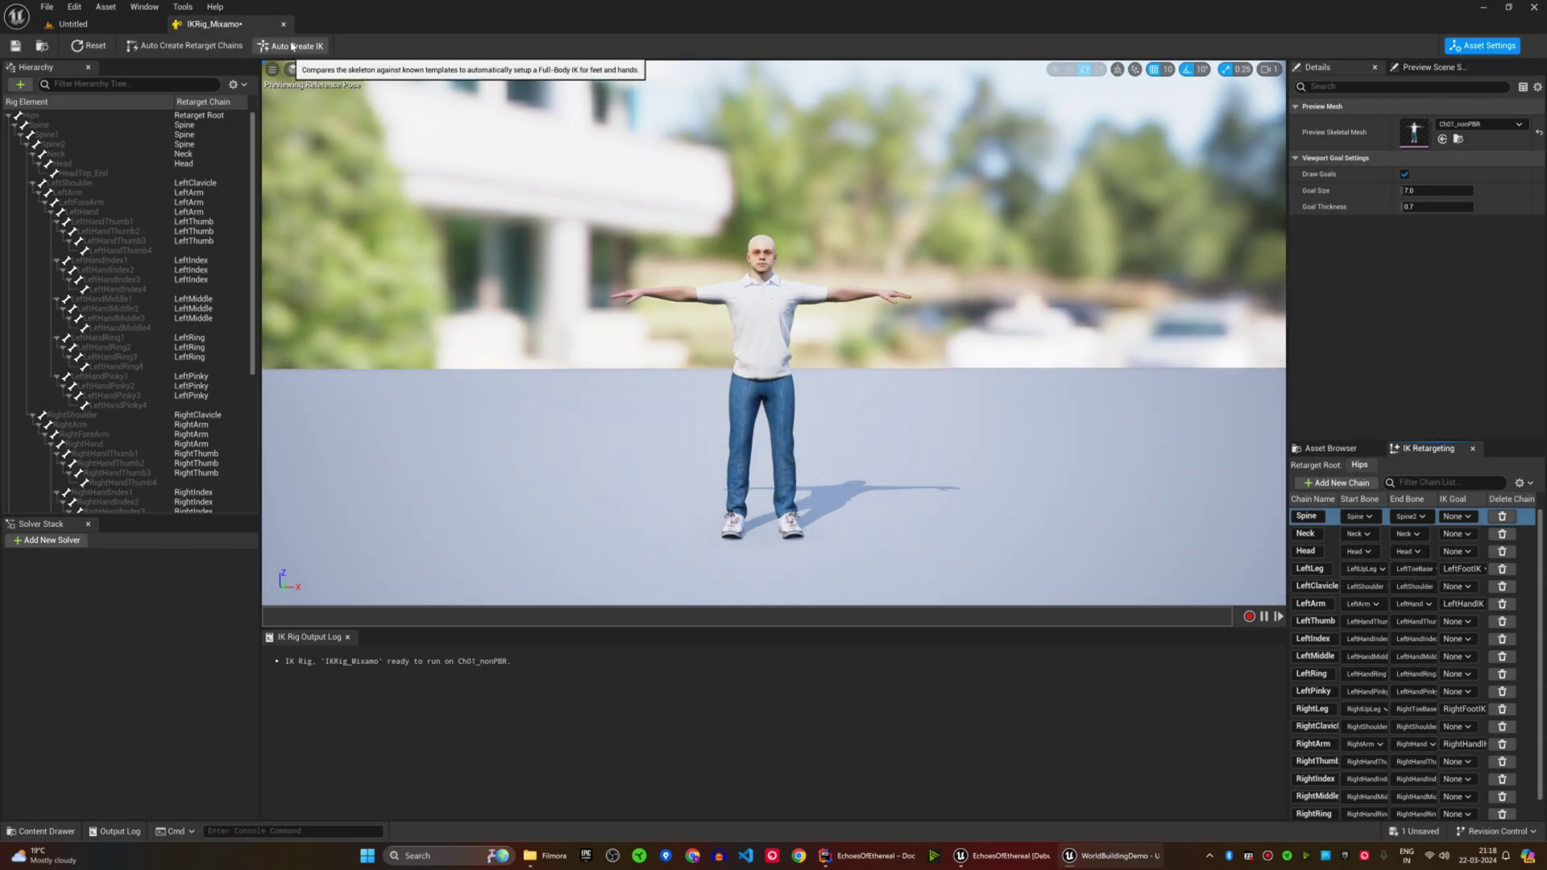
Step: Auto-create full-body IK and raise the left foot goal to test it
click(291, 46)
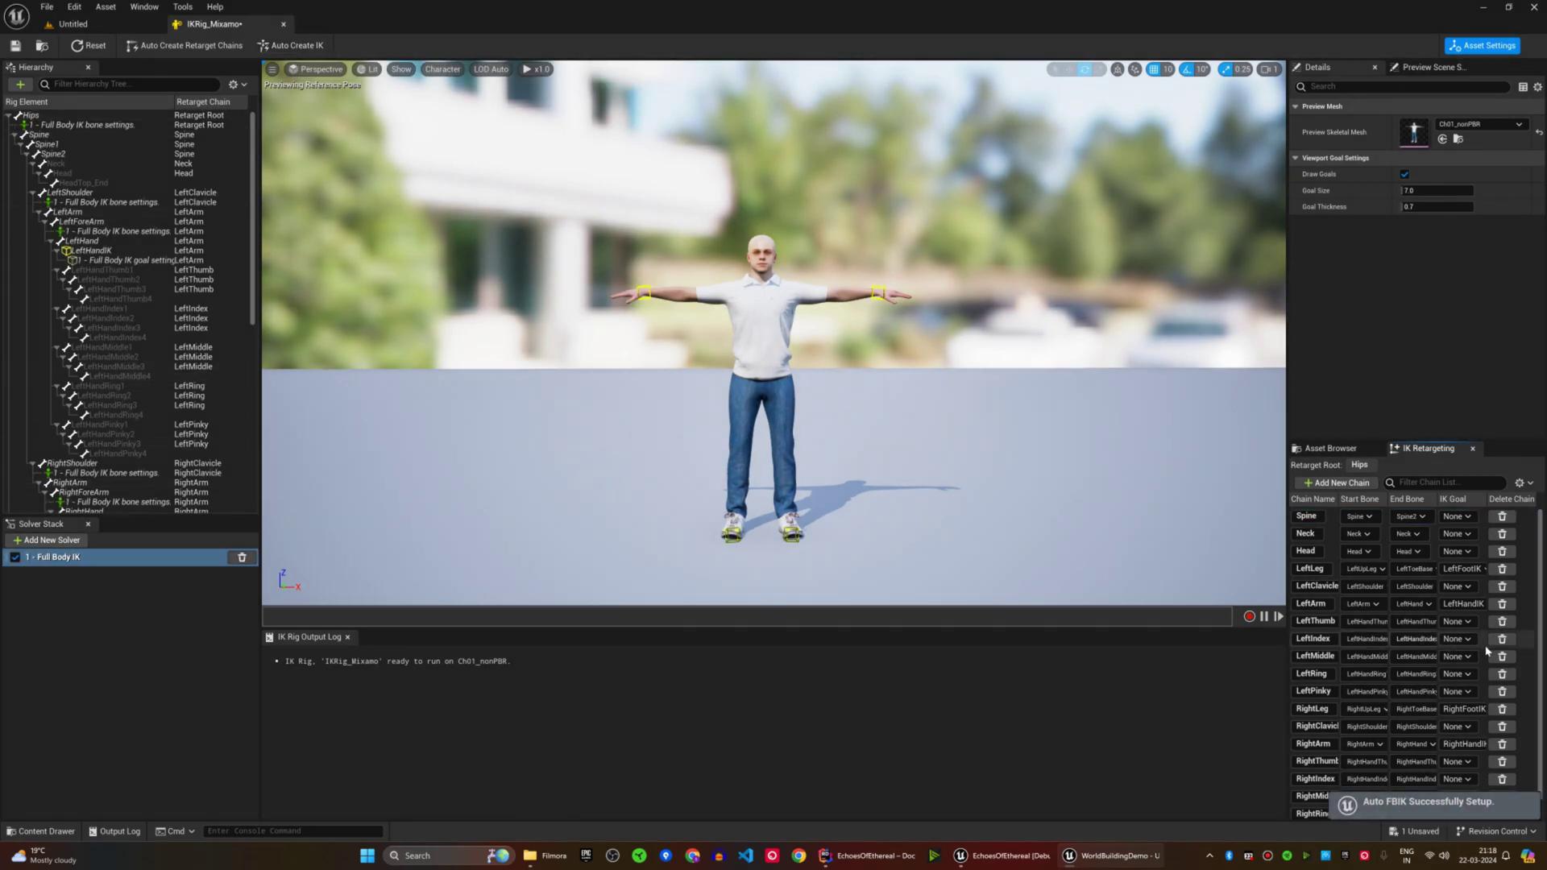
scroll(1486, 650, down, 1)
scroll(1390, 712, up, 1)
scroll(752, 533, up, 3)
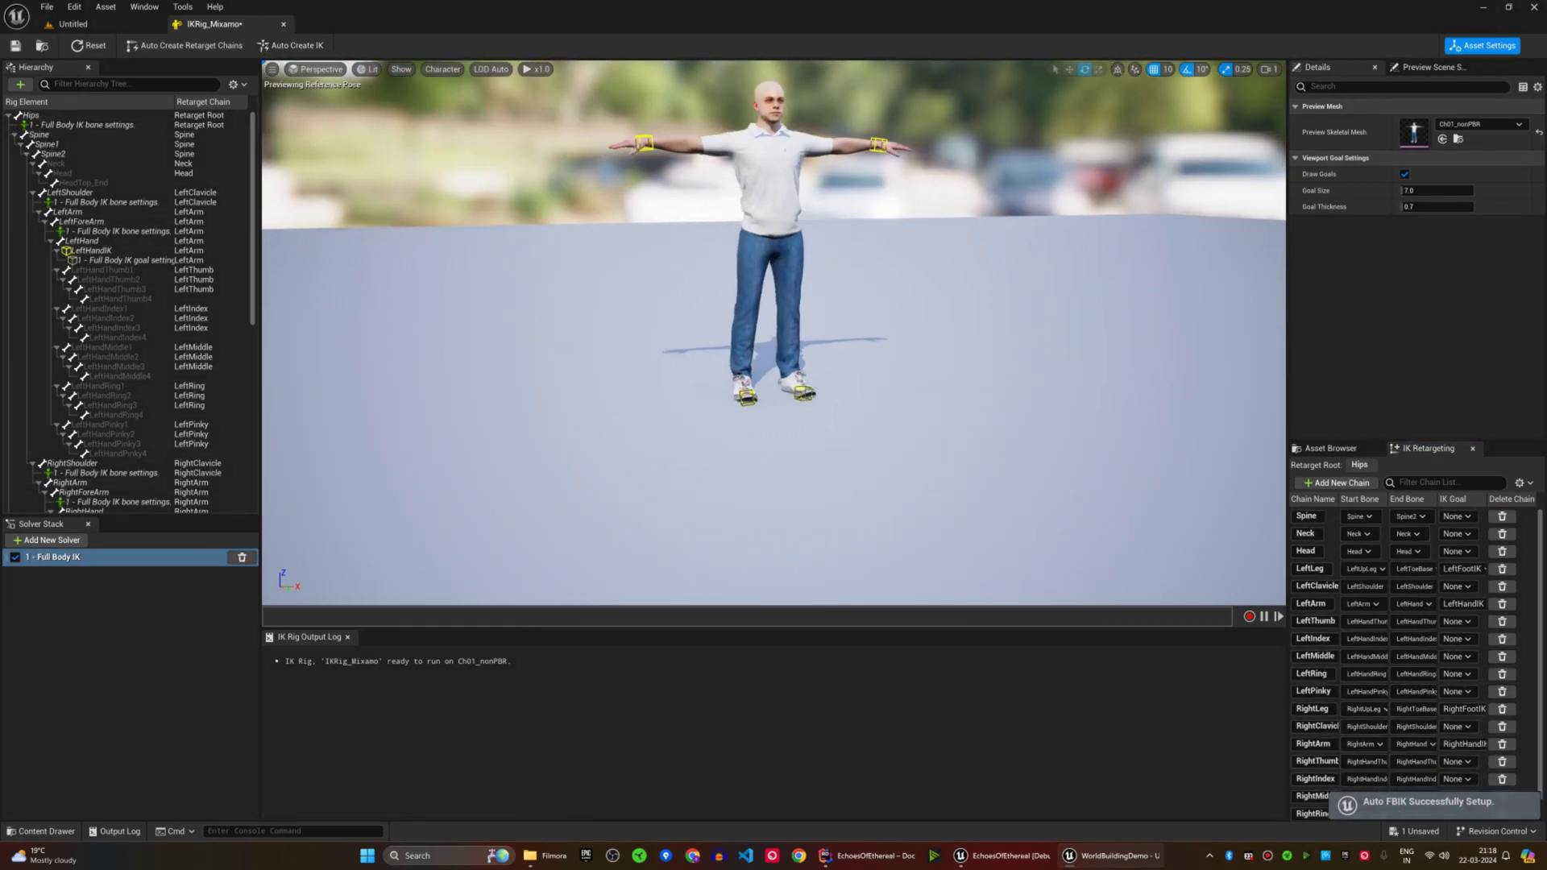
scroll(737, 484, up, 3)
click(718, 416)
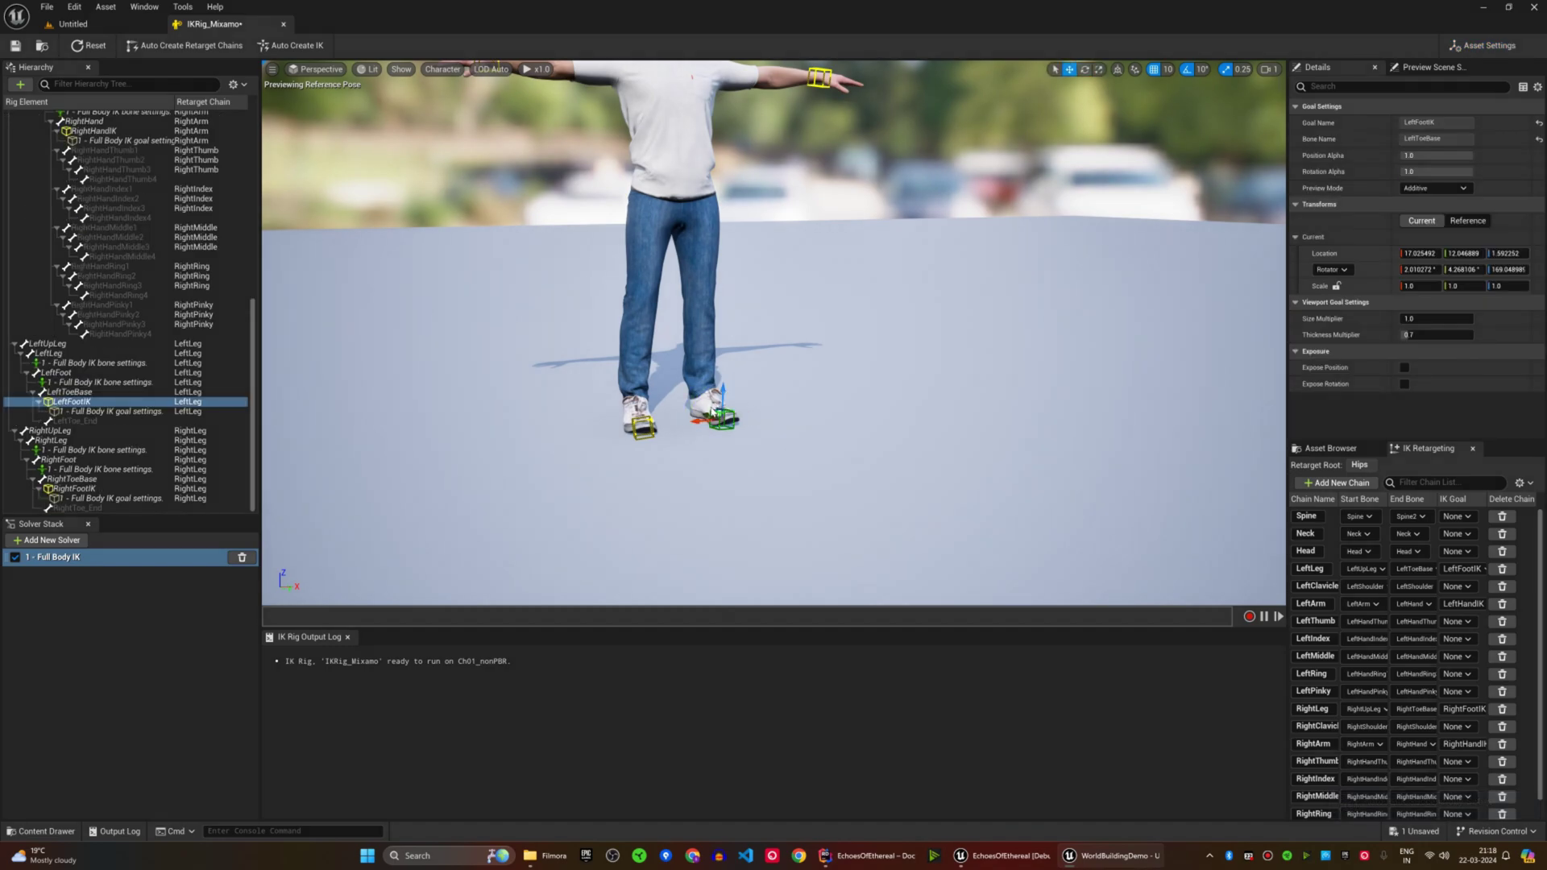
mouse_move(720, 395)
mouse_down()
mouse_move(724, 309)
mouse_move(721, 347)
mouse_up()
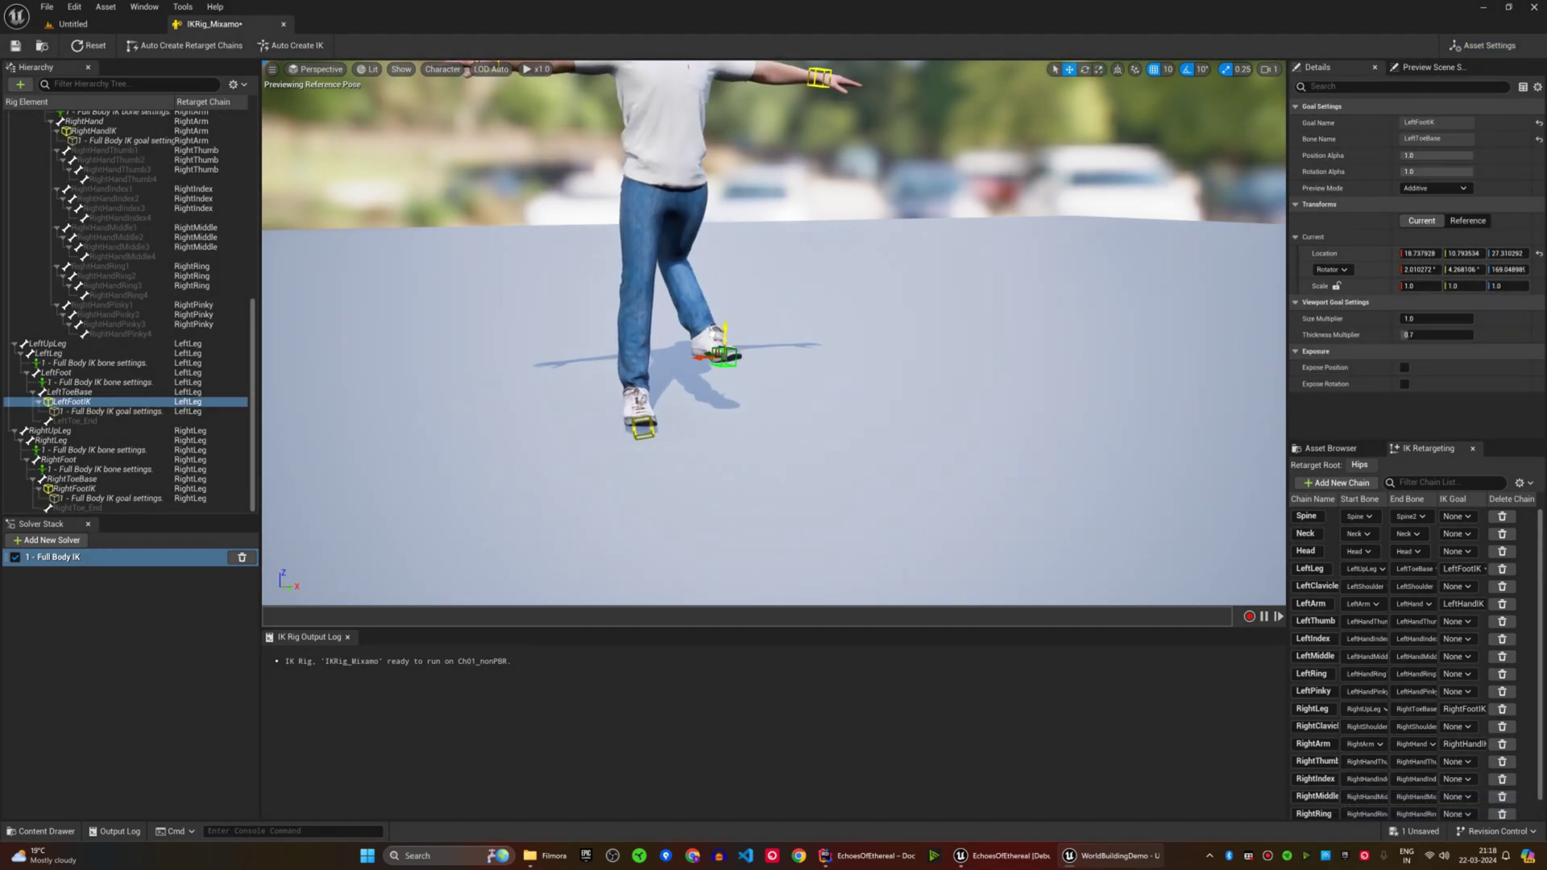
scroll(722, 364, up, 2)
Step: Set the LeftLeg Preferred Angles X to -90
click(66, 364)
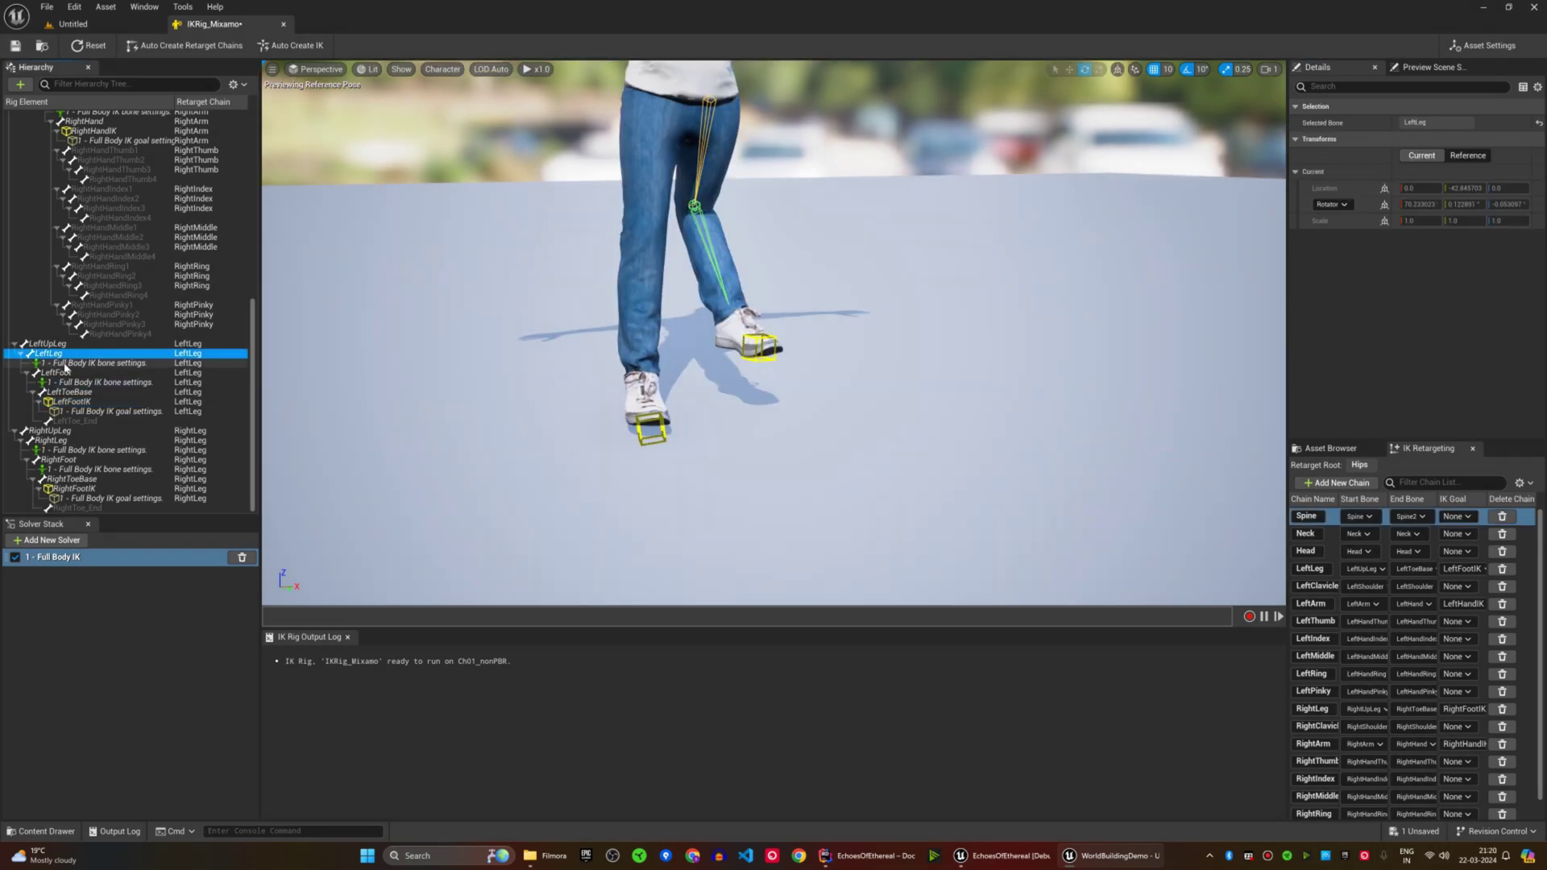
click(1414, 384)
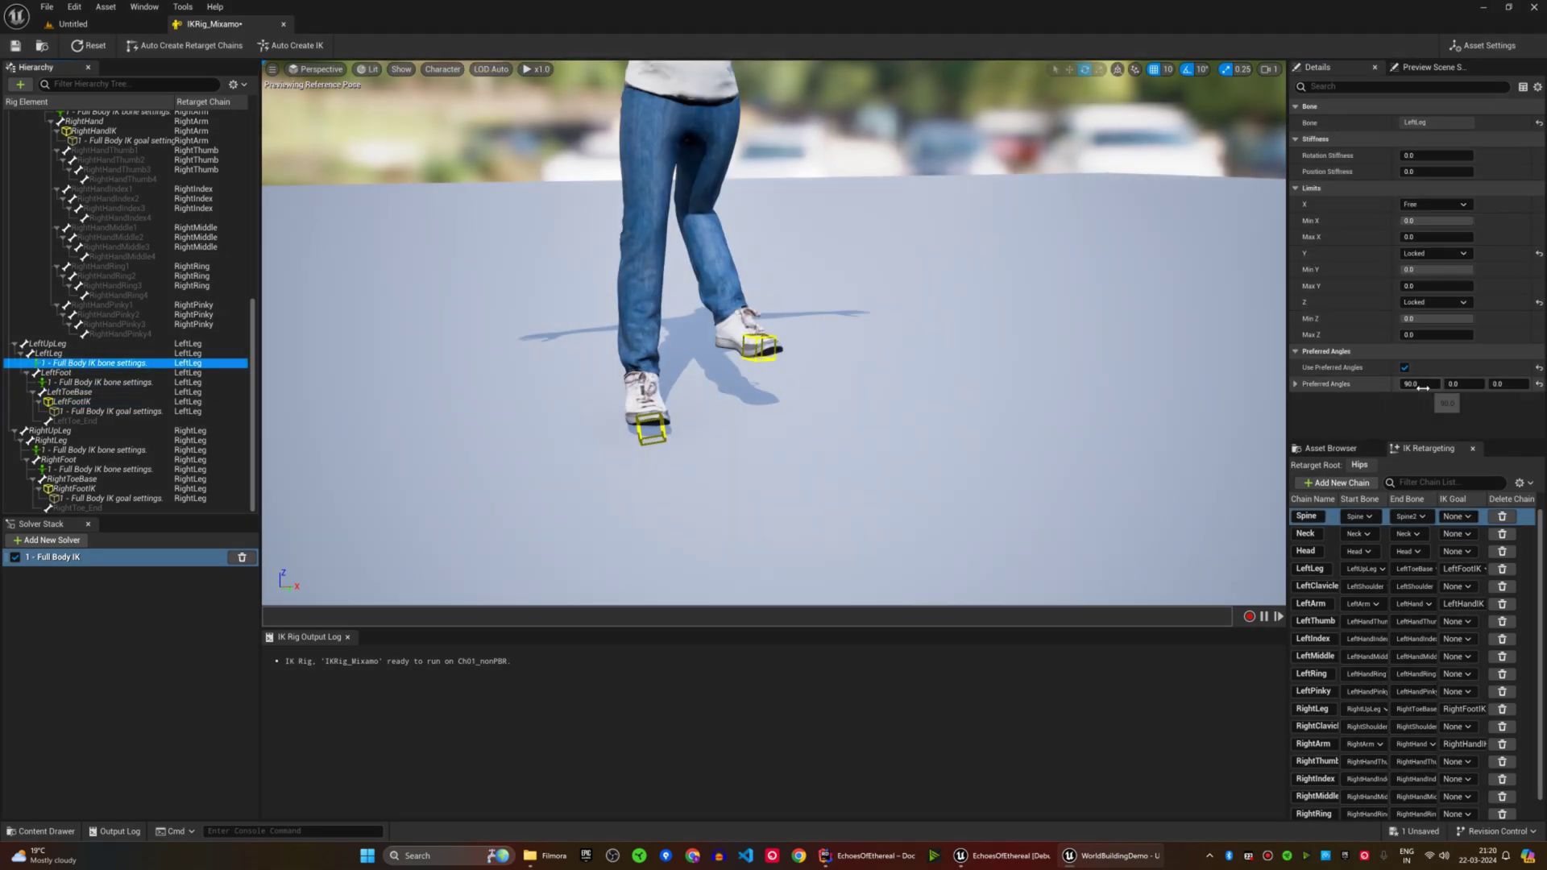
key(Return)
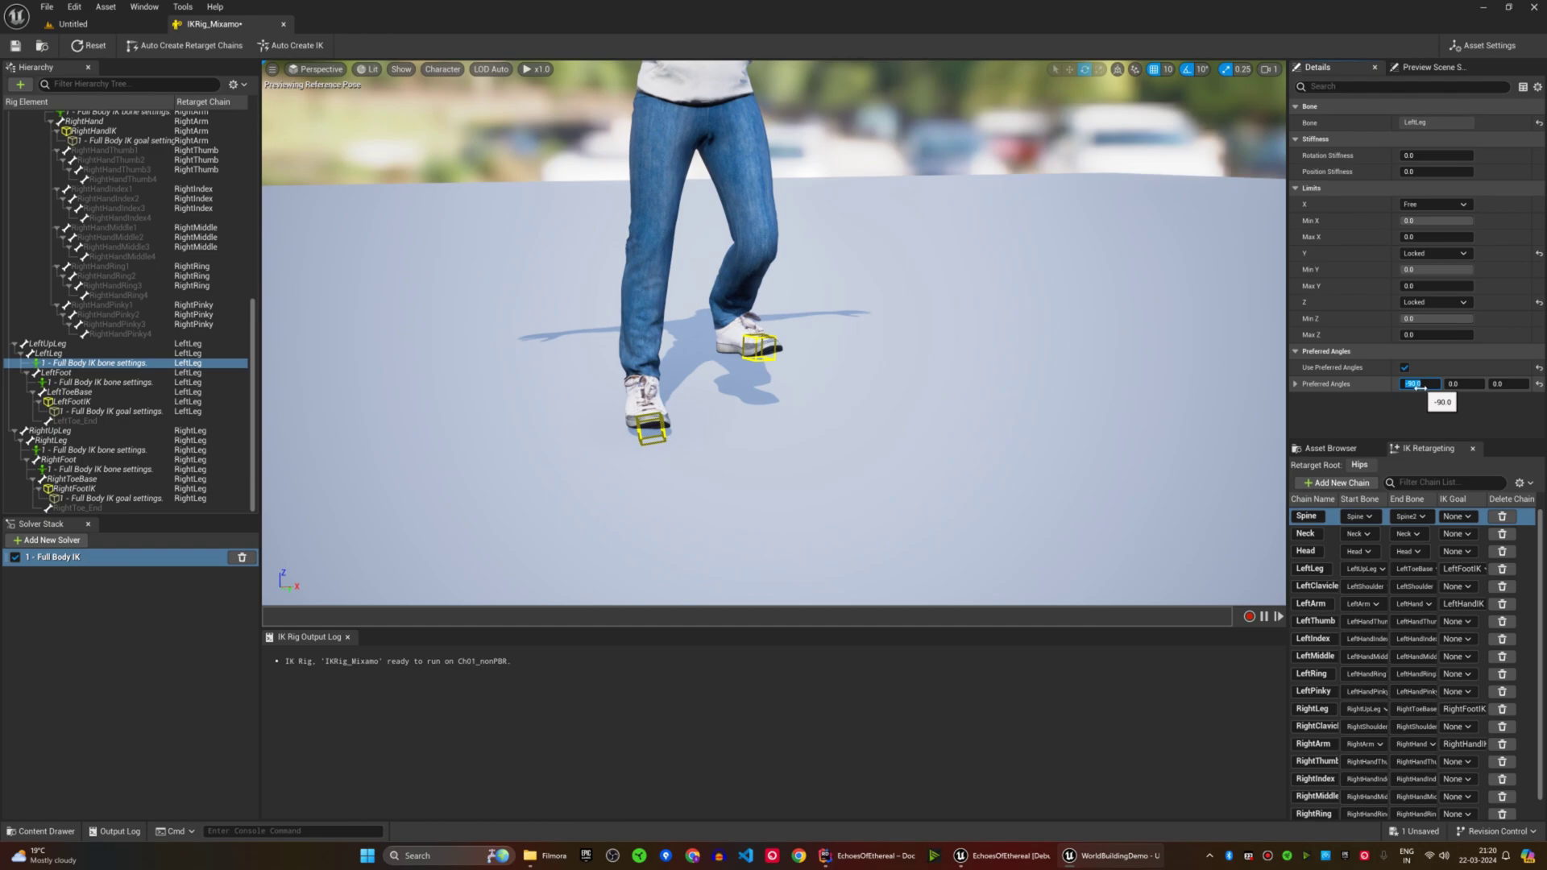
scroll(774, 363, down, 3)
Step: Test-raise the left and right foot IK goals again
click(647, 393)
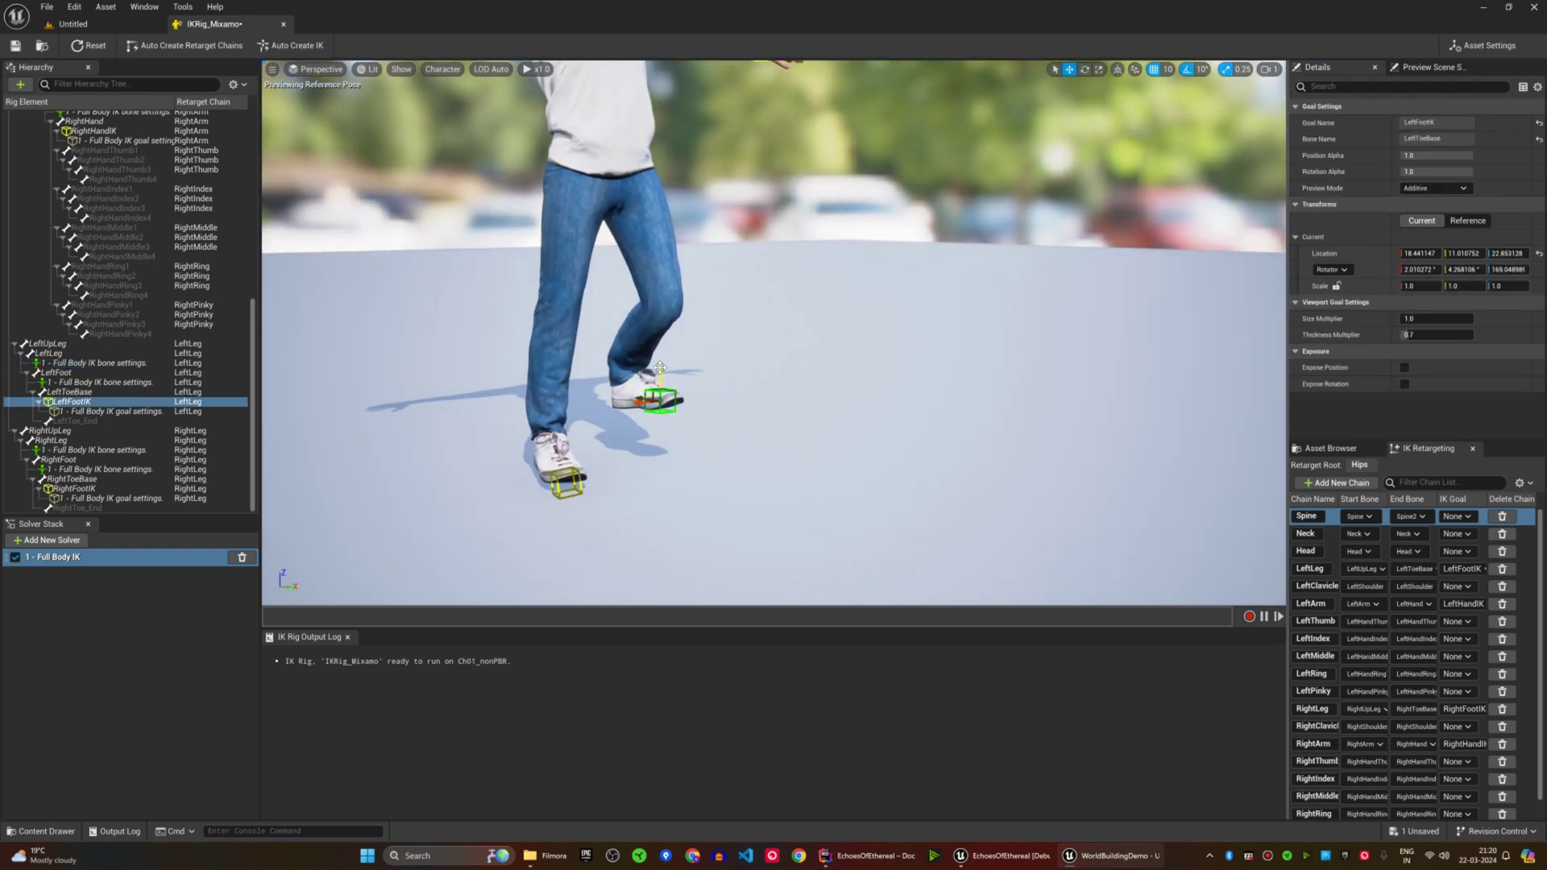
click(565, 479)
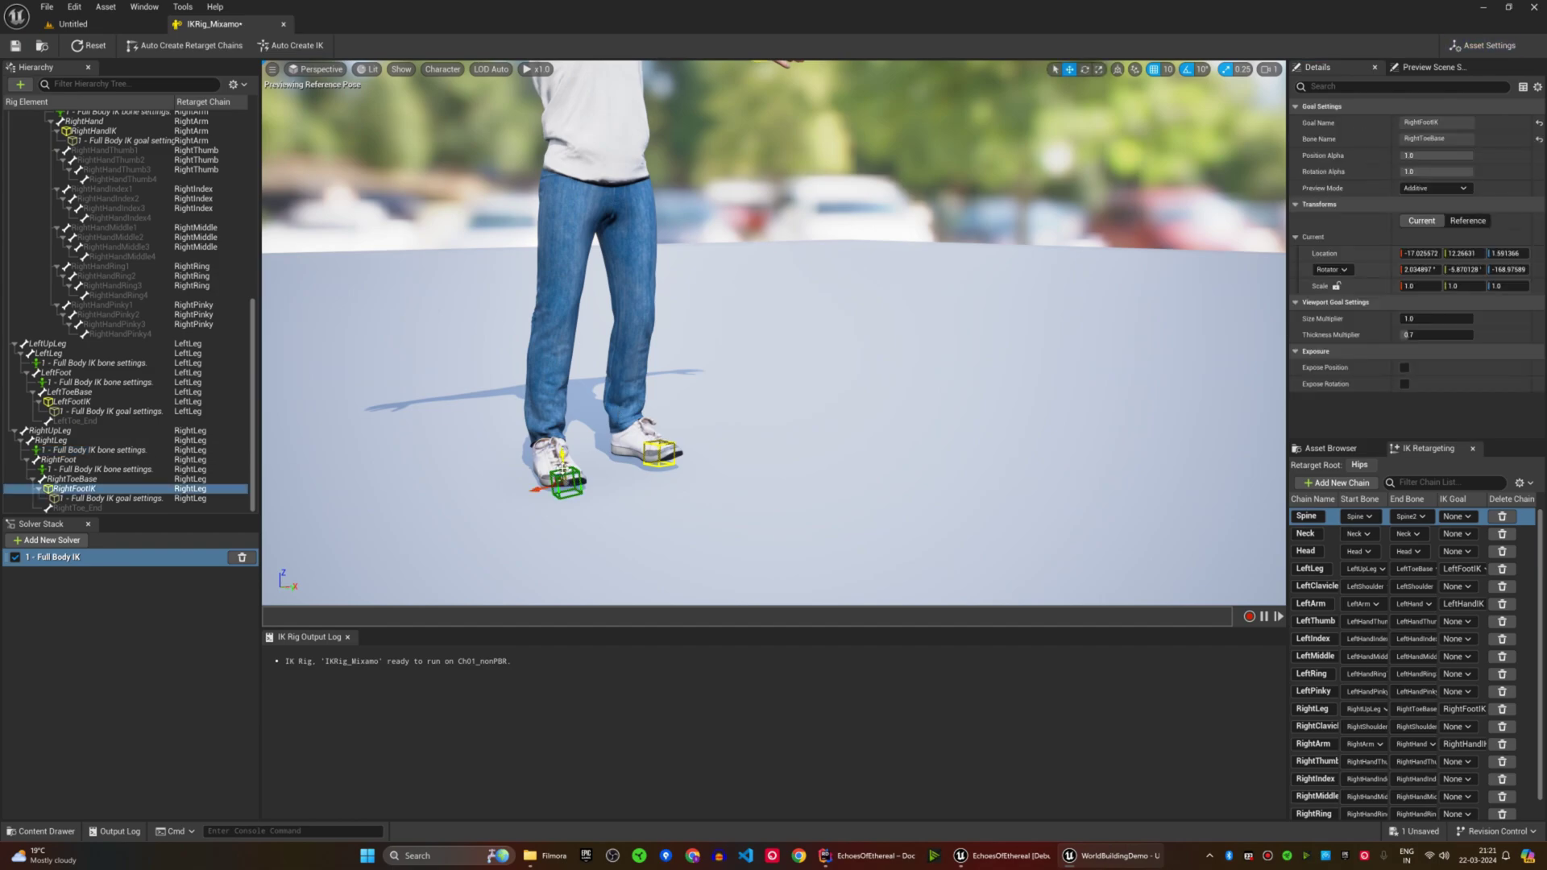
drag(564, 478, 559, 459)
Step: Dock RTG_Mannequin and make IKRig_Mixamo its target, listing animations for preview
click(58, 726)
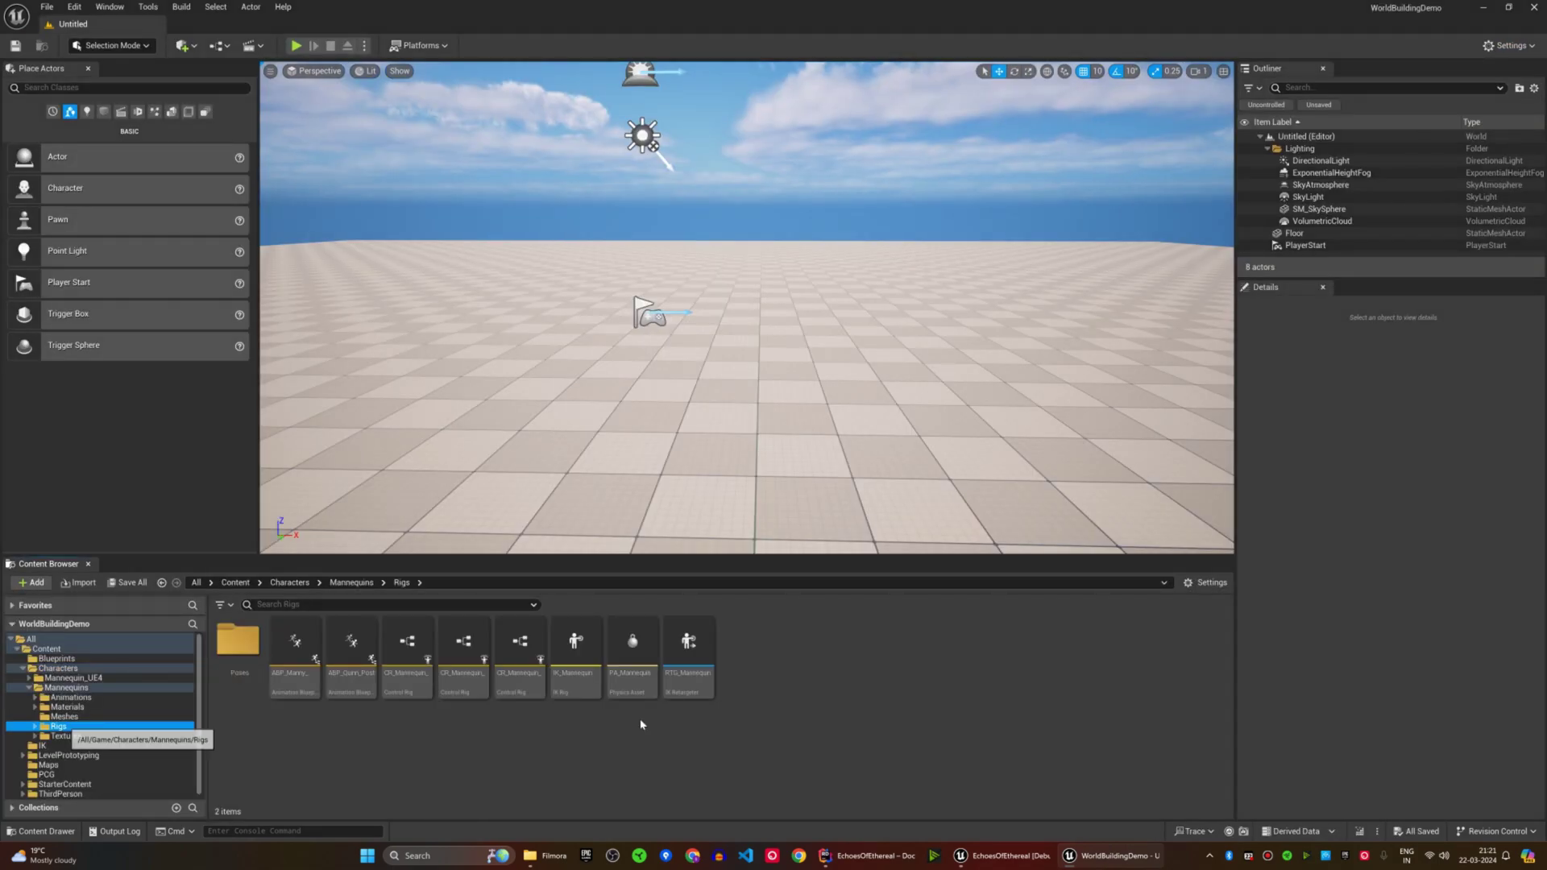
double_click(708, 681)
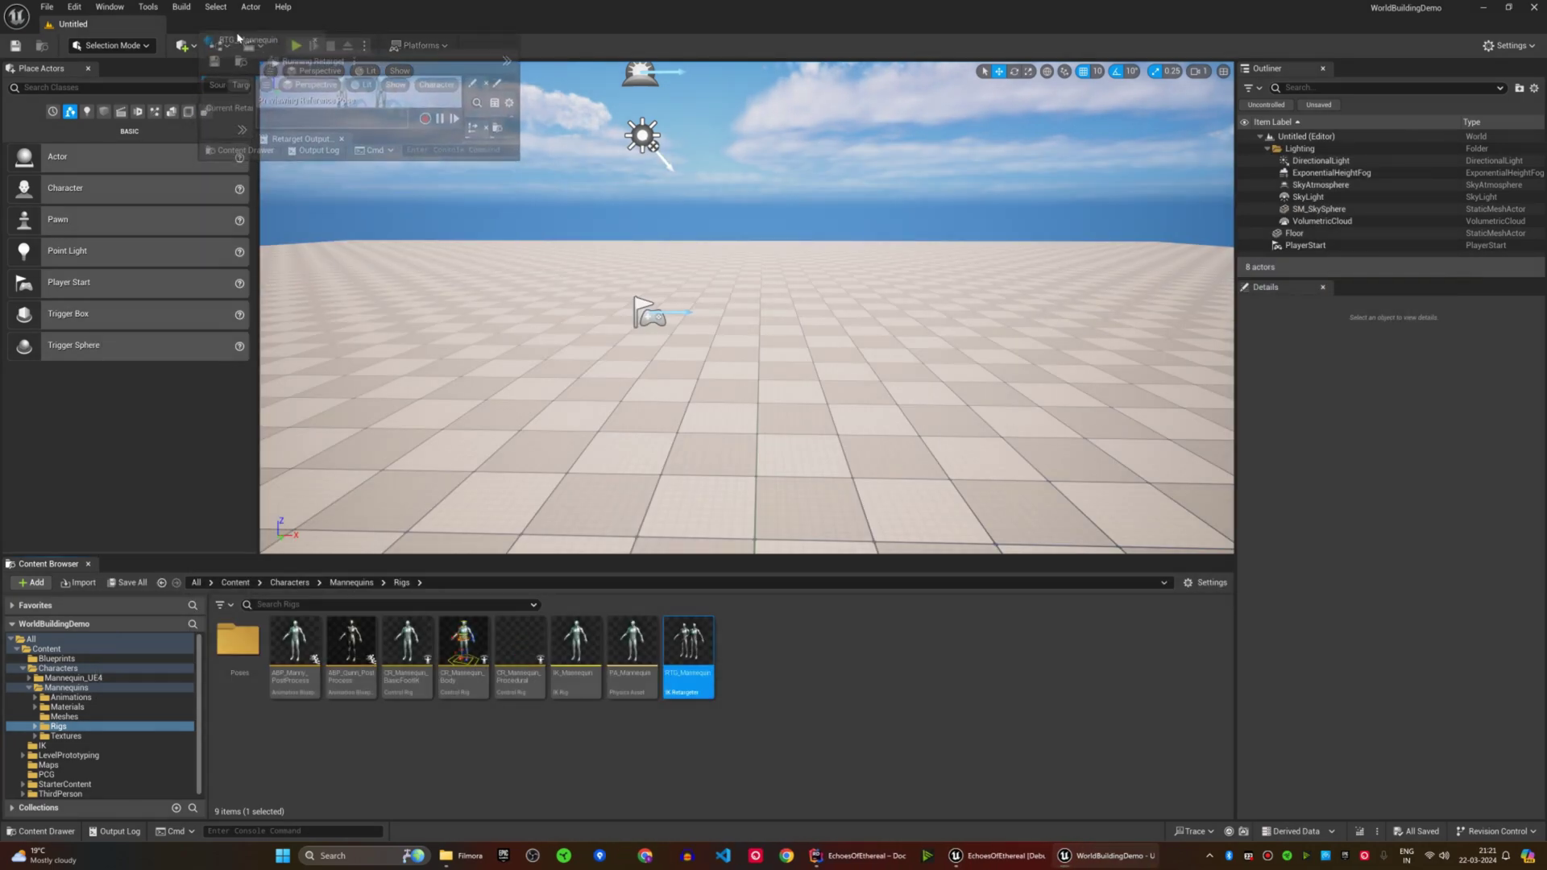
drag(216, 171, 218, 24)
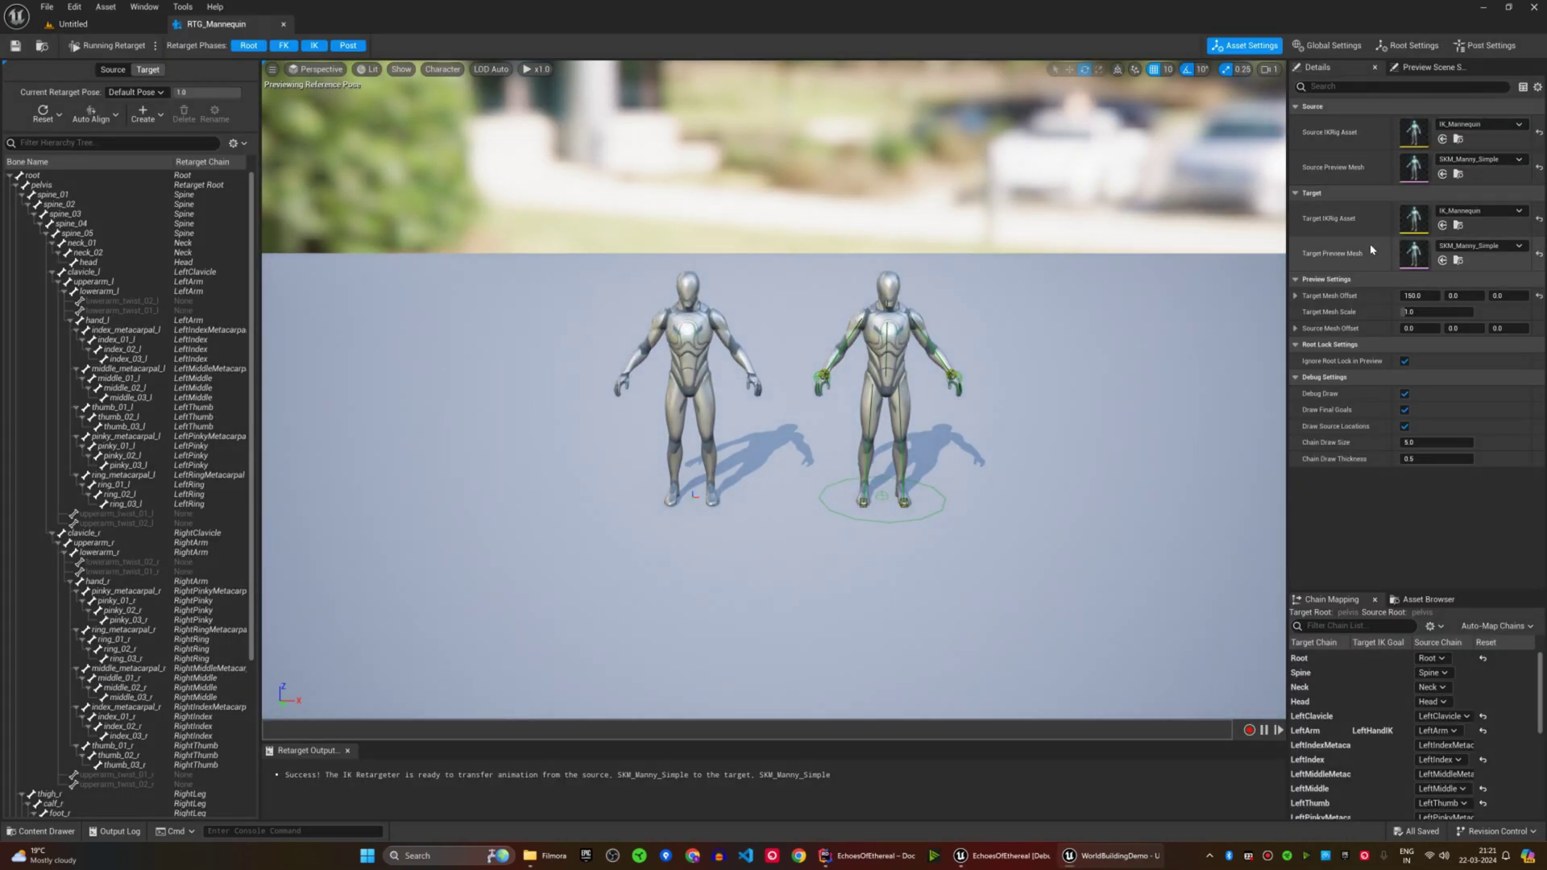
click(1474, 212)
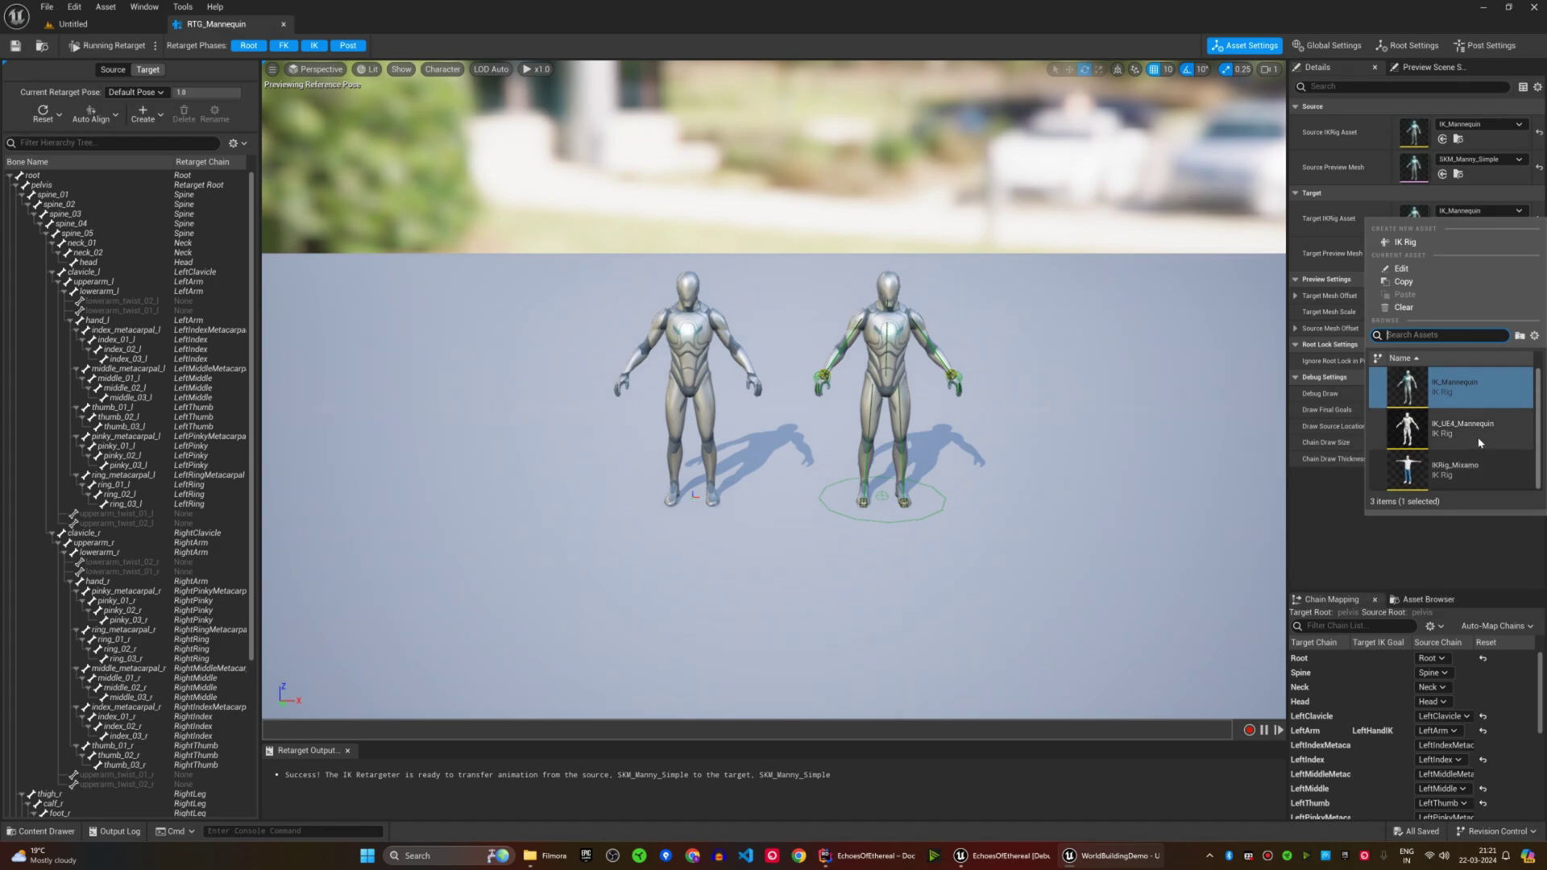
click(1457, 474)
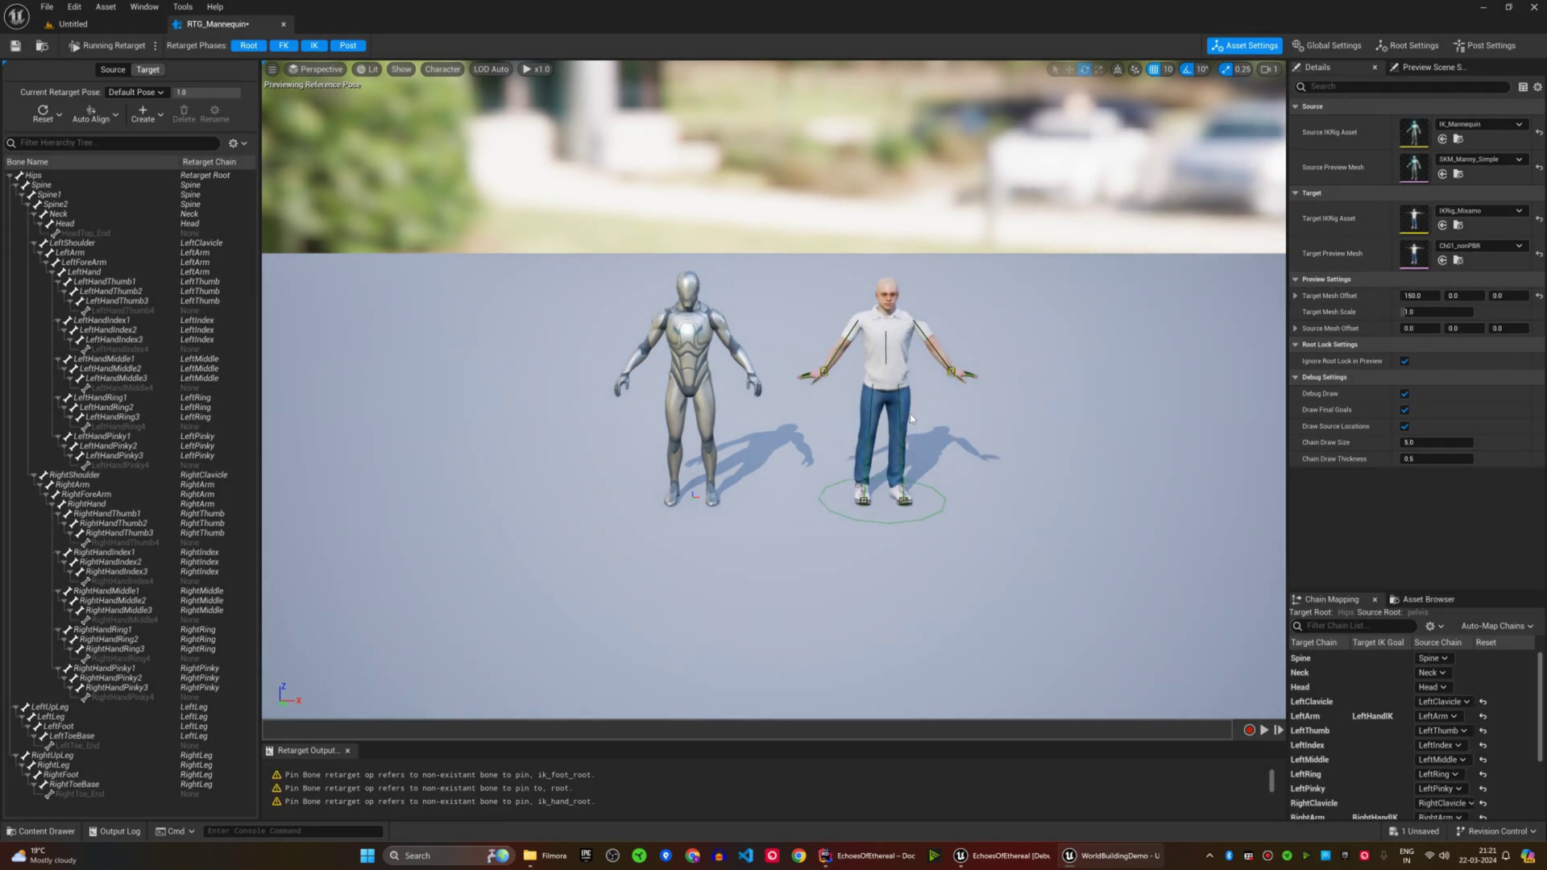
scroll(913, 419, up, 5)
scroll(912, 419, down, 3)
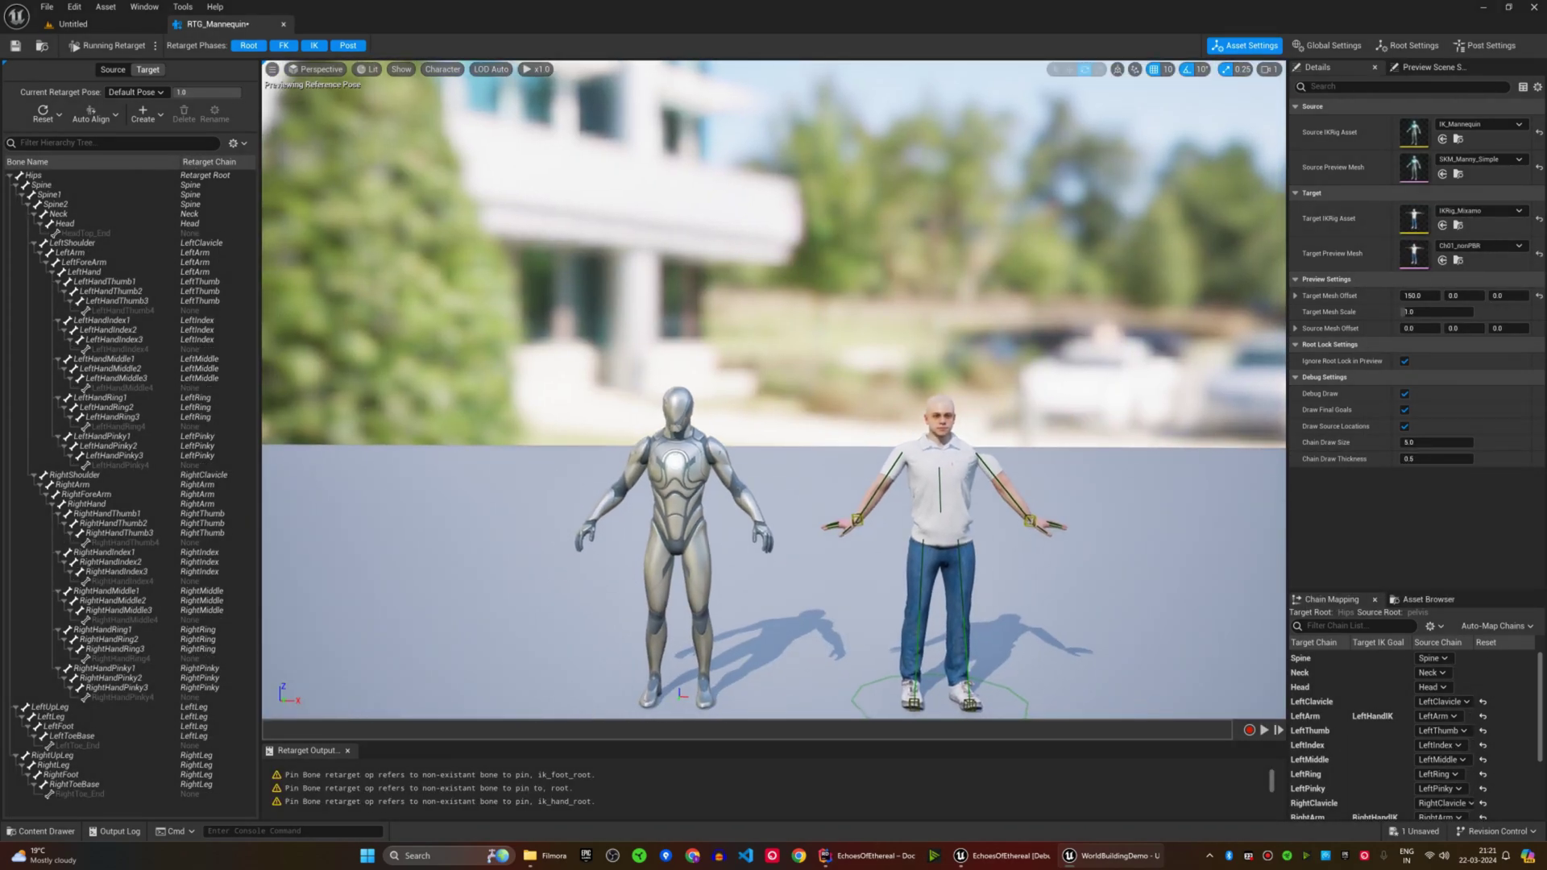
scroll(913, 420, down, 3)
scroll(913, 419, up, 3)
scroll(912, 419, down, 2)
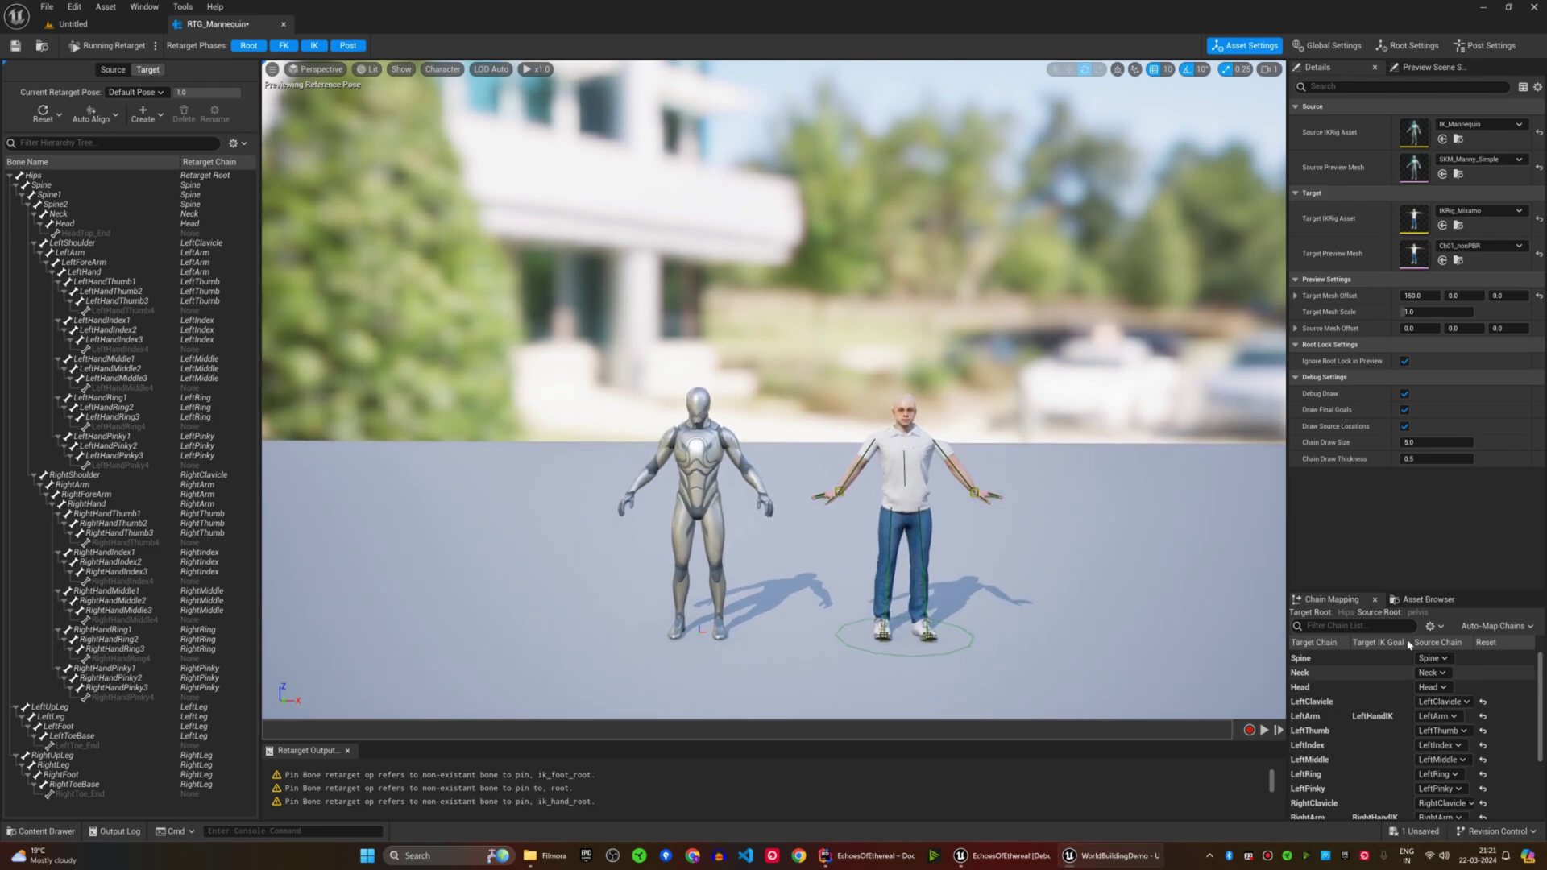
click(1428, 600)
scroll(1347, 714, down, 10)
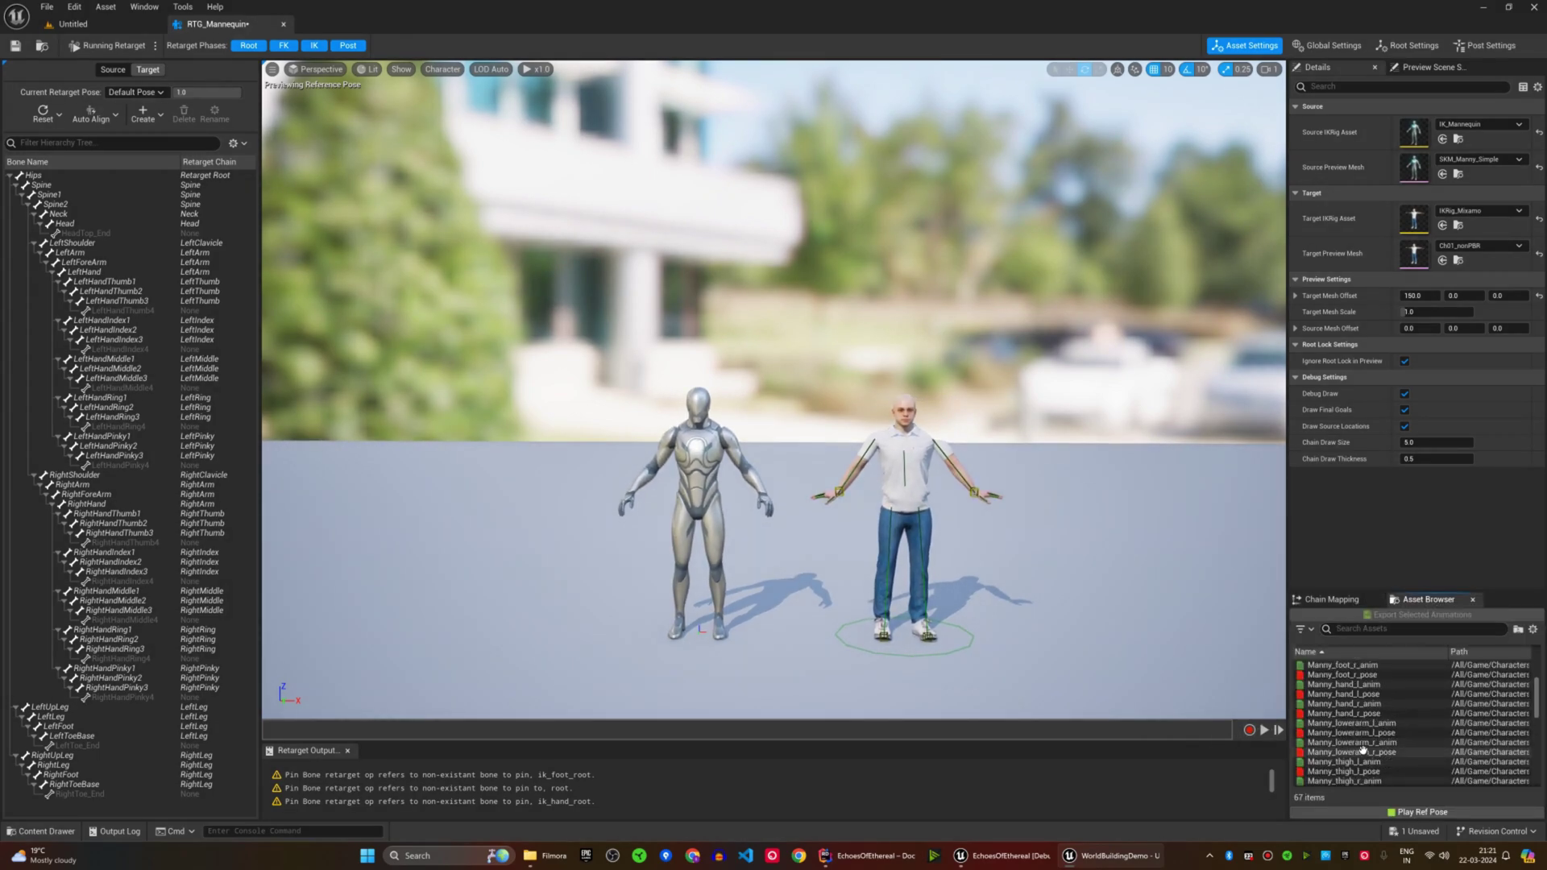
Step: Preview MF_Idle, auto-align all target bones to the source pose, and resume the retarget
click(1298, 742)
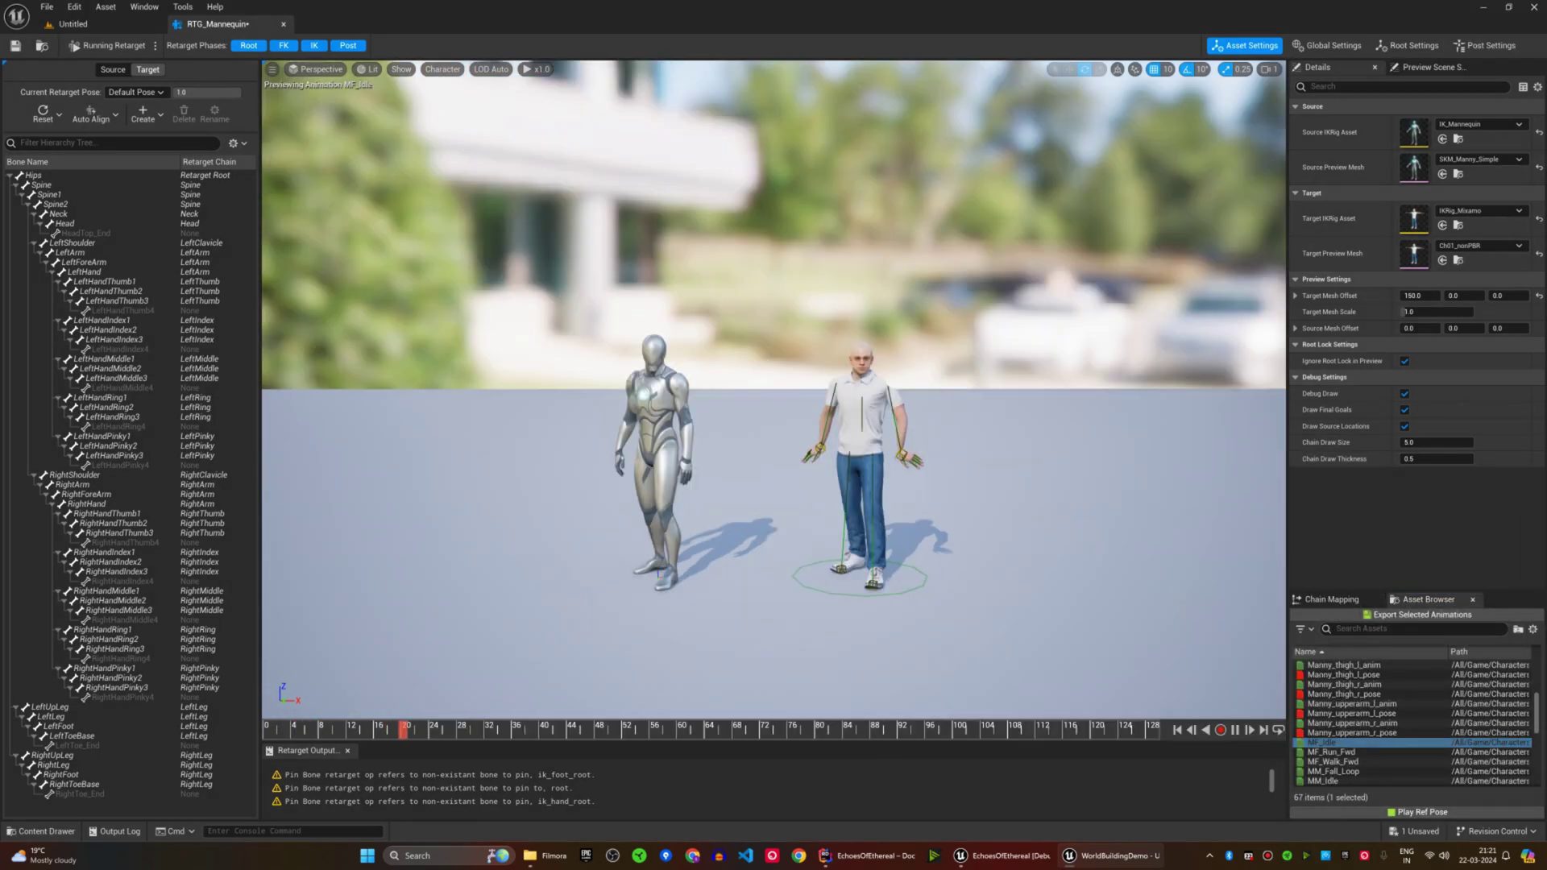
scroll(774, 387, up, 3)
scroll(774, 387, up, 3)
scroll(773, 388, down, 2)
scroll(774, 387, down, 2)
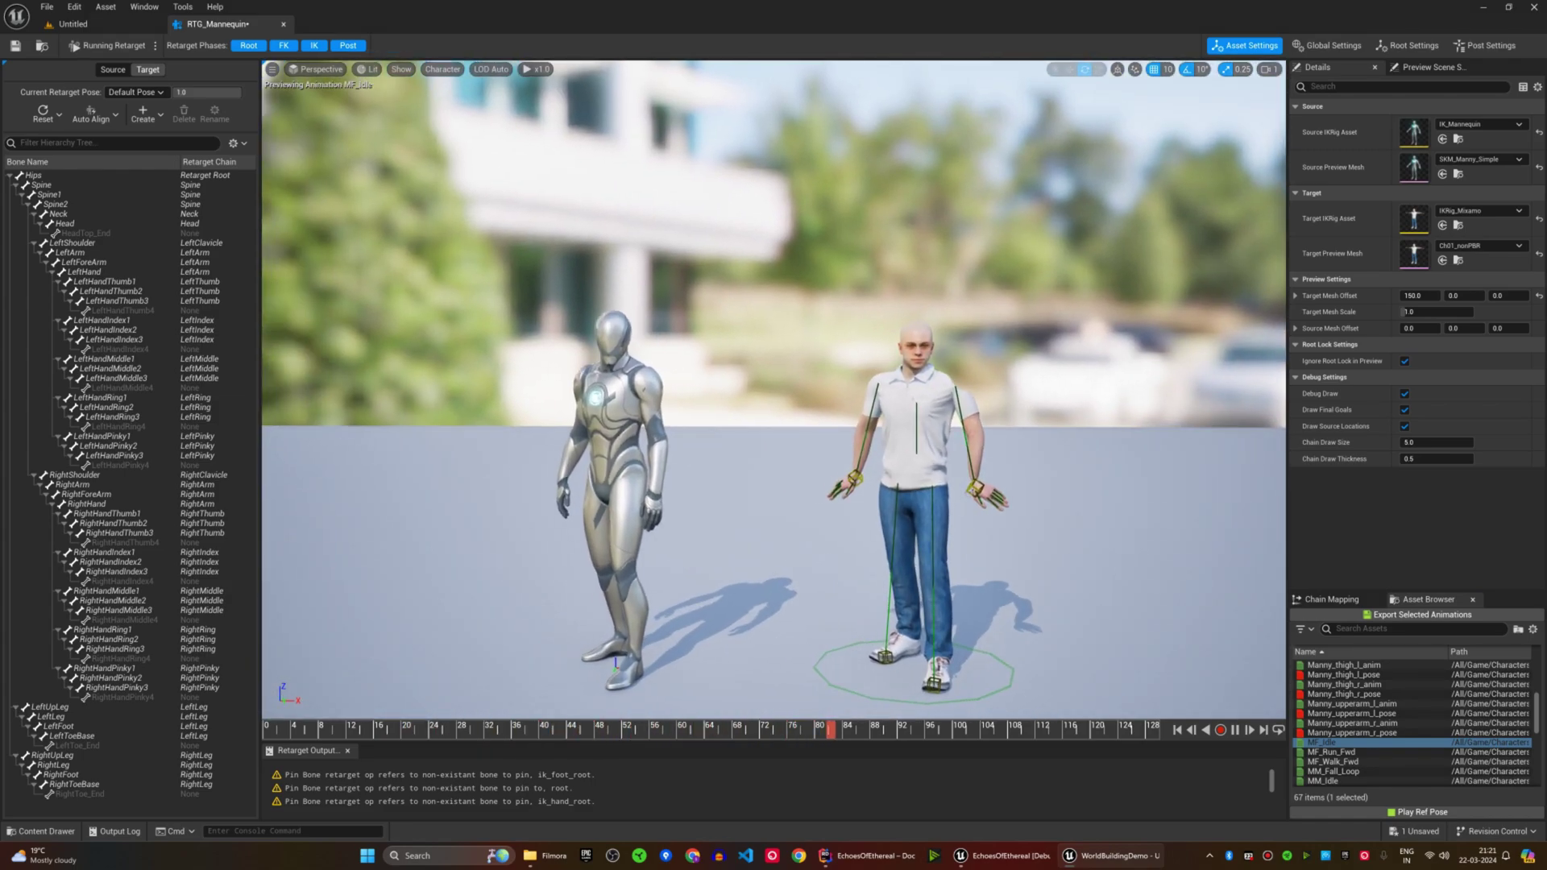
scroll(471, 263, down, 2)
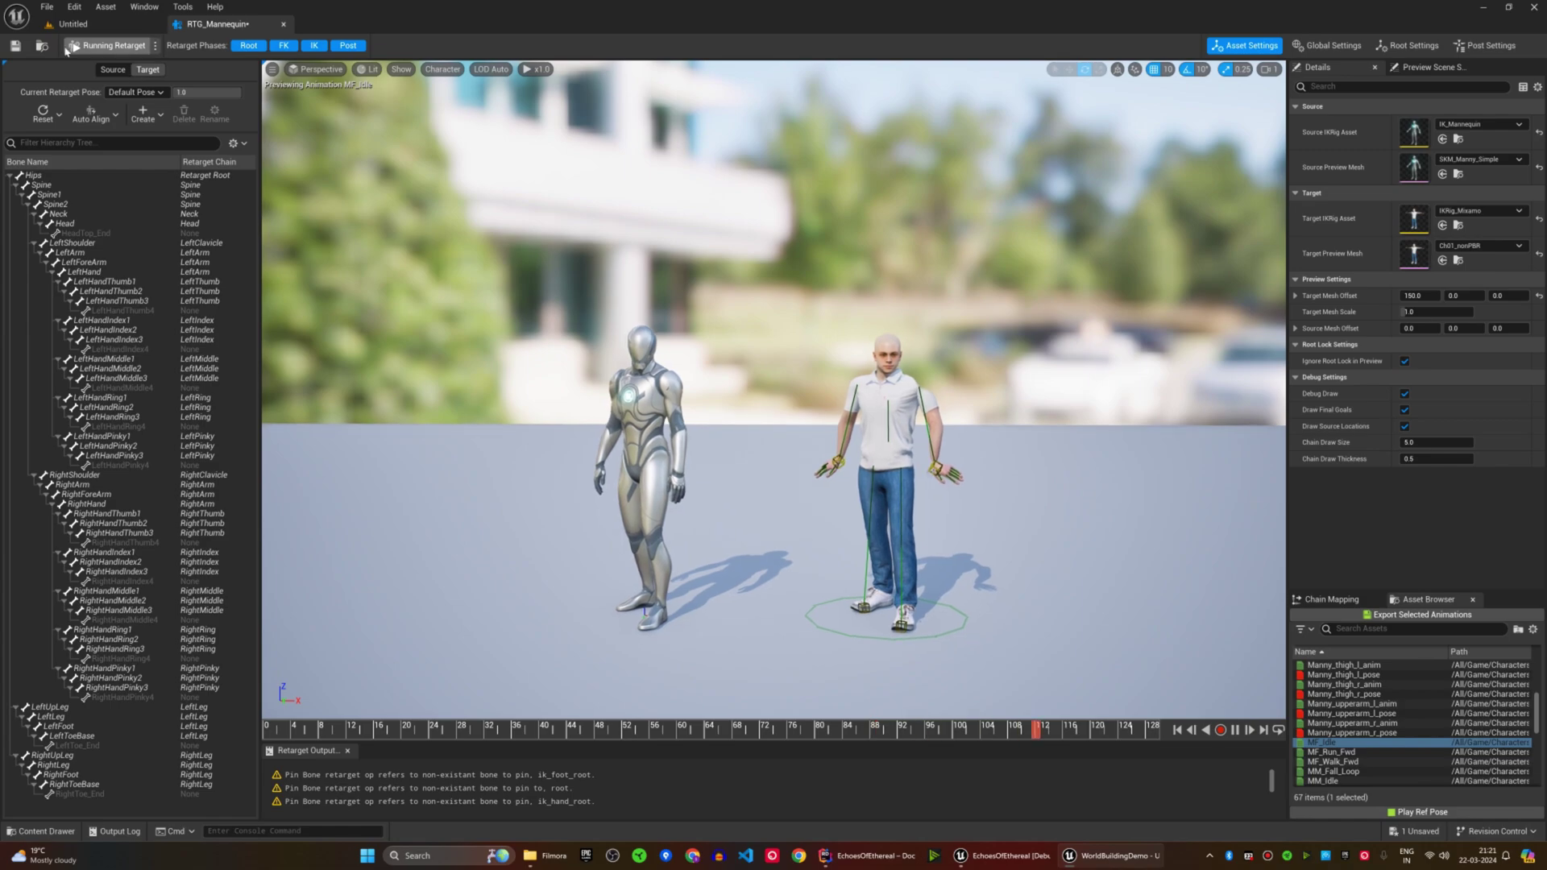
click(91, 45)
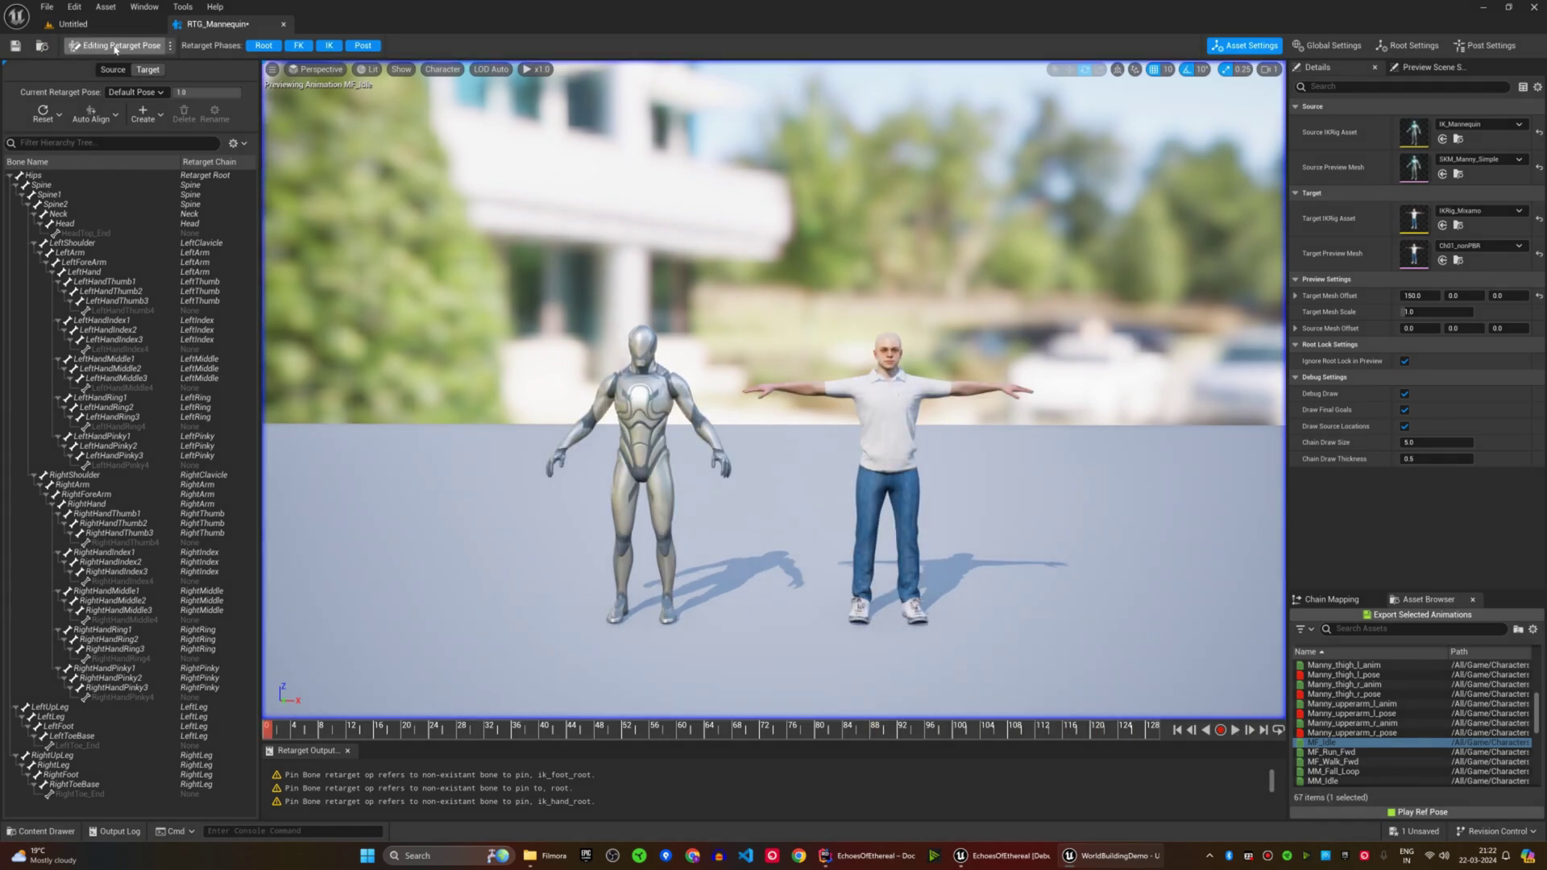
click(91, 118)
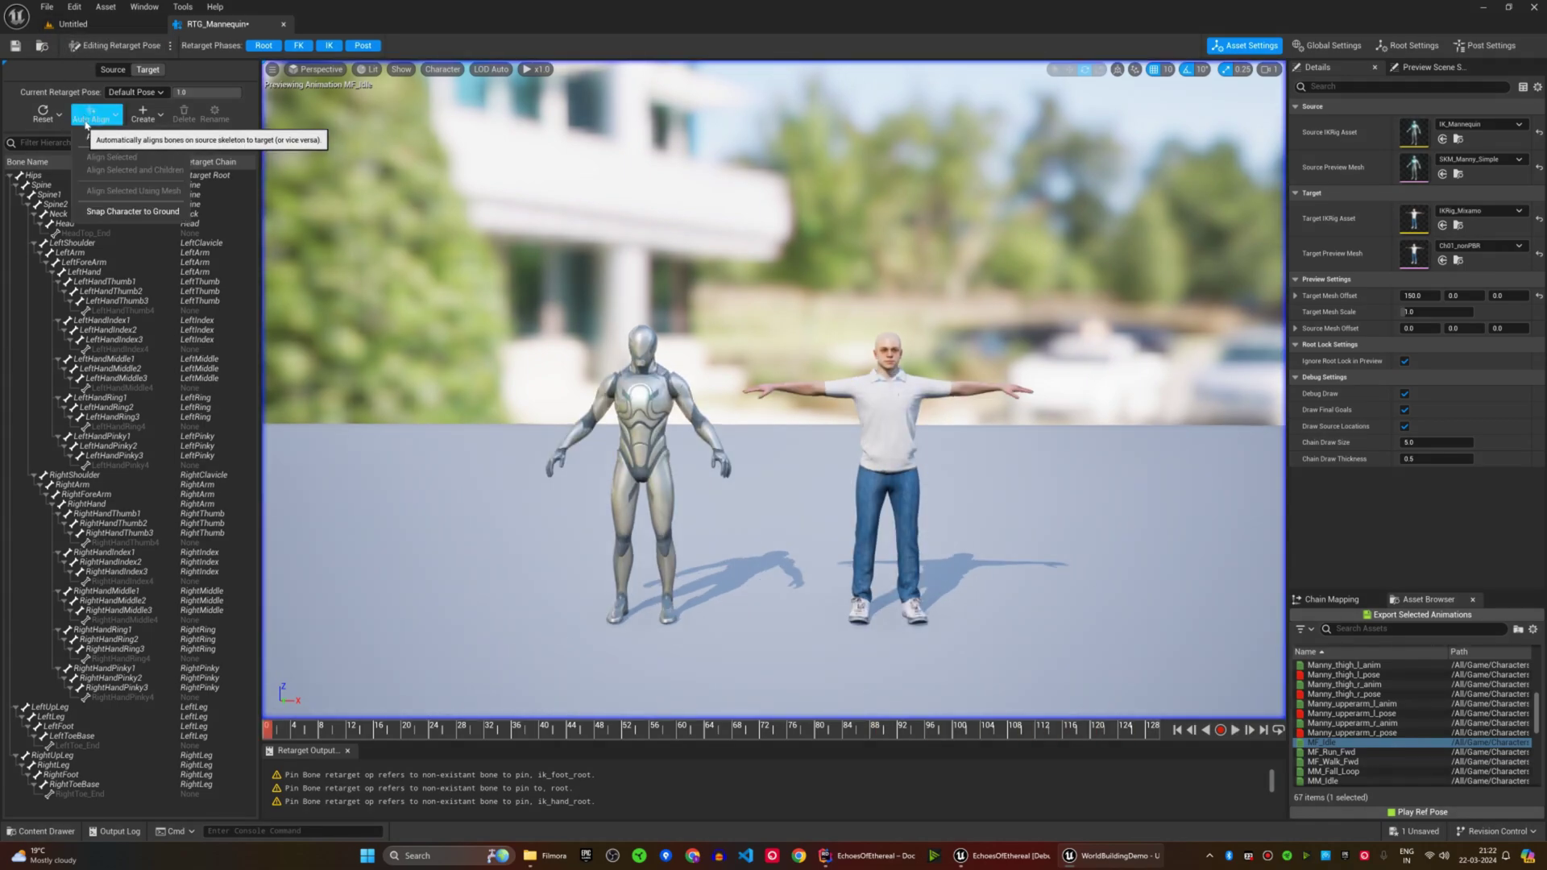
click(106, 138)
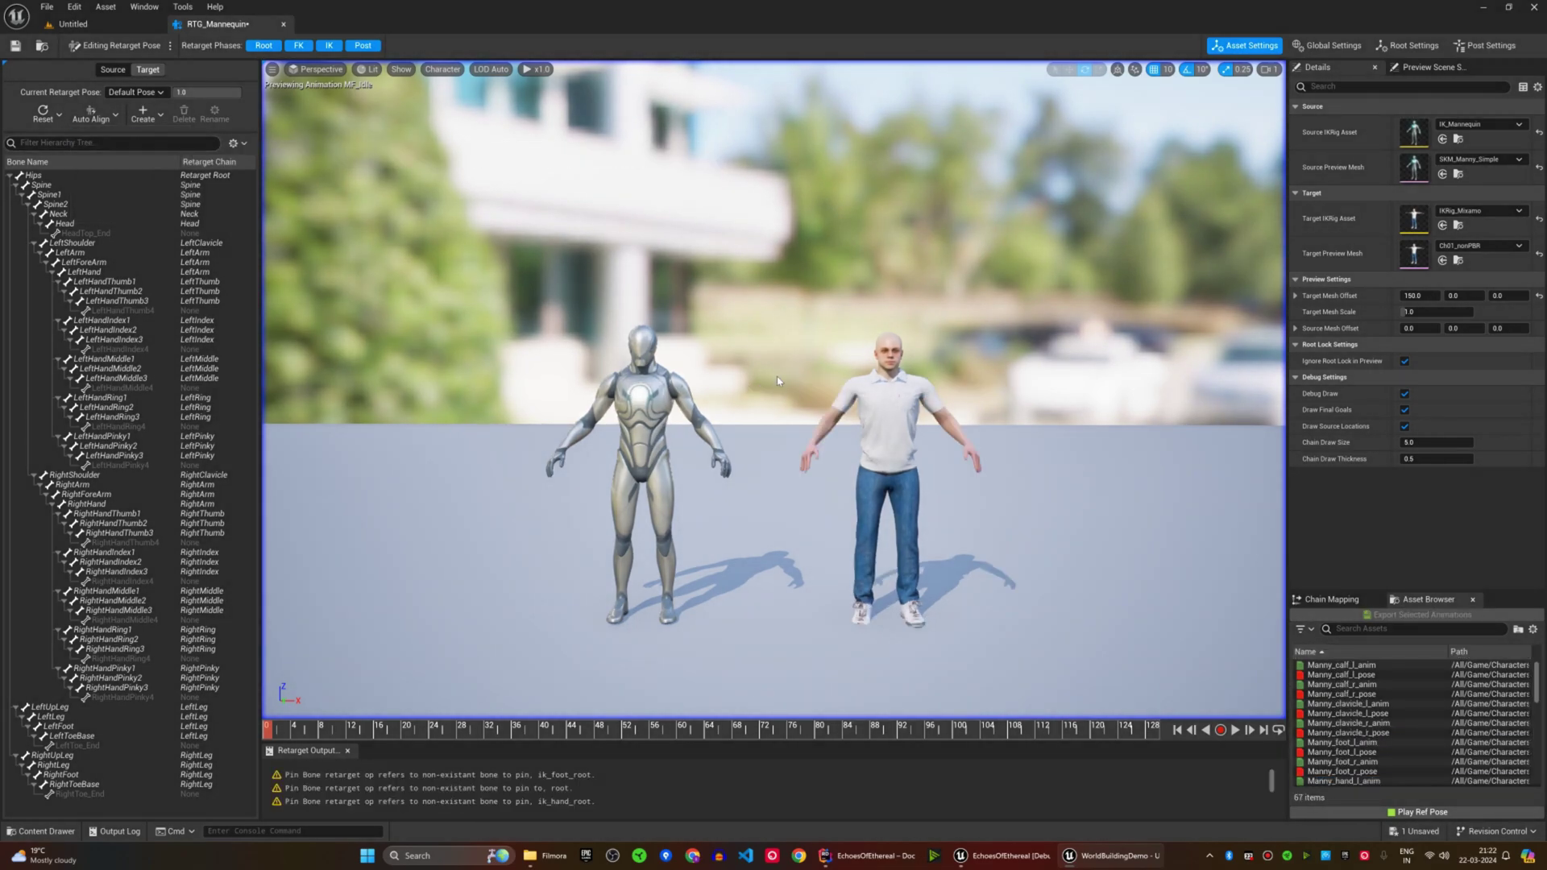
right_drag(865, 419, 865, 420)
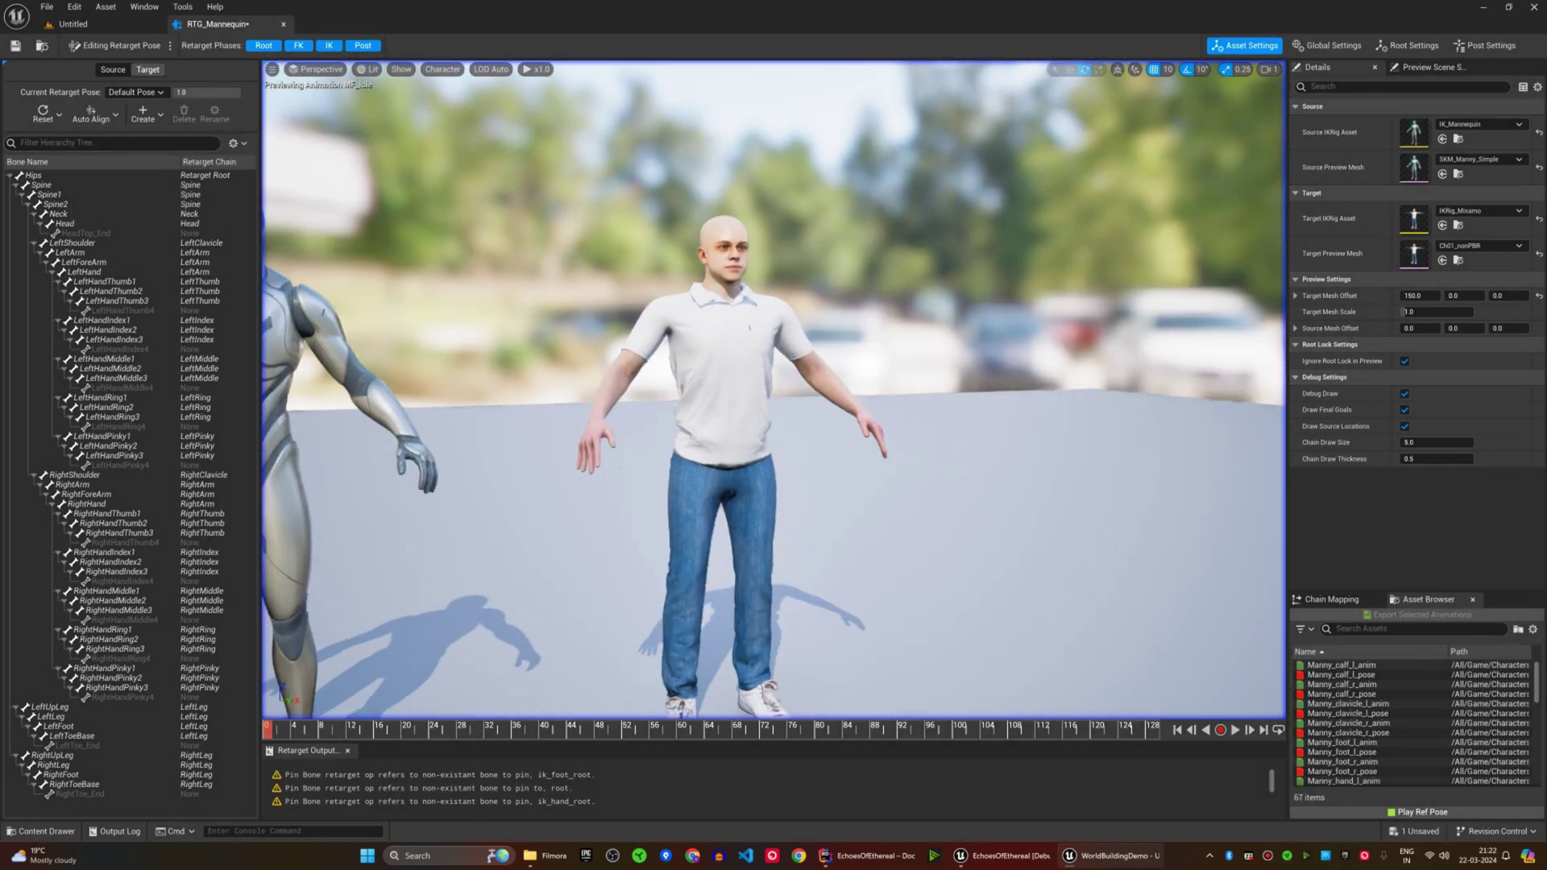
right_drag(470, 125, 469, 125)
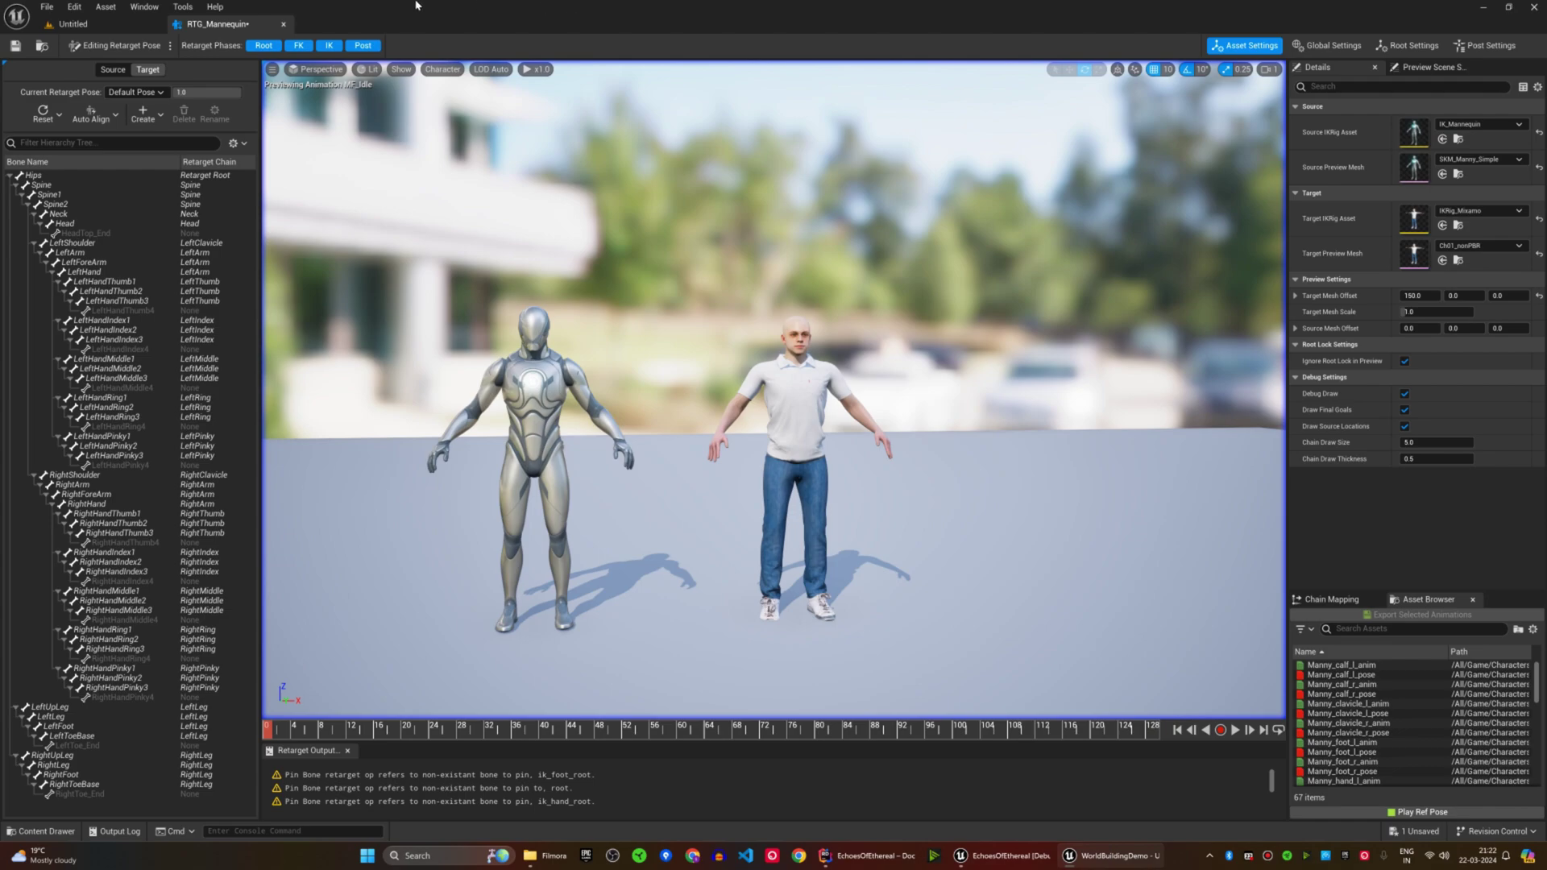
click(118, 45)
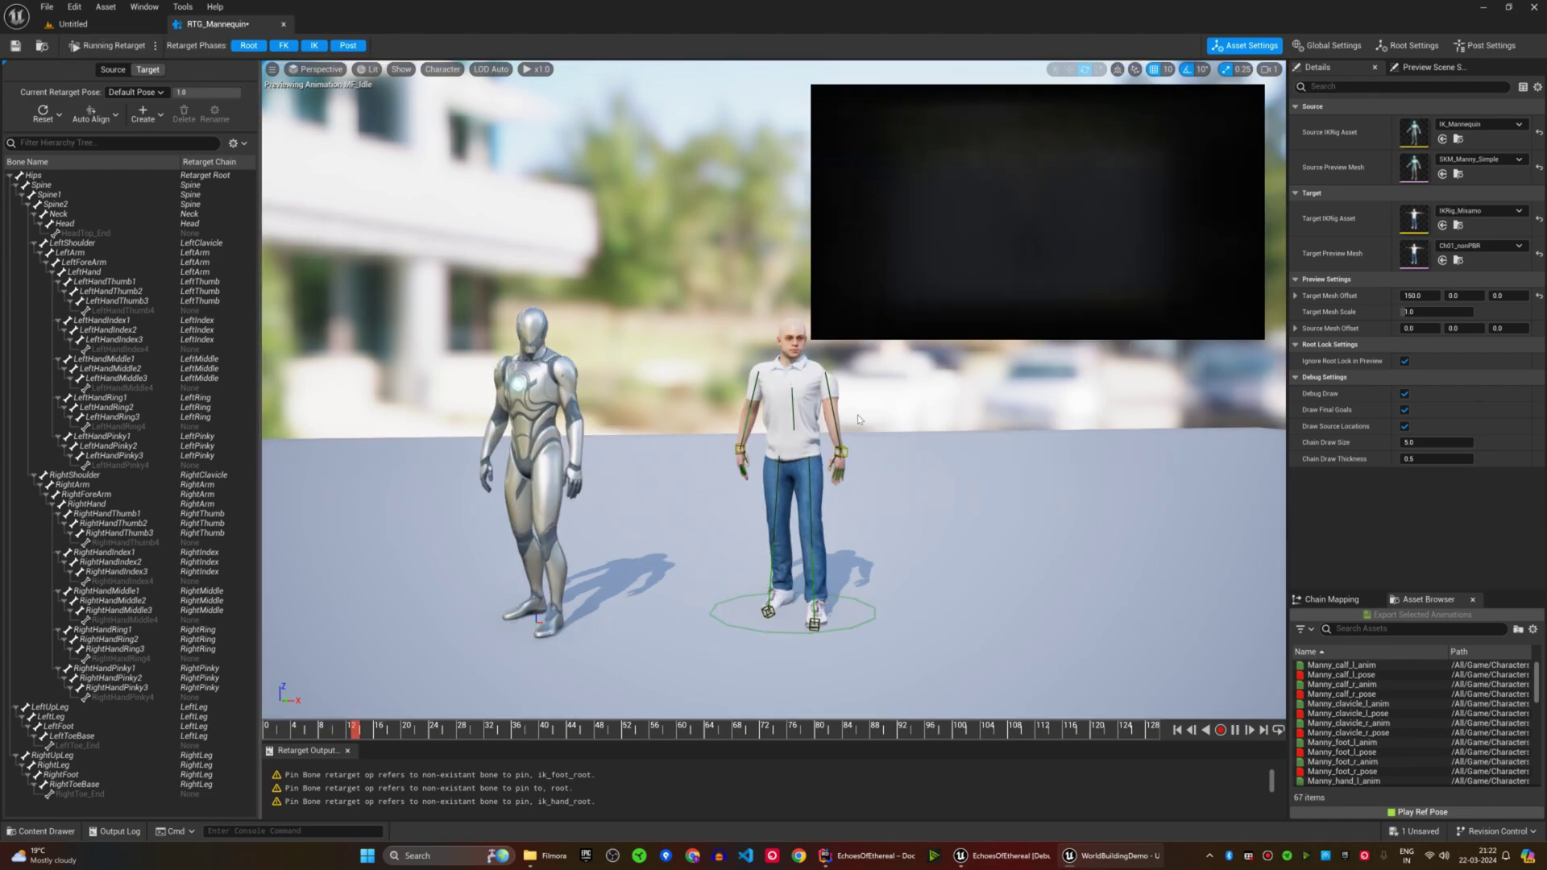
scroll(738, 491, down, 3)
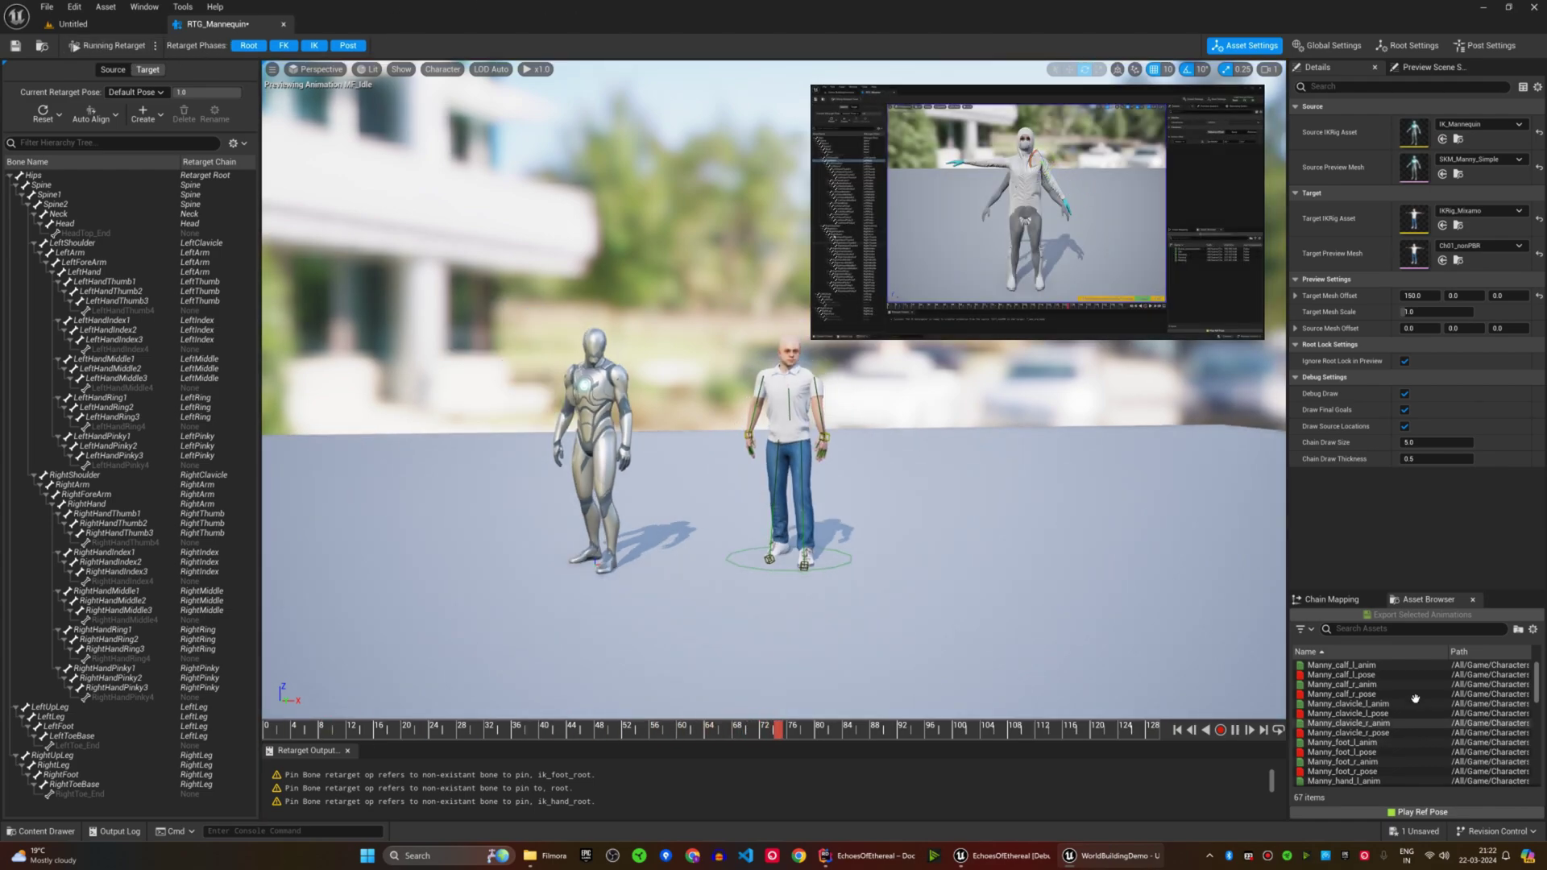
Step: Inspect the chain mapping and preview MF_Walk_Fwd and MF_Idle retargeted
click(1342, 607)
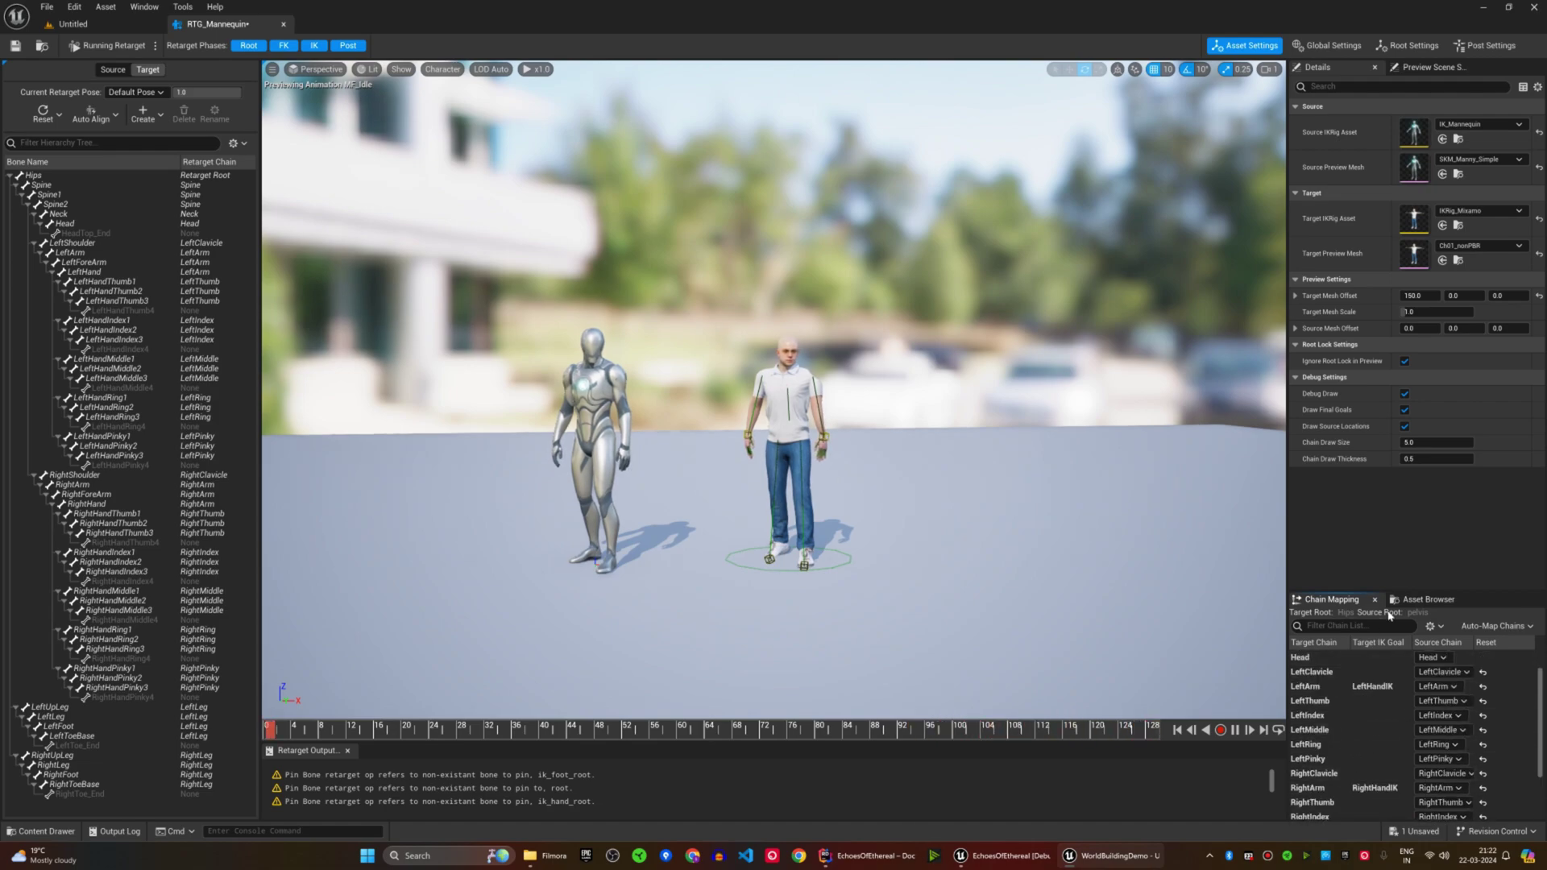
click(1426, 598)
scroll(1354, 761, down, 3)
scroll(1347, 744, down, 3)
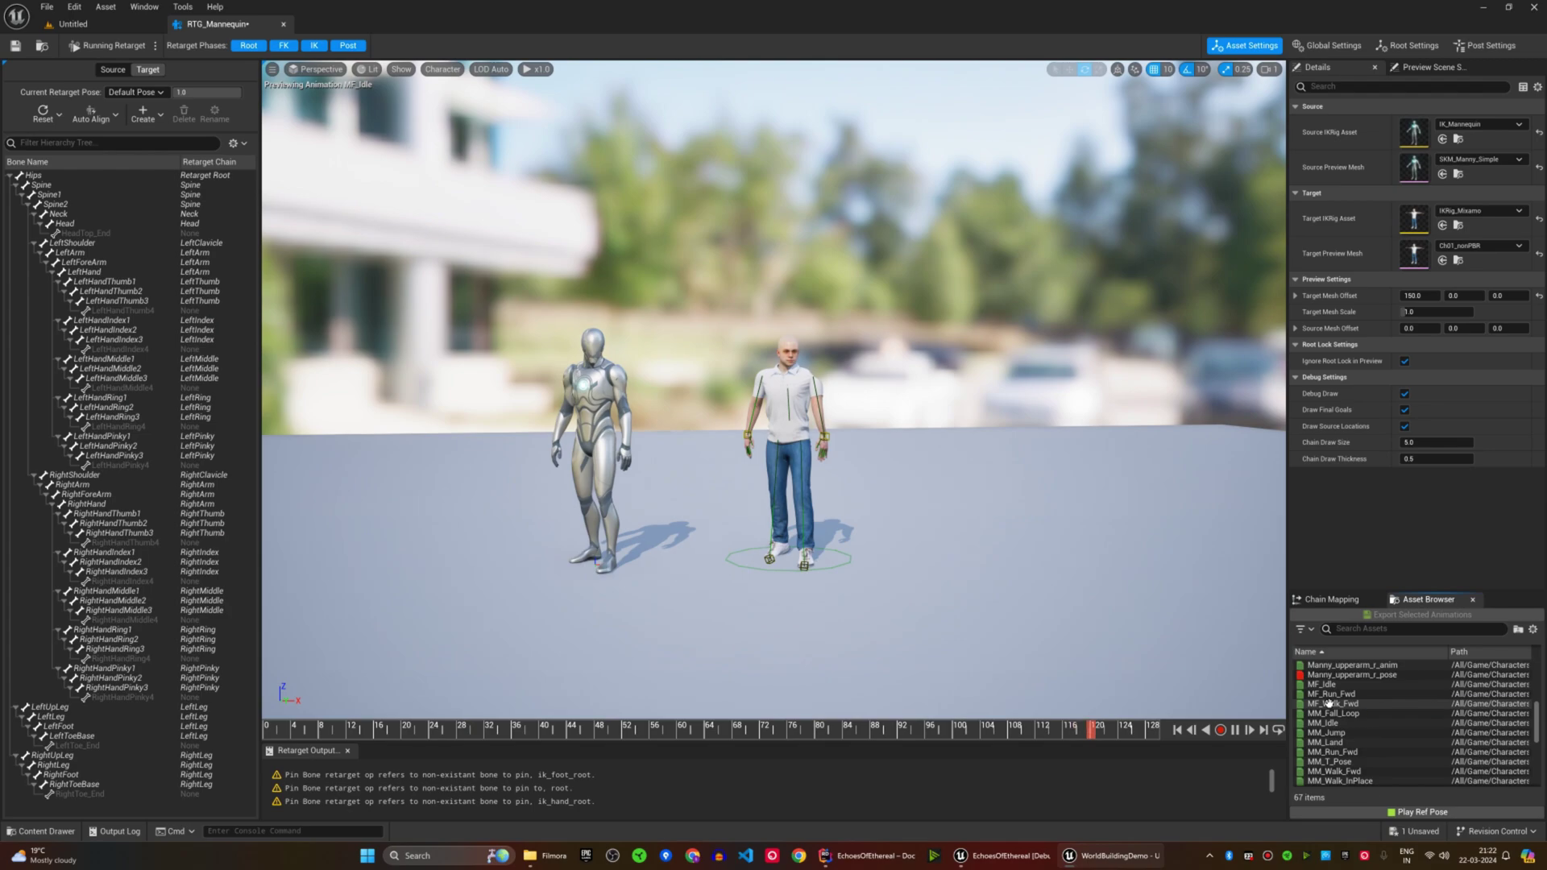
click(1329, 703)
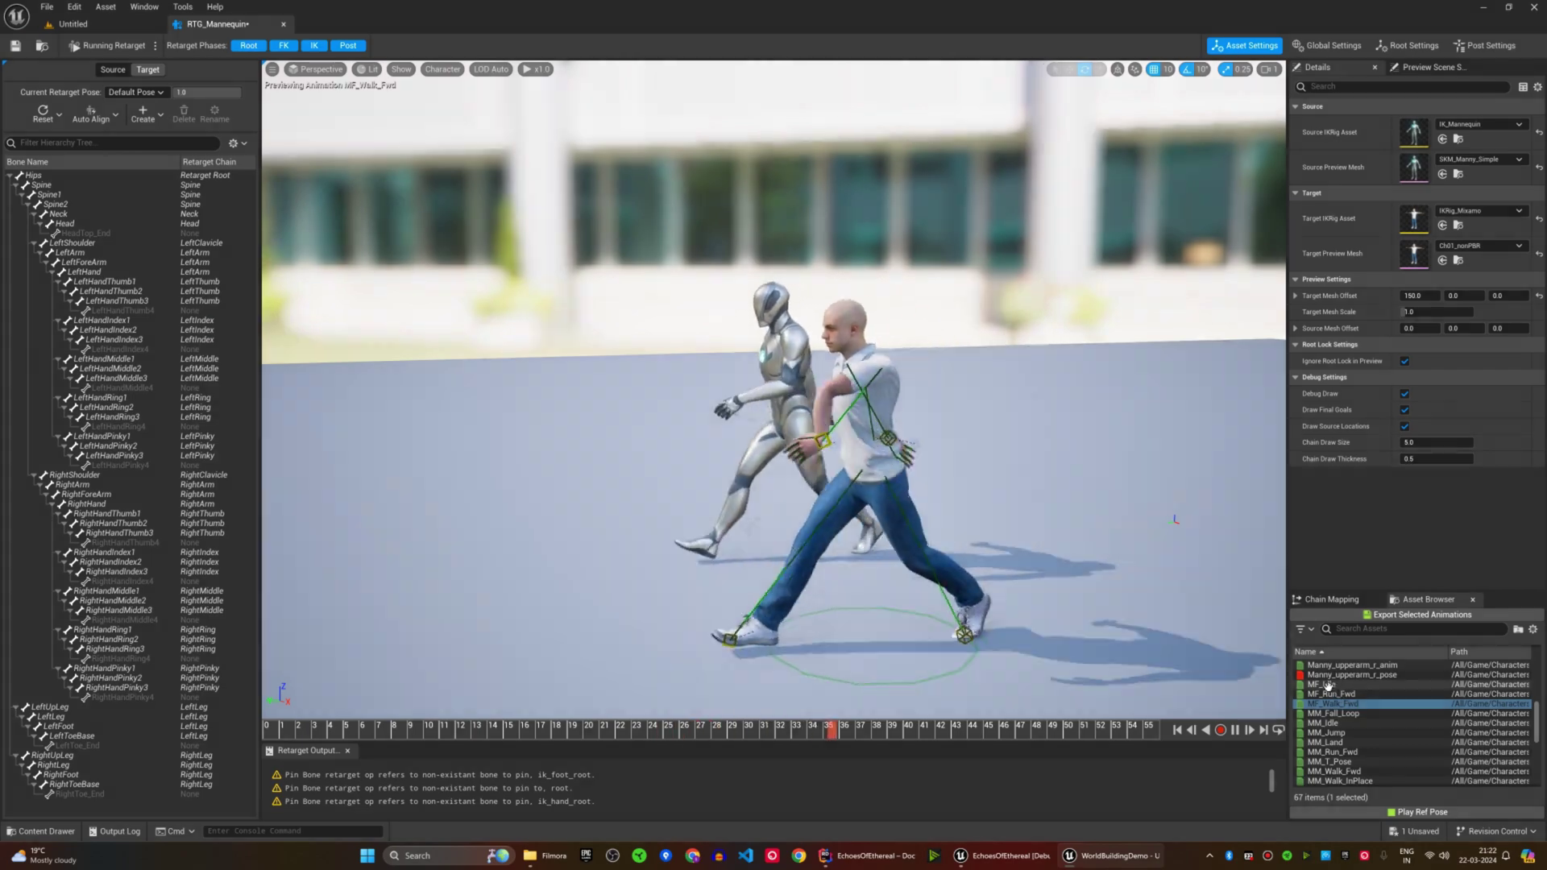
click(1322, 684)
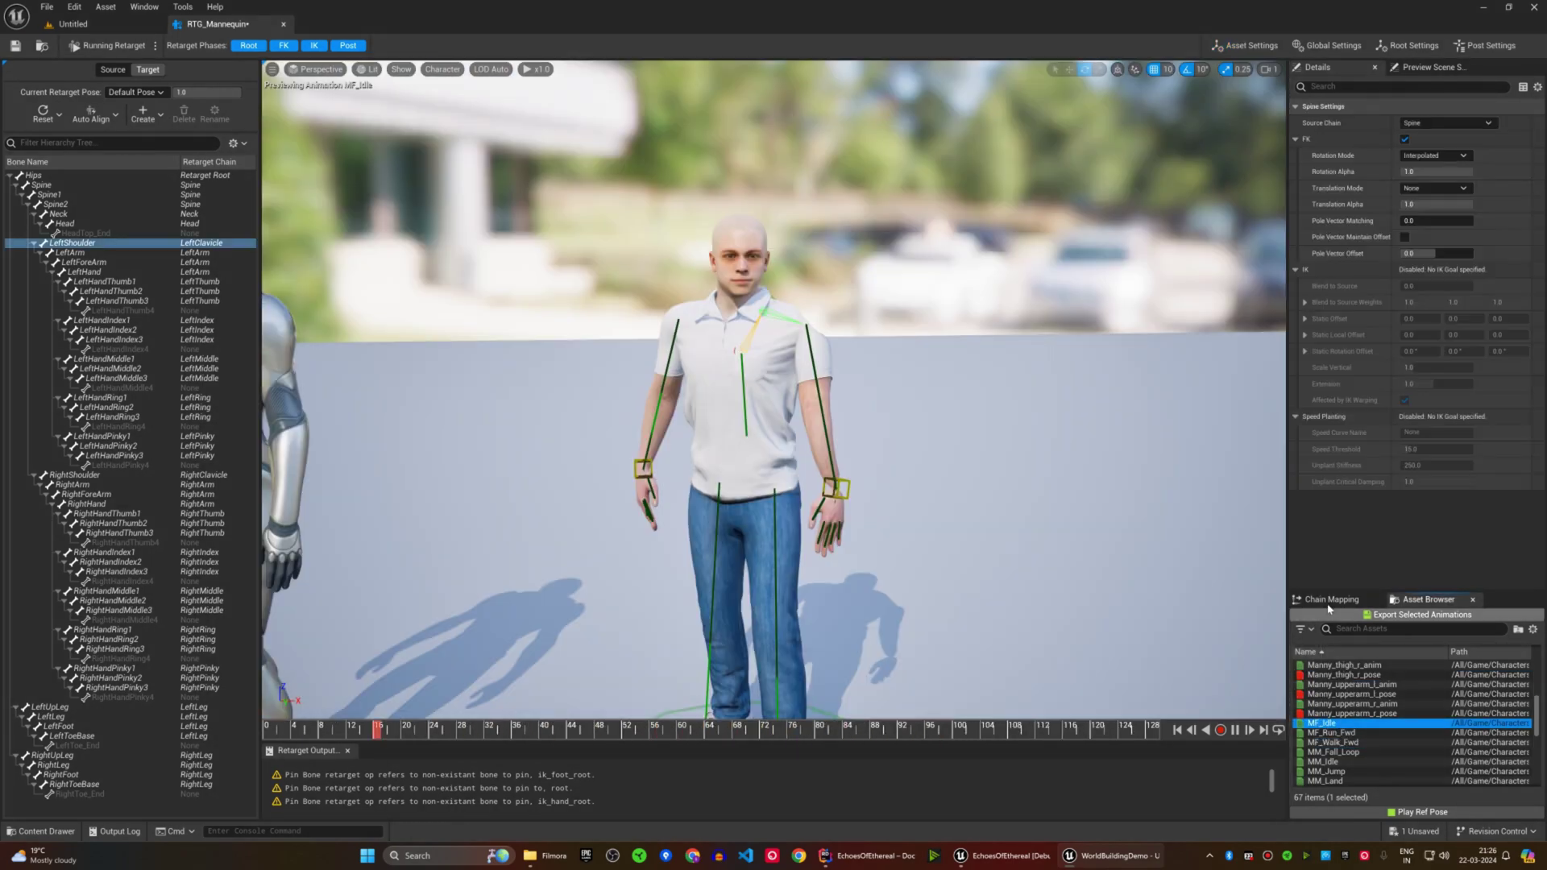
click(1329, 599)
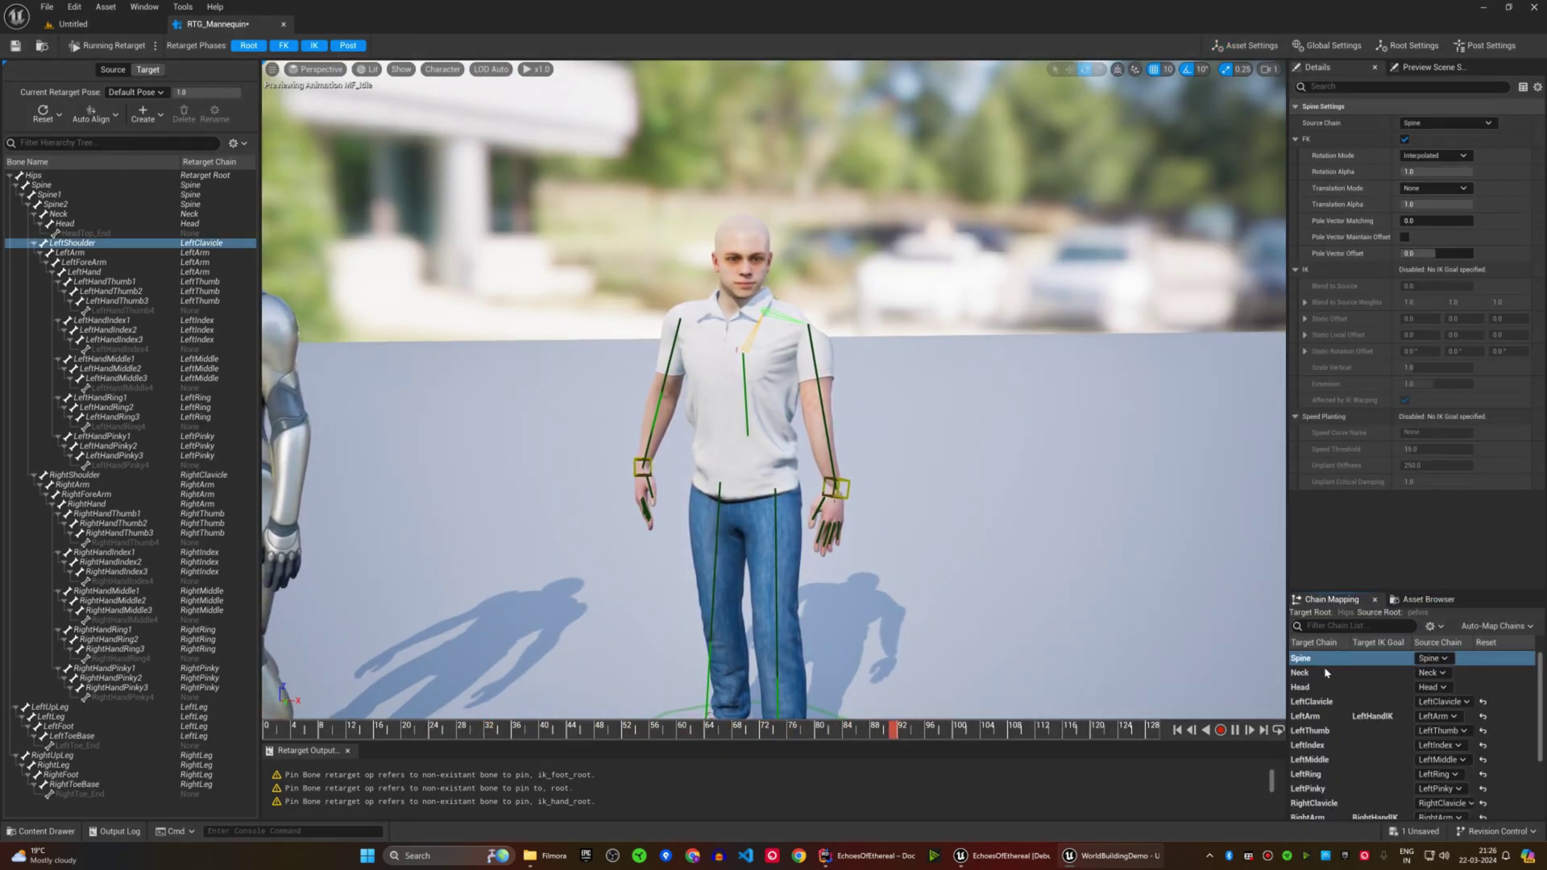
Step: Inspect the LeftArm chain, then preview MM_Idle, MM_Jump and MM_Run_Fwd from several angles
click(1317, 716)
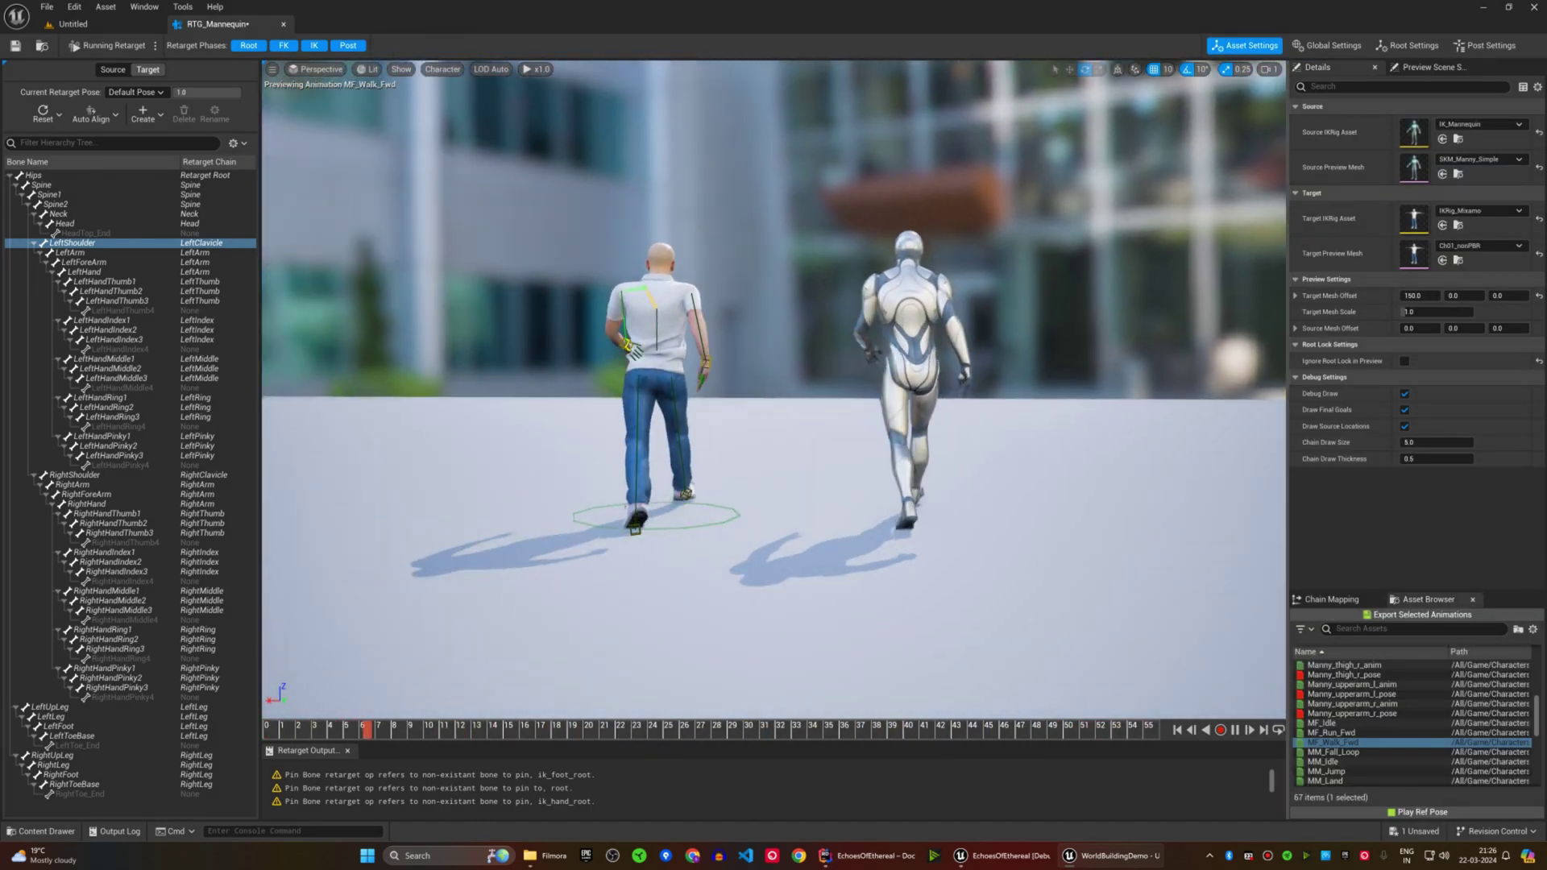
right_drag(774, 399, 846, 398)
click(1342, 761)
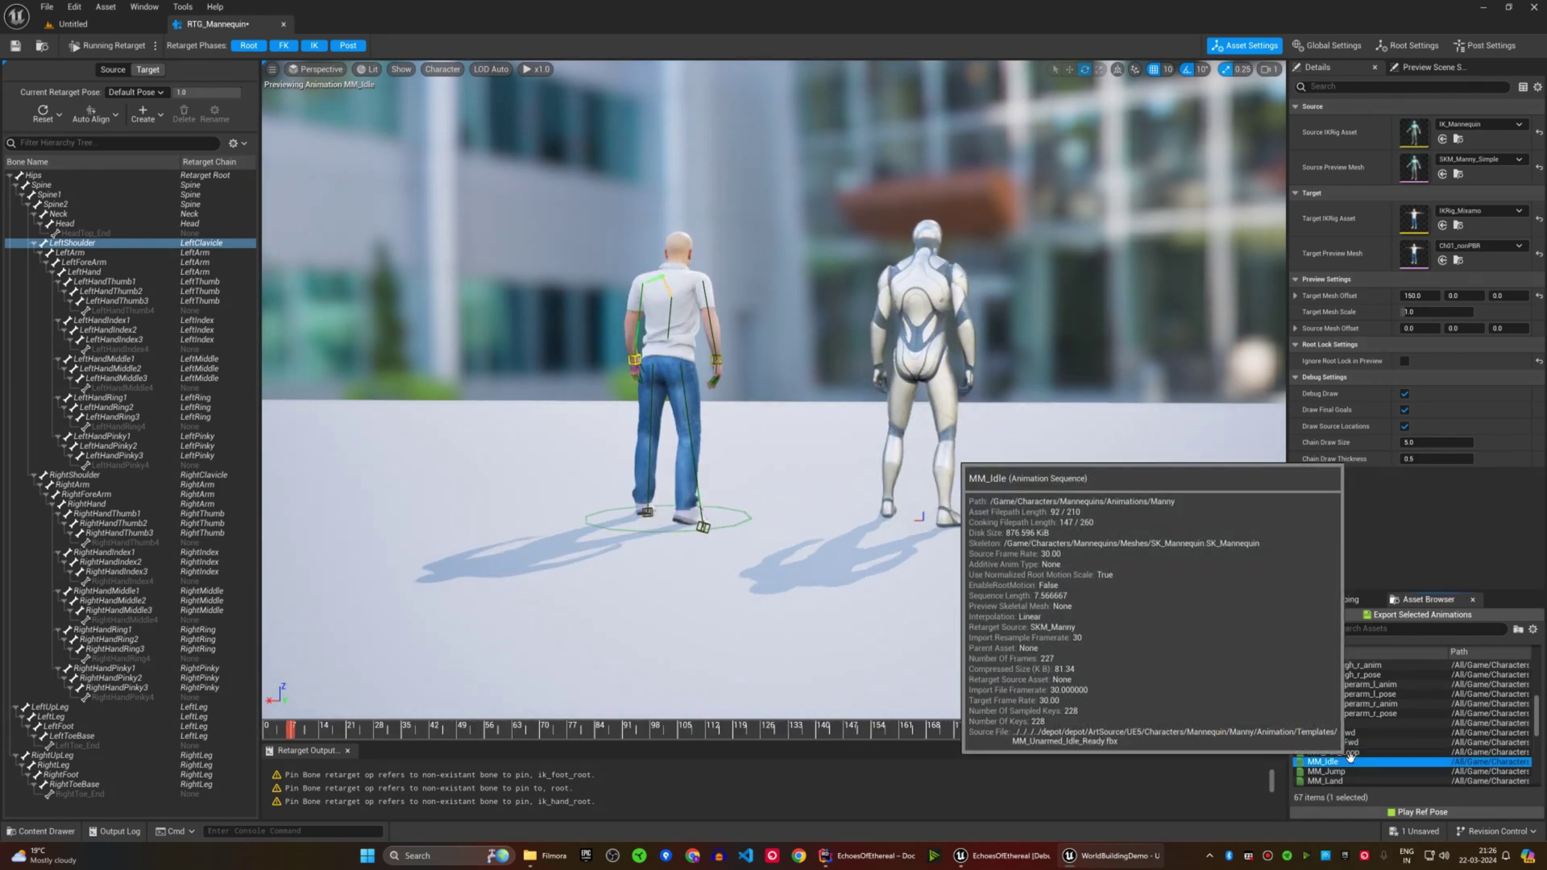
click(1333, 771)
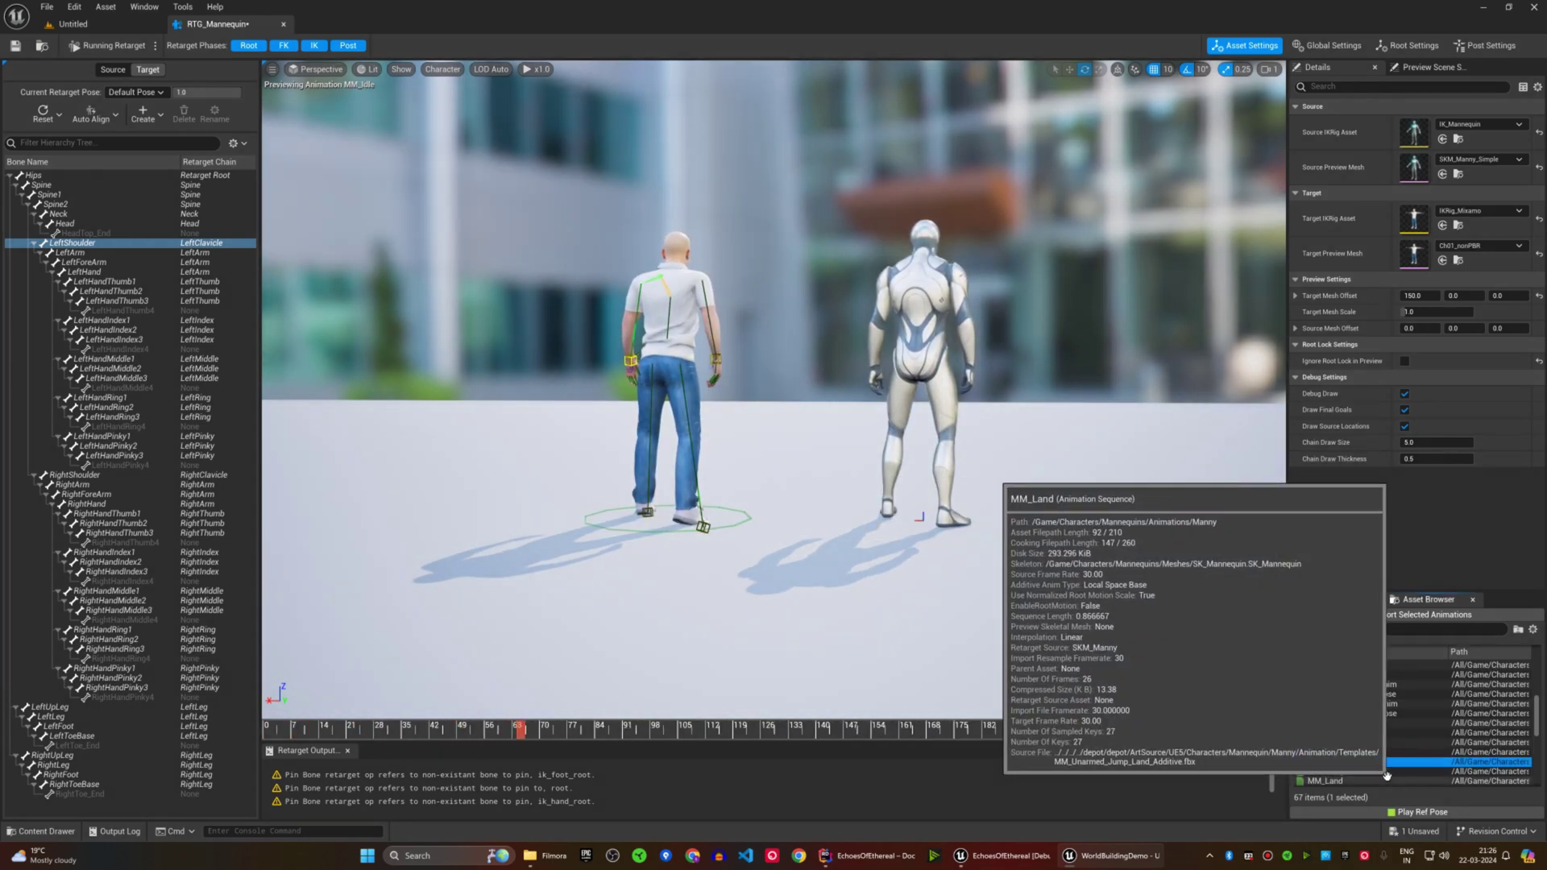
scroll(1375, 770, down, 2)
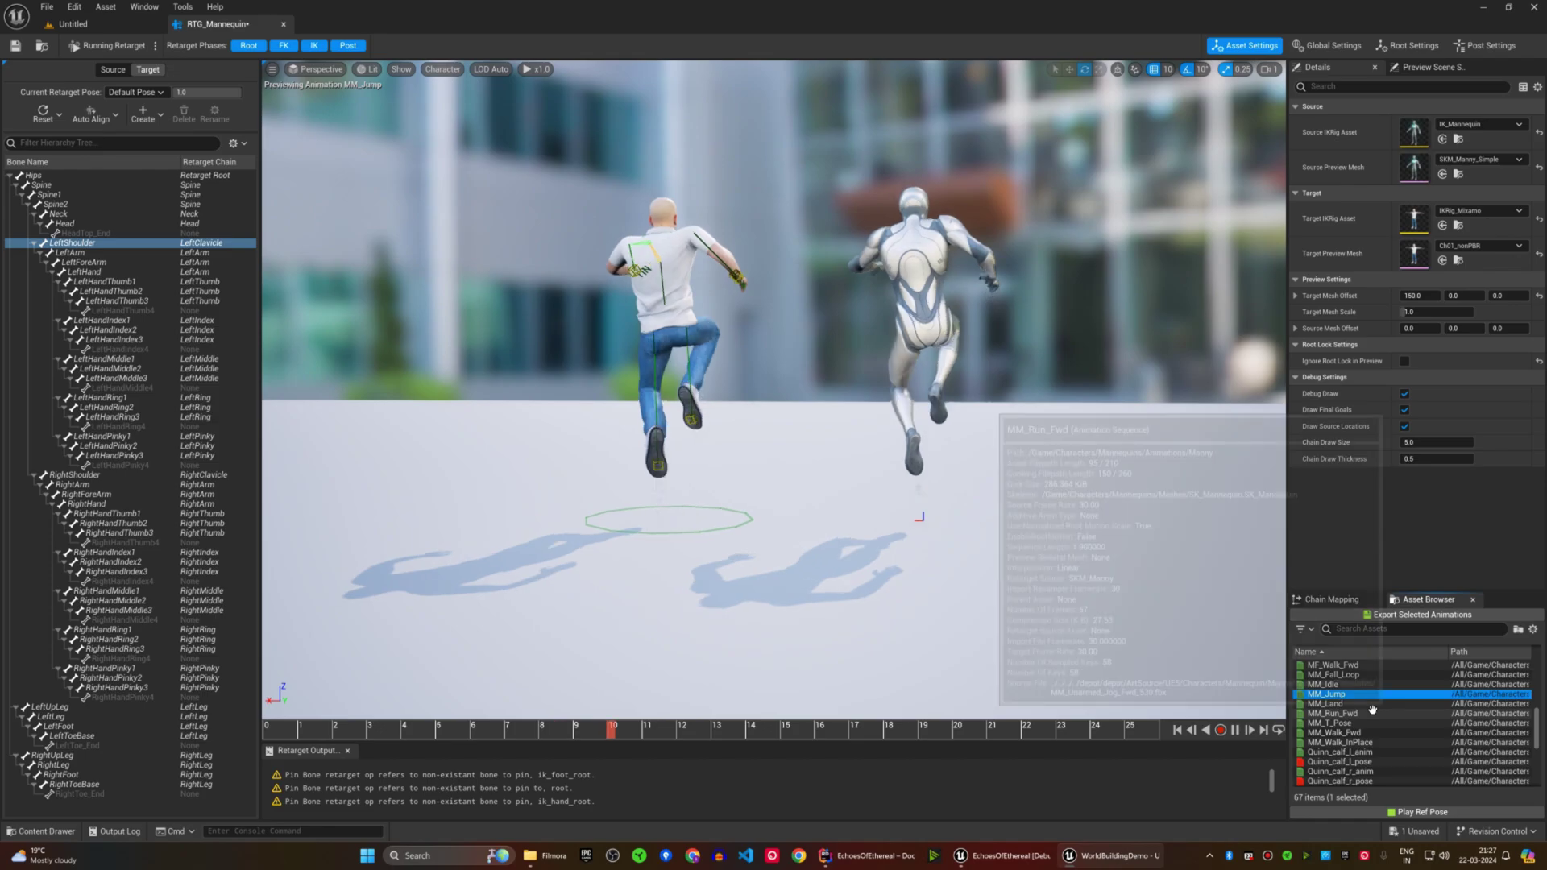
click(1355, 716)
right_drag(914, 644, 914, 644)
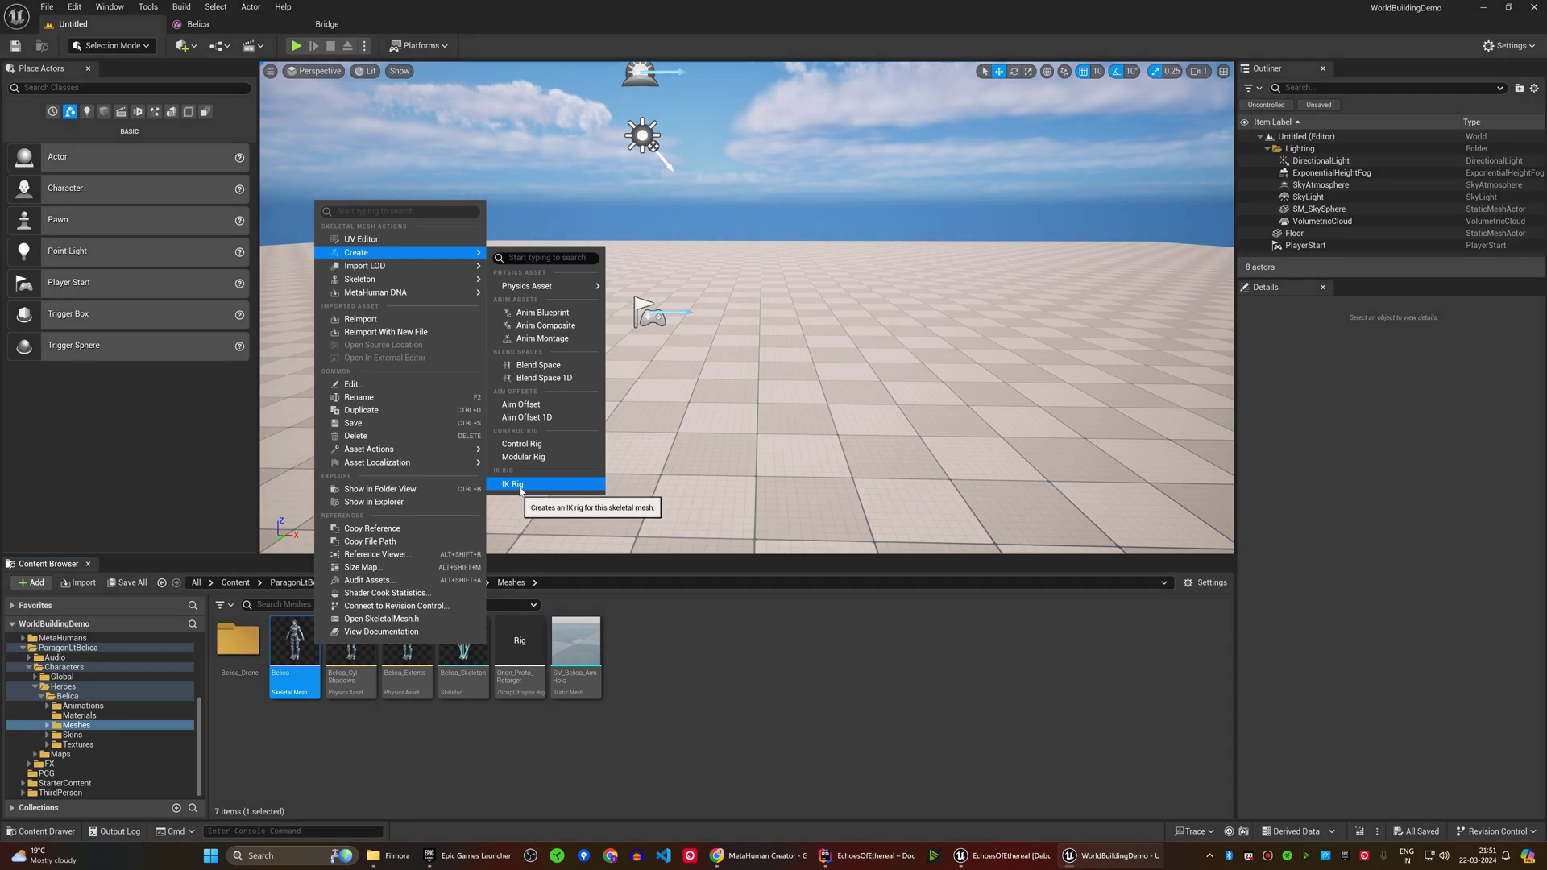
Step: Create IK_Belica, auto-generate its retarget chains and full-body IK
click(517, 484)
click(632, 646)
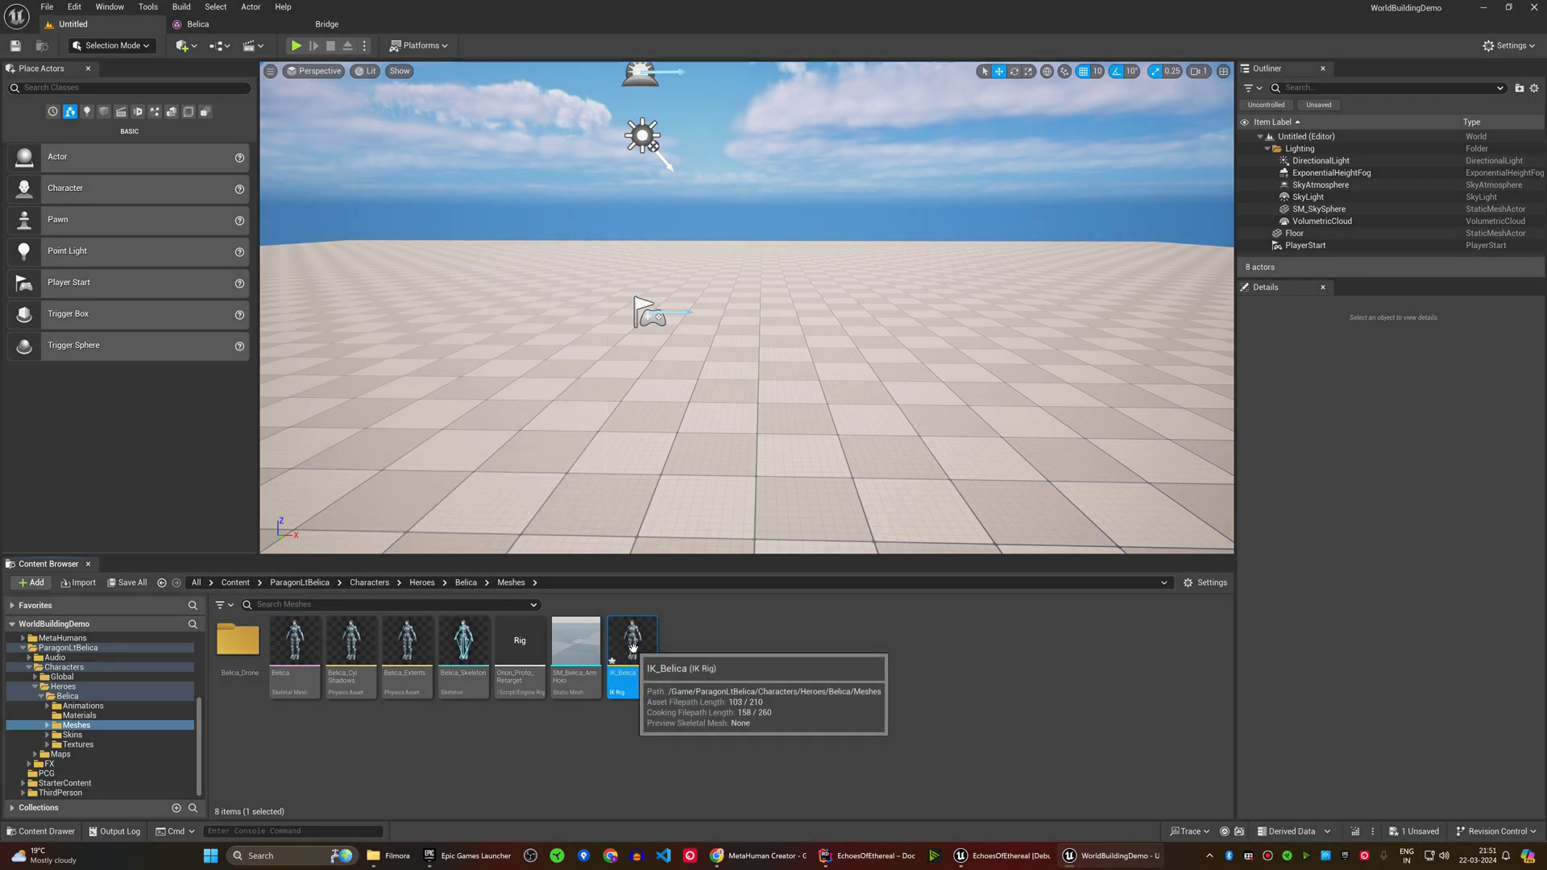
double_click(620, 652)
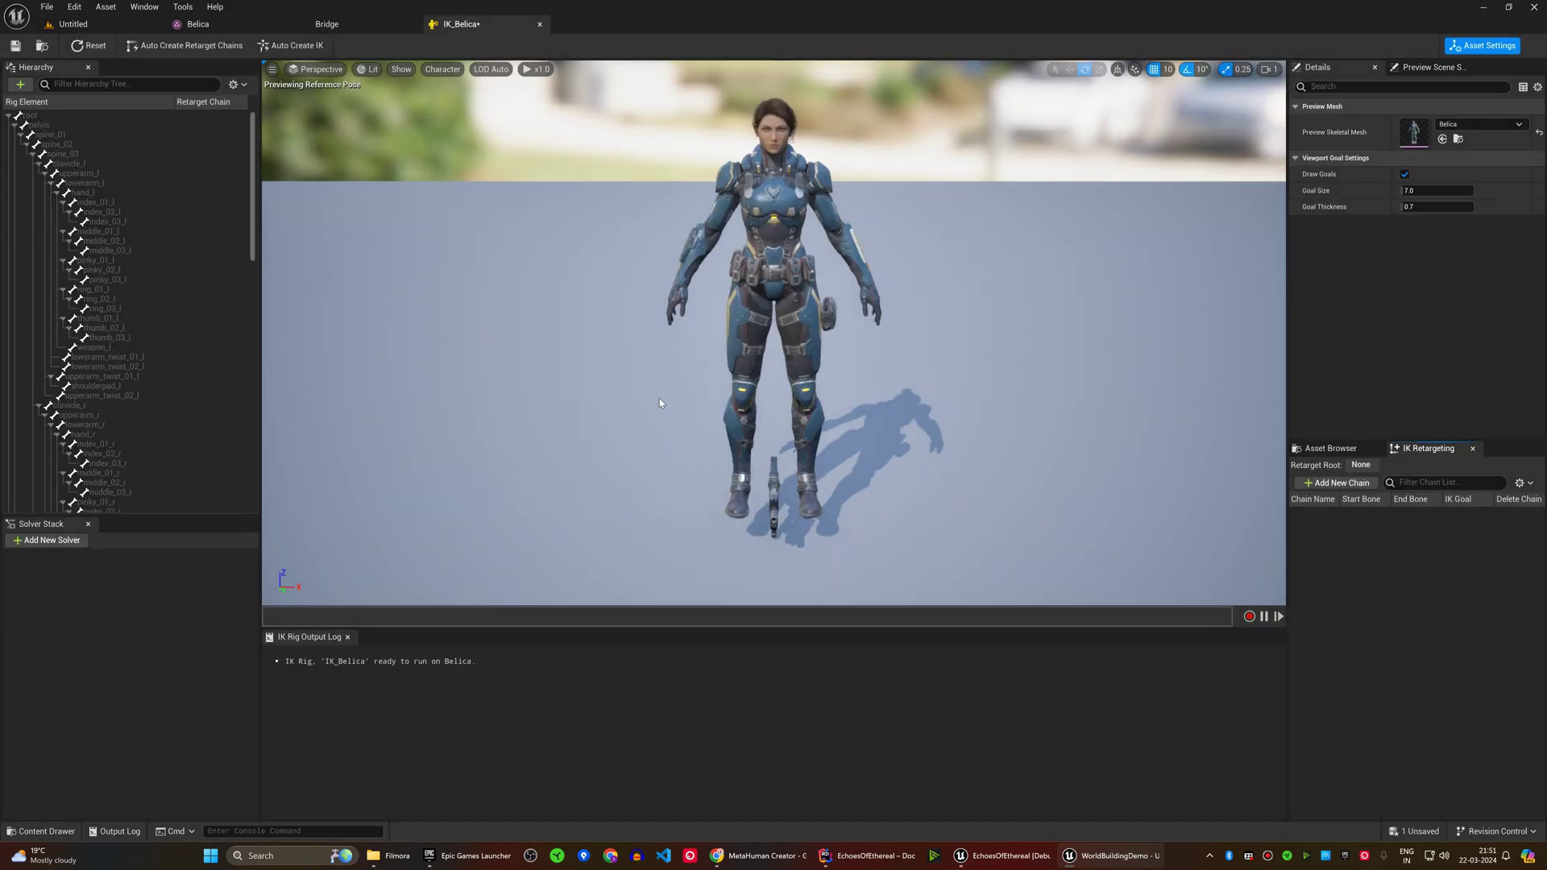
click(206, 47)
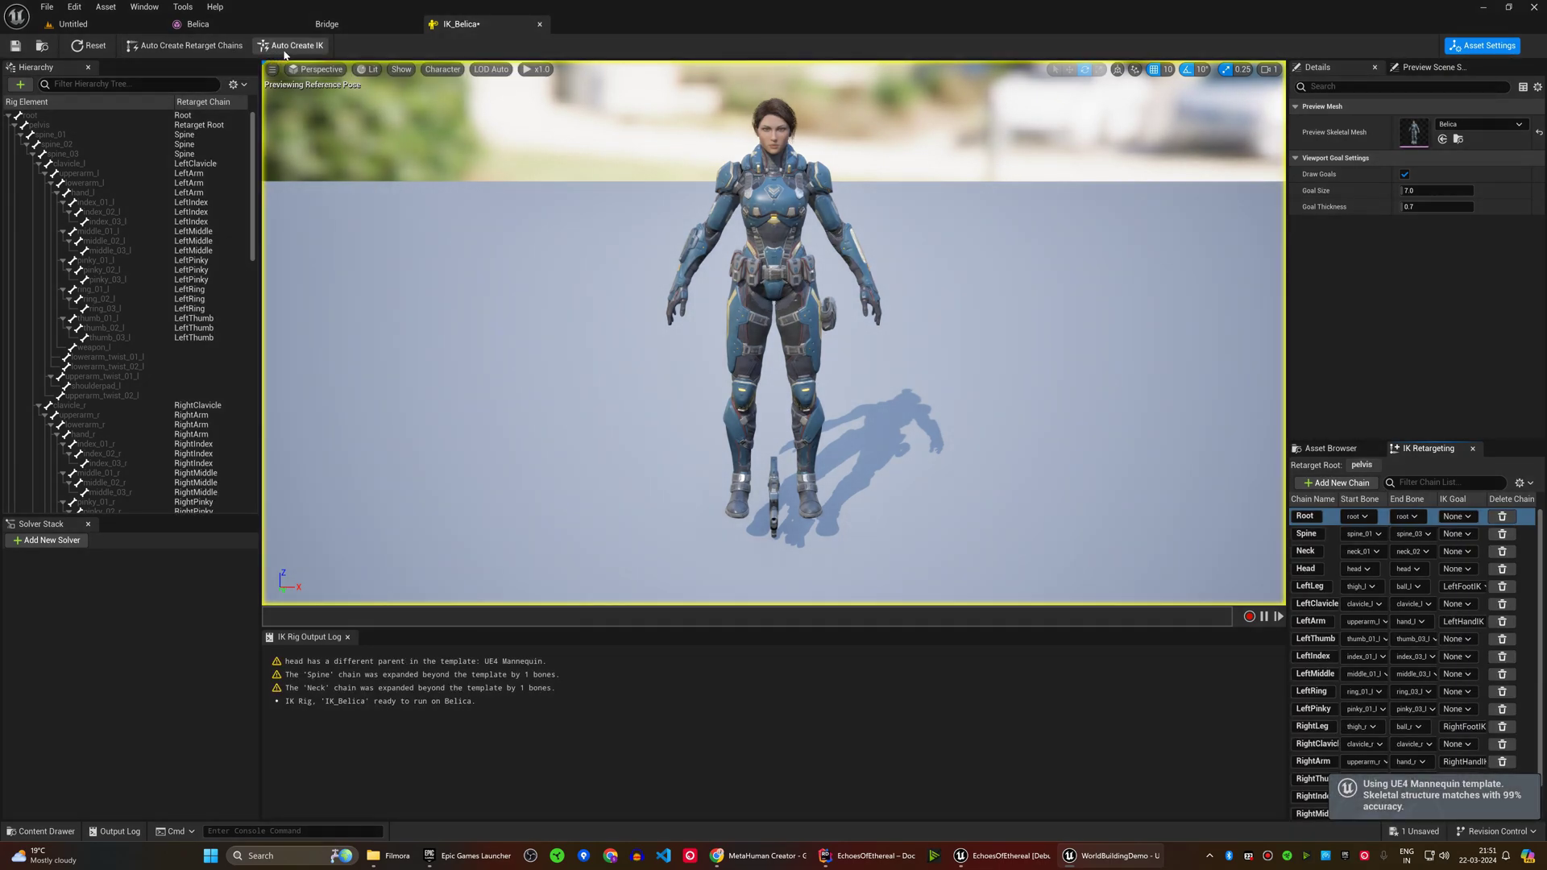
click(290, 45)
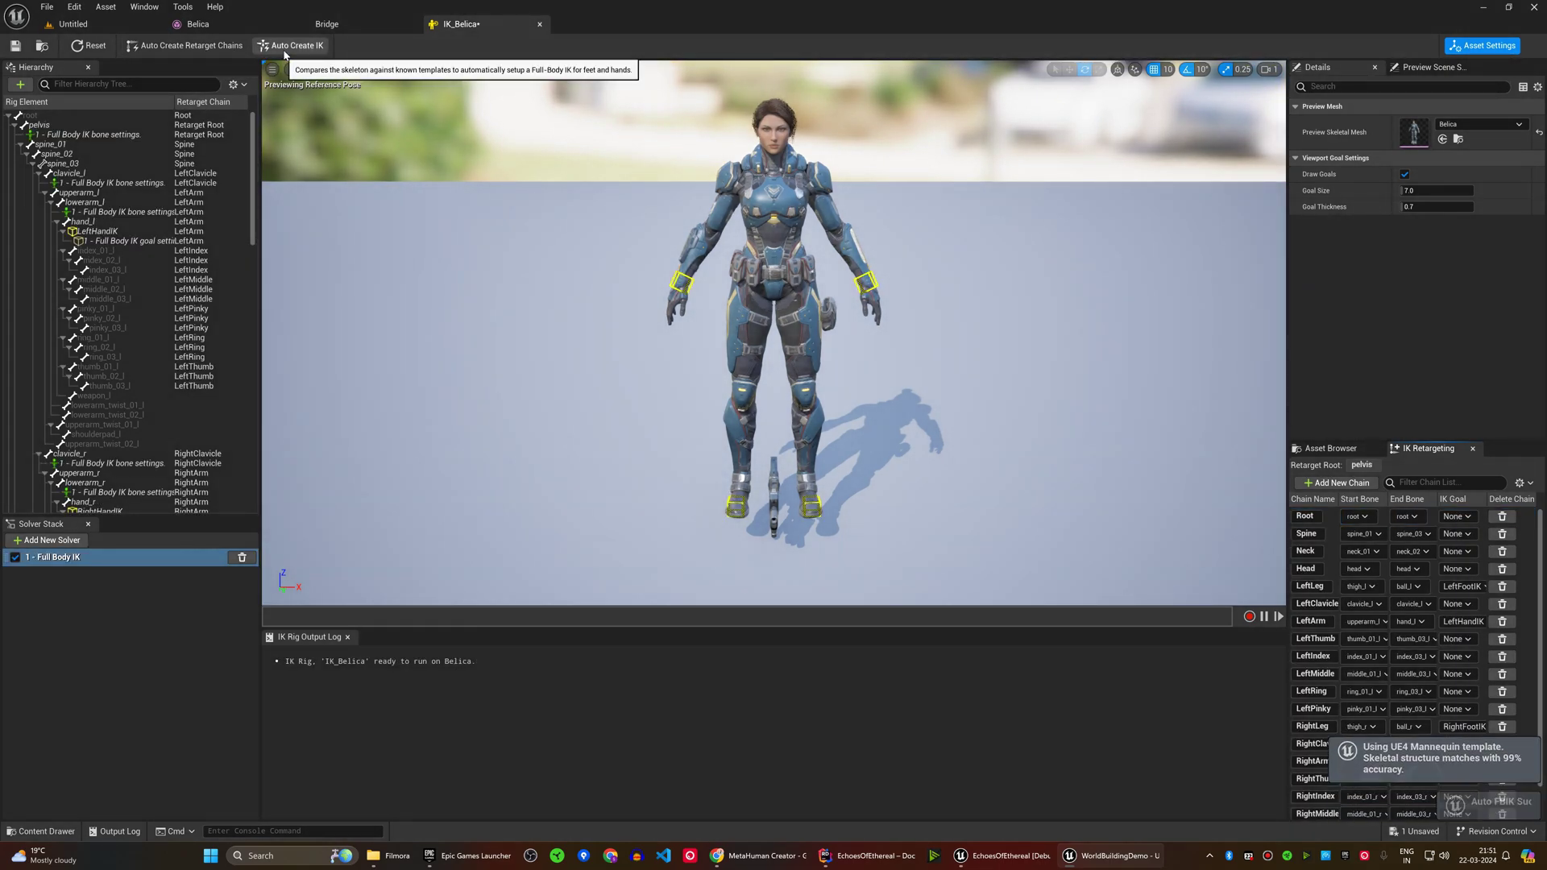
Step: Pull the left foot, left hand and right hand goals to test body bending
click(809, 500)
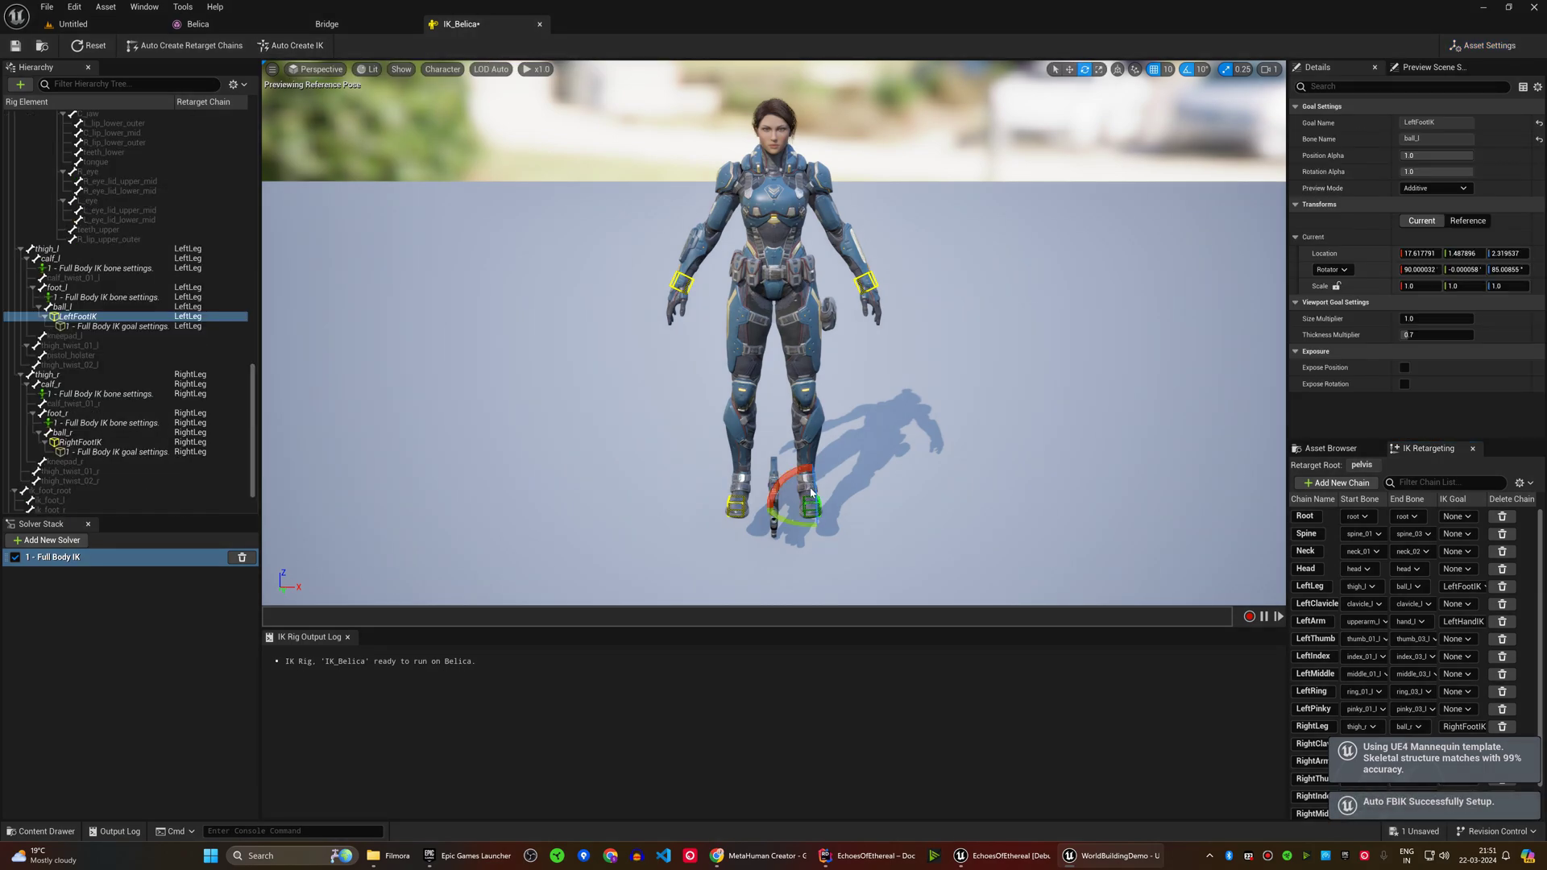
mouse_move(809, 528)
mouse_down()
mouse_move(812, 455)
mouse_move(812, 505)
mouse_up()
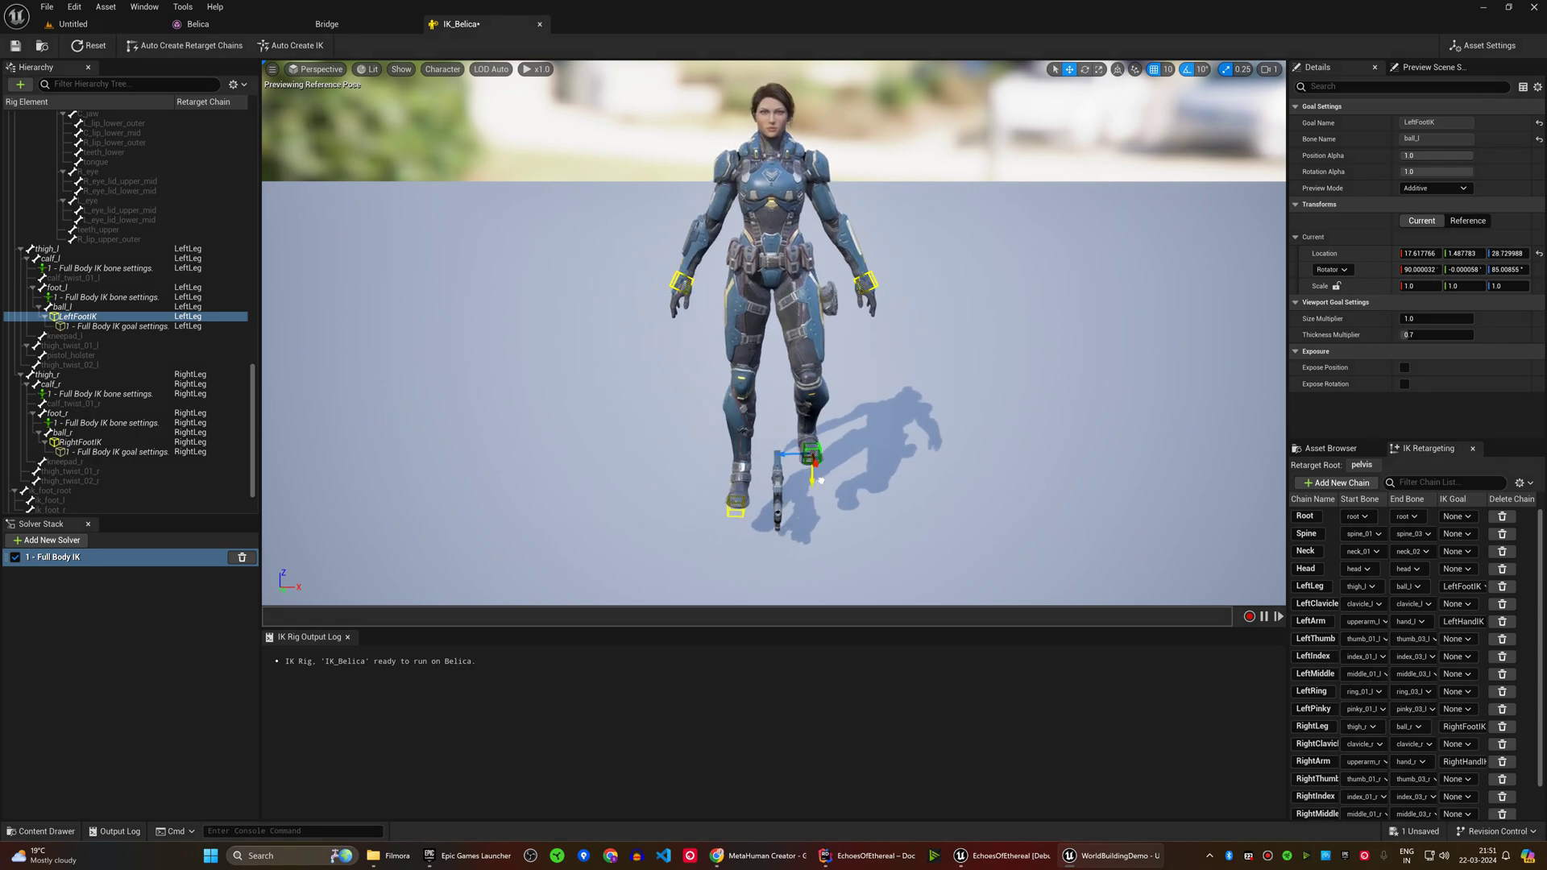
click(865, 283)
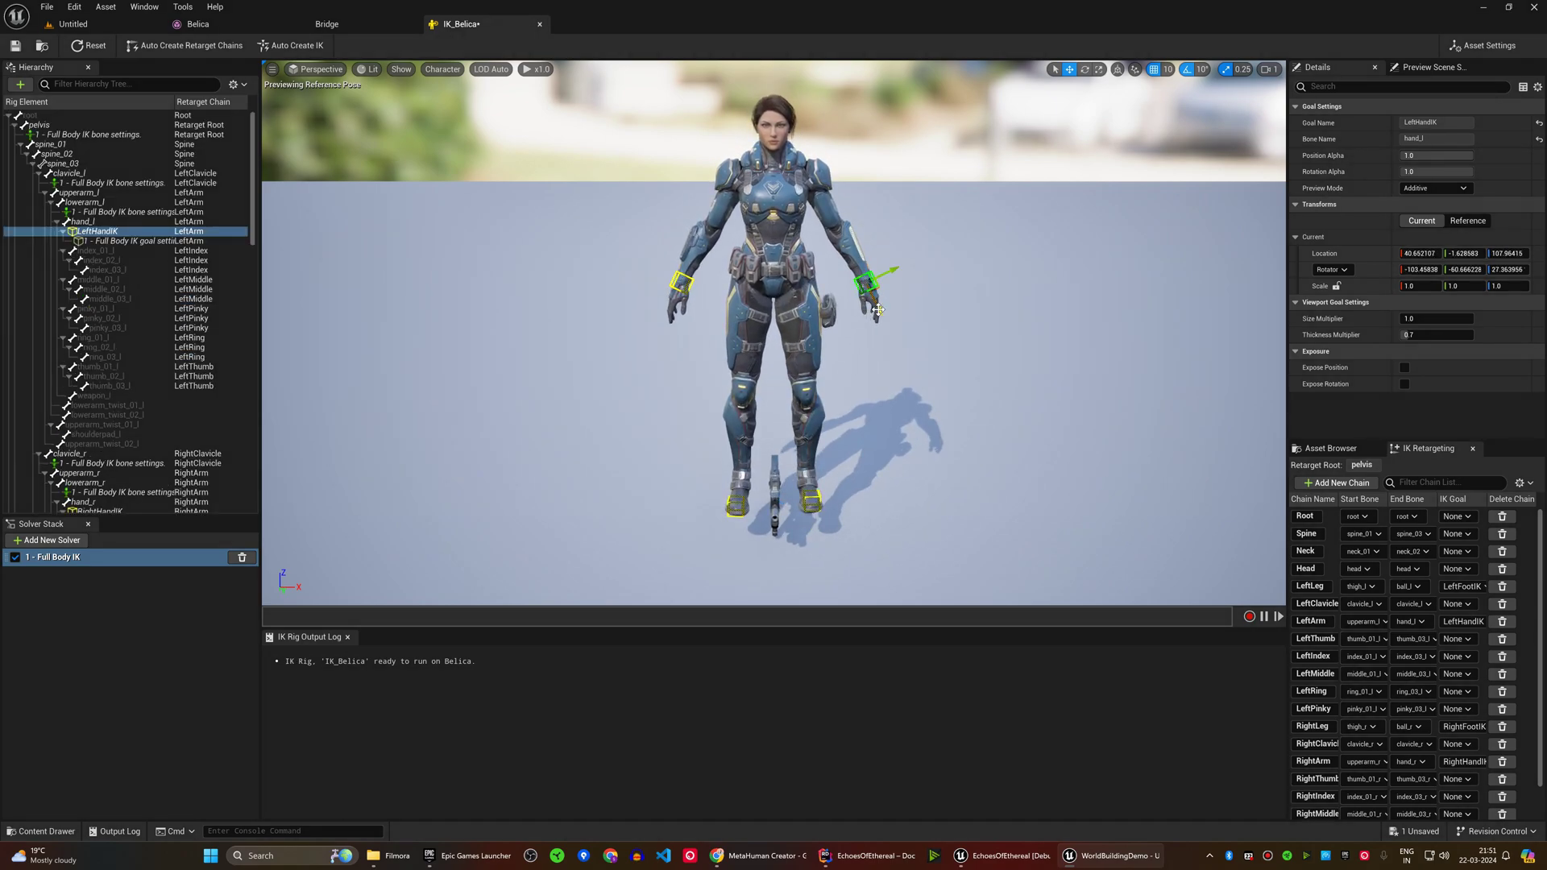
drag(857, 252, 881, 322)
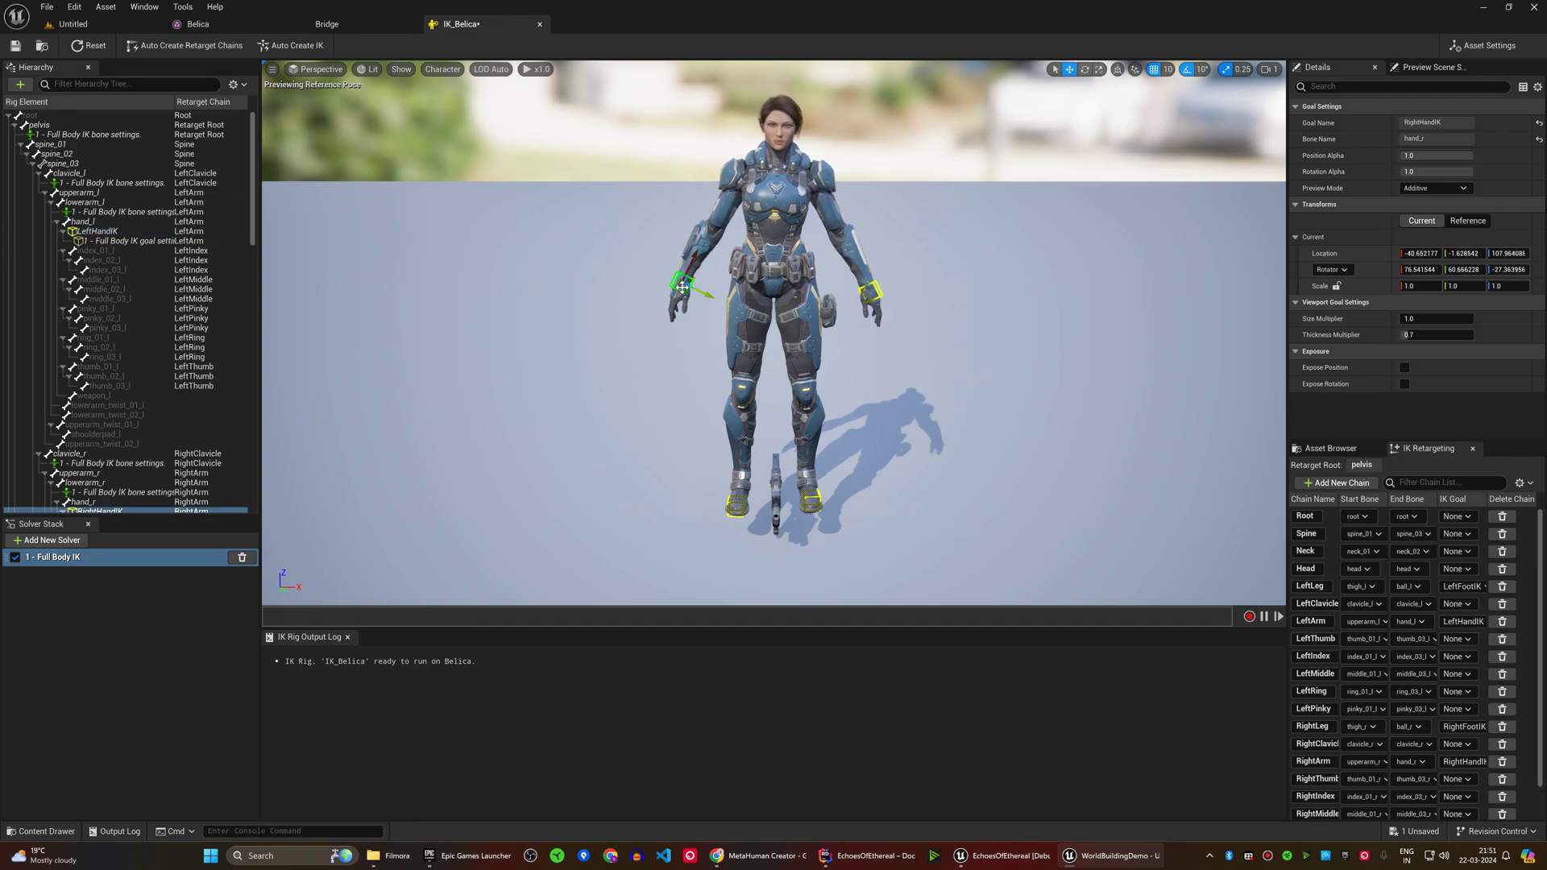
drag(695, 282, 679, 282)
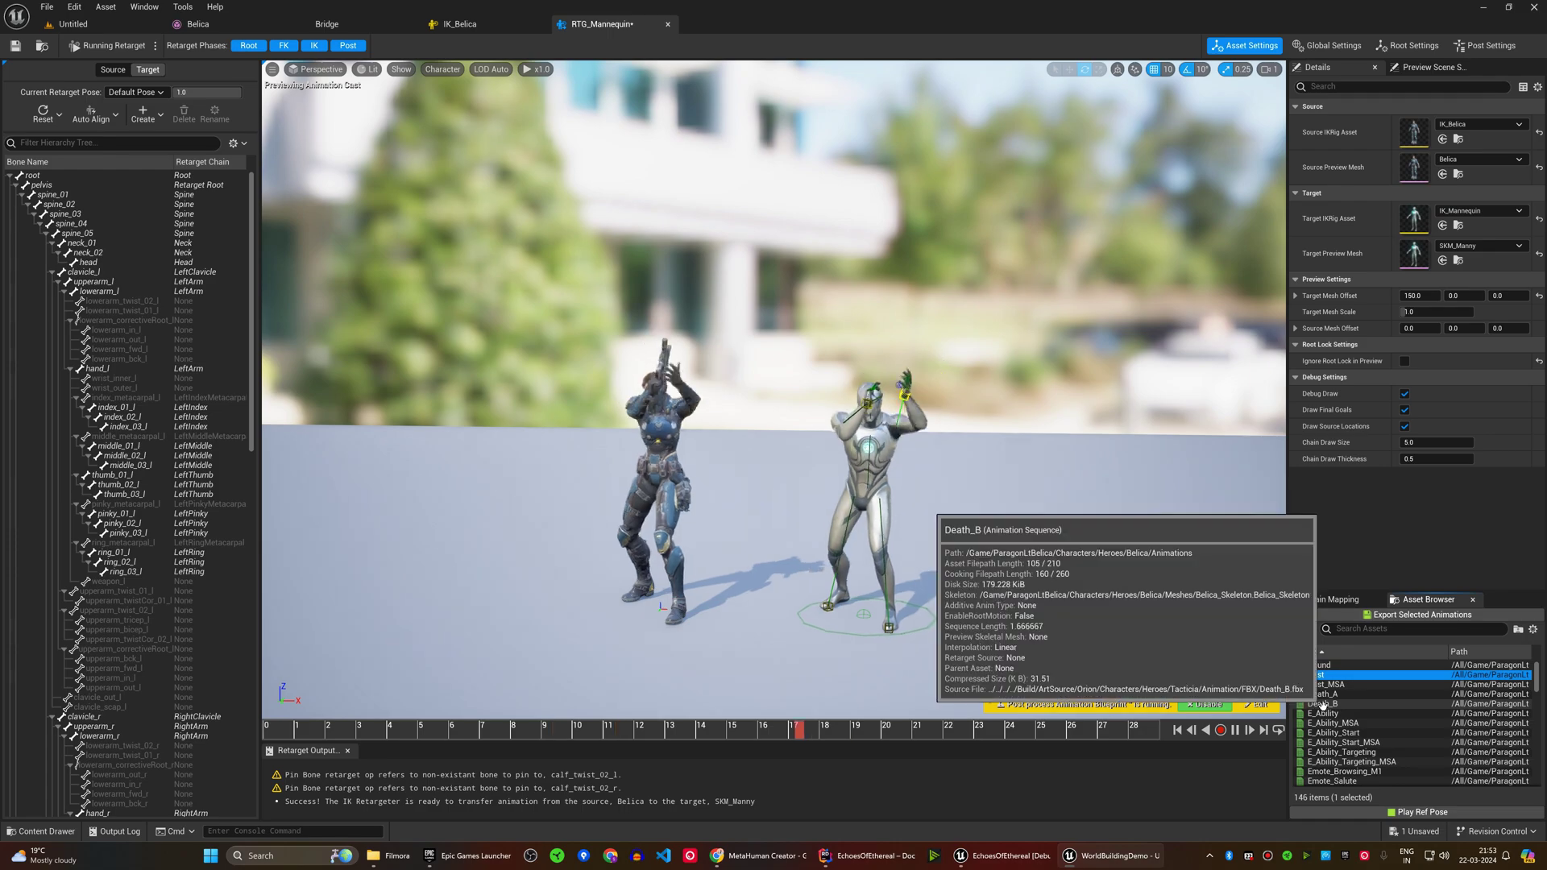
Step: Preview Death_A, E_Ability, Emote_Salute and Idle on the MetaHuman target, then browse target rigs
click(1348, 694)
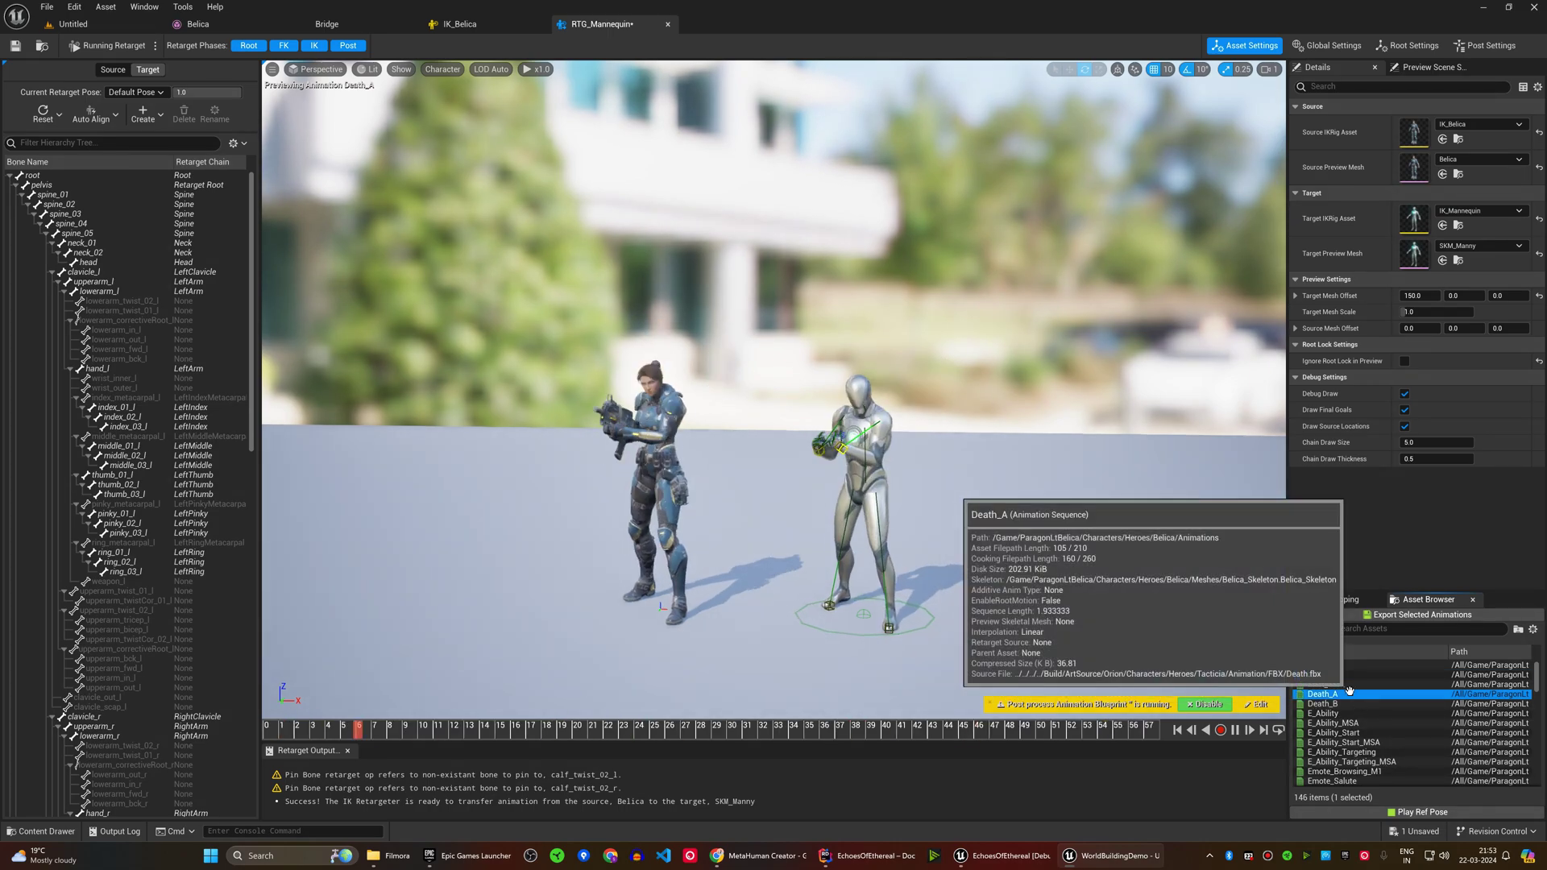
click(1341, 713)
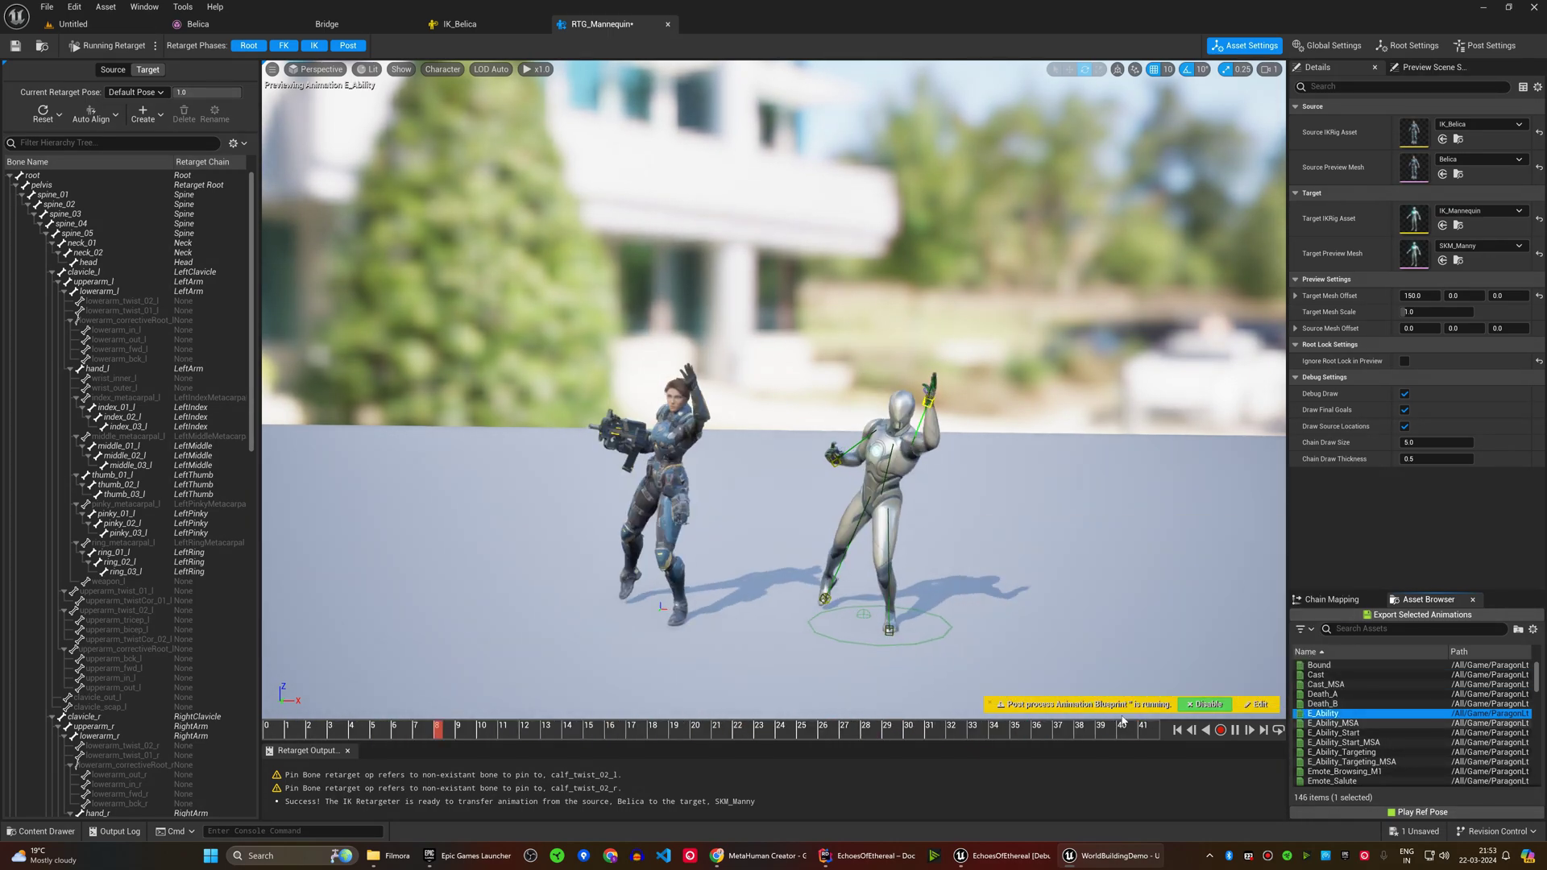
drag(804, 635, 871, 604)
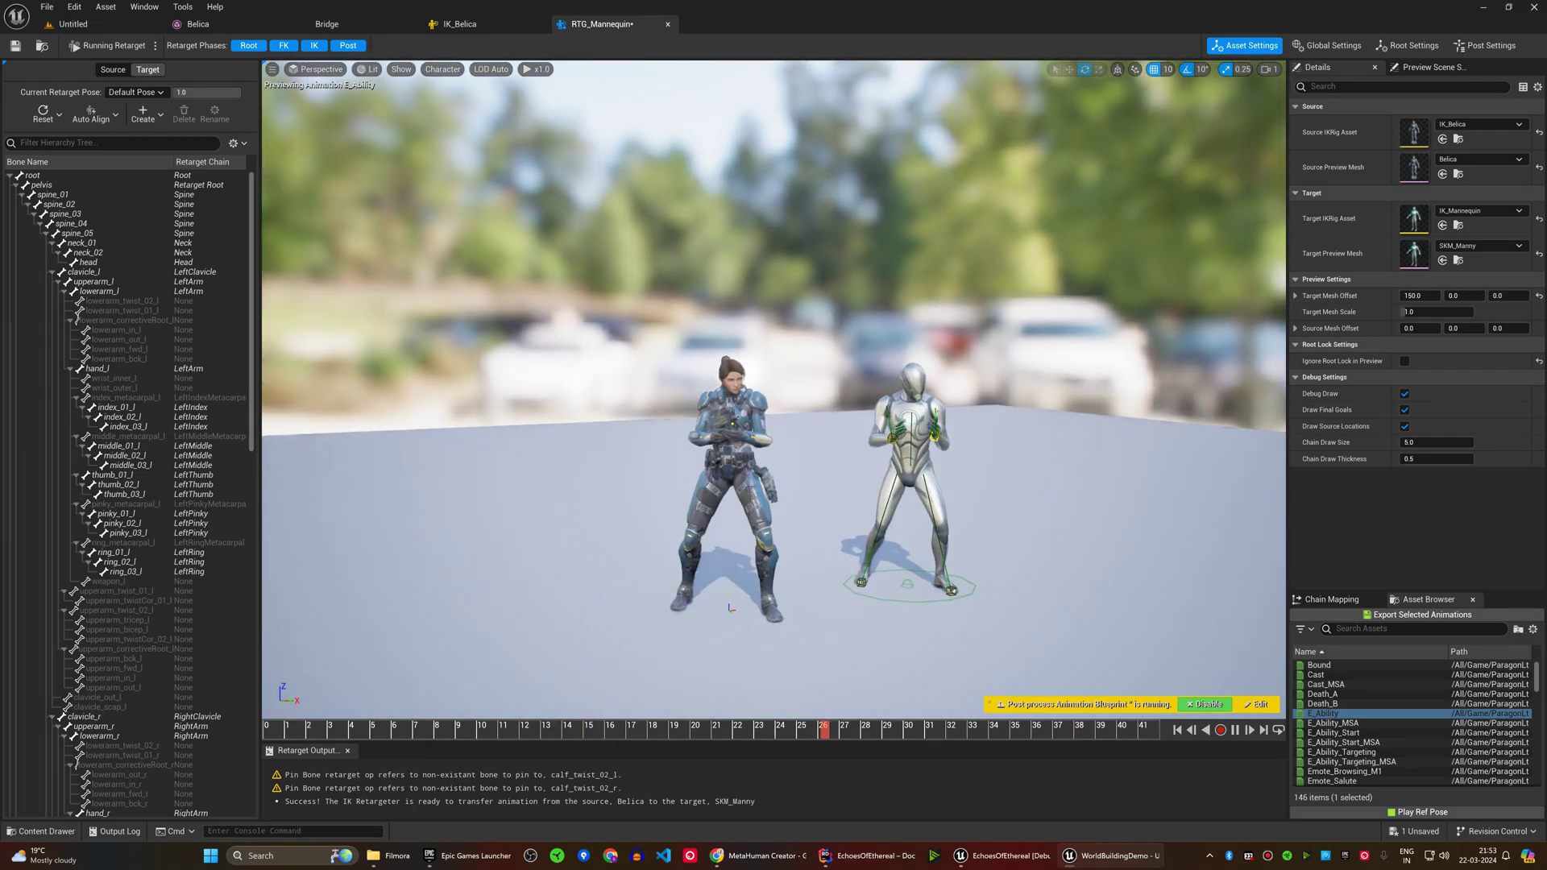
scroll(1305, 713, down, 3)
click(1335, 704)
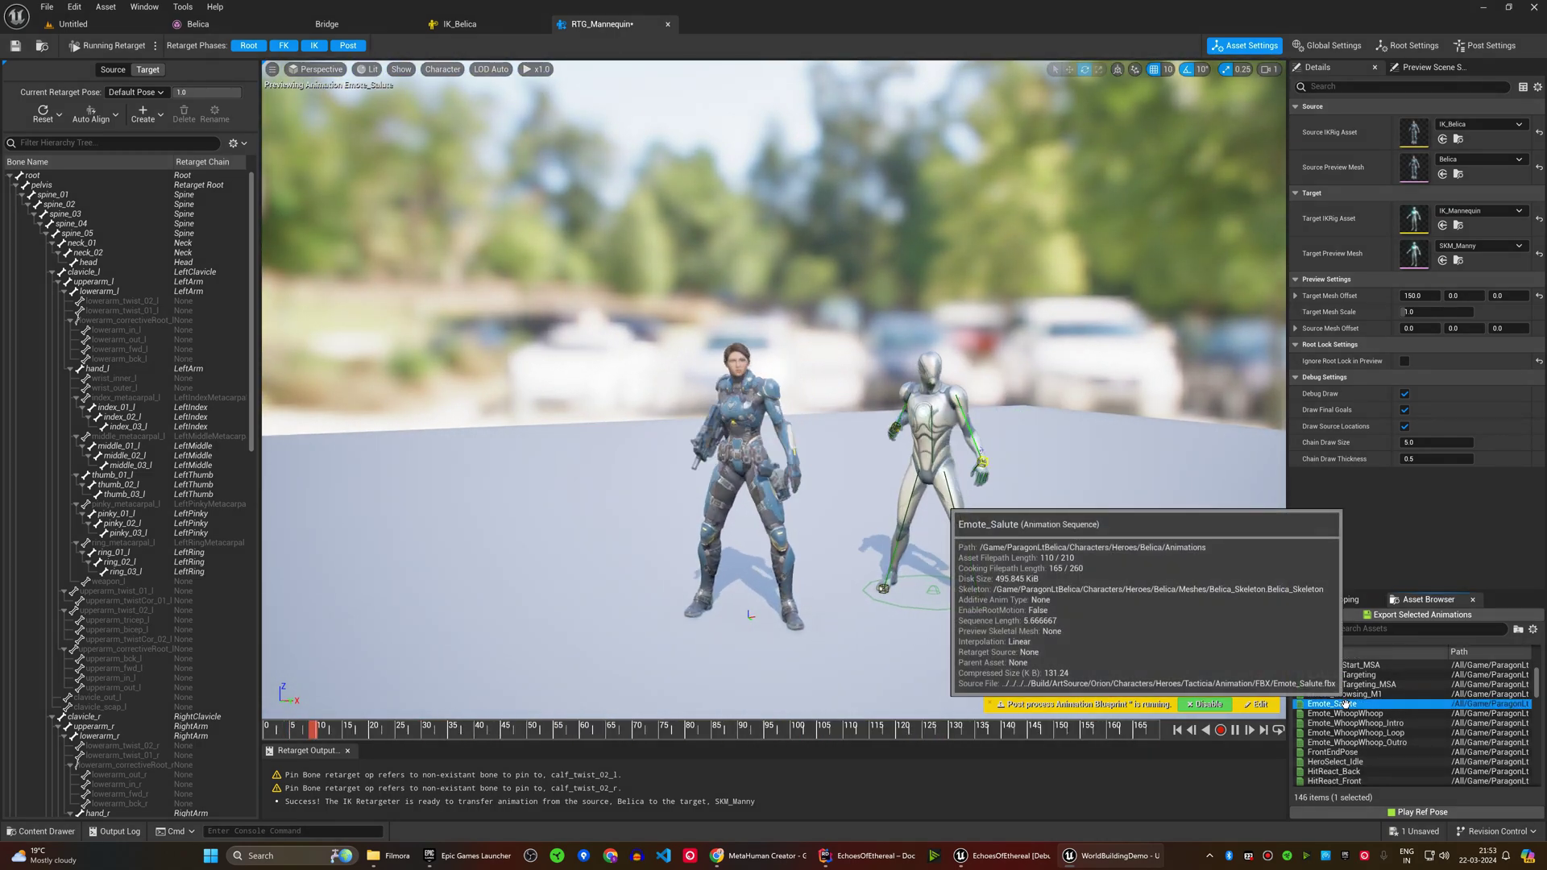
scroll(1341, 720, down, 3)
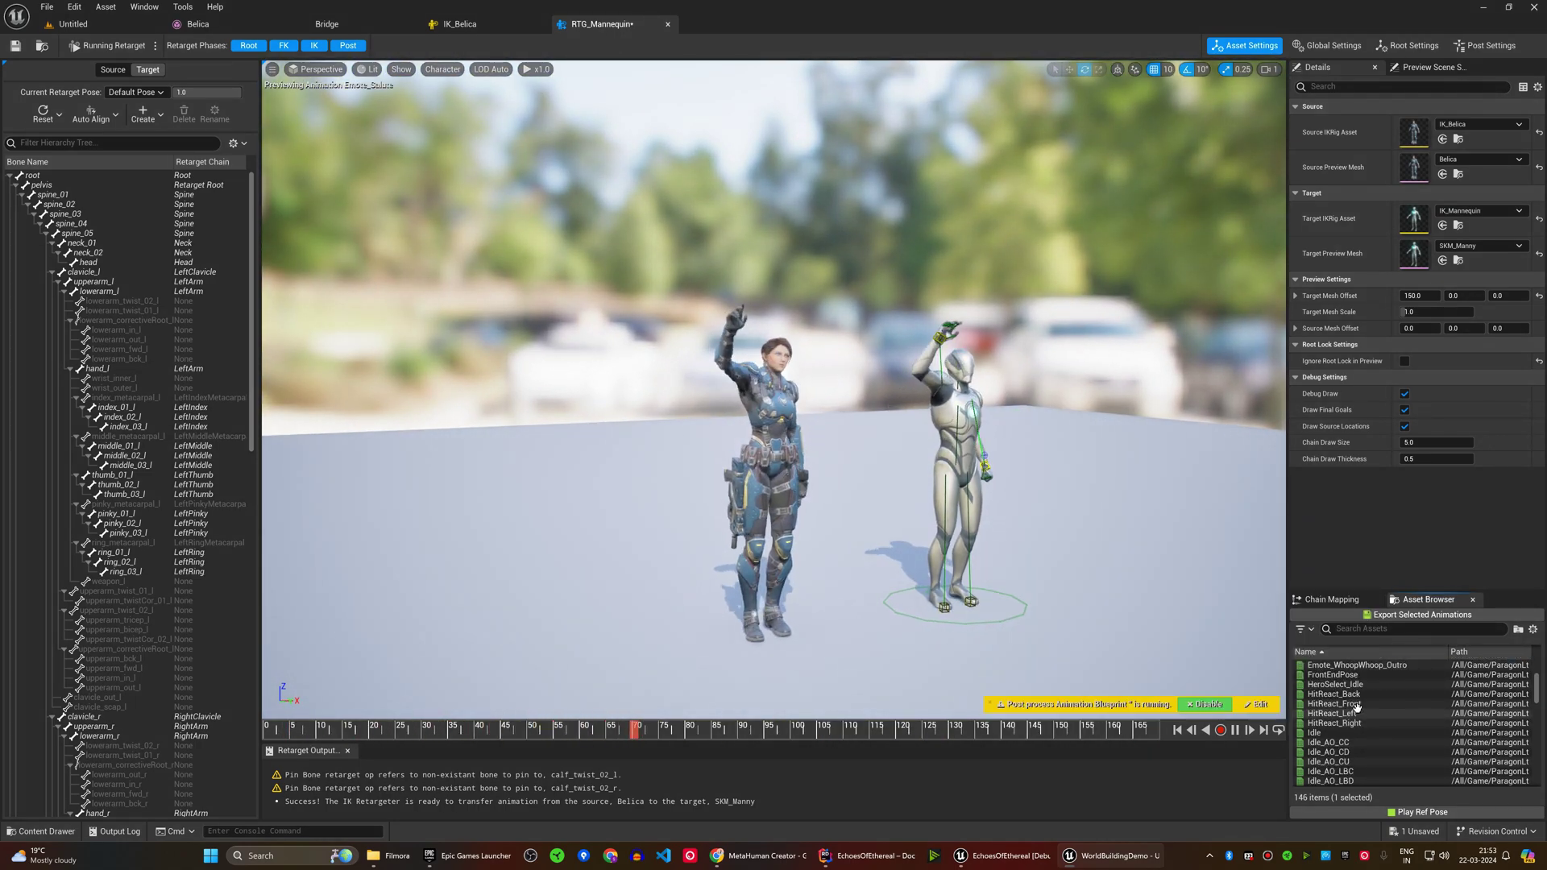
click(1353, 733)
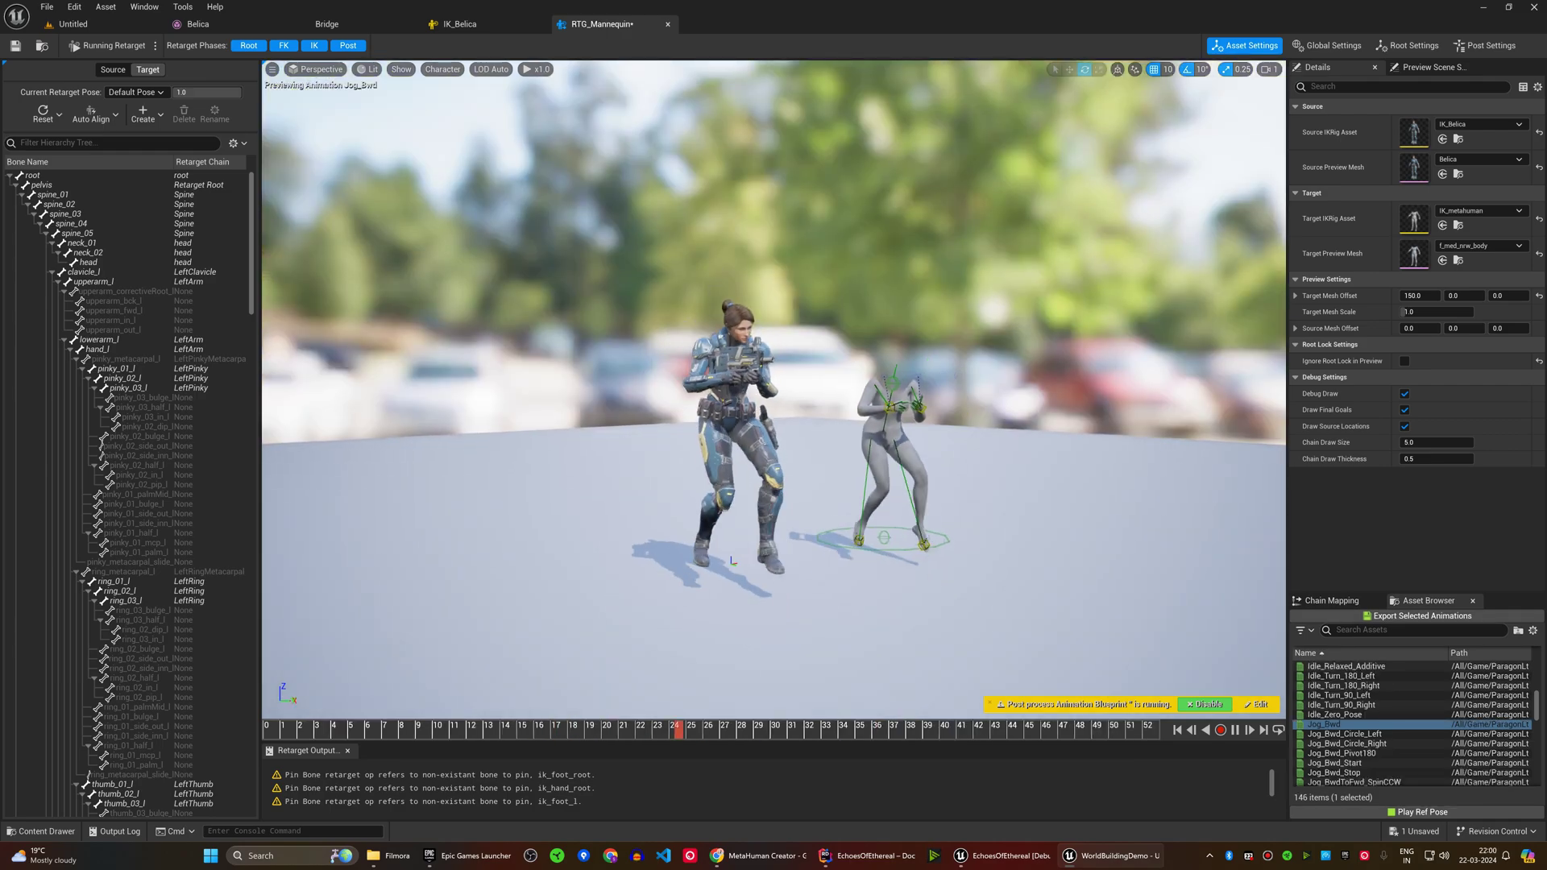
click(1454, 213)
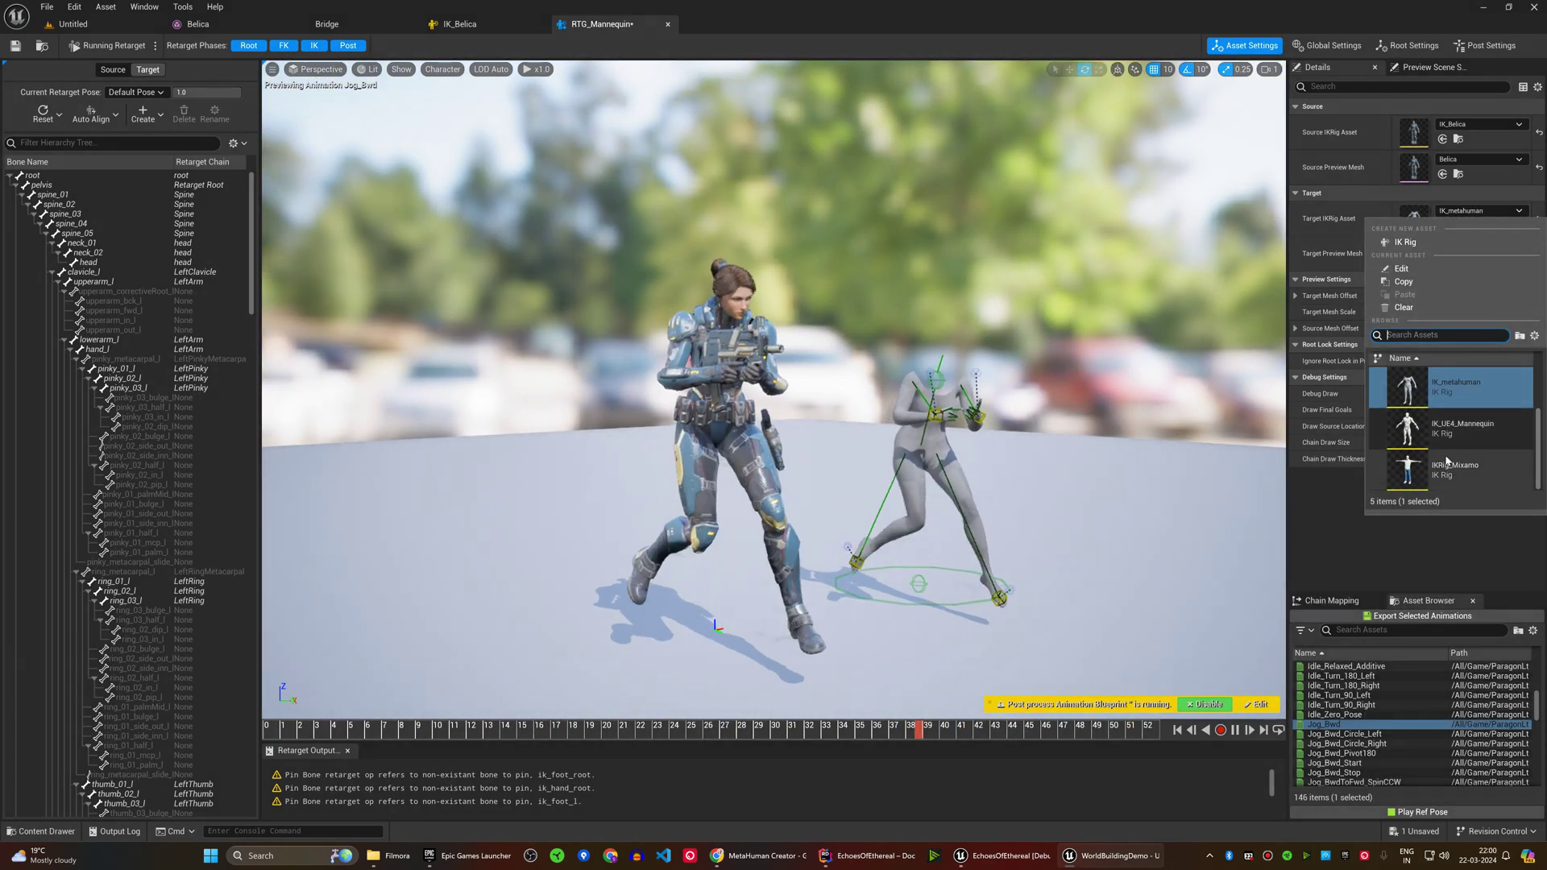
Step: Target IKRig_Mixamo, auto-align its retarget pose to Belica, and resume the retarget
click(1450, 466)
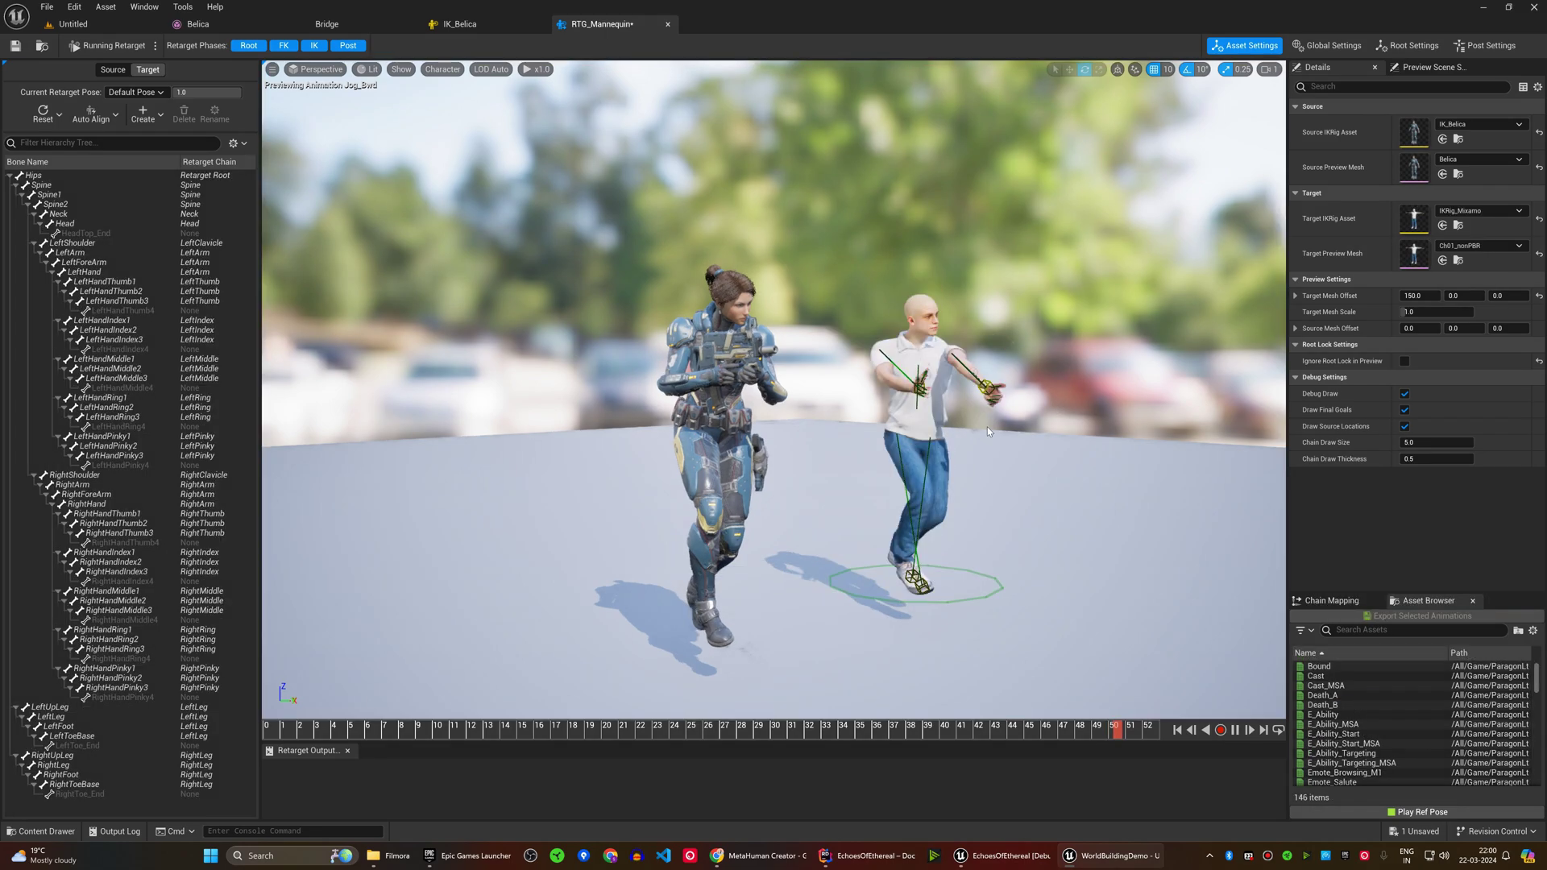
drag(987, 427, 874, 401)
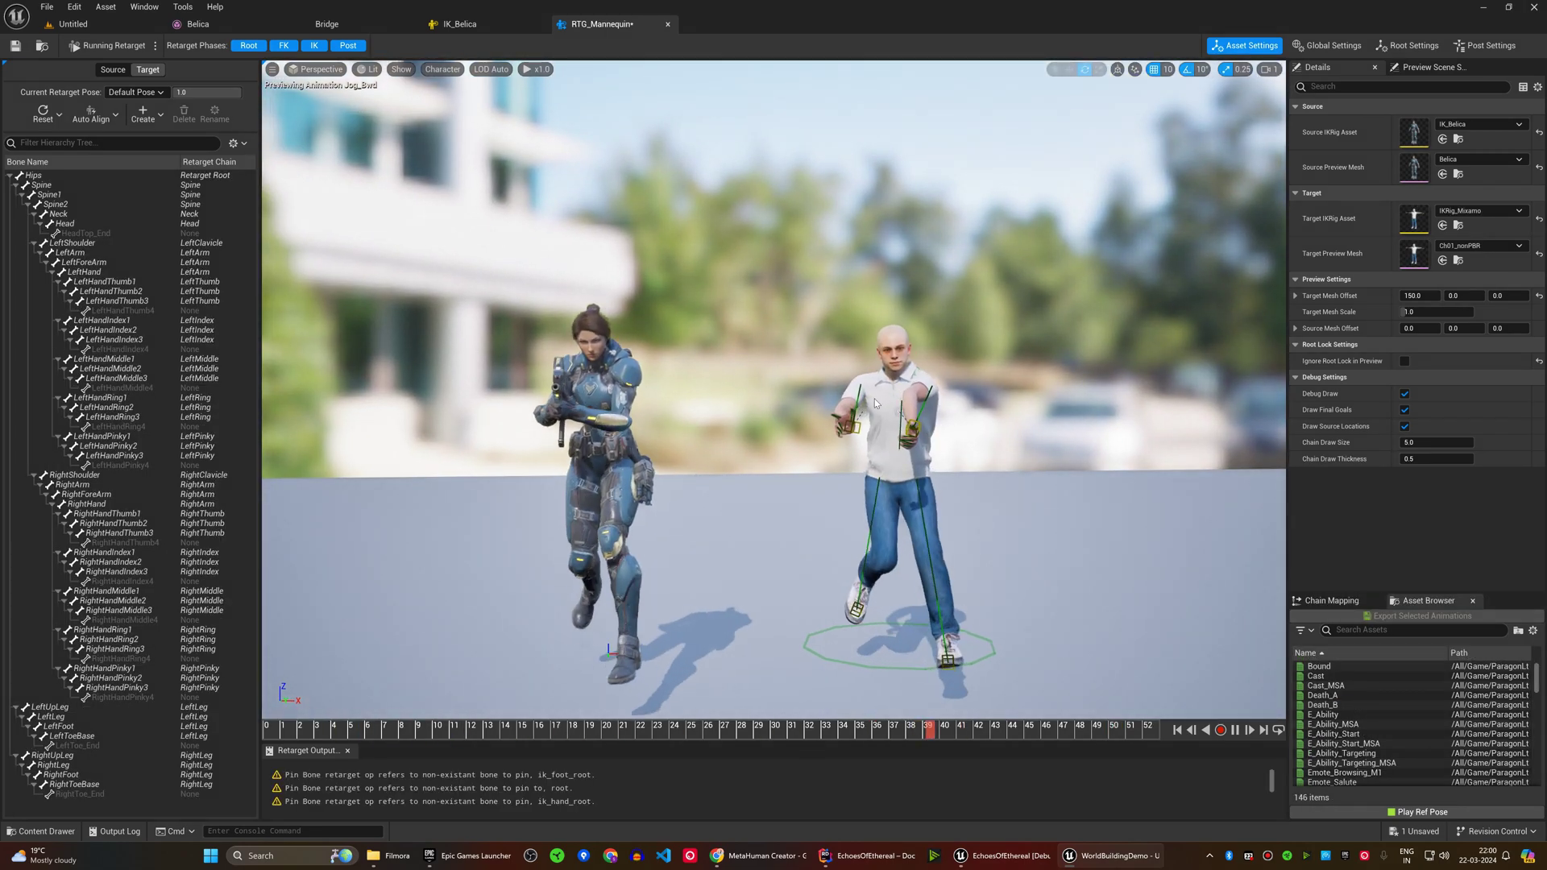
click(105, 47)
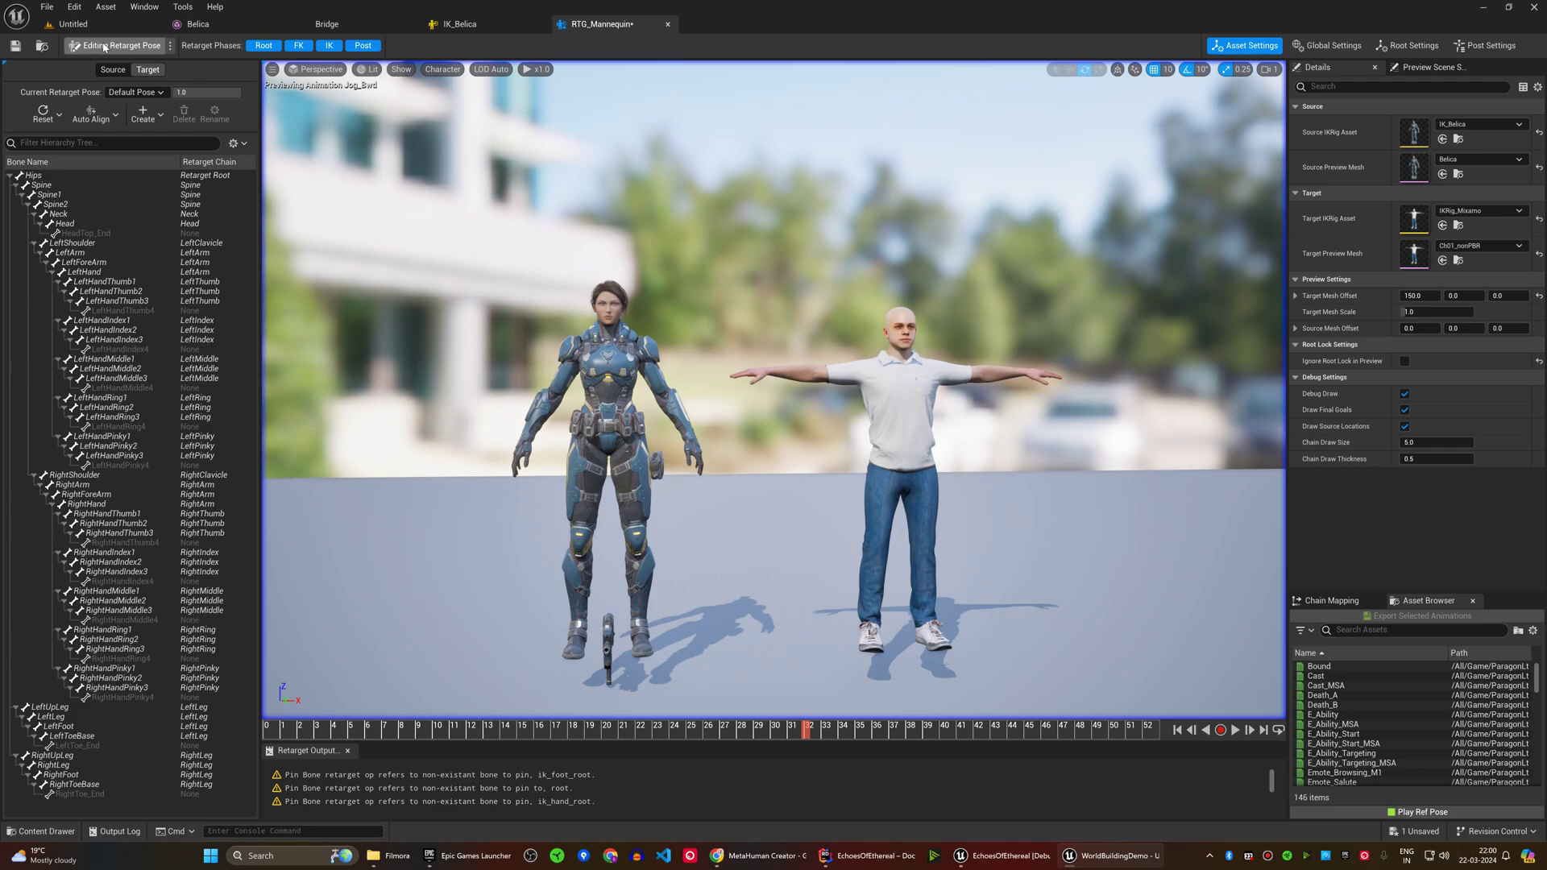
click(91, 116)
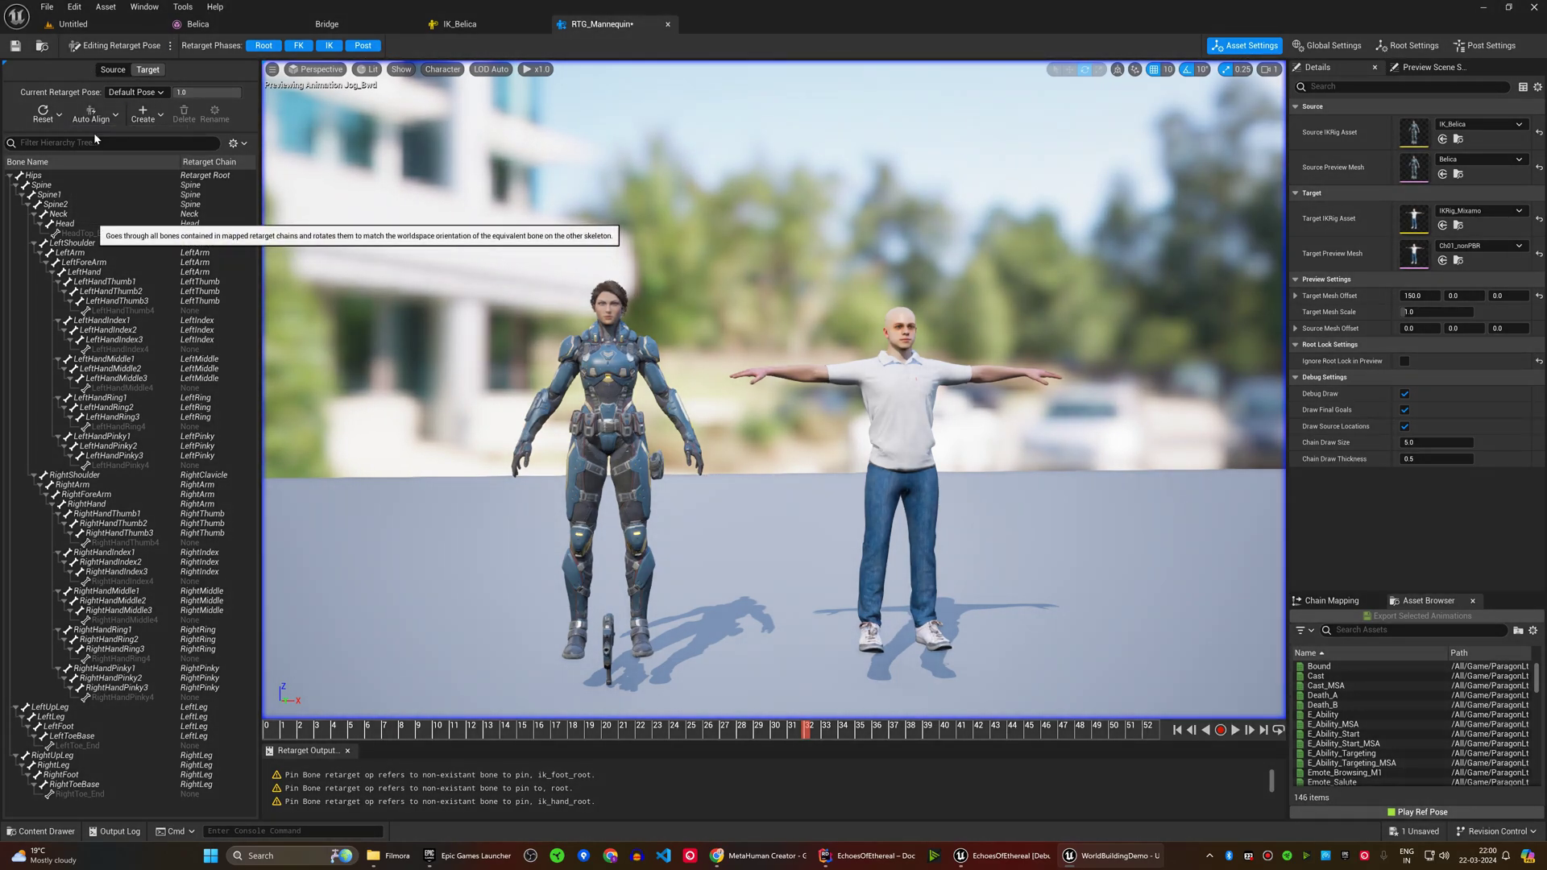
click(122, 129)
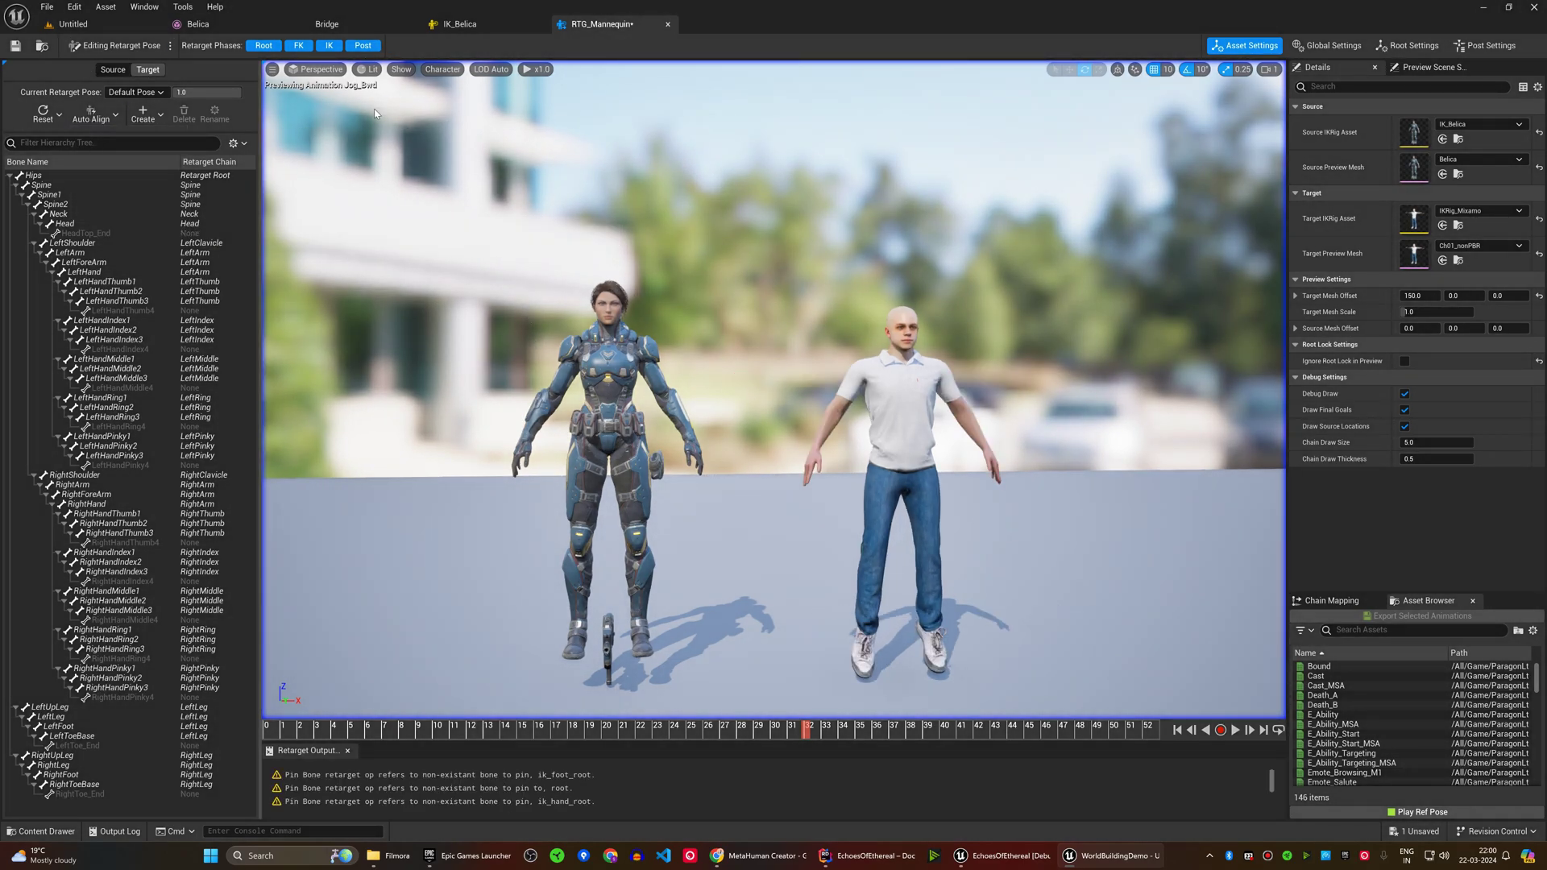
click(96, 48)
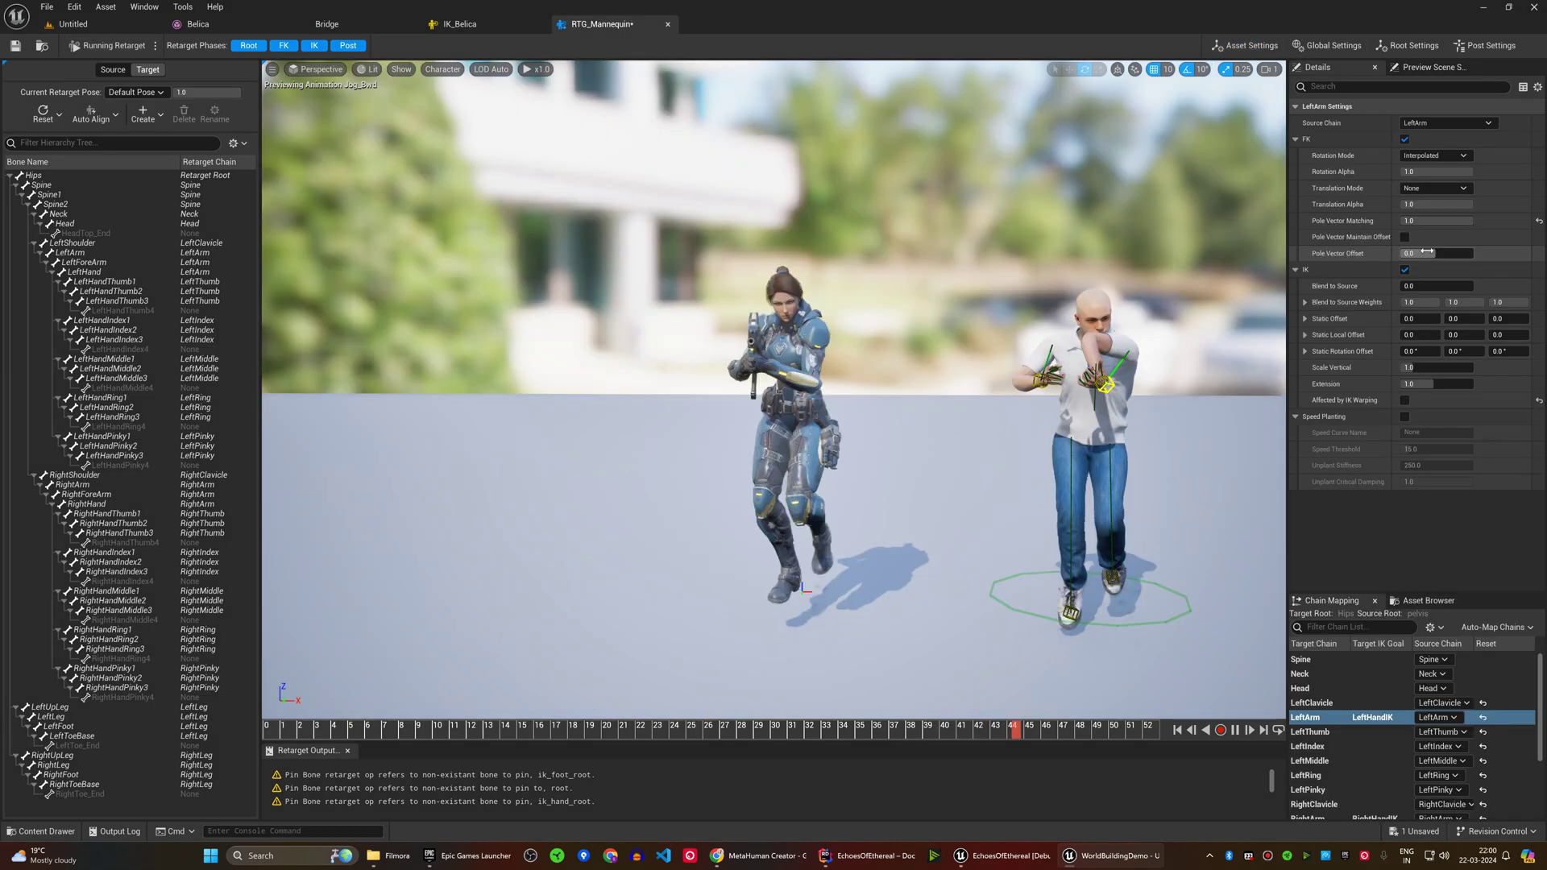
Step: Set the LeftArm chain's Pole Vector Offset to -180 and reframe the joggers
drag(1426, 253, 1253, 330)
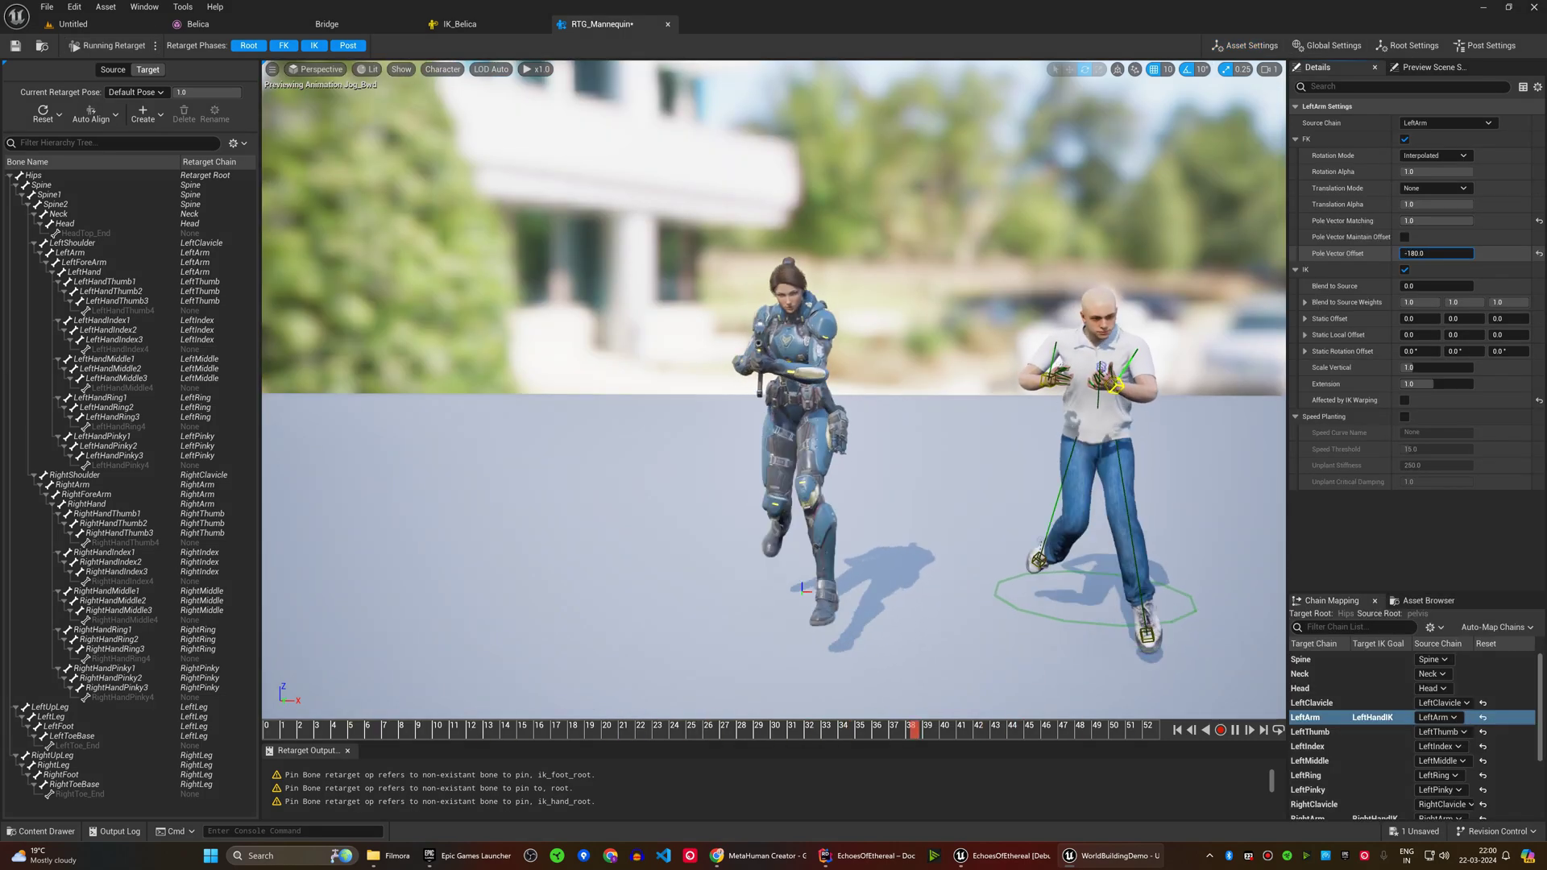
right_drag(1254, 329, 1087, 363)
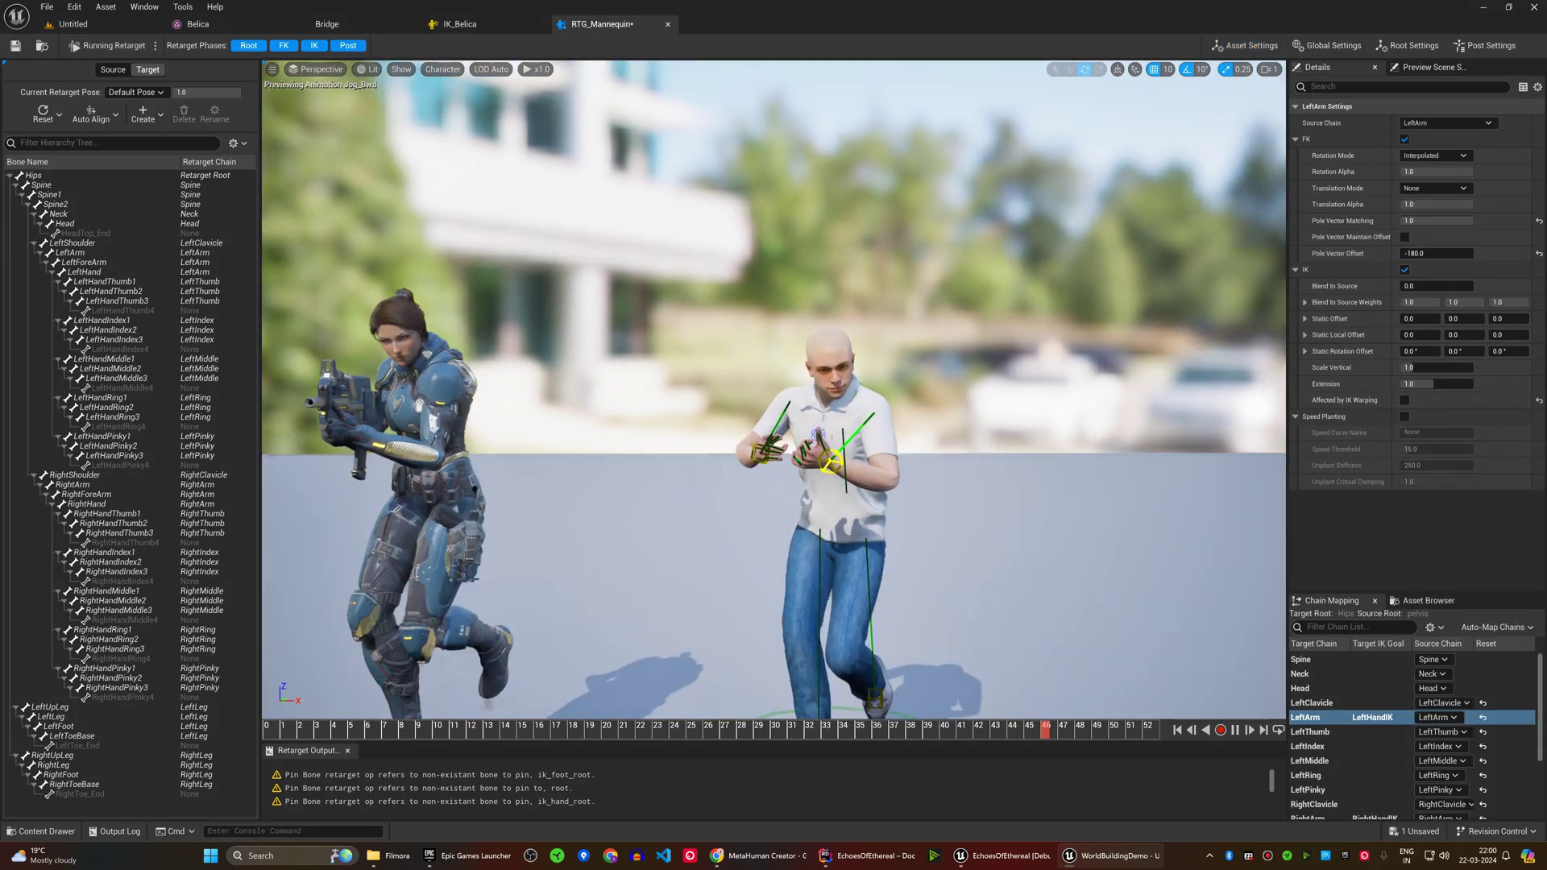
scroll(774, 391, down, 5)
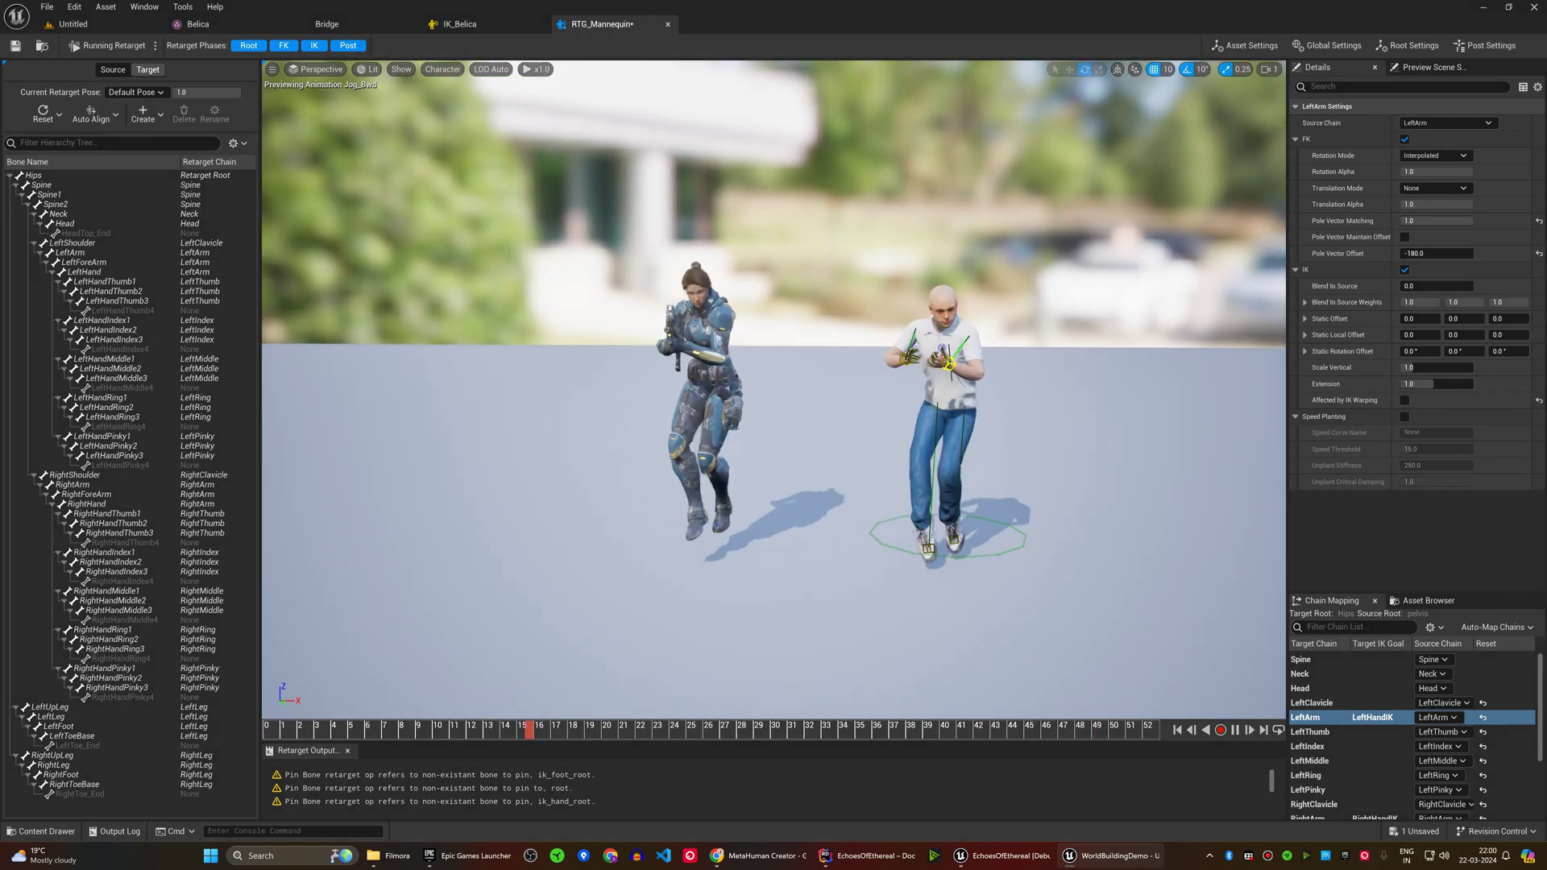
mouse_move(774, 390)
right_down()
mouse_move(928, 490)
mouse_move(711, 492)
mouse_move(656, 593)
right_up()
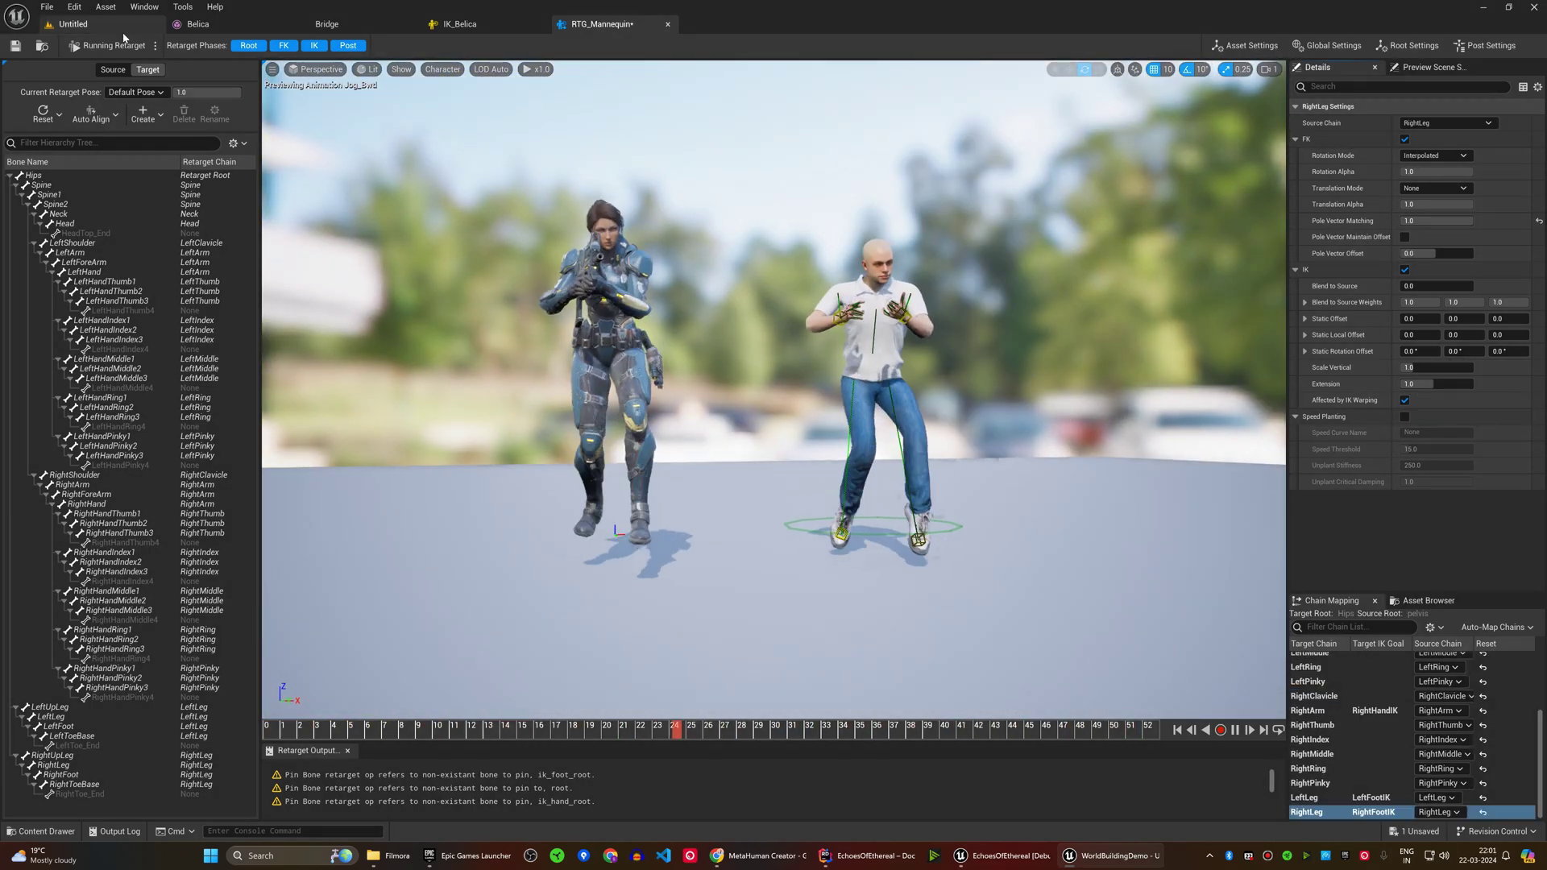
Step: Adjust the right foot bone in the retarget pose, then resume the retargeted animation playback
click(101, 50)
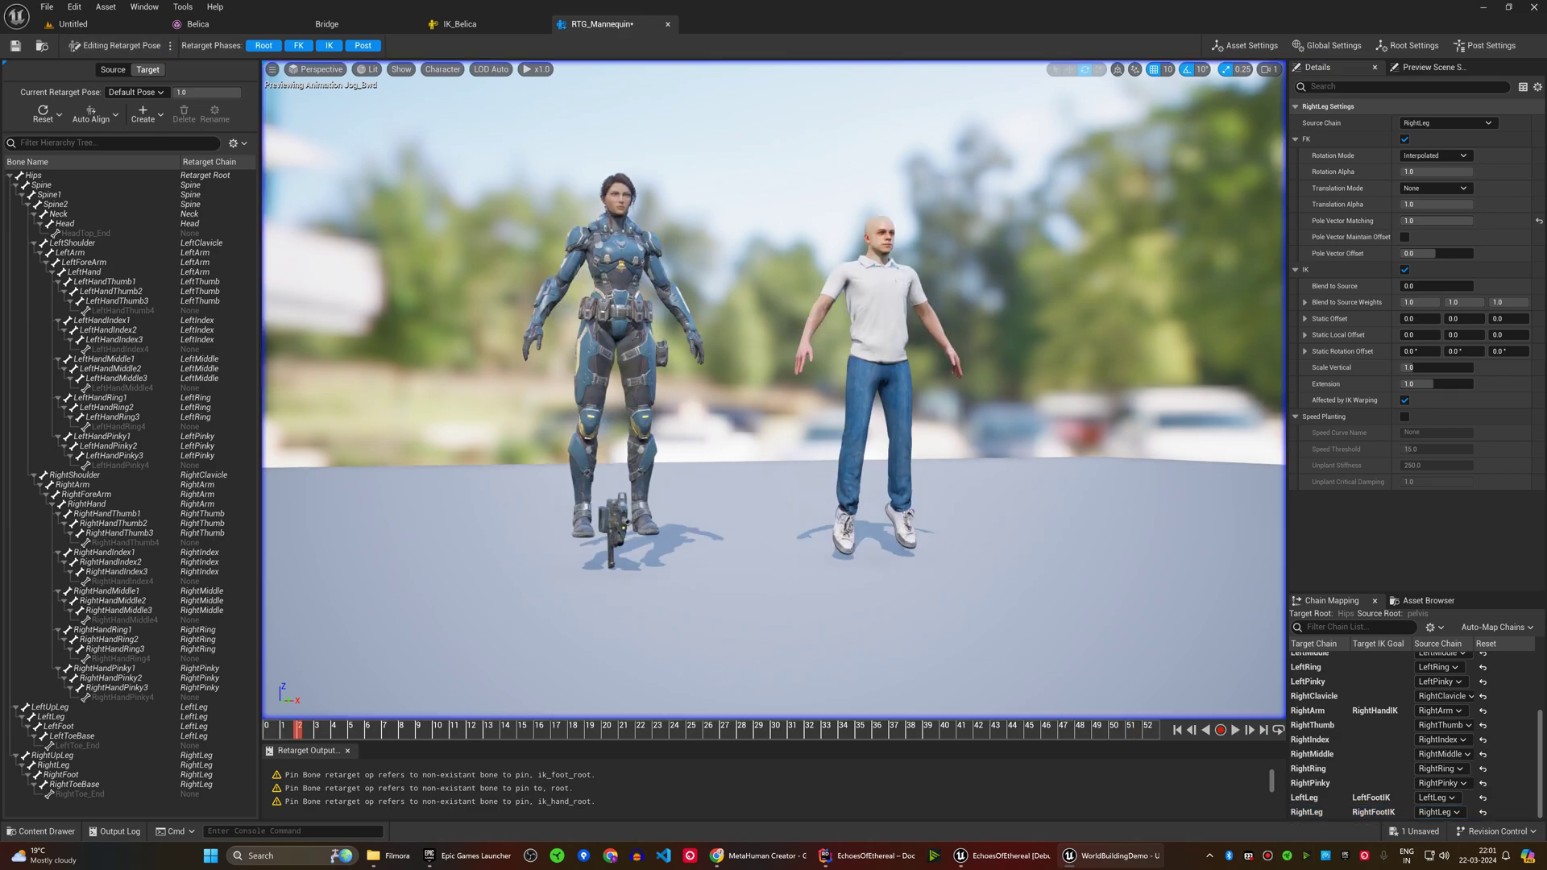
right_drag(424, 482, 424, 483)
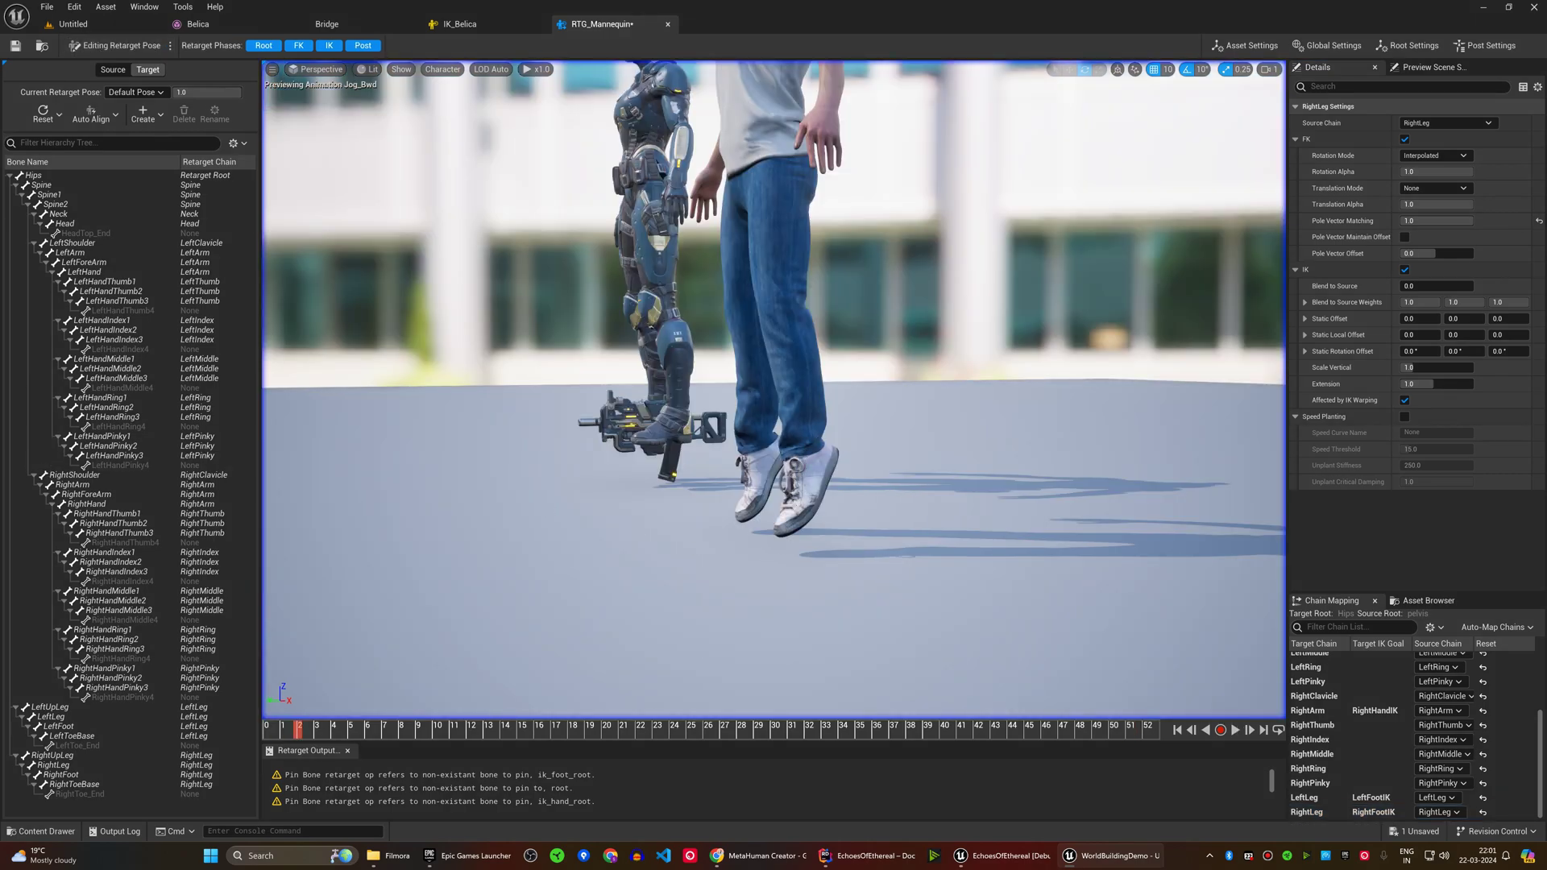
click(93, 727)
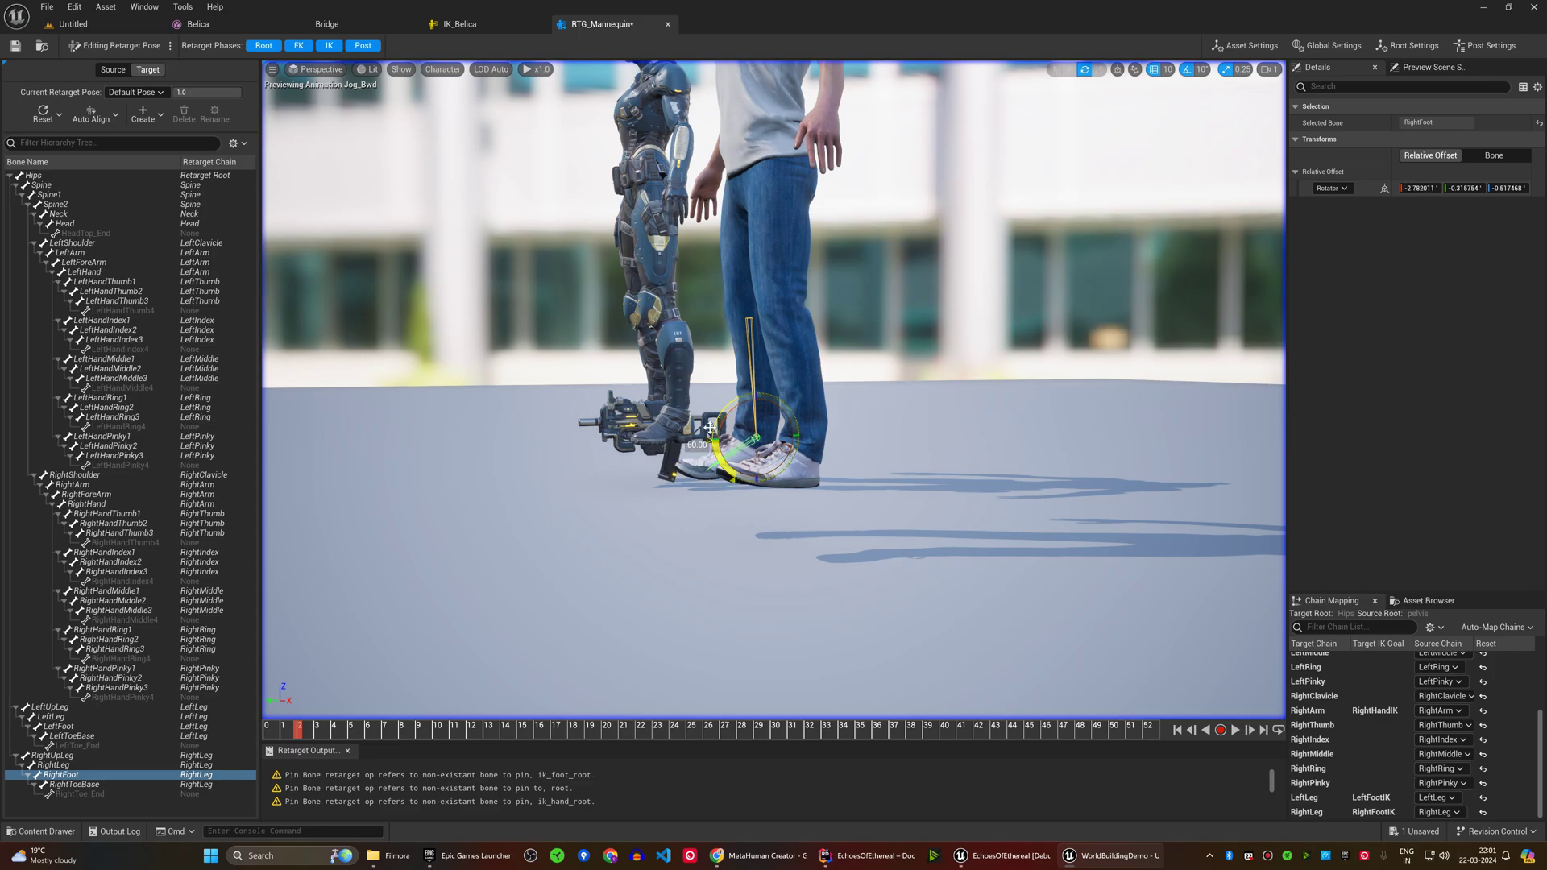
right_drag(709, 429, 37, 44)
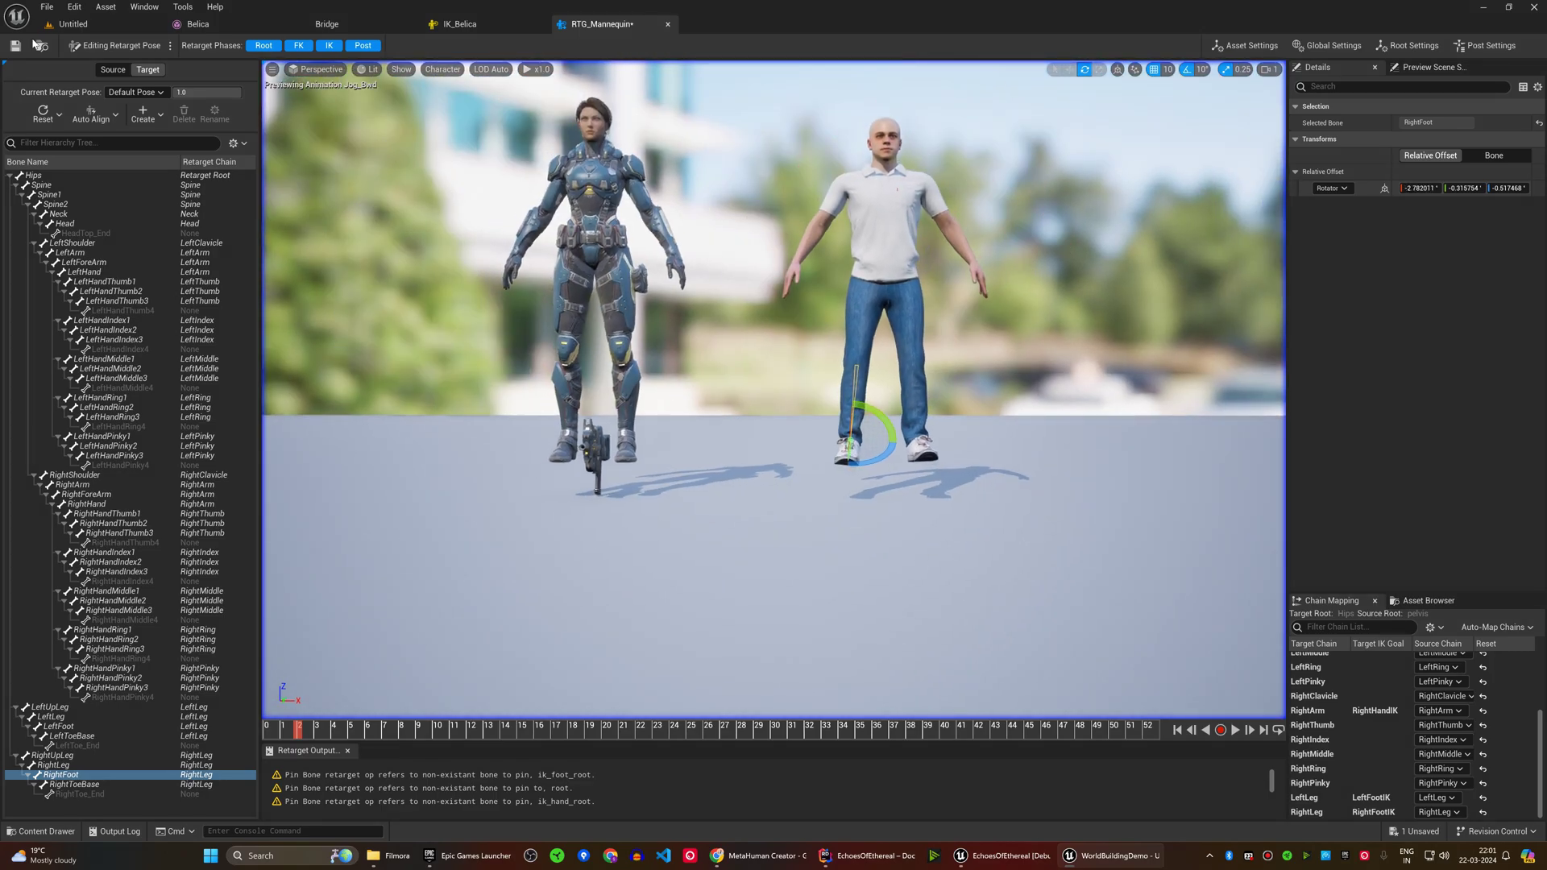
click(86, 49)
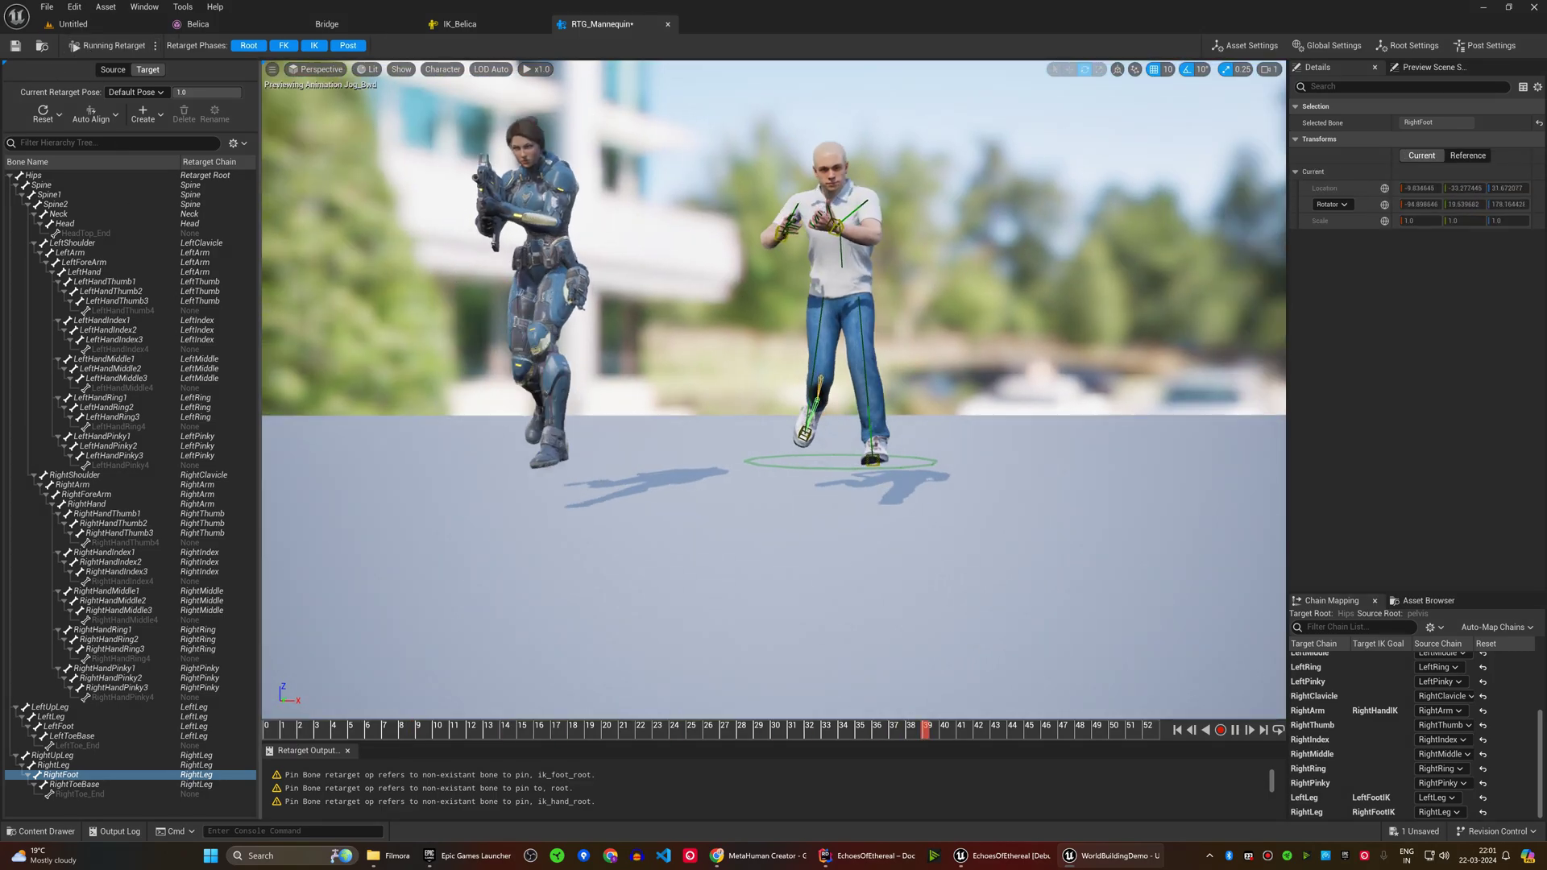
Step: Preview Jog_BwdToFwd_SpinCCW, Jog_Left and another animation from the Asset Browser on both characters
right_drag(278, 362, 290, 363)
right_drag(773, 362, 798, 362)
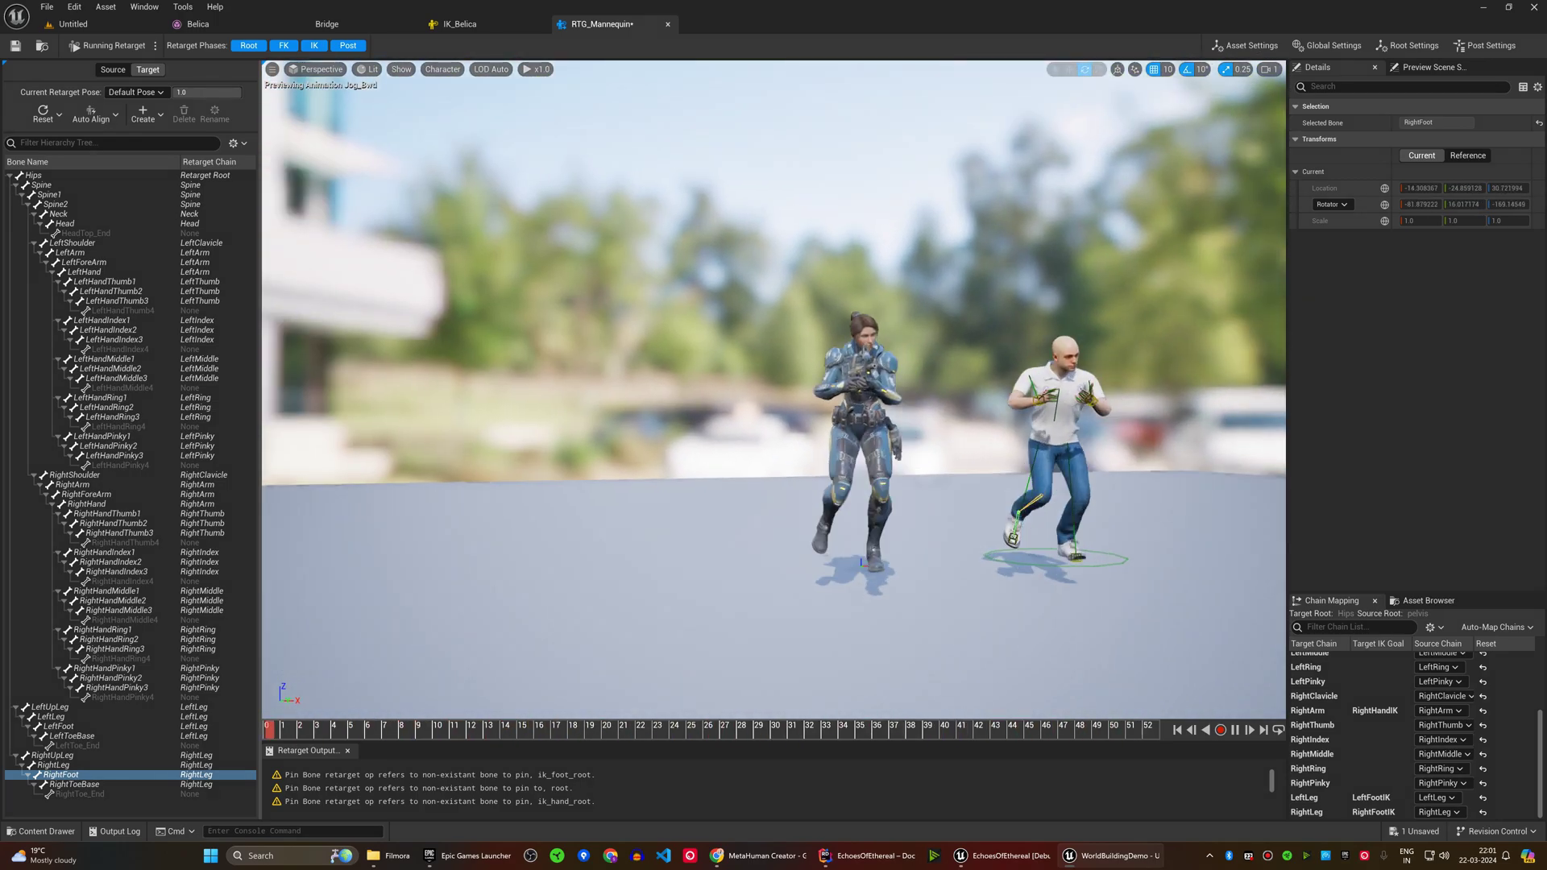
click(1426, 600)
click(1342, 753)
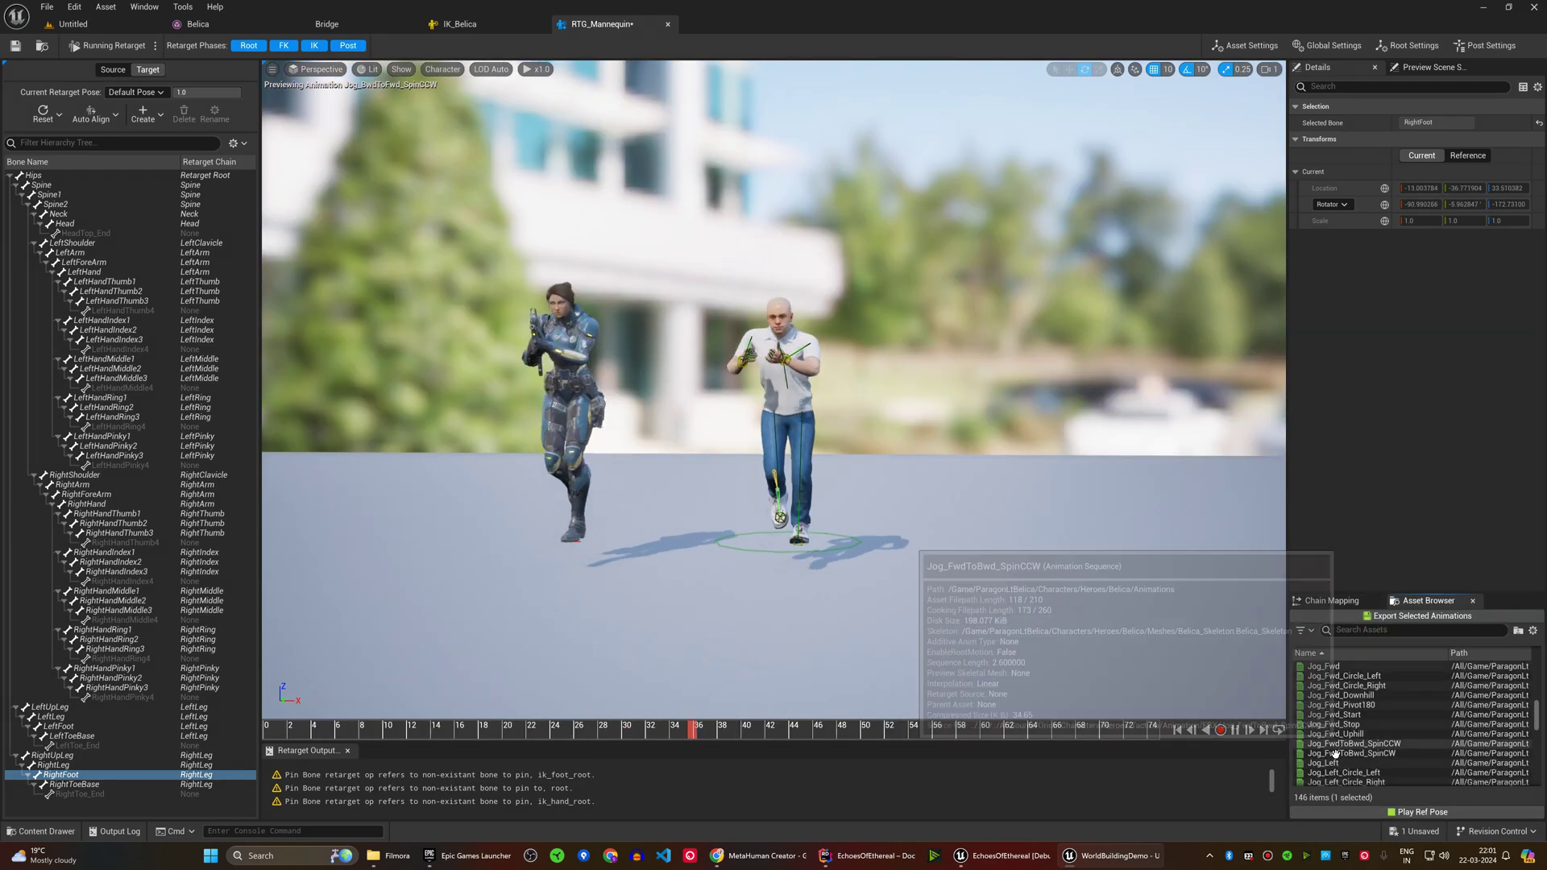
click(1332, 762)
scroll(1341, 737, down, 5)
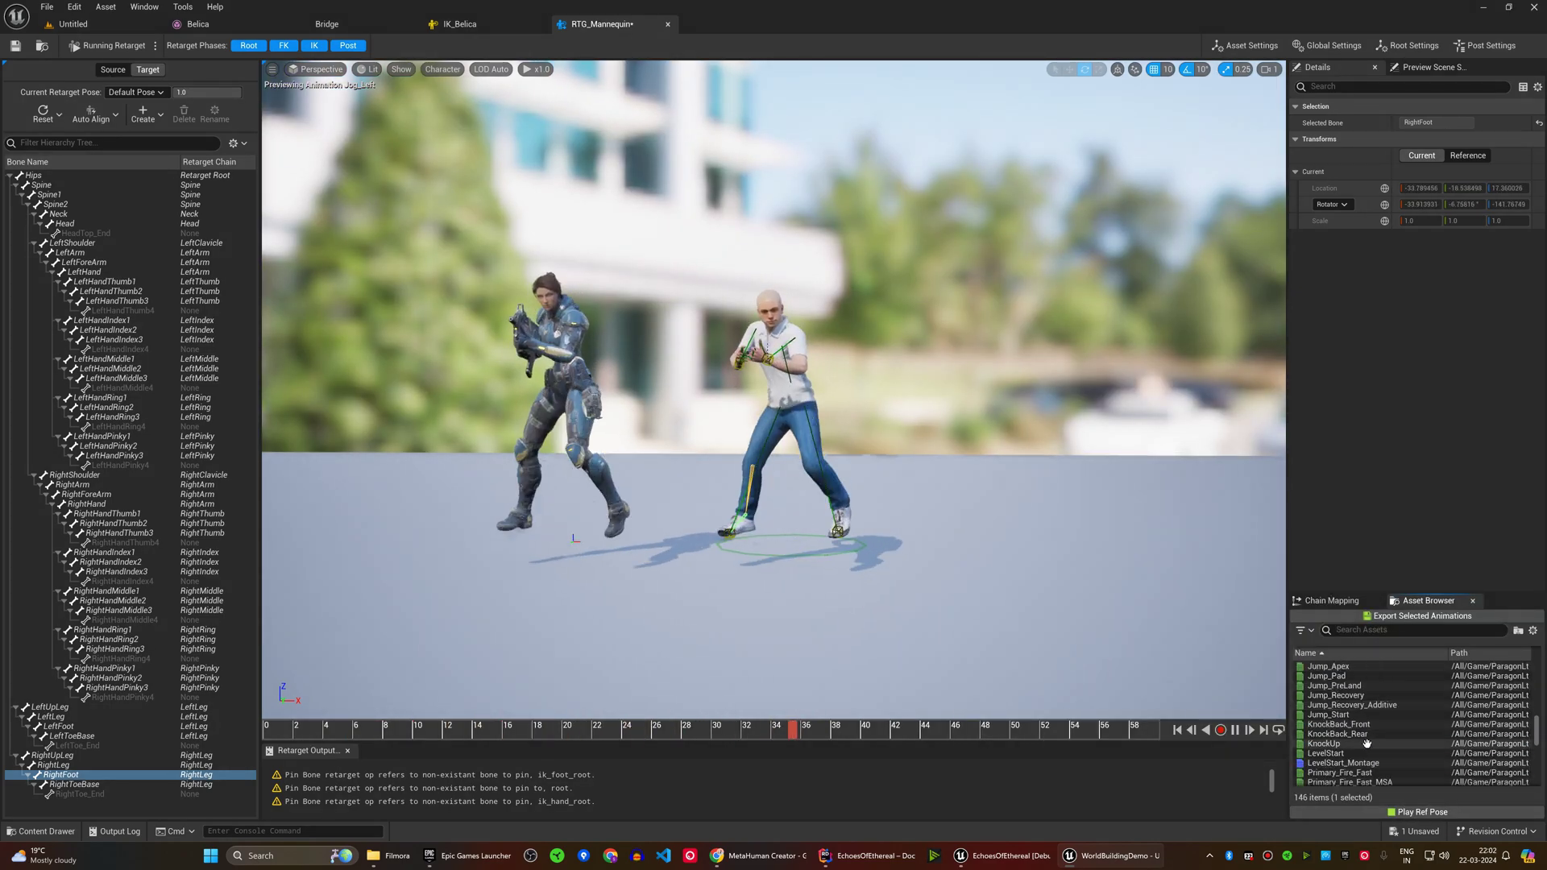
click(1349, 720)
scroll(1344, 723, down, 3)
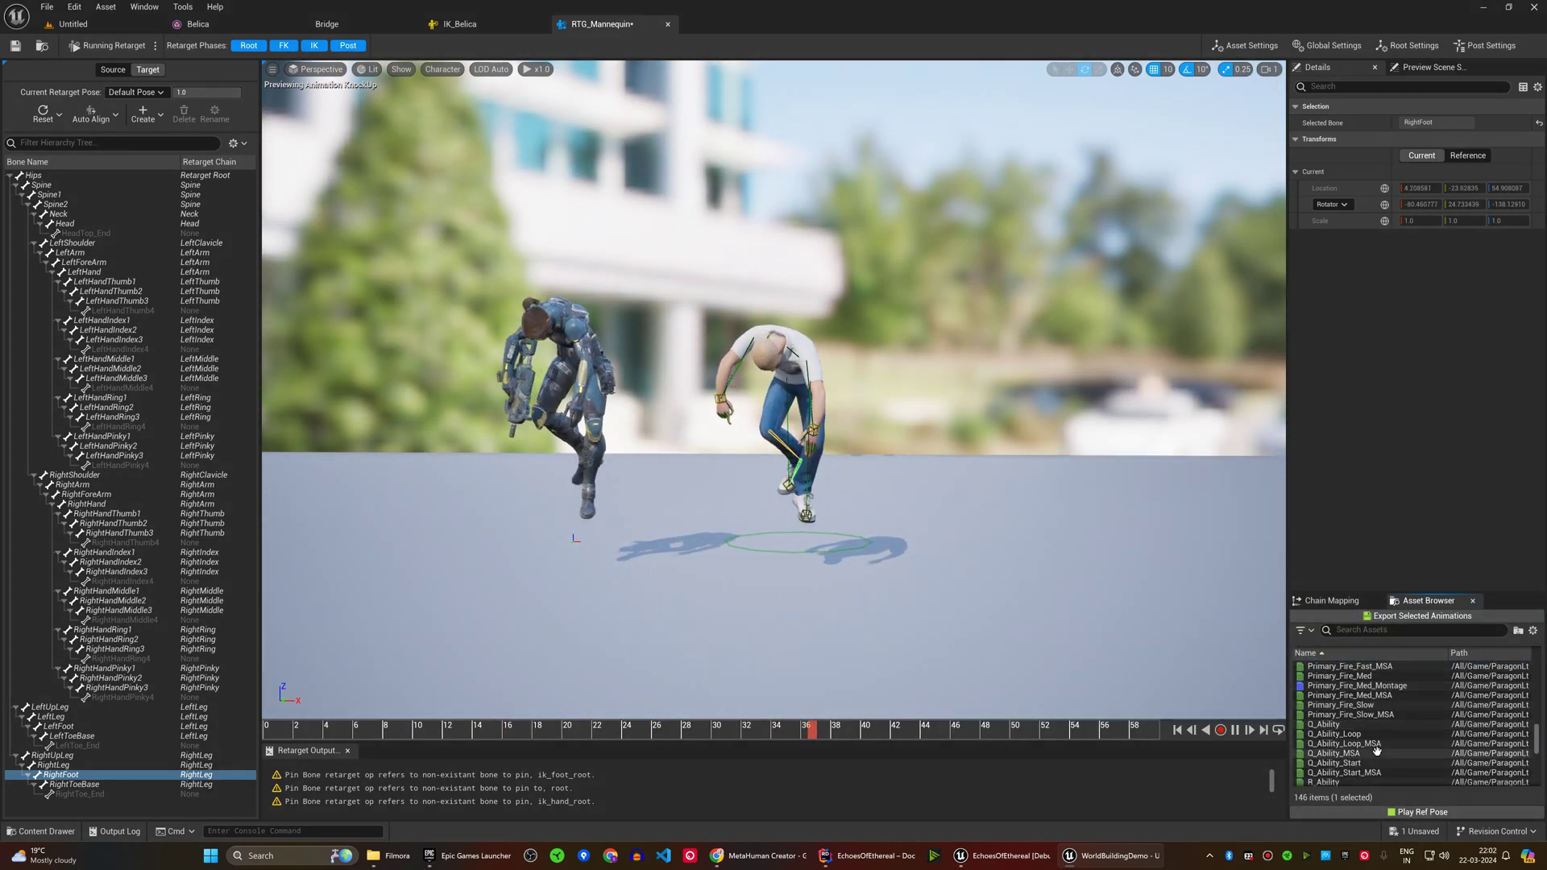
scroll(1343, 722, down, 1)
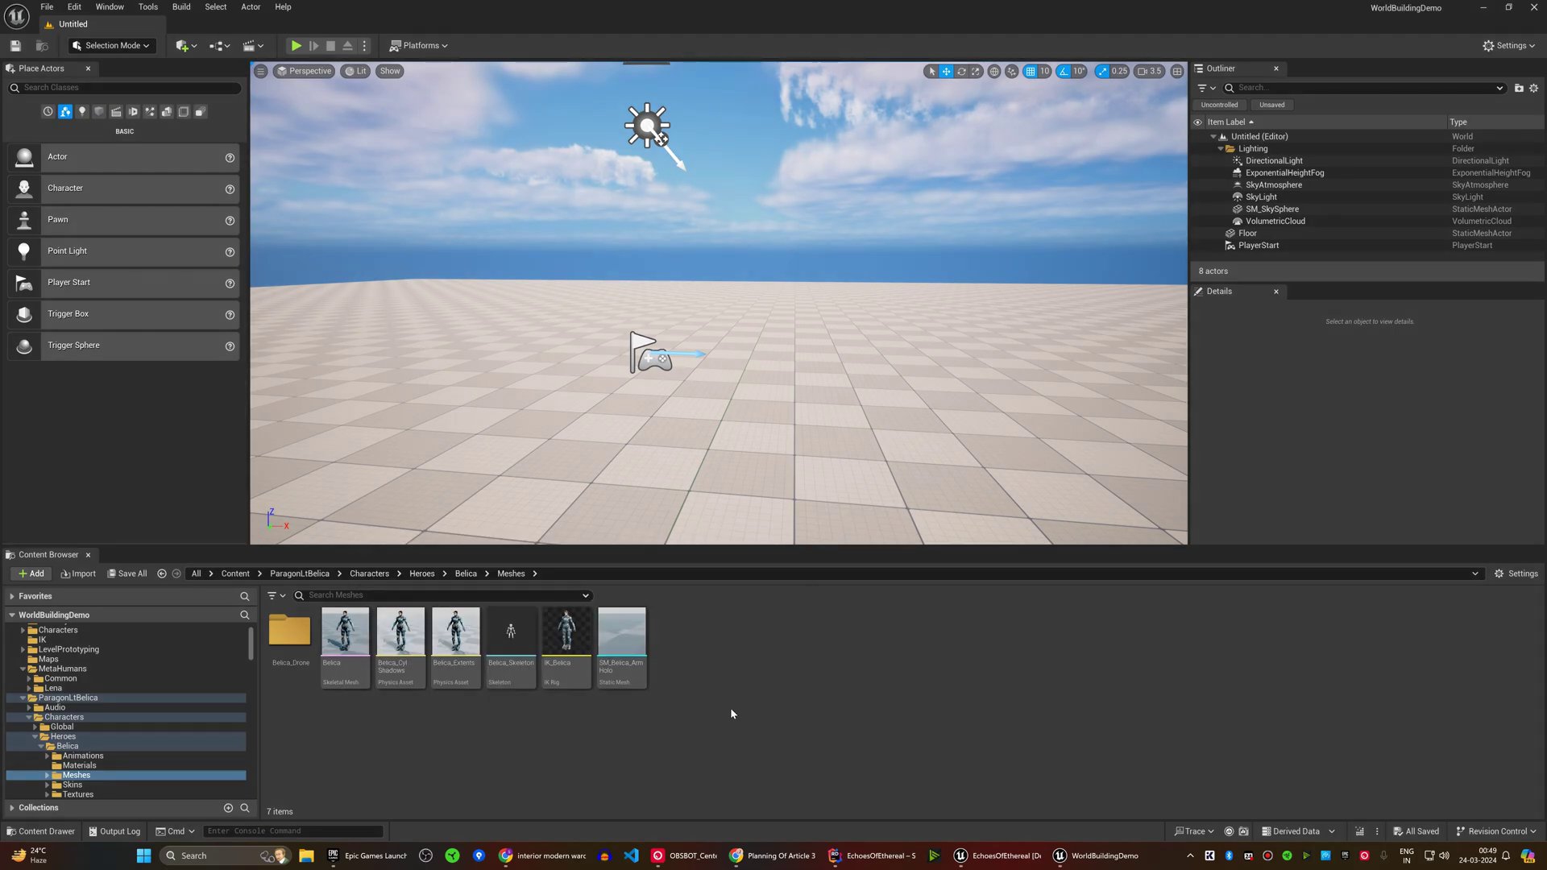
Step: Create a ModularRig control rig named MRig_Belica in Belica's Meshes folder and open it
right_click(732, 716)
mouse_move(798, 419)
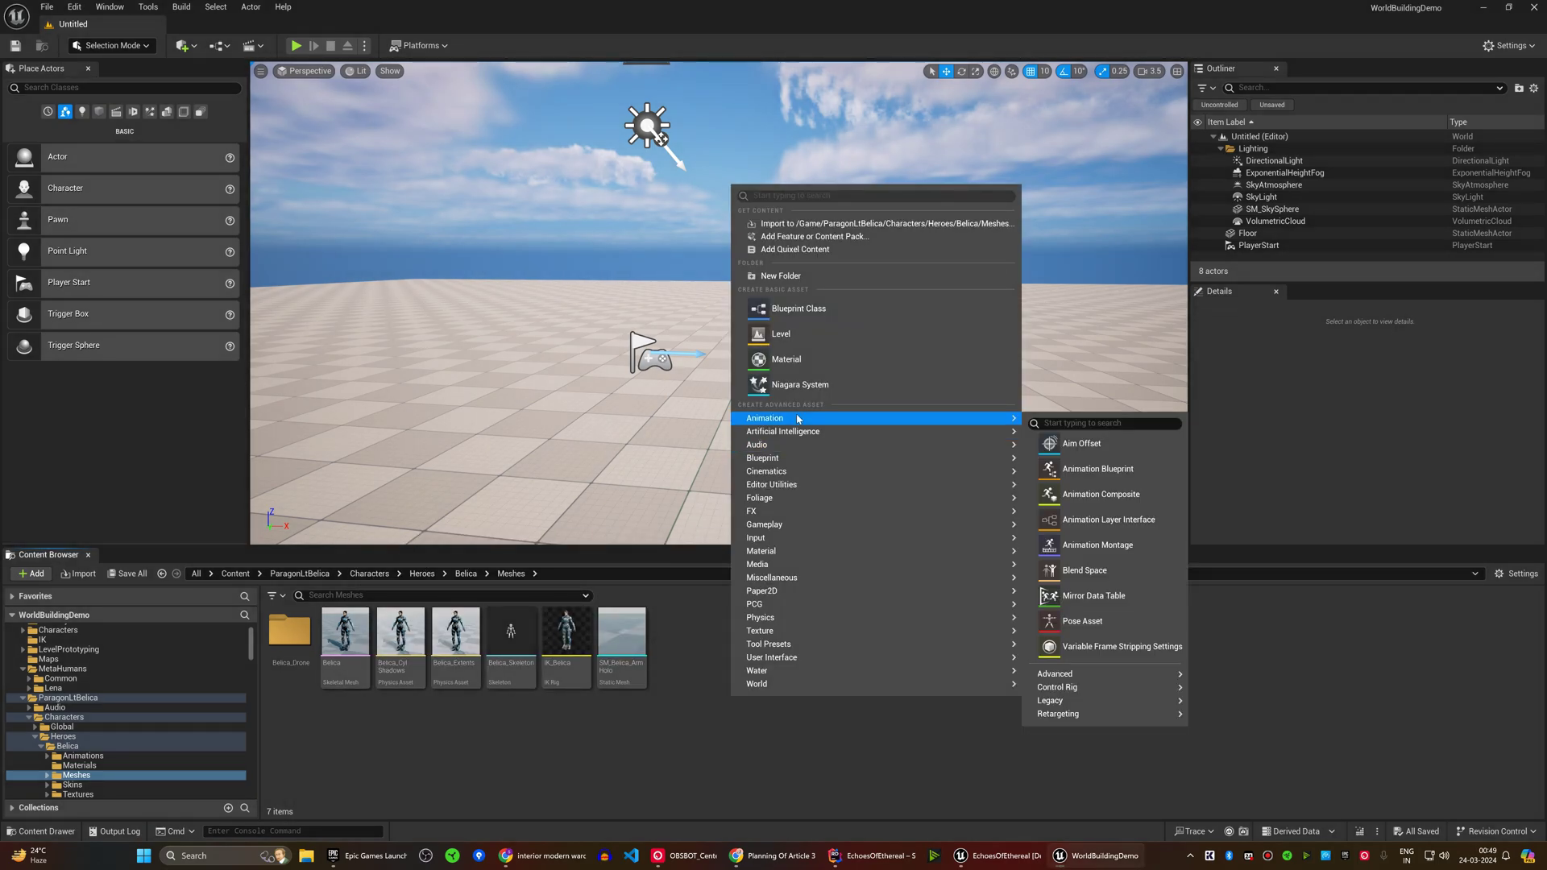
mouse_move(1058, 686)
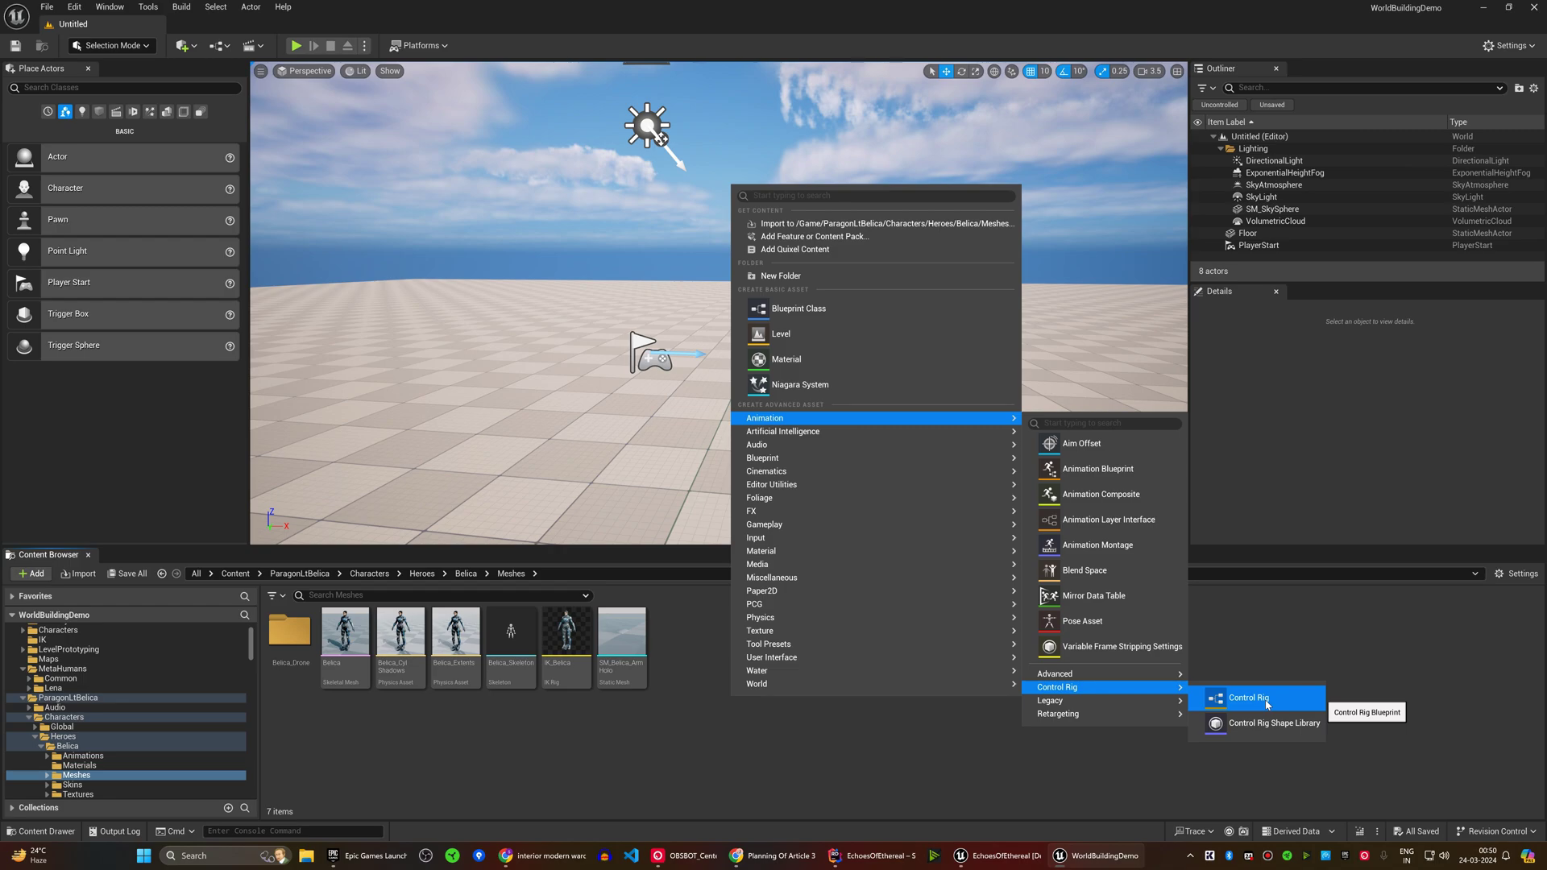
click(1266, 705)
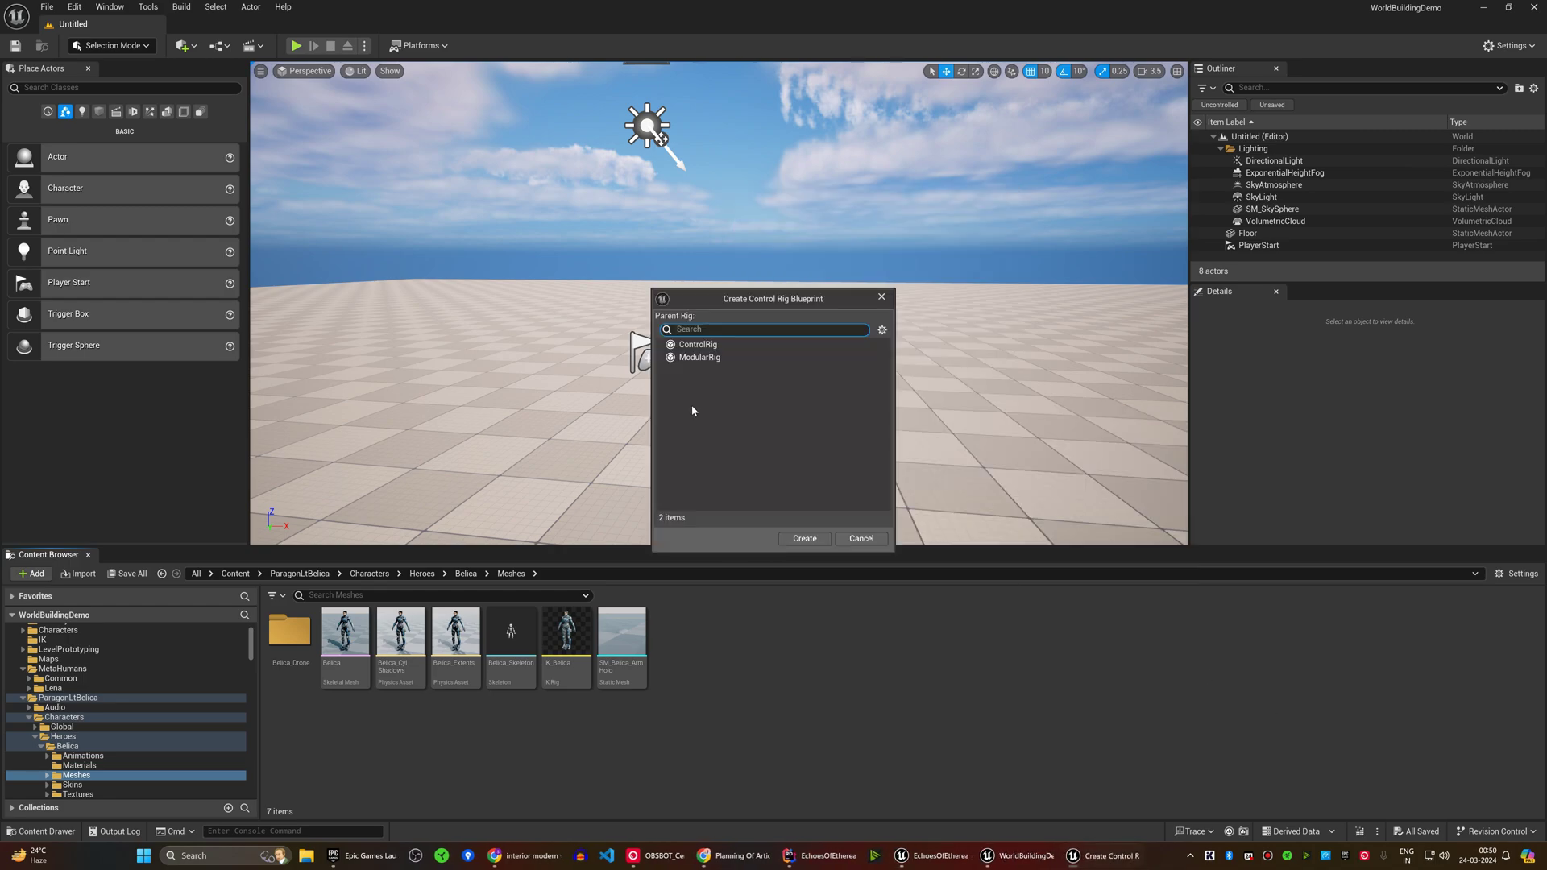
click(806, 538)
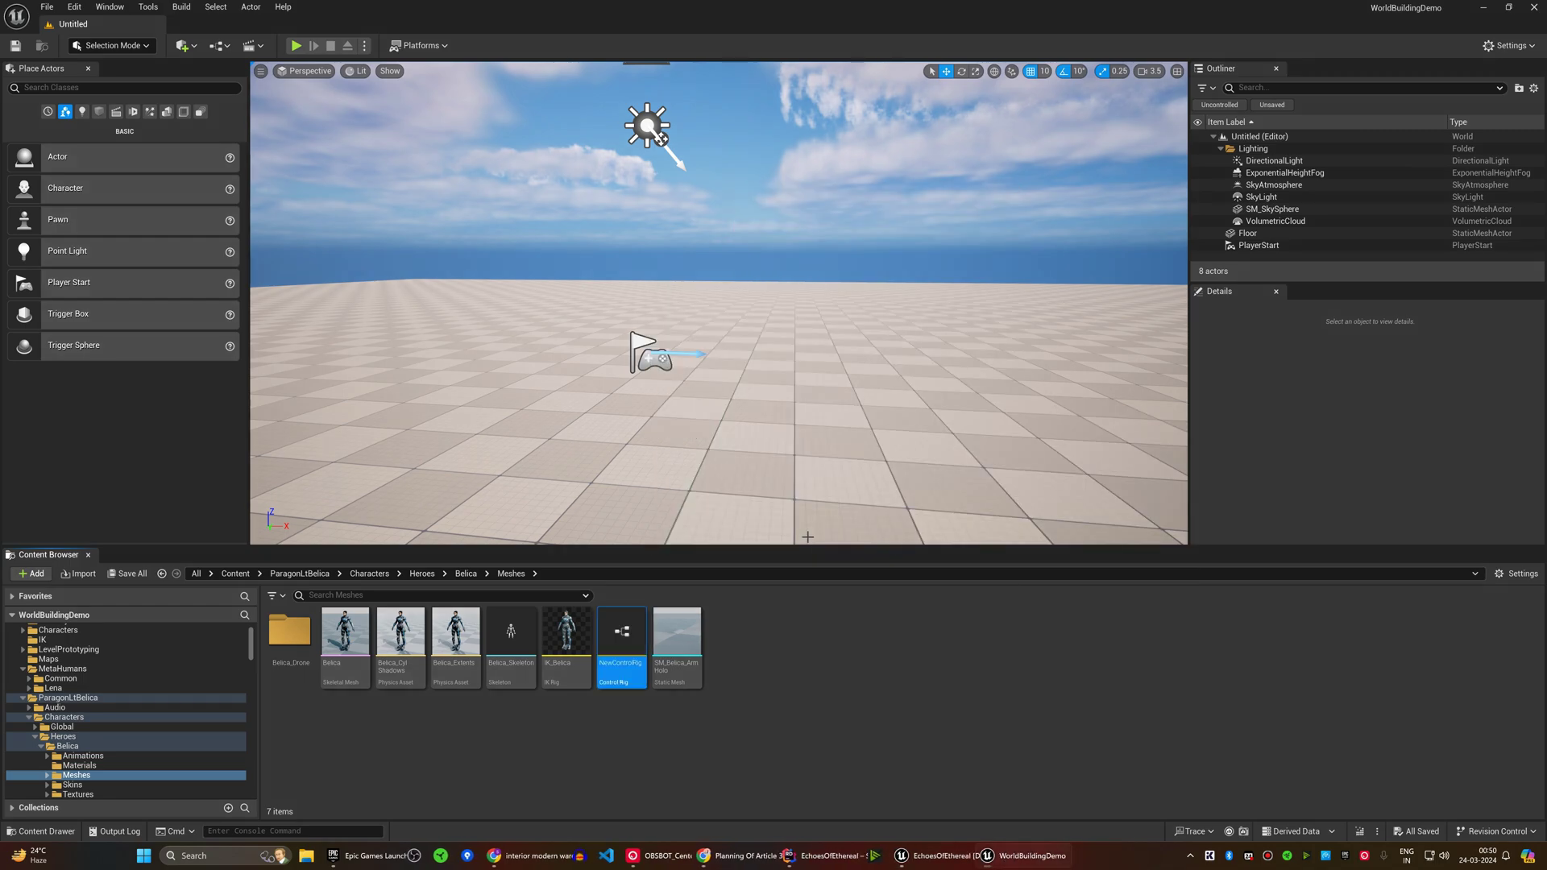
text(CR_Belica)
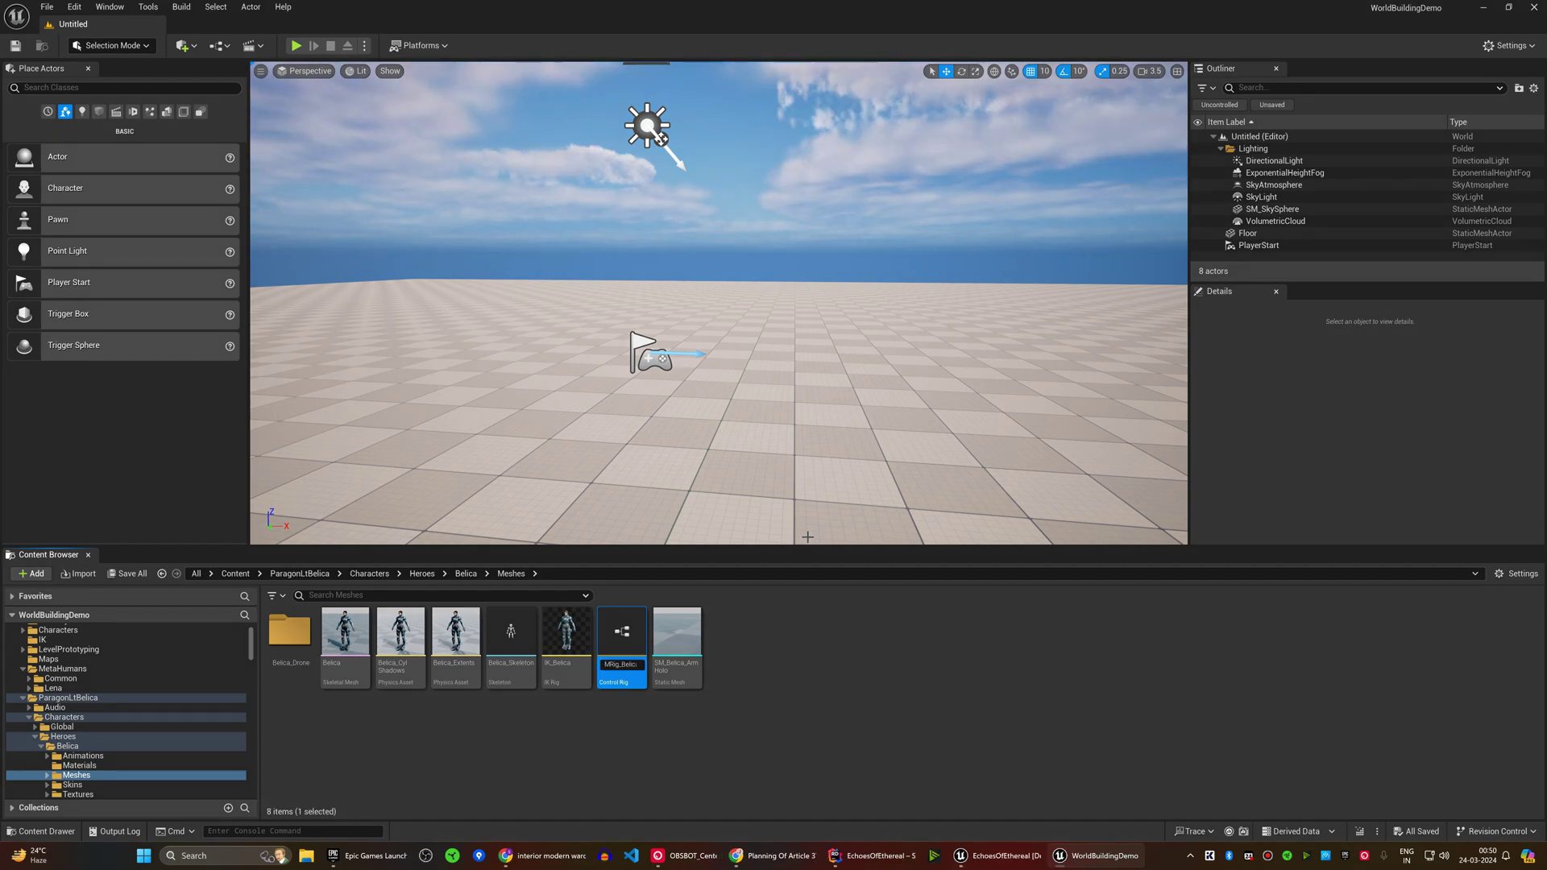
double_click(622, 635)
Step: Set the Preview Mesh to Belica in Preview Scene Settings and show her bone hierarchy
click(1363, 69)
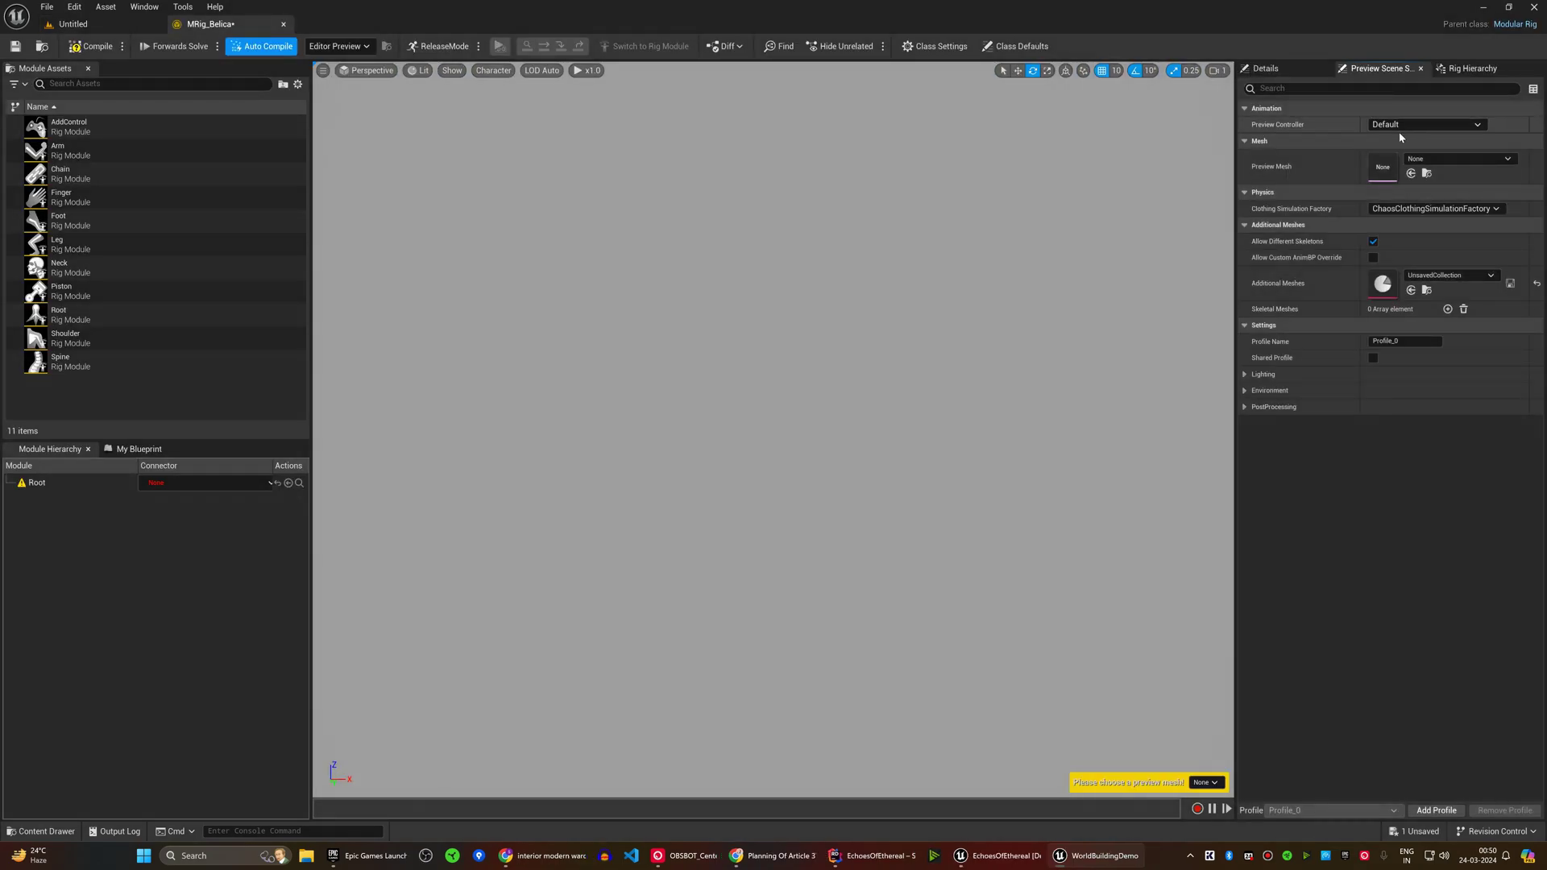
click(1433, 161)
click(1432, 306)
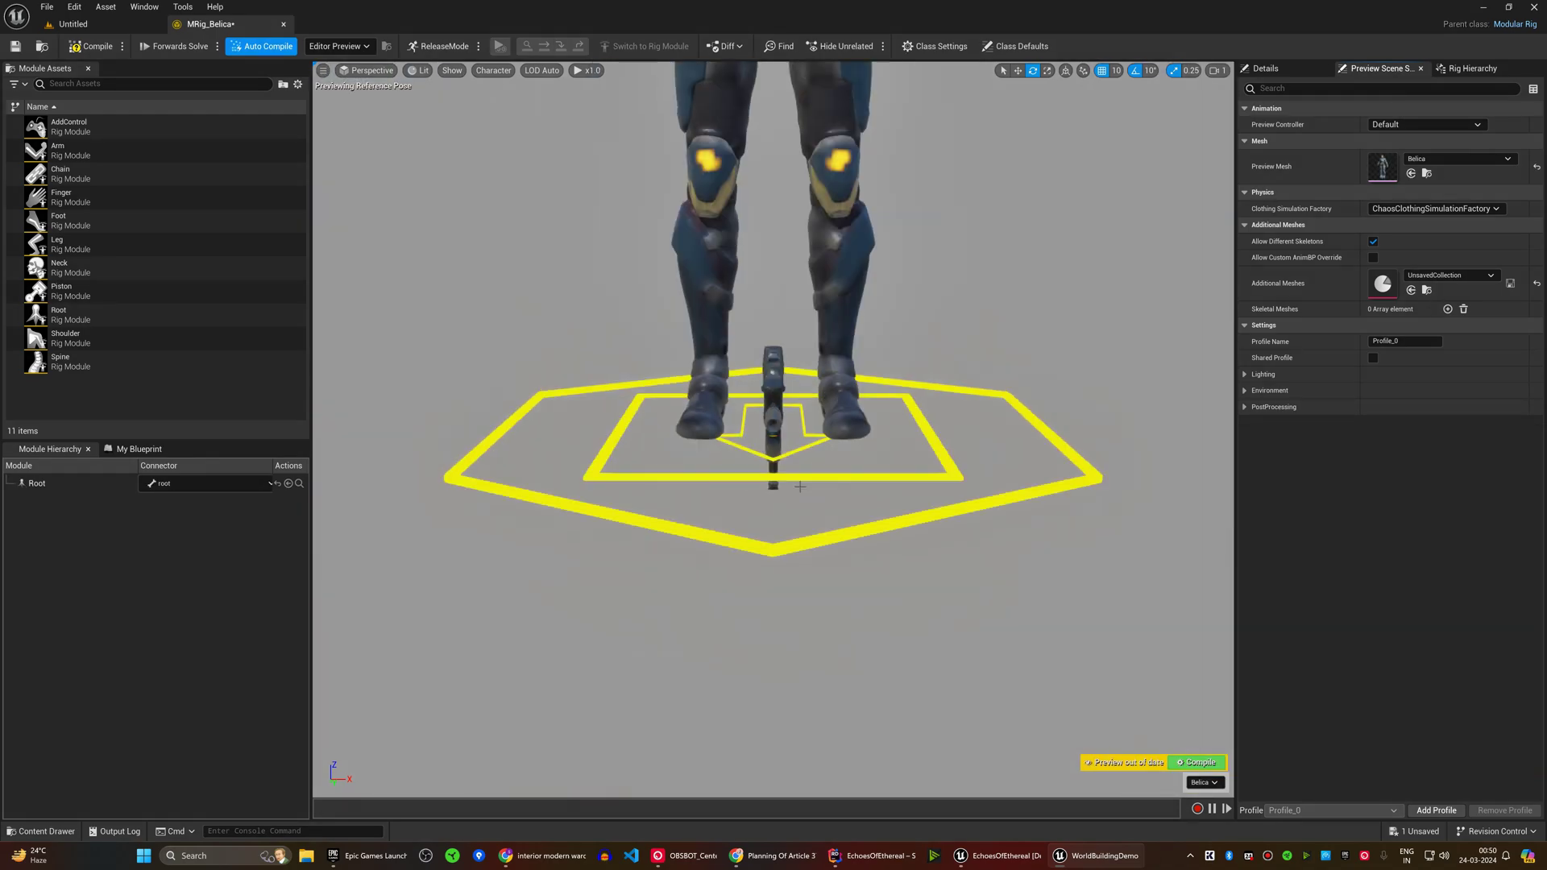
click(1403, 125)
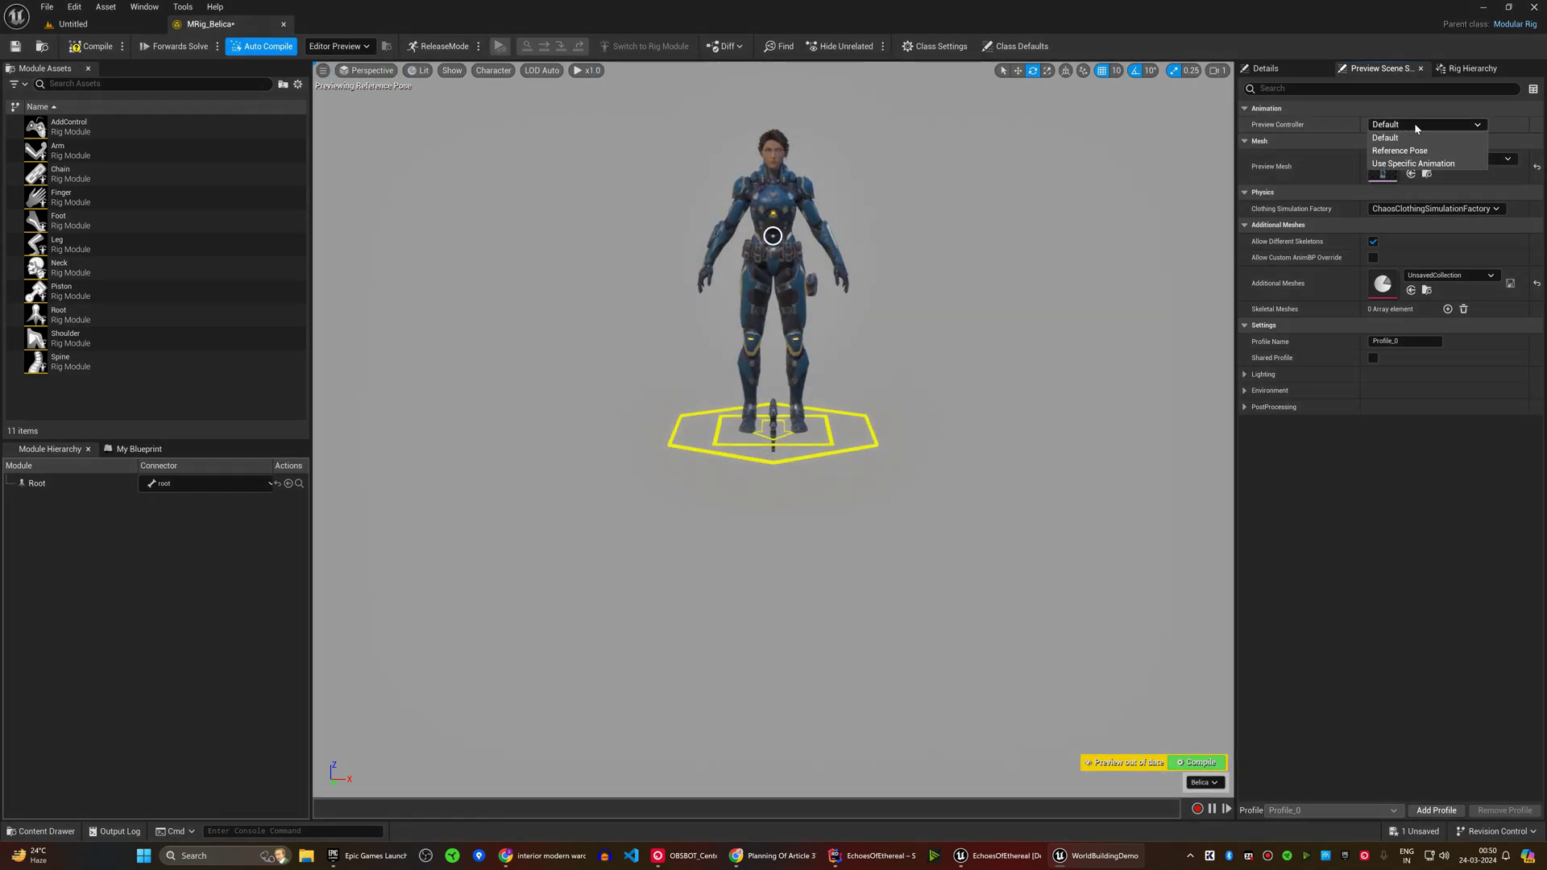
scroll(774, 327, up, 3)
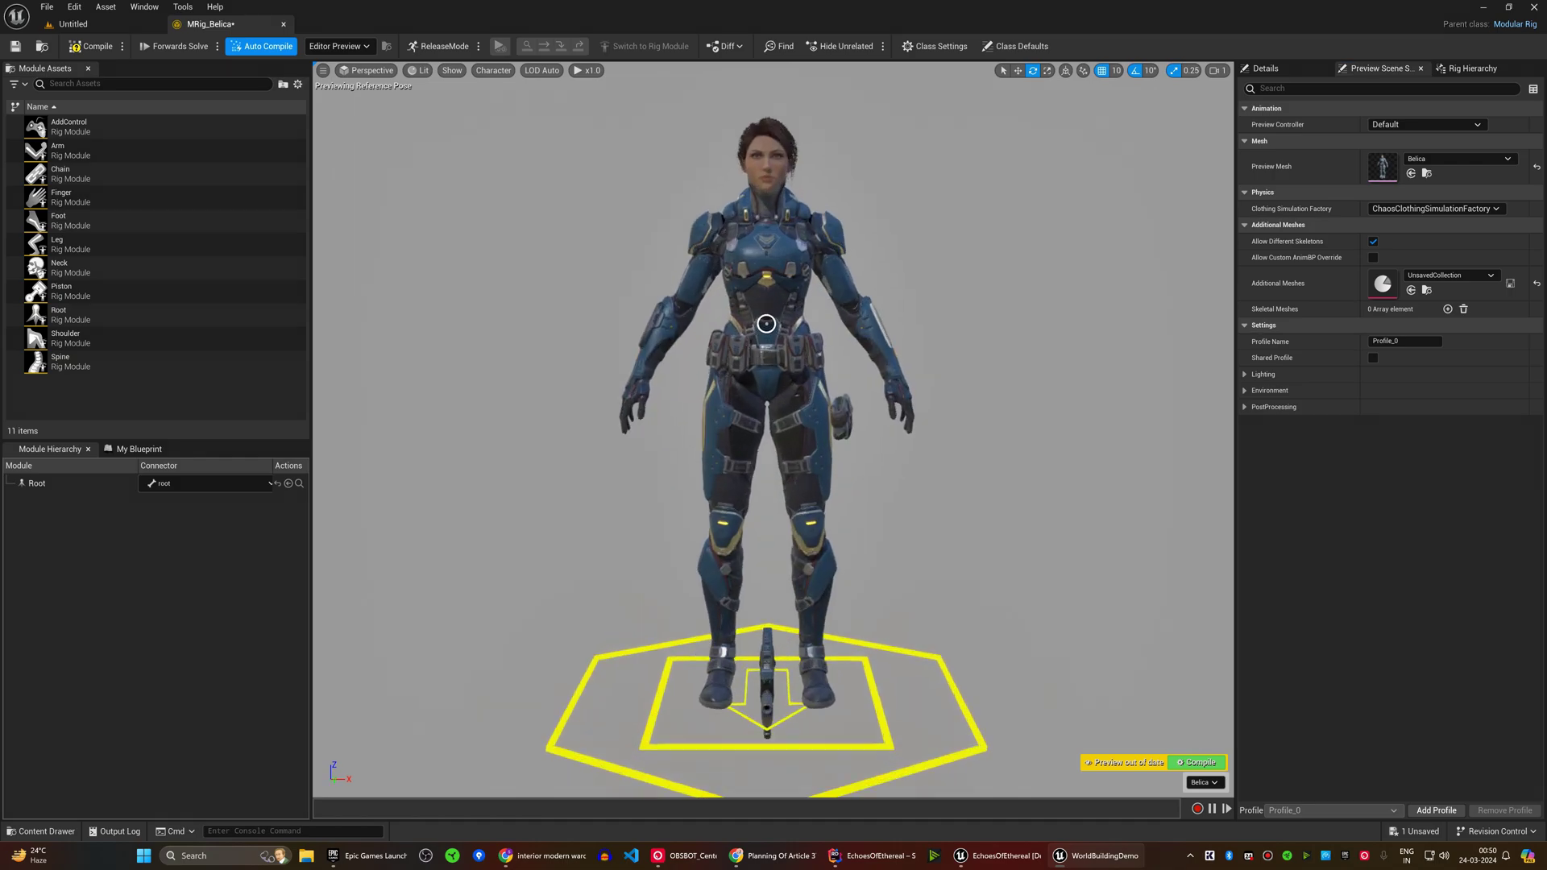
scroll(767, 328, down, 1)
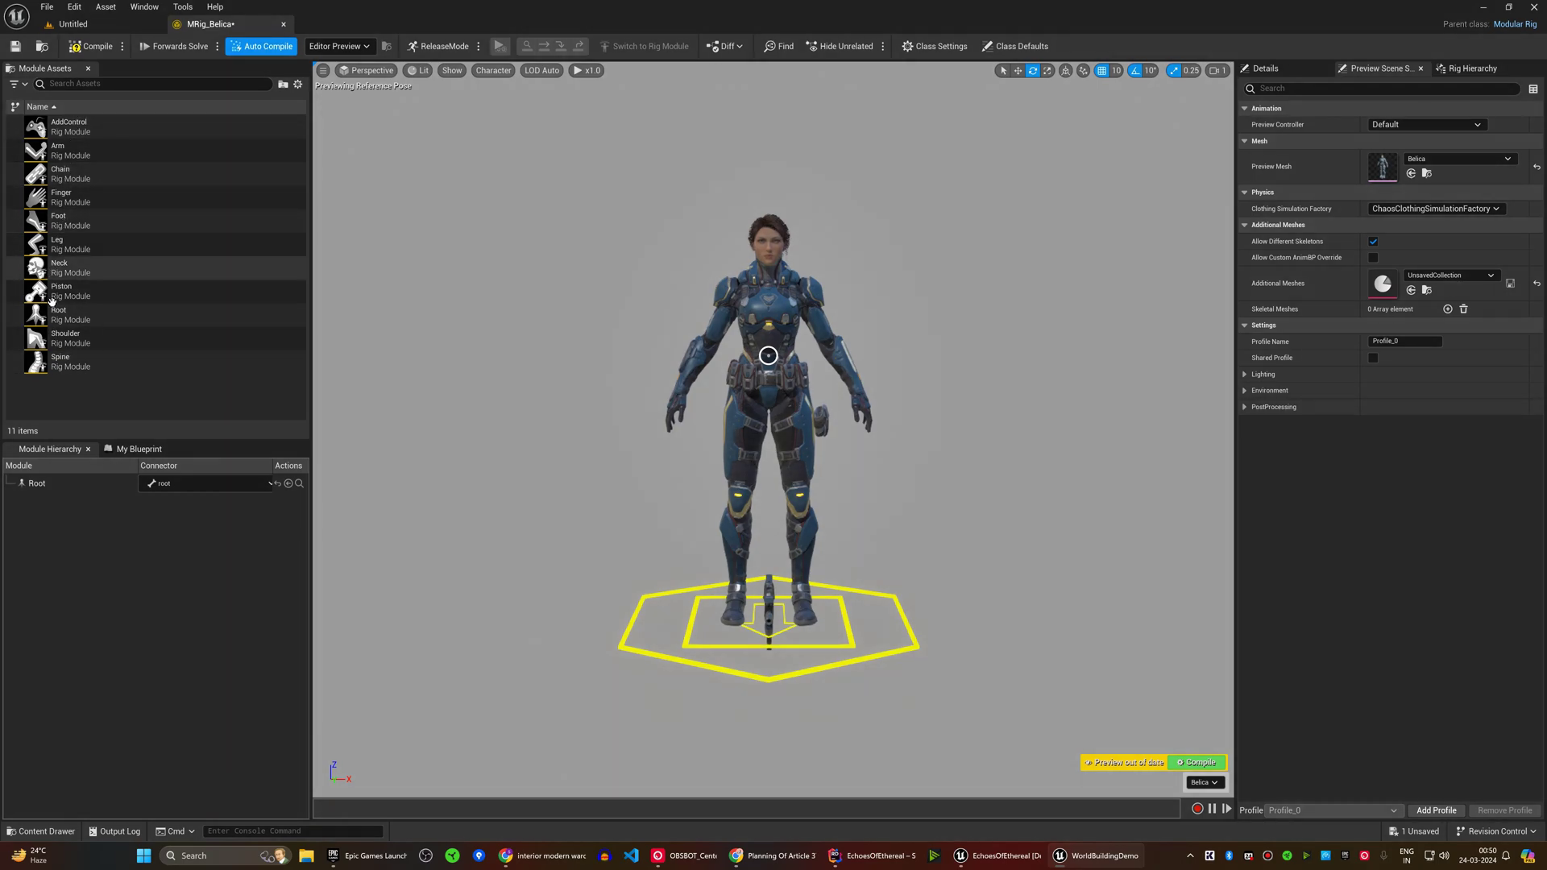
click(1472, 68)
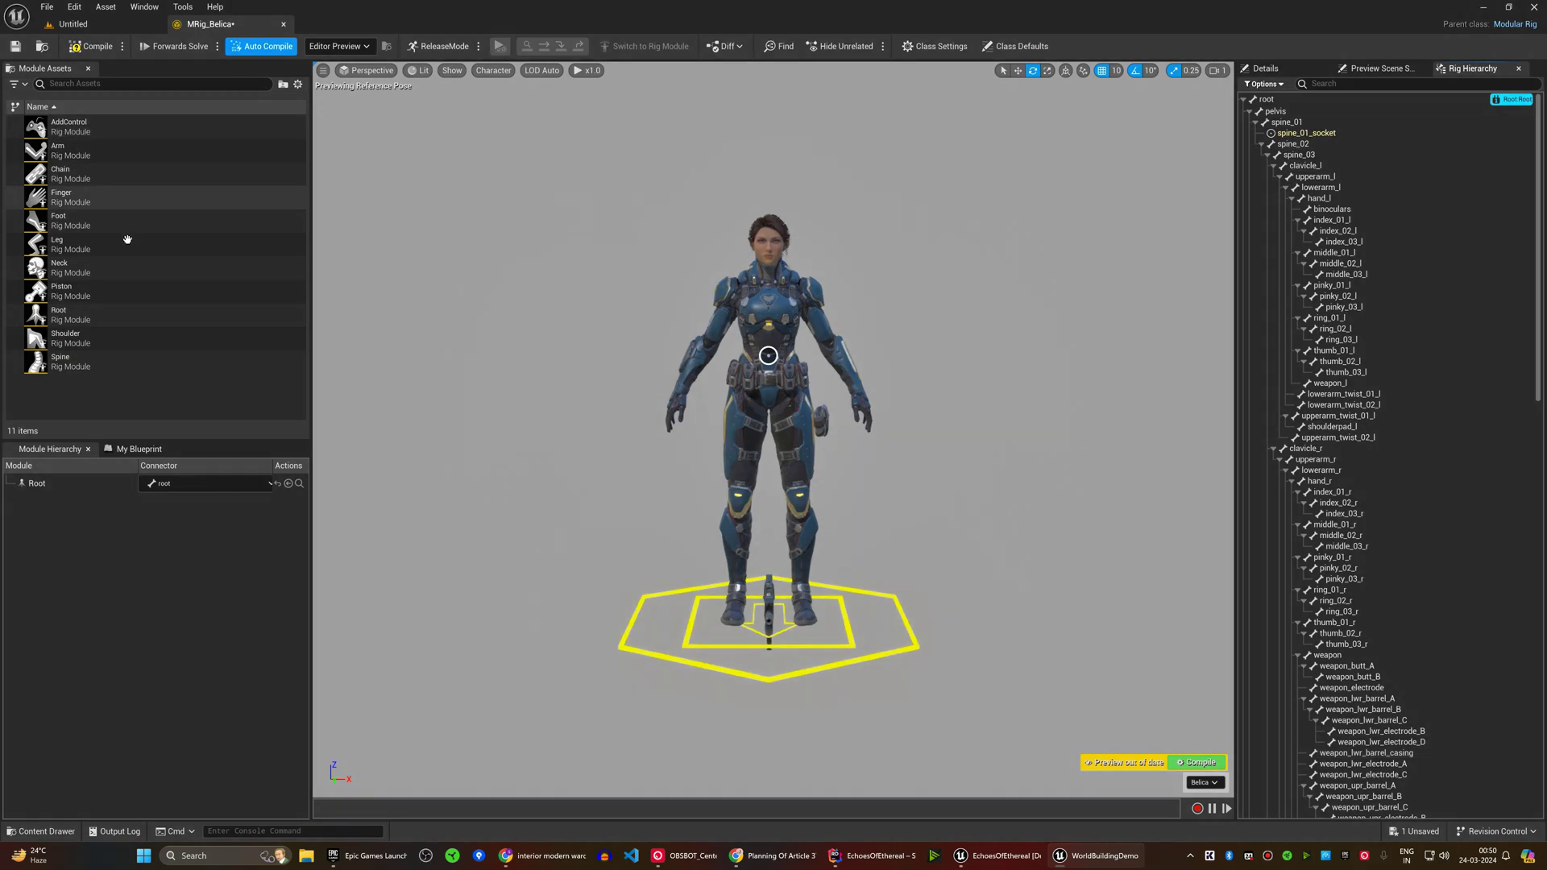
mouse_move(58, 360)
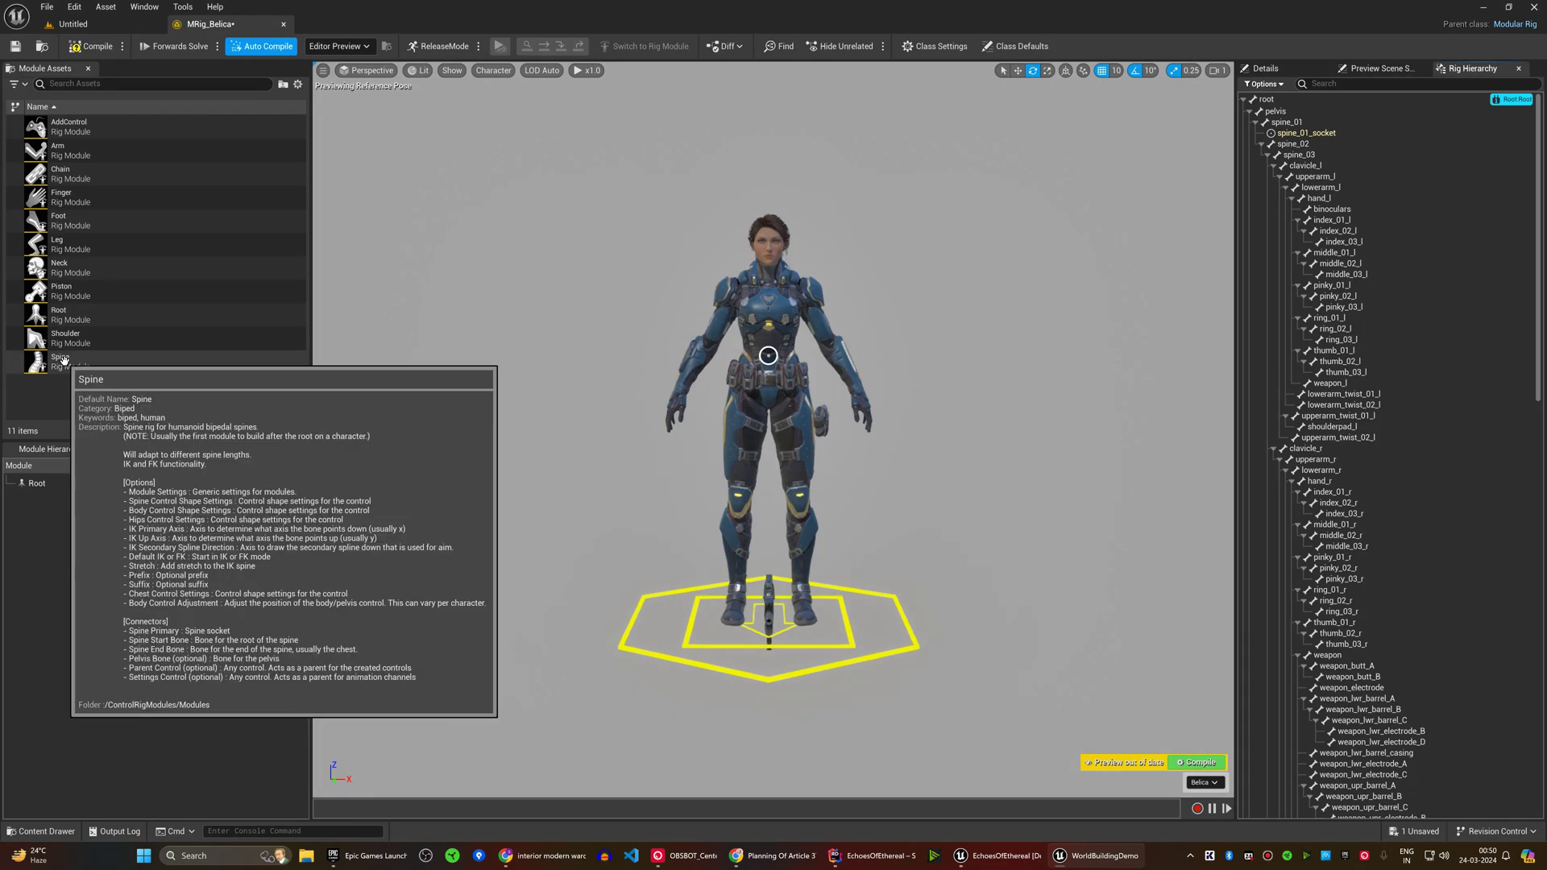
Step: Attach the Spine module to spine_01_socket and Shoulder modules to both shoulders
drag(63, 360, 356, 439)
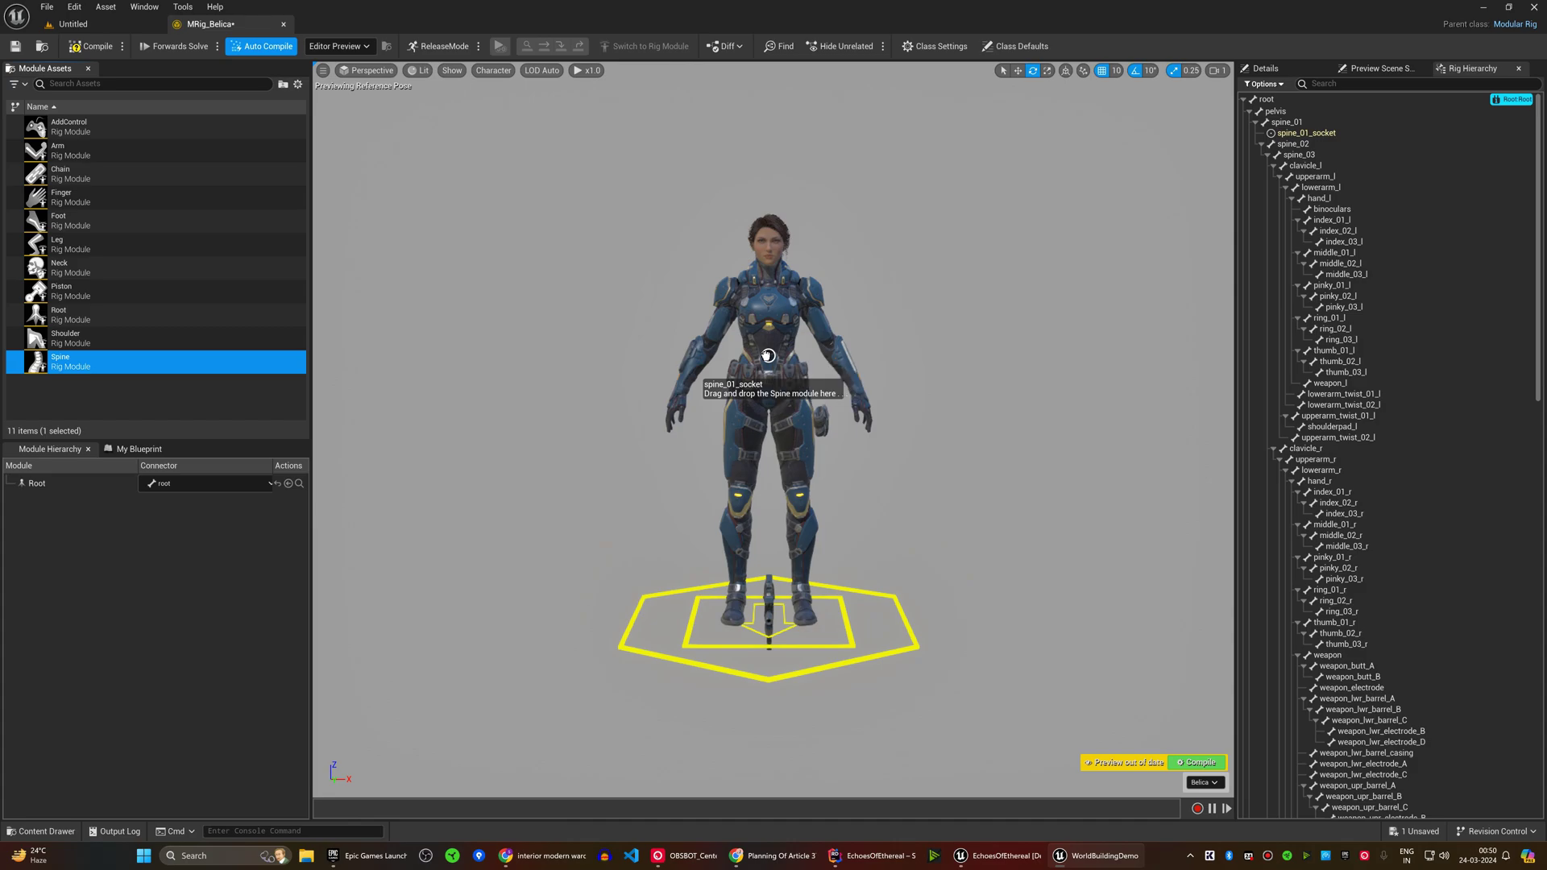
drag(767, 356, 766, 353)
scroll(741, 423, up, 2)
scroll(741, 423, up, 2)
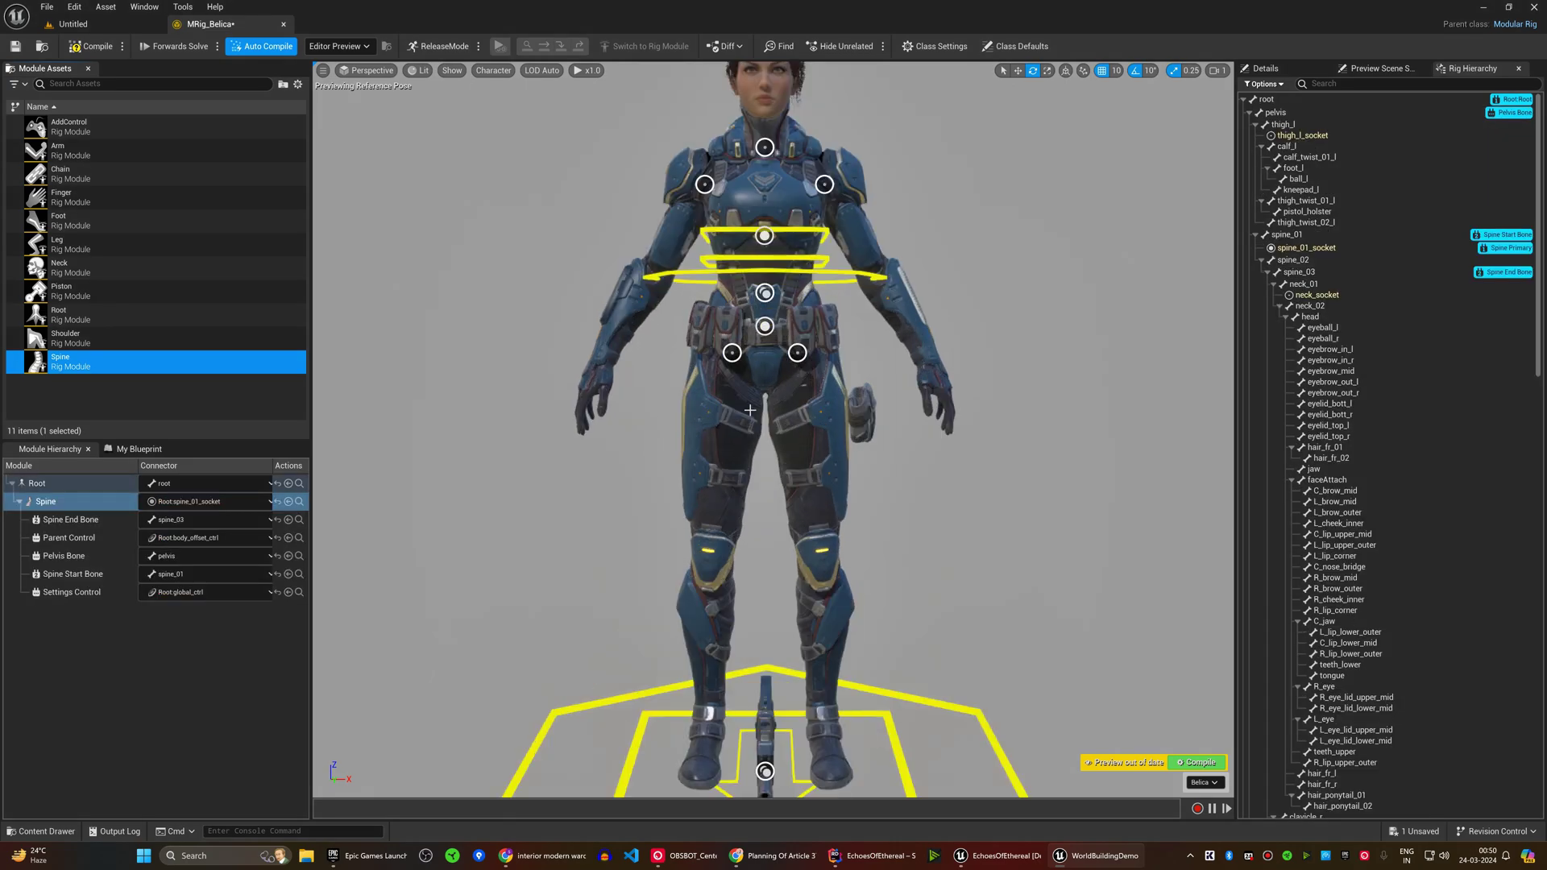
scroll(782, 329, down, 2)
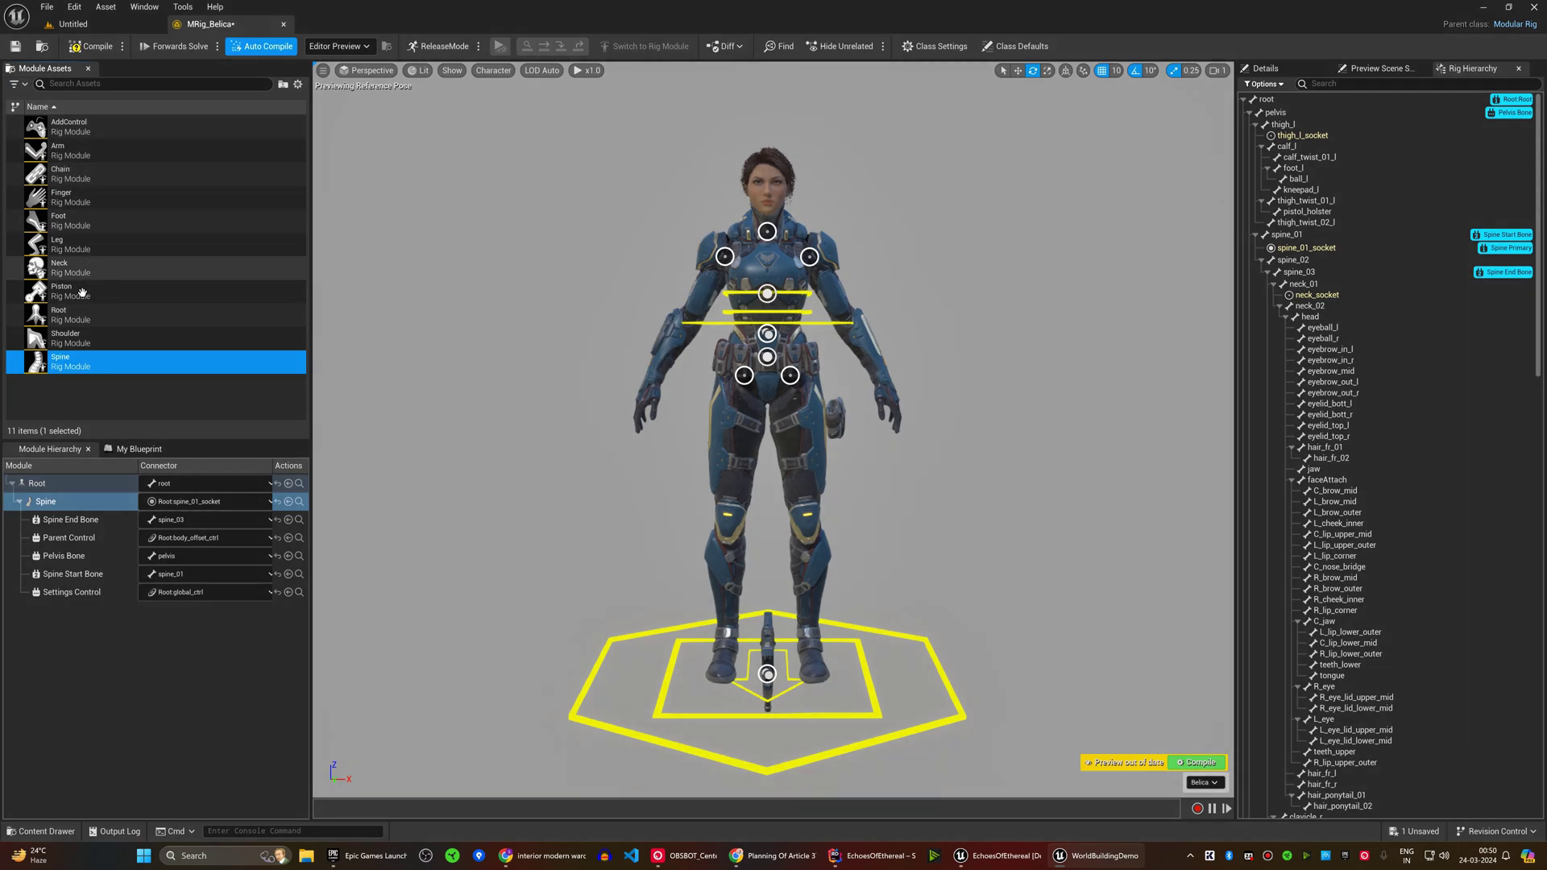
drag(74, 338, 756, 294)
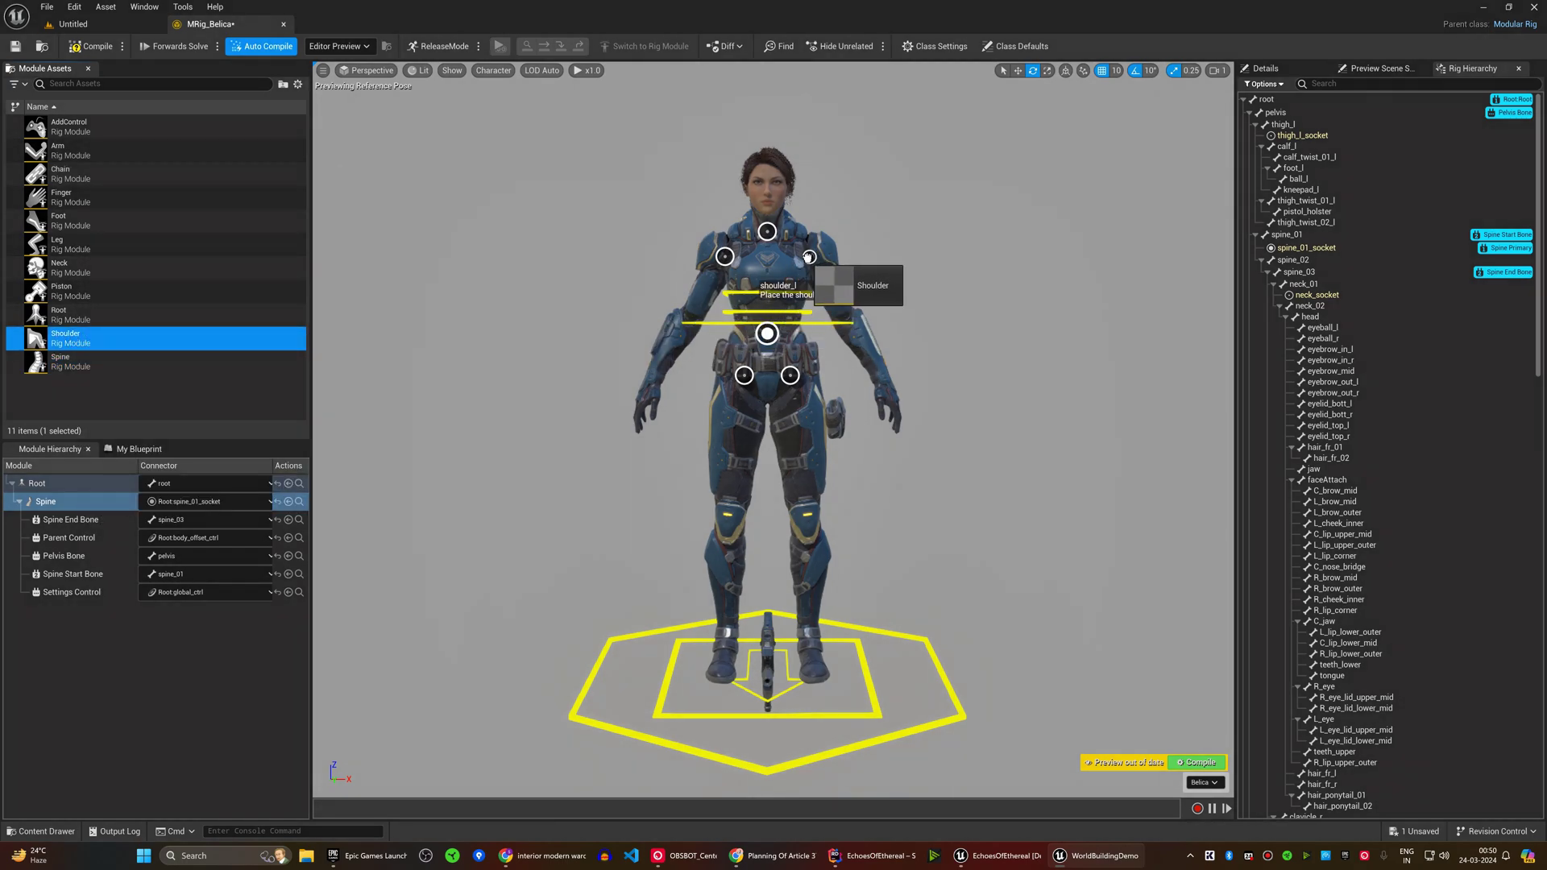
drag(809, 258, 809, 258)
drag(60, 336, 725, 256)
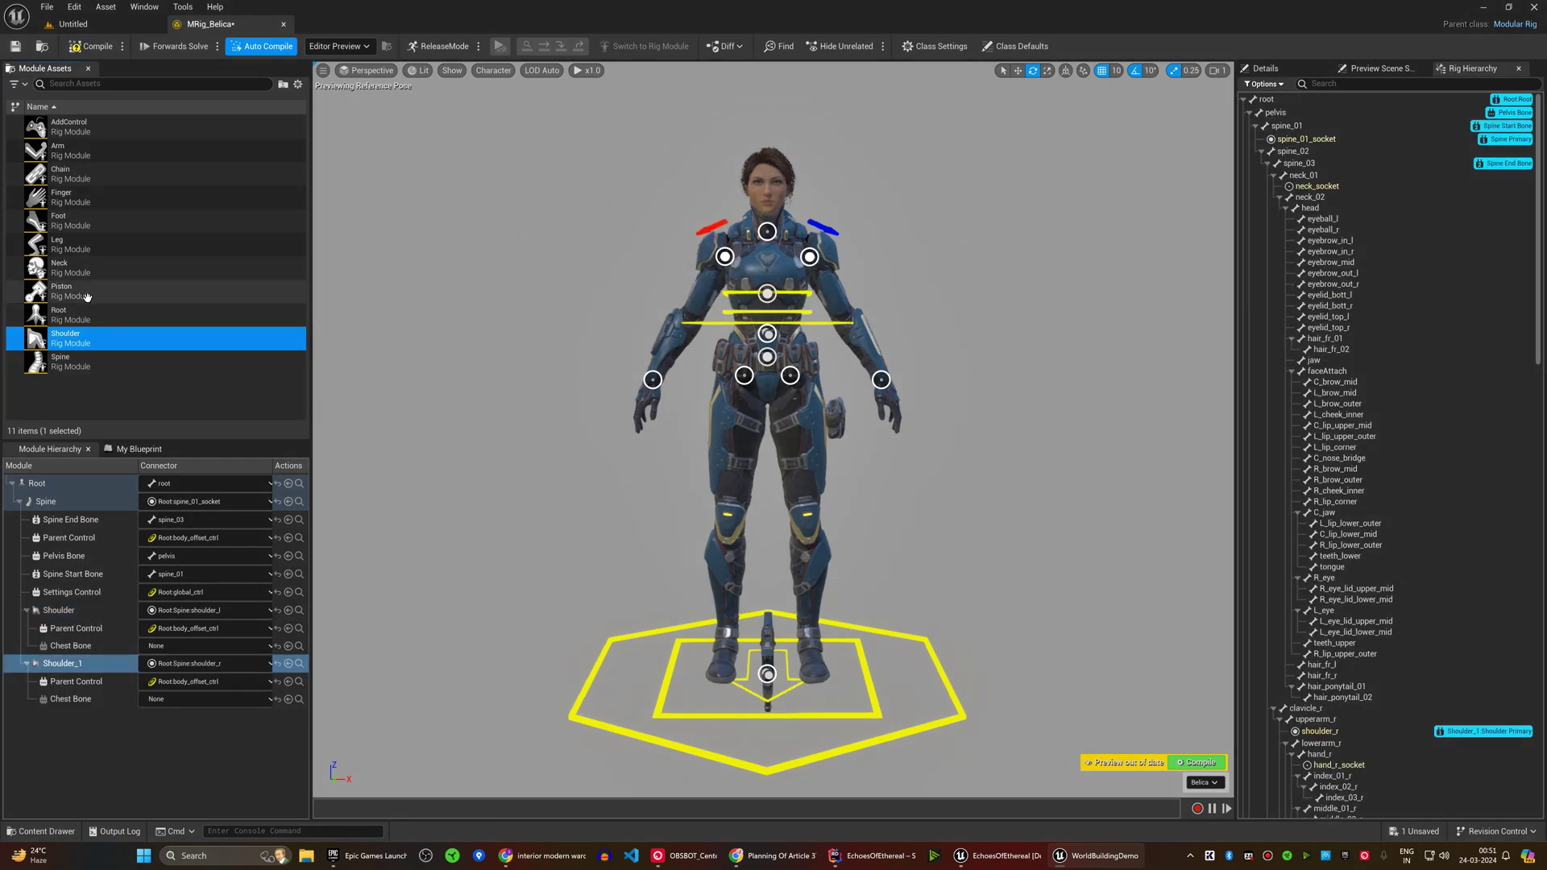
Step: Attach the Neck module to neck_socket and Leg modules to thigh_l_socket and thigh_r_socket
click(58, 265)
drag(399, 255, 766, 232)
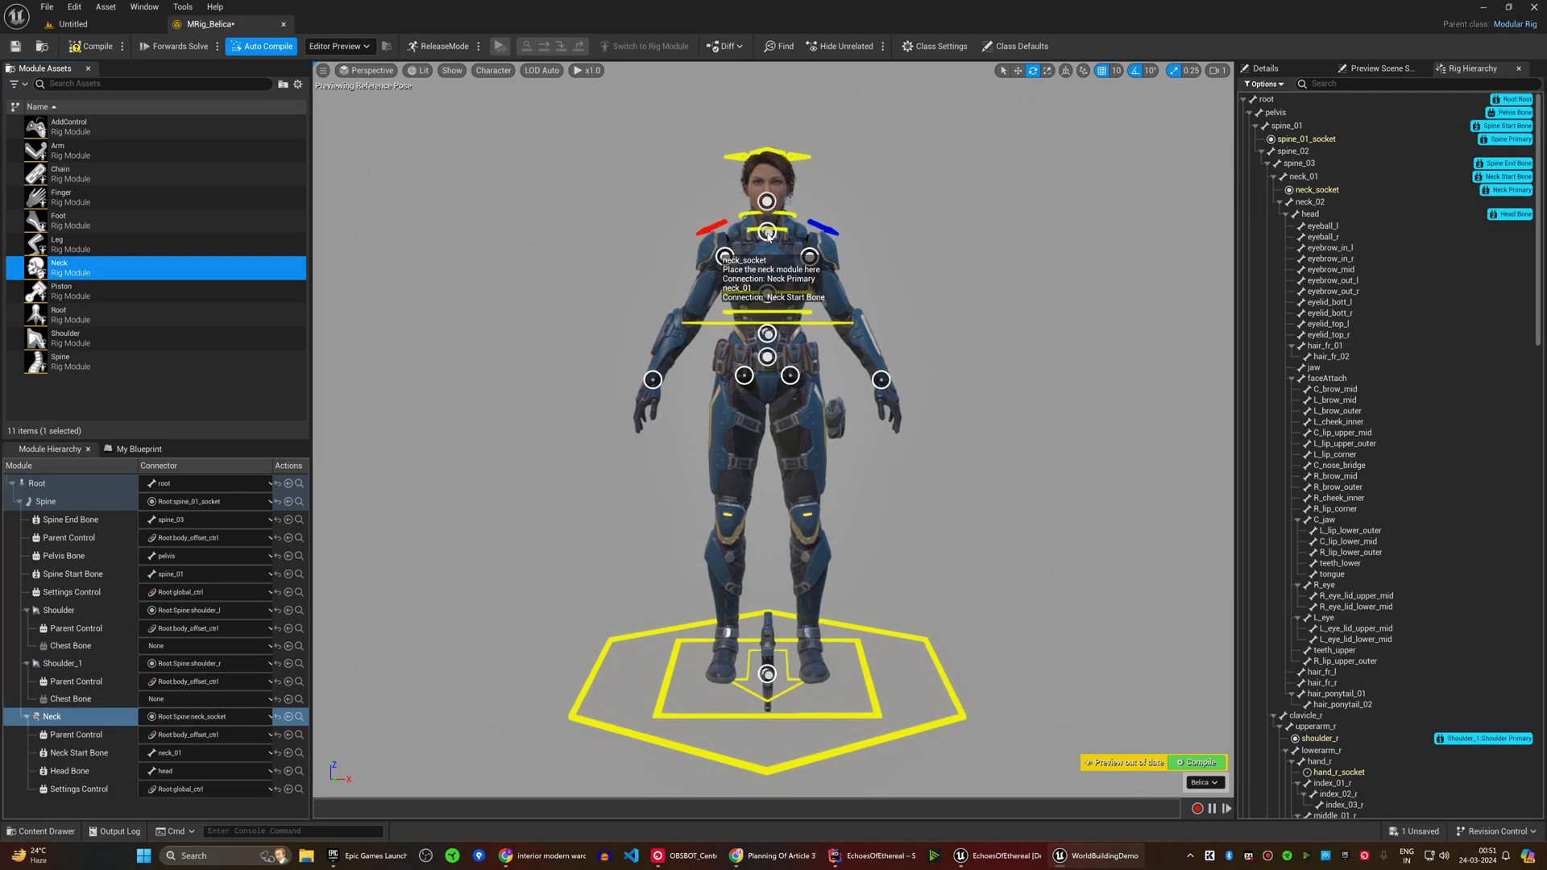
click(73, 240)
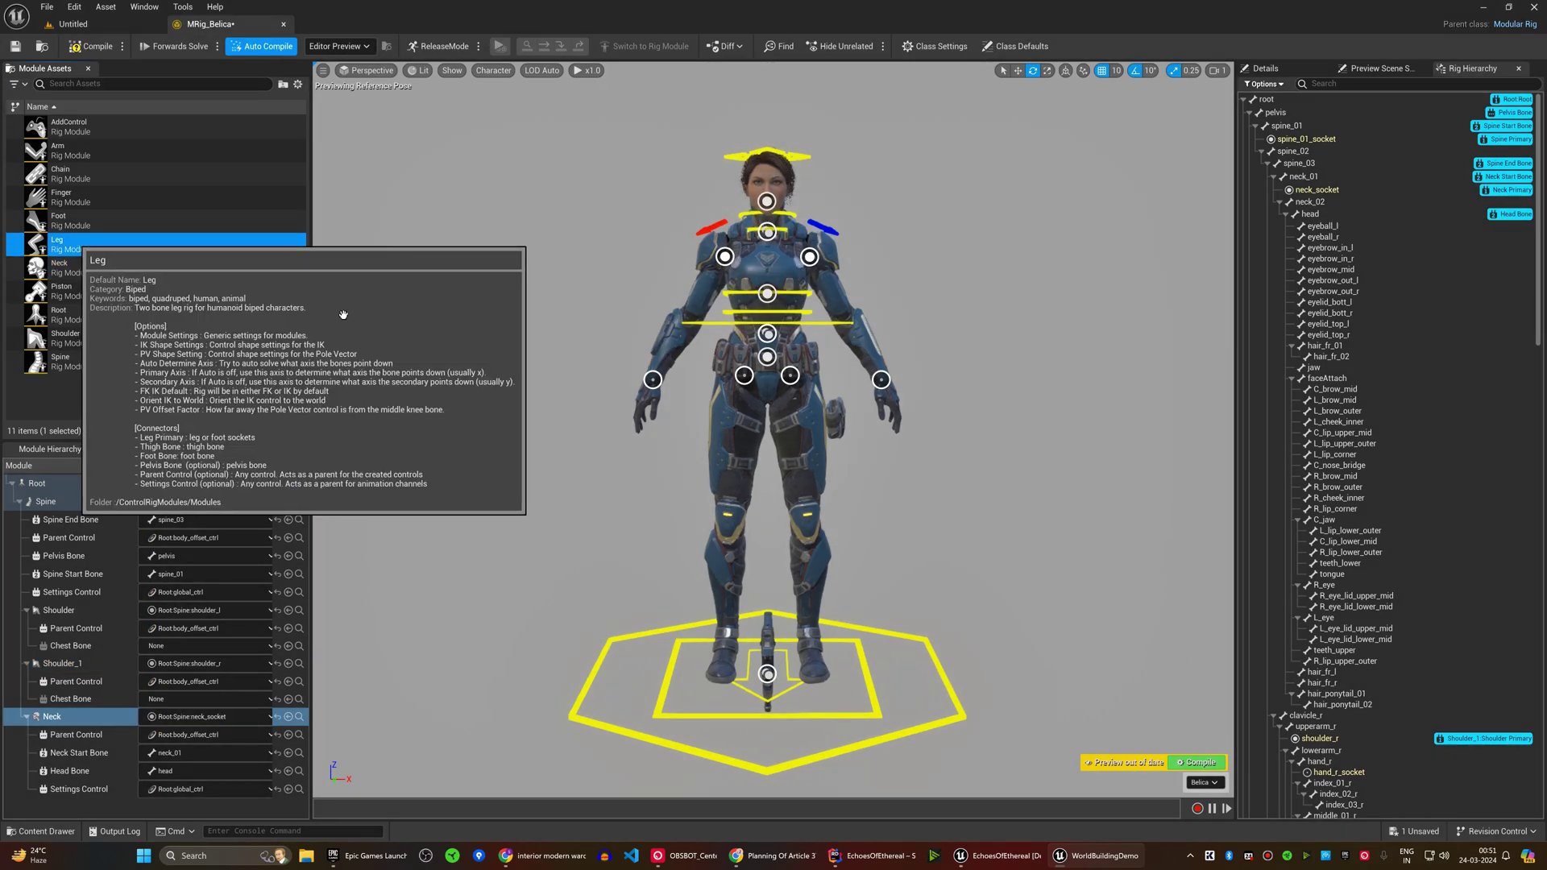
drag(814, 399, 791, 376)
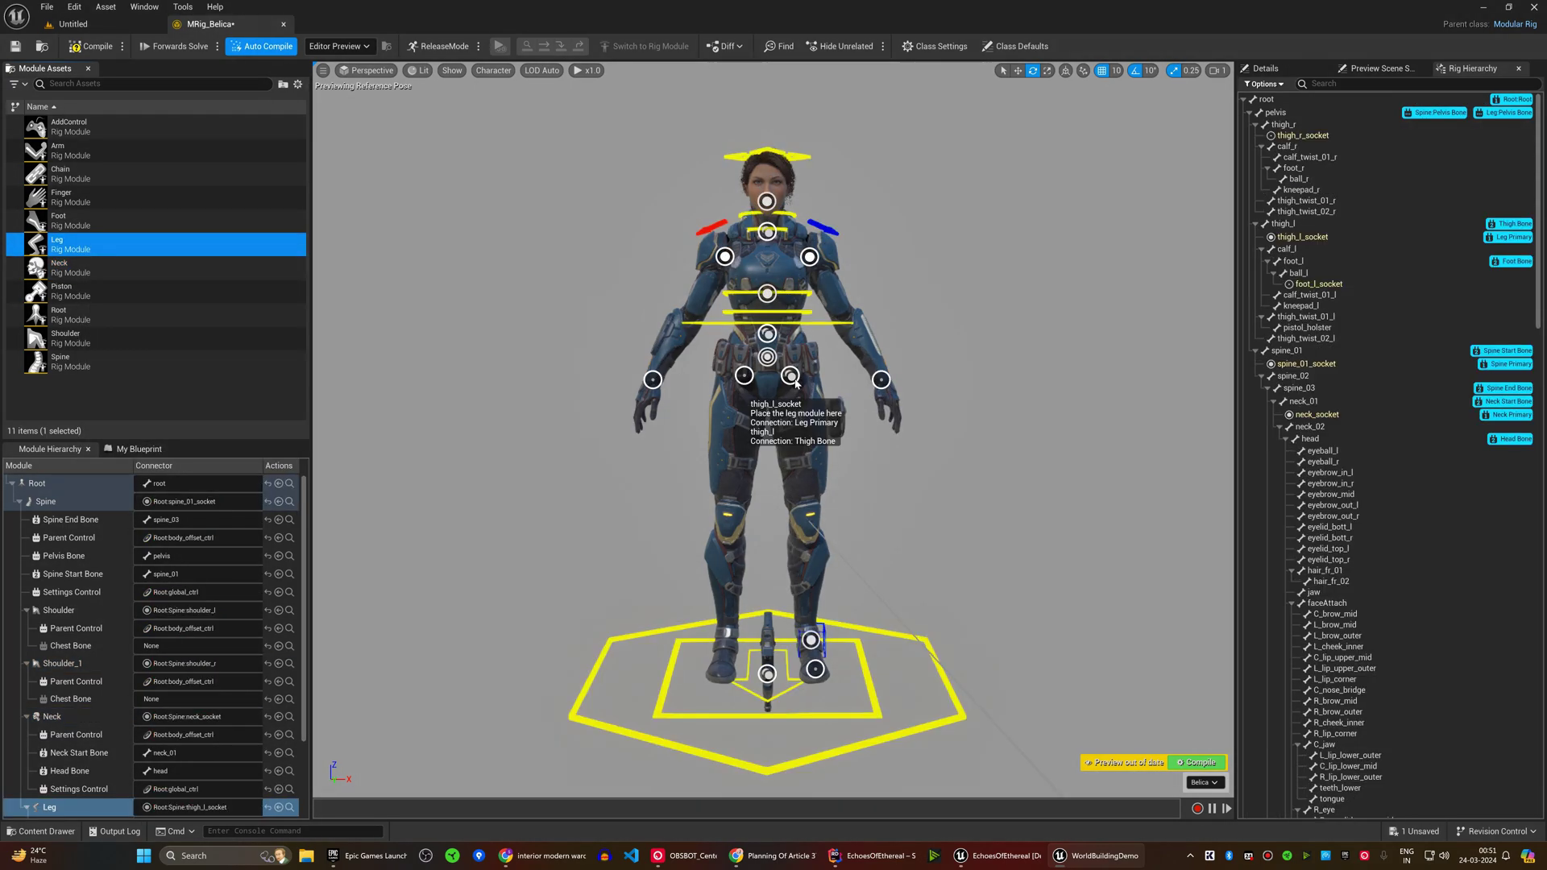
drag(130, 248, 744, 376)
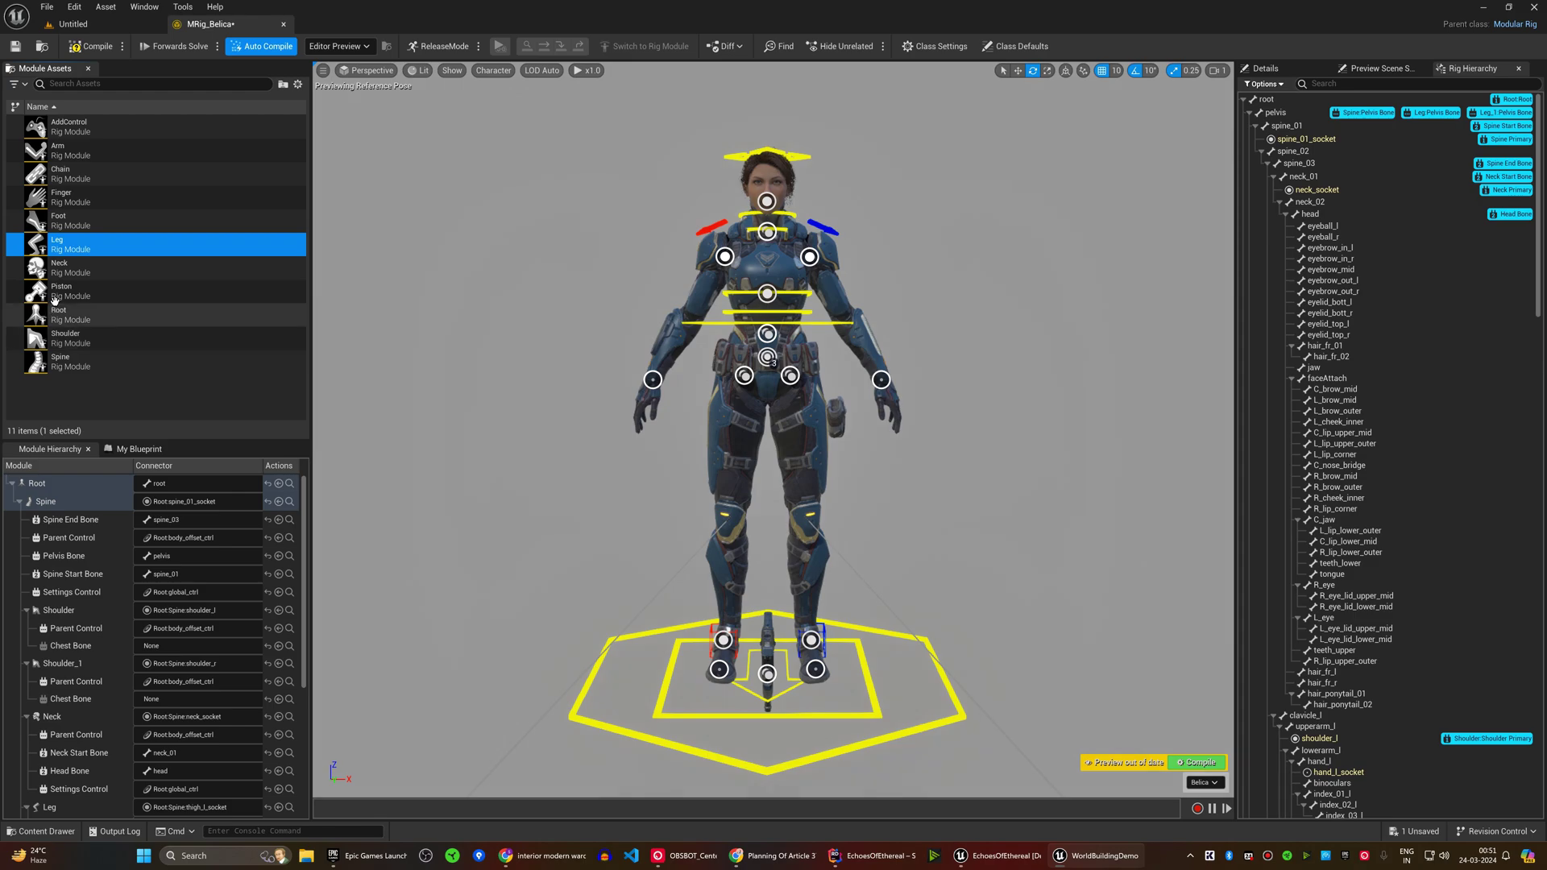
Step: Attach Arm modules to both hand sockets and place Foot modules on both feet
mouse_move(61, 150)
mouse_down()
mouse_move(882, 363)
mouse_move(881, 379)
mouse_up()
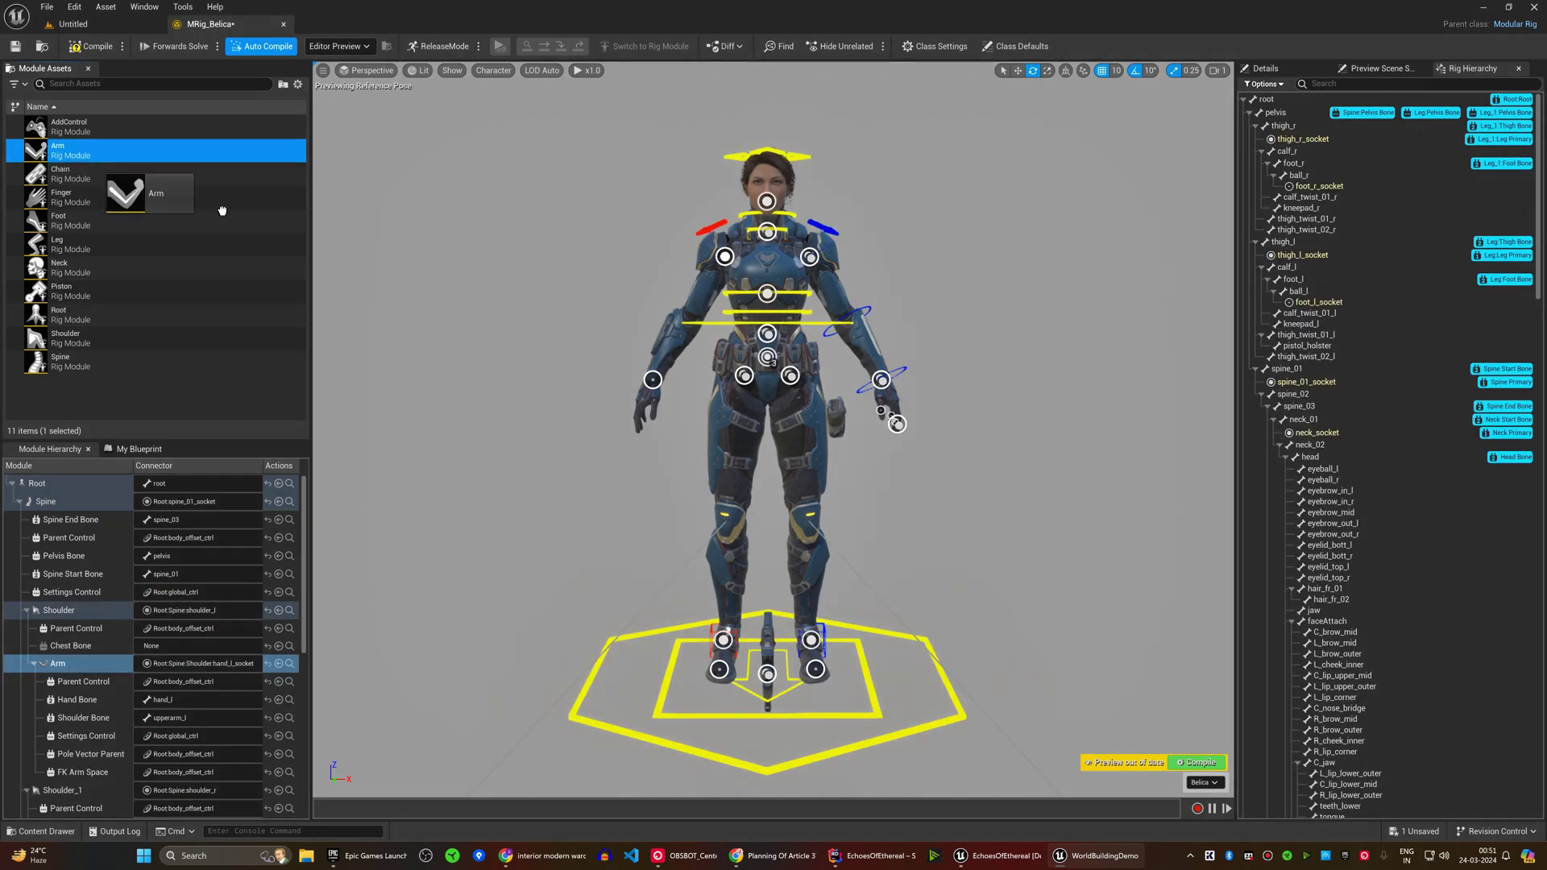
drag(221, 211, 652, 381)
click(157, 219)
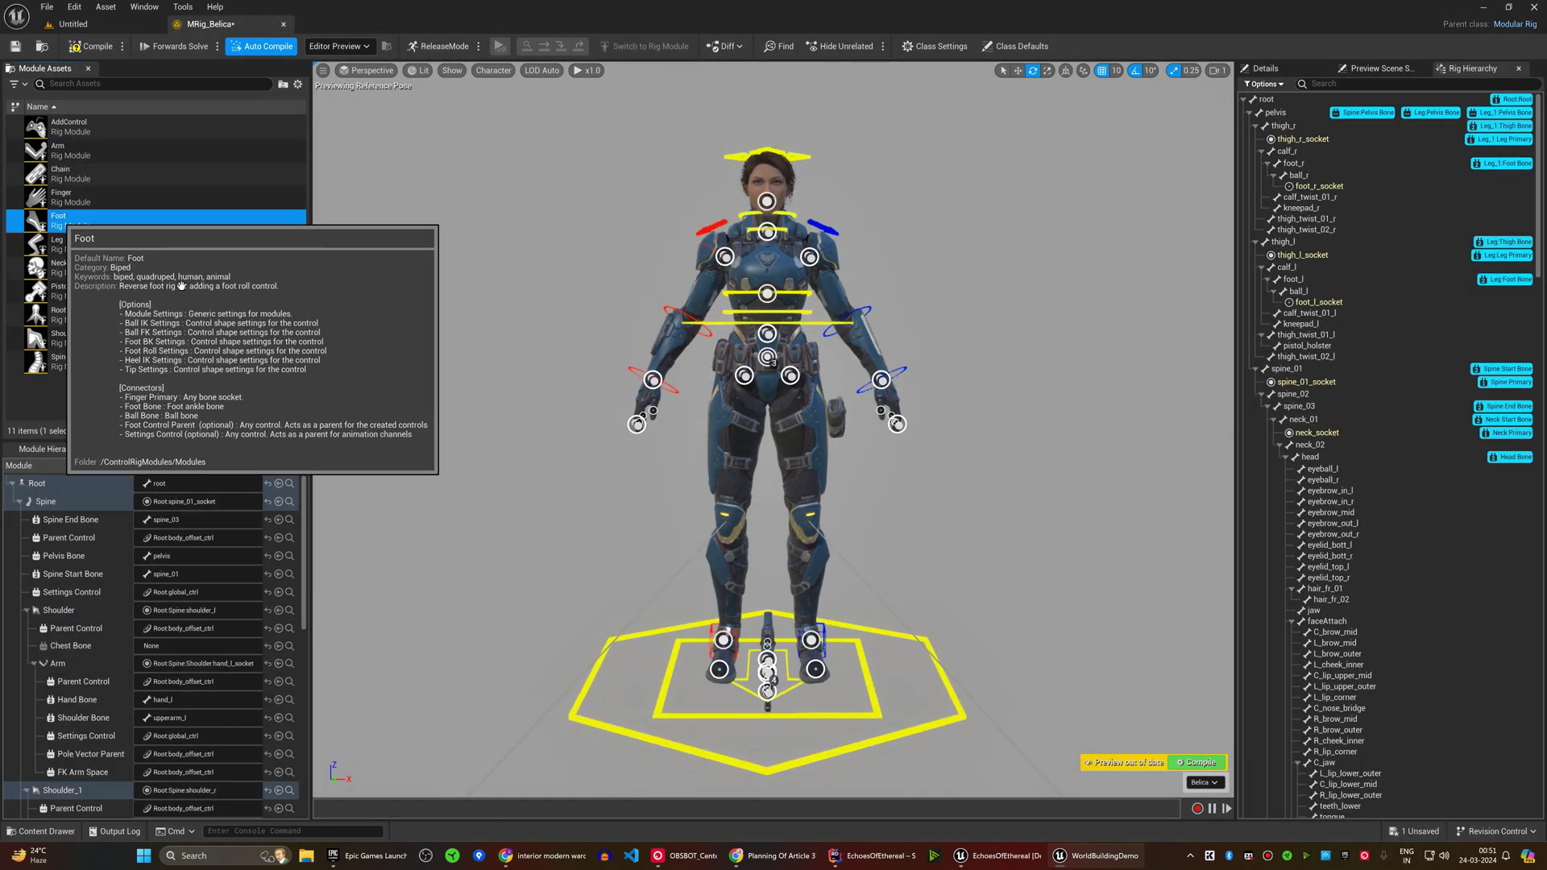
drag(158, 219, 827, 638)
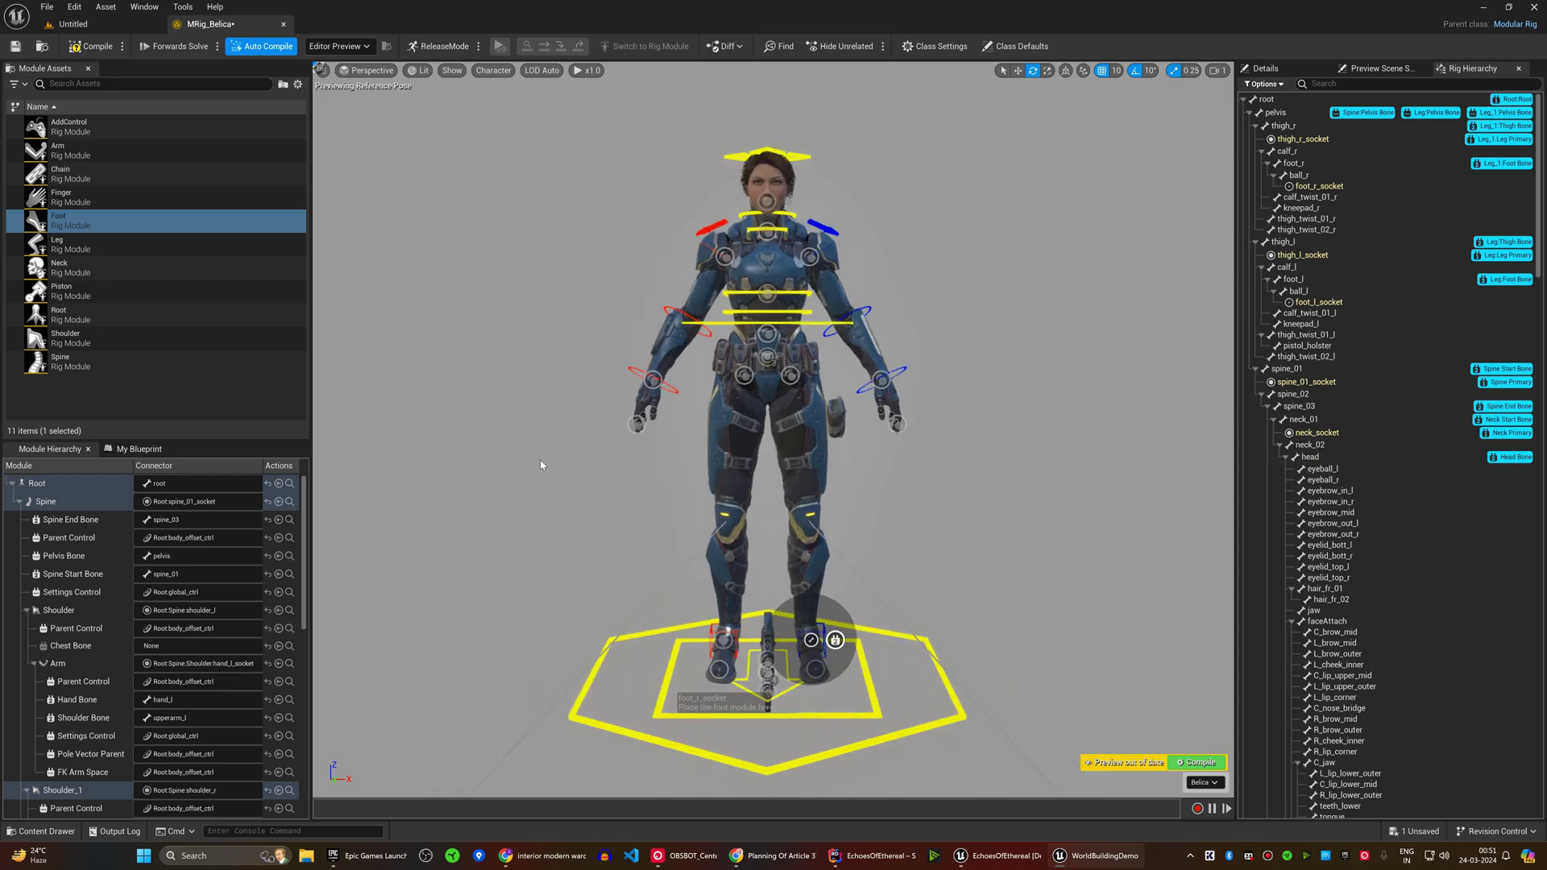
mouse_move(61, 219)
mouse_down()
mouse_move(814, 652)
mouse_move(817, 677)
mouse_up()
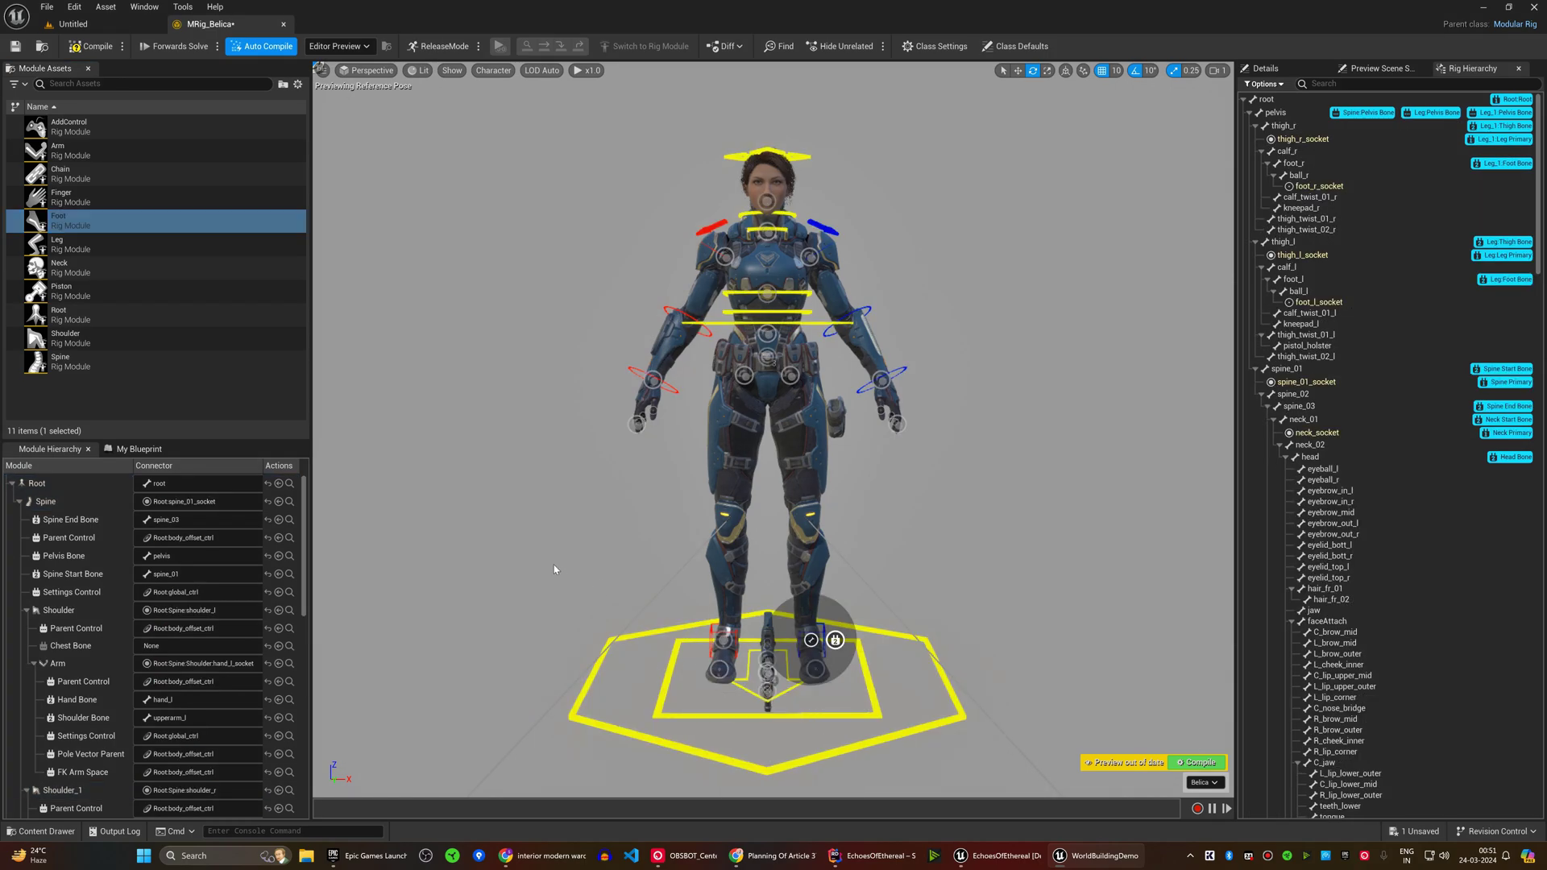
scroll(119, 659, down, 10)
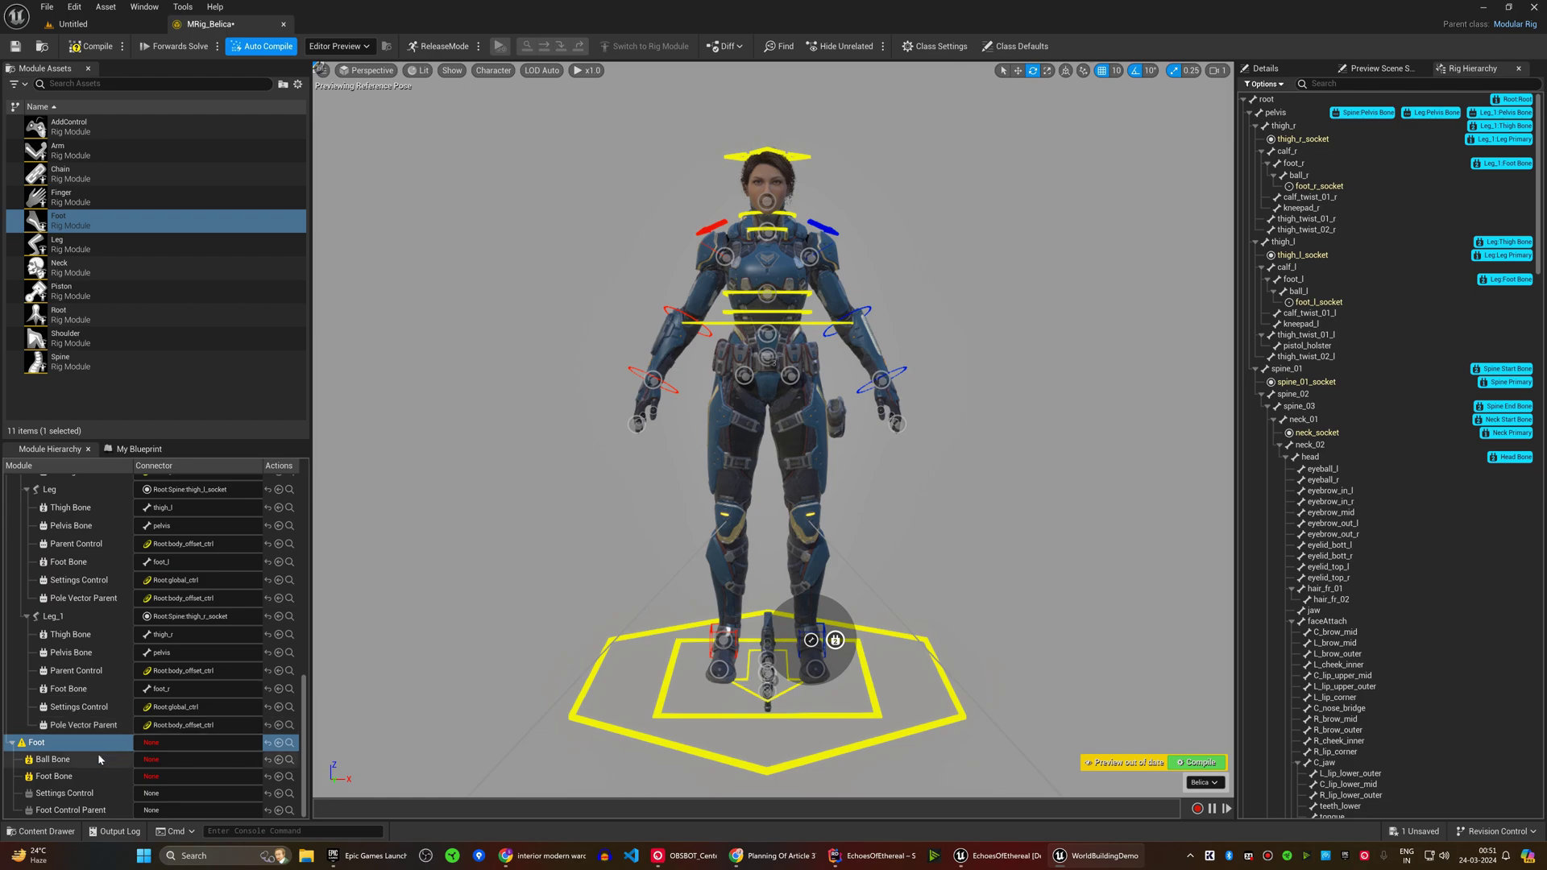
Step: Delete the unconnected Foot module, attach Foot modules to foot_l_socket and foot_r_socket, and raise foot_l_ctrl to test
right_click(61, 744)
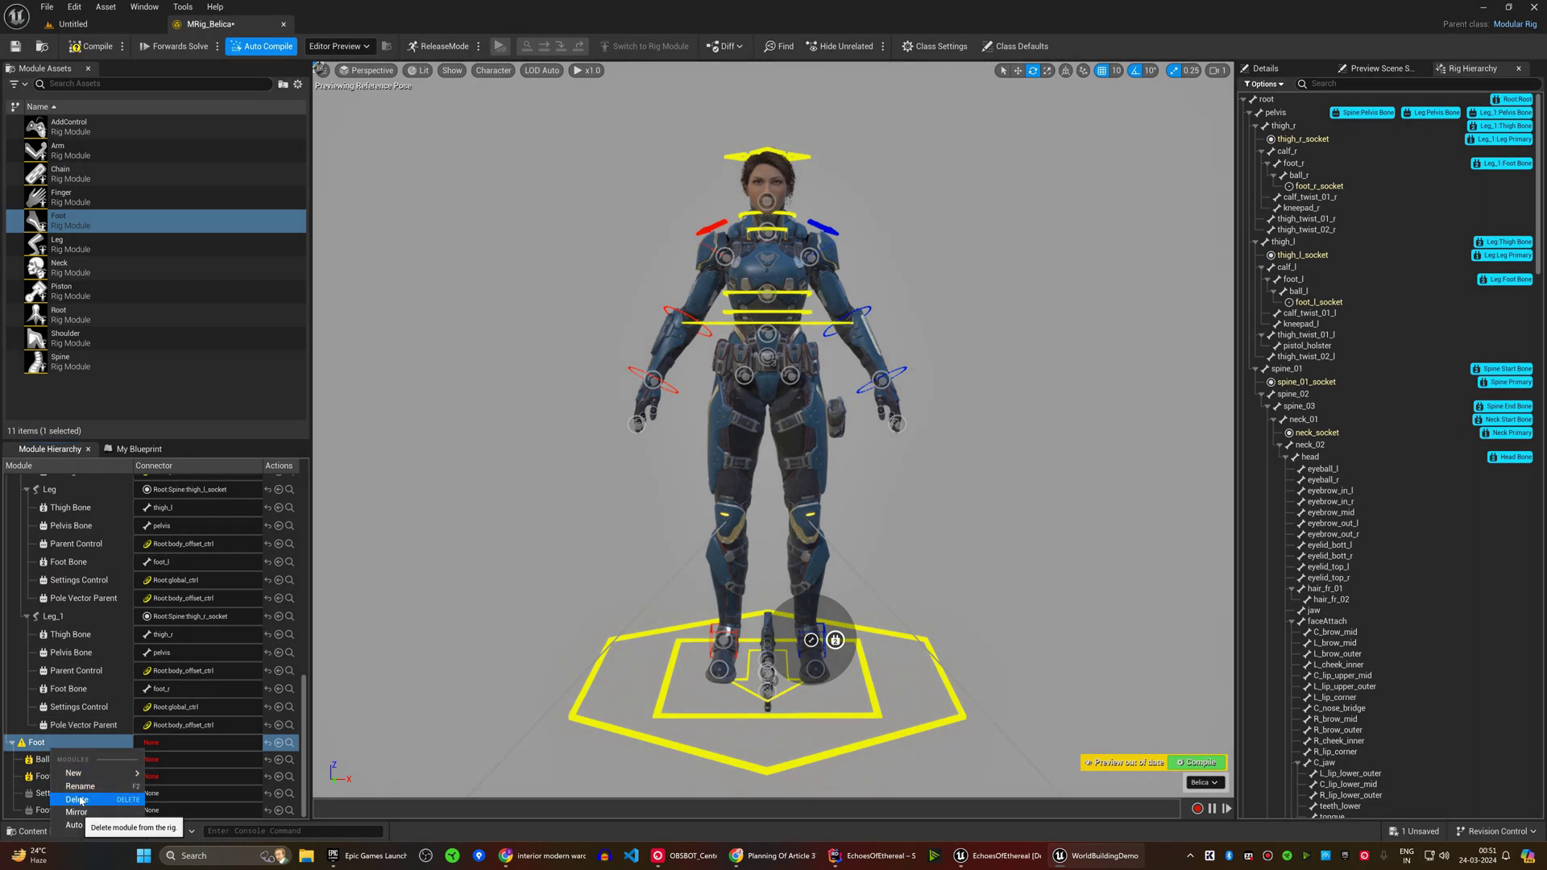
click(77, 799)
mouse_move(59, 220)
mouse_down()
mouse_move(822, 679)
mouse_move(766, 690)
mouse_up()
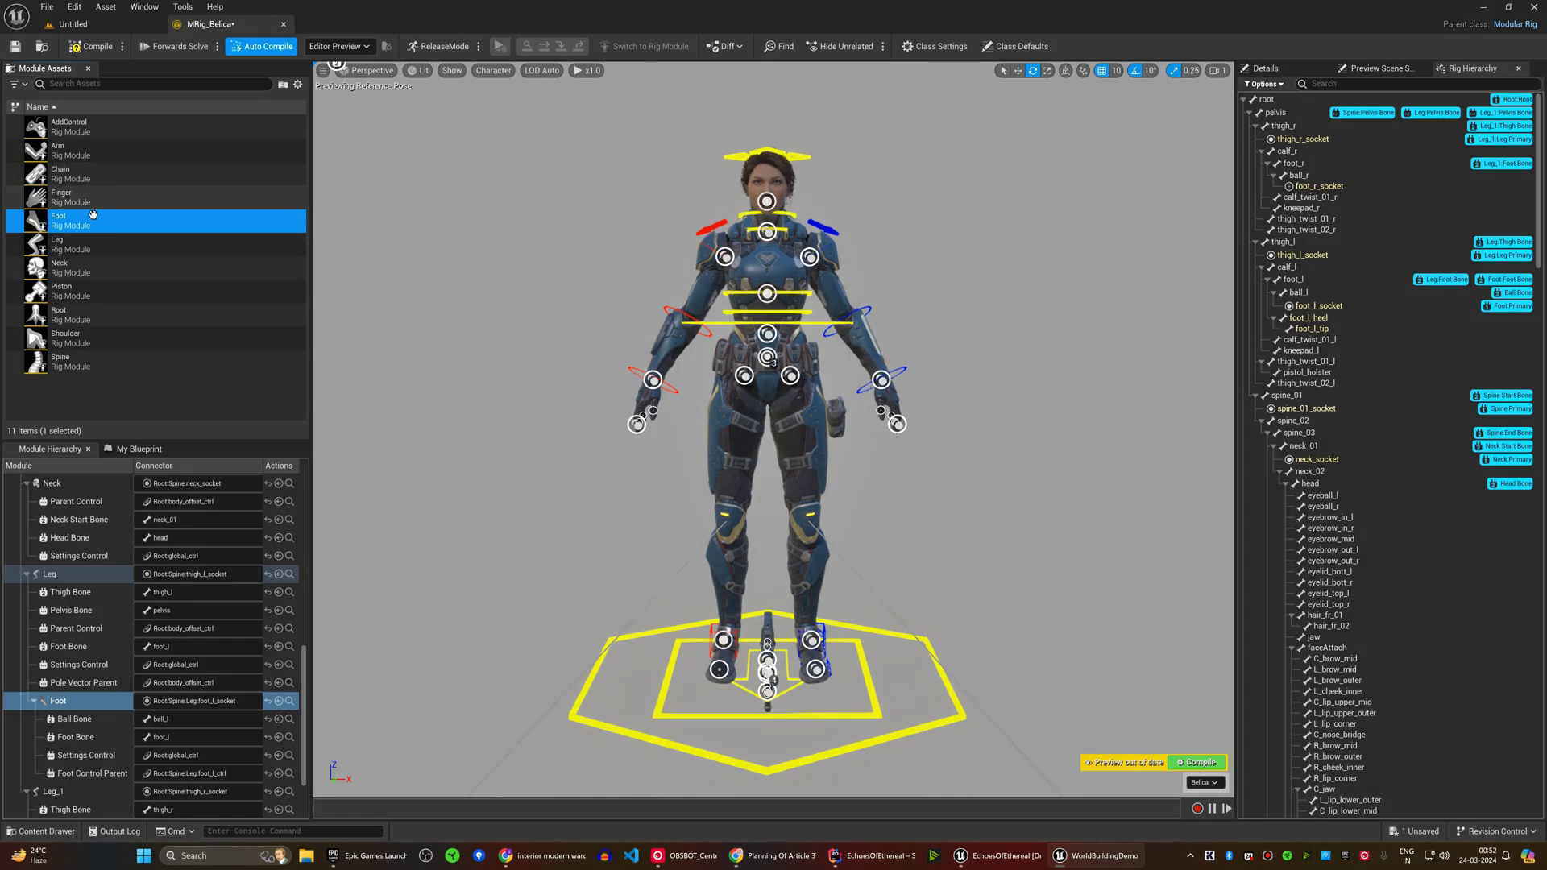
drag(456, 516, 718, 668)
scroll(131, 661, down, 3)
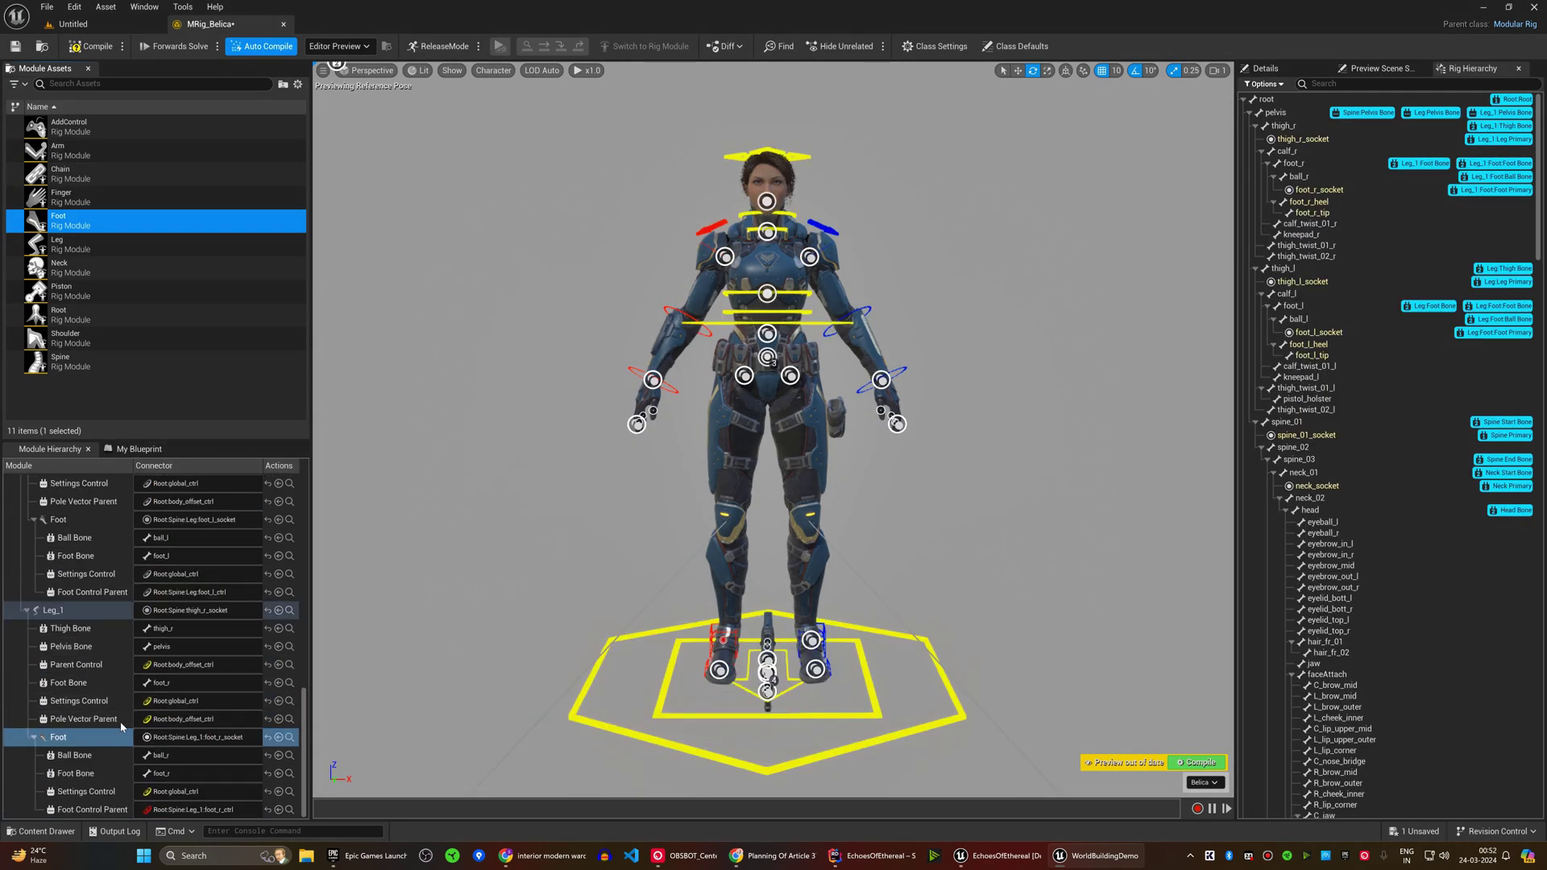
scroll(123, 696, up, 5)
scroll(101, 683, up, 5)
scroll(102, 683, up, 3)
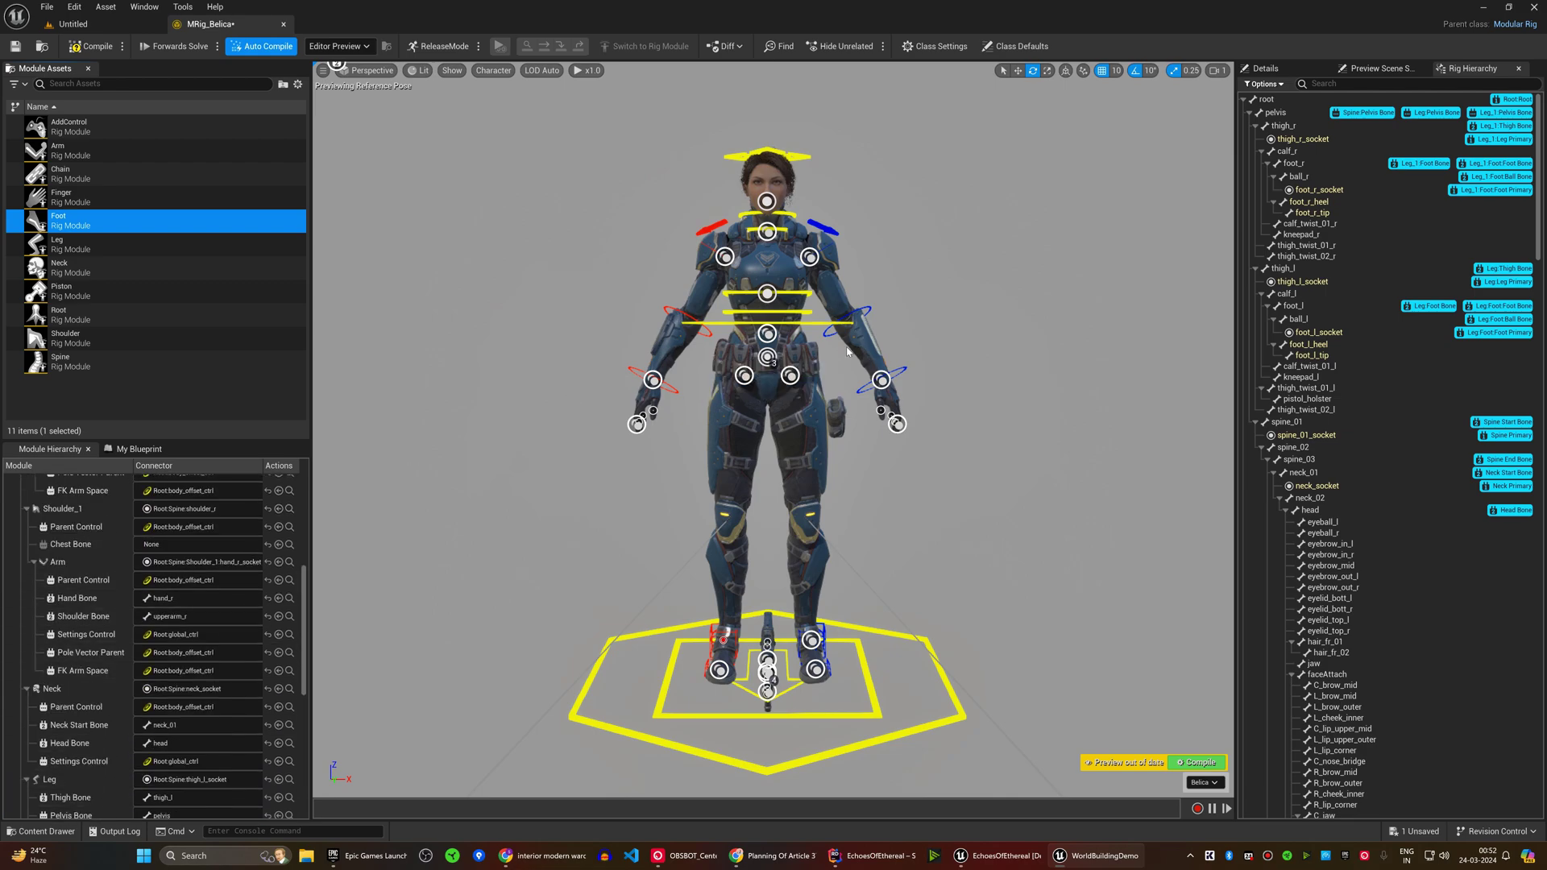
drag(809, 618, 763, 582)
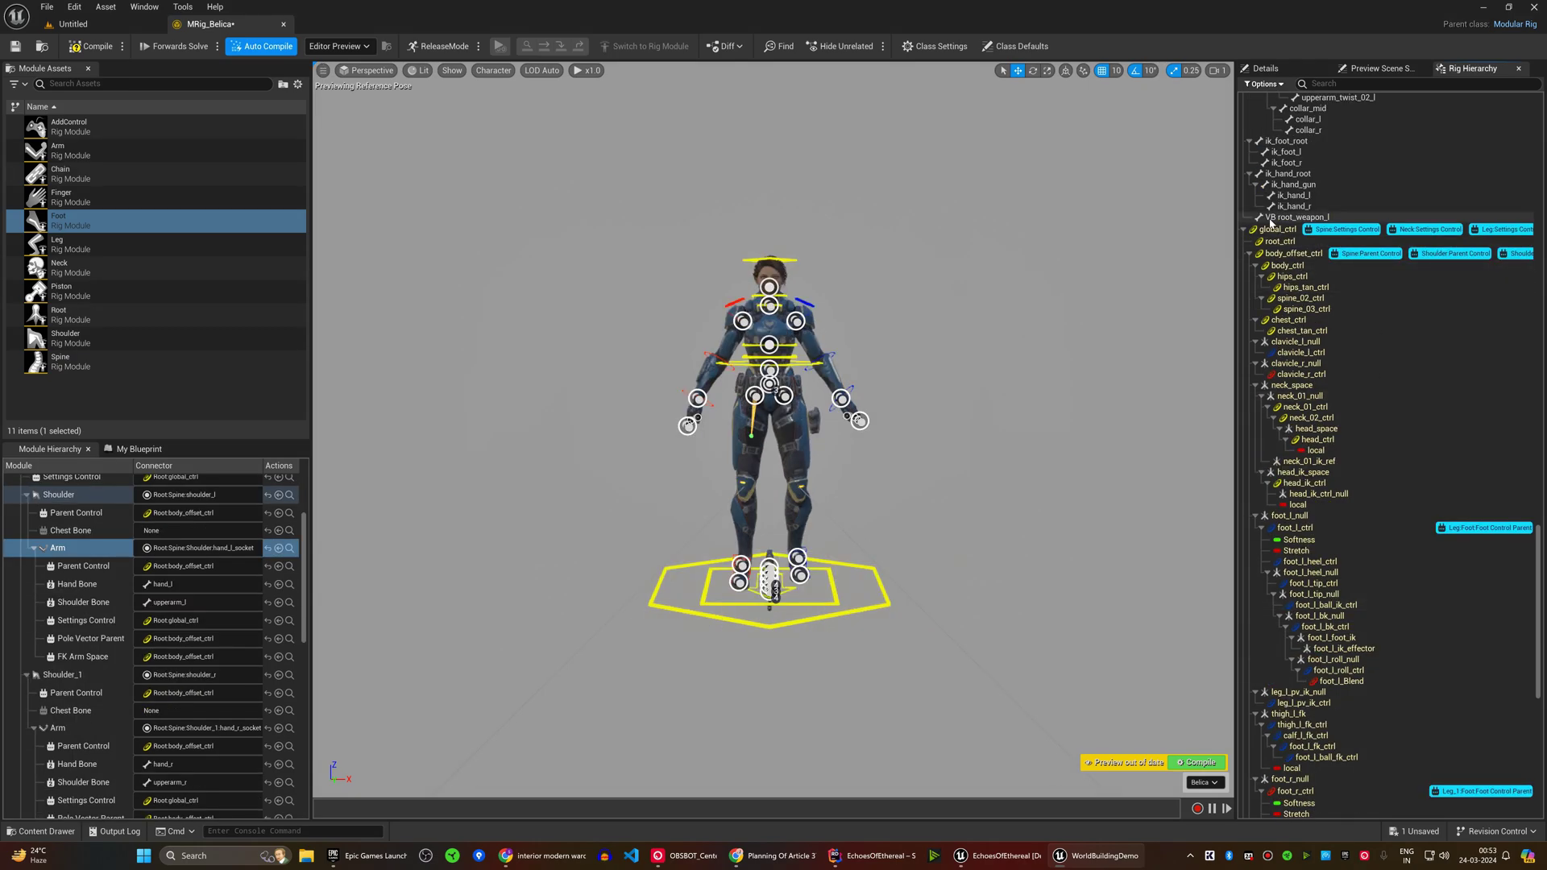
scroll(1304, 346, down, 2)
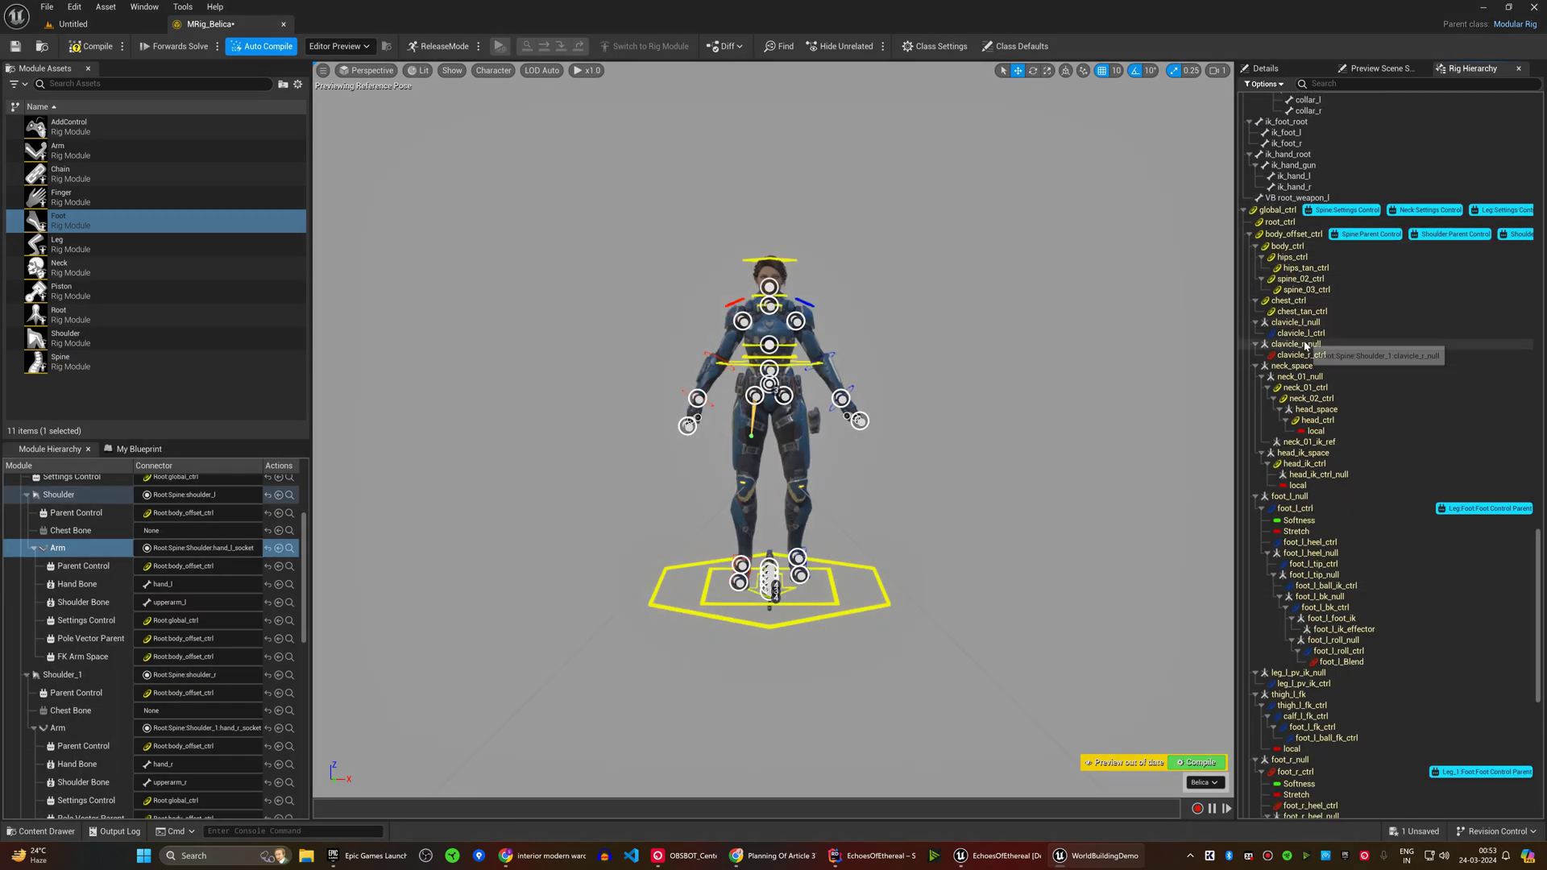
scroll(1305, 346, down, 1)
scroll(1317, 363, down, 2)
scroll(1341, 381, down, 1)
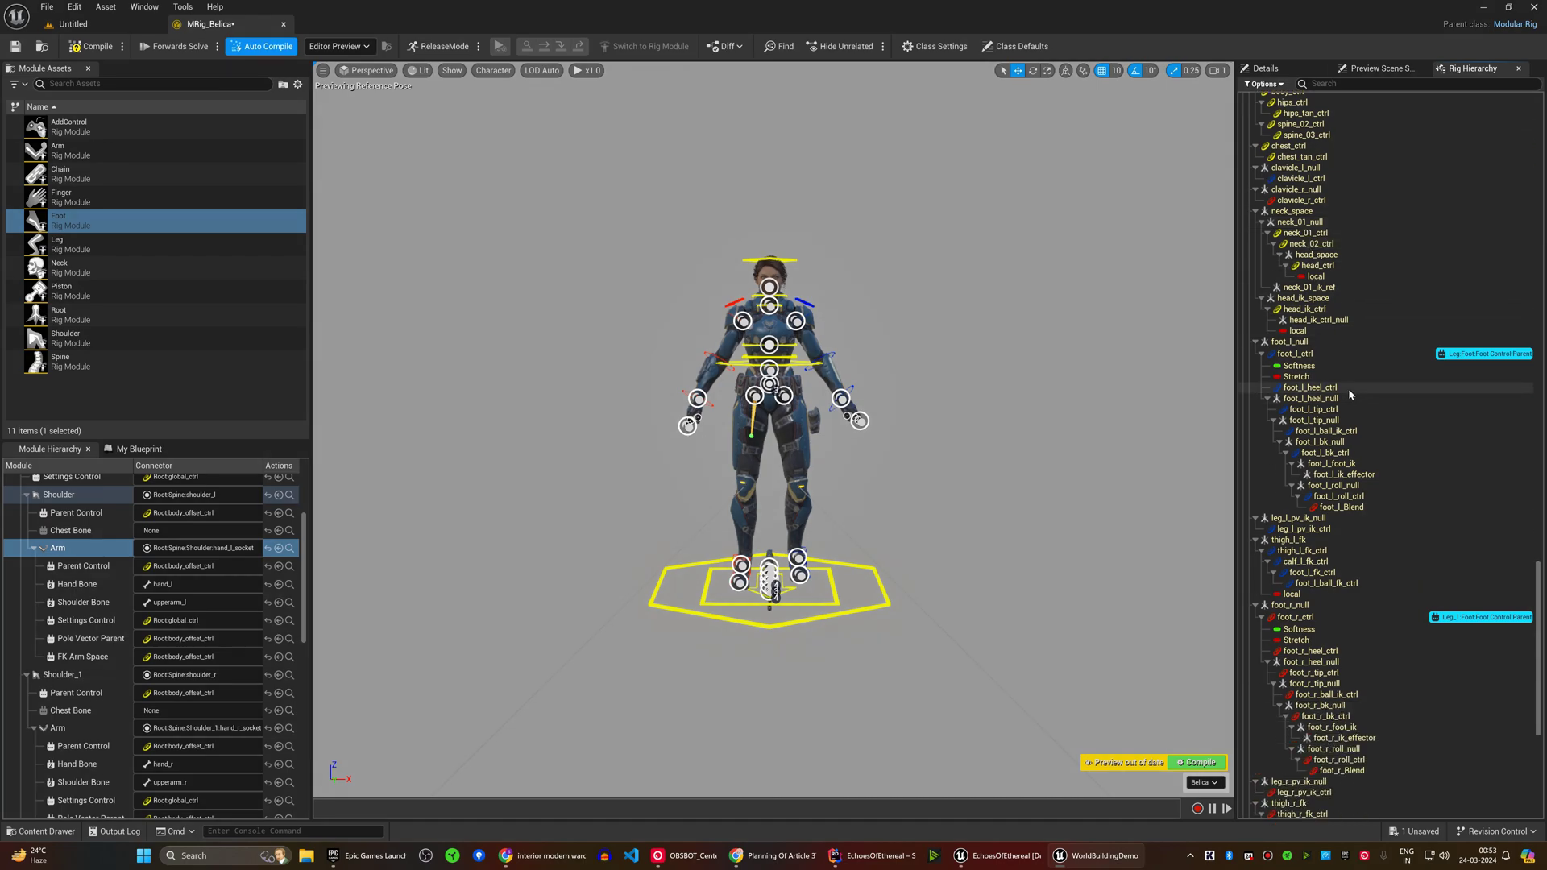
scroll(1348, 388, down, 1)
scroll(1330, 402, down, 3)
scroll(1354, 363, down, 2)
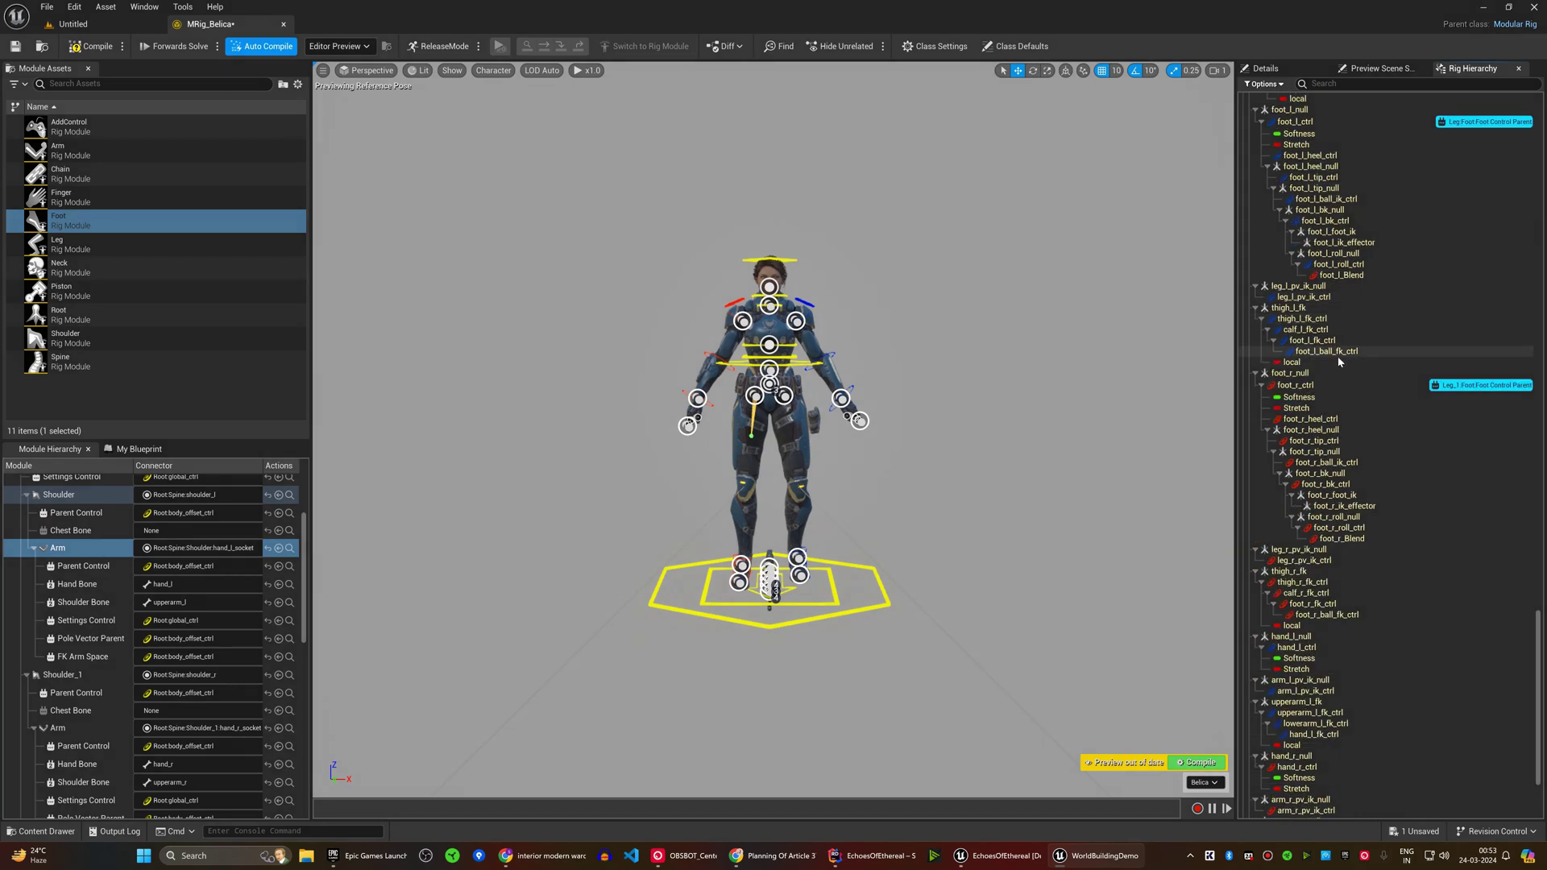
scroll(1390, 242, down, 3)
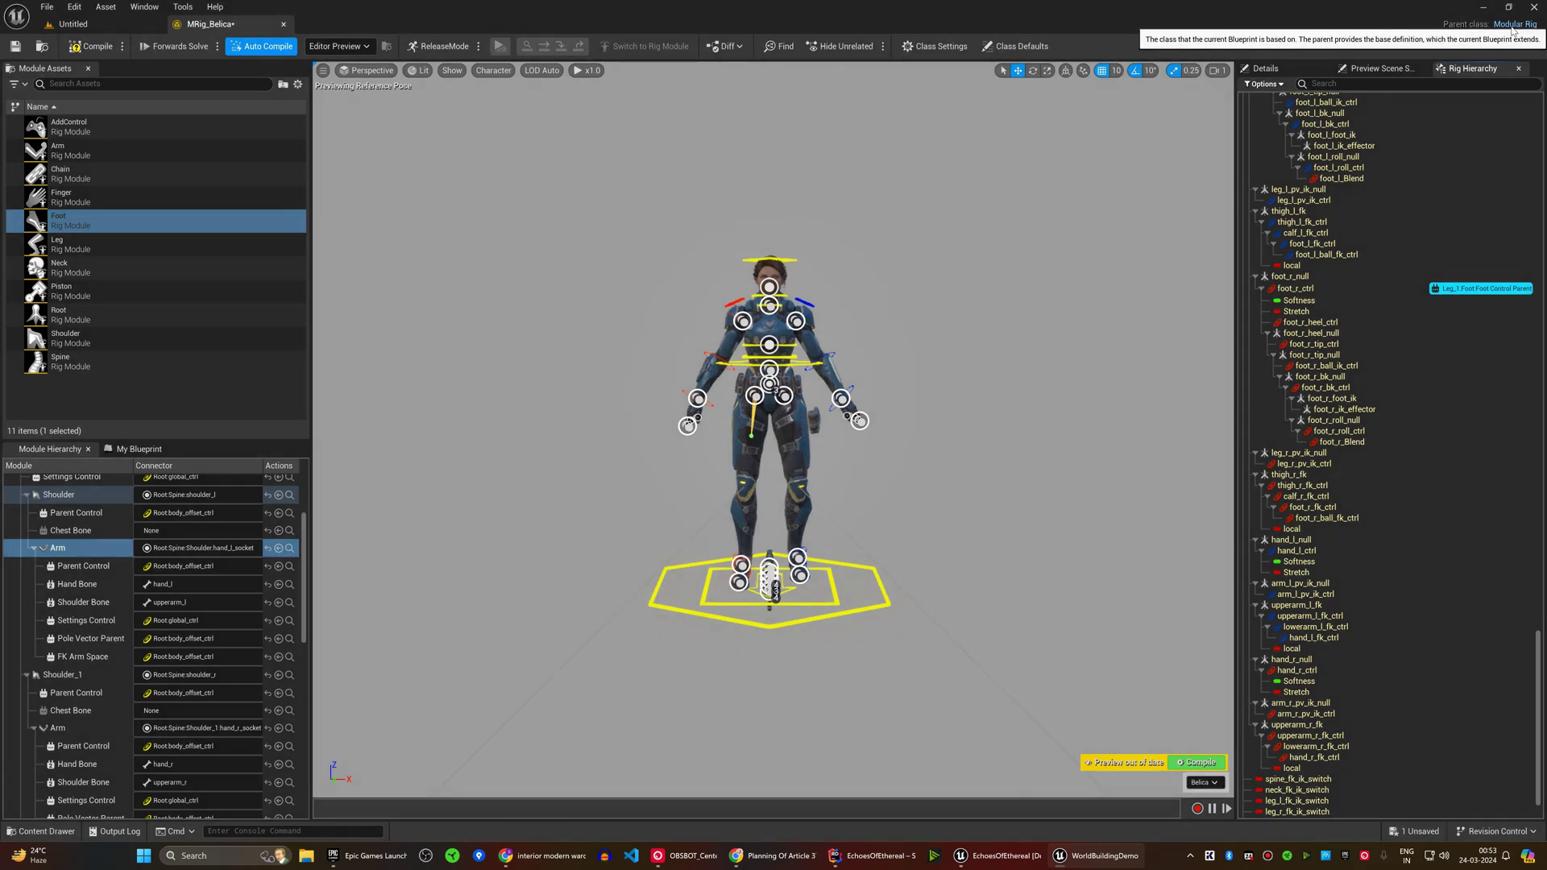
scroll(742, 224, up, 2)
scroll(742, 225, up, 3)
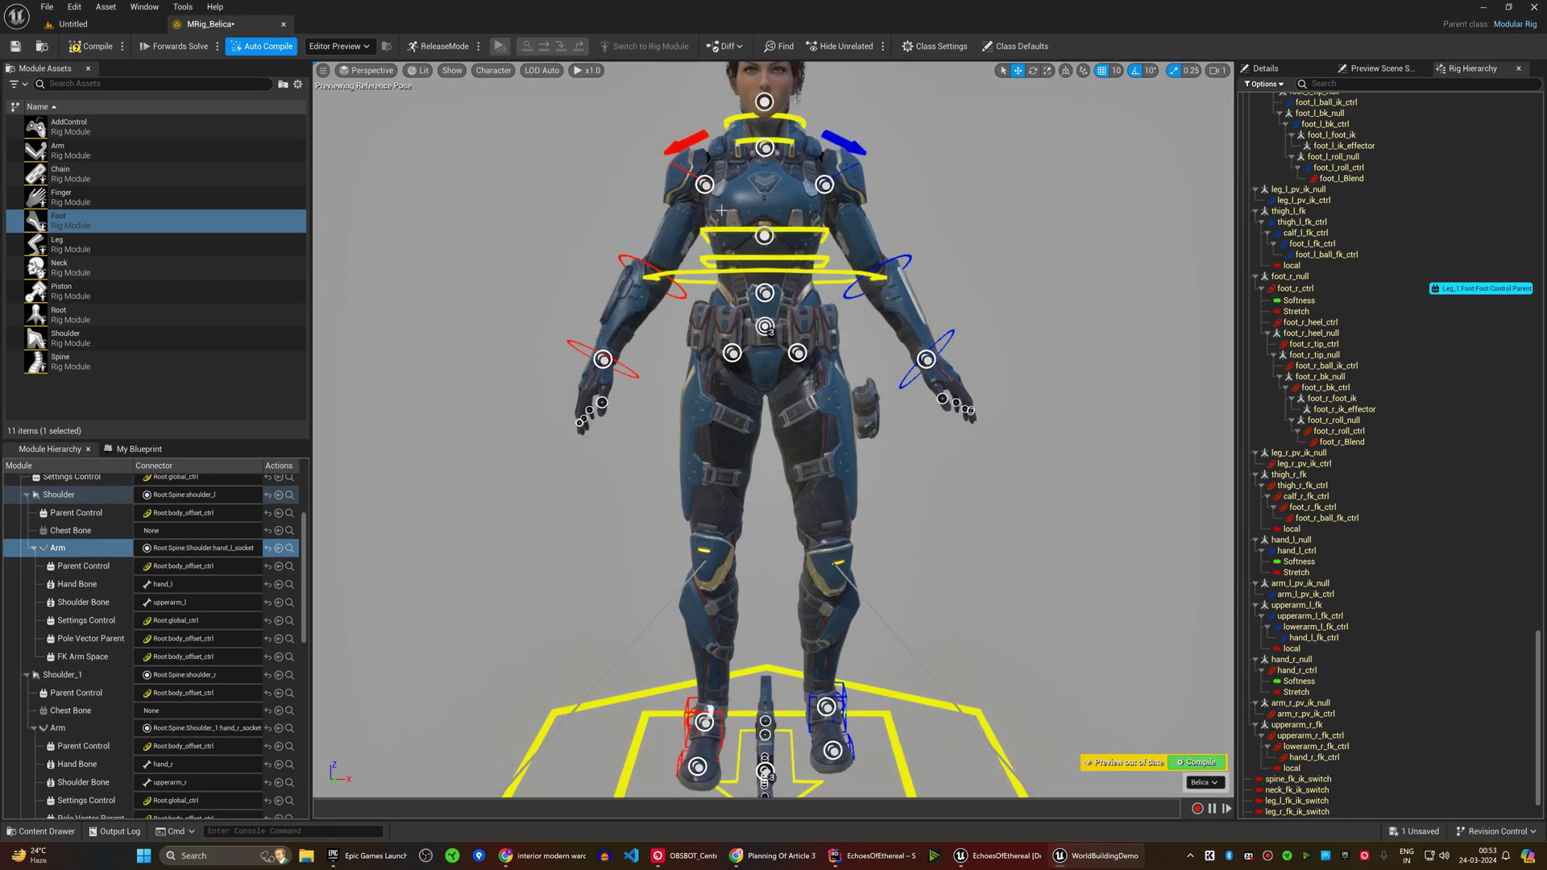
scroll(721, 211, down, 2)
scroll(714, 281, down, 2)
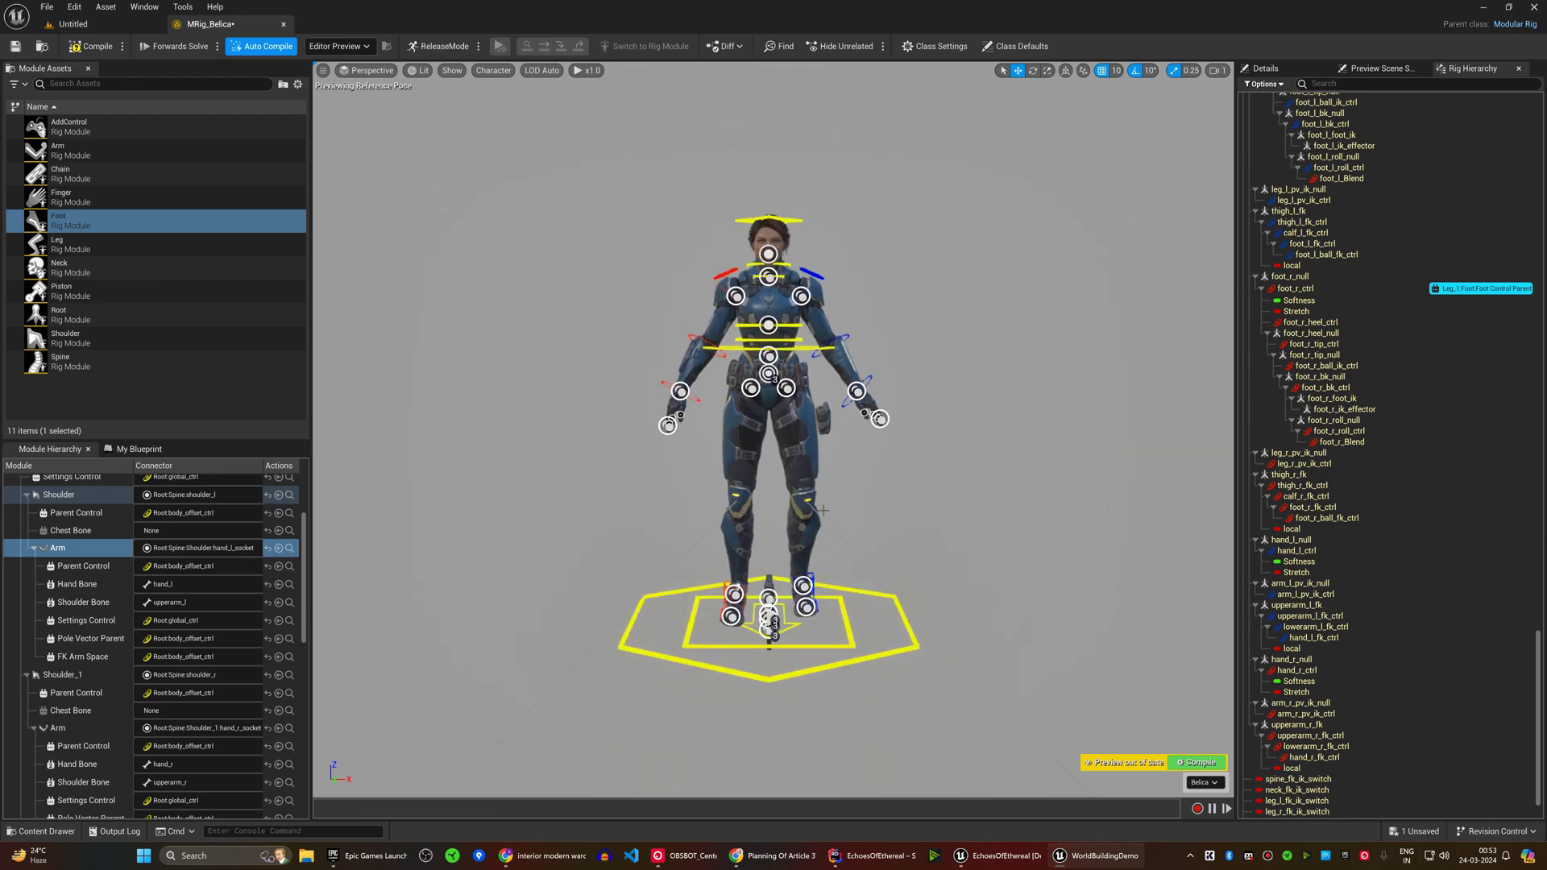
scroll(791, 507, up, 3)
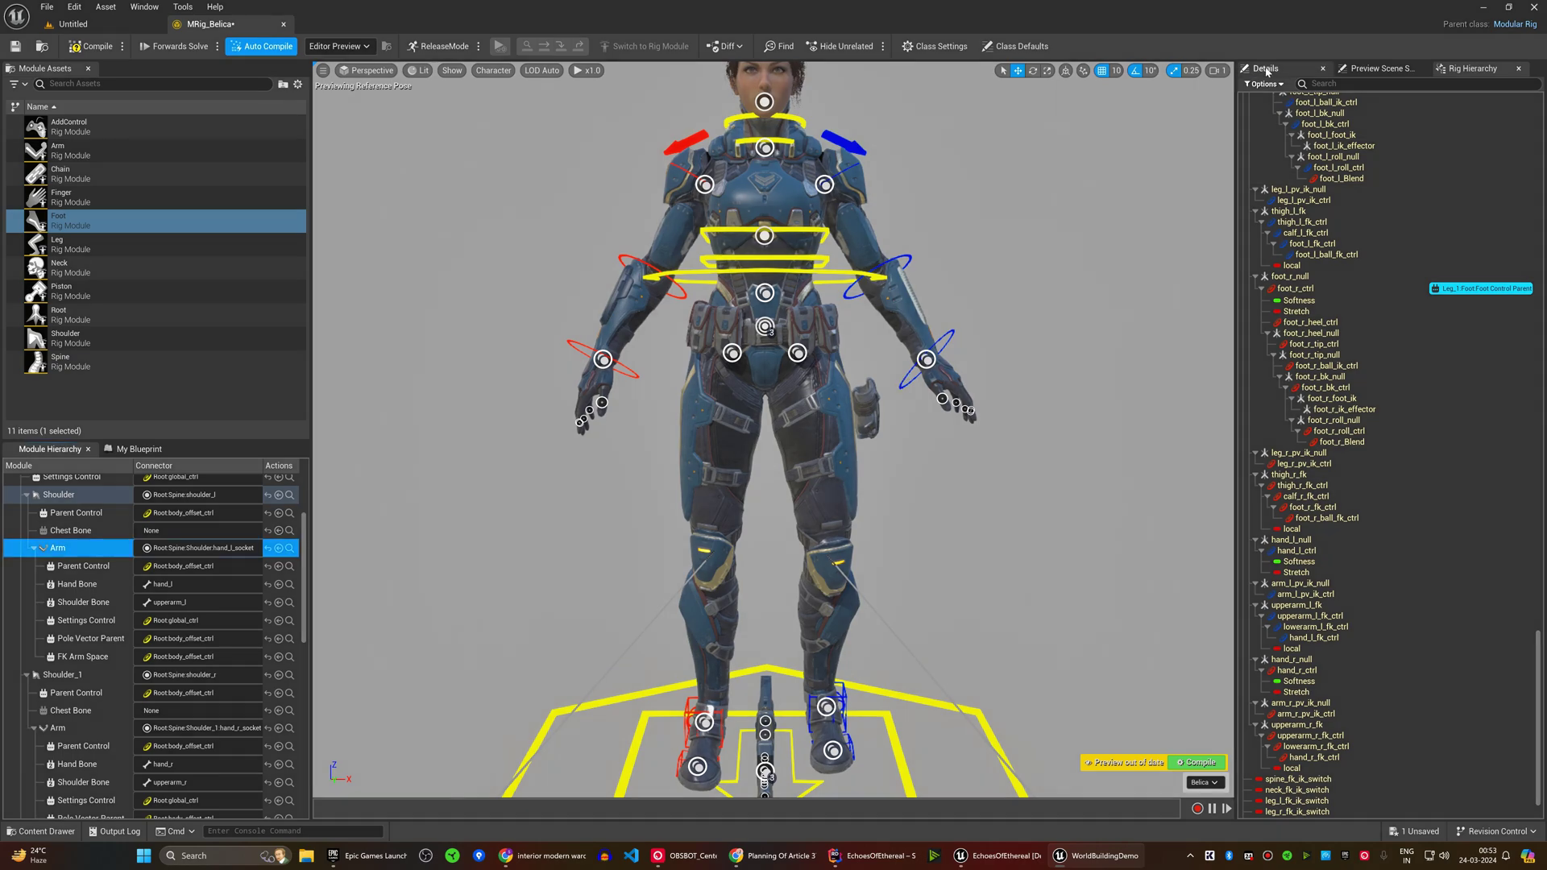
Step: Enable FK IK Default on both Arm modules and test-move the right hand IK control
click(1265, 68)
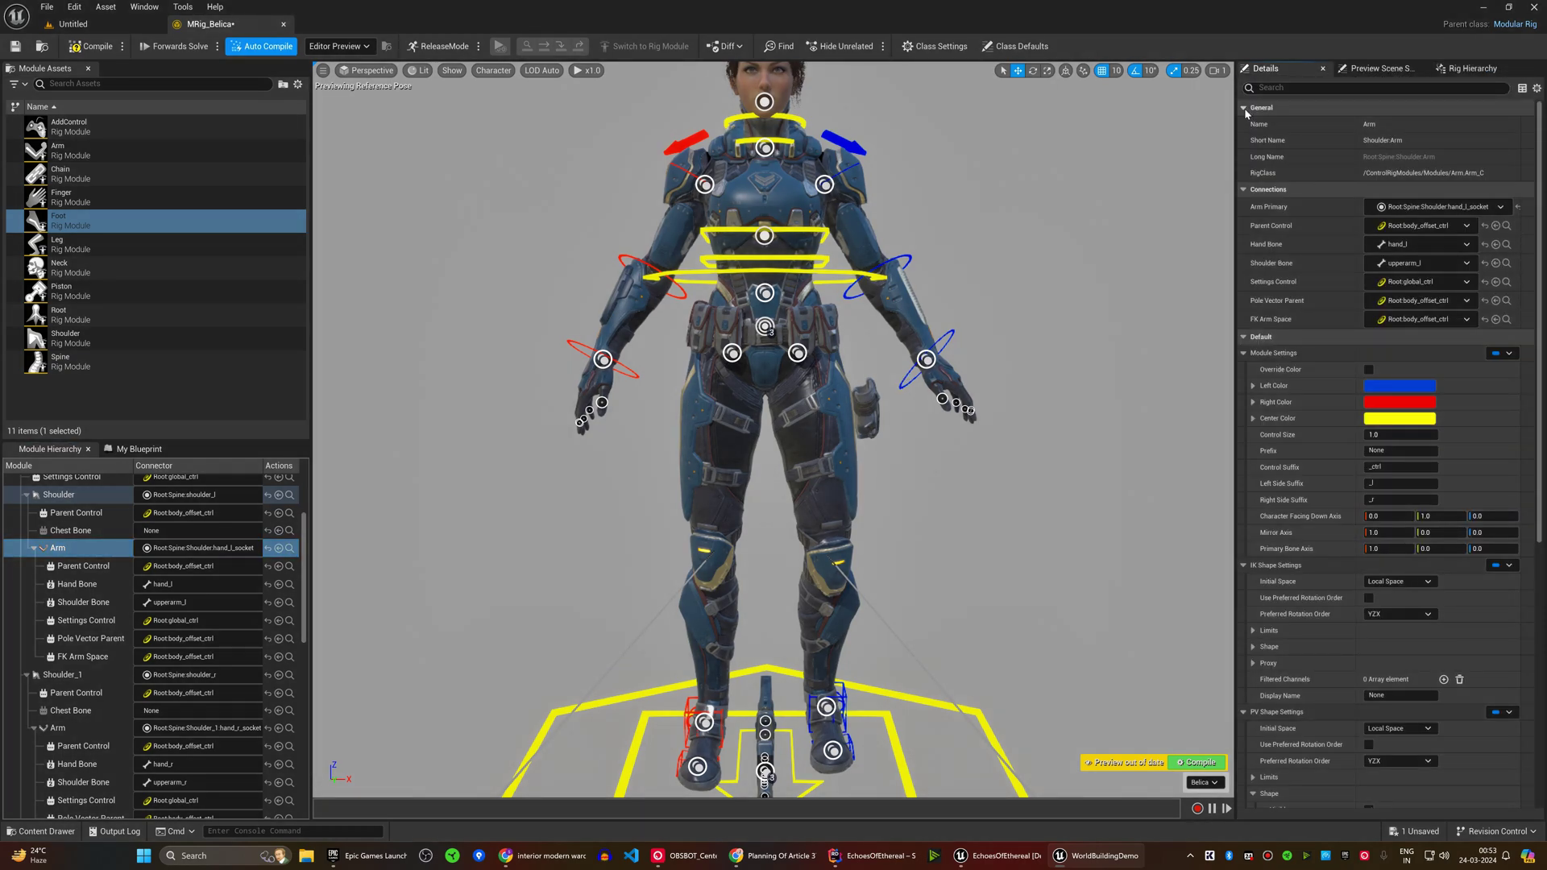
scroll(1301, 580, down, 2)
scroll(1301, 621, down, 3)
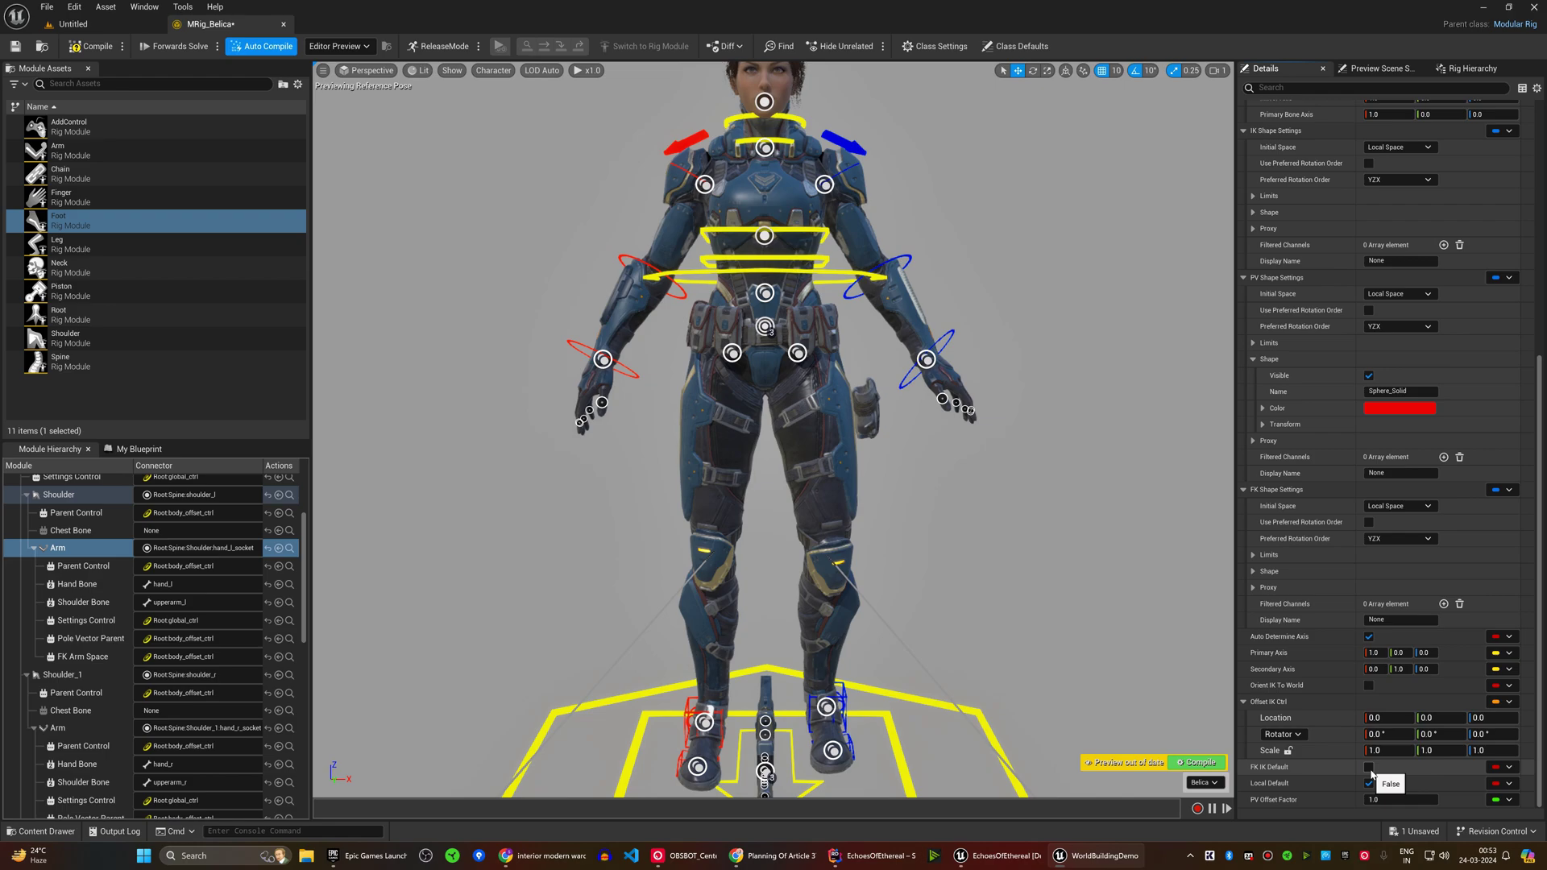
click(1369, 768)
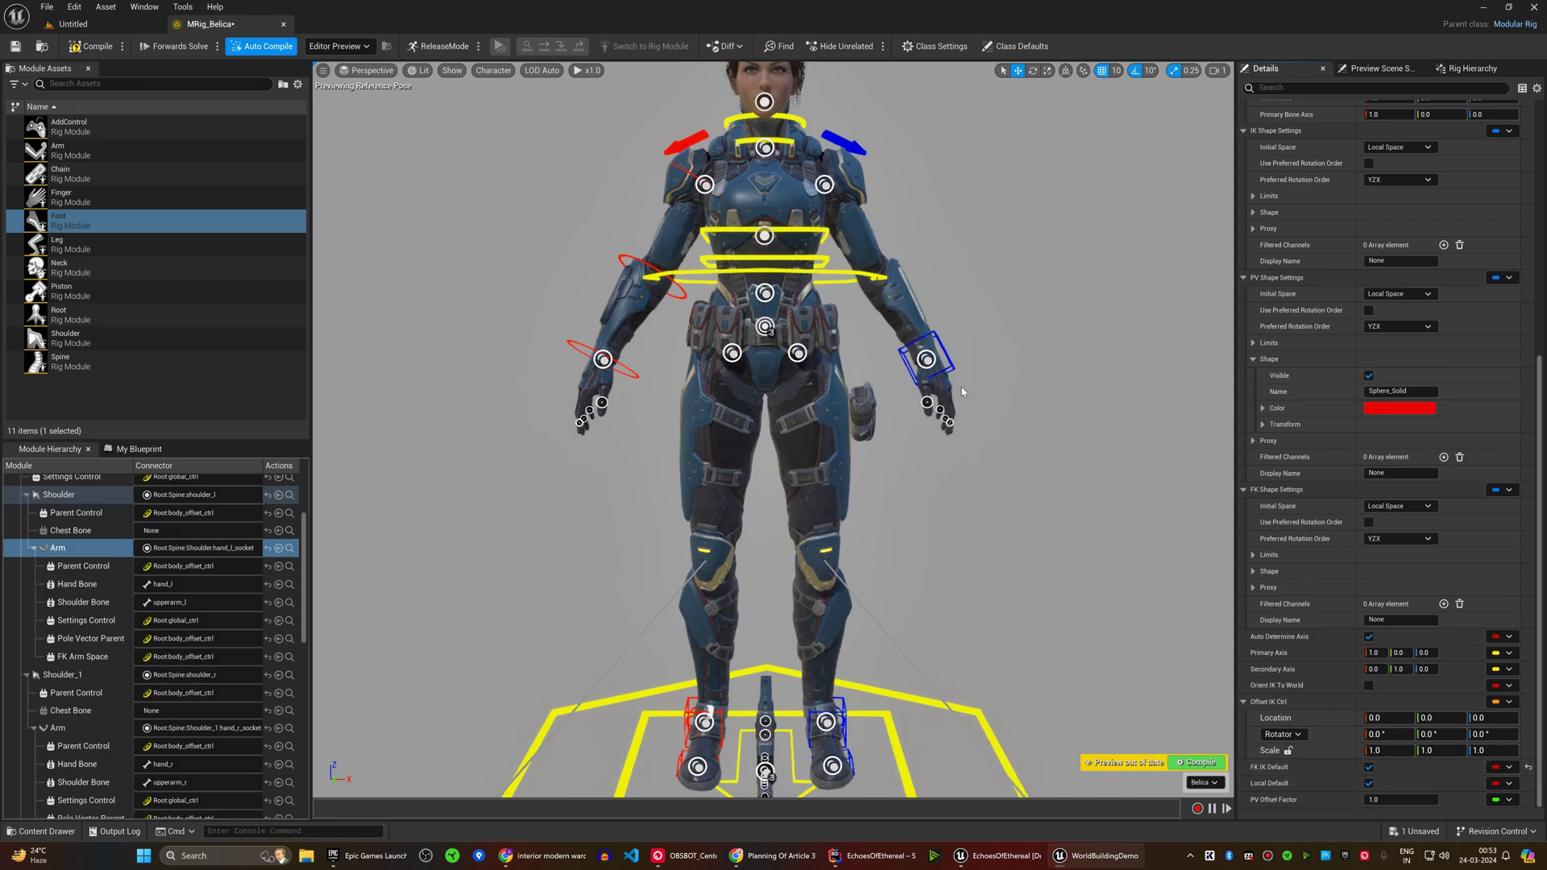
click(938, 362)
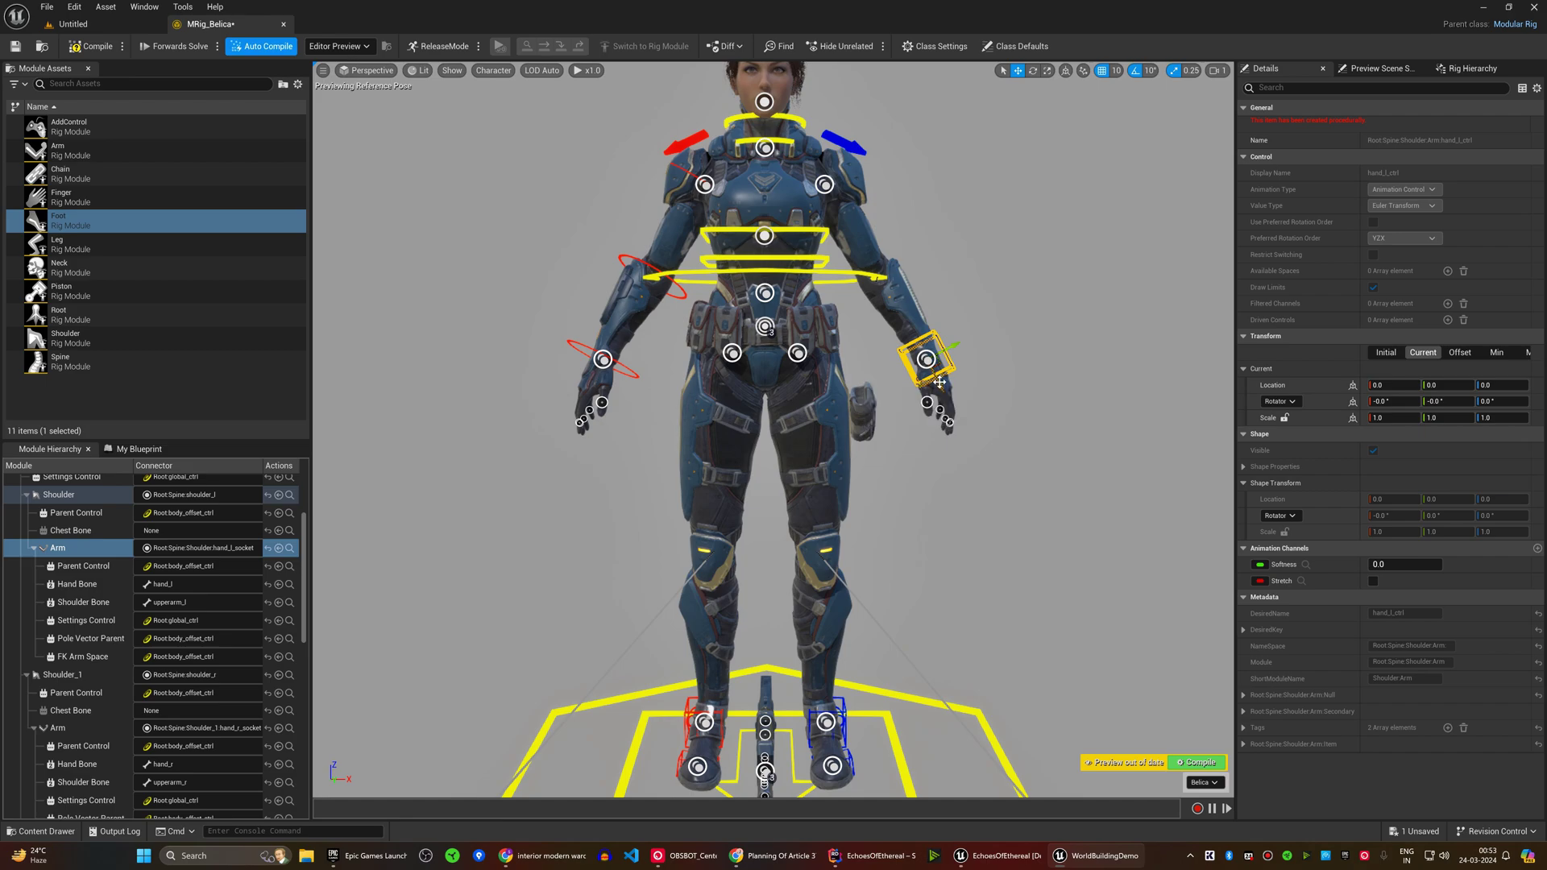
click(602, 359)
scroll(90, 605, down, 3)
click(58, 573)
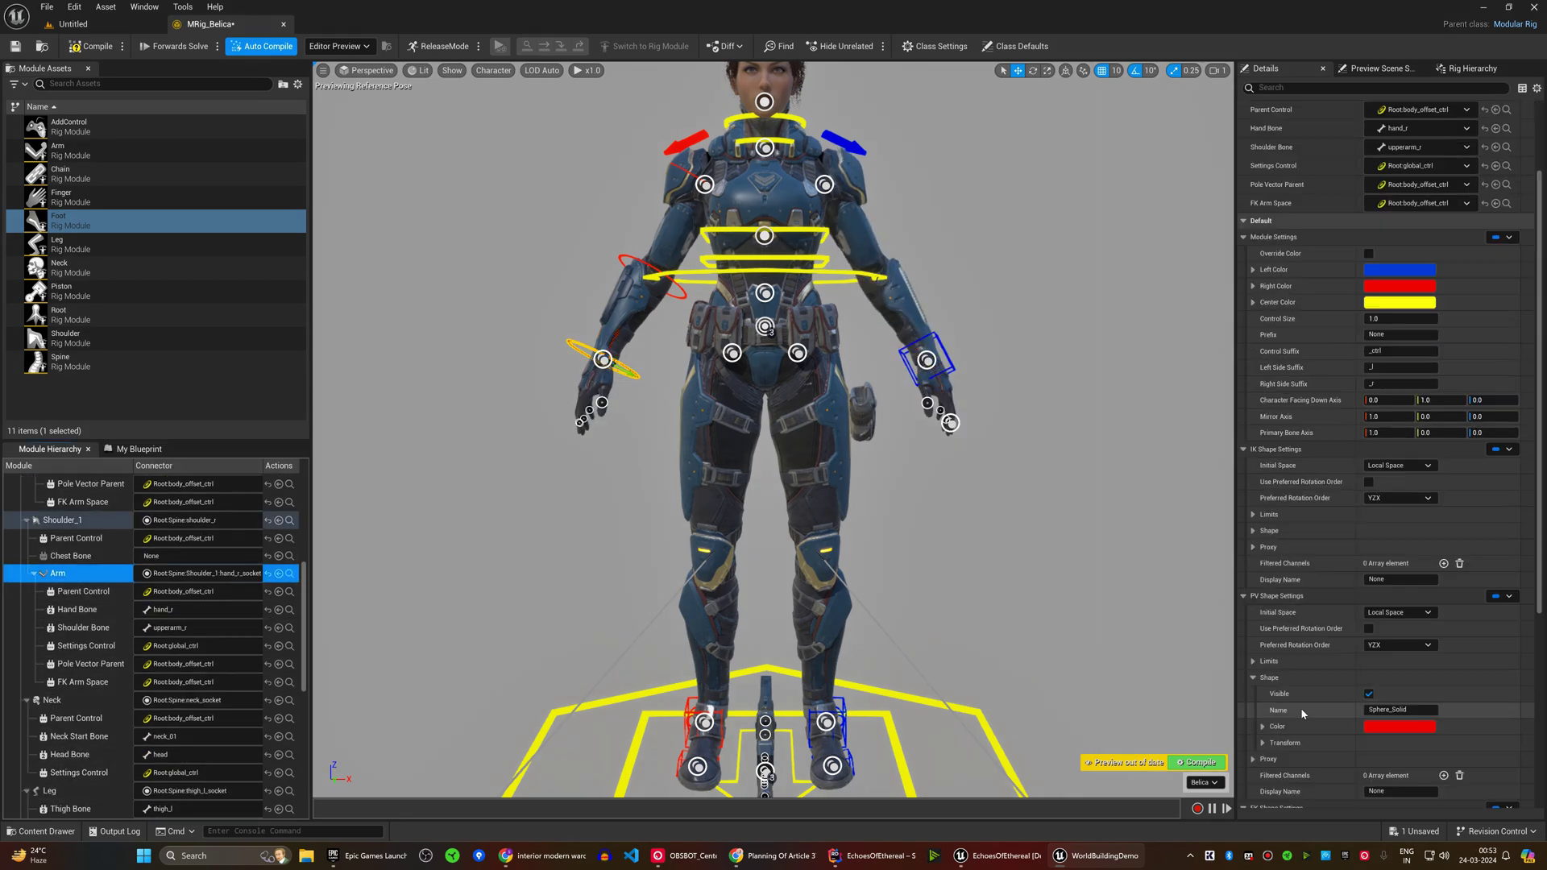
scroll(1336, 691, down, 5)
click(1368, 766)
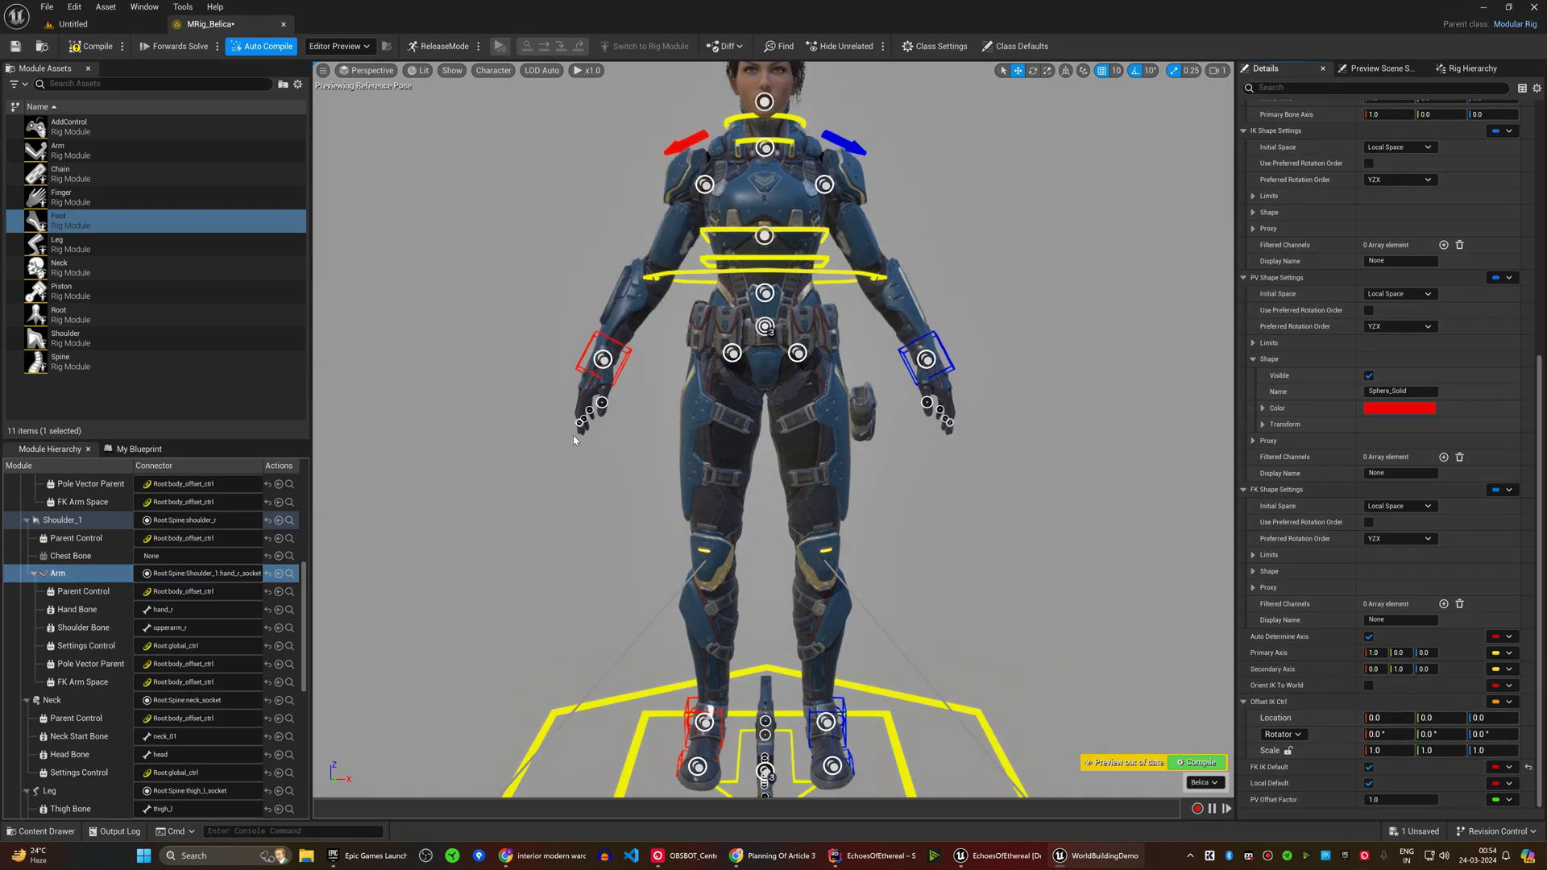
drag(602, 359, 600, 332)
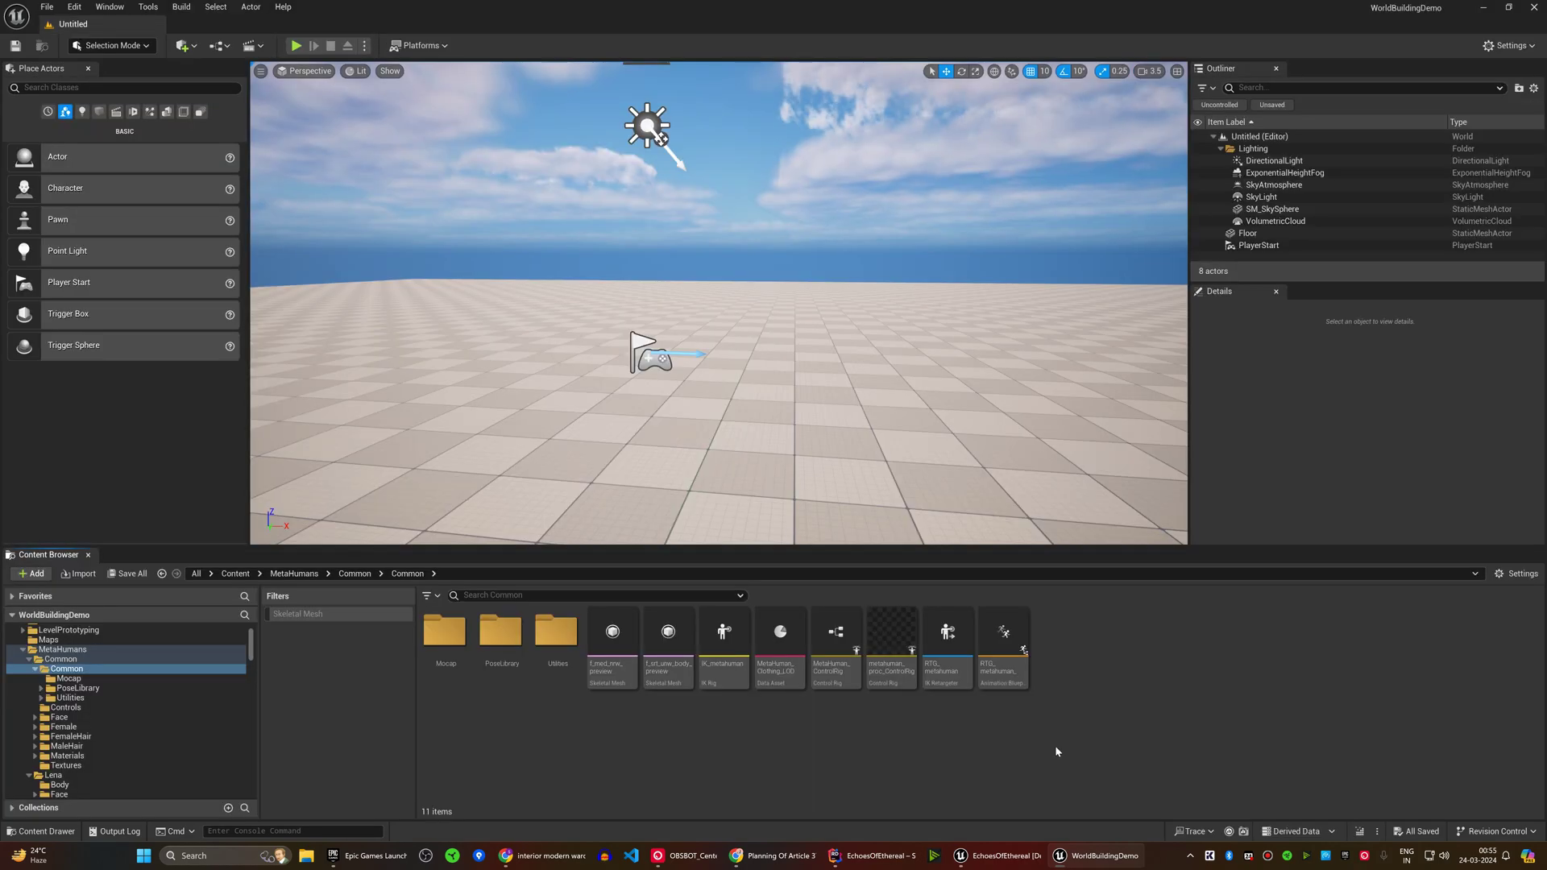
Step: Create a new ModularRig control rig named MRig_Metahuman and open it
right_click(1053, 676)
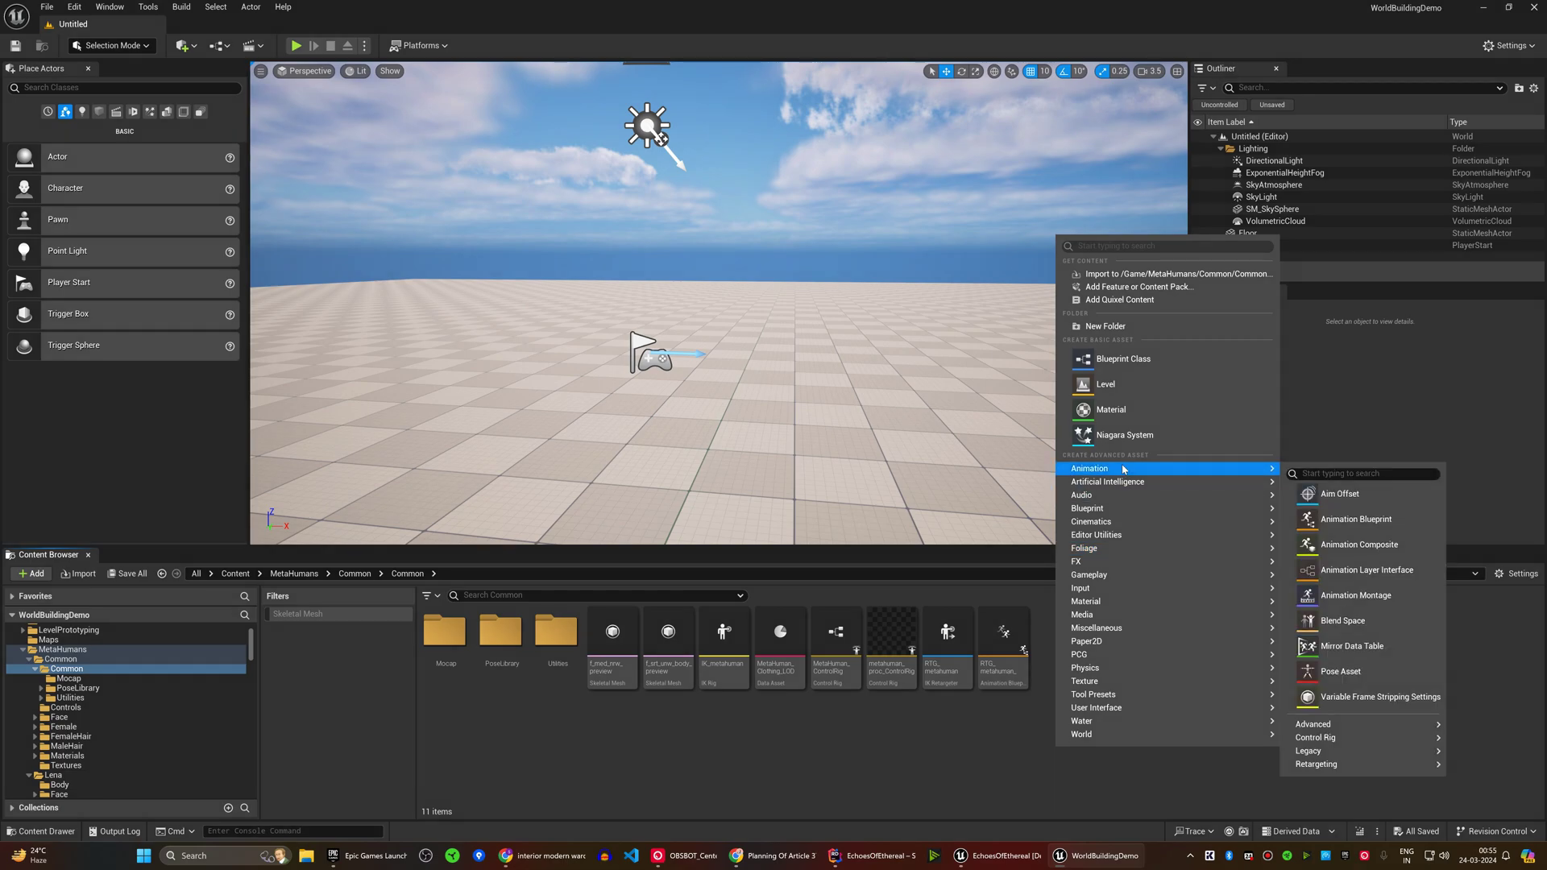
click(1204, 749)
click(699, 345)
click(803, 538)
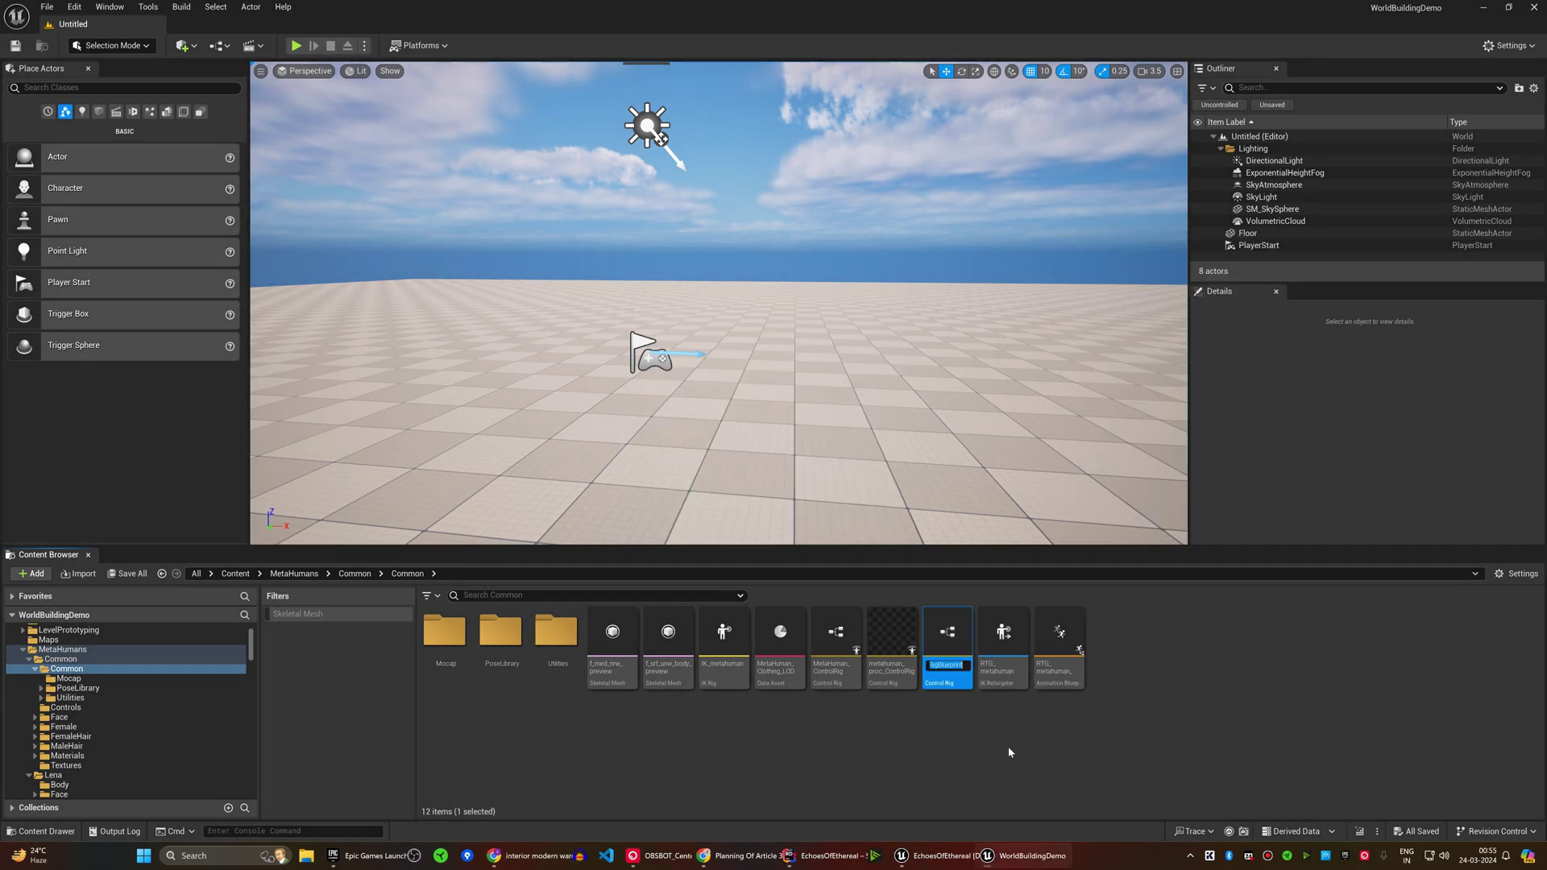
text(MRig_Metahuman)
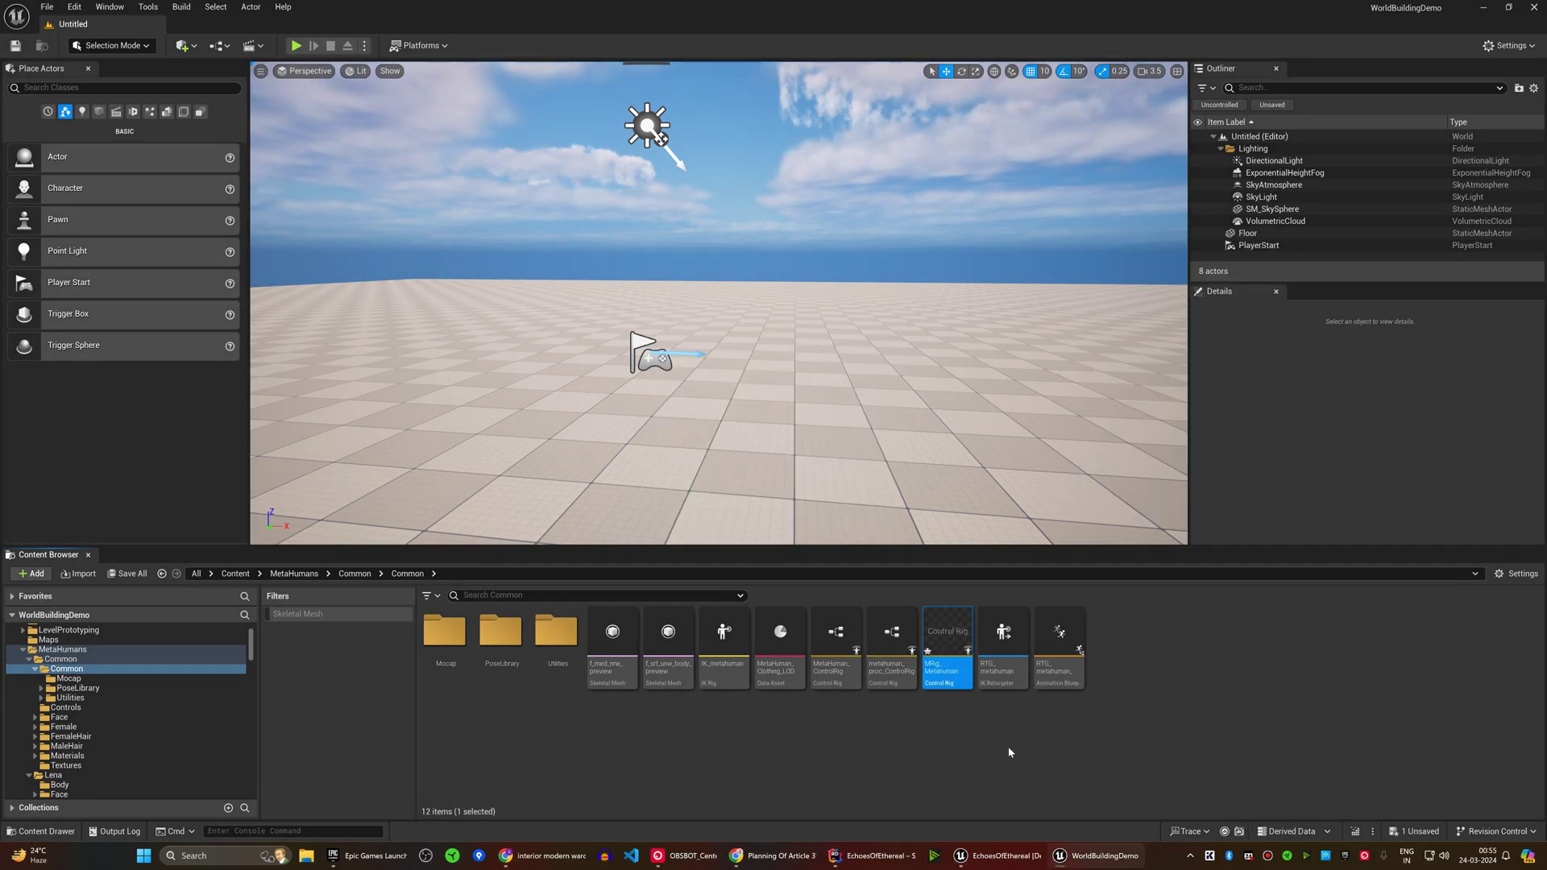
key(Return)
Step: Set the Preview Mesh to f_srt_unw_body and add the jeans as an extra skeletal mesh
click(1380, 68)
click(1459, 158)
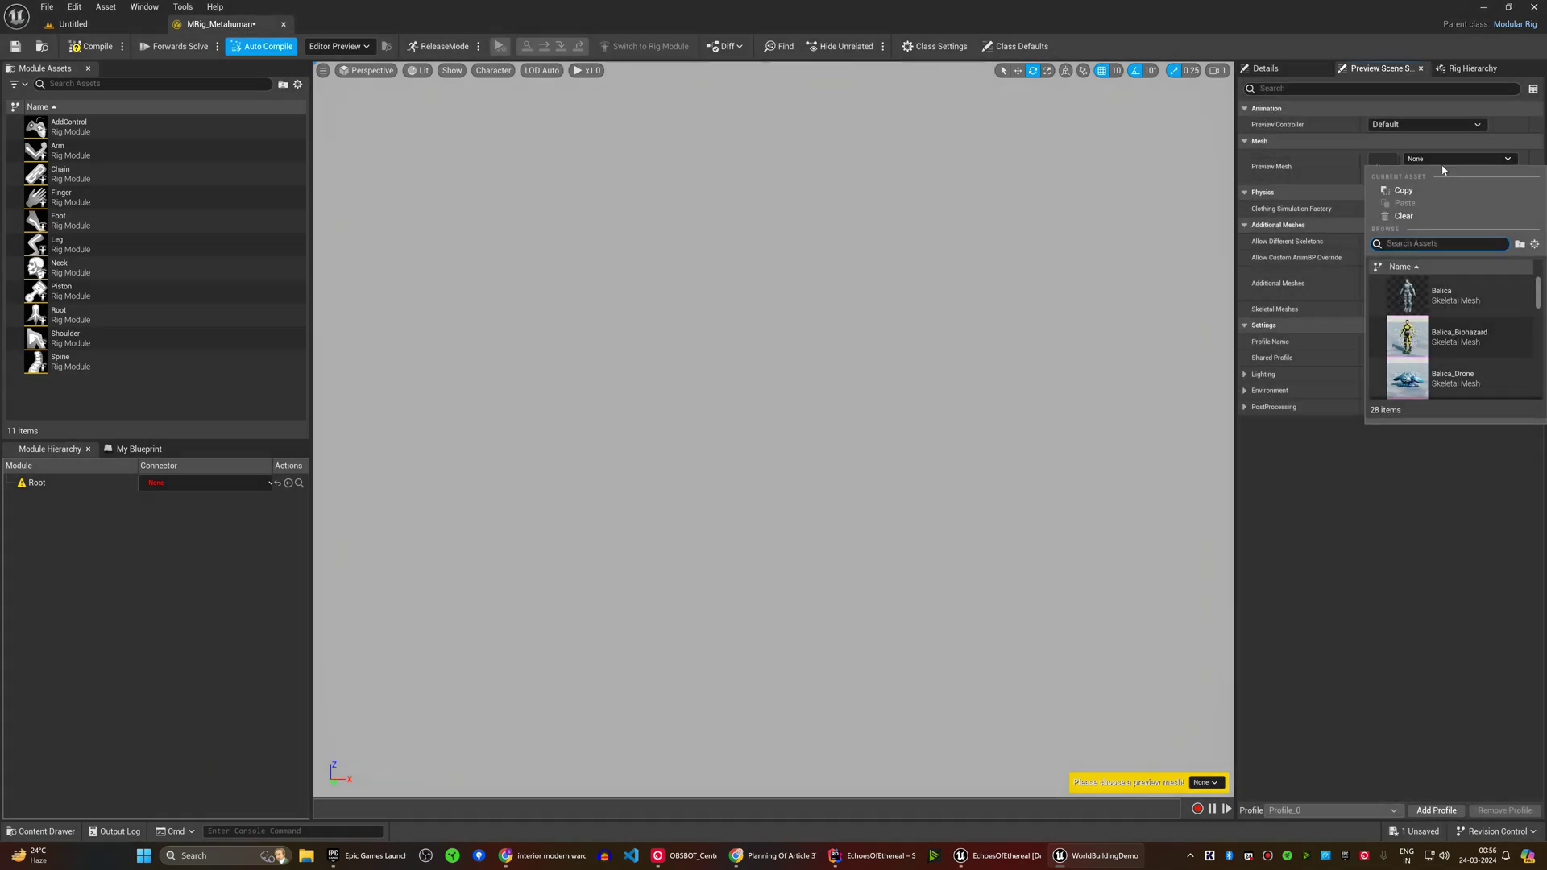
scroll(1465, 344, down, 5)
scroll(1456, 351, down, 3)
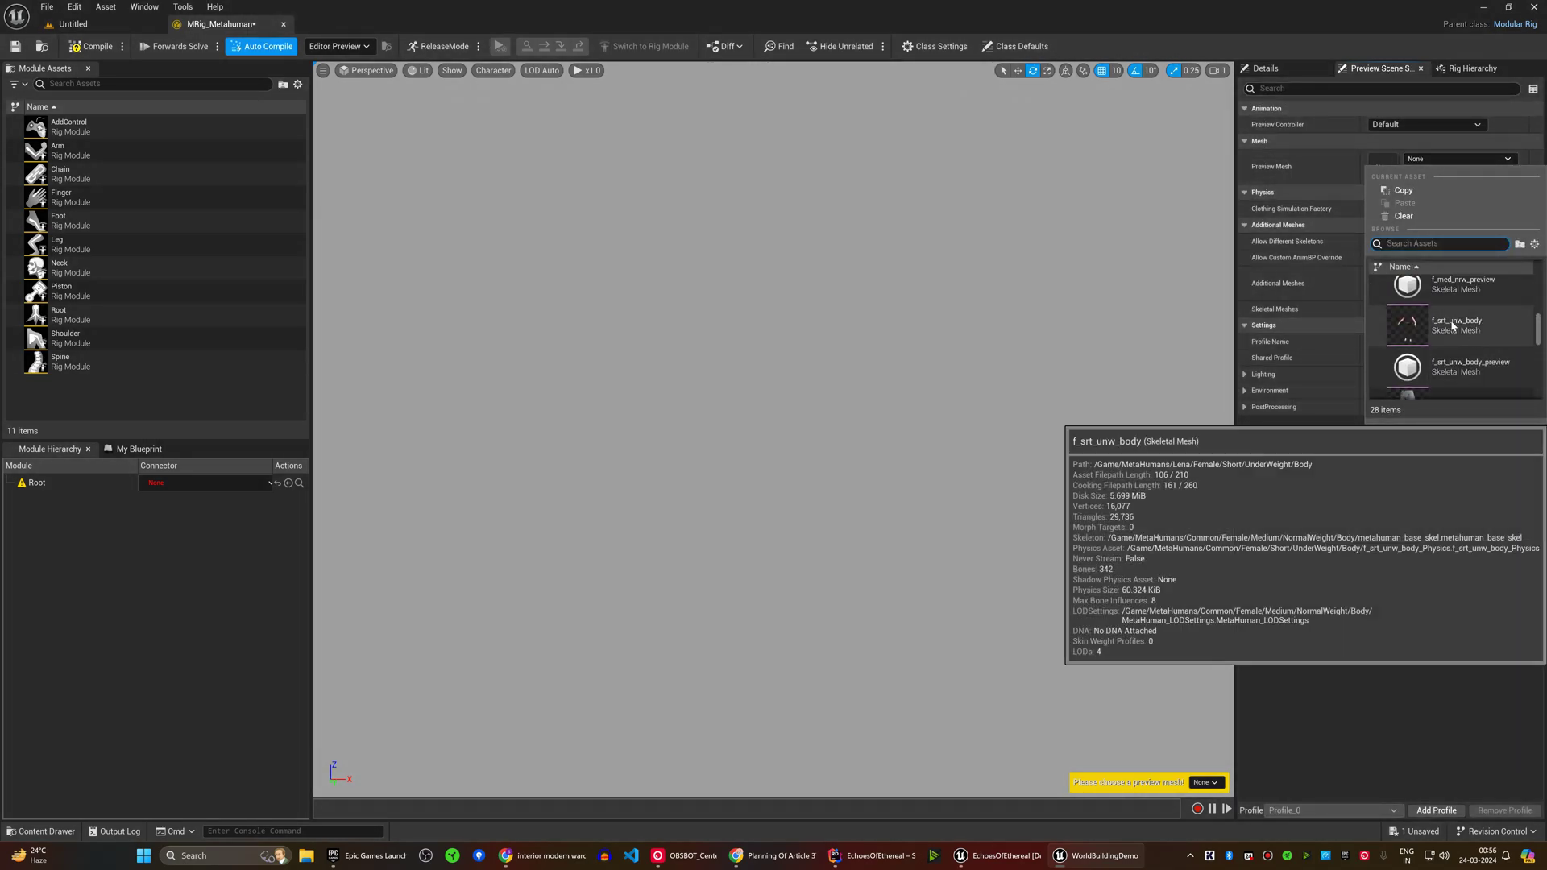
click(1457, 363)
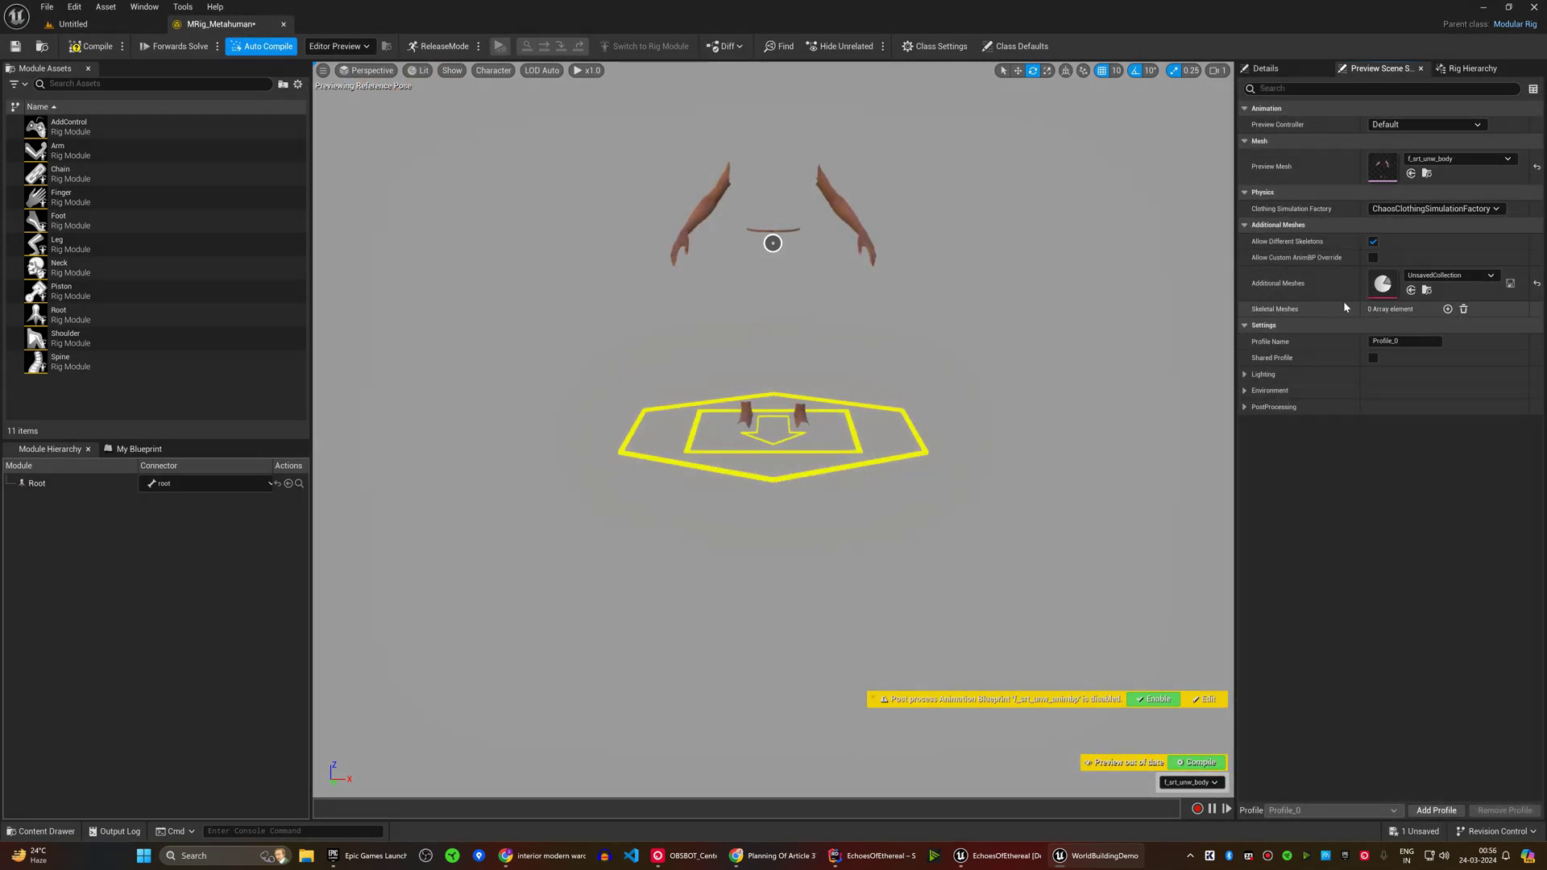
click(1446, 308)
click(1450, 450)
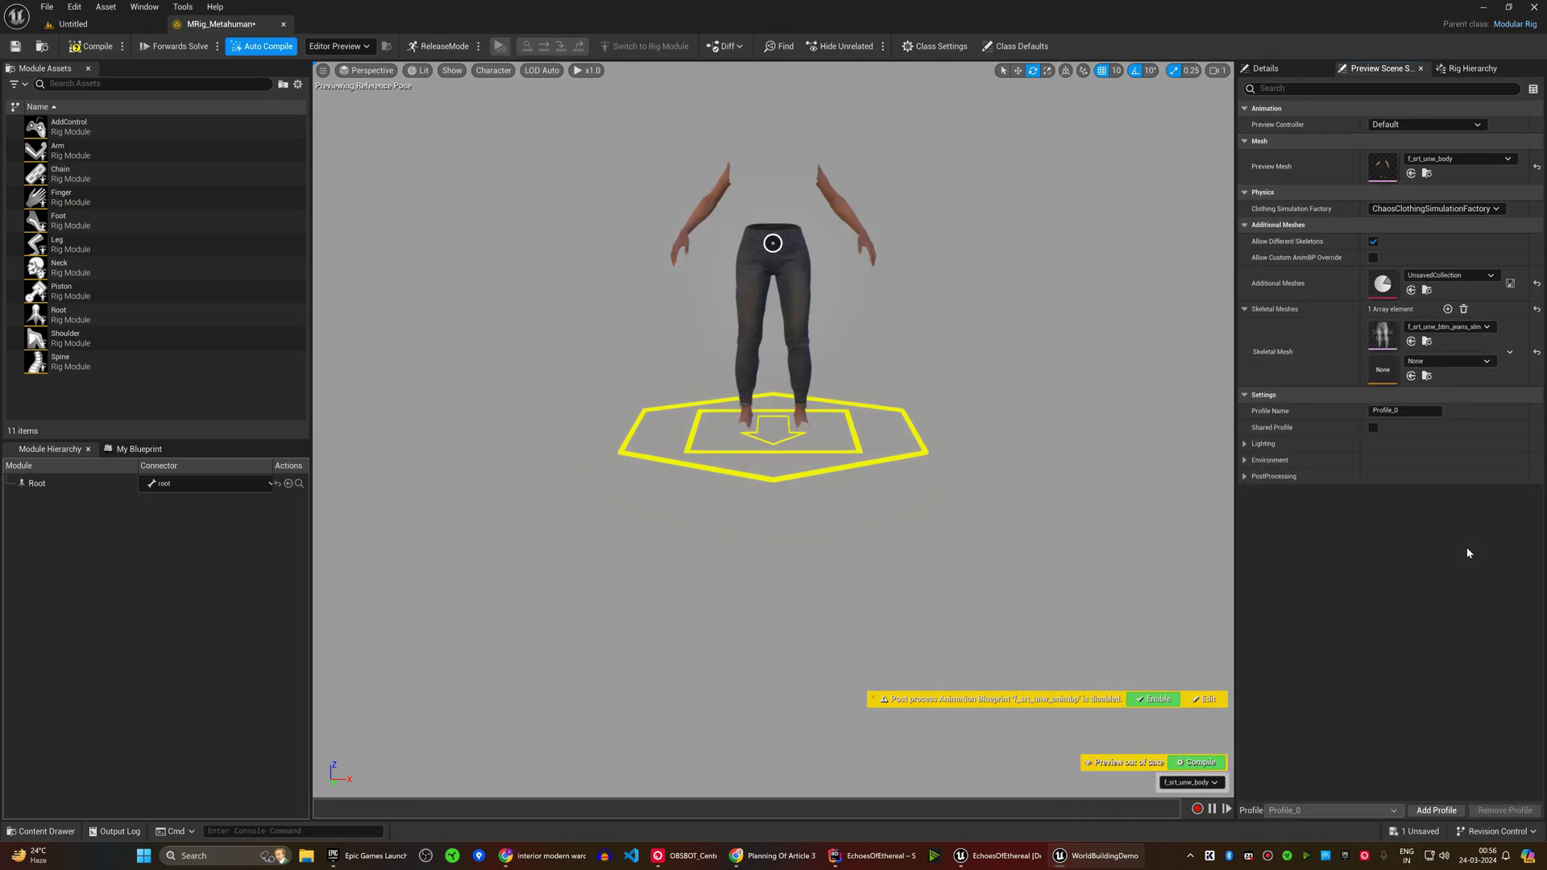
Step: Add skeletal mesh slots for the shoes, crewneck top and Lena_FaceMesh head
click(1445, 308)
click(1450, 395)
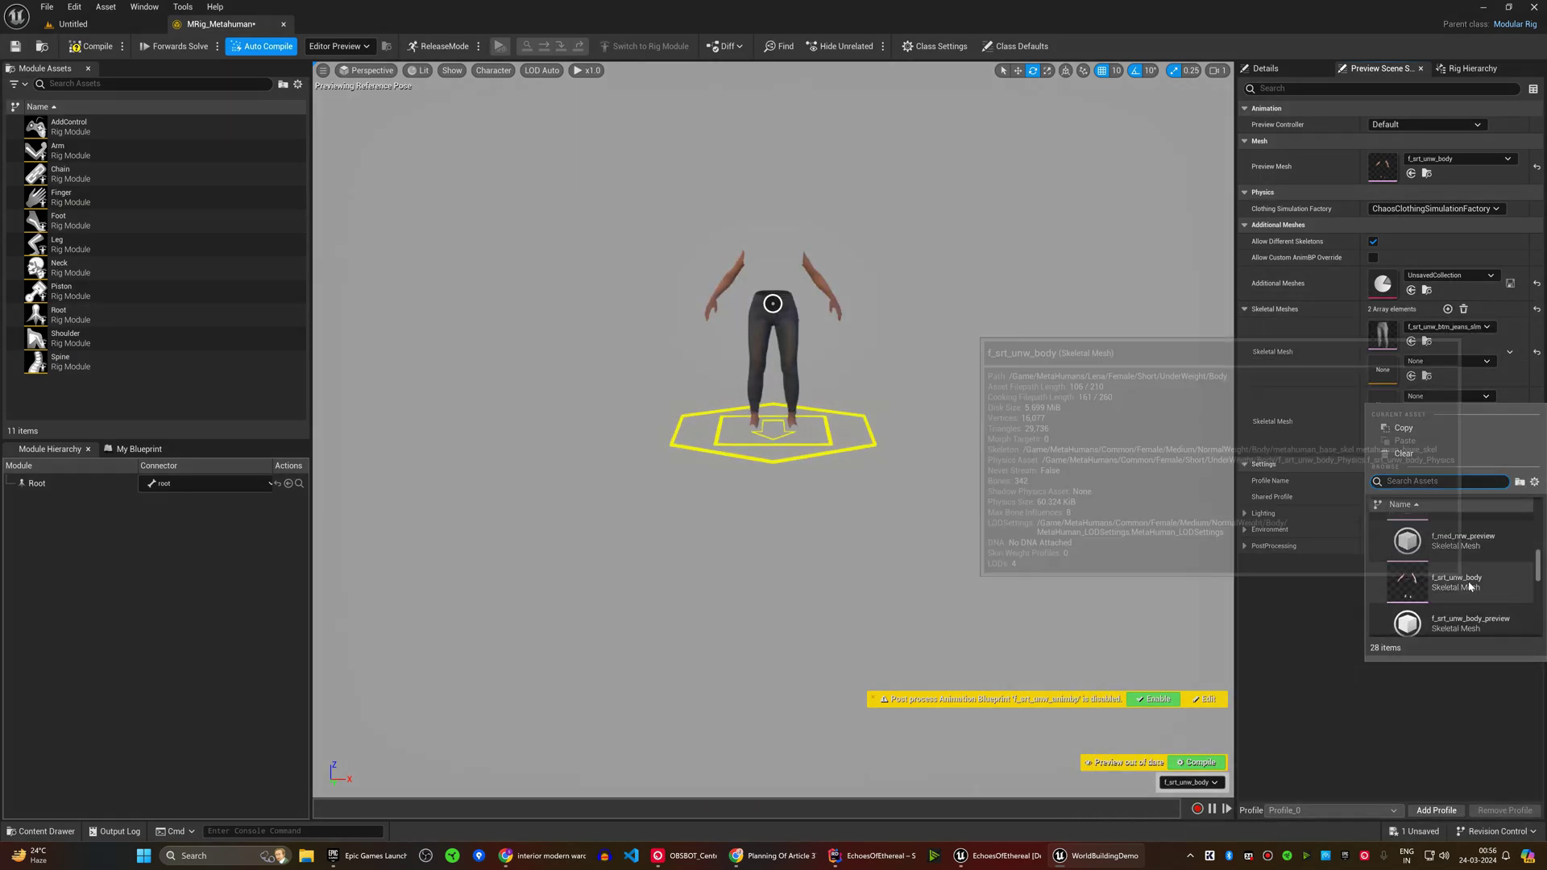
click(1446, 555)
click(1447, 307)
click(1450, 465)
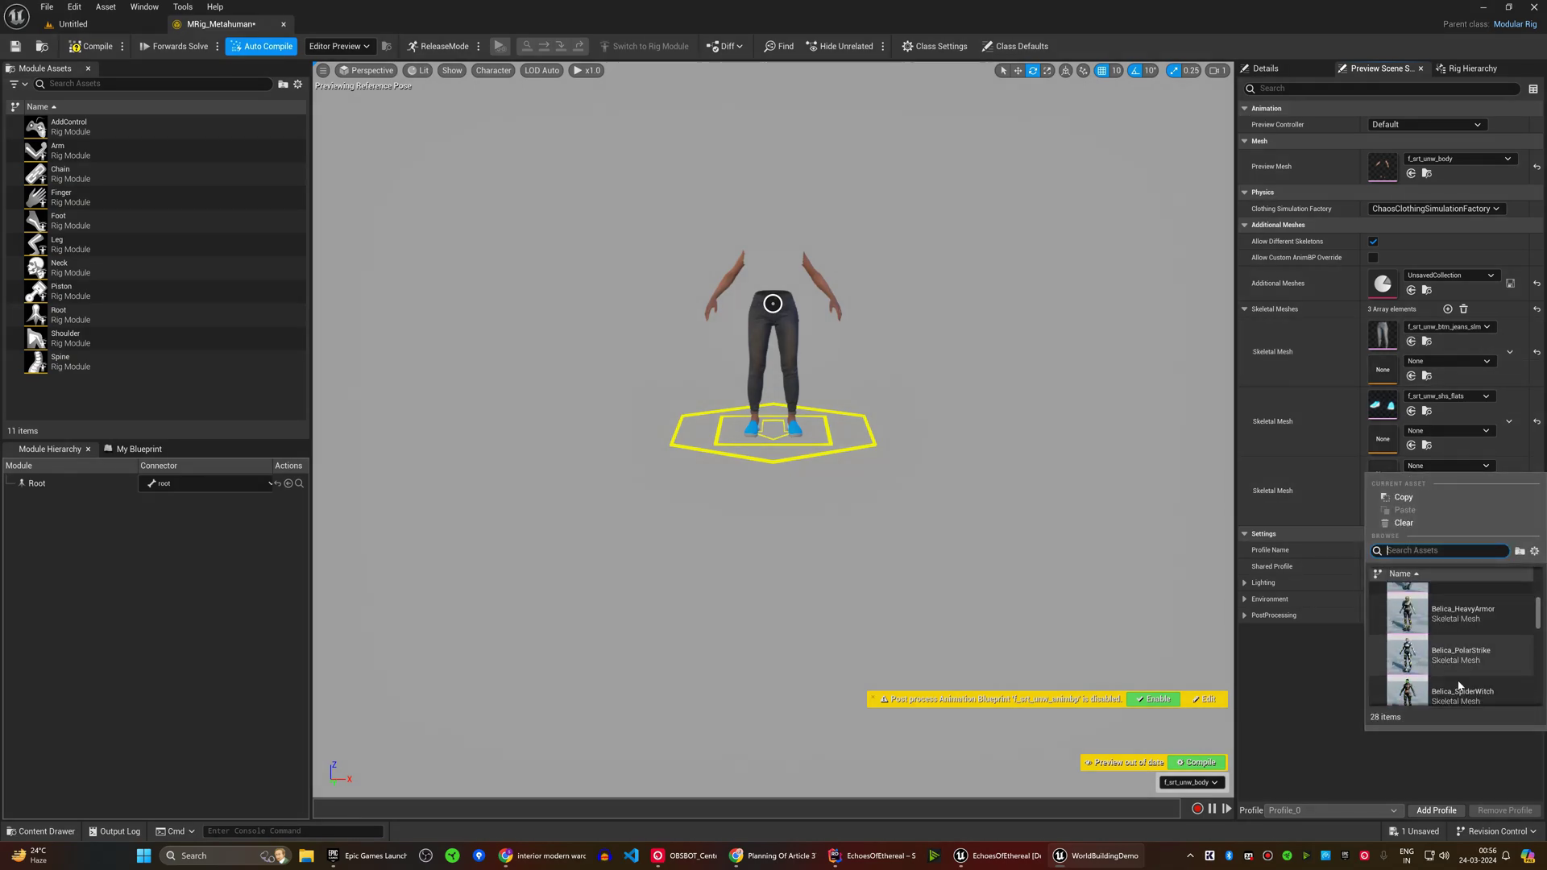
scroll(1453, 660, down, 3)
scroll(1454, 660, down, 2)
click(1456, 676)
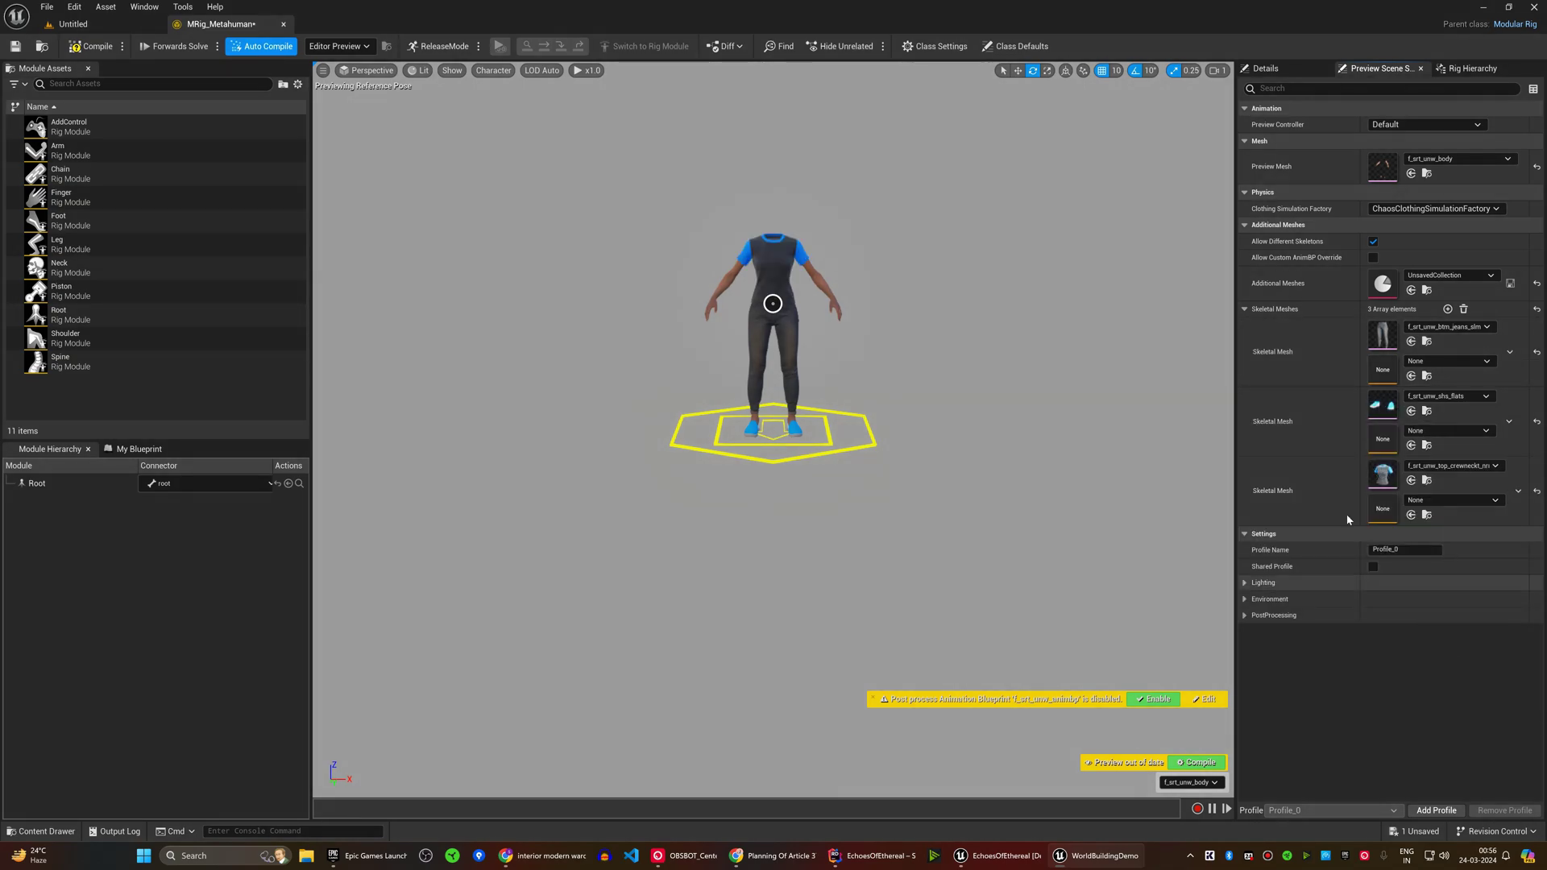
click(1447, 308)
click(1446, 534)
scroll(1435, 708, down, 3)
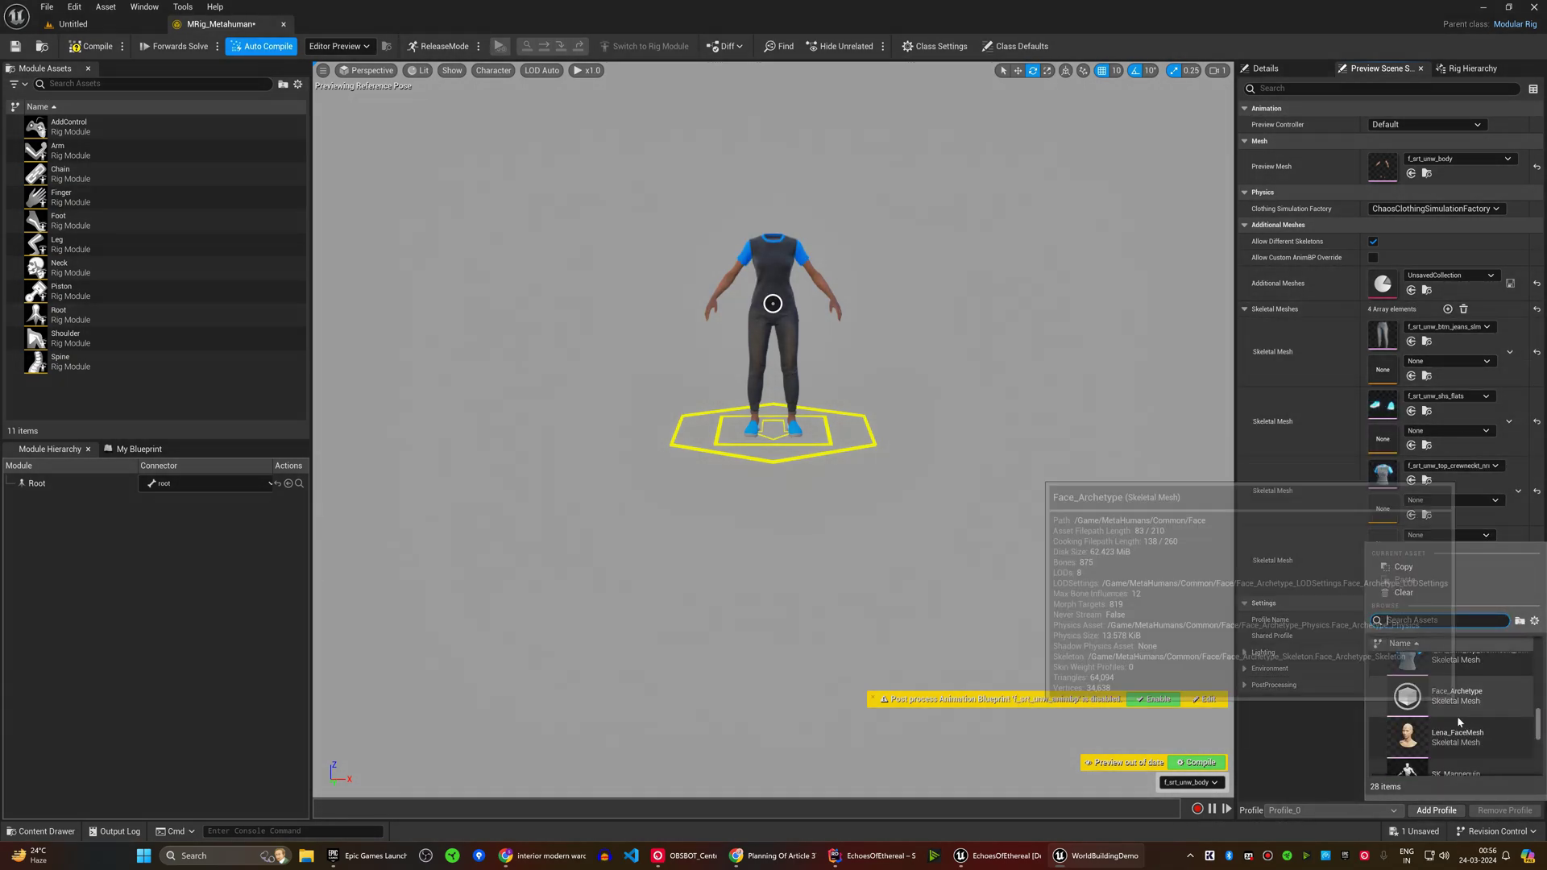
click(1455, 715)
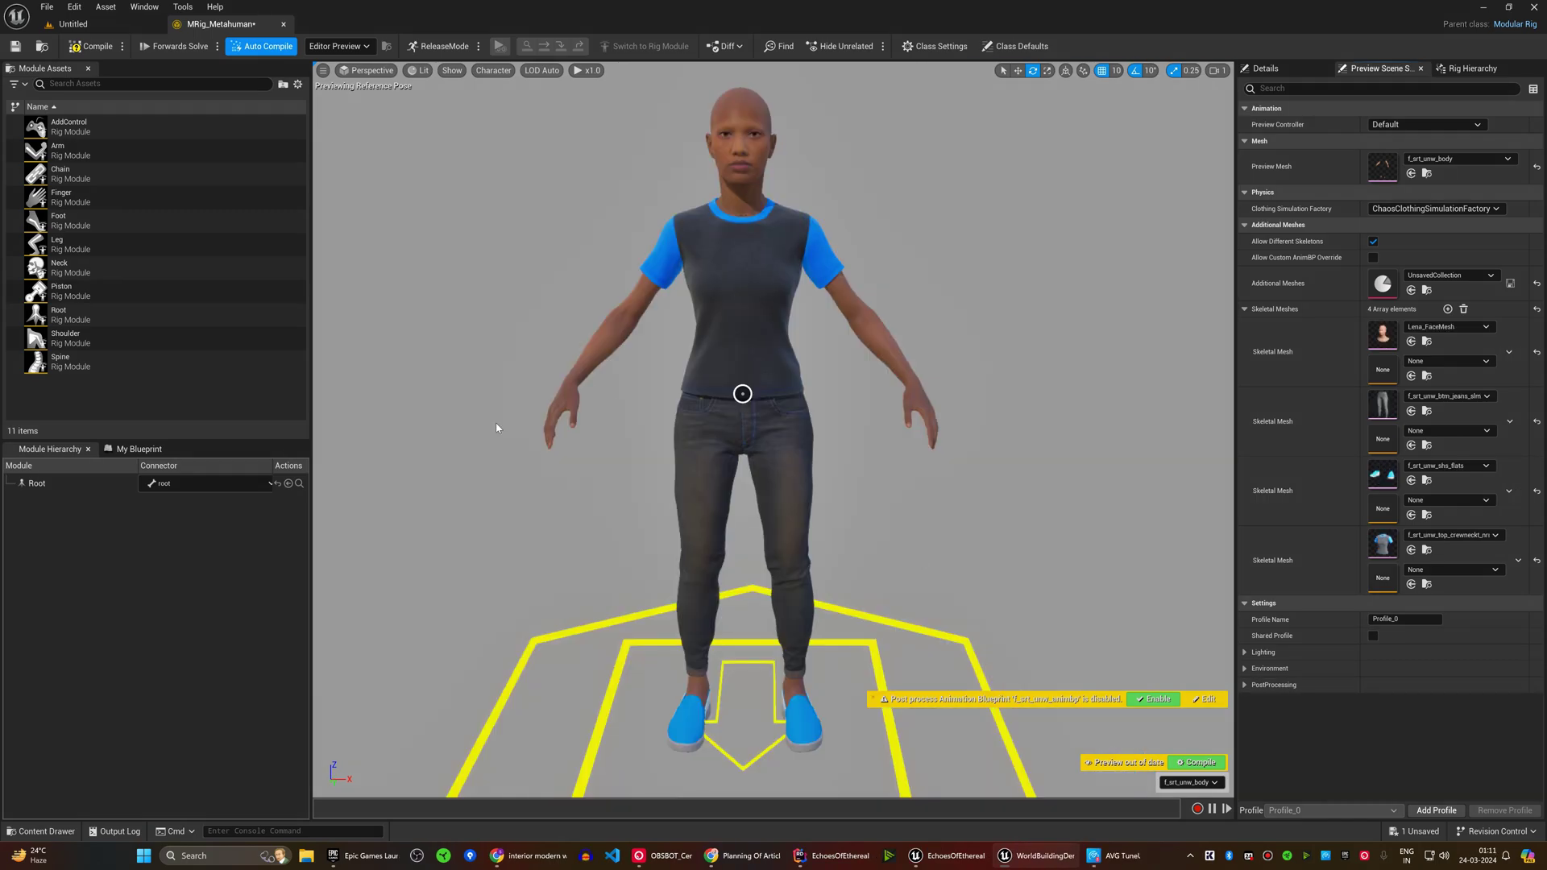
Step: Attach the Spine, left Shoulder and left Arm modules and test-move the left hand control
drag(73, 368, 743, 397)
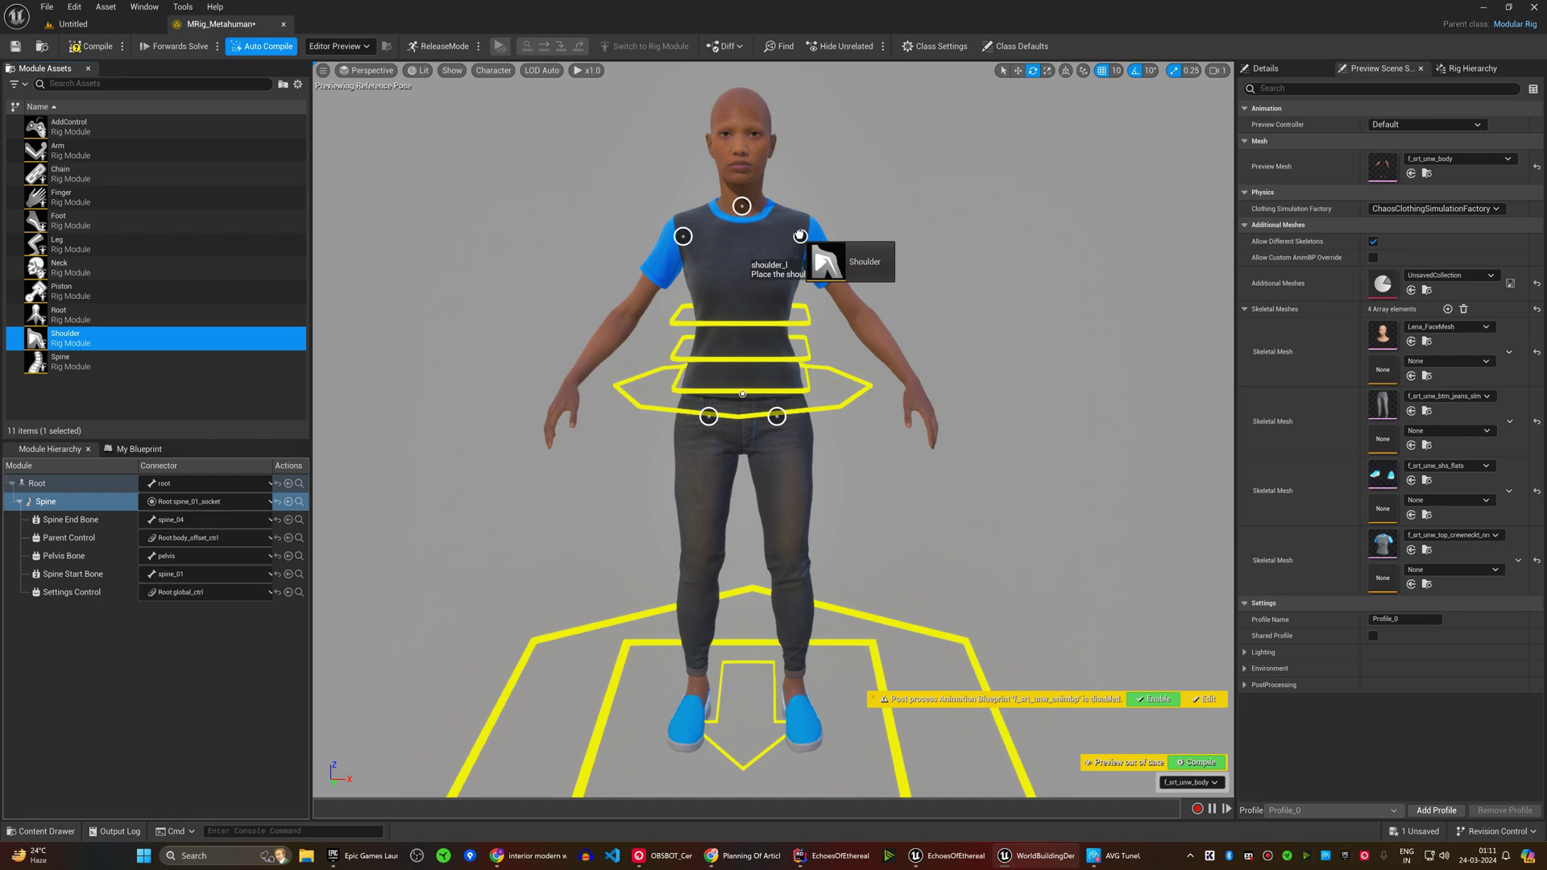
drag(67, 339, 800, 237)
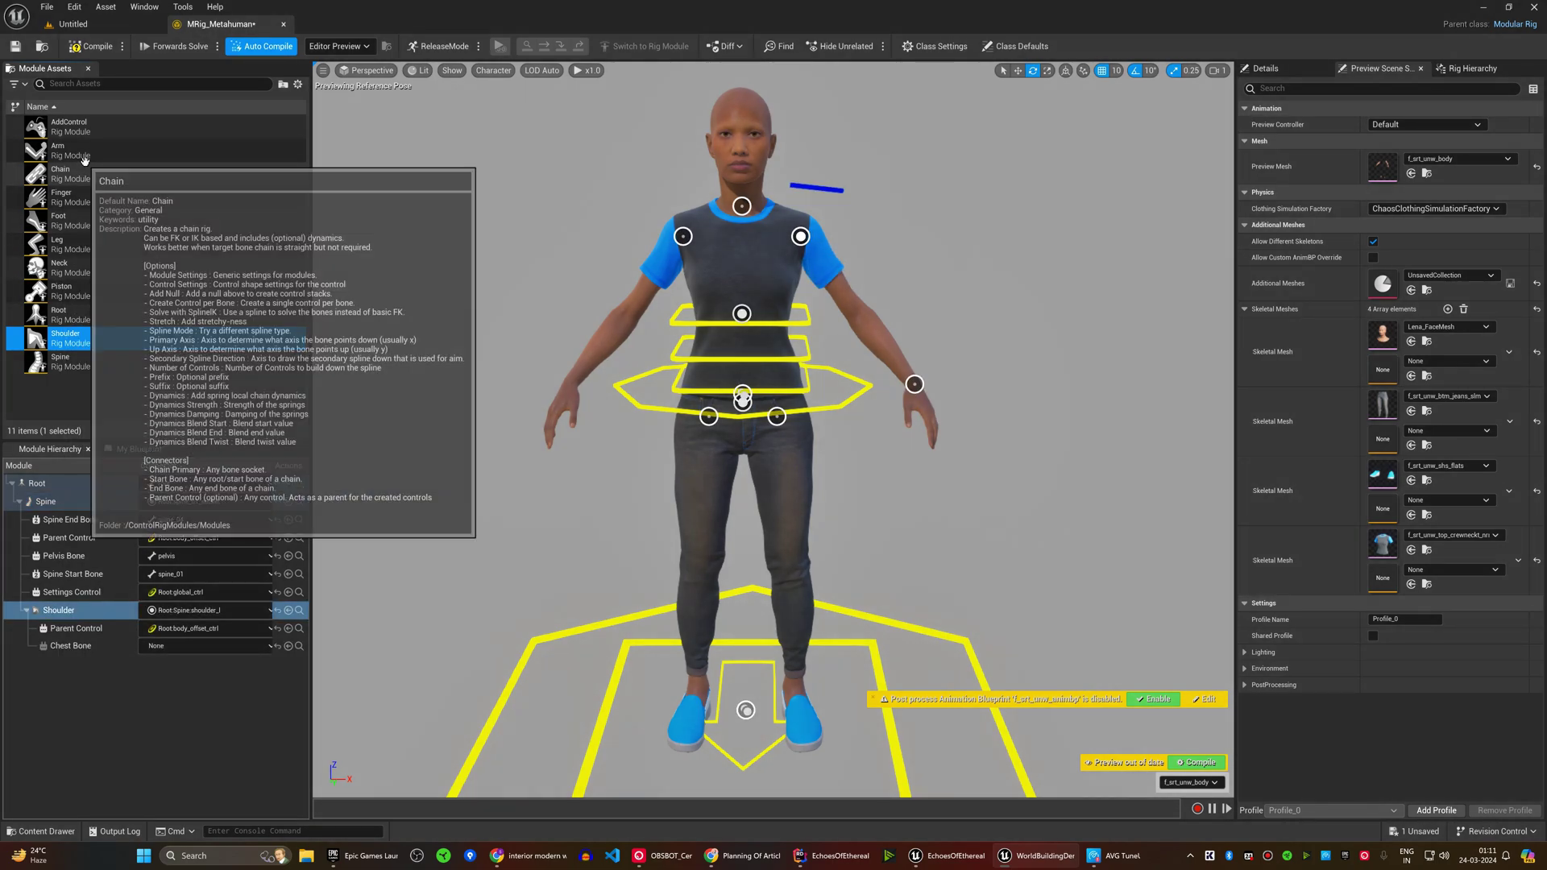
drag(66, 150, 915, 389)
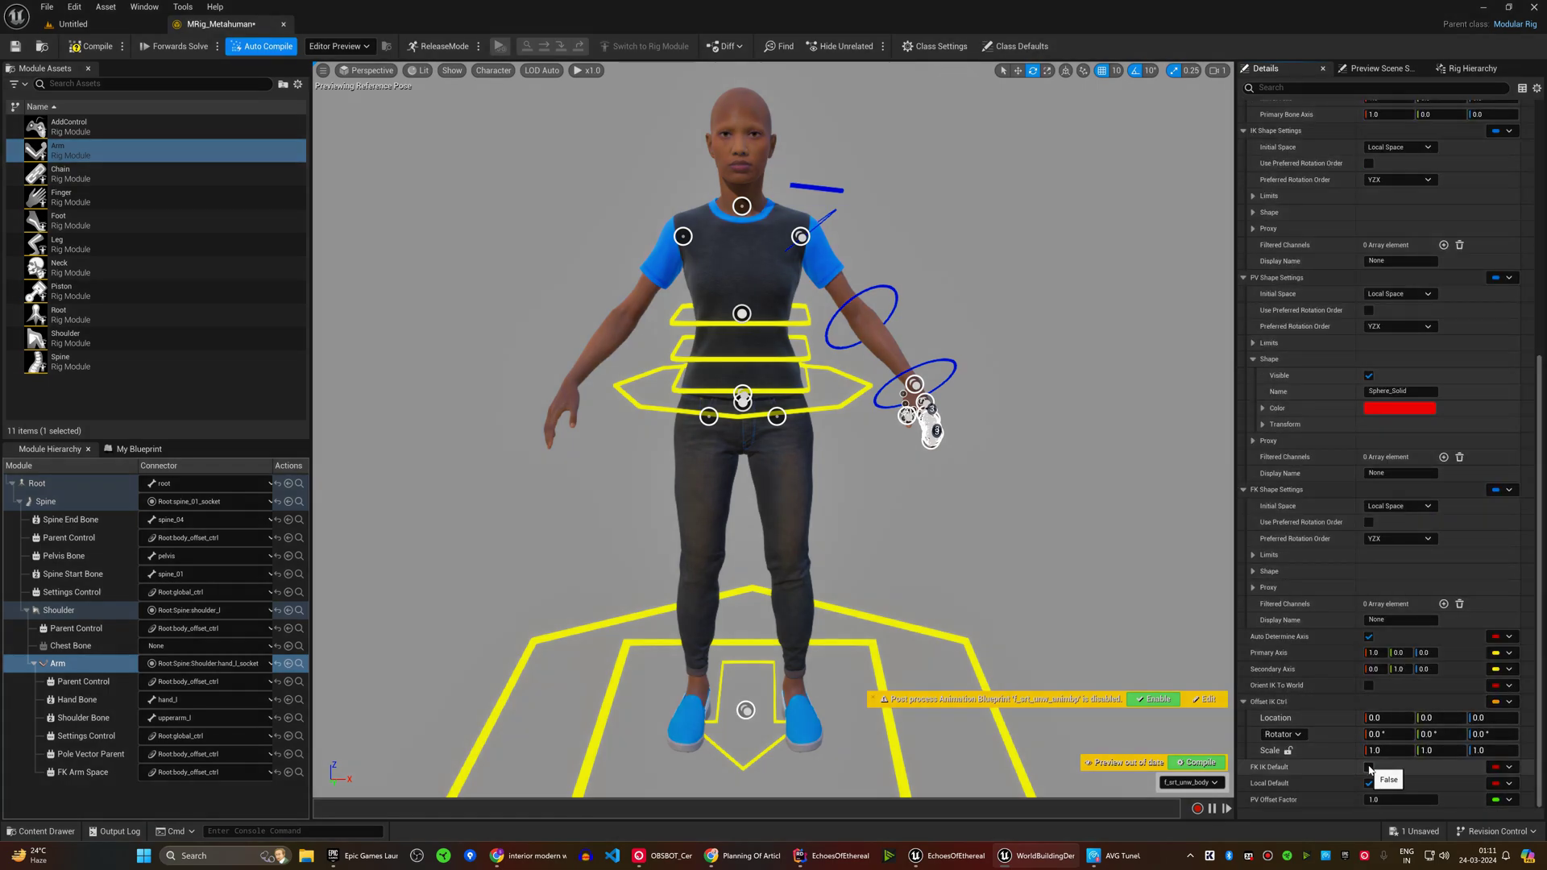
click(919, 393)
drag(915, 385, 925, 378)
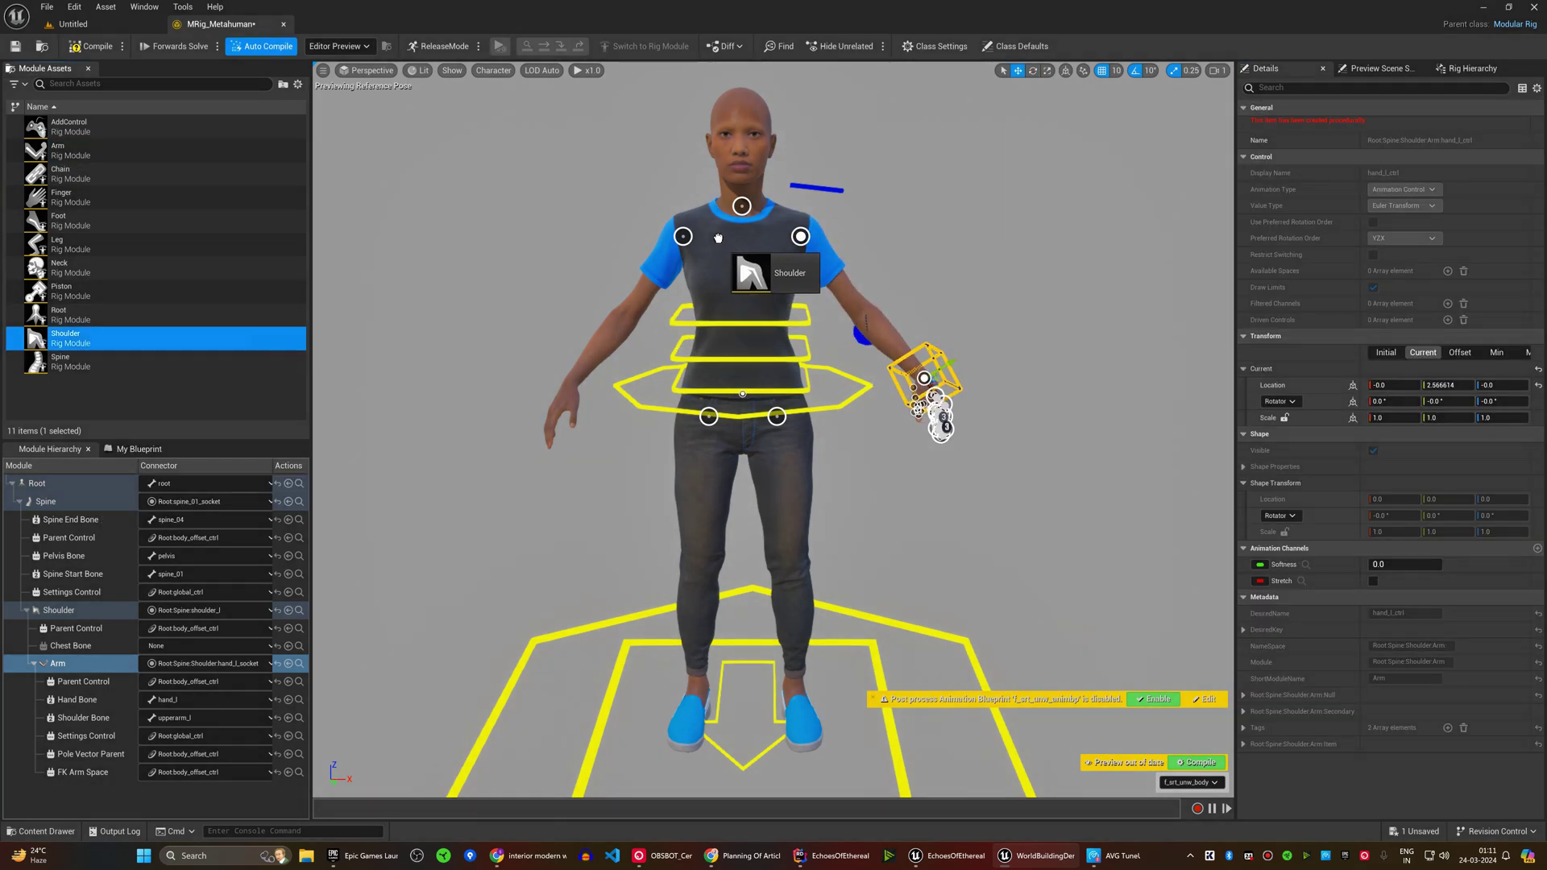
Step: Attach Shoulder and Arm modules on the right side
drag(66, 339, 683, 238)
drag(60, 151, 560, 409)
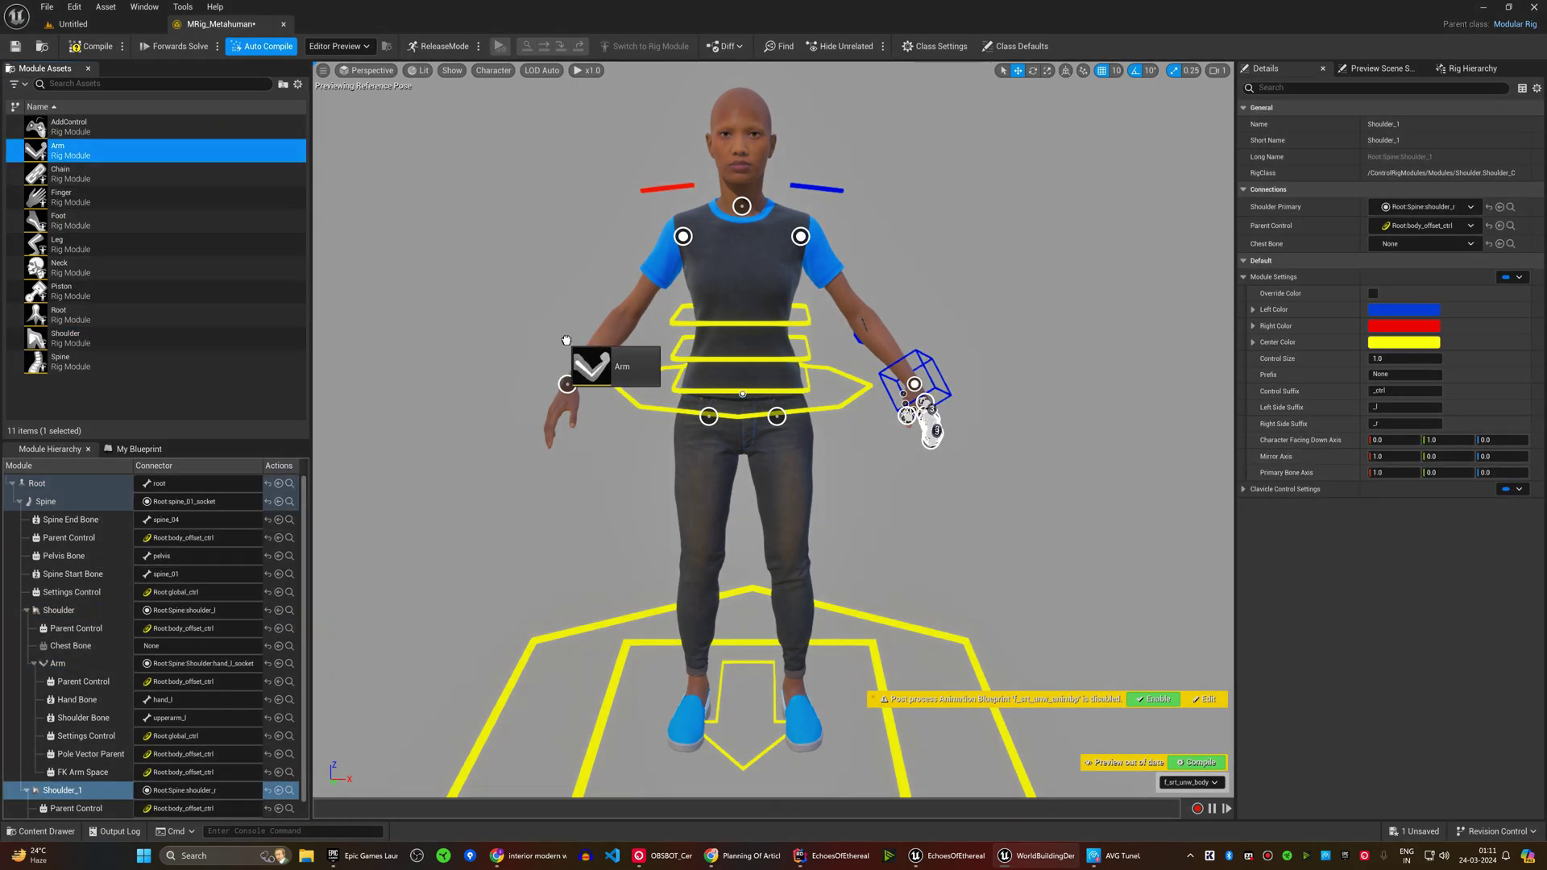
scroll(73, 723, down, 3)
click(57, 699)
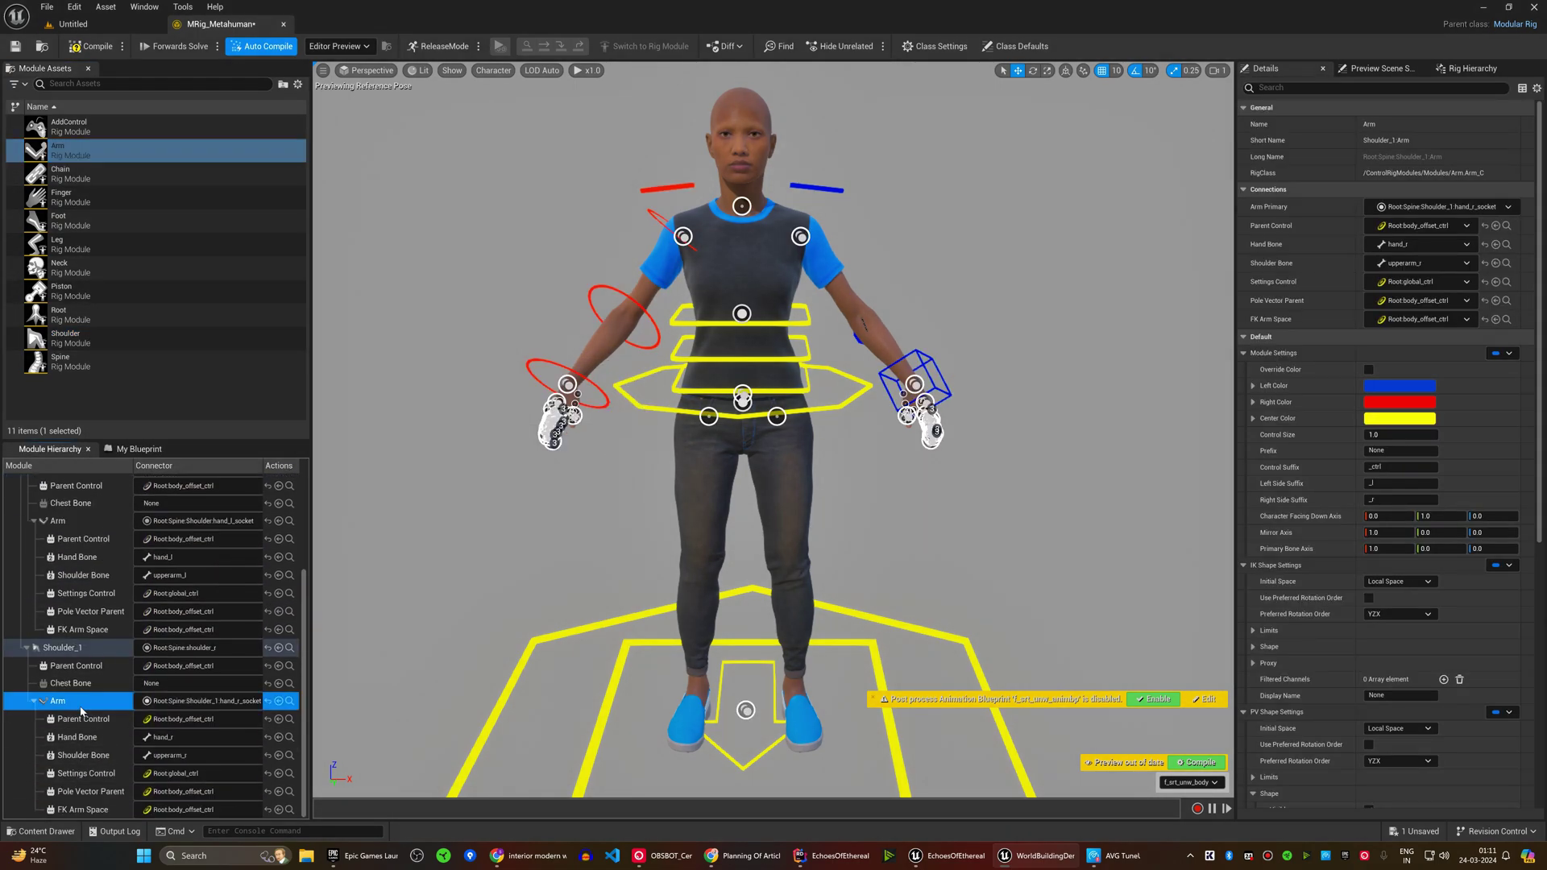
scroll(1338, 697, down, 2)
scroll(1338, 697, down, 5)
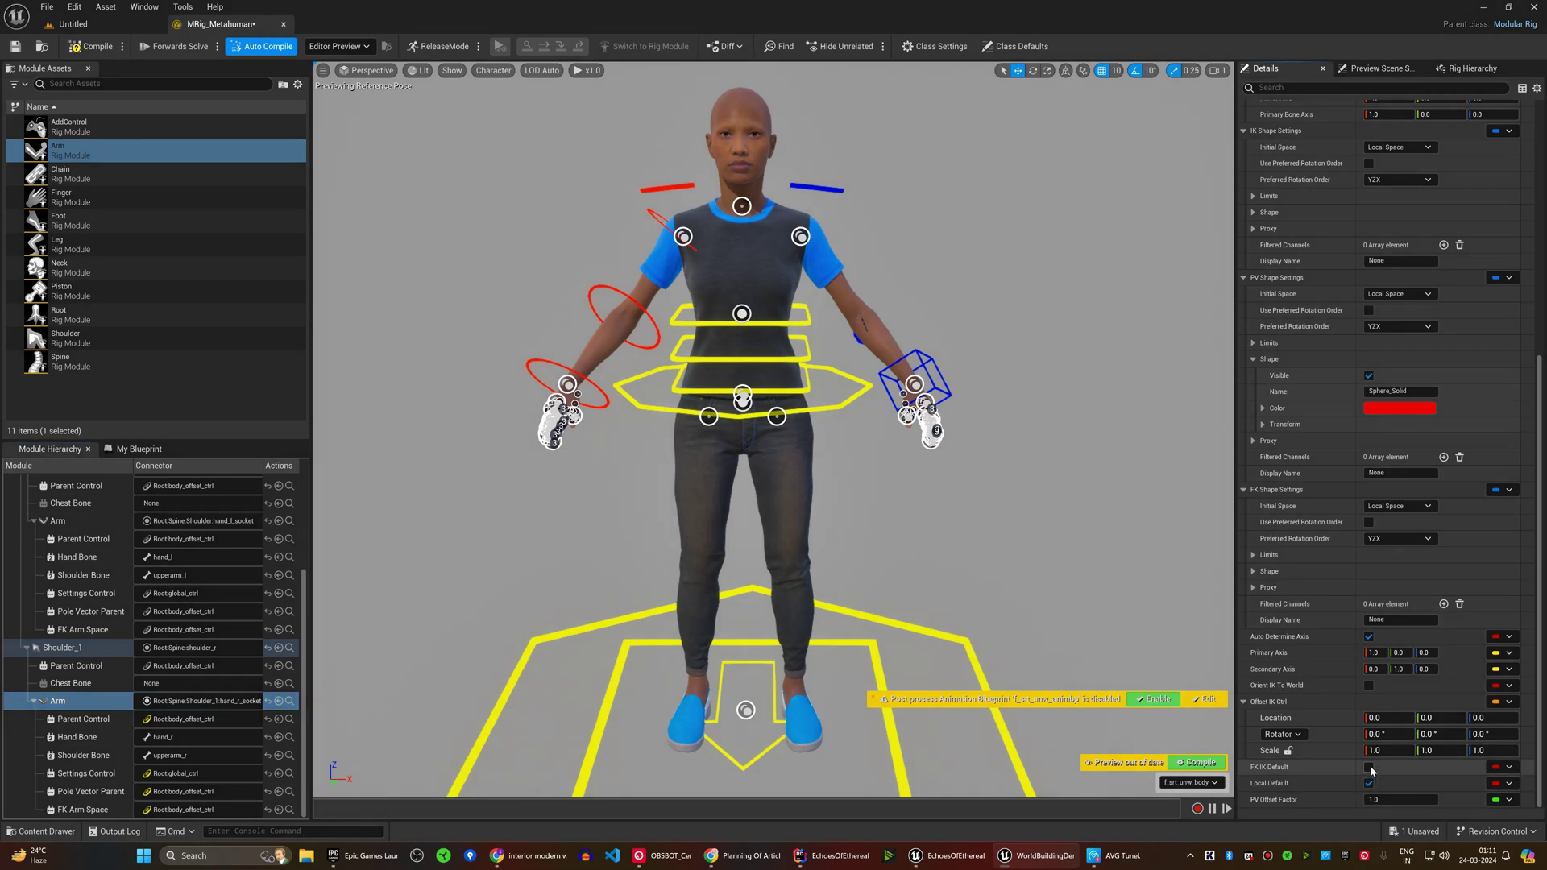
middle_drag(553, 378, 527, 558)
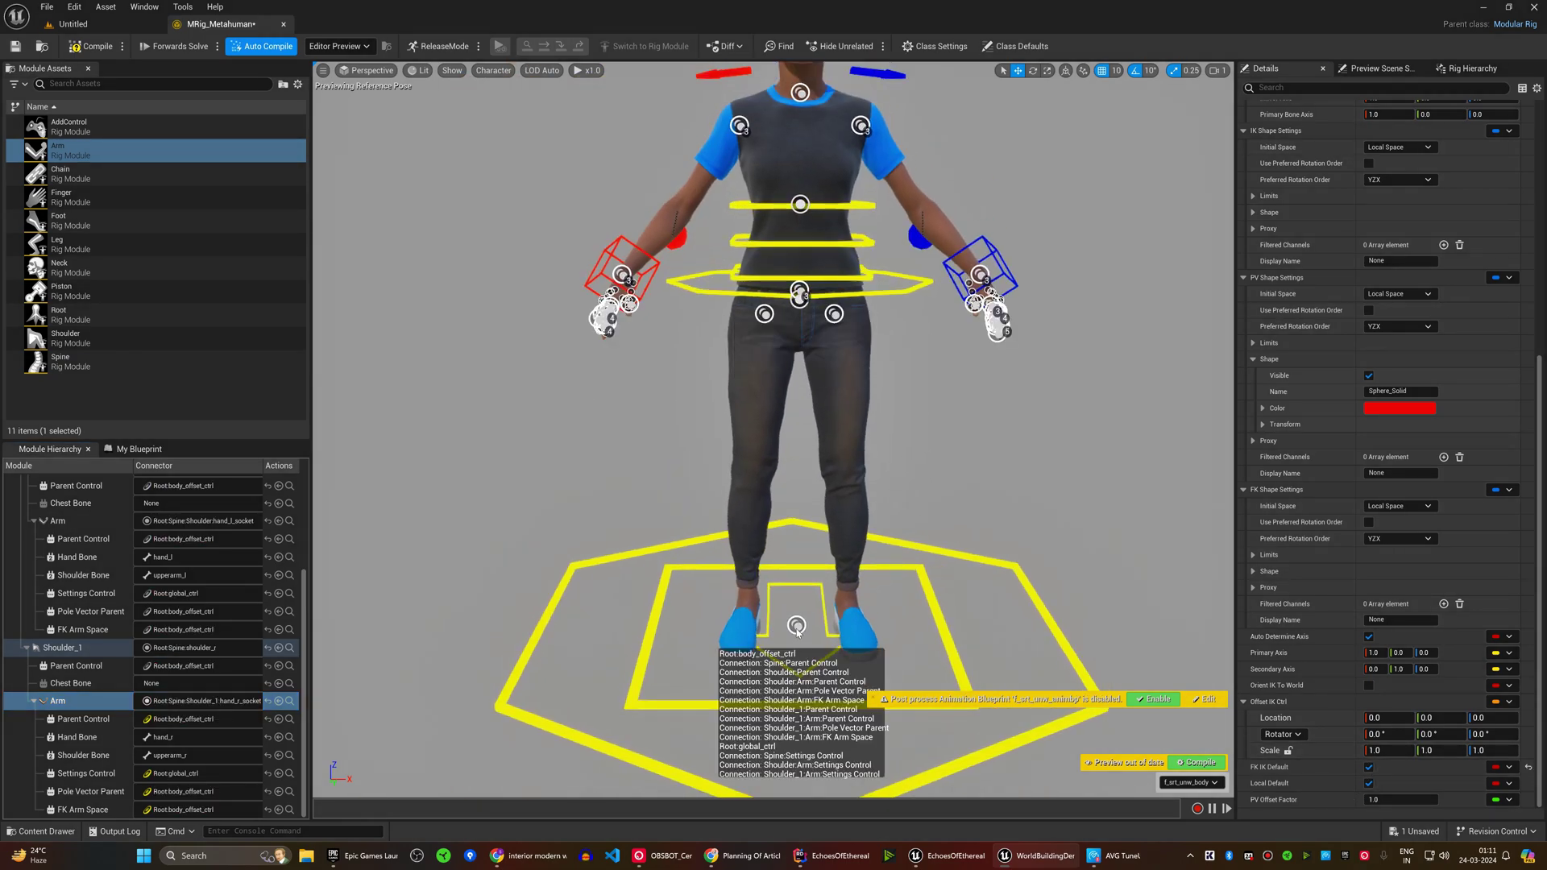
scroll(656, 340, up, 3)
scroll(640, 363, down, 4)
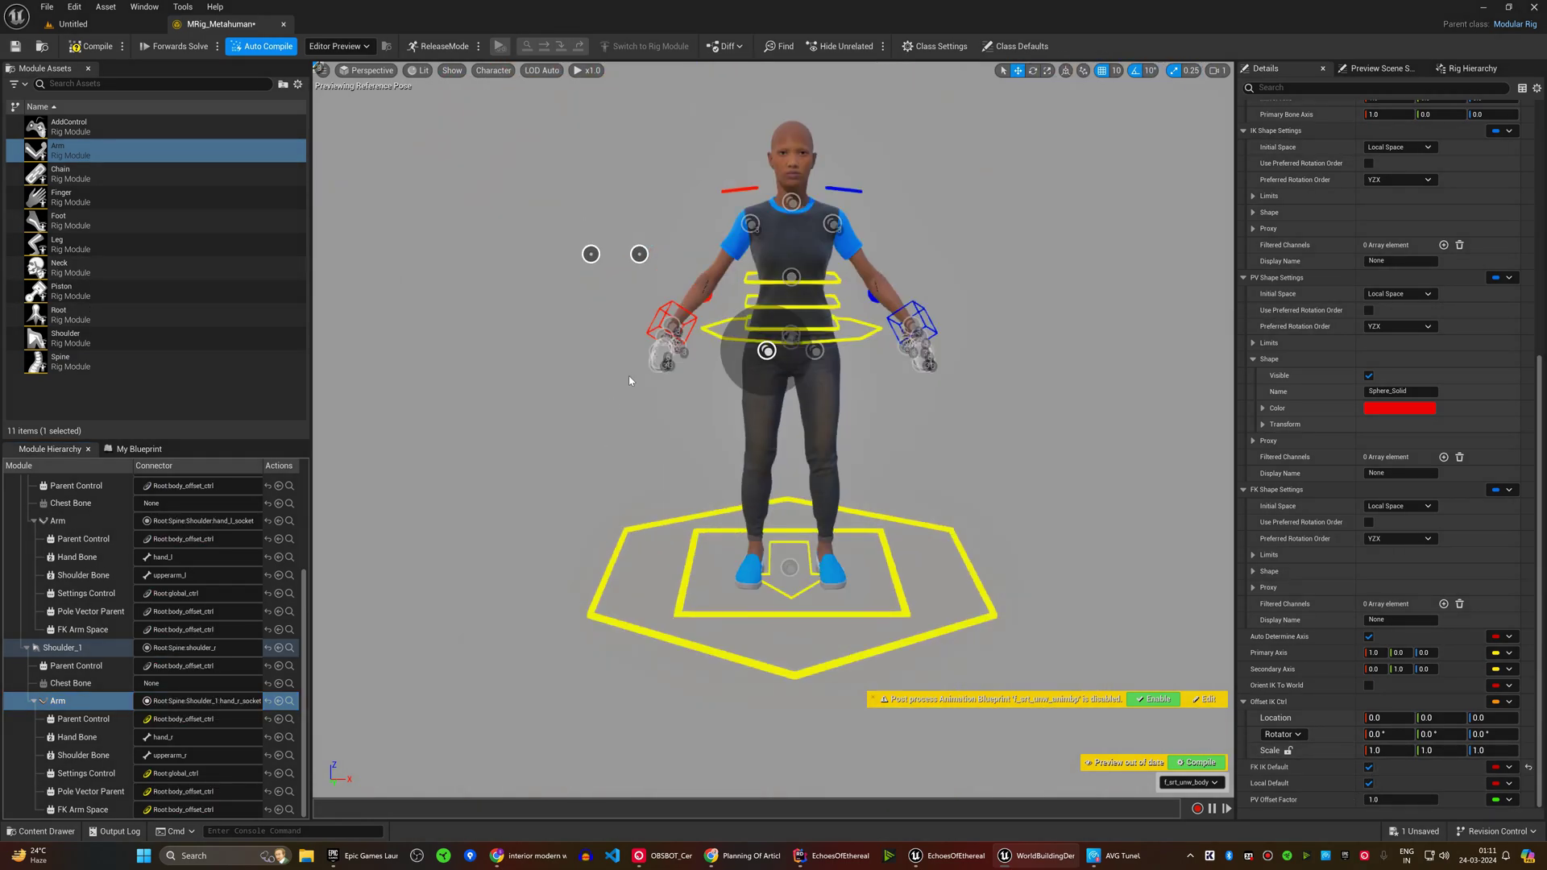
Step: Attach Leg modules to both thigh sockets and the Neck module to the neck socket
drag(60, 243, 639, 256)
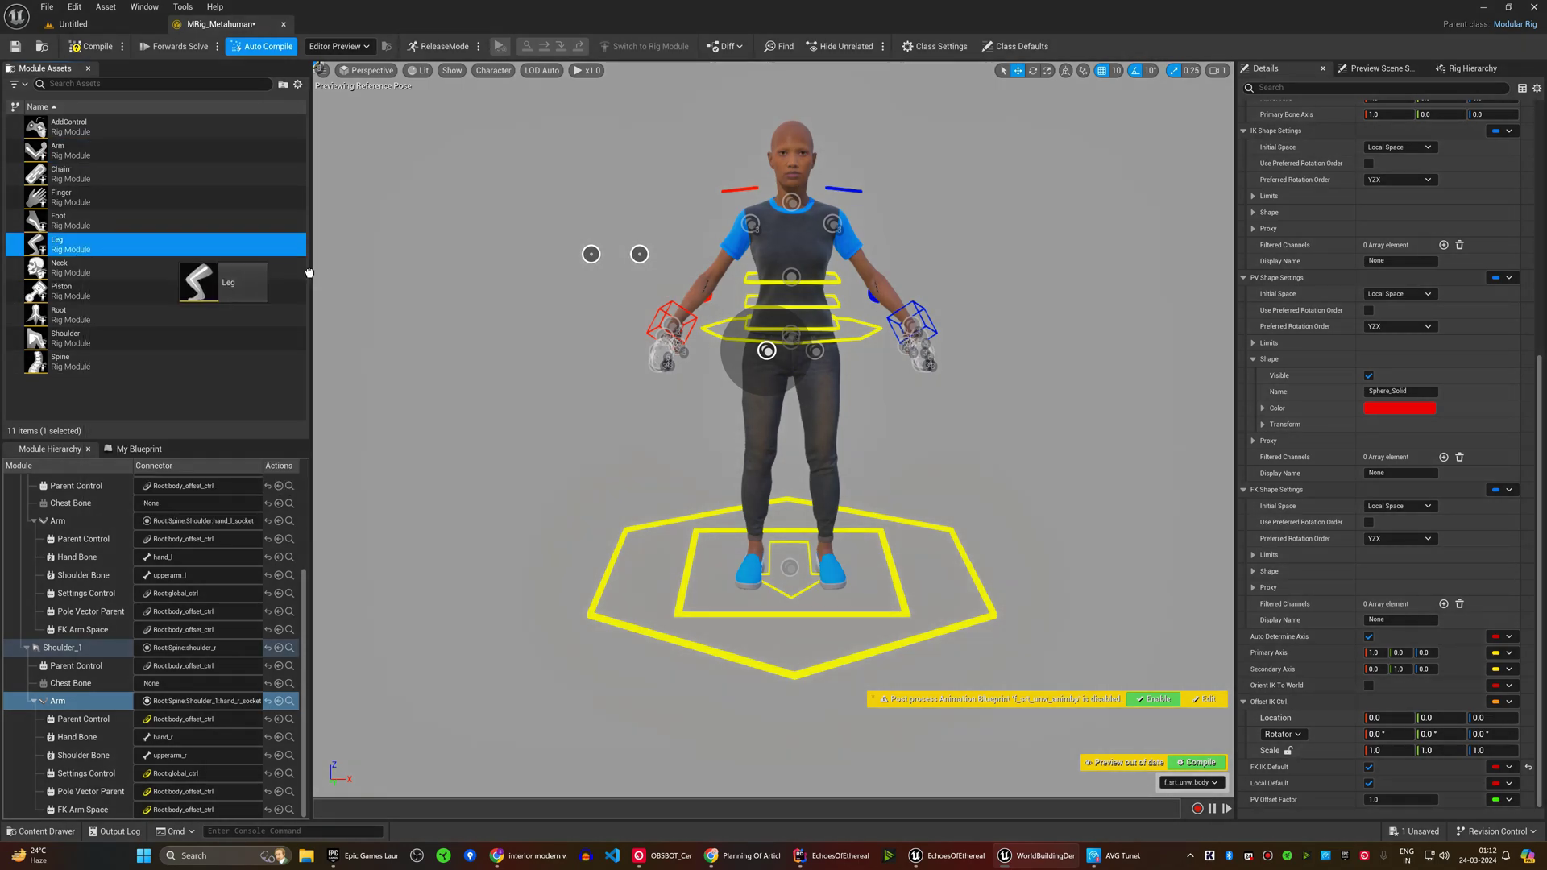
drag(134, 263, 723, 268)
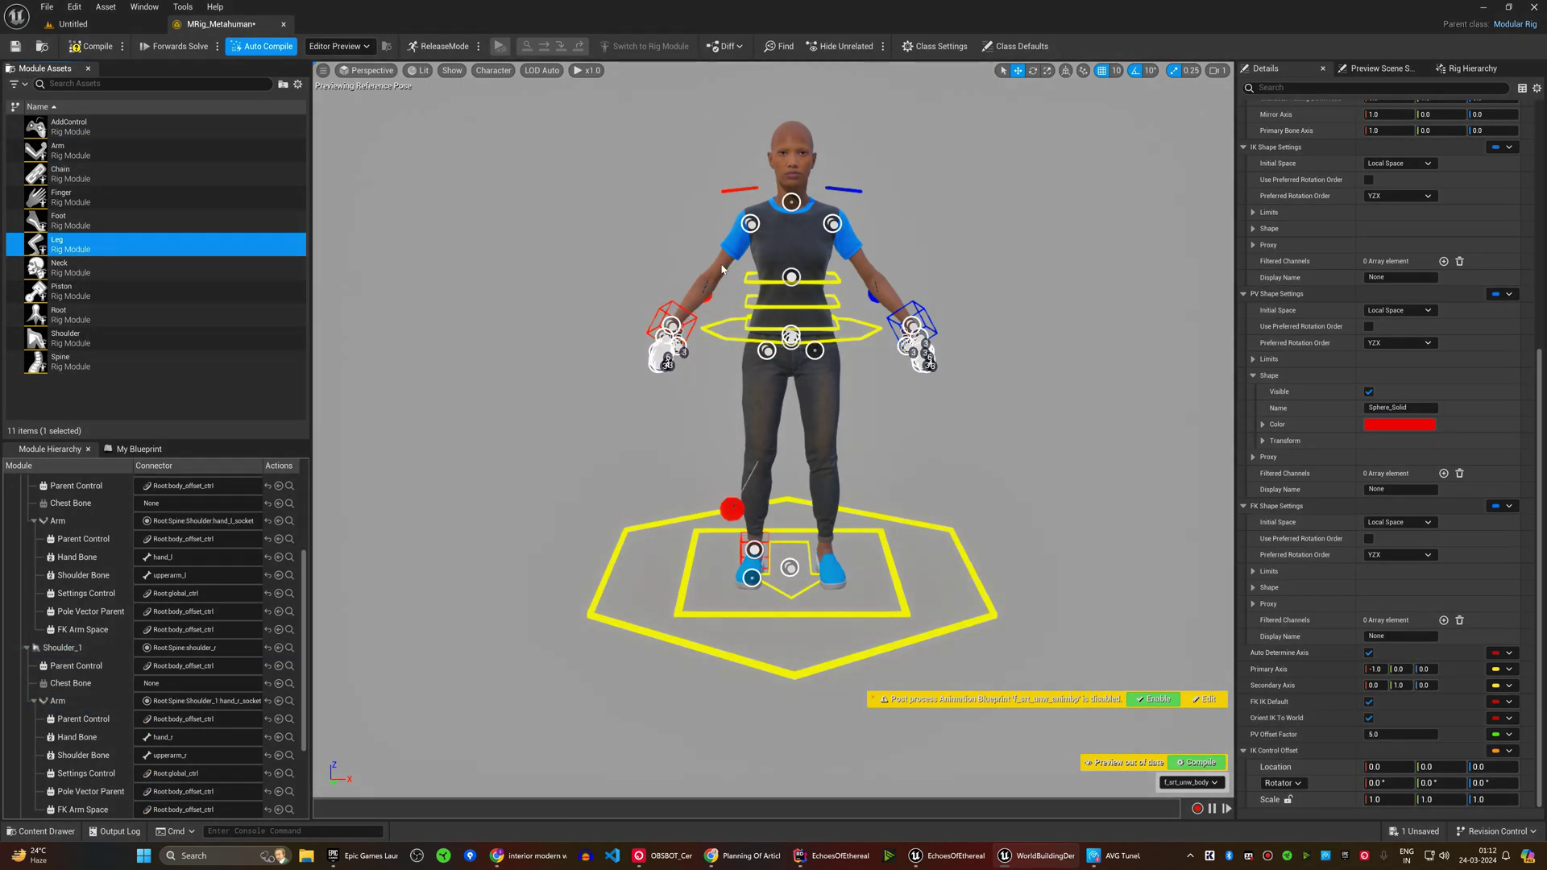
drag(818, 353, 817, 351)
scroll(797, 423, up, 3)
click(746, 578)
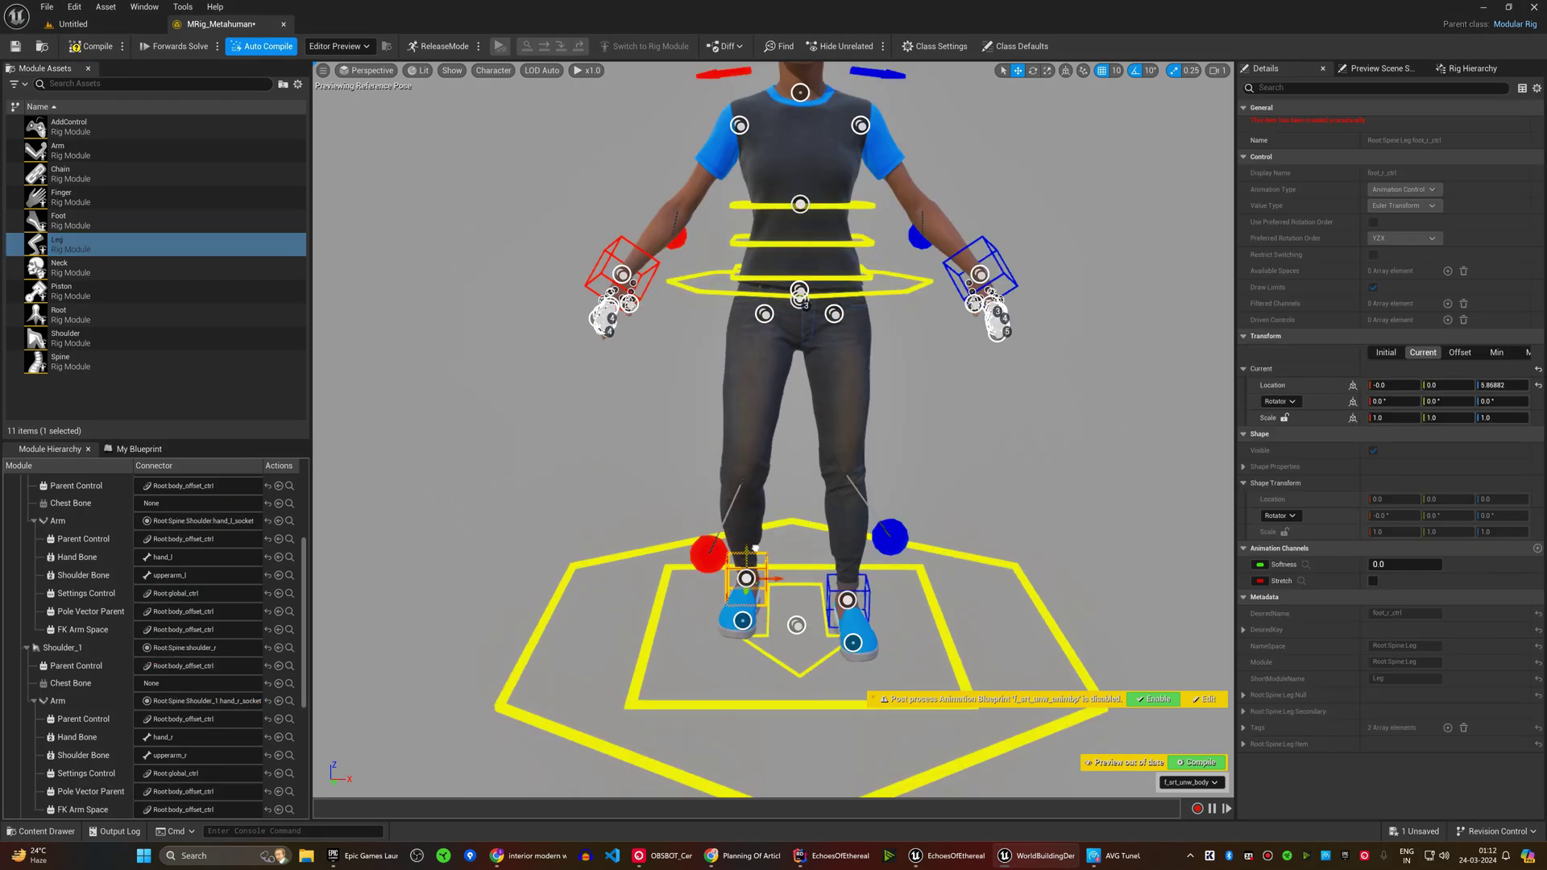
scroll(755, 548, down, 3)
mouse_move(60, 267)
mouse_down()
mouse_move(750, 243)
mouse_move(790, 201)
mouse_up()
drag(793, 263, 793, 262)
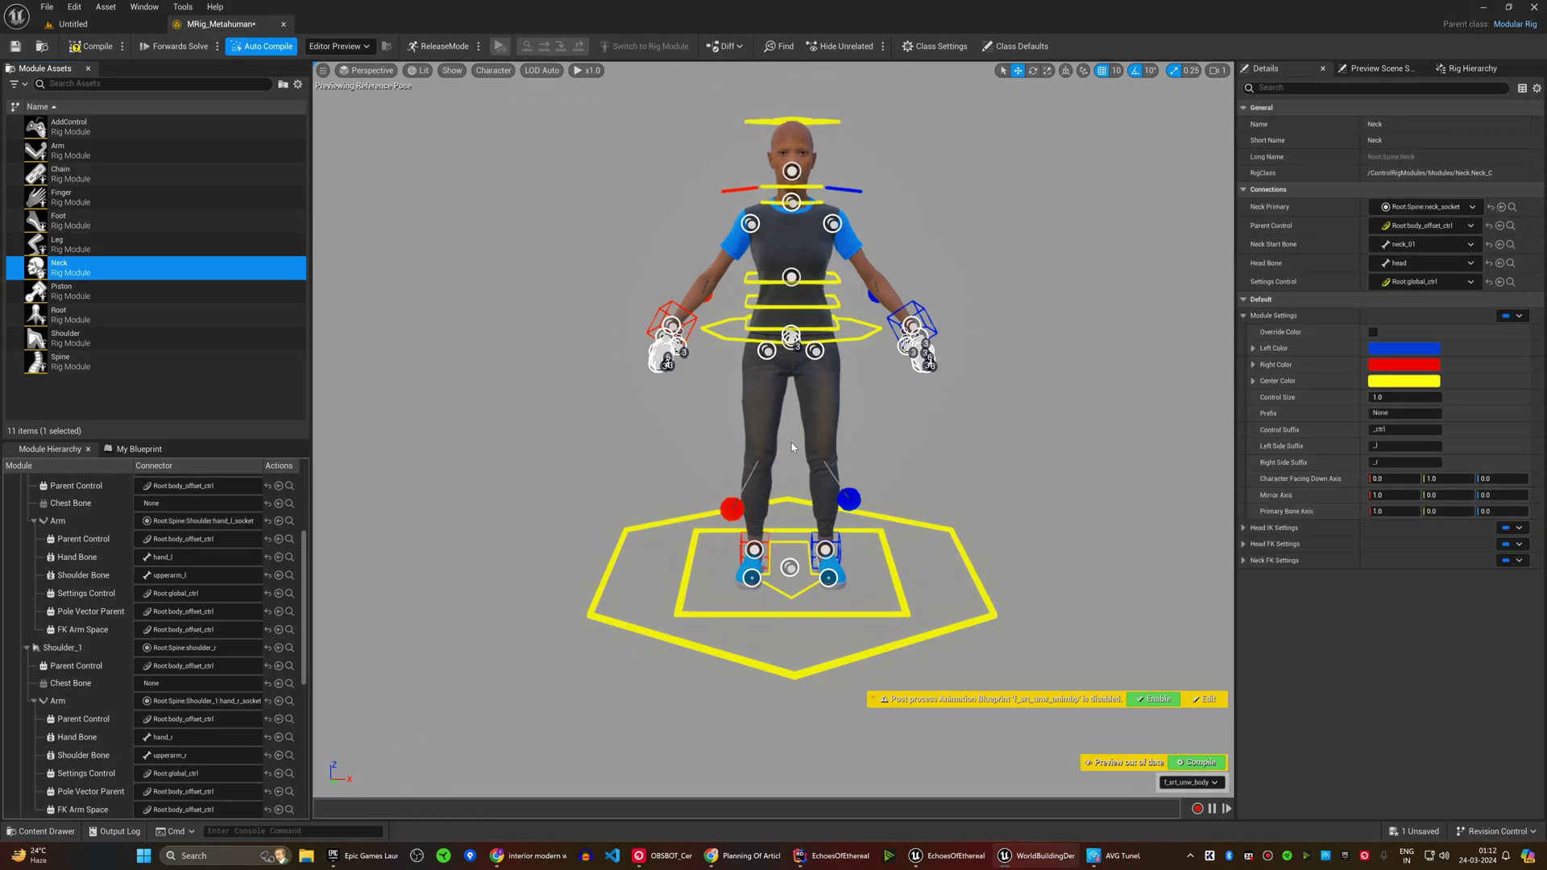
scroll(792, 442, up, 3)
click(72, 127)
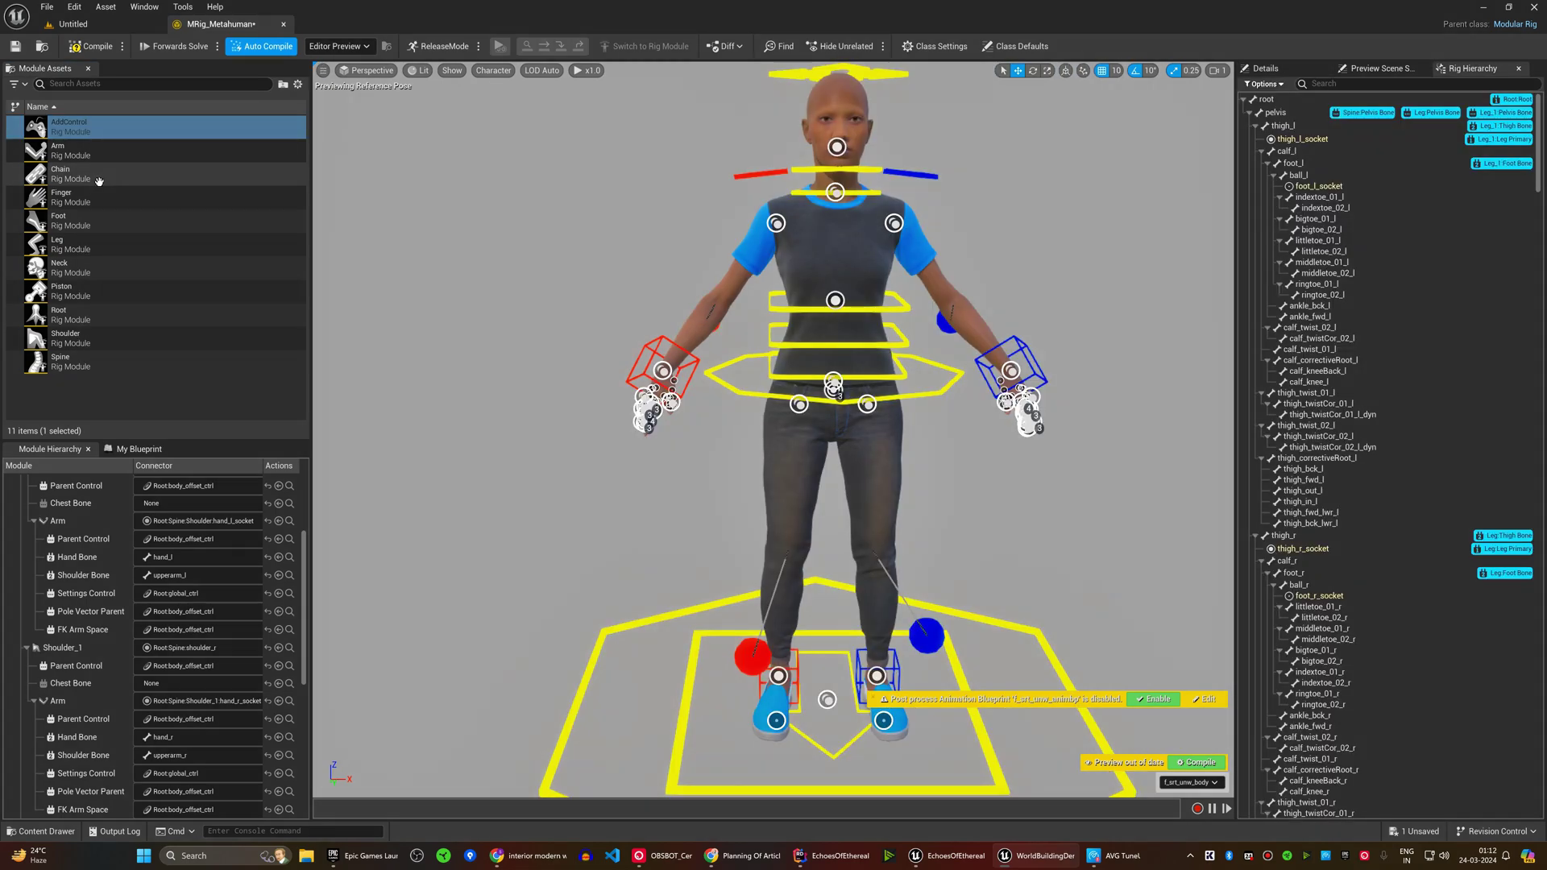
Step: Add a Chain module on the left hand running from index_01_l to index_03_l
click(120, 181)
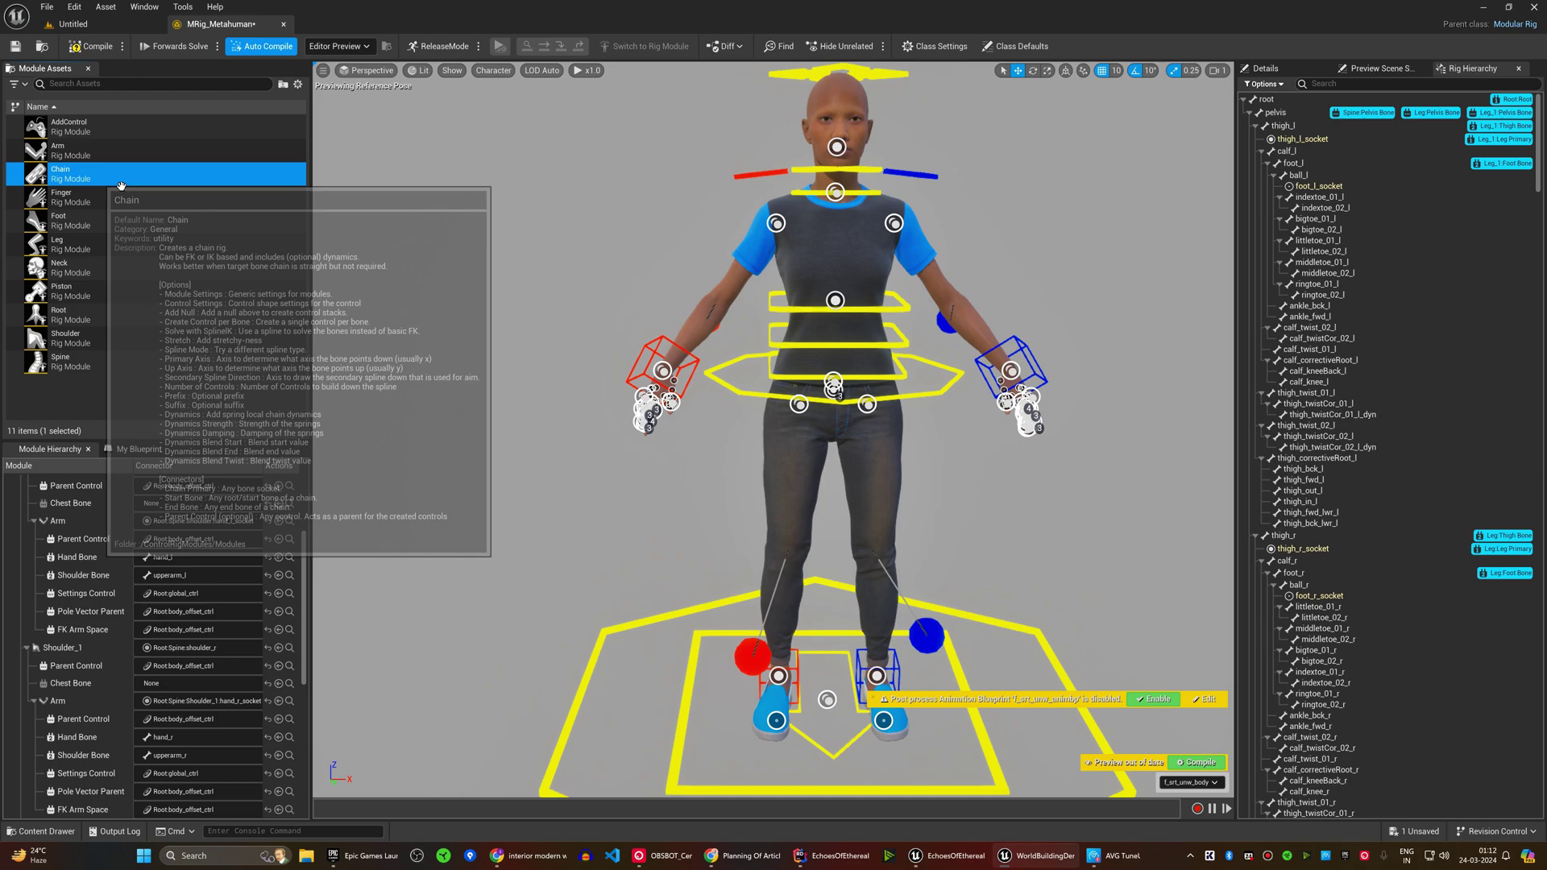
drag(120, 184, 1372, 466)
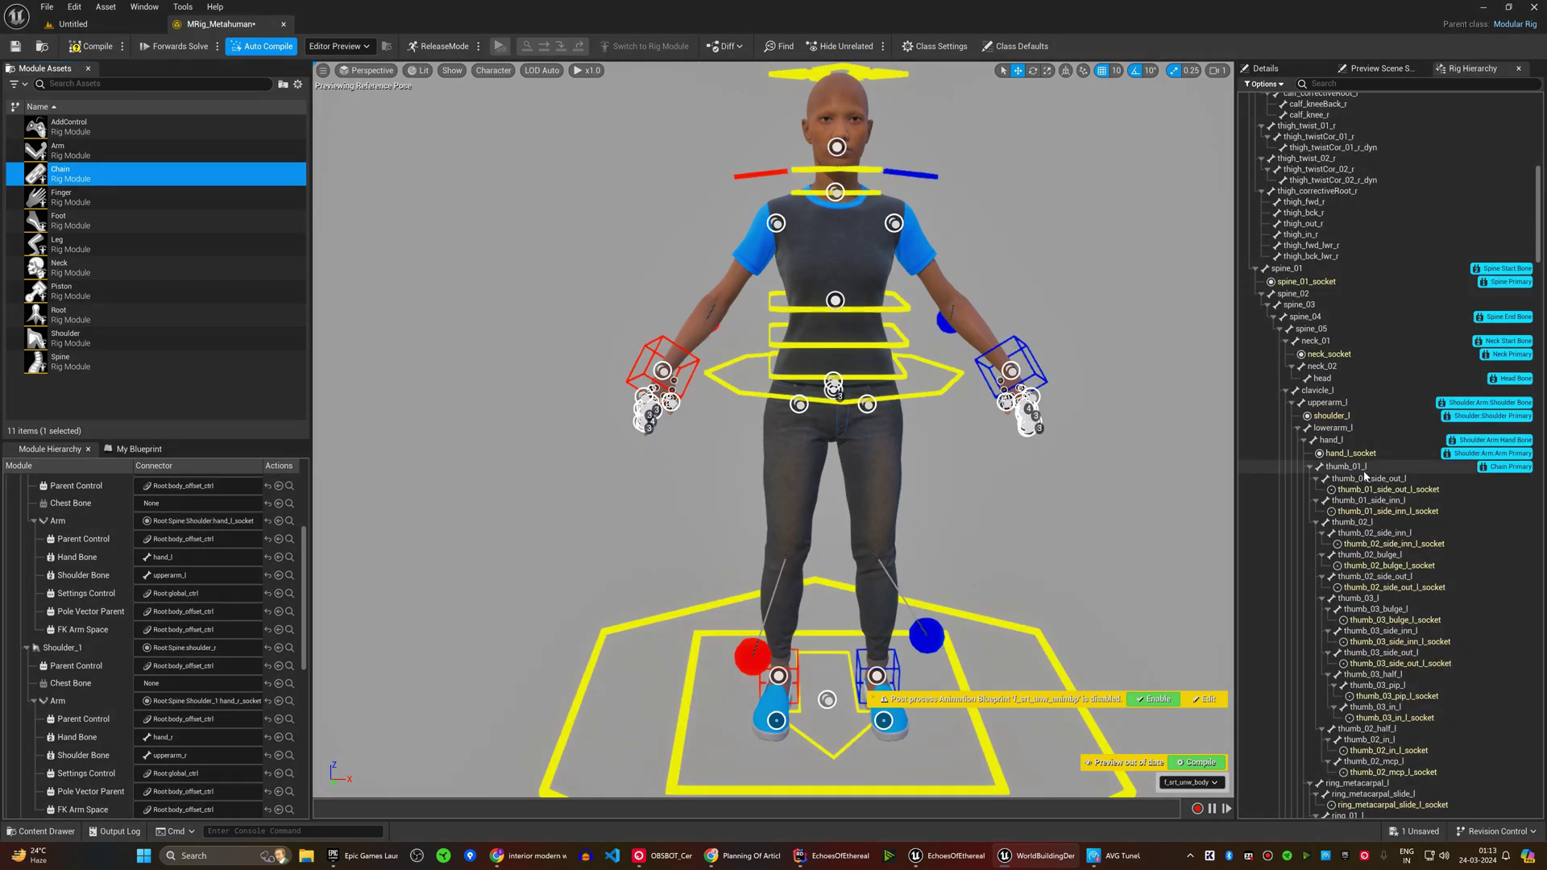
scroll(73, 677, down, 10)
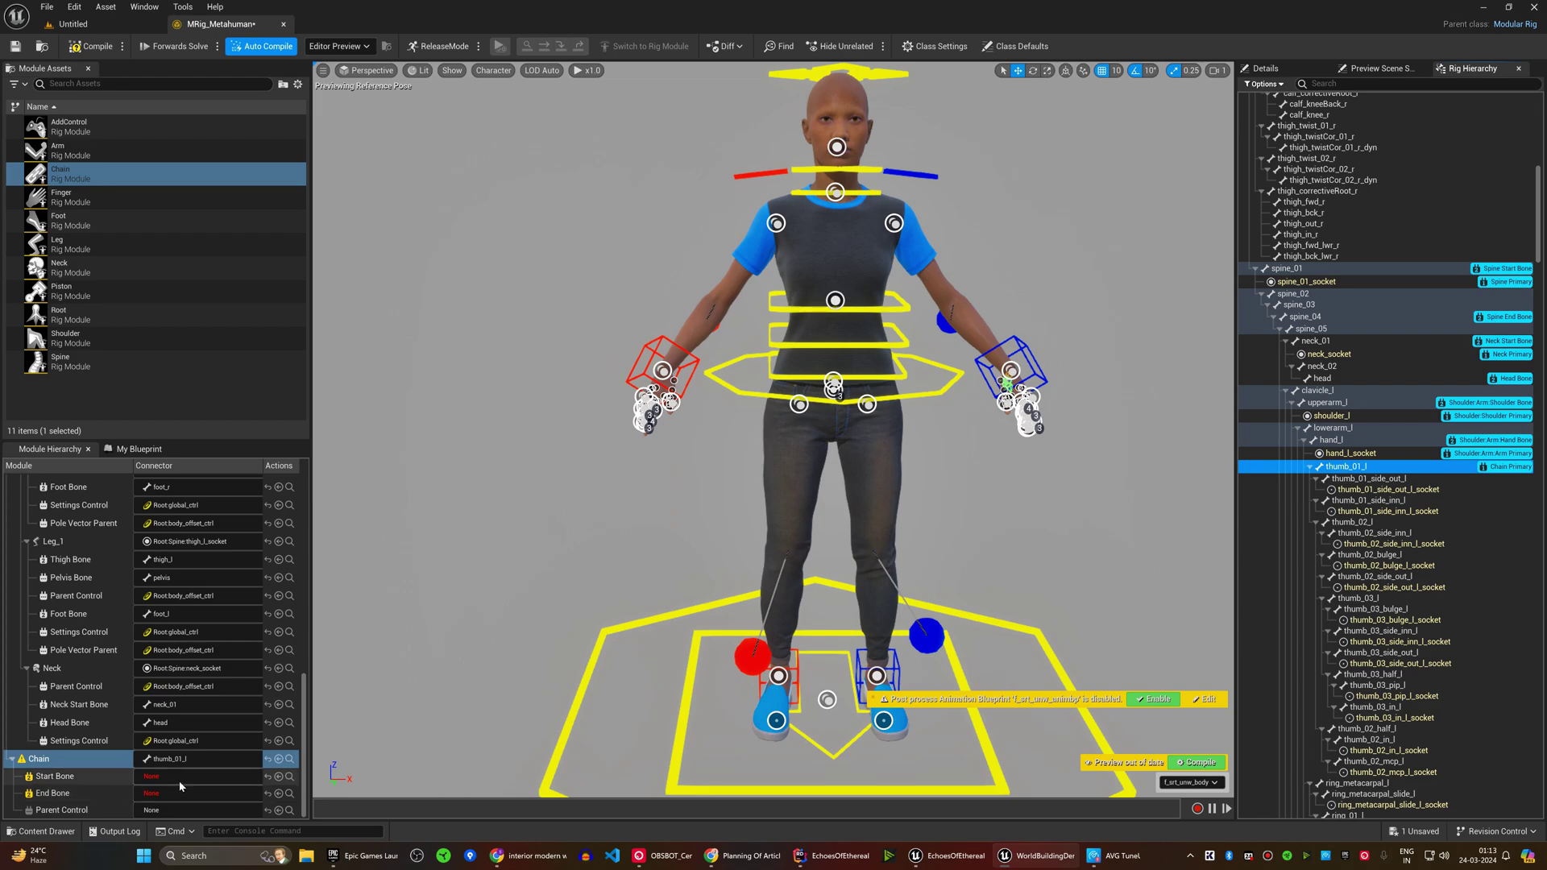
click(183, 774)
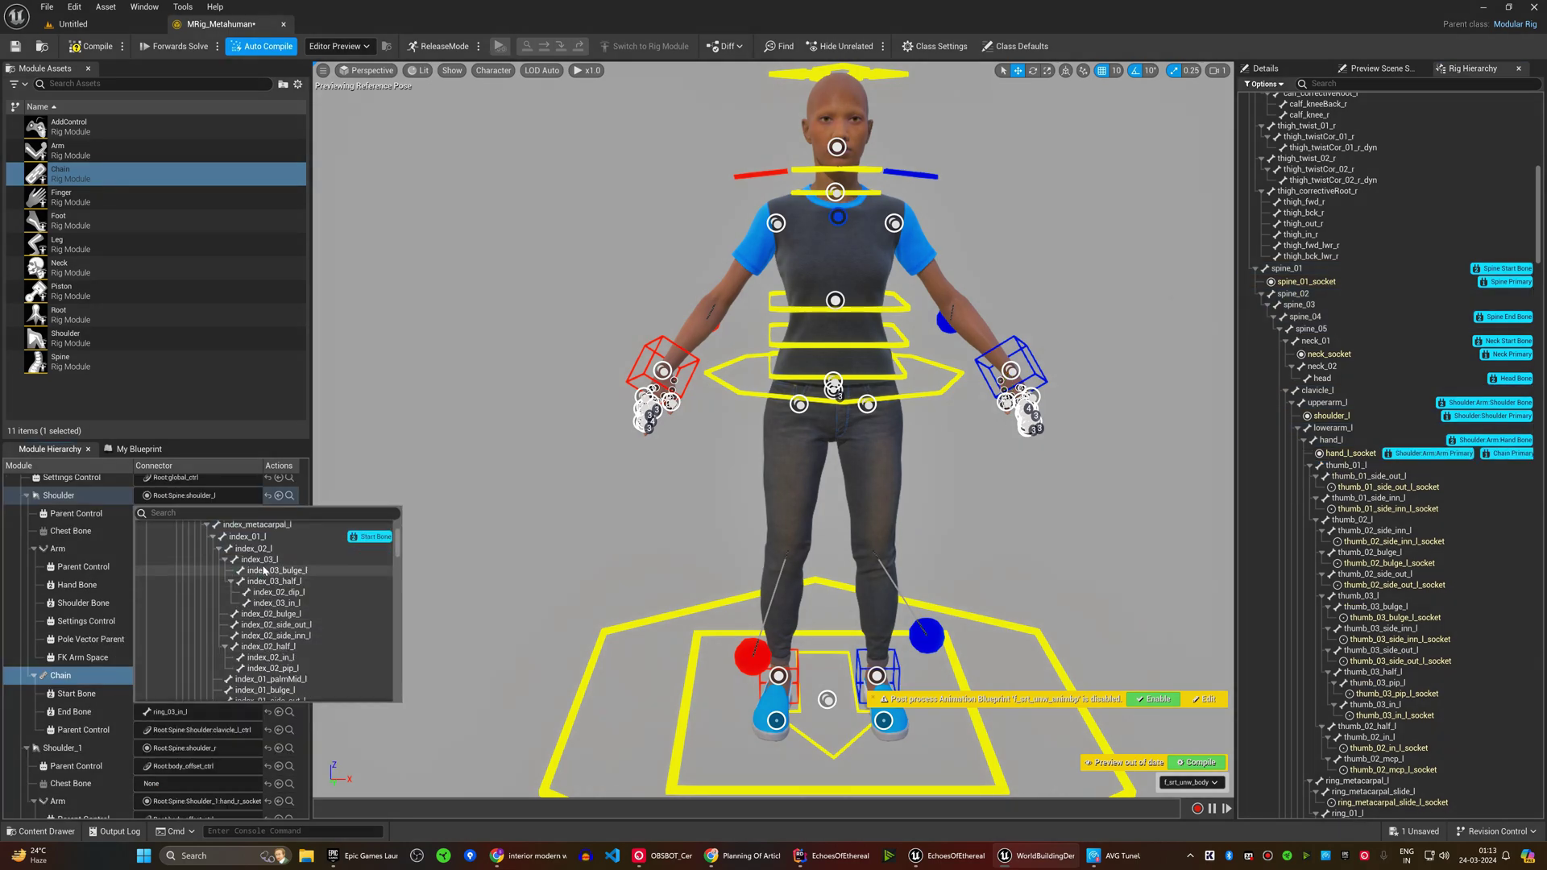
click(242, 763)
Step: Frame the hand and character to check the chain, then compile and save the rig
key(f)
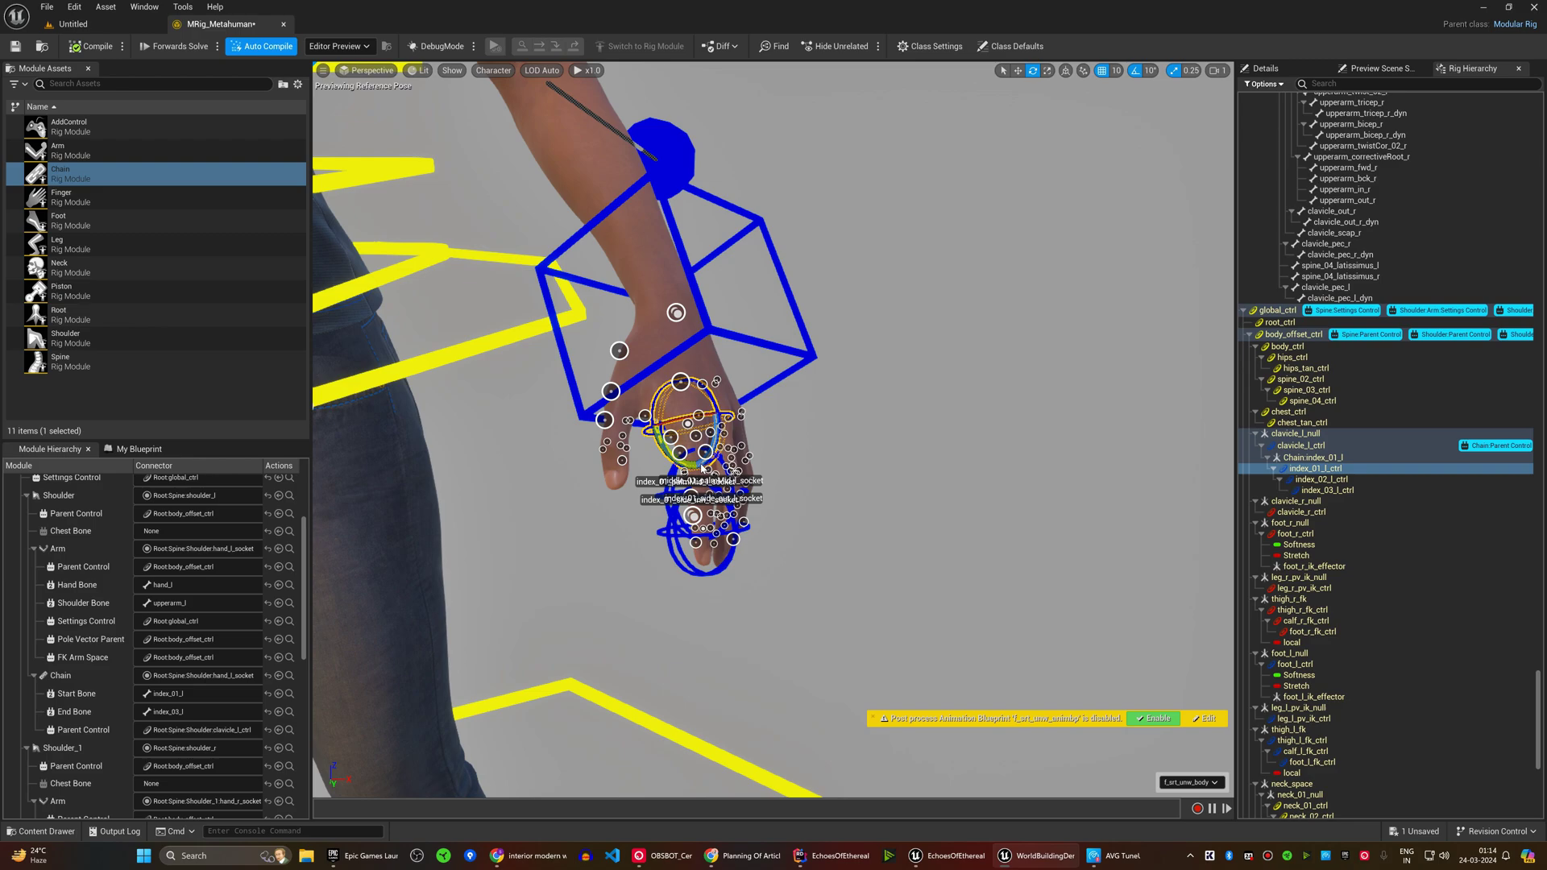
key(f)
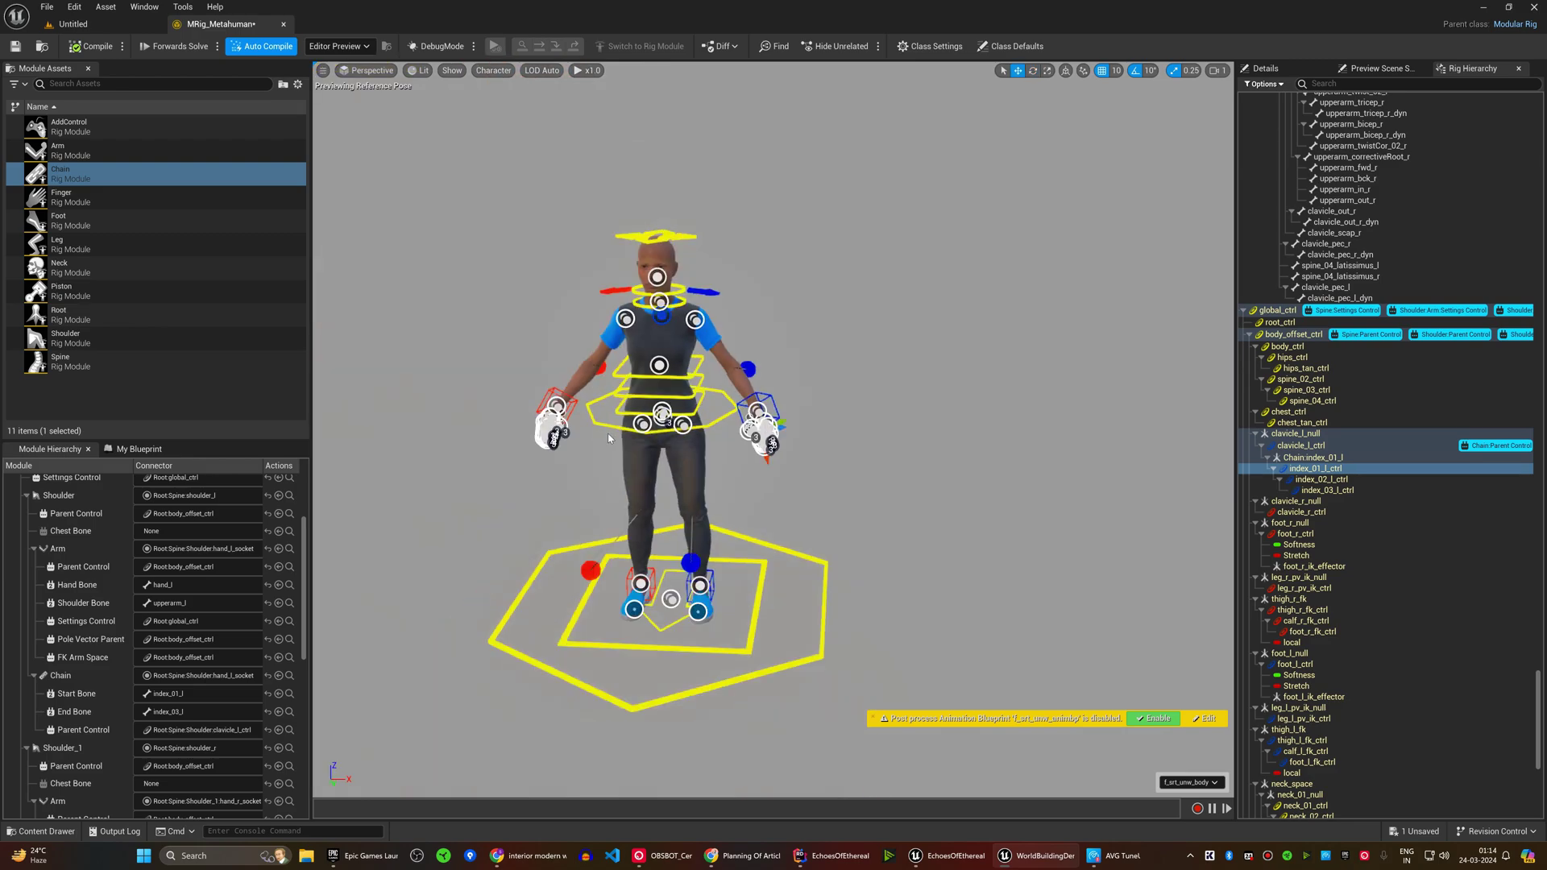
click(15, 47)
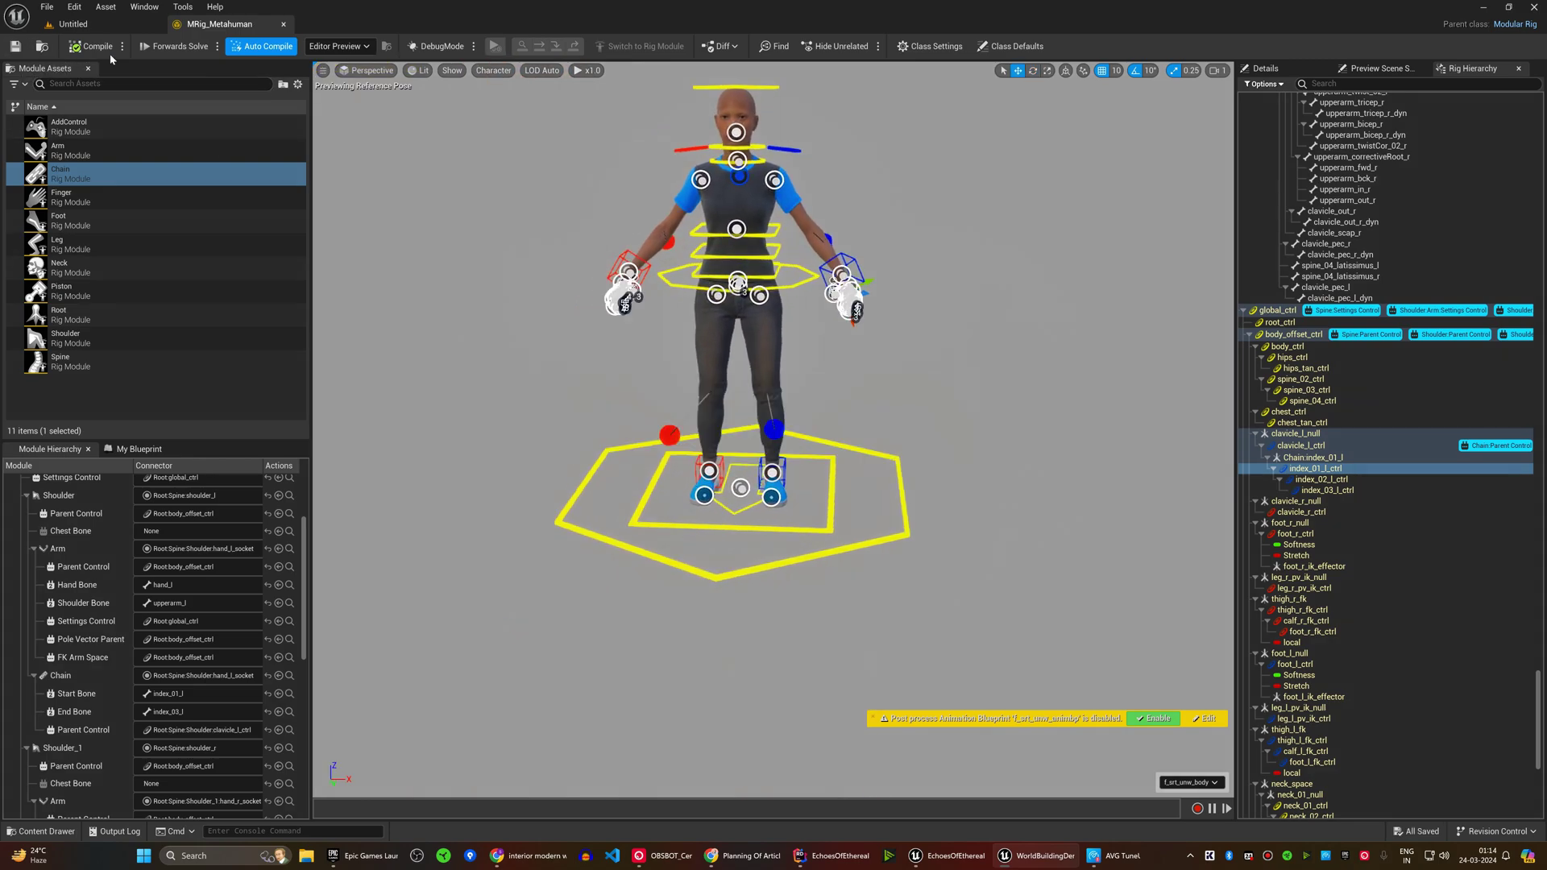
click(101, 51)
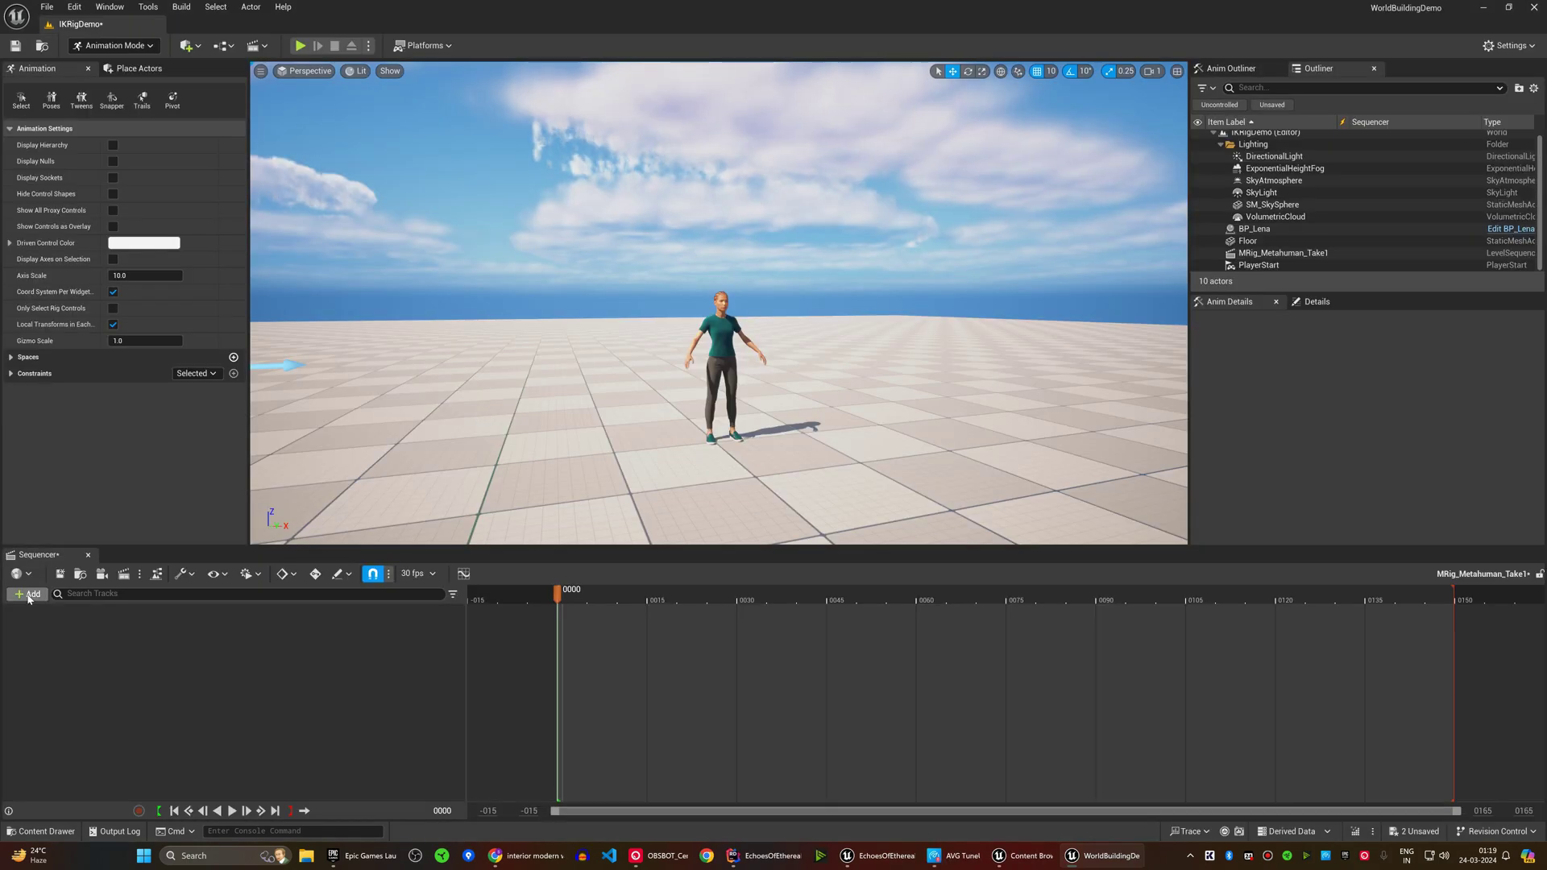
Step: Add BP_Lena to the level sequence and remove its MetaHuman_ControlRig body track
click(27, 594)
mouse_move(70, 630)
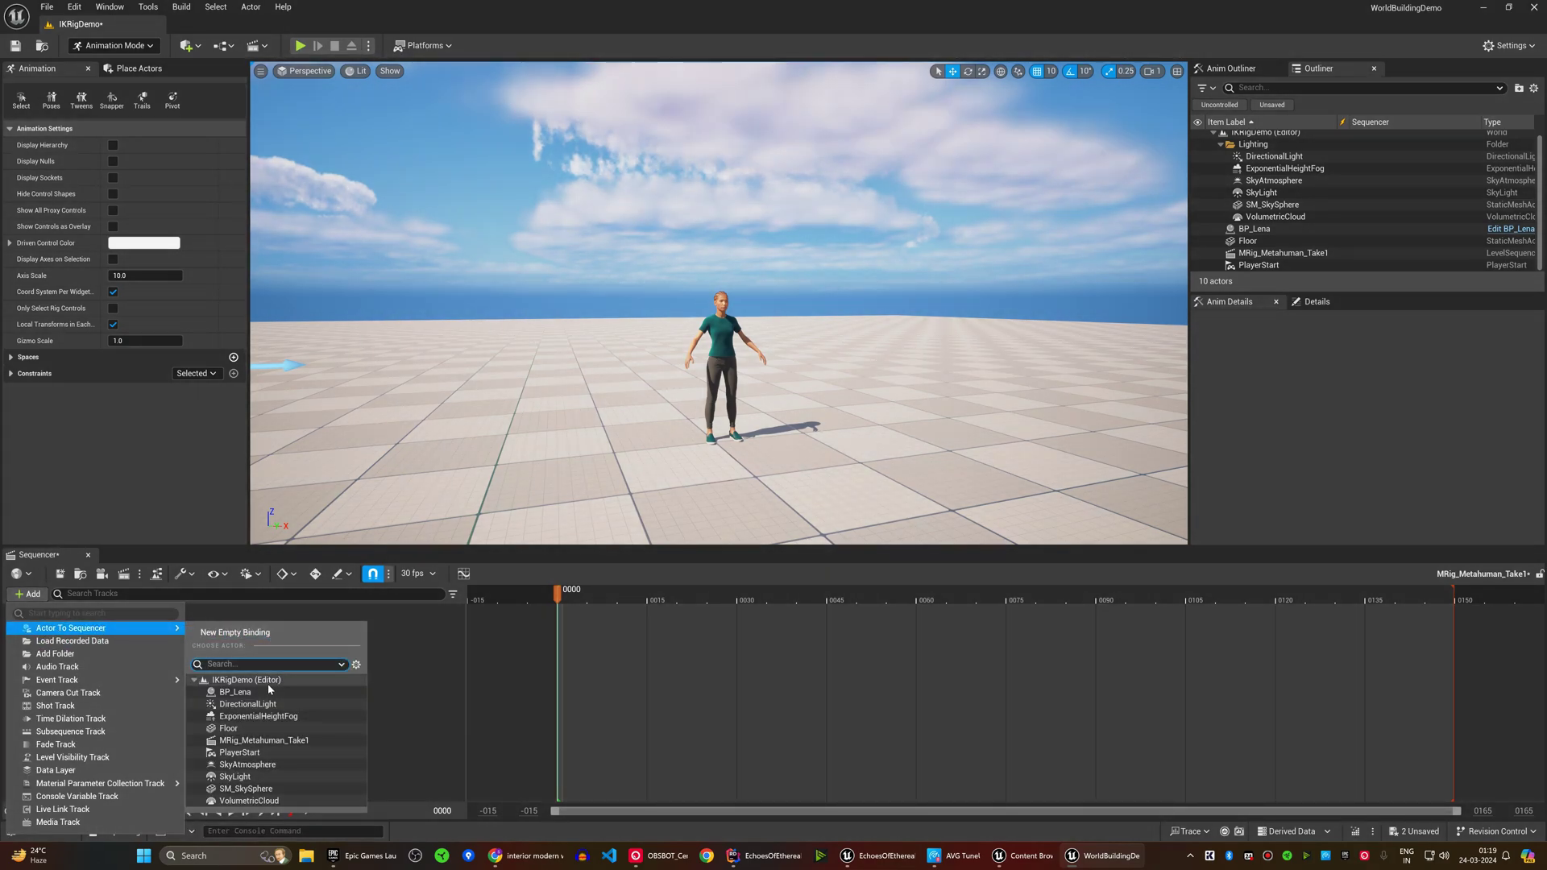
click(266, 692)
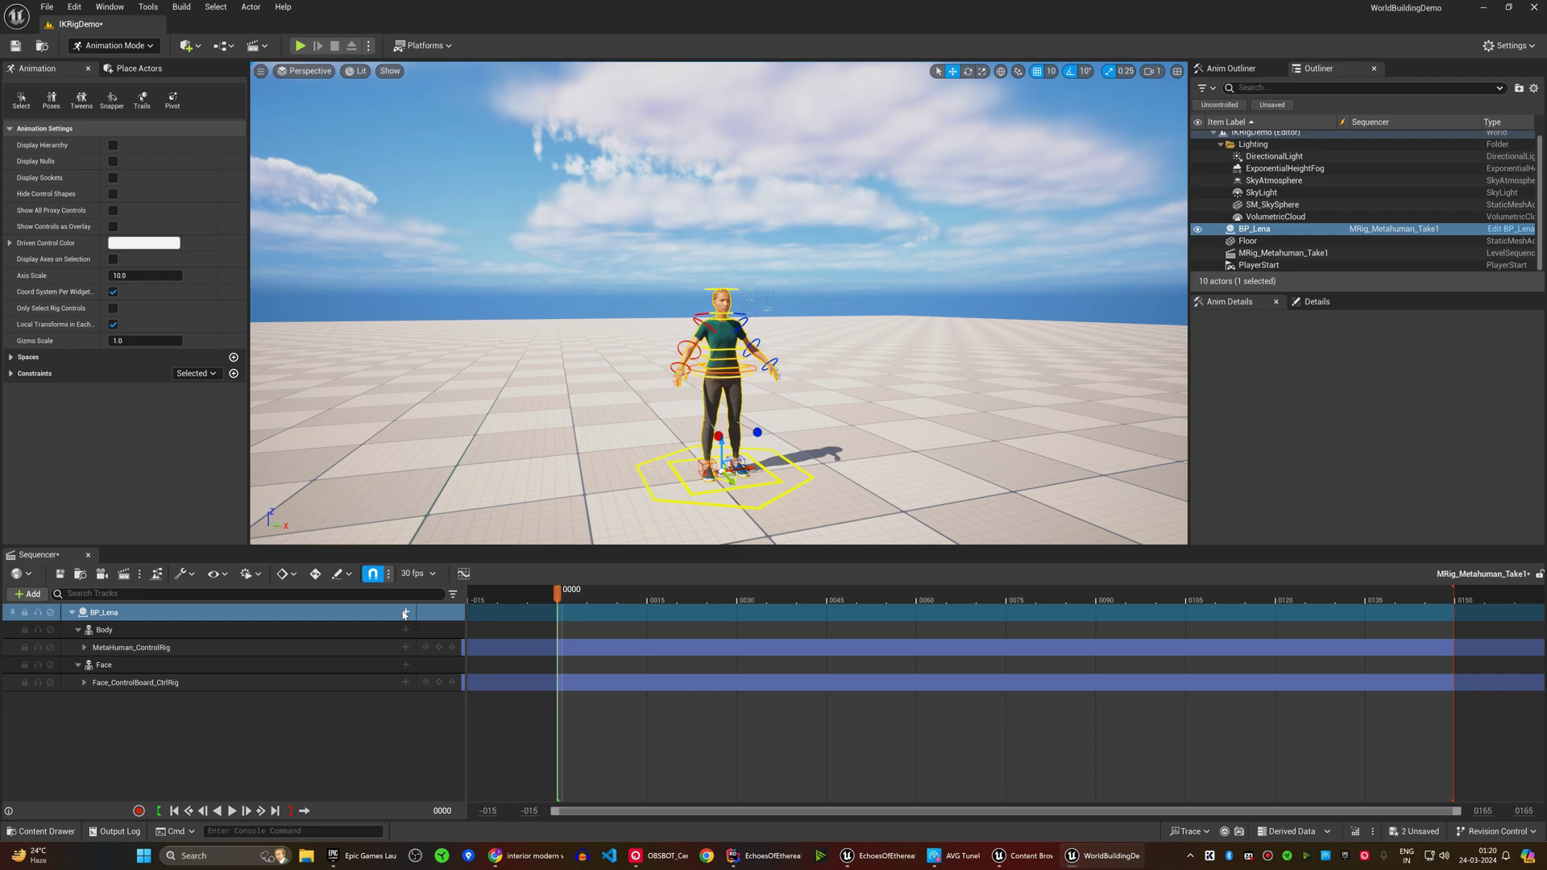
click(143, 650)
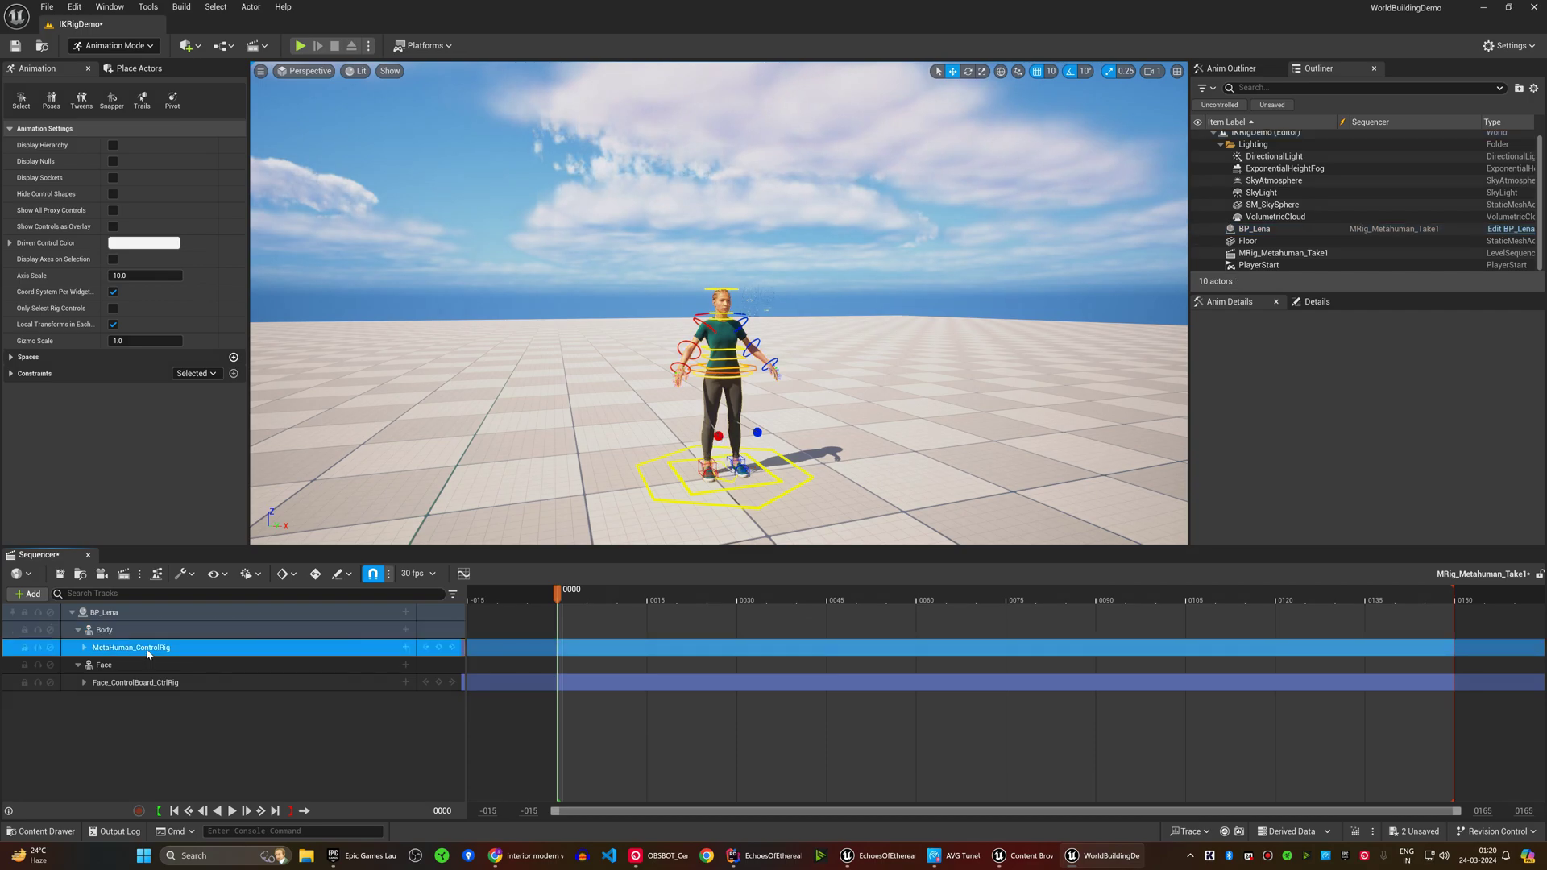
right_click(148, 650)
Step: Replace the Body track's default control rig with the MRig_Metahuman control rig in Sequencer
click(157, 513)
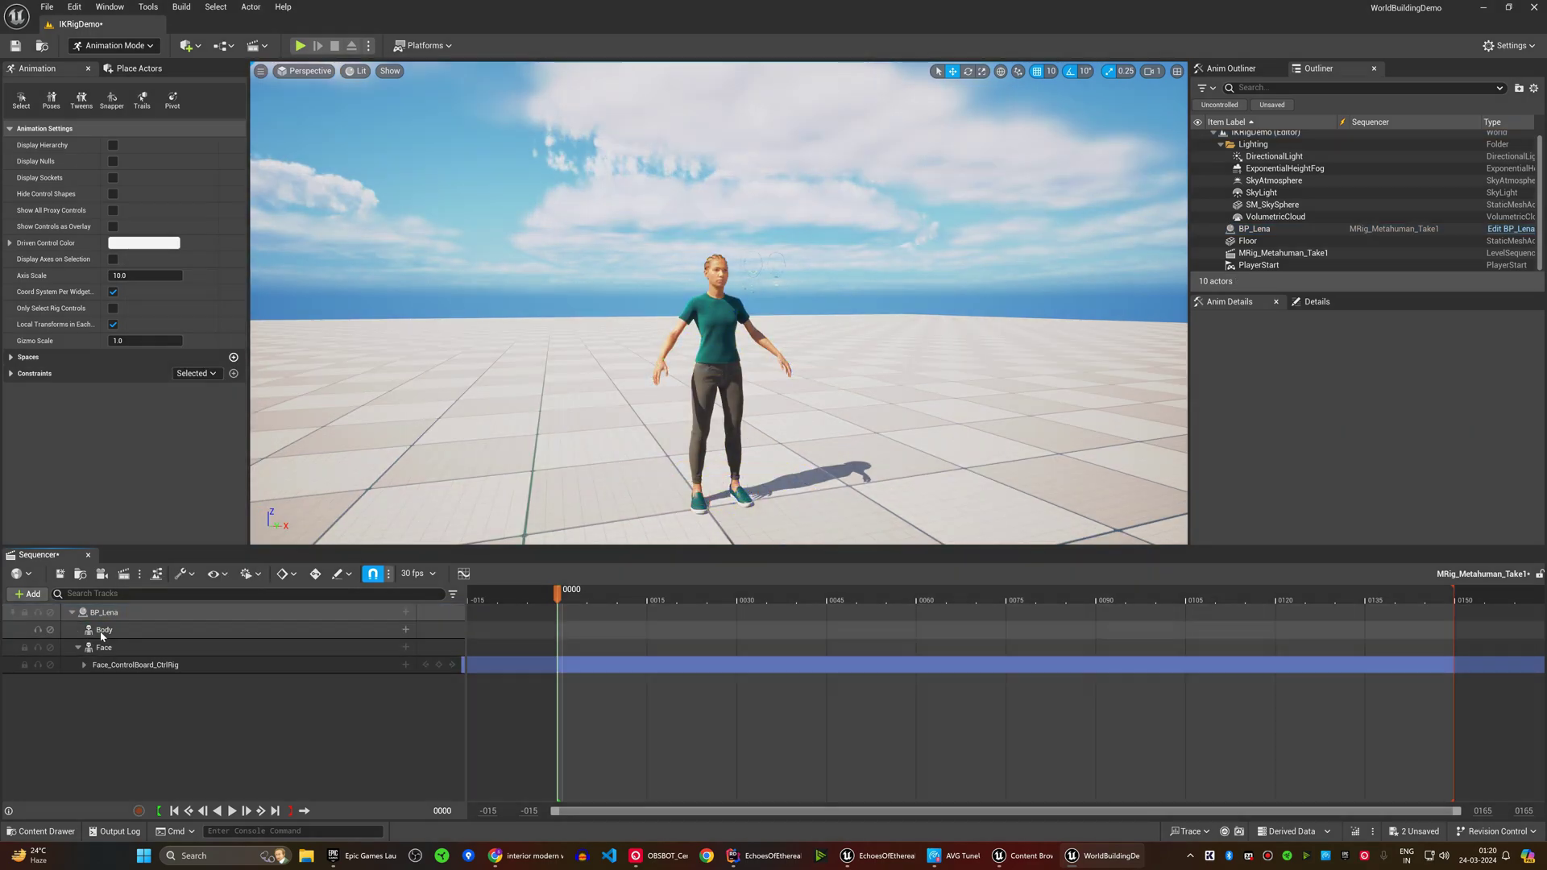
click(101, 632)
click(406, 630)
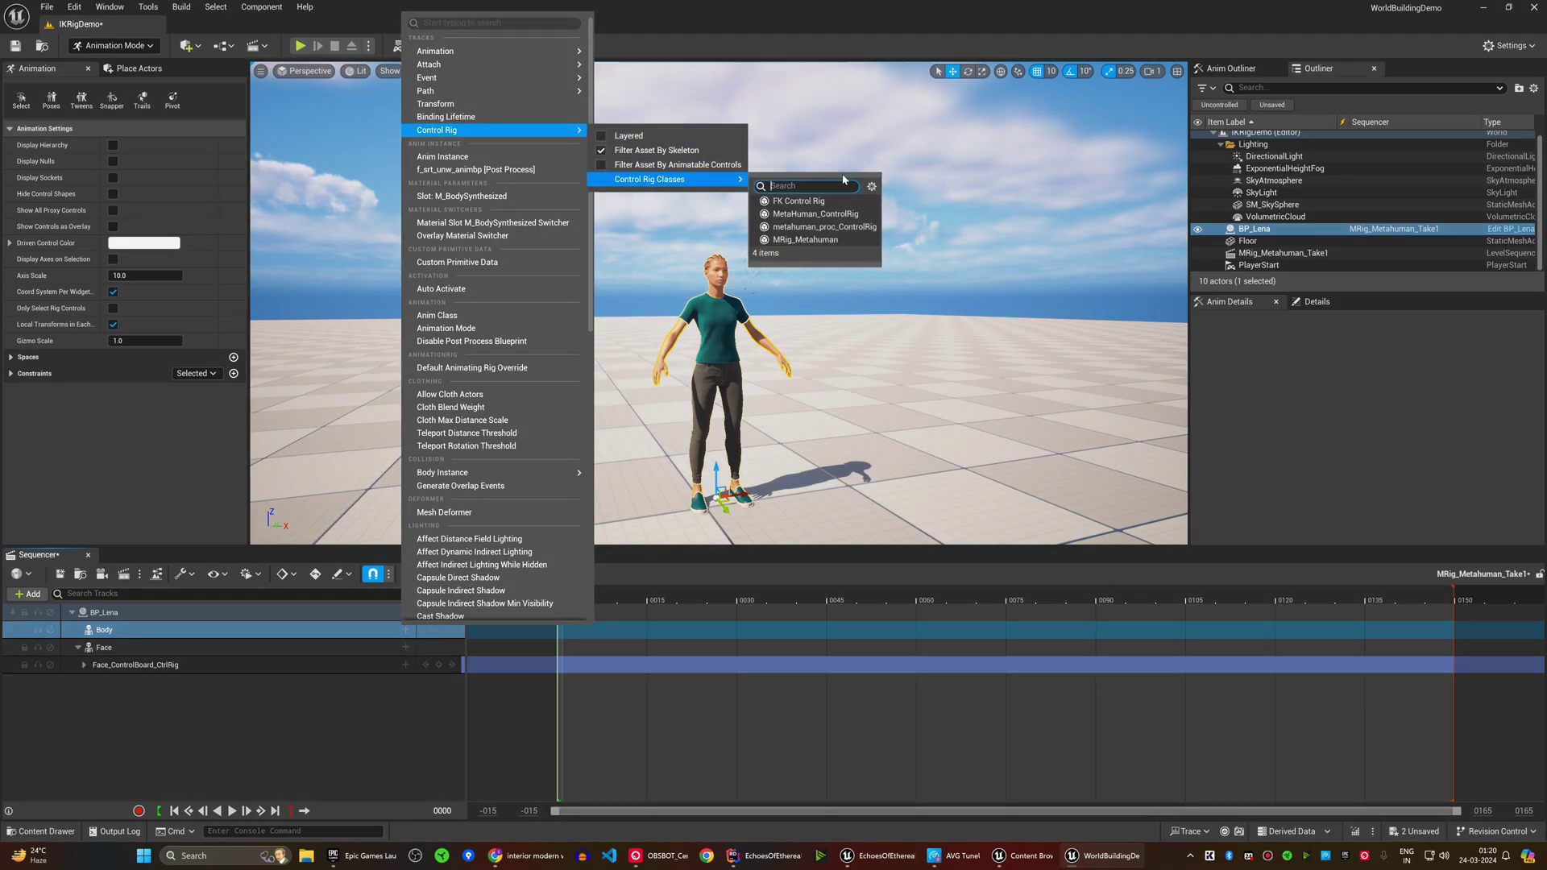
mouse_move(436, 130)
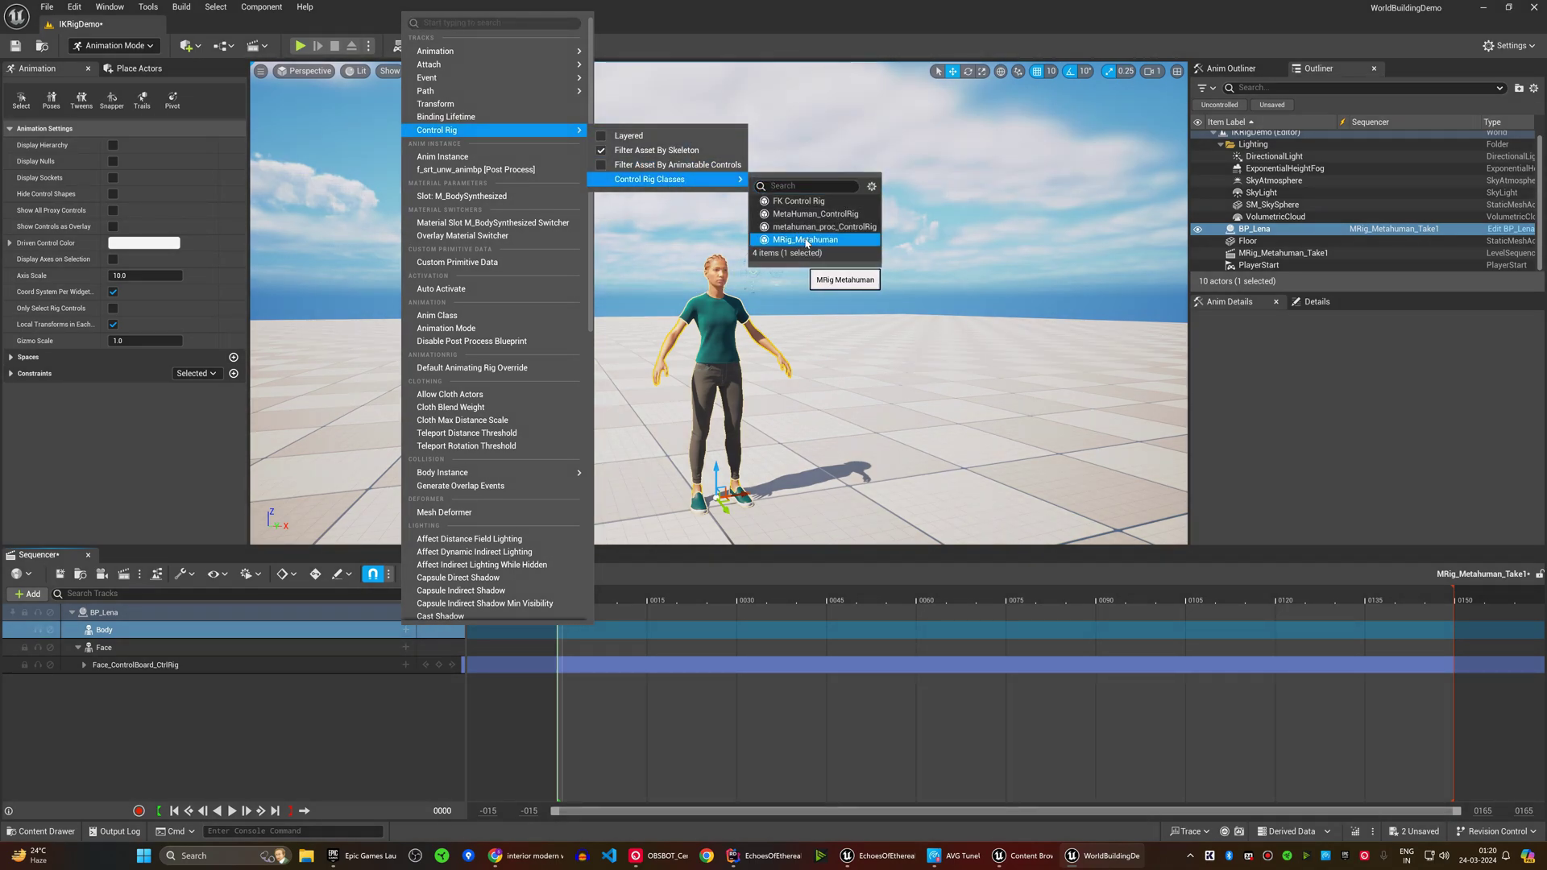
click(805, 240)
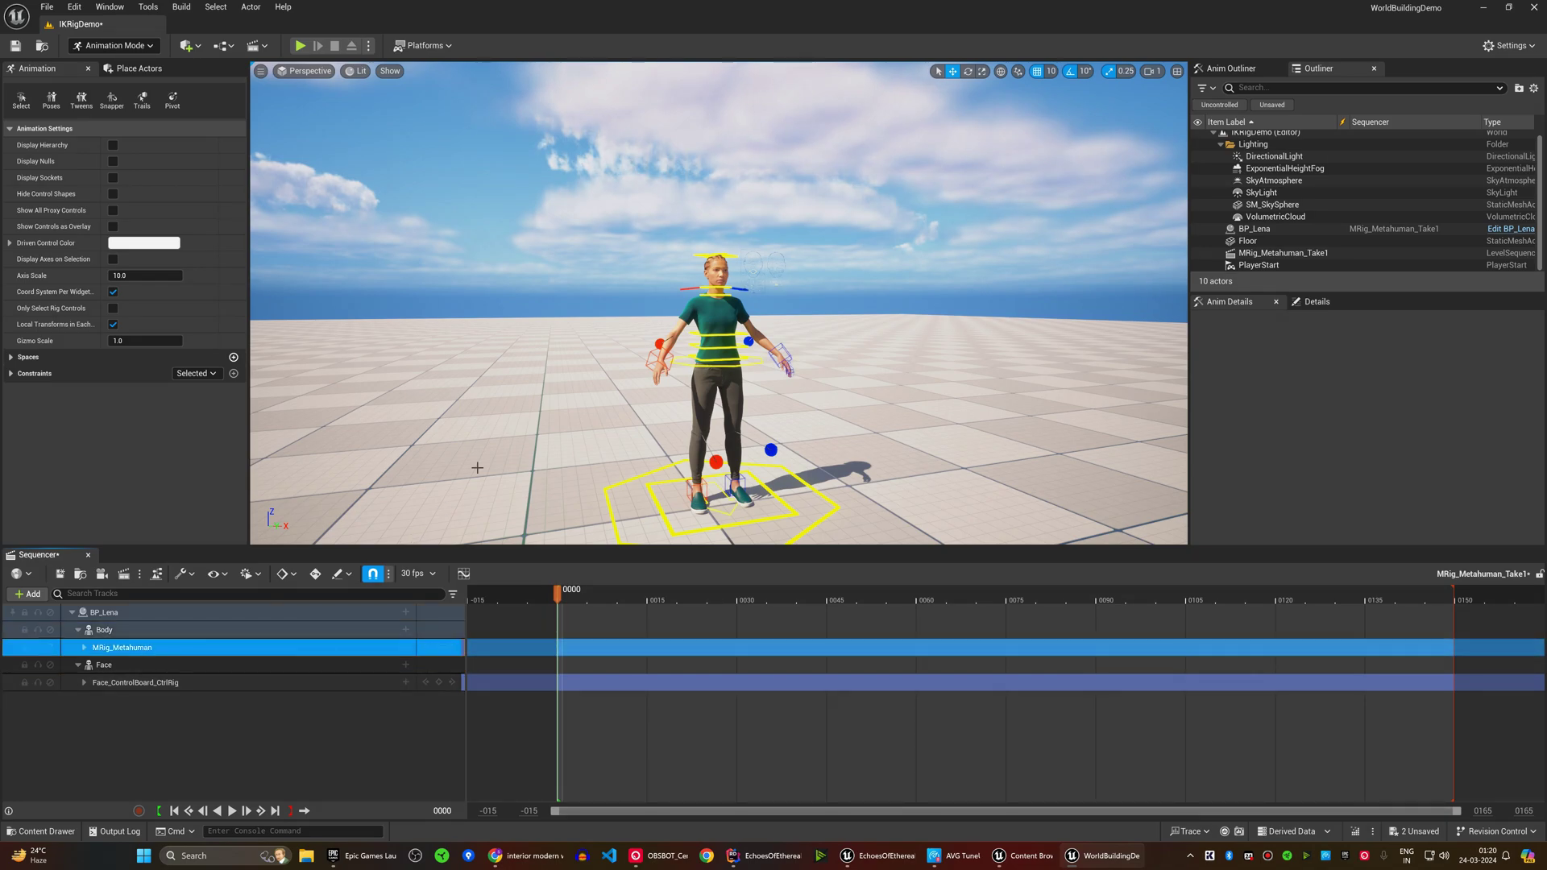
Step: Test the foot controls: raise the left foot, raise the right foot and lower it back to the floor
mouse_move(604, 508)
middle_down()
mouse_move(609, 479)
mouse_move(640, 465)
middle_up()
scroll(697, 383, up, 3)
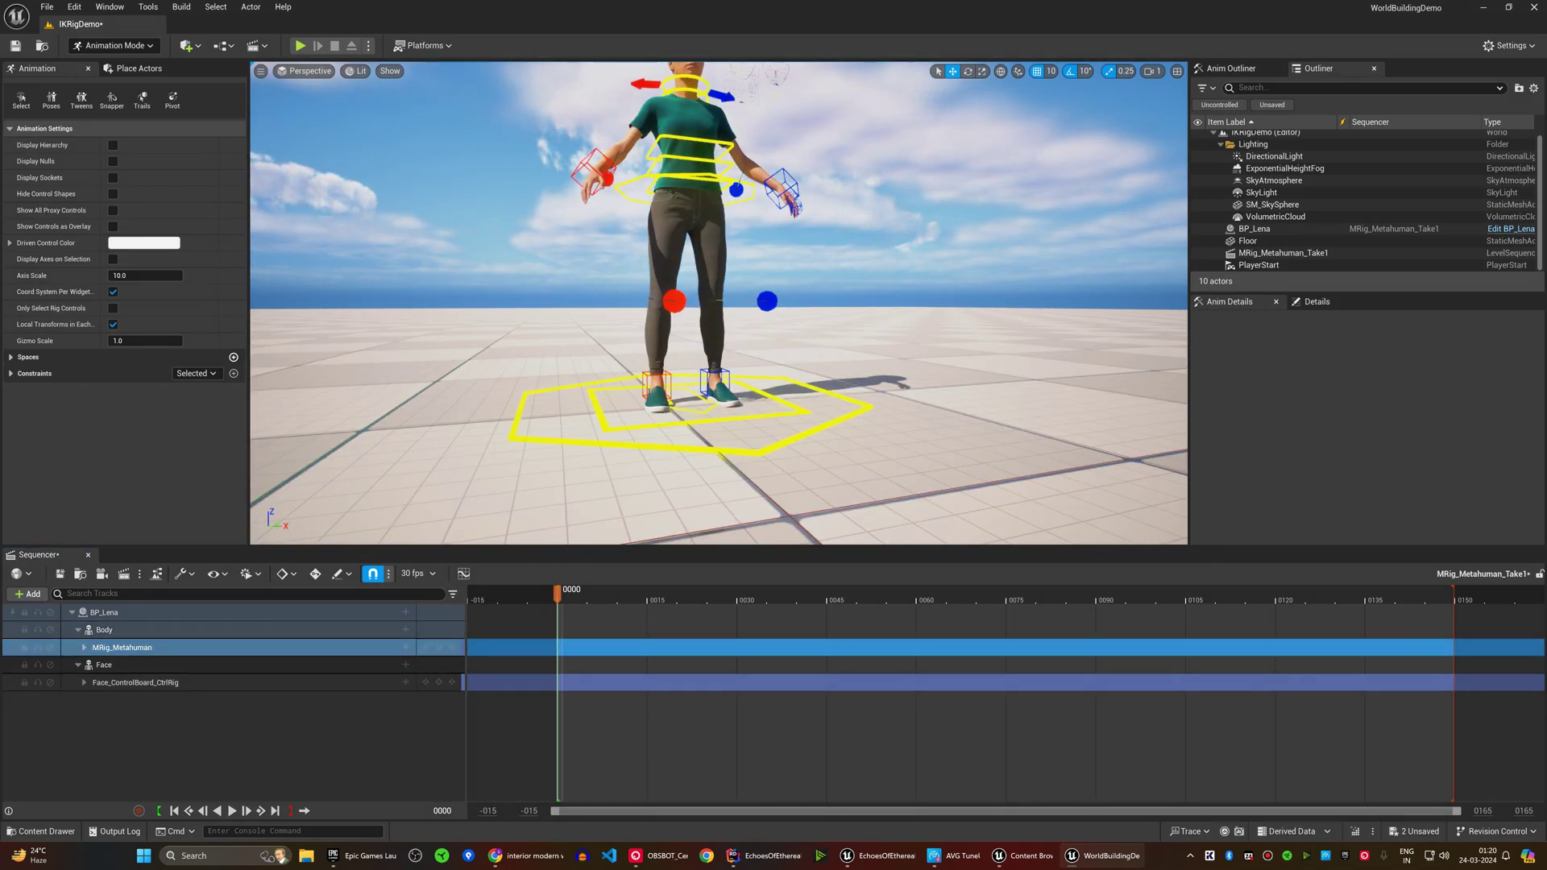
click(716, 381)
click(716, 362)
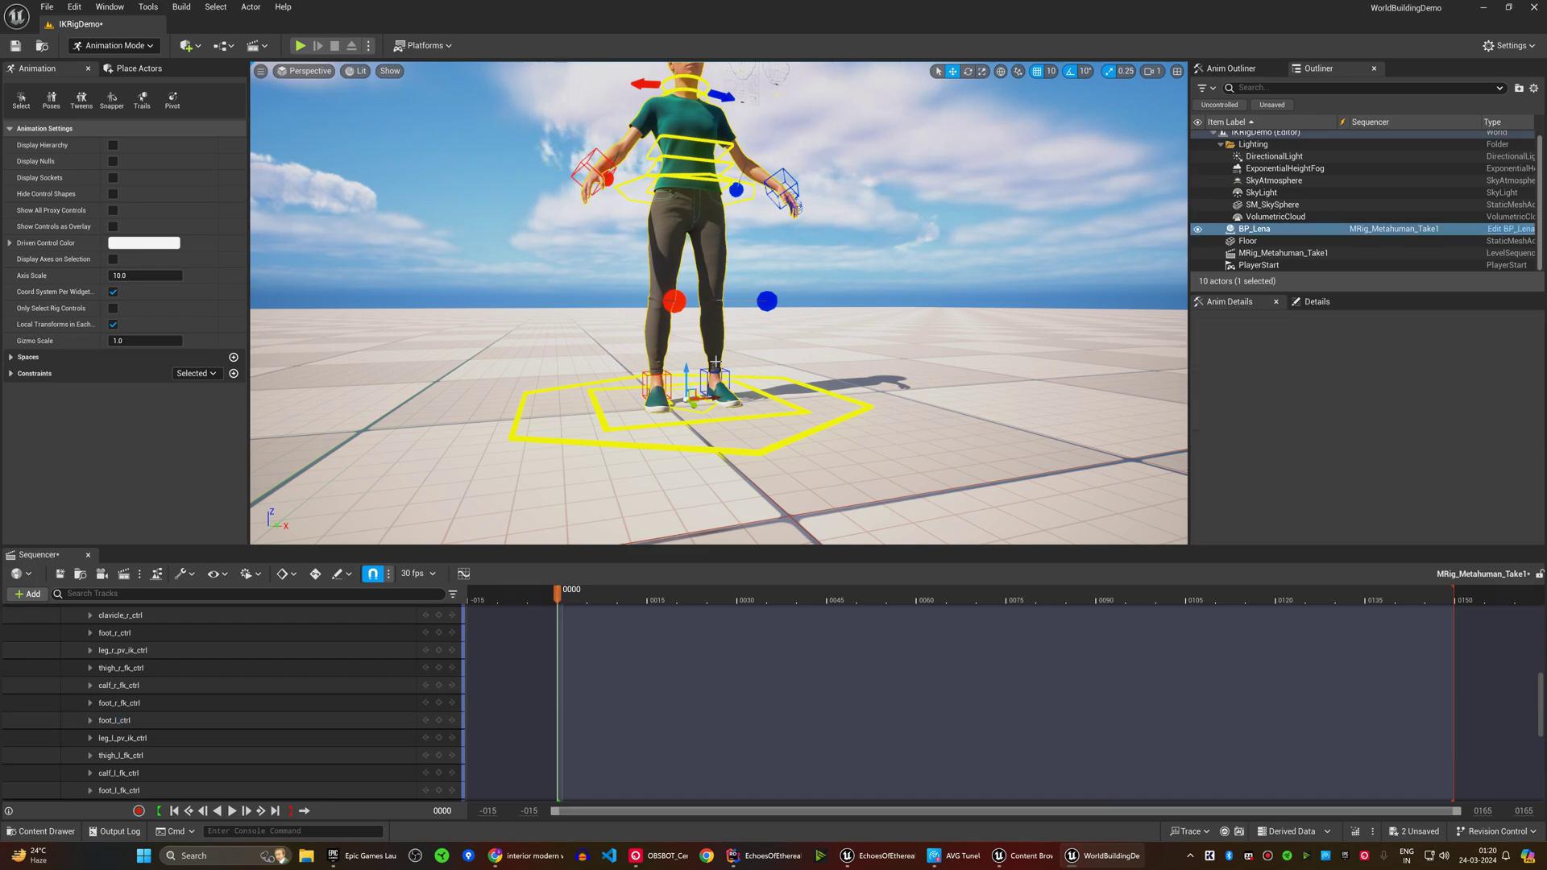
click(715, 374)
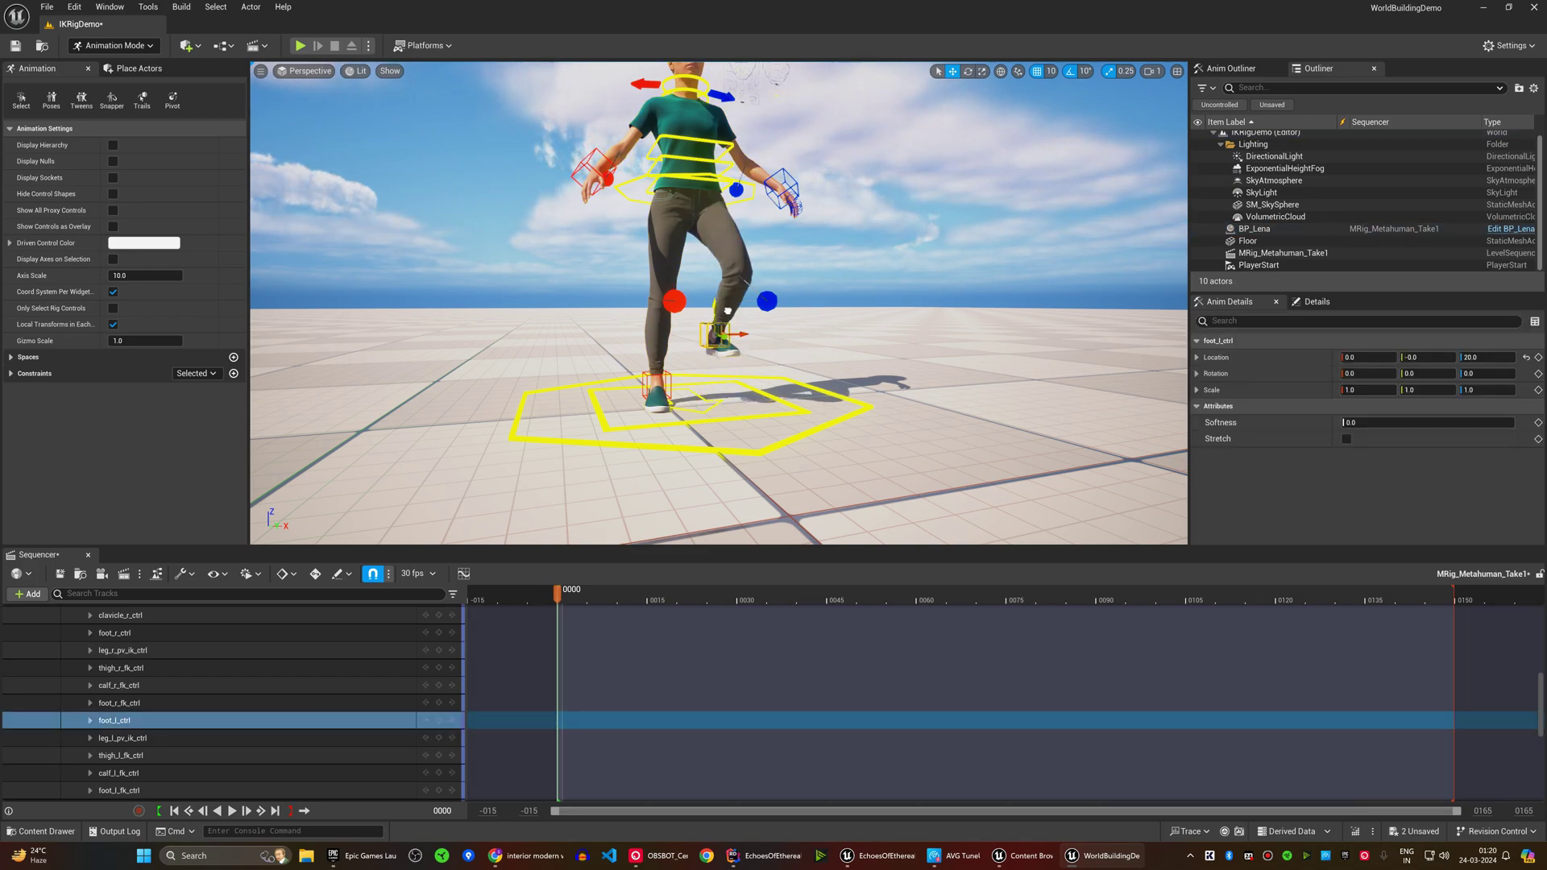
mouse_move(724, 355)
mouse_down()
mouse_move(733, 329)
mouse_move(731, 362)
mouse_move(653, 331)
mouse_move(654, 363)
mouse_up()
click(648, 378)
mouse_move(654, 362)
right_down()
mouse_move(677, 400)
mouse_move(782, 356)
right_up()
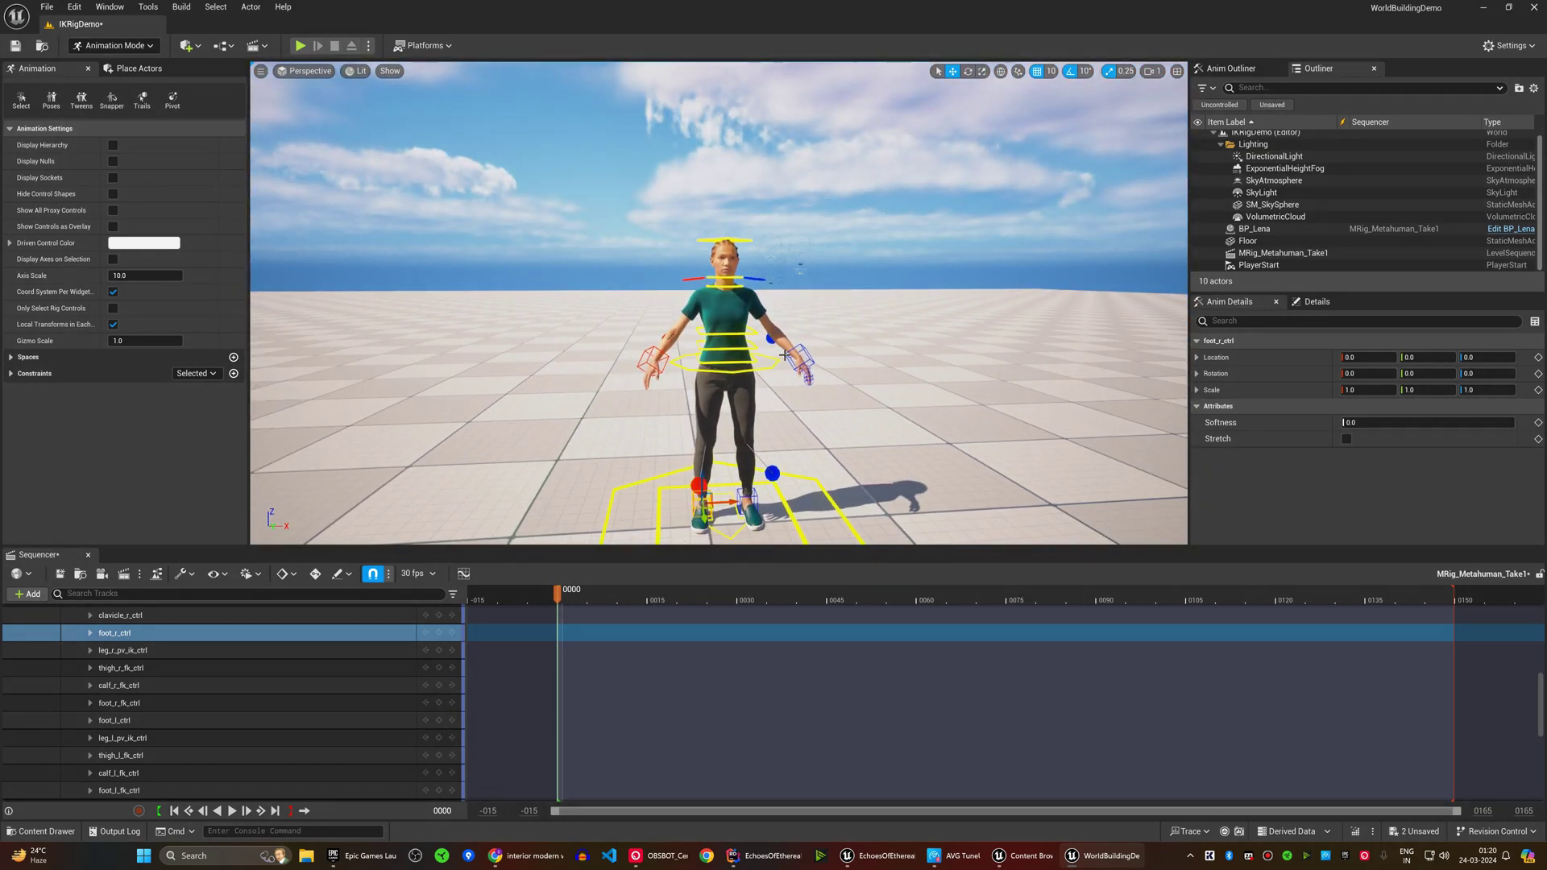
Step: Move hand_l_ctrl up and outward, undo it back to rest, then inspect index_01_l_ctrl and hand_l_ctrl
click(797, 358)
mouse_move(803, 361)
mouse_down()
mouse_move(869, 349)
mouse_move(816, 350)
mouse_up()
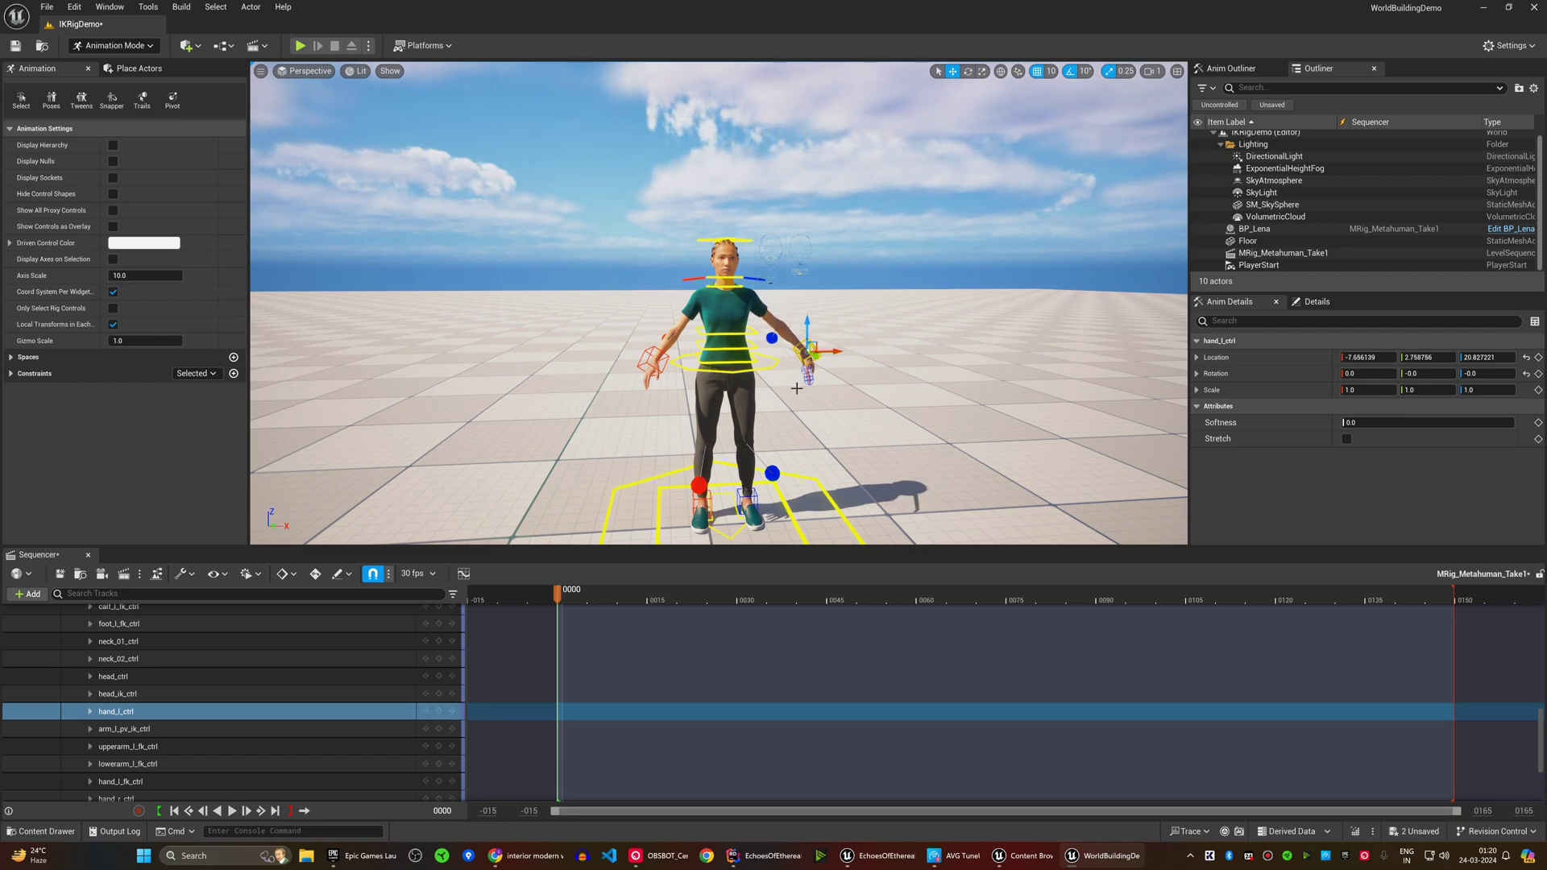
key(f)
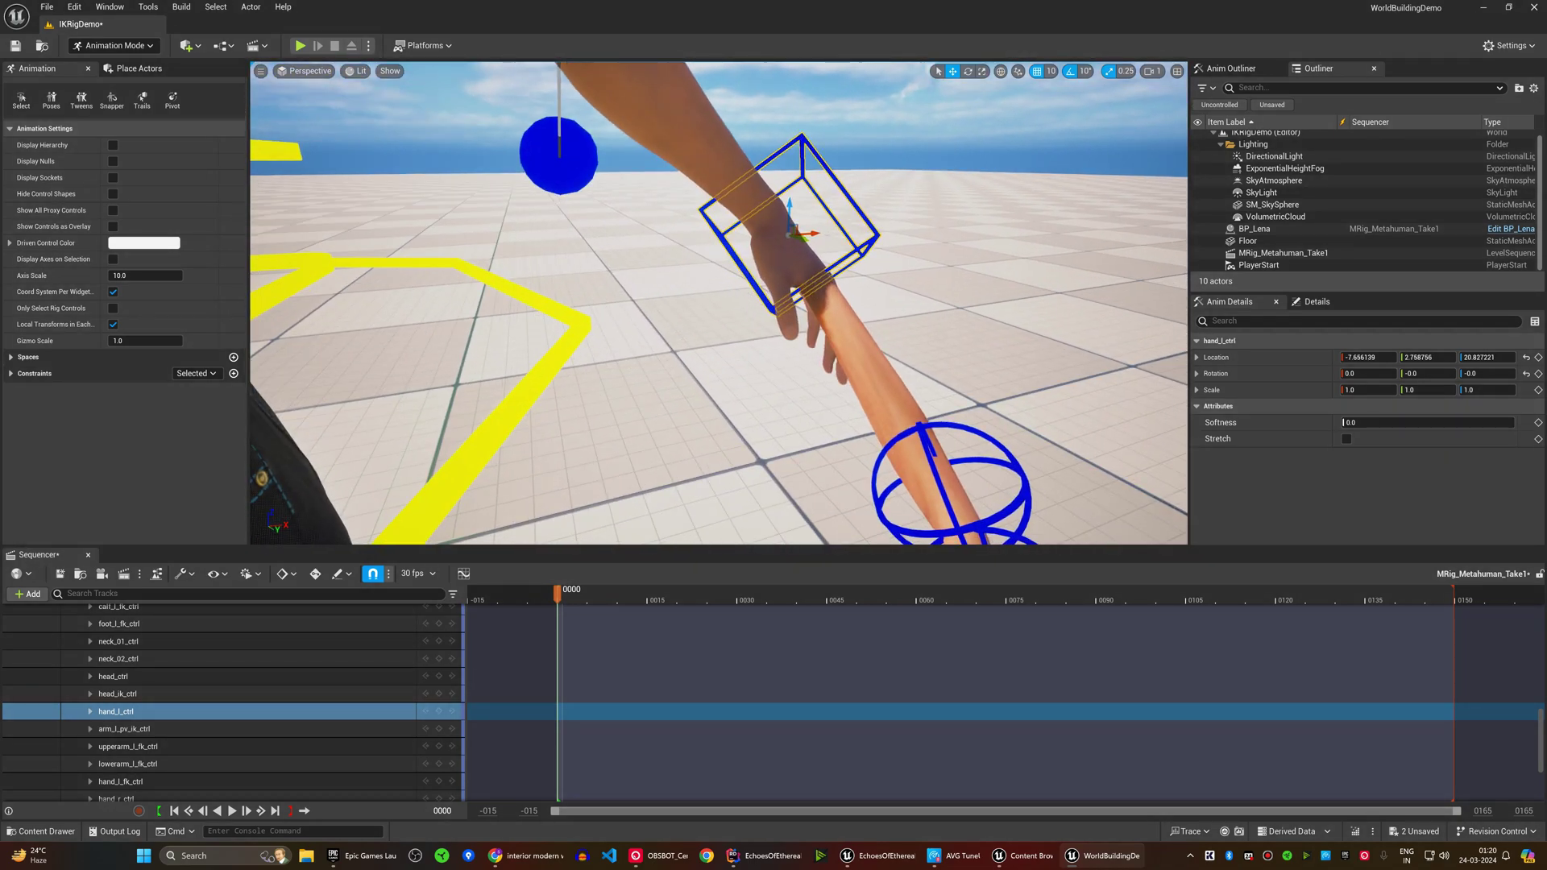
scroll(740, 359, down, 5)
click(741, 358)
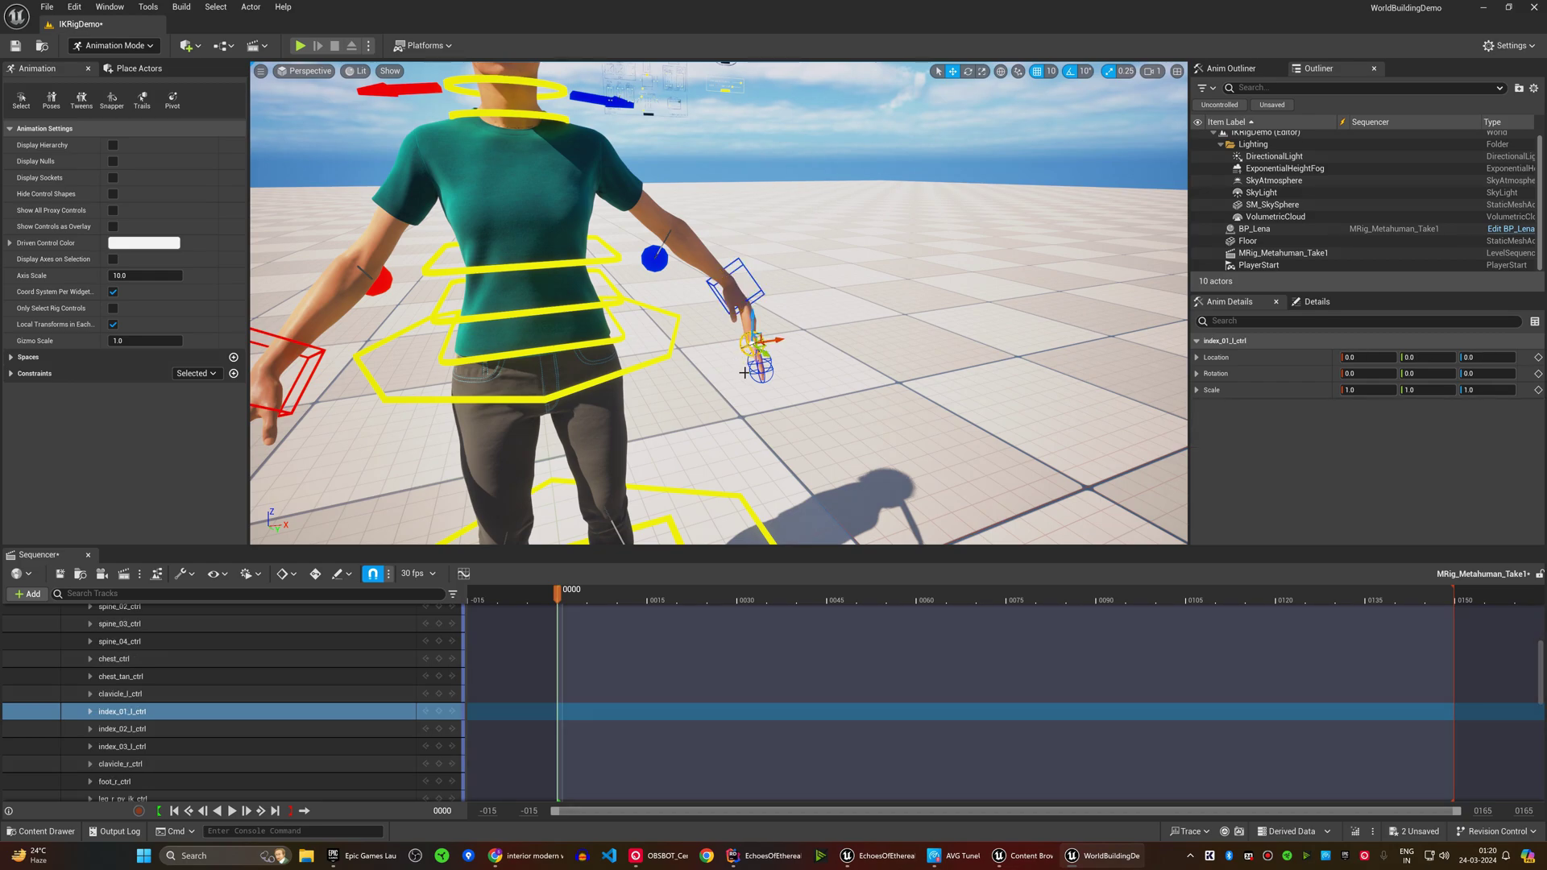
key(ctrl+z)
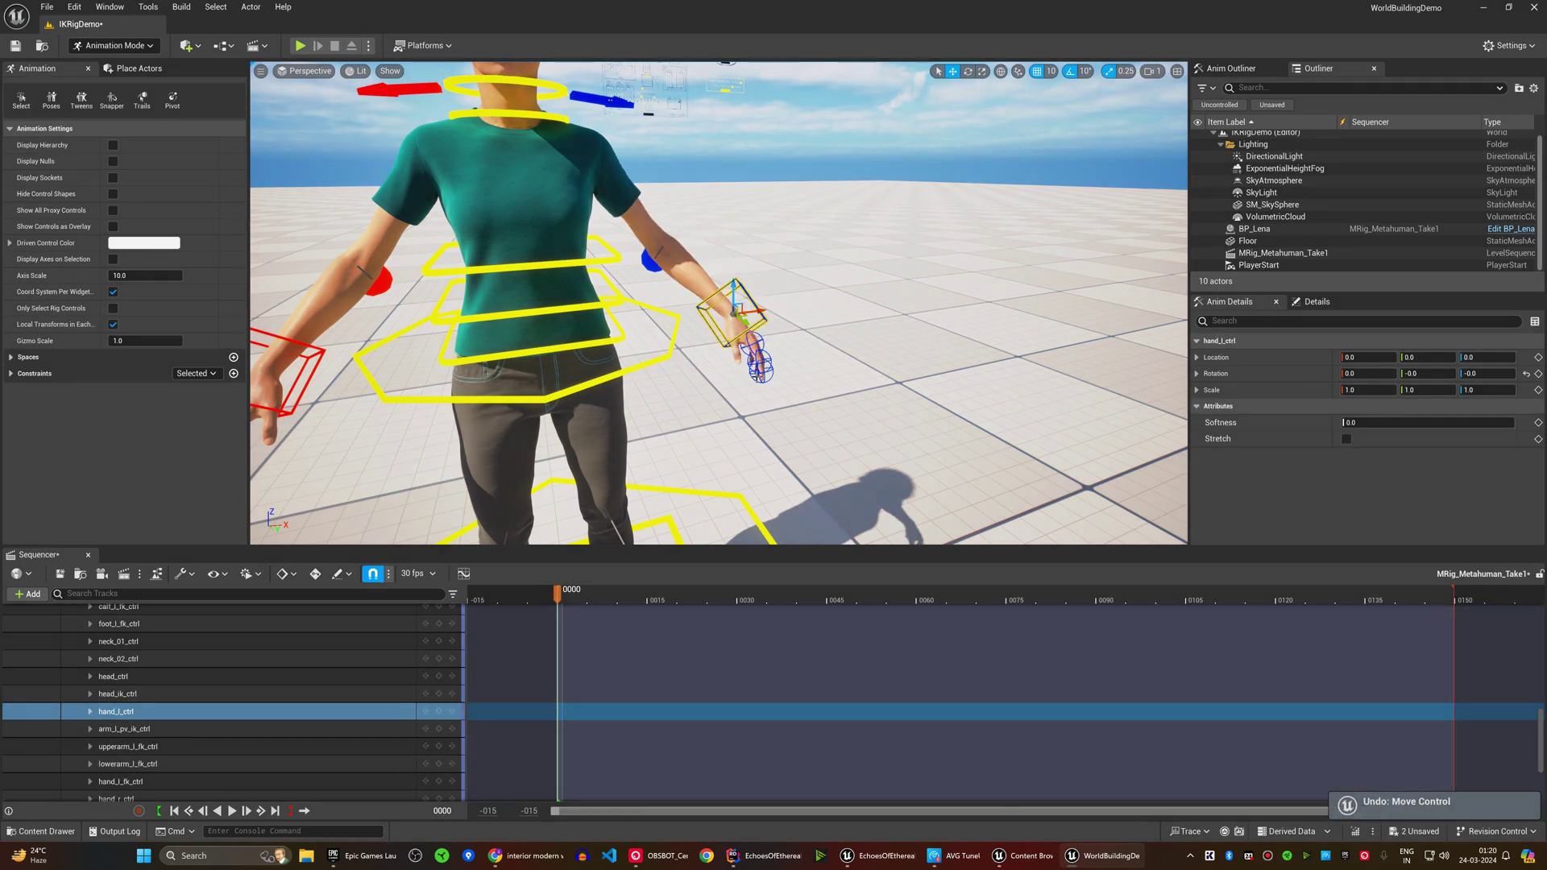
click(754, 343)
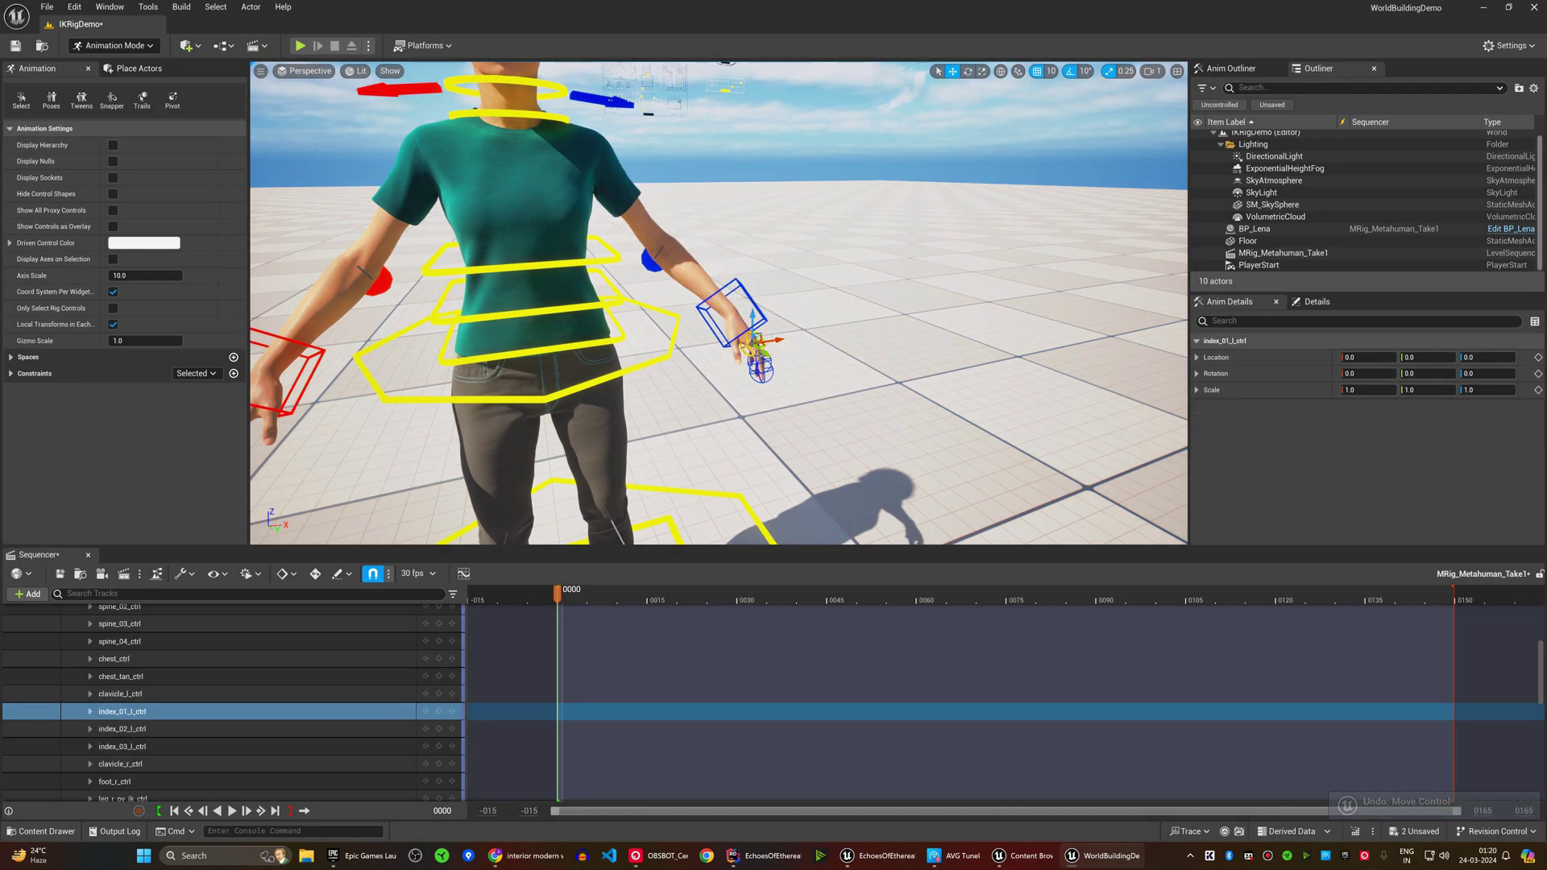
click(752, 320)
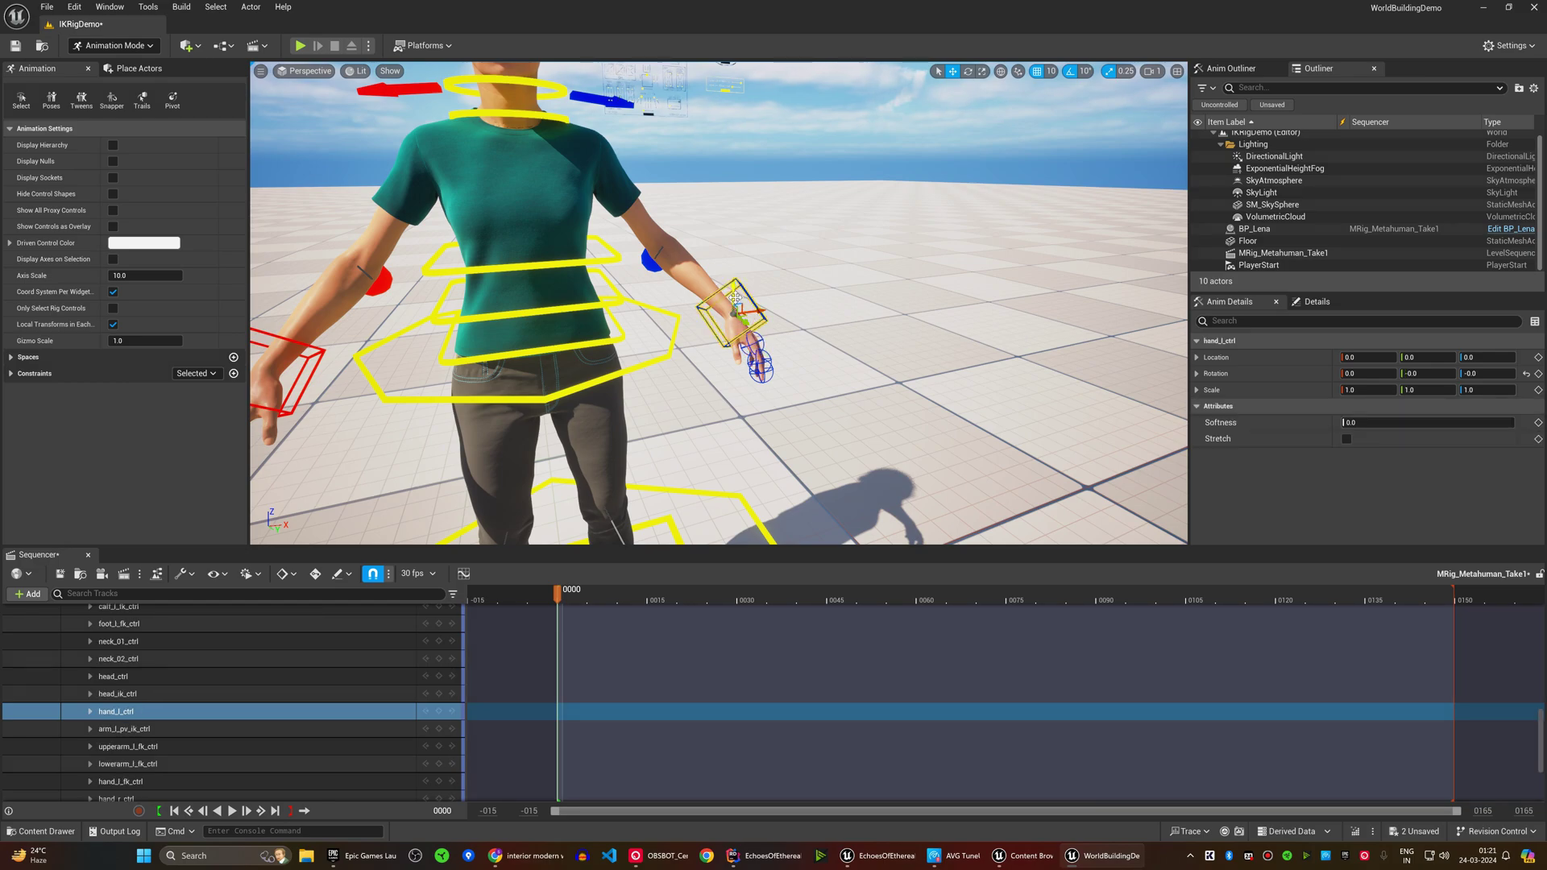
Step: Test-pull the left hand up close-up, then delete the Chain module from the rig
drag(740, 316, 738, 268)
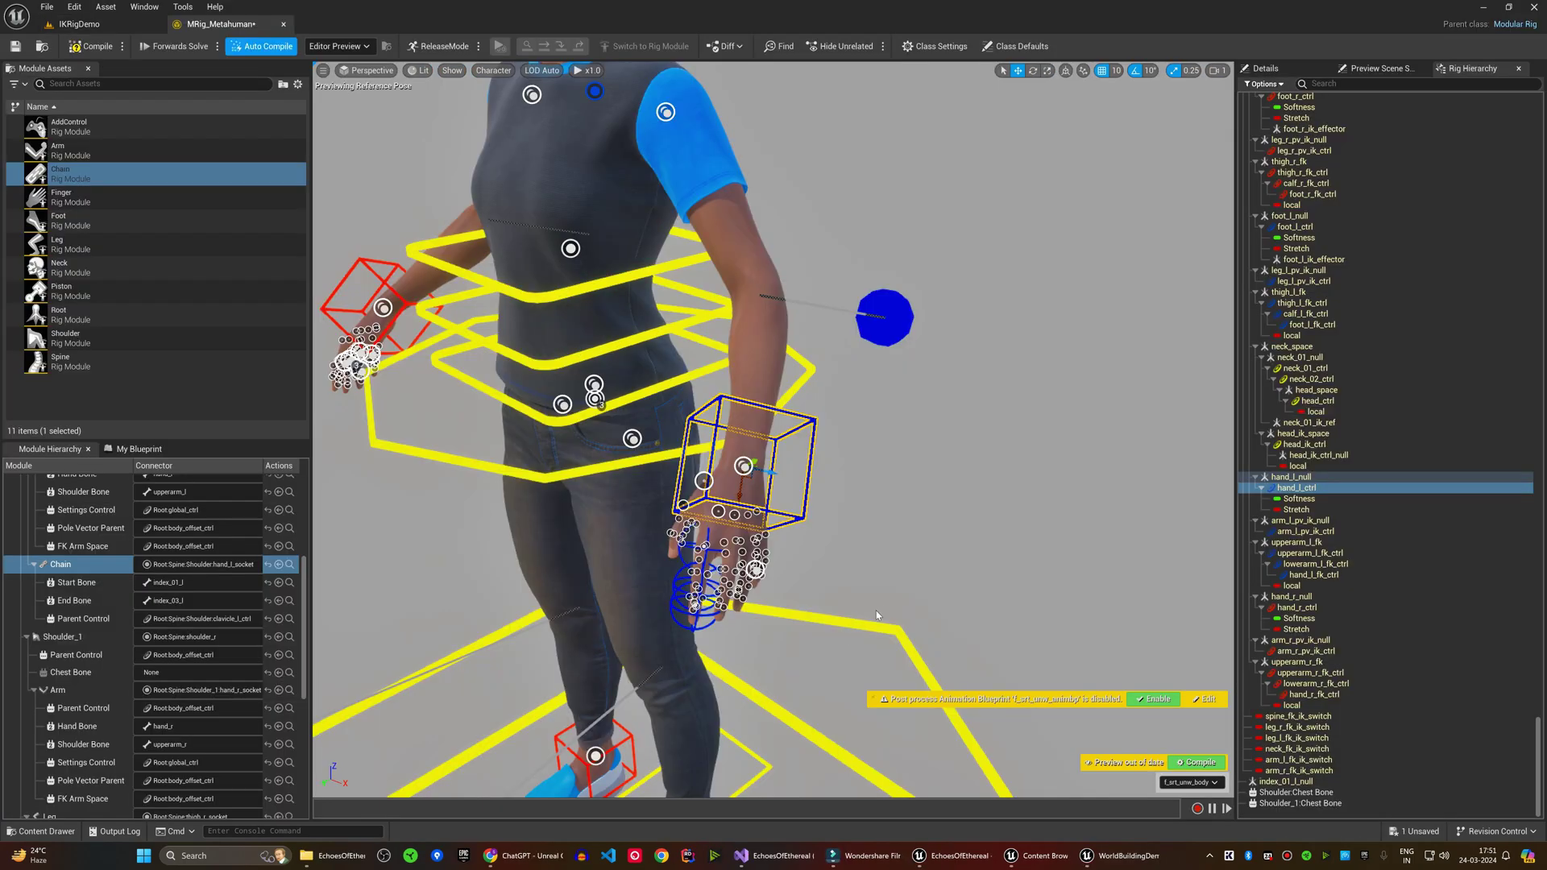
right_drag(774, 435, 739, 455)
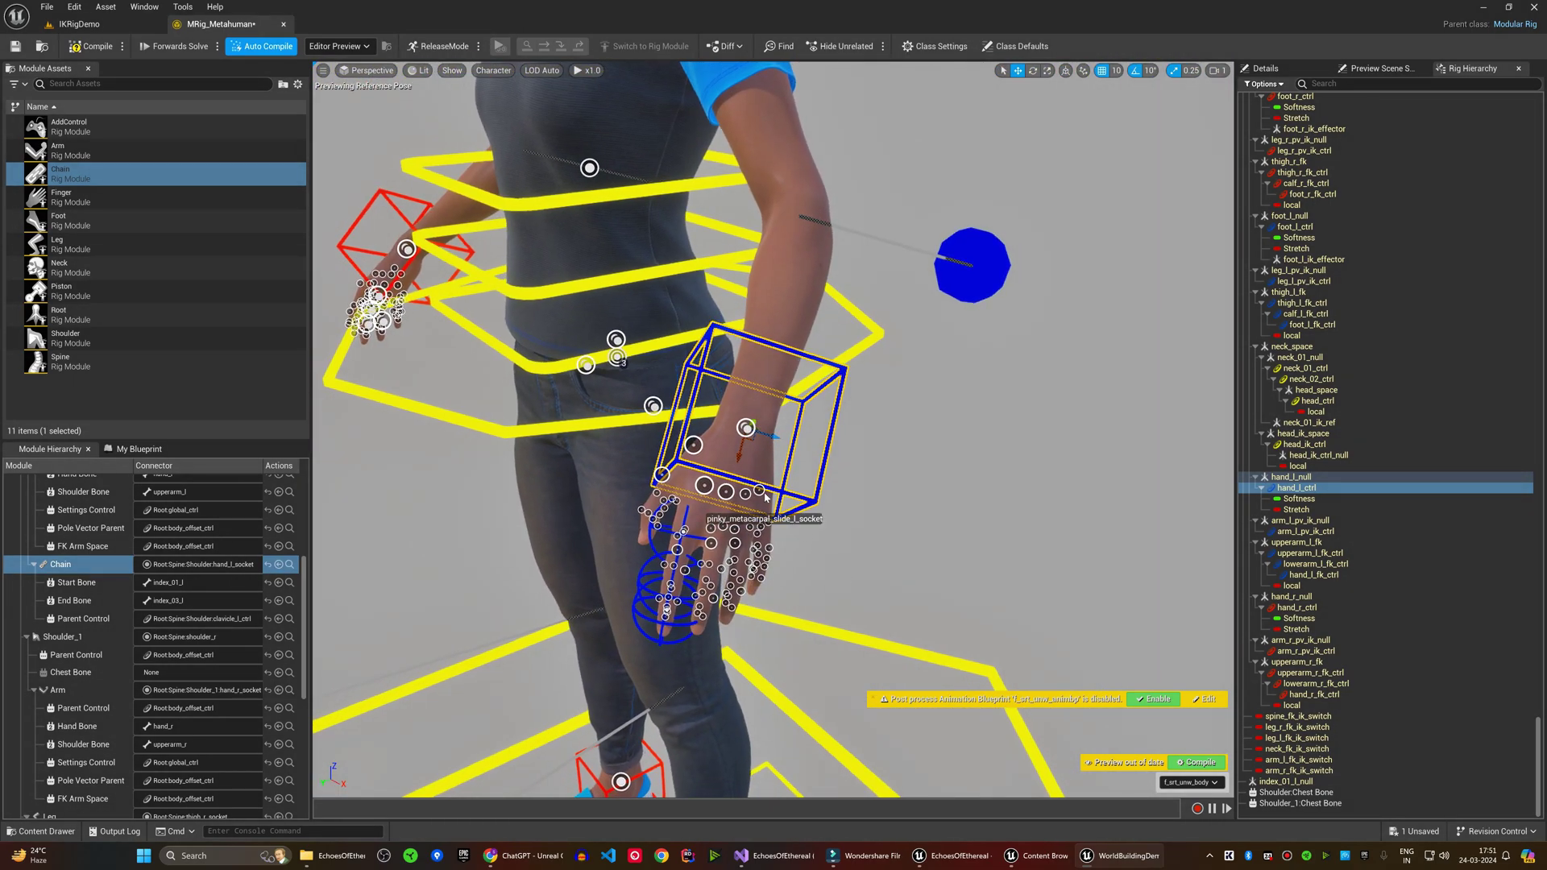
mouse_move(740, 455)
mouse_down()
mouse_move(800, 396)
mouse_move(615, 537)
mouse_up()
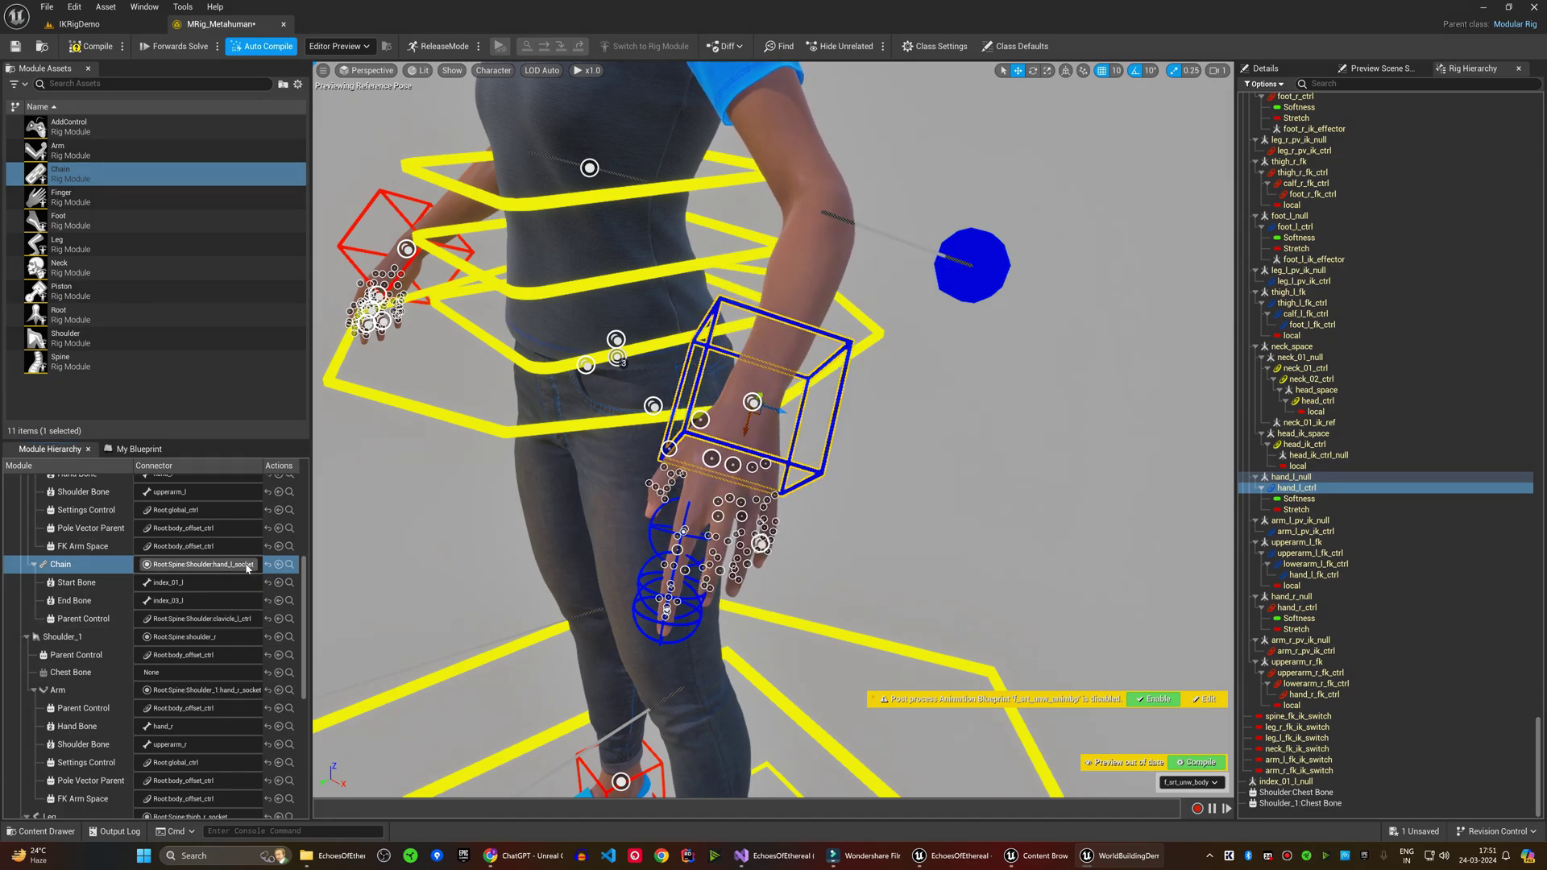
key(Delete)
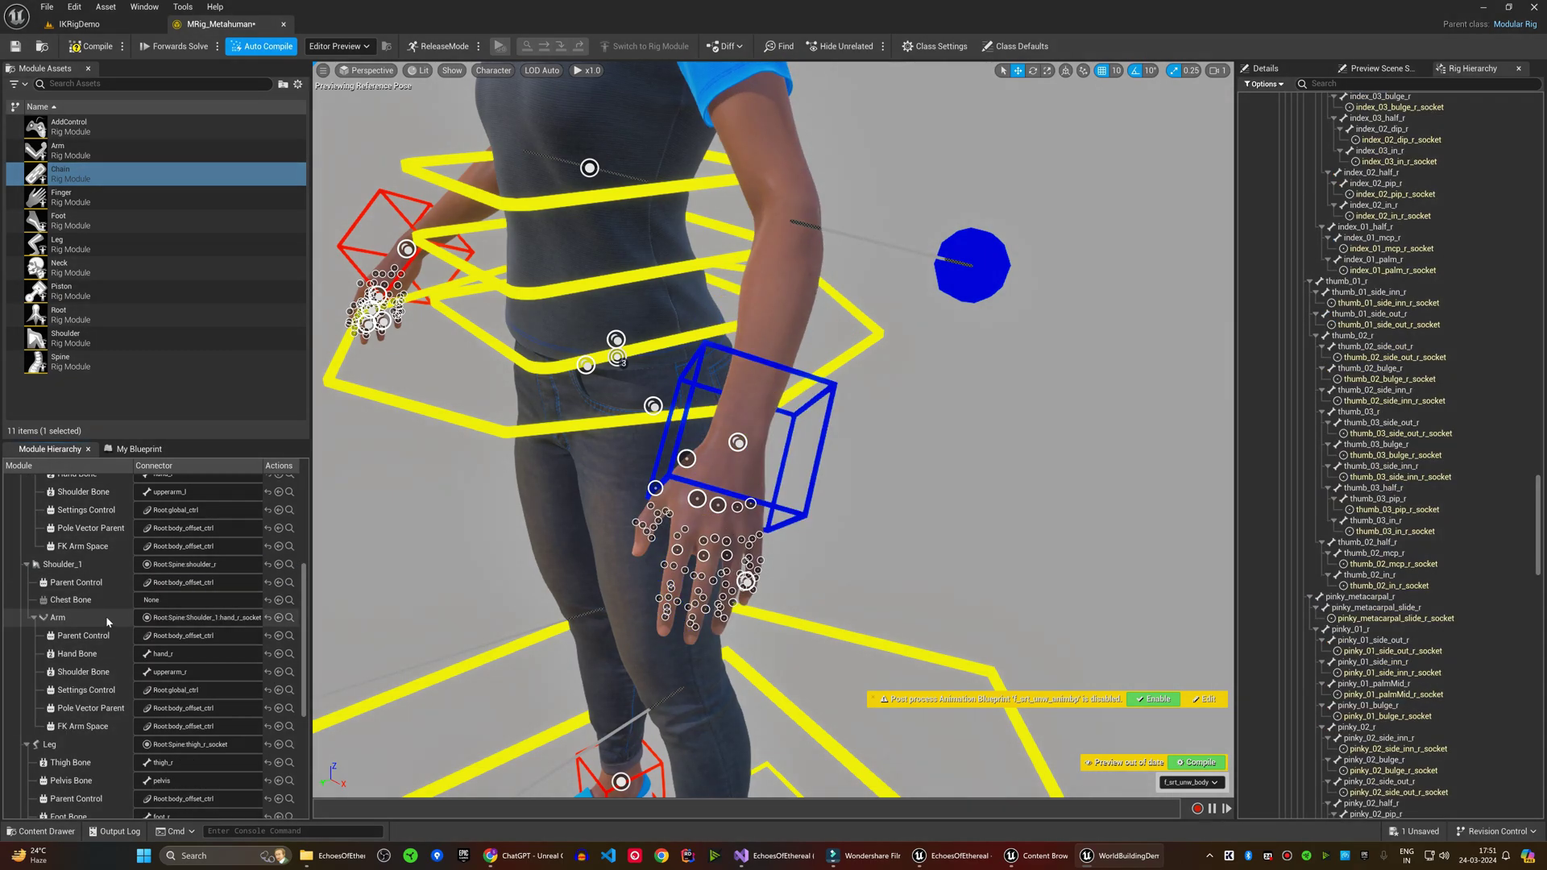
scroll(1317, 601, up, 5)
scroll(1318, 601, up, 5)
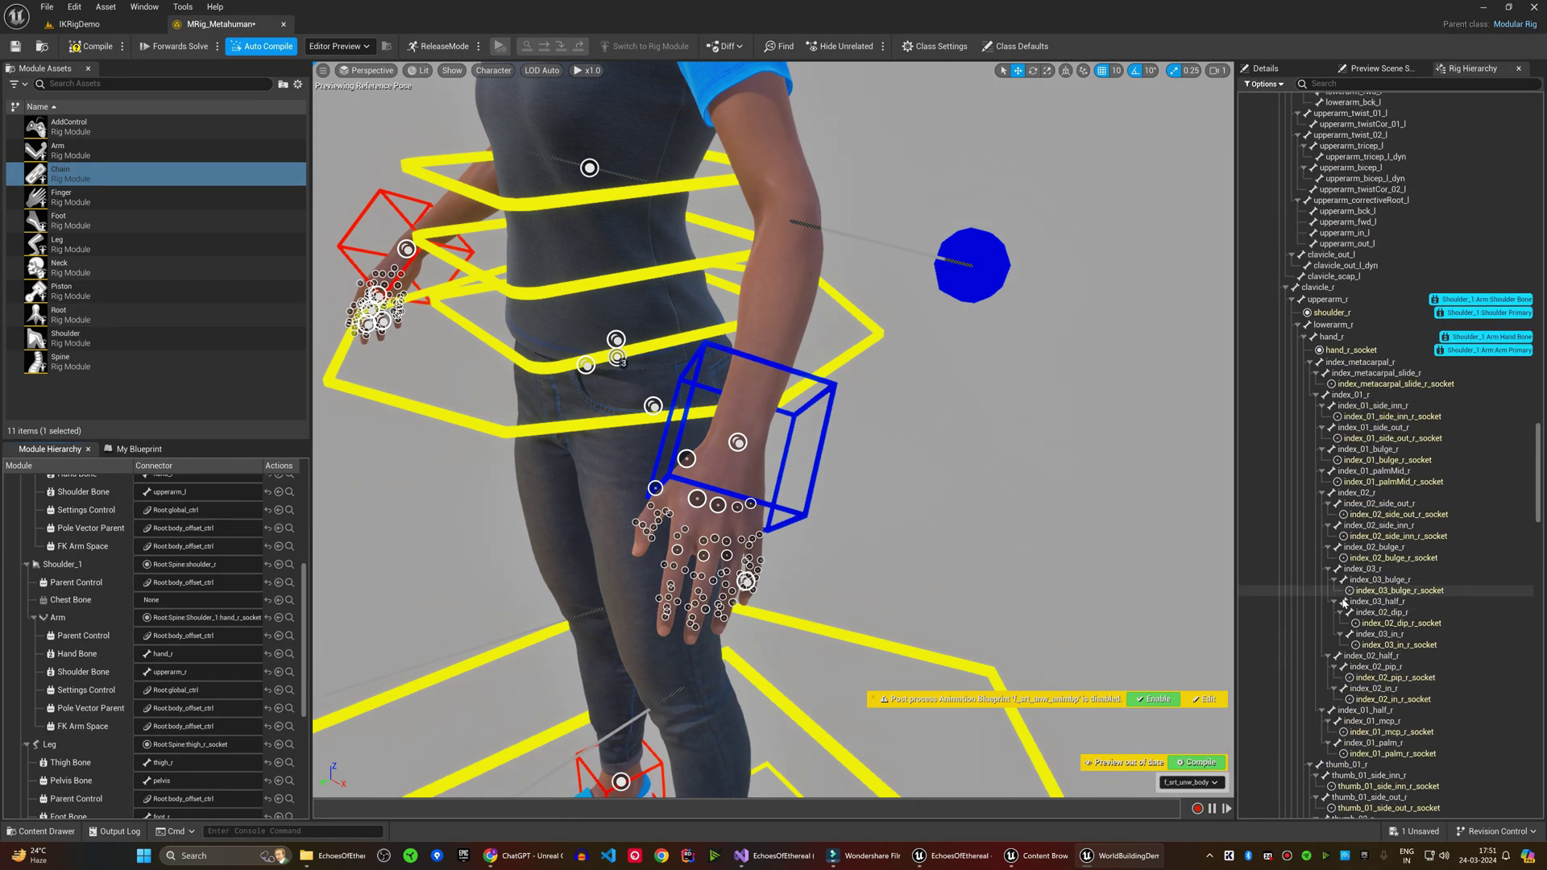
scroll(1378, 253, up, 5)
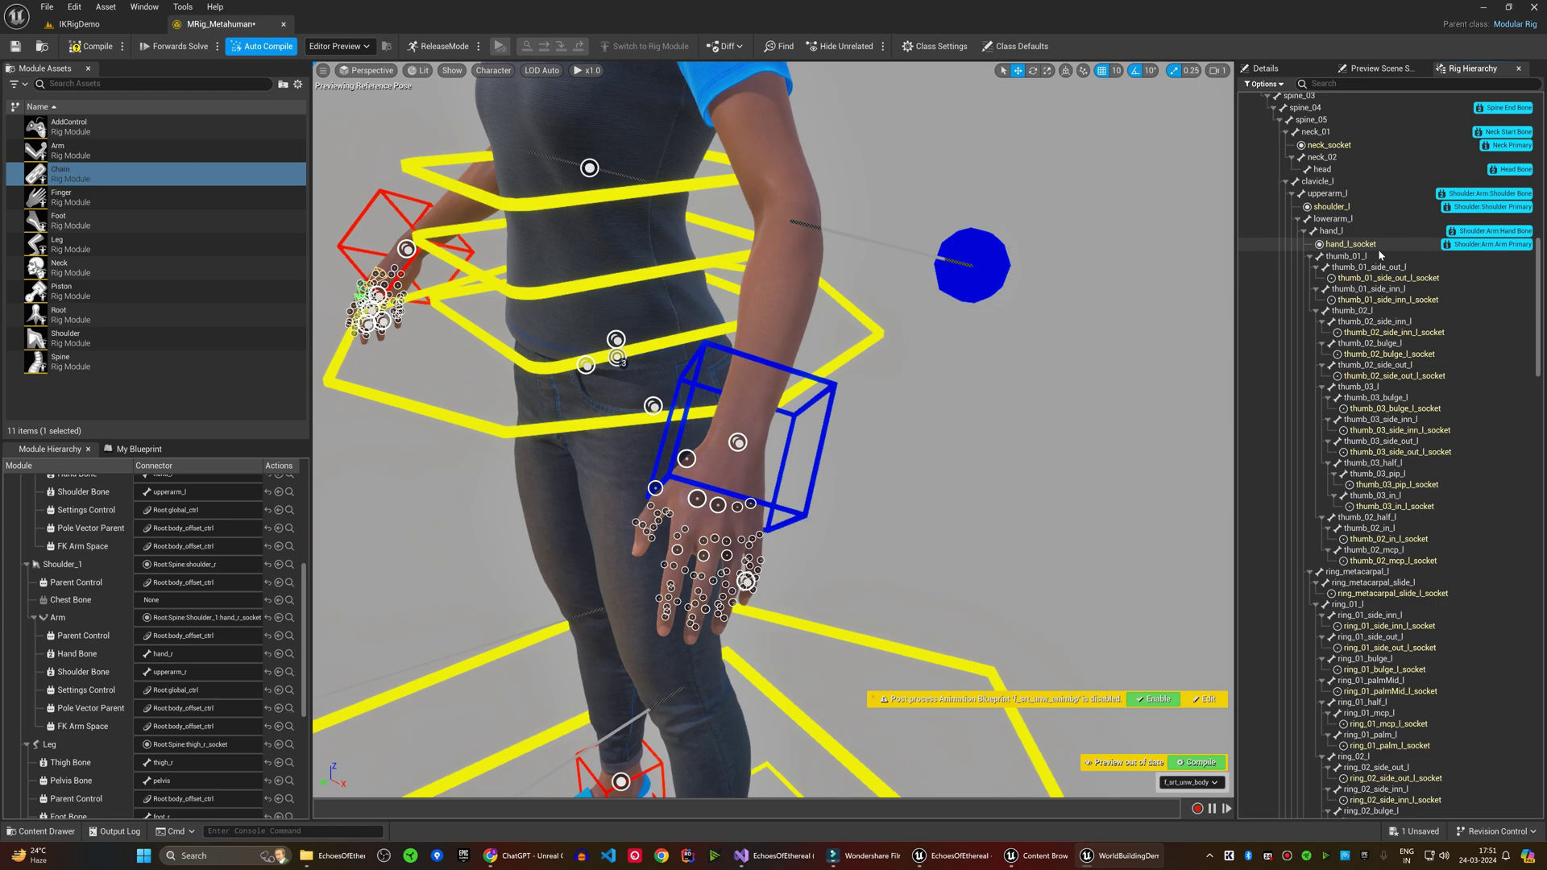
Step: Attach a Chain module to index_01_side_inn_l_socket under the left hand
click(1379, 250)
click(1398, 282)
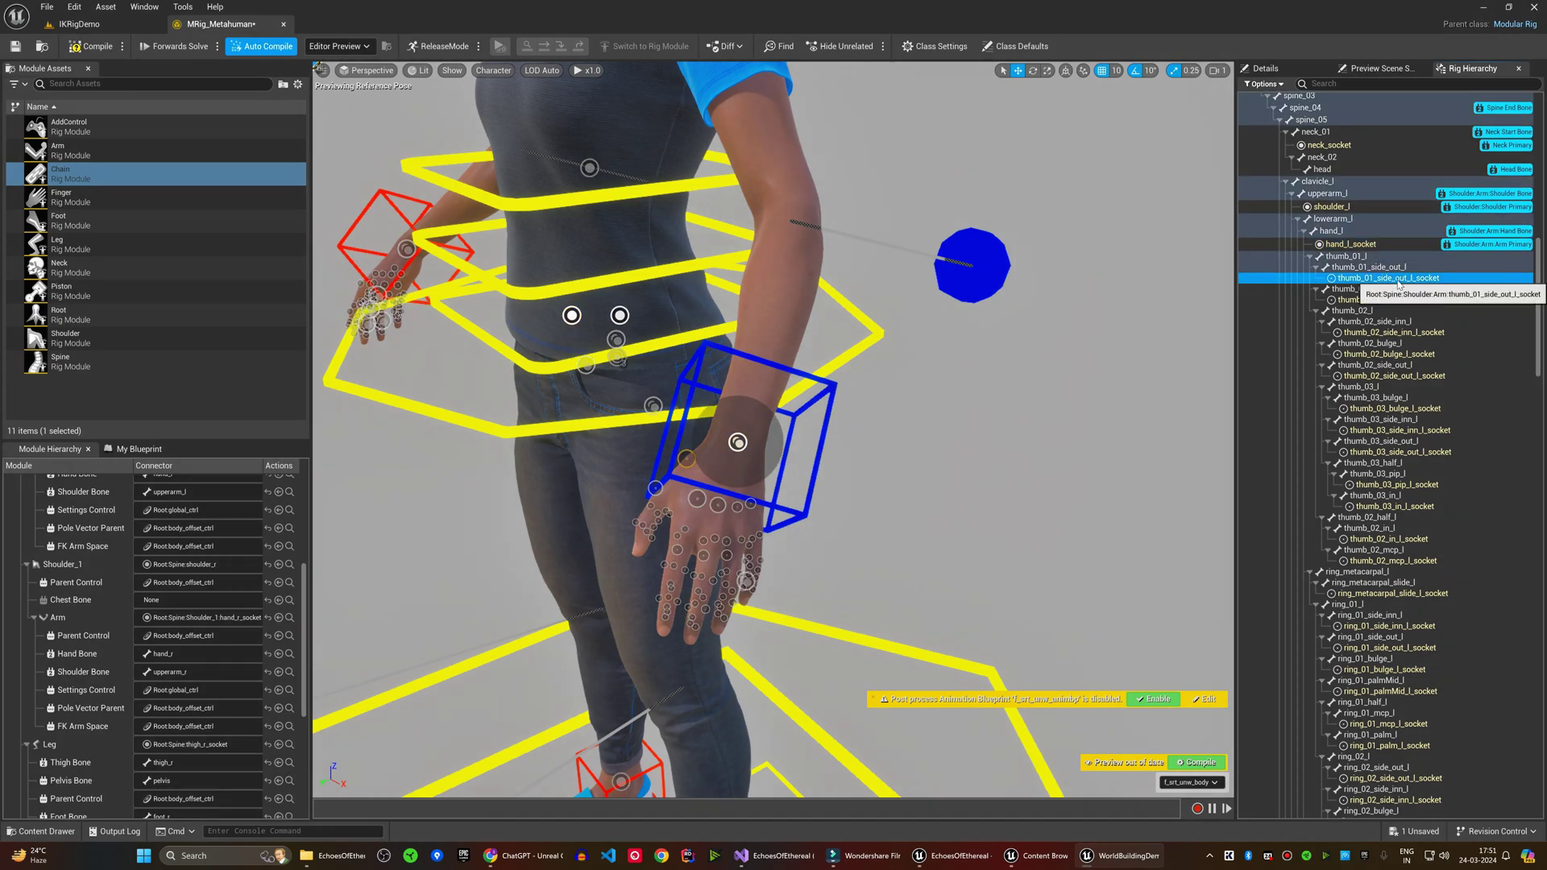
mouse_move(61, 173)
mouse_down()
mouse_move(615, 338)
mouse_move(1416, 442)
mouse_move(1435, 606)
mouse_up()
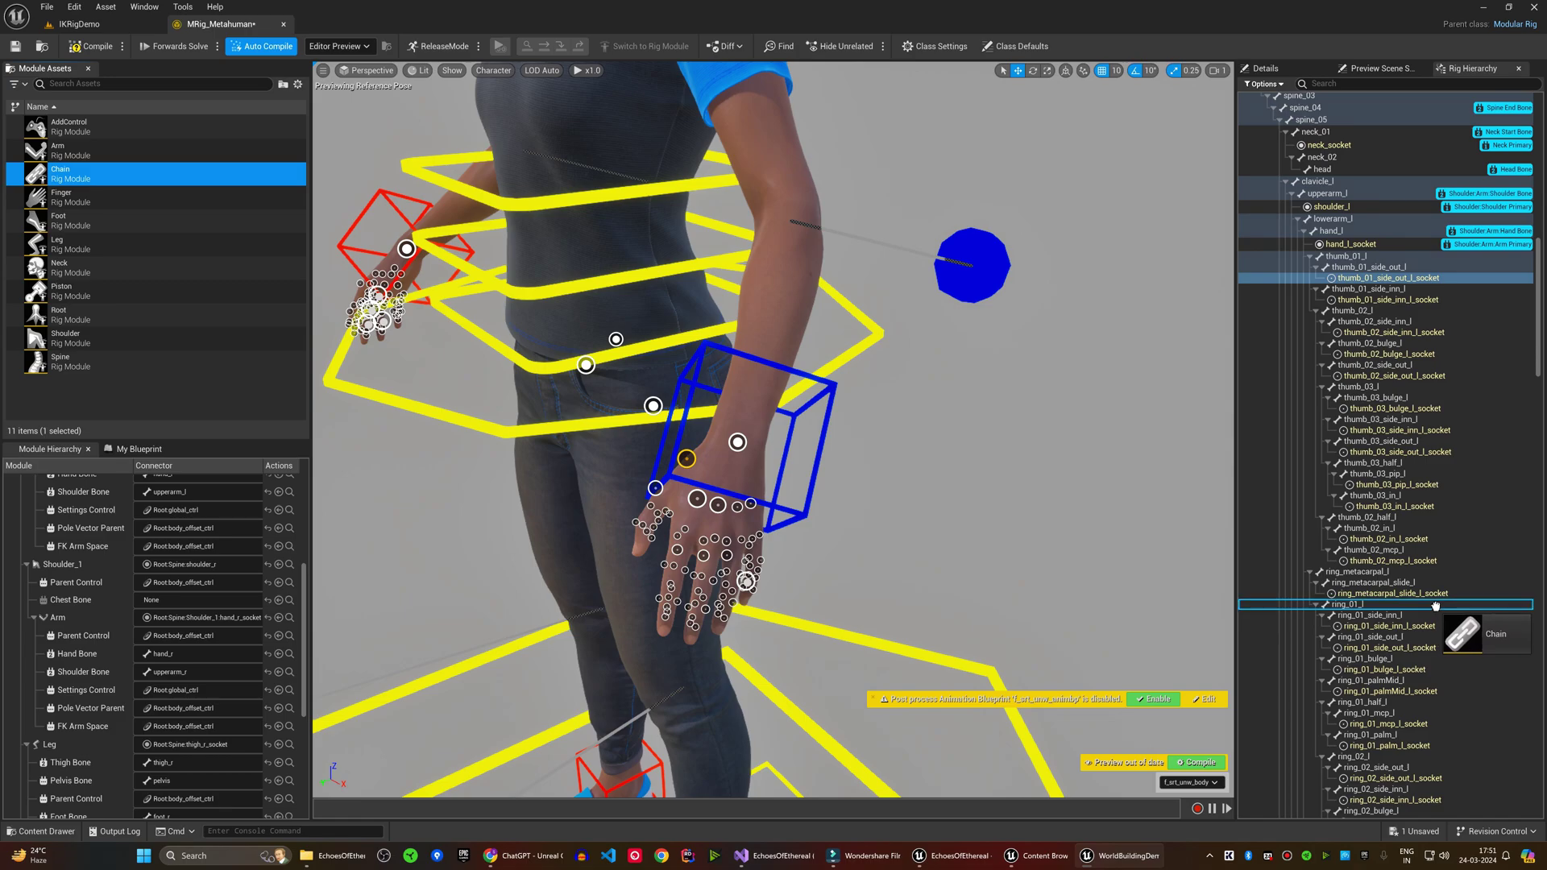
scroll(1435, 605, down, 2)
scroll(1423, 605, down, 3)
mouse_move(1435, 606)
mouse_down()
mouse_move(1420, 600)
mouse_move(1421, 480)
mouse_up()
scroll(1421, 604, down, 4)
scroll(1421, 600, down, 1)
scroll(1421, 599, down, 4)
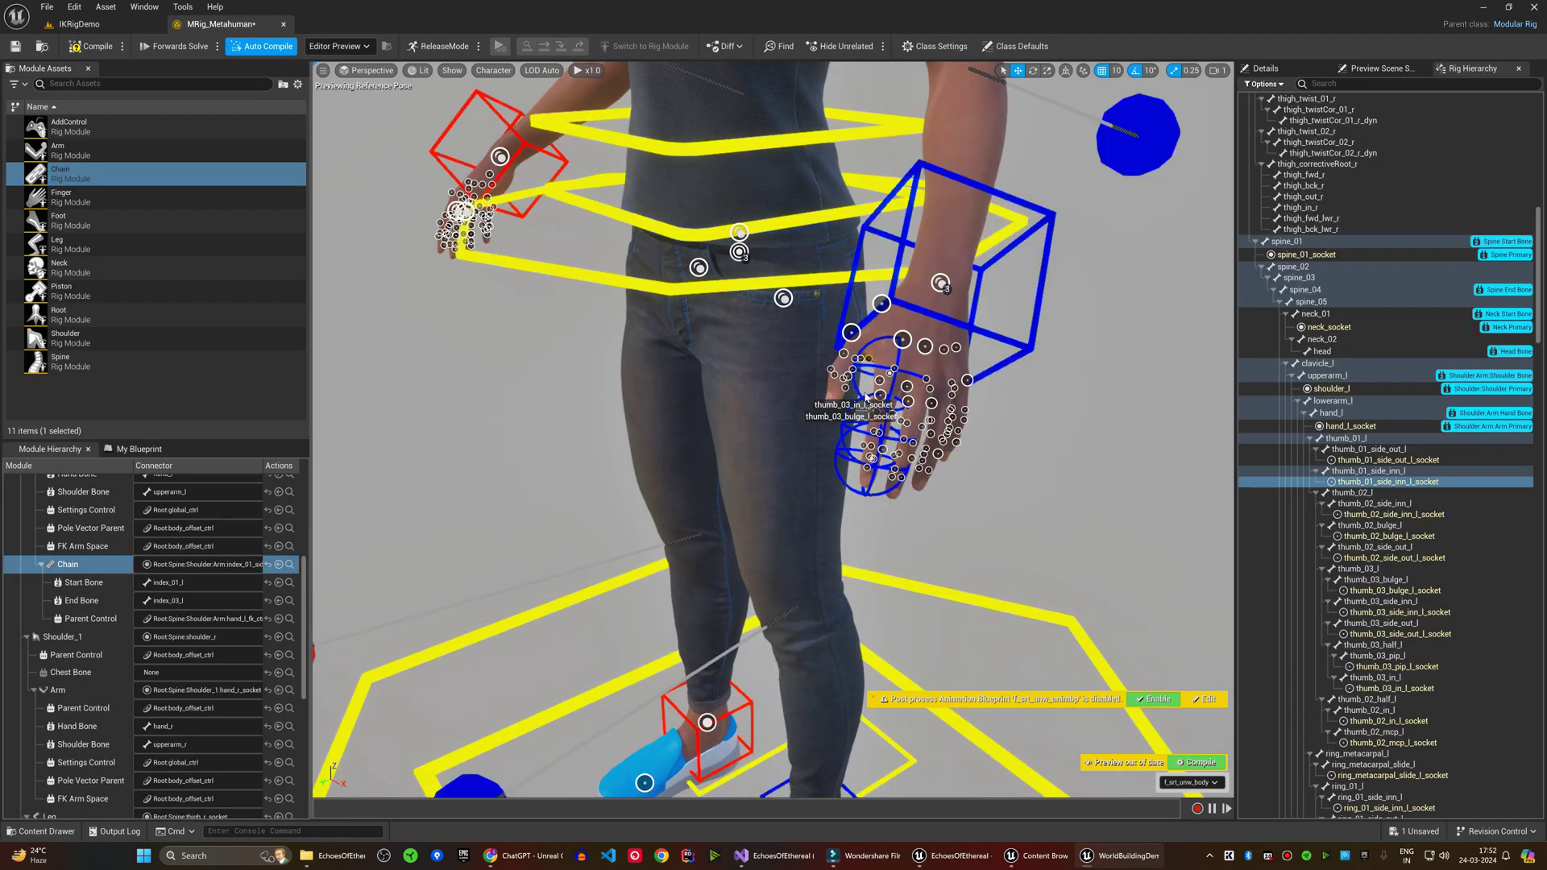
Step: Test hand_l_ctrl and curl index_01_l_ctrl, then return to the IKRigDemo level
click(846, 377)
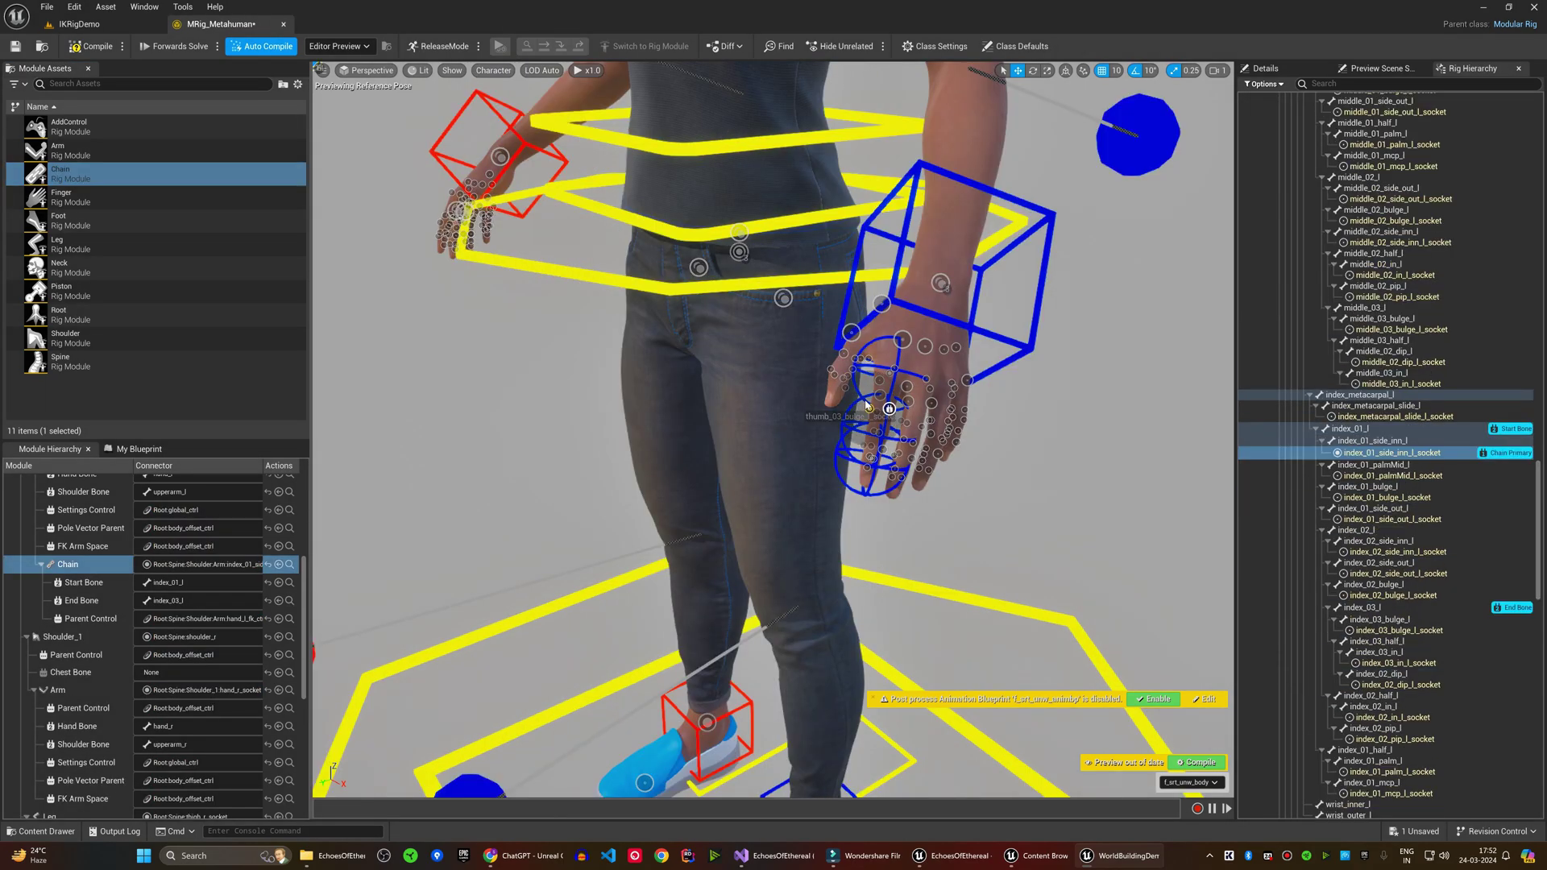
click(882, 407)
click(923, 294)
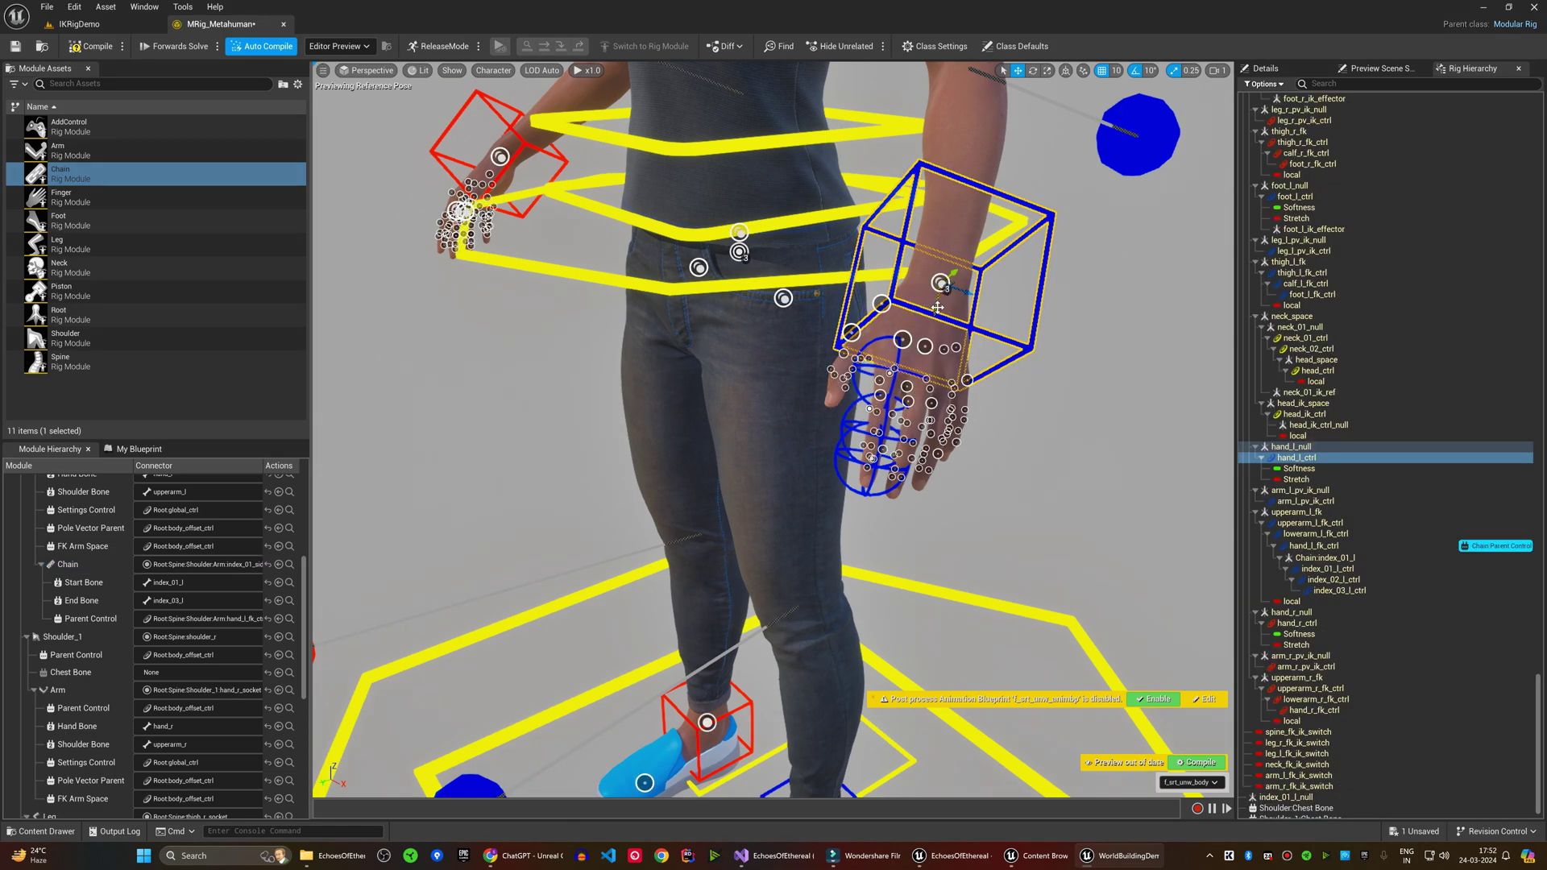
drag(927, 295, 931, 284)
key(ctrl+z)
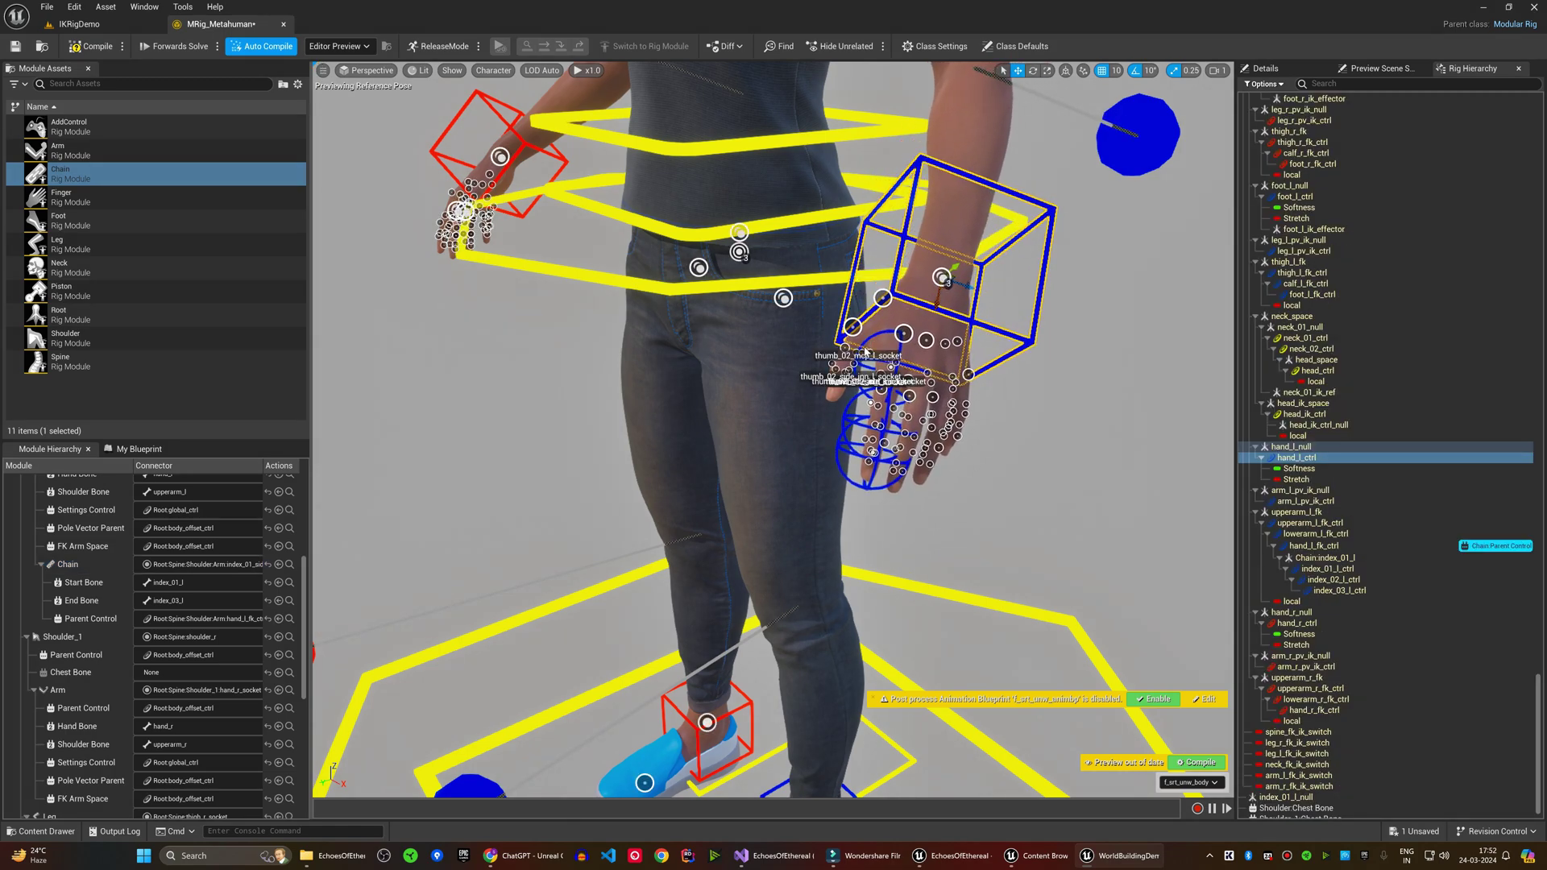
click(903, 333)
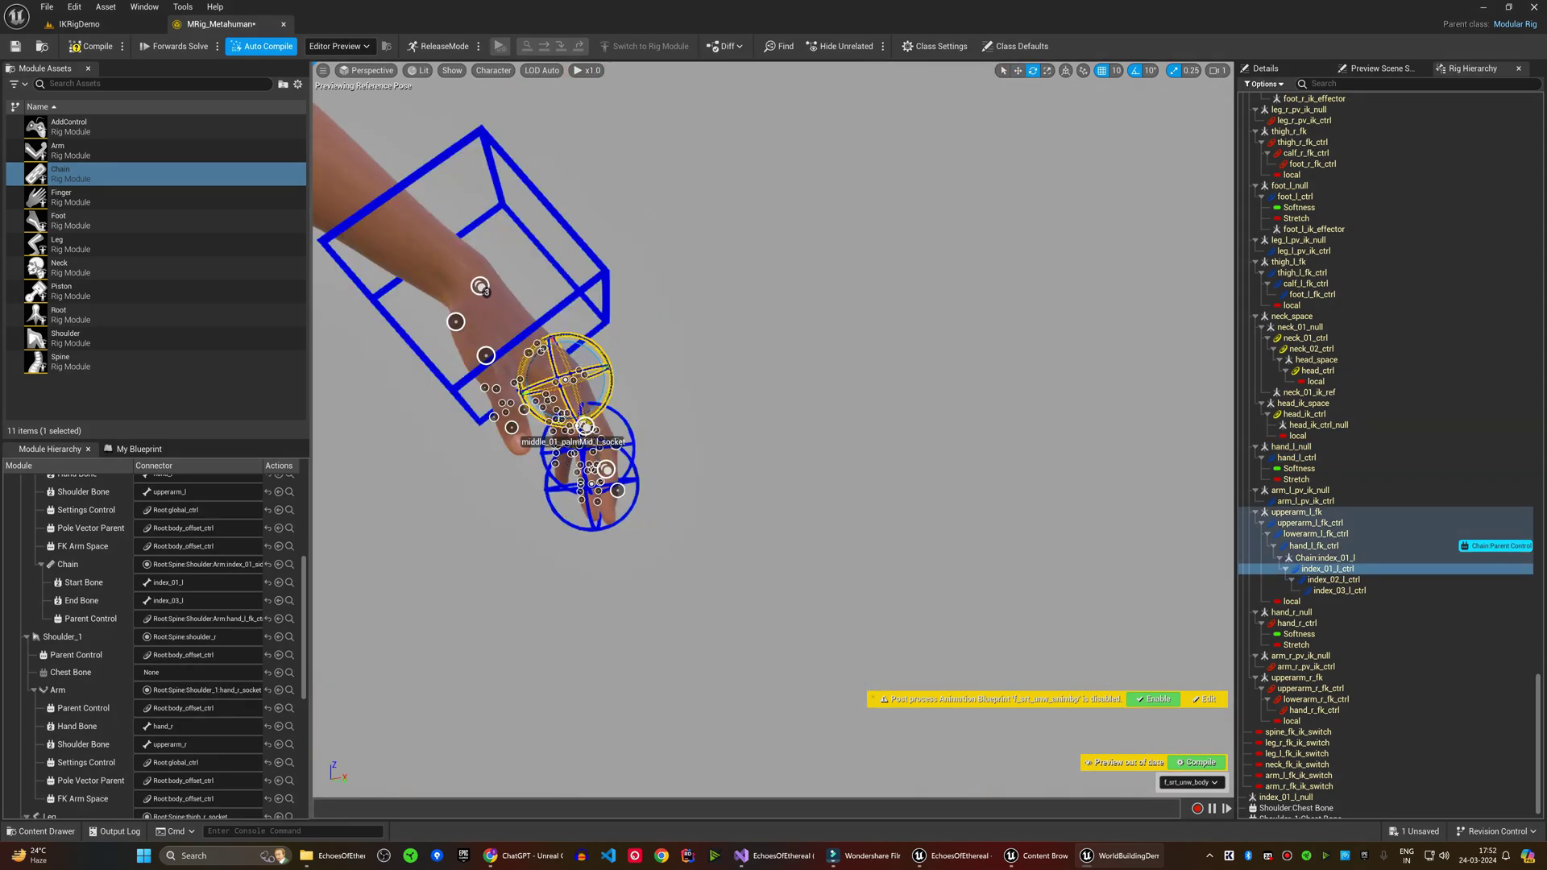
key(f)
drag(606, 400, 606, 401)
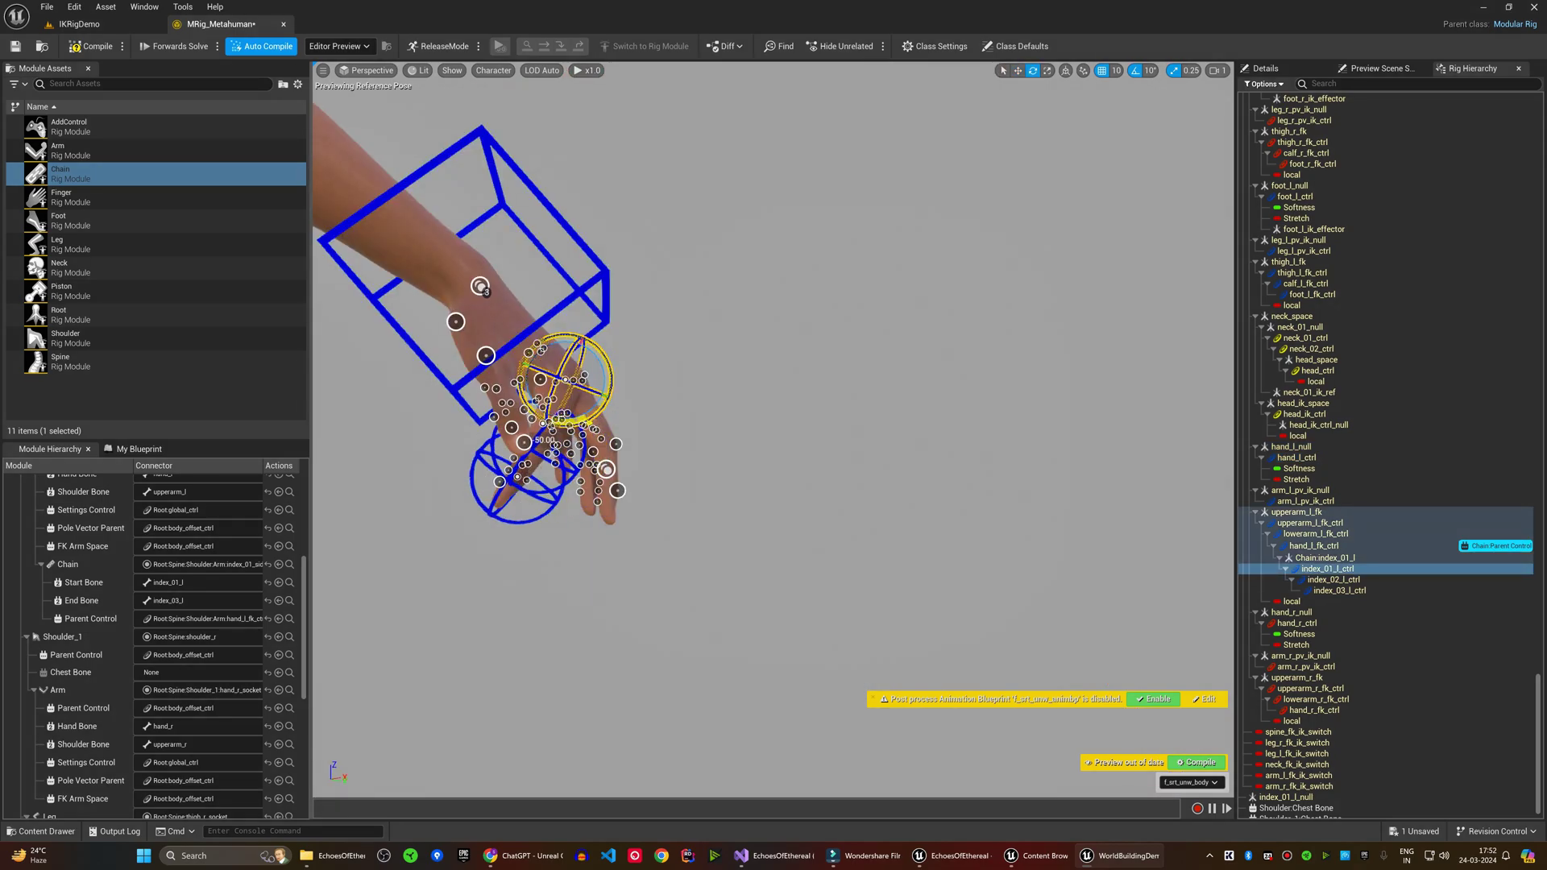
scroll(606, 400, down, 3)
scroll(580, 387, down, 3)
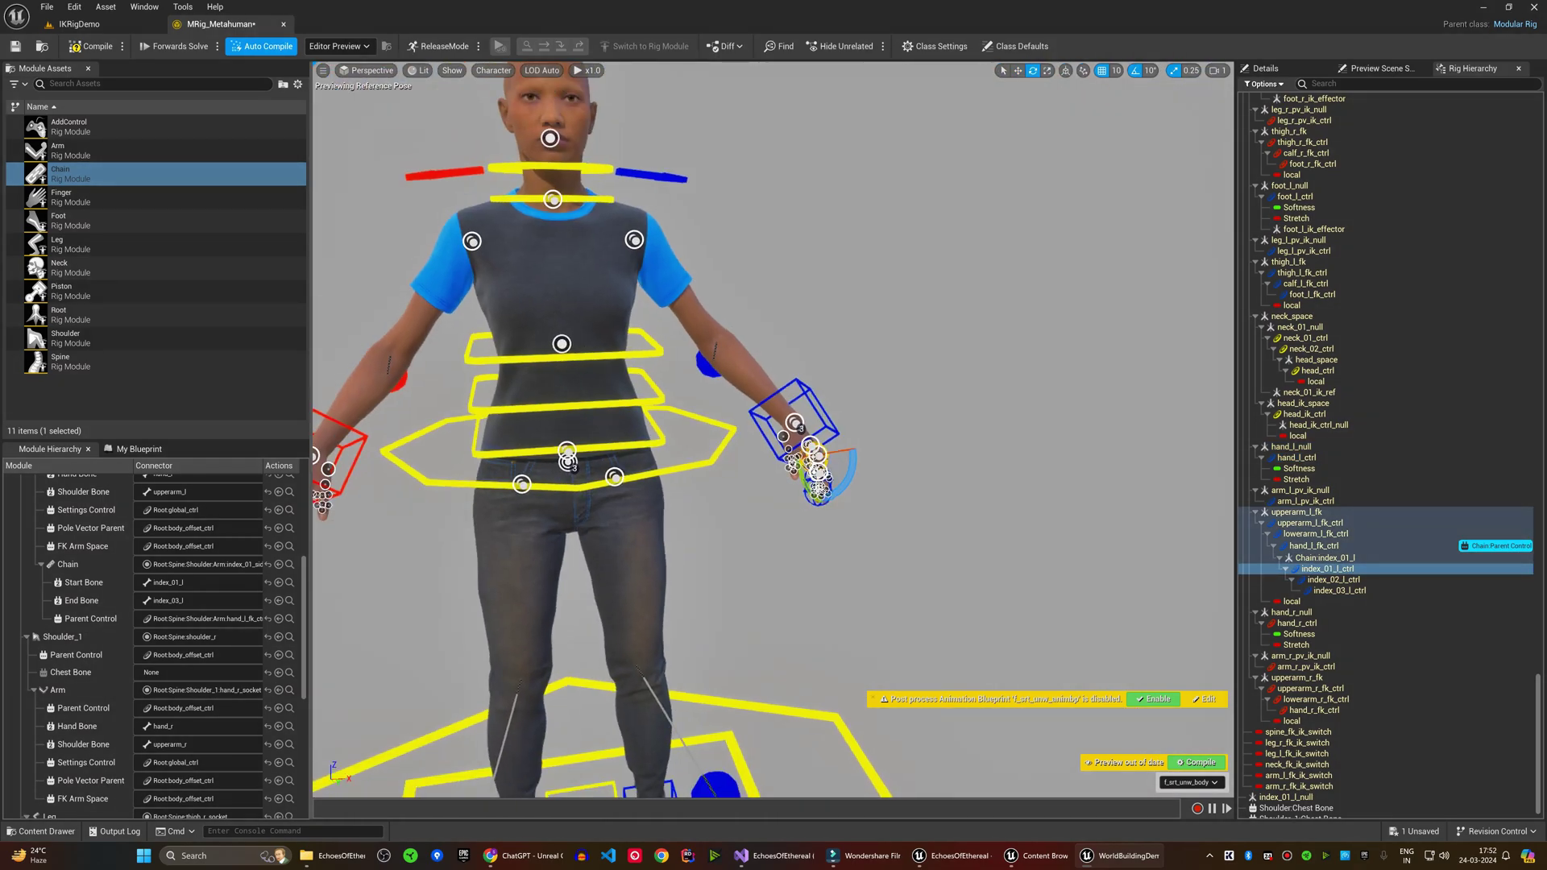
scroll(556, 375, down, 2)
scroll(529, 366, up, 1)
click(122, 24)
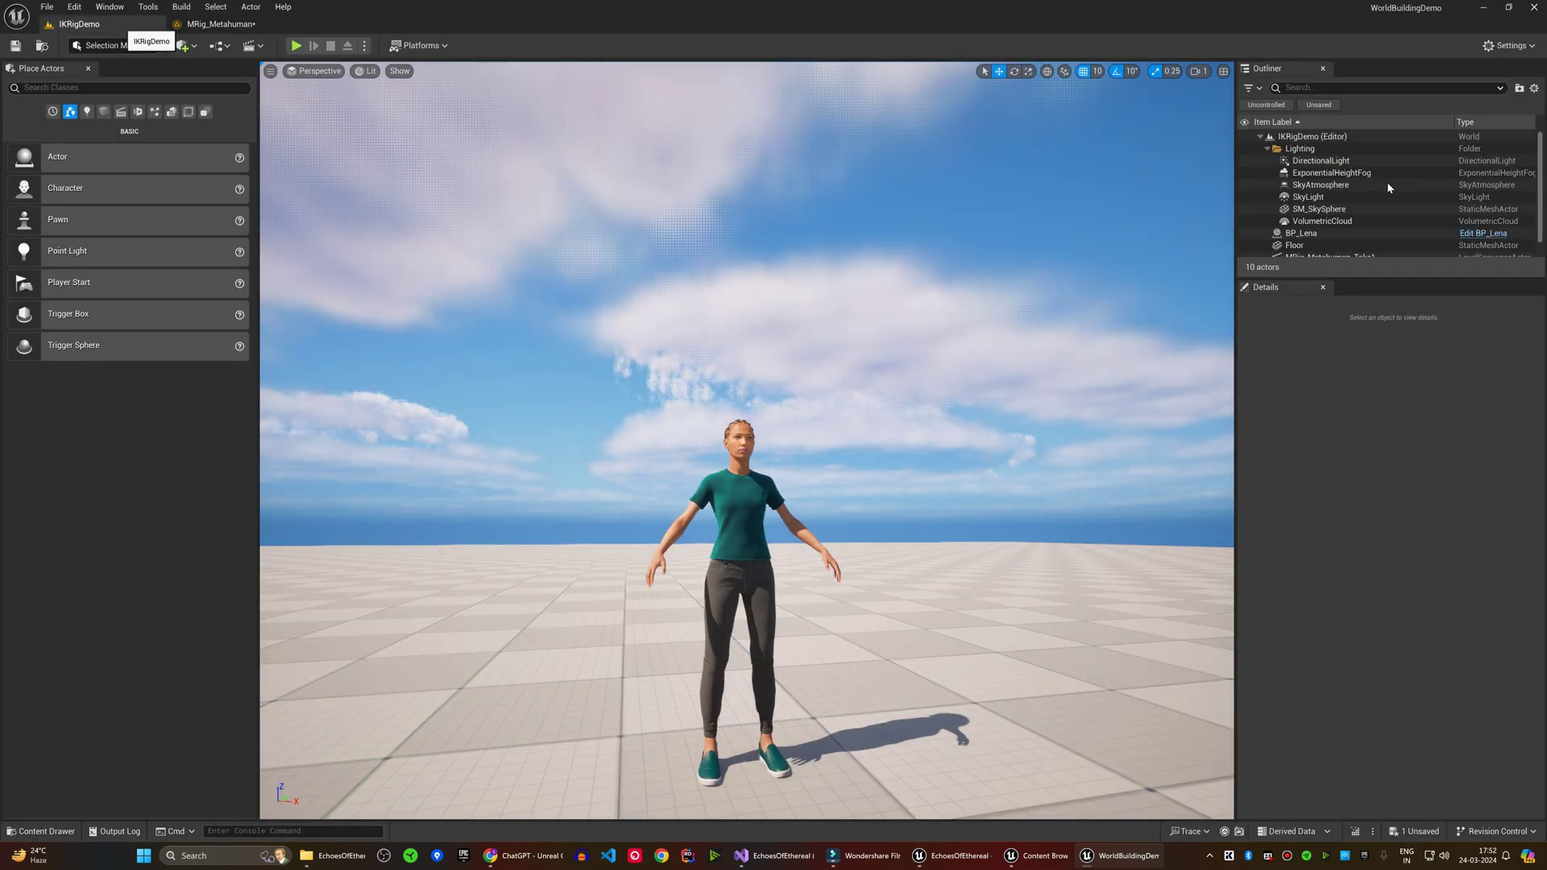
scroll(1375, 206, down, 1)
Step: Open the MRig_Metahuman_Take1 level sequence, test-move the left hand and undo it
click(1333, 251)
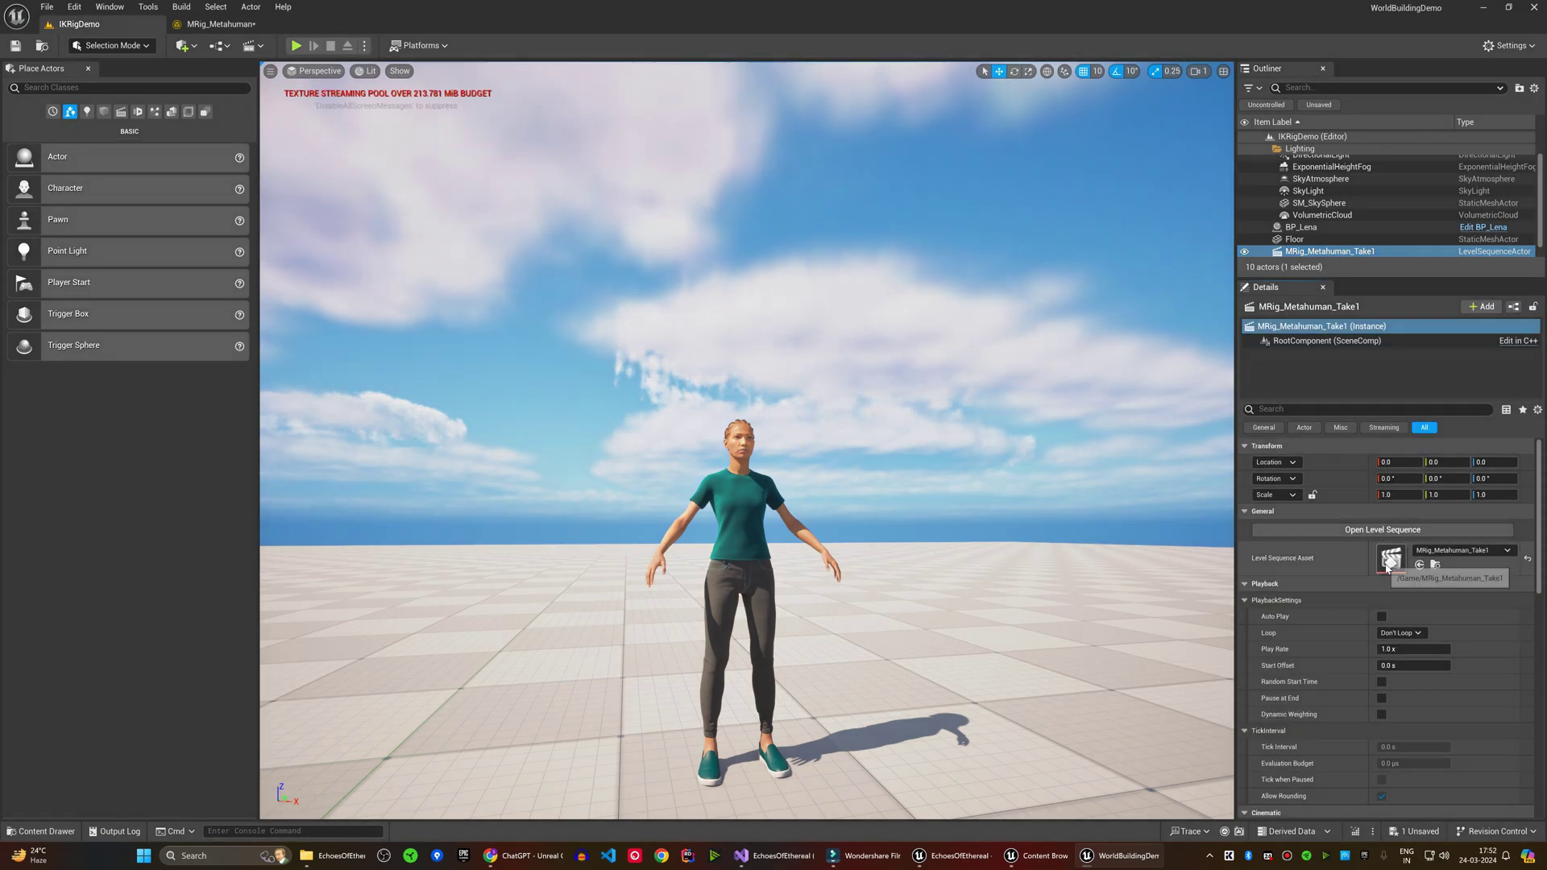
click(1387, 589)
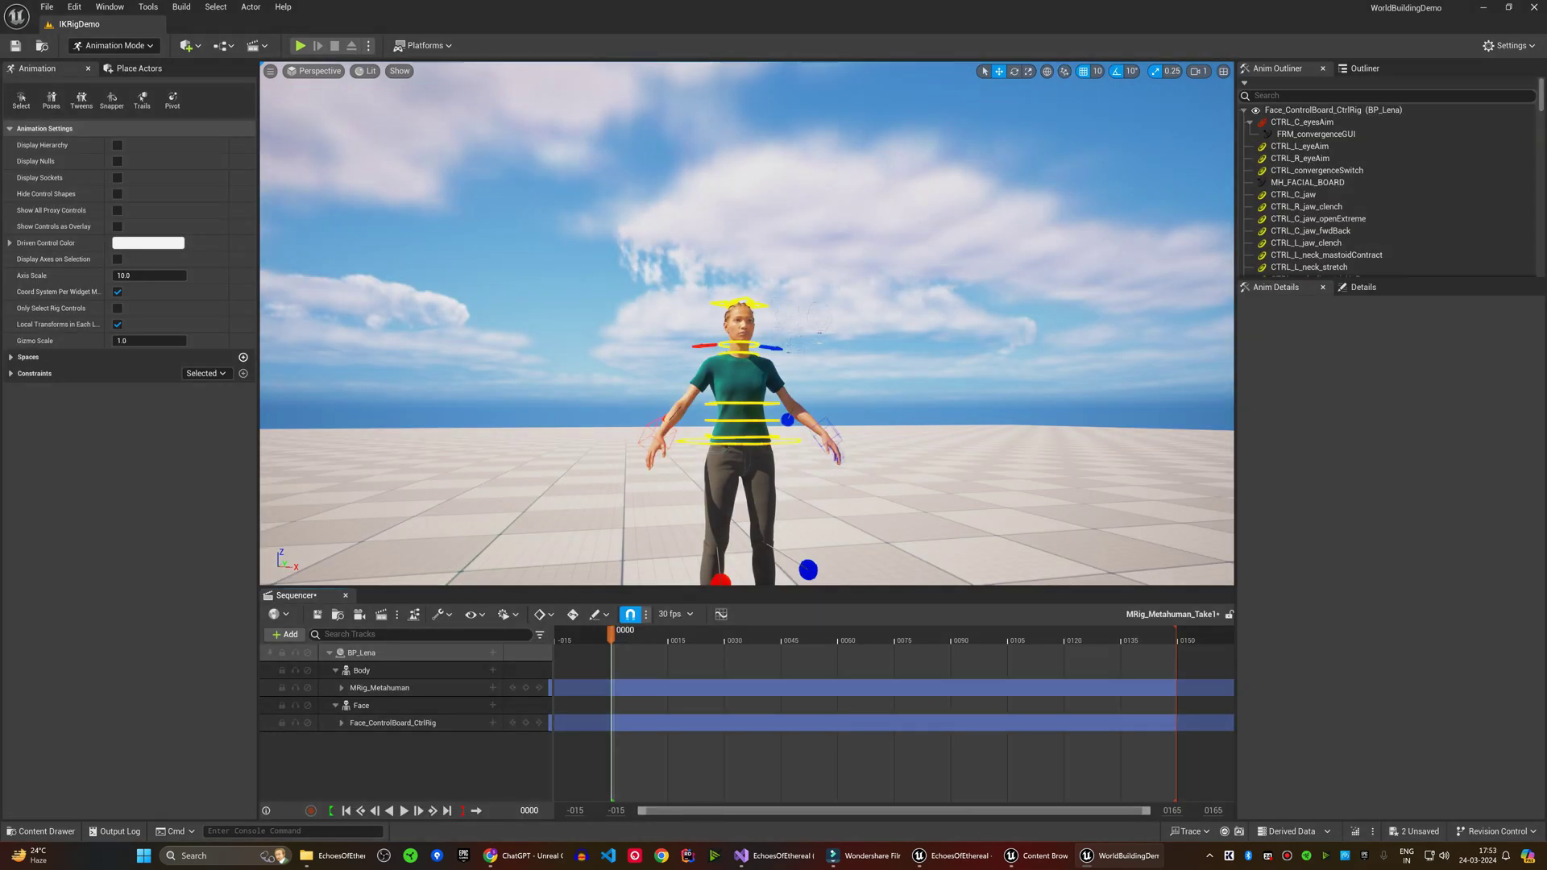
scroll(747, 324, up, 2)
scroll(746, 324, up, 2)
scroll(748, 324, up, 3)
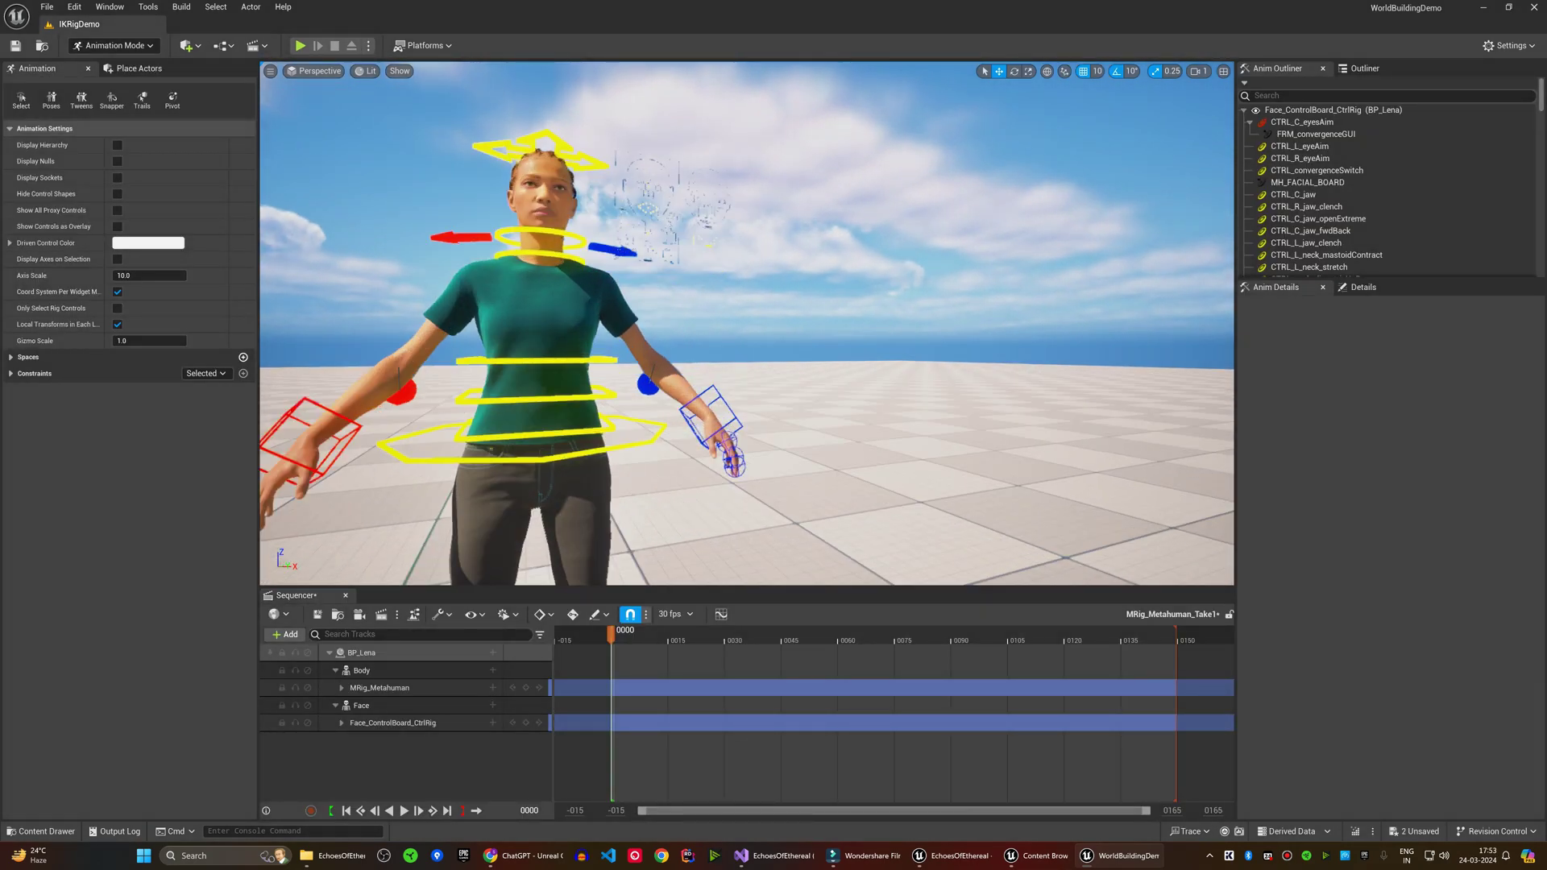
scroll(683, 441, up, 2)
scroll(683, 441, up, 2)
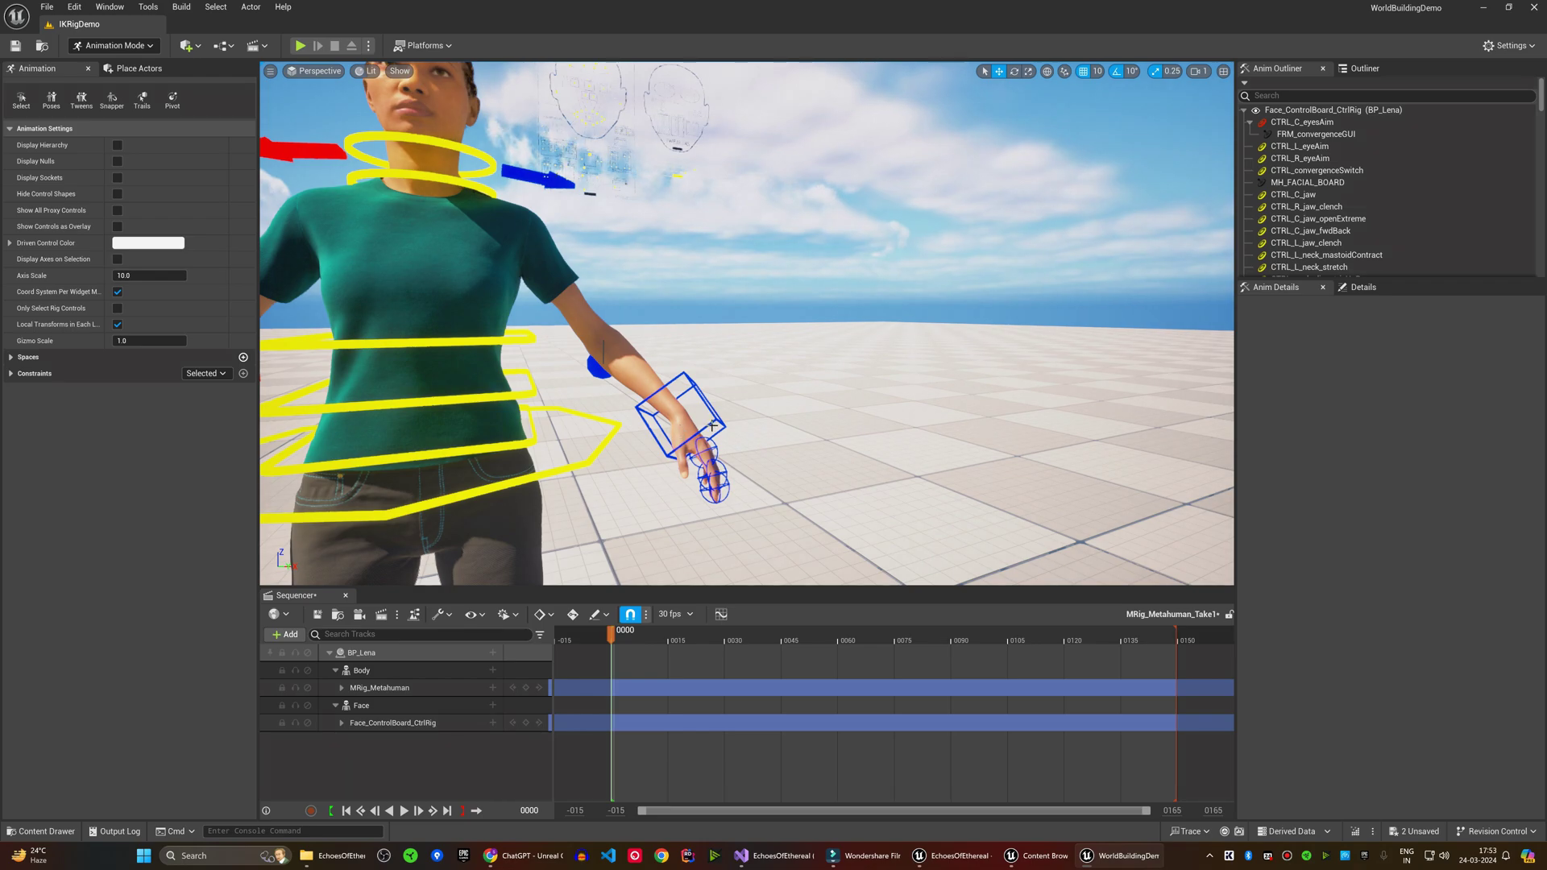
click(713, 425)
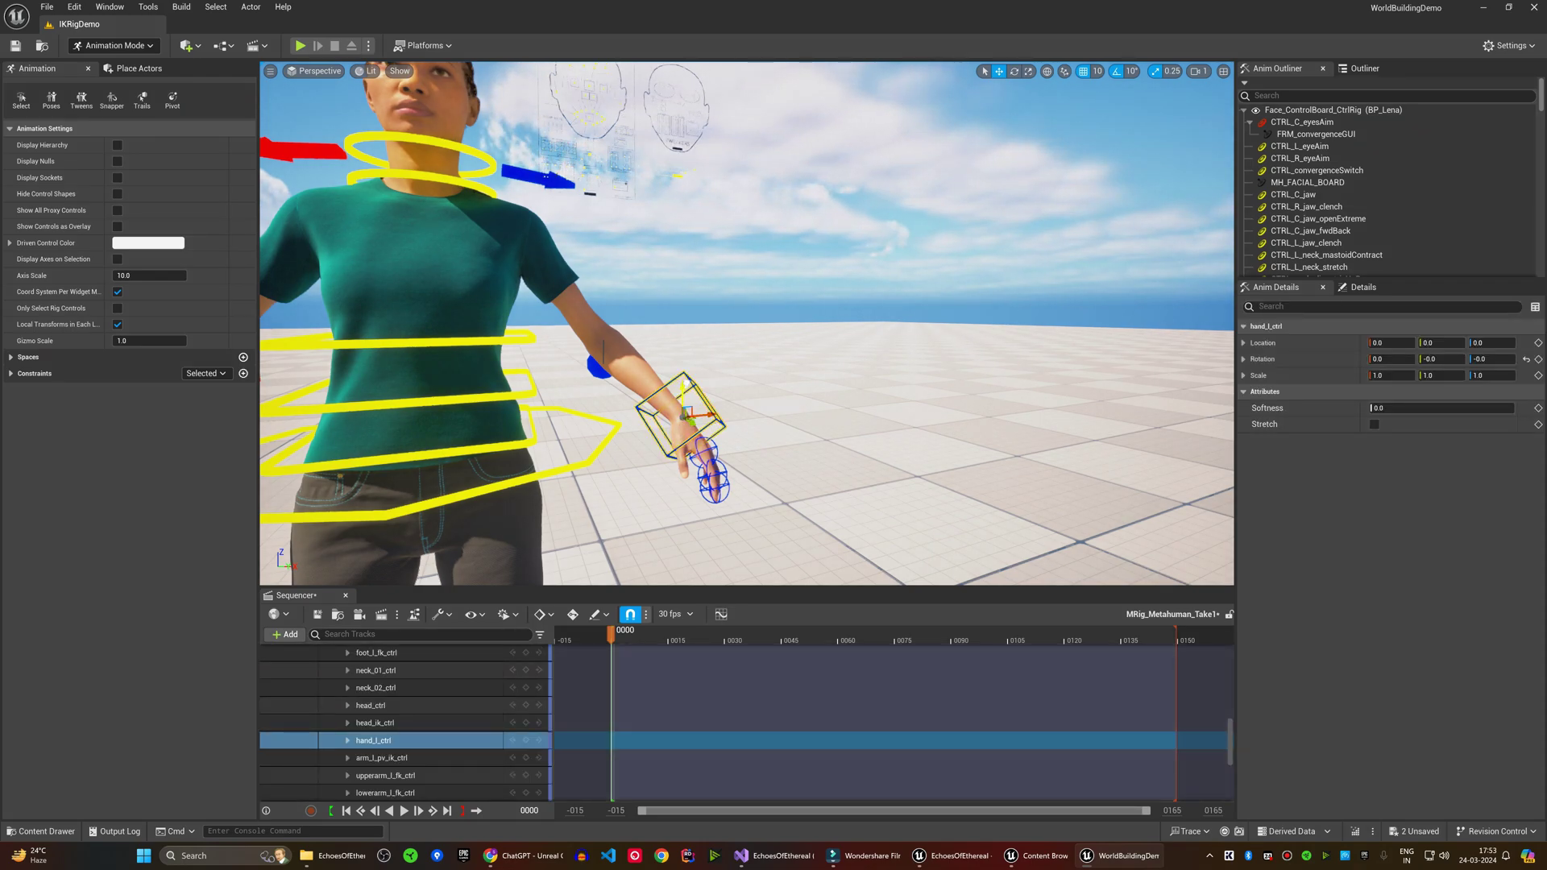
drag(698, 361, 677, 330)
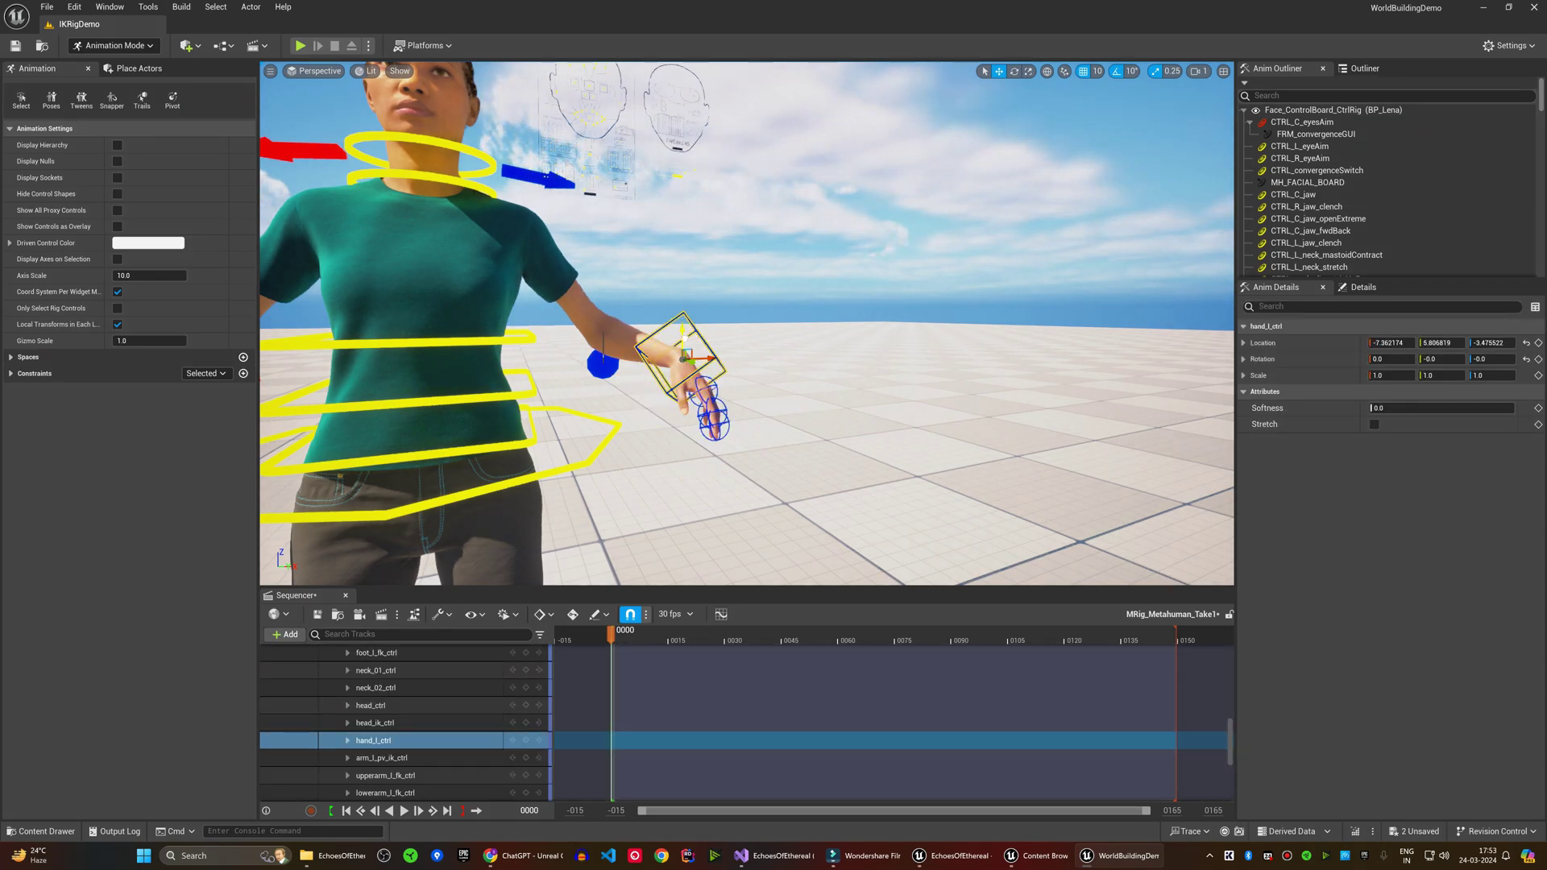
key(ctrl+z)
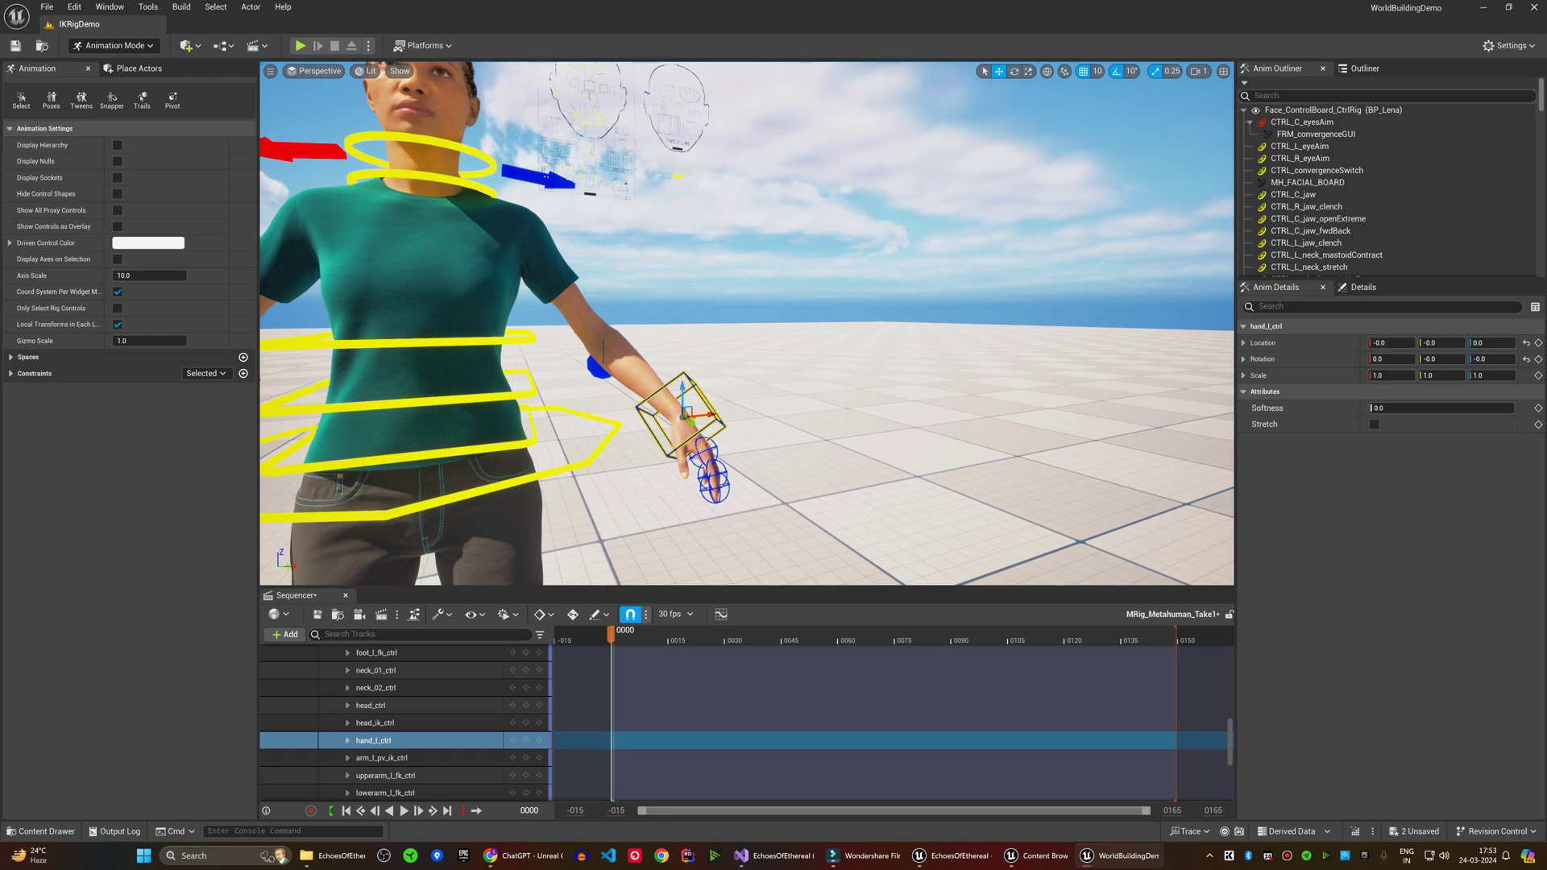
Step: Check the index finger control, shift the right foot left, and select hand_r_ctrl for posing
click(719, 450)
click(711, 455)
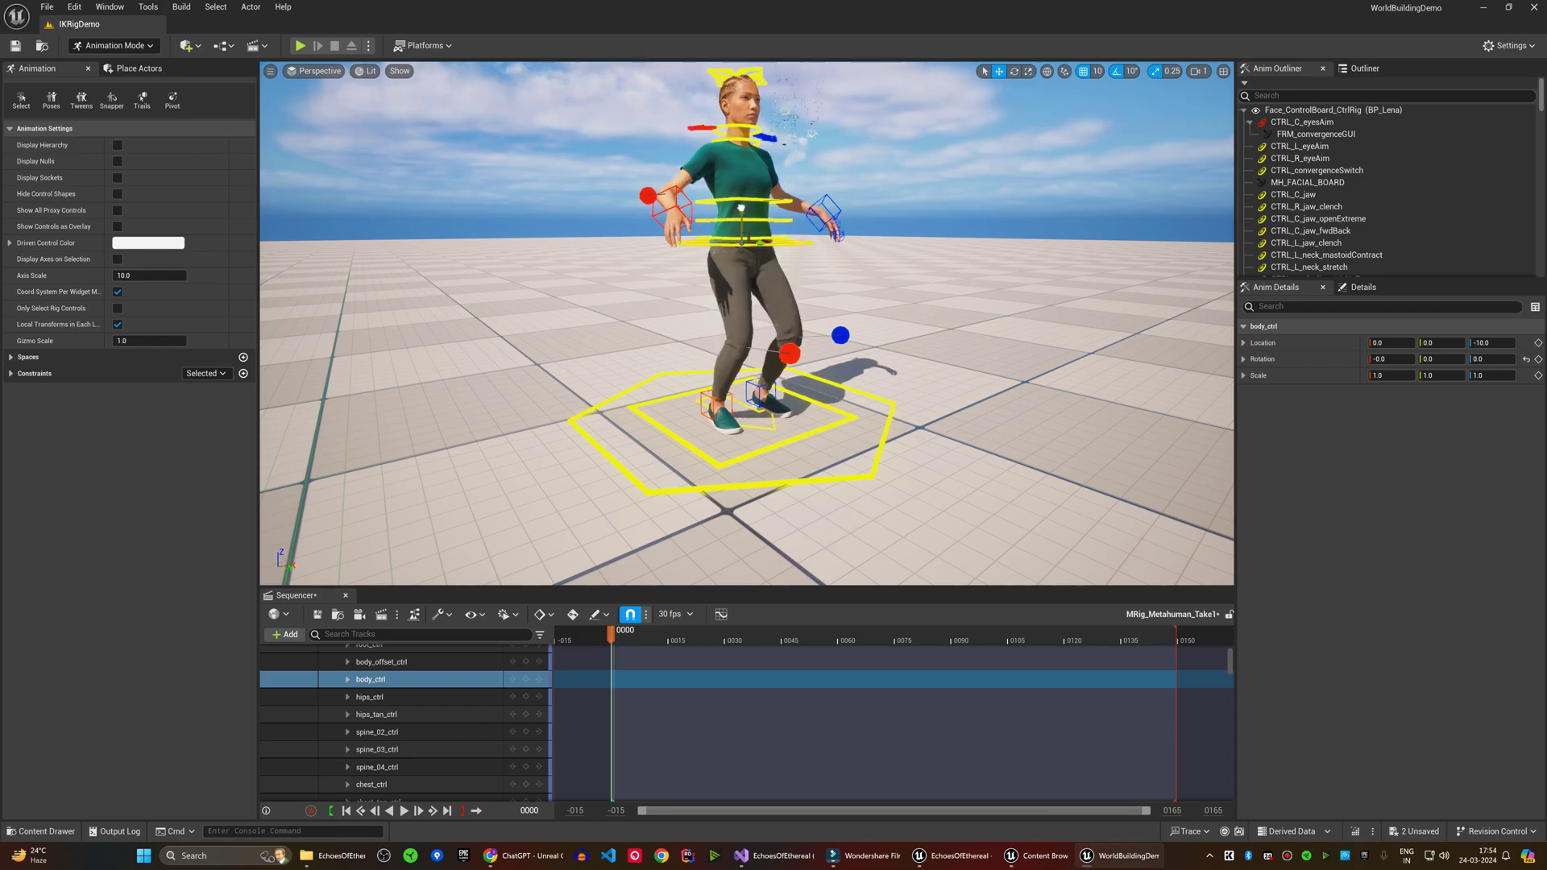
click(718, 401)
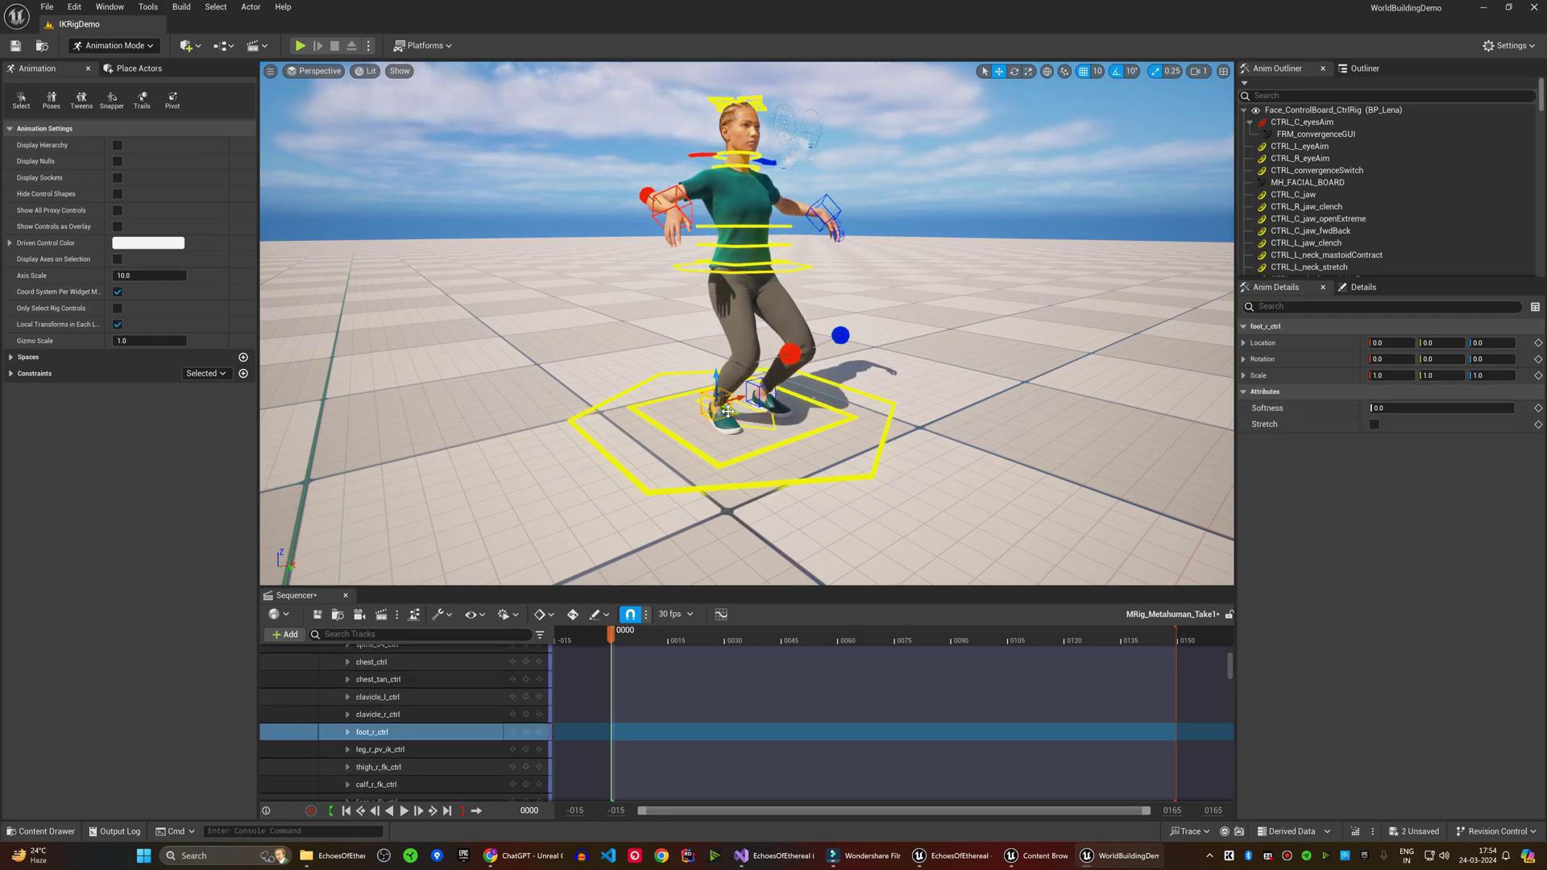
drag(717, 400, 674, 389)
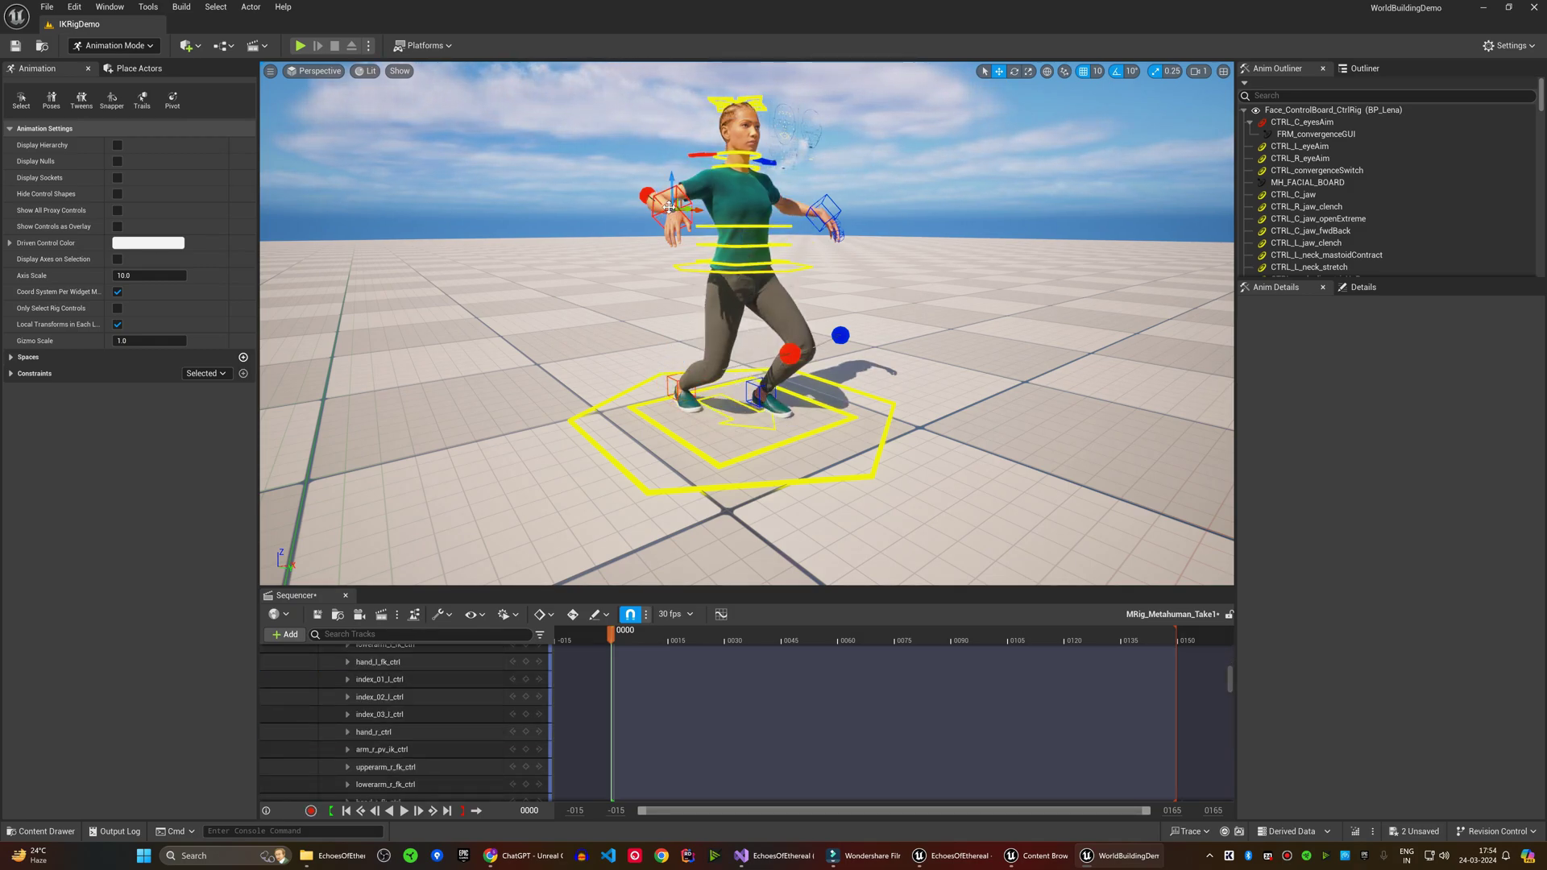
click(667, 199)
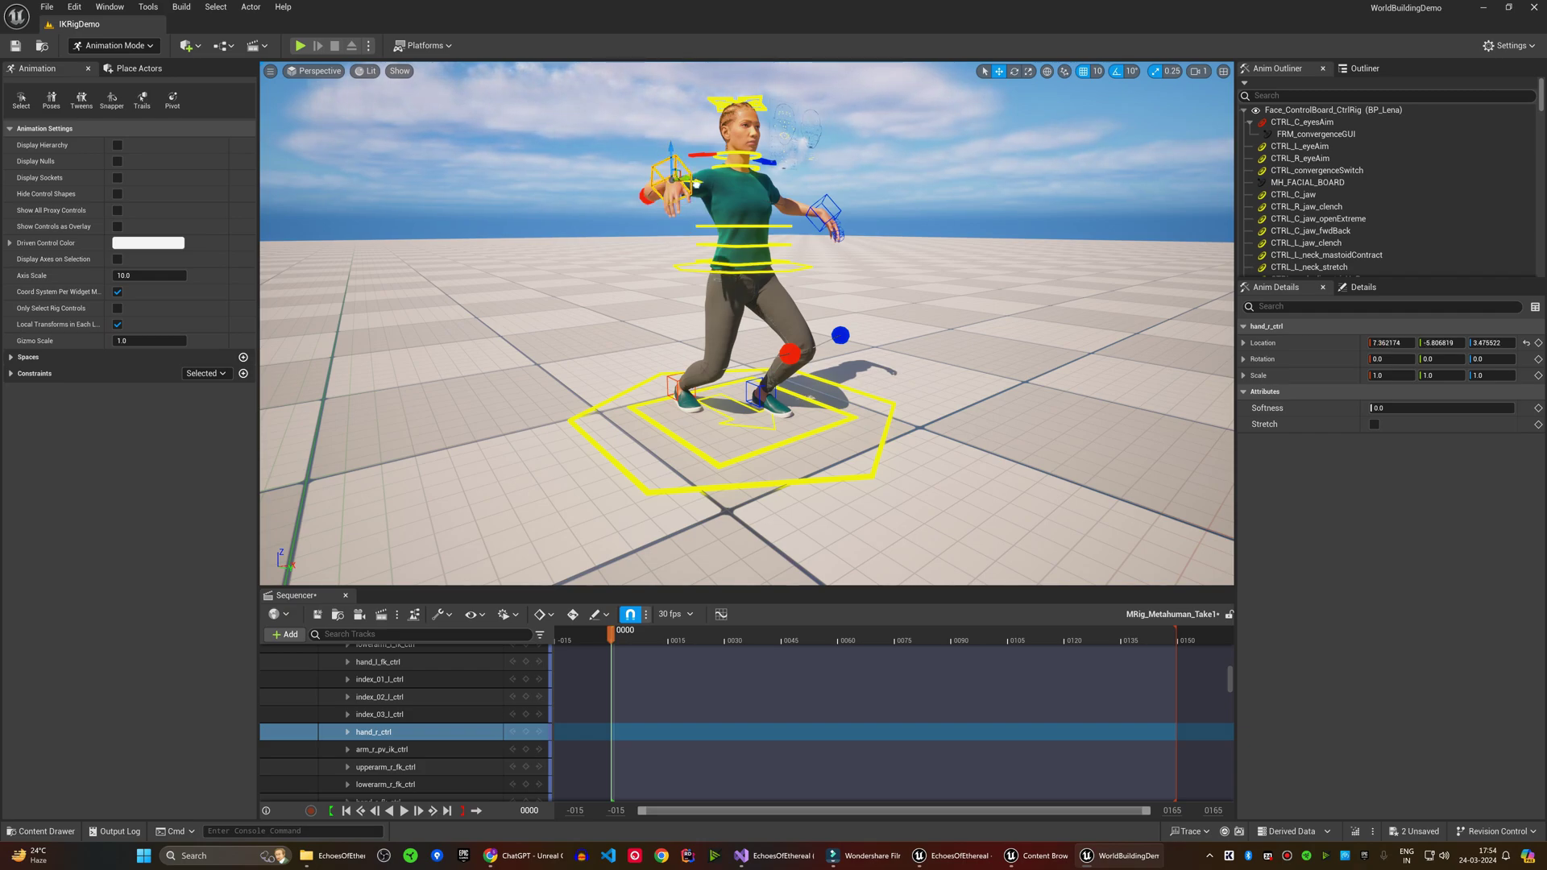
Step: Raise the right arm, then add a Chain module on the right index finger ending at index_03_r
drag(673, 178, 666, 183)
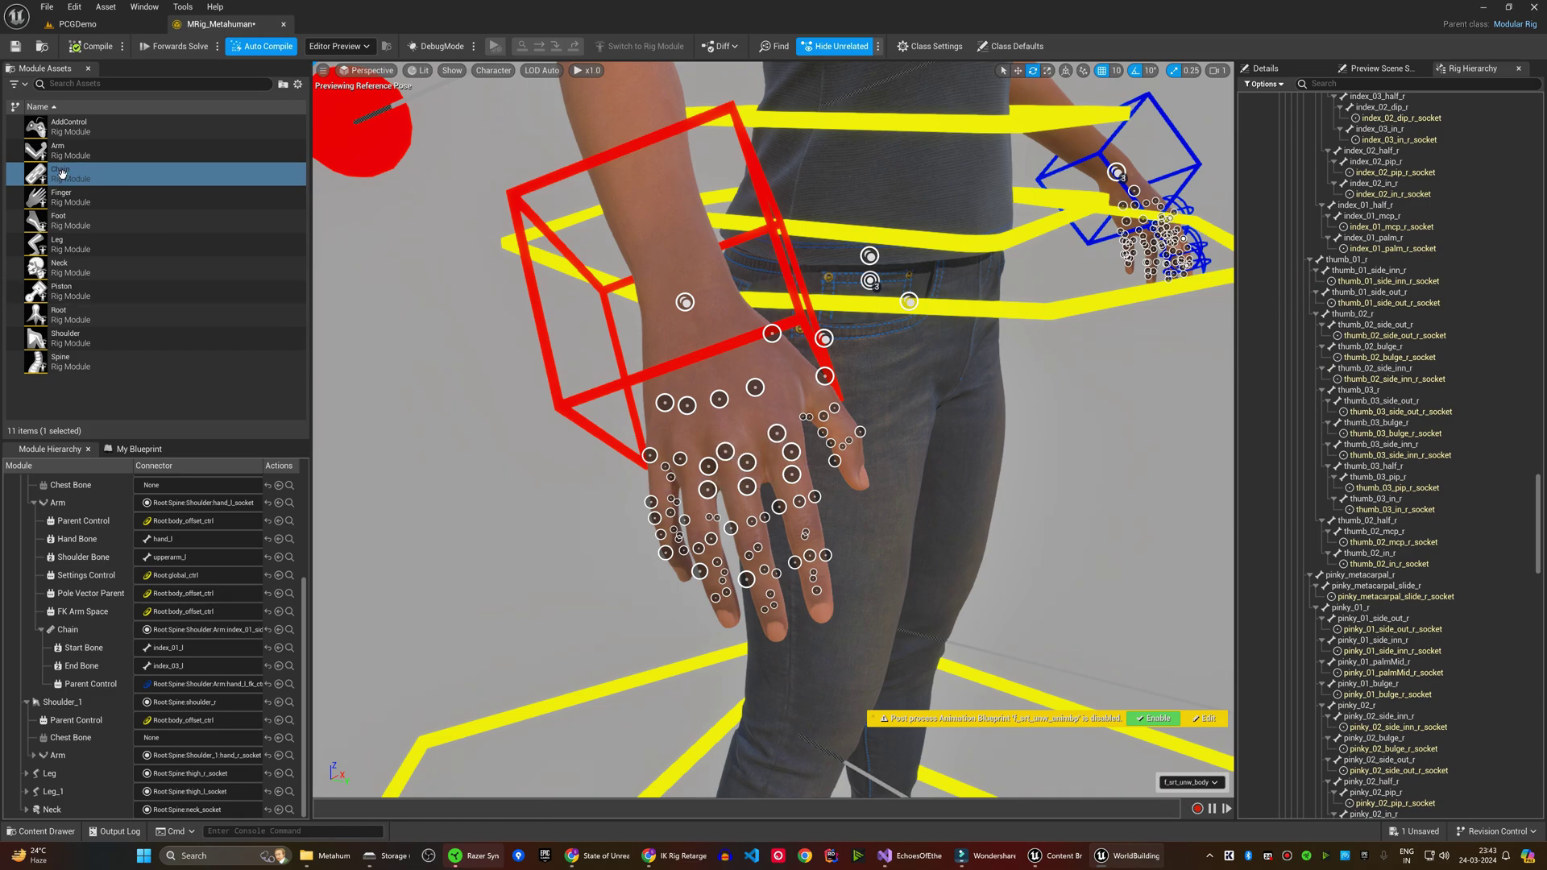
drag(62, 174, 778, 433)
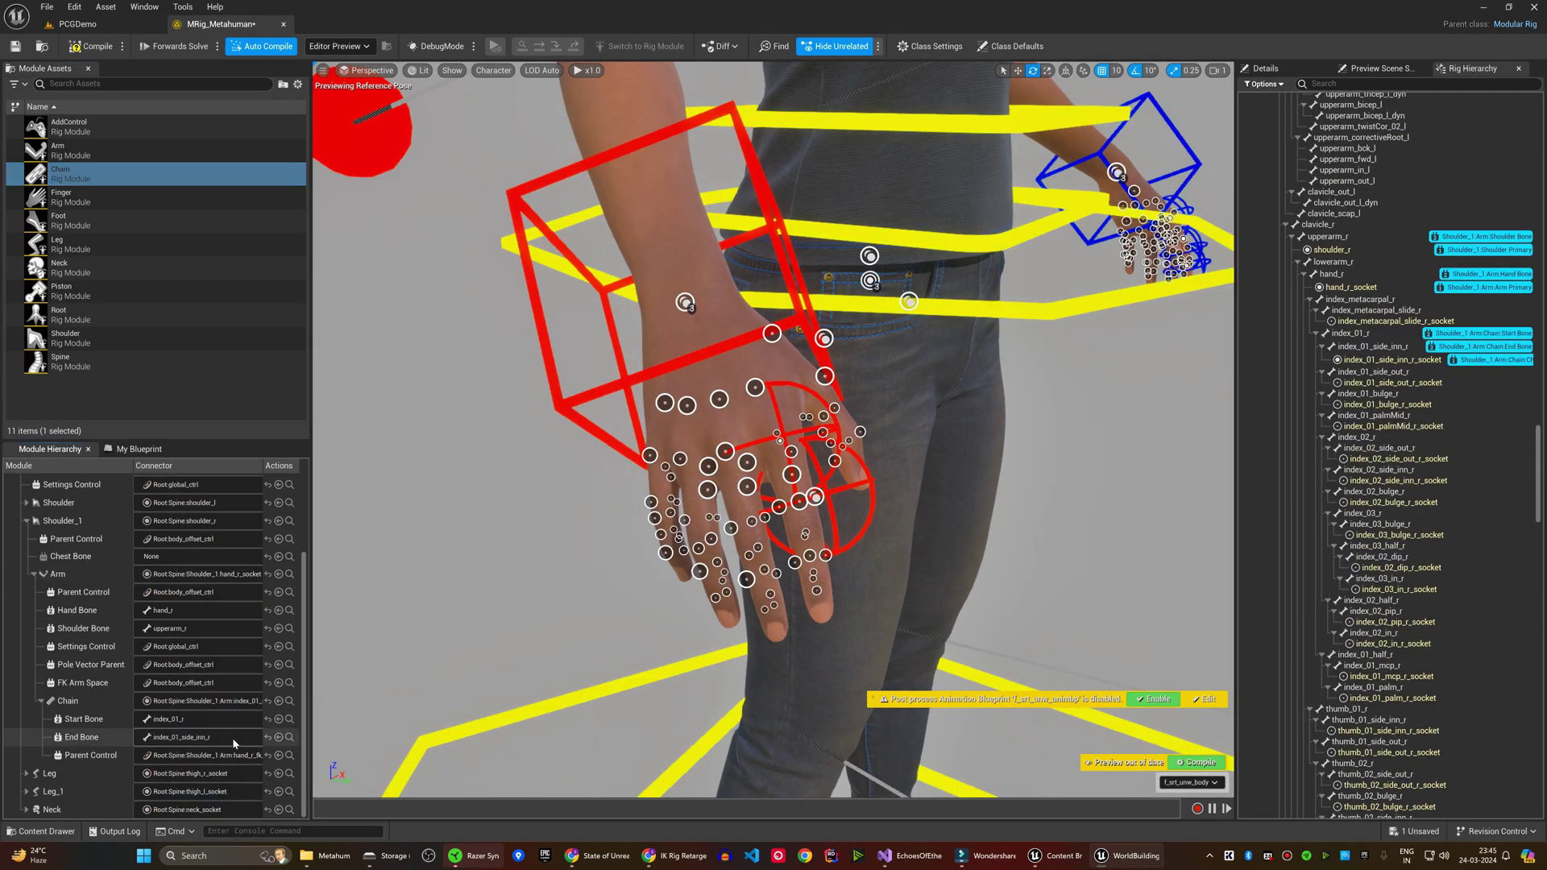
click(232, 738)
scroll(178, 680, up, 2)
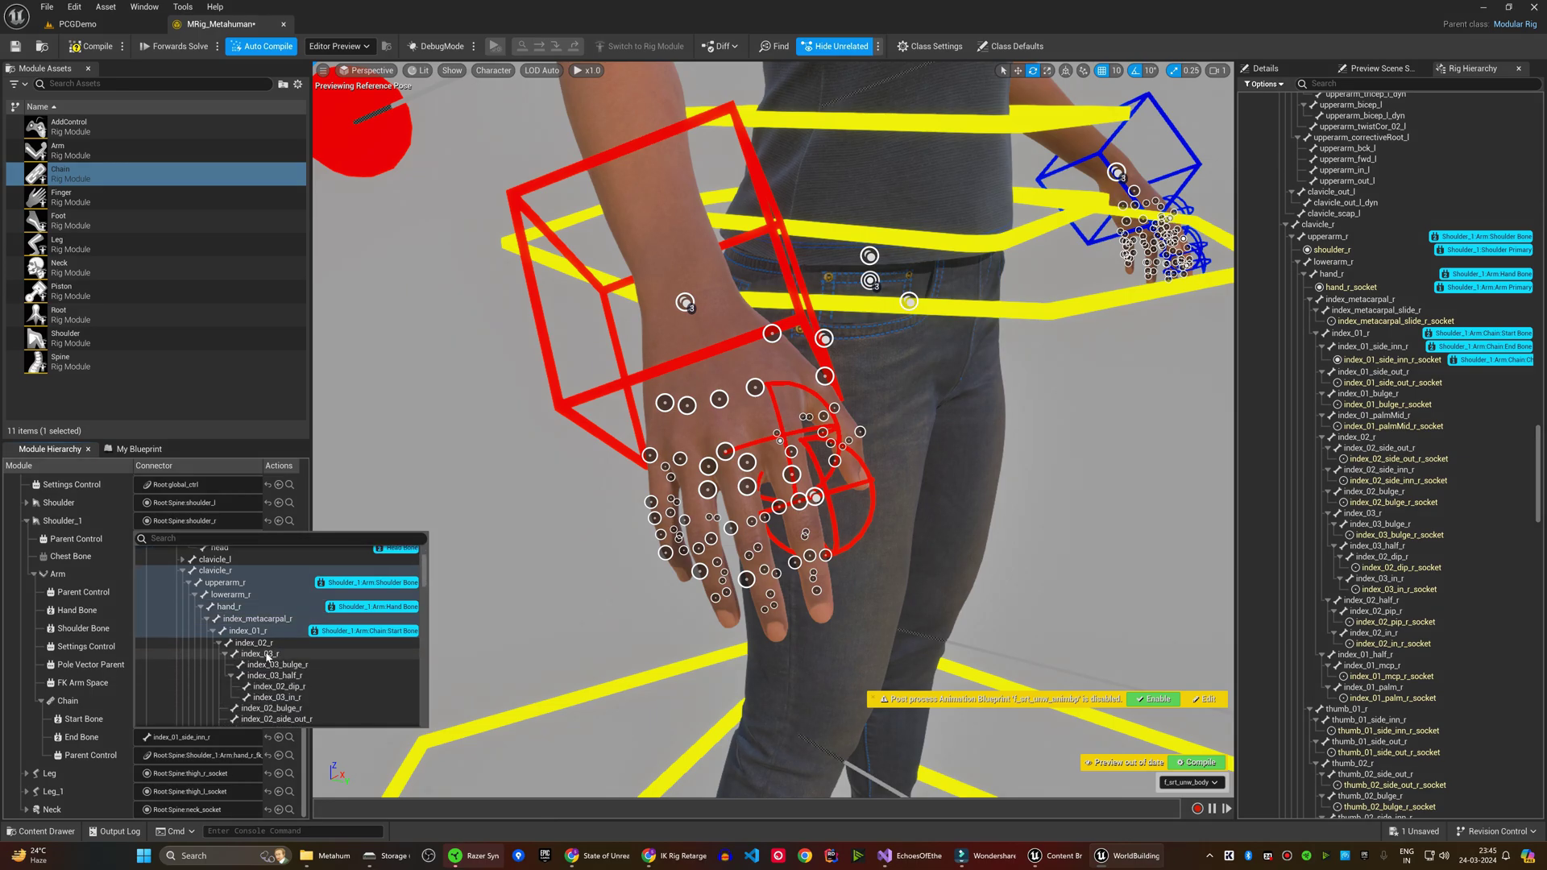
click(181, 653)
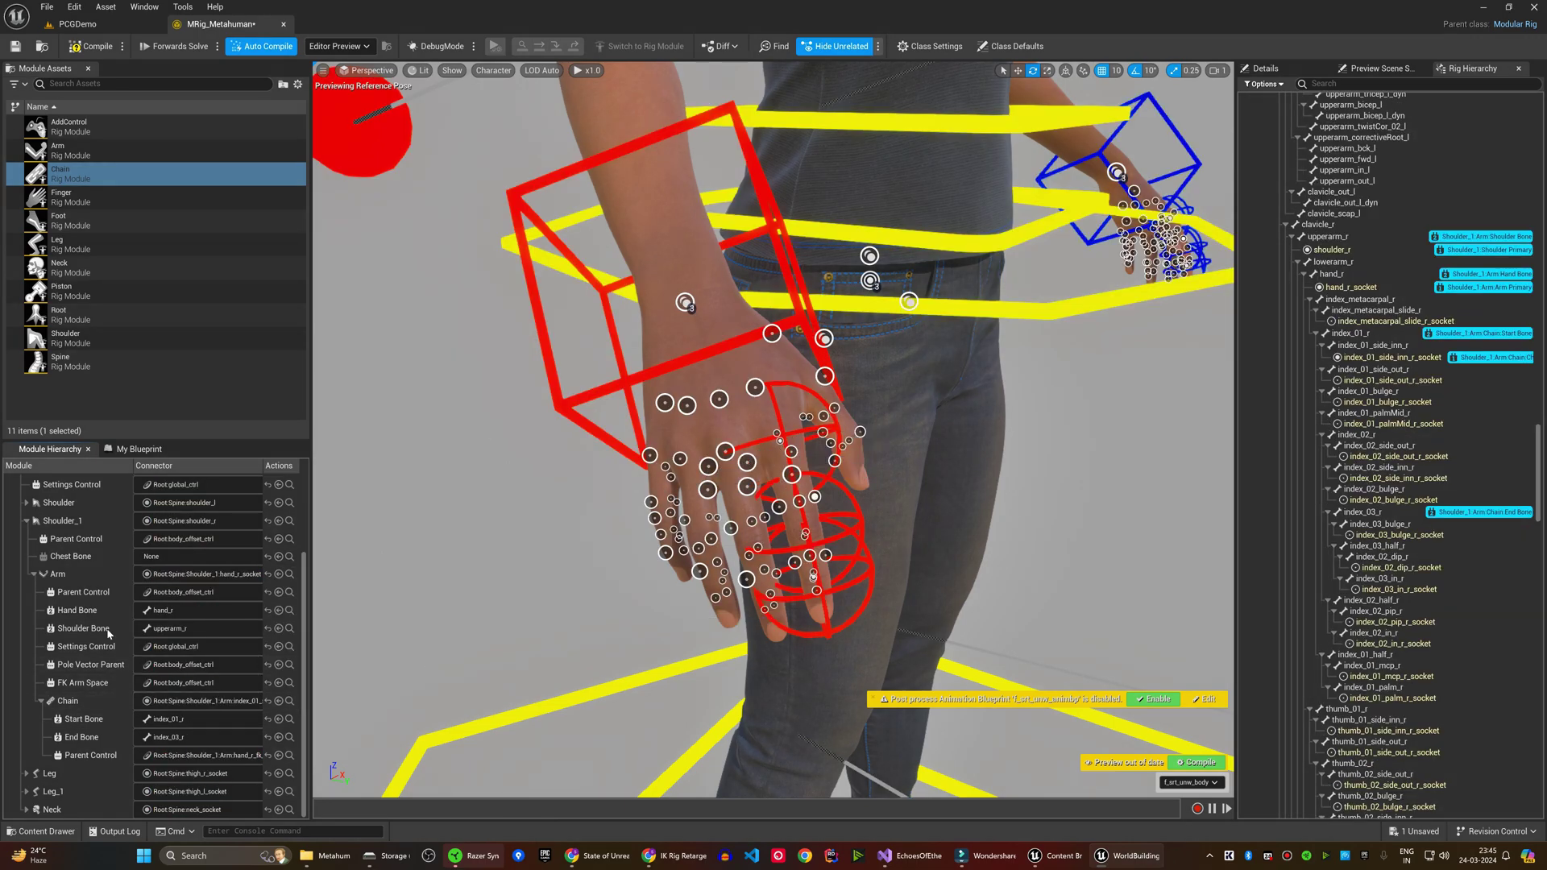
Step: Set the index chain module's control Shape Name to Arrow_Thick in Details
click(68, 702)
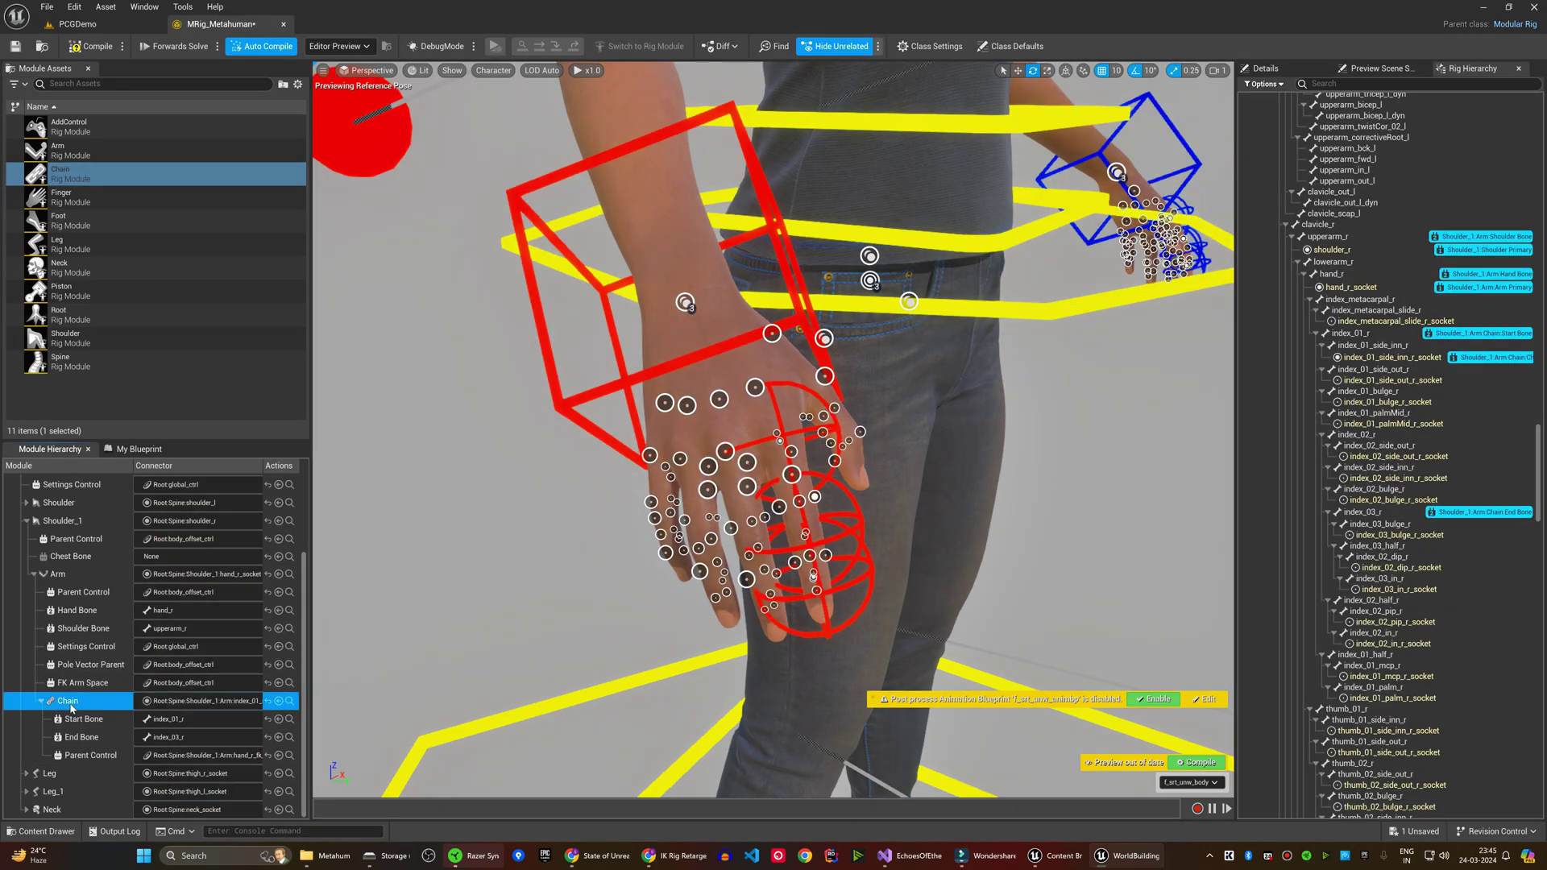
click(1264, 69)
scroll(1335, 541, down, 5)
scroll(1335, 541, down, 5)
scroll(1336, 540, down, 3)
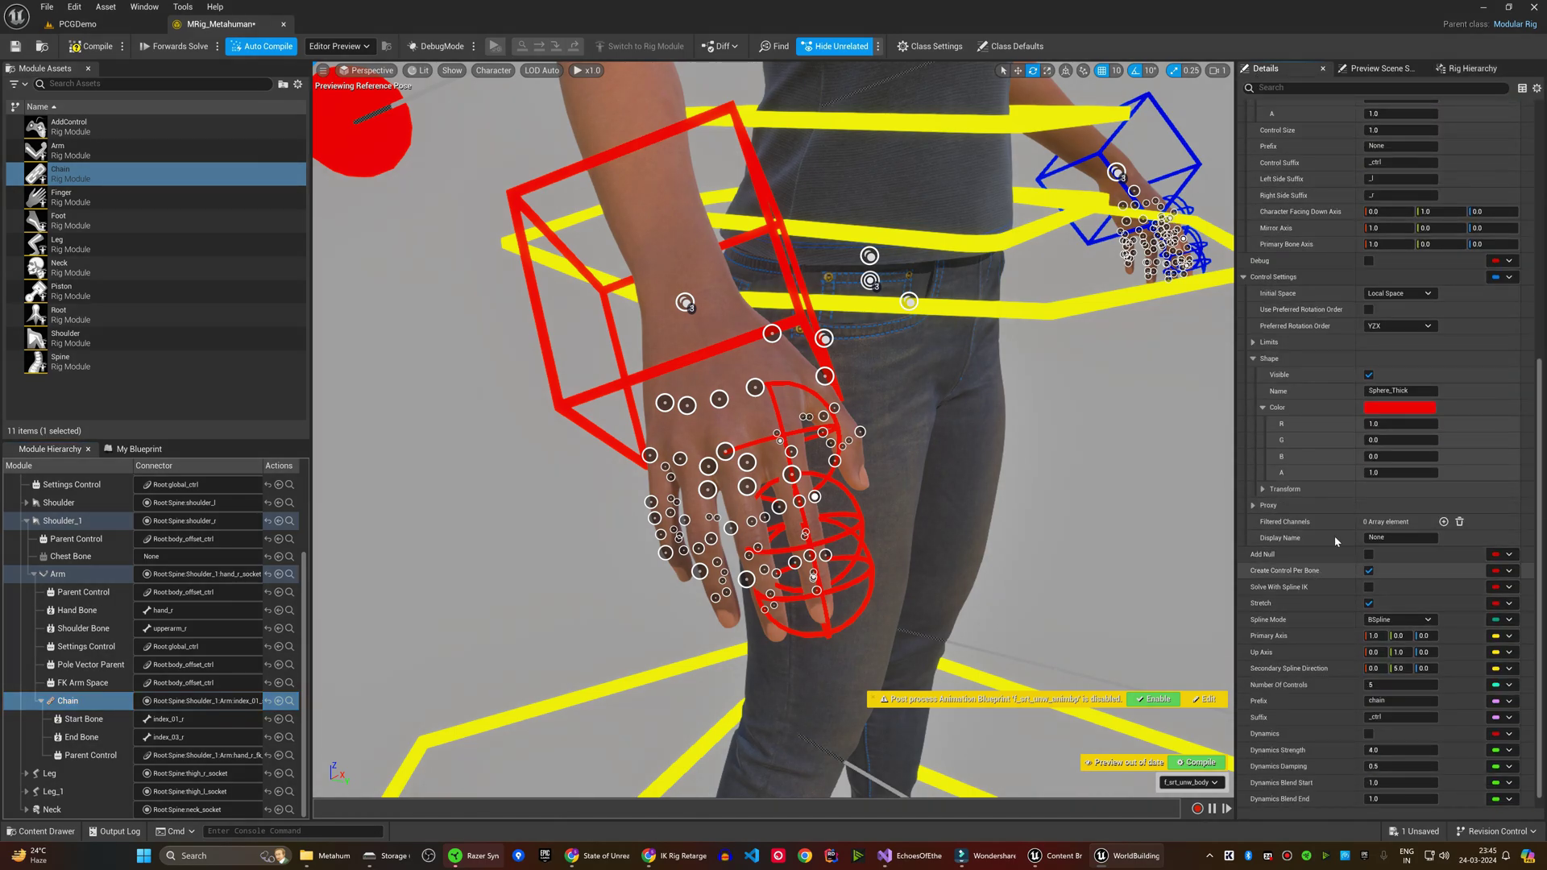
click(1415, 391)
text(Arrow)
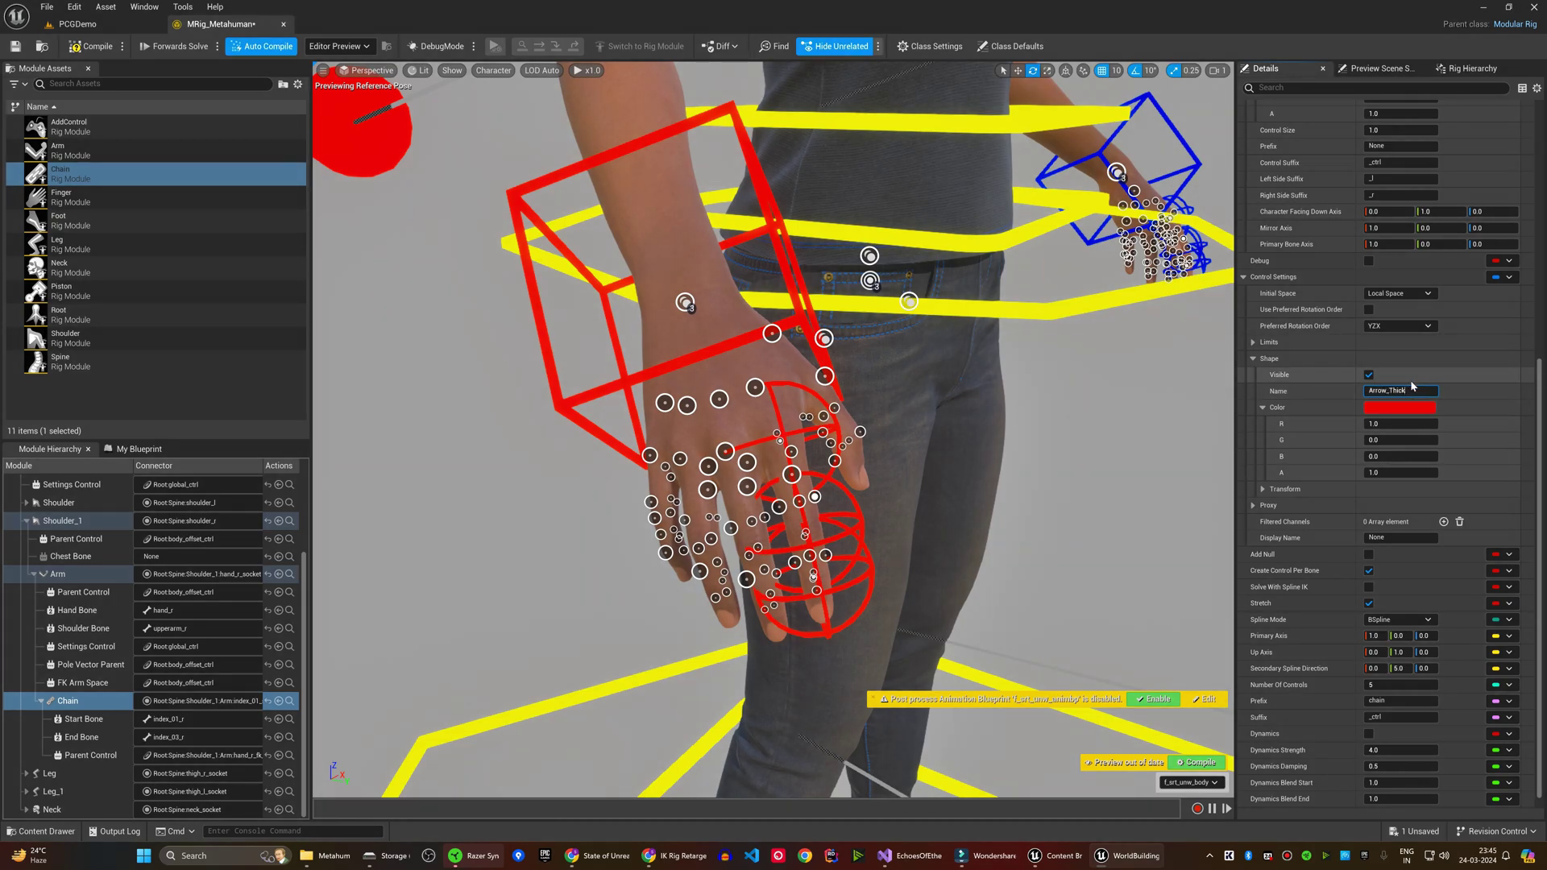
key(Return)
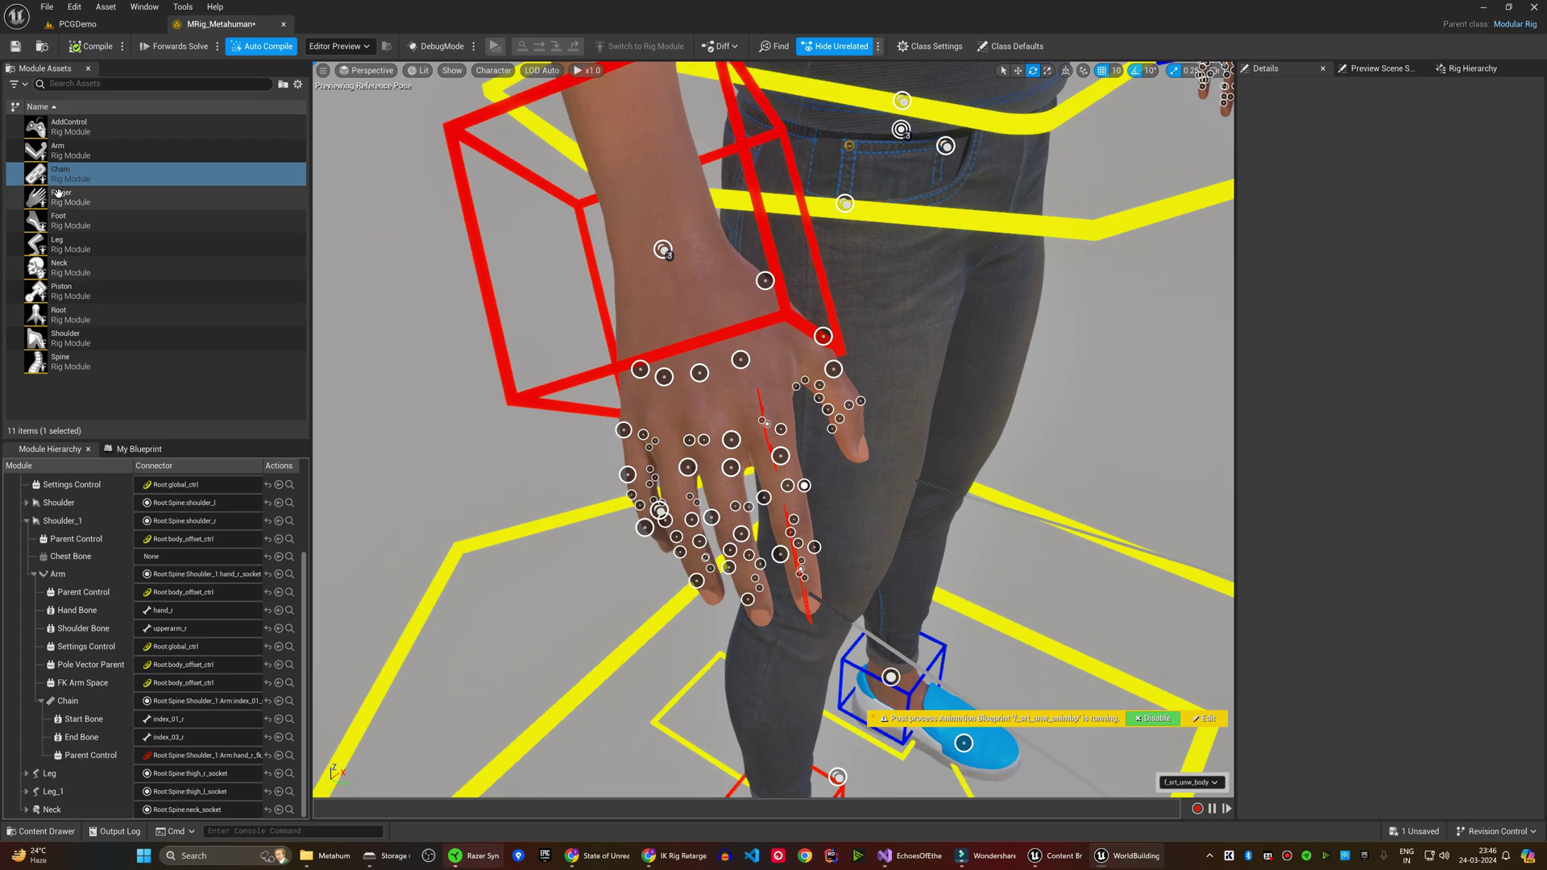
Step: Add a second Chain module, Chain_1, spanning middle_01_r to middle_03_r
mouse_move(72, 175)
mouse_down()
mouse_move(725, 531)
mouse_move(710, 517)
mouse_up()
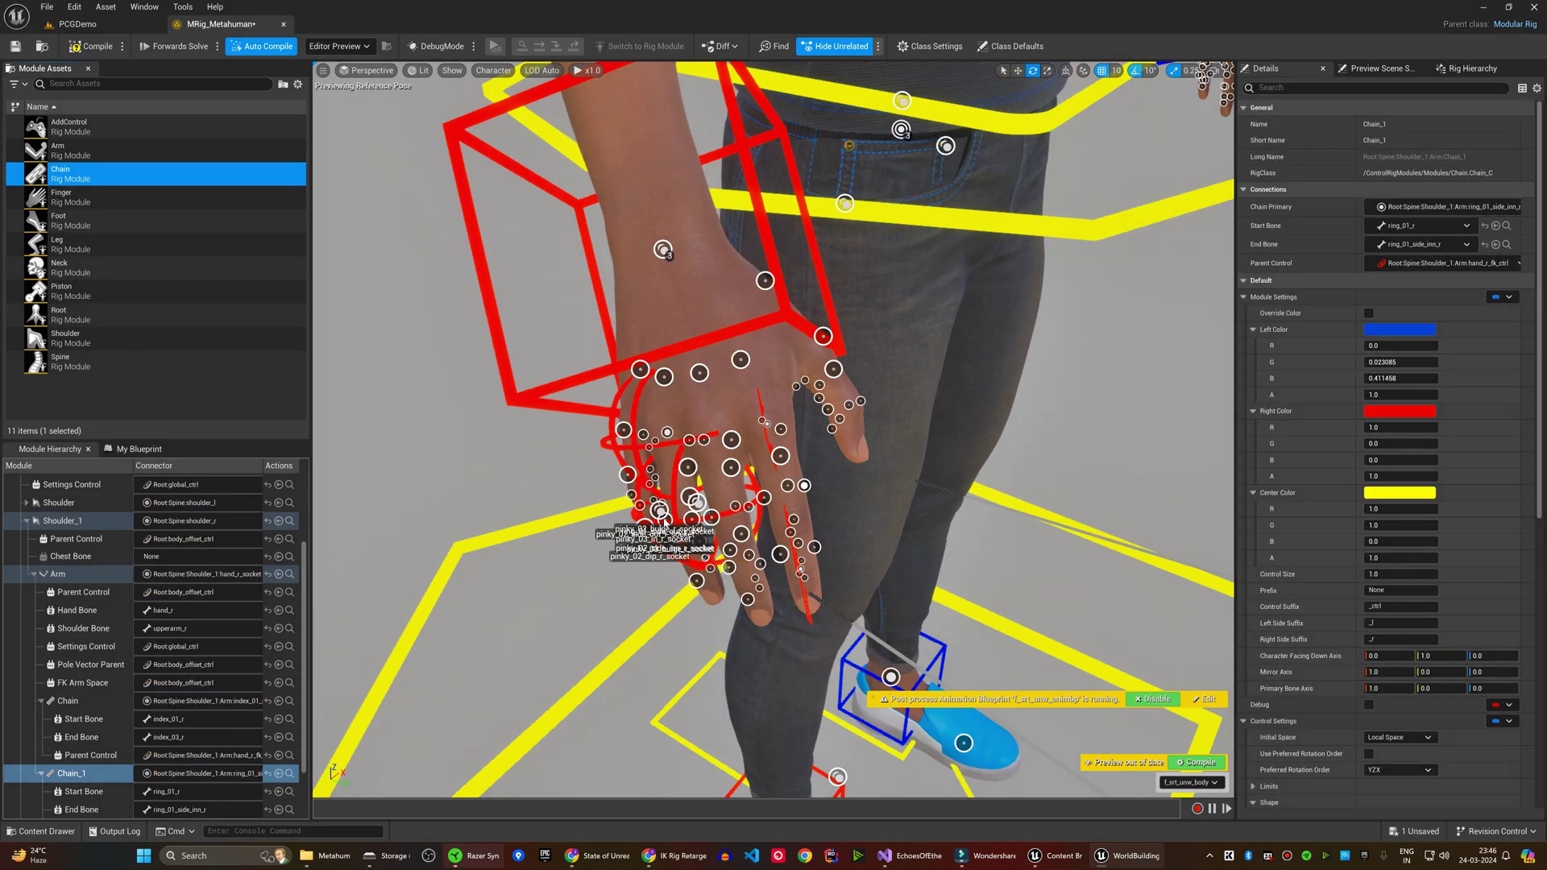
scroll(104, 725, down, 2)
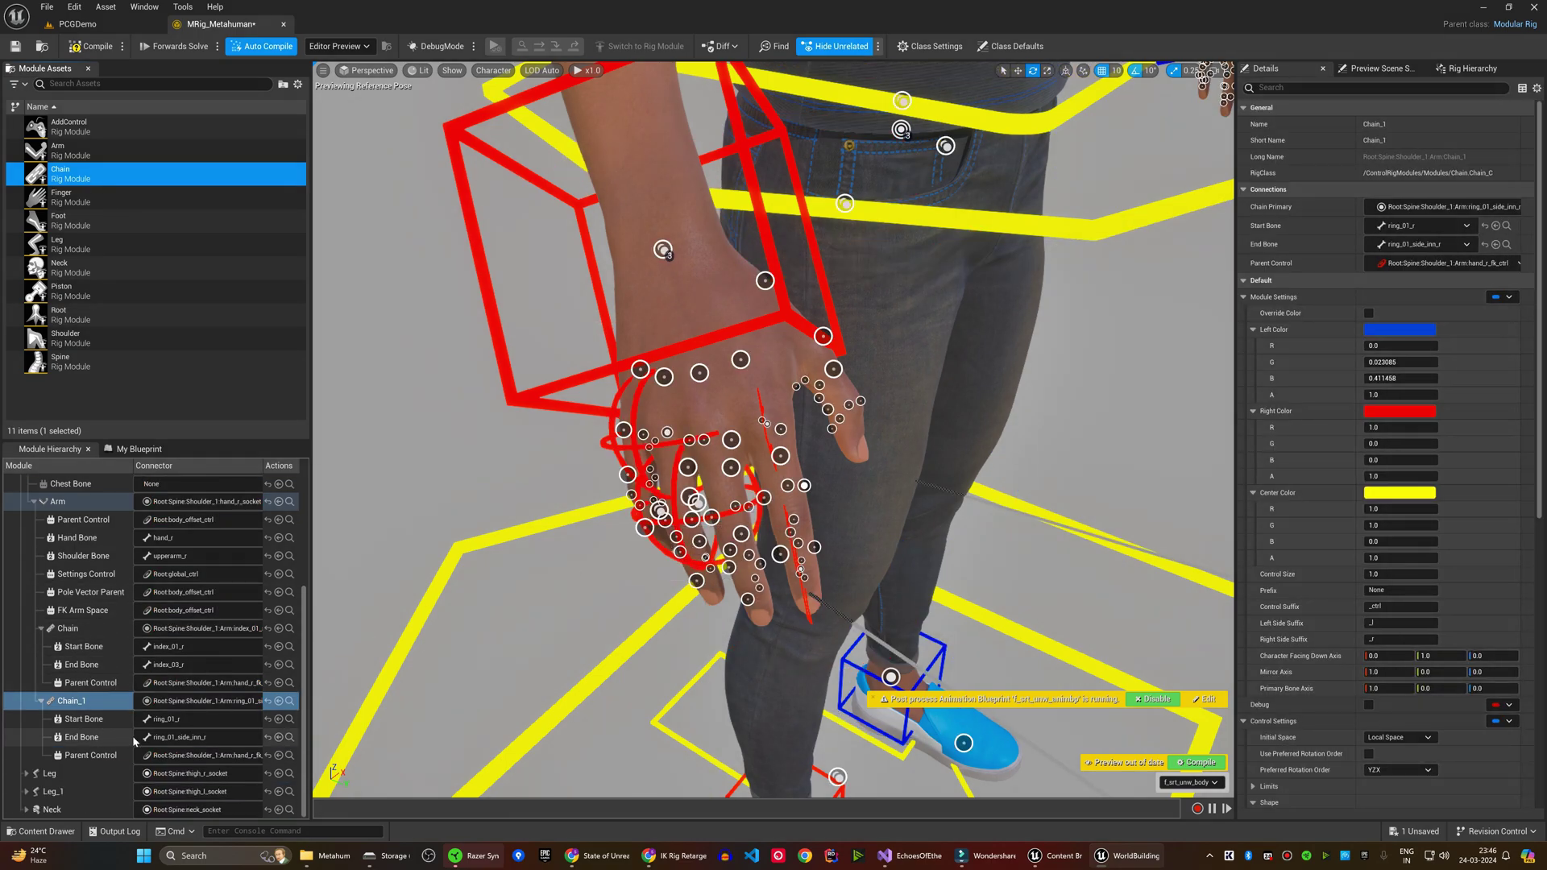
click(203, 718)
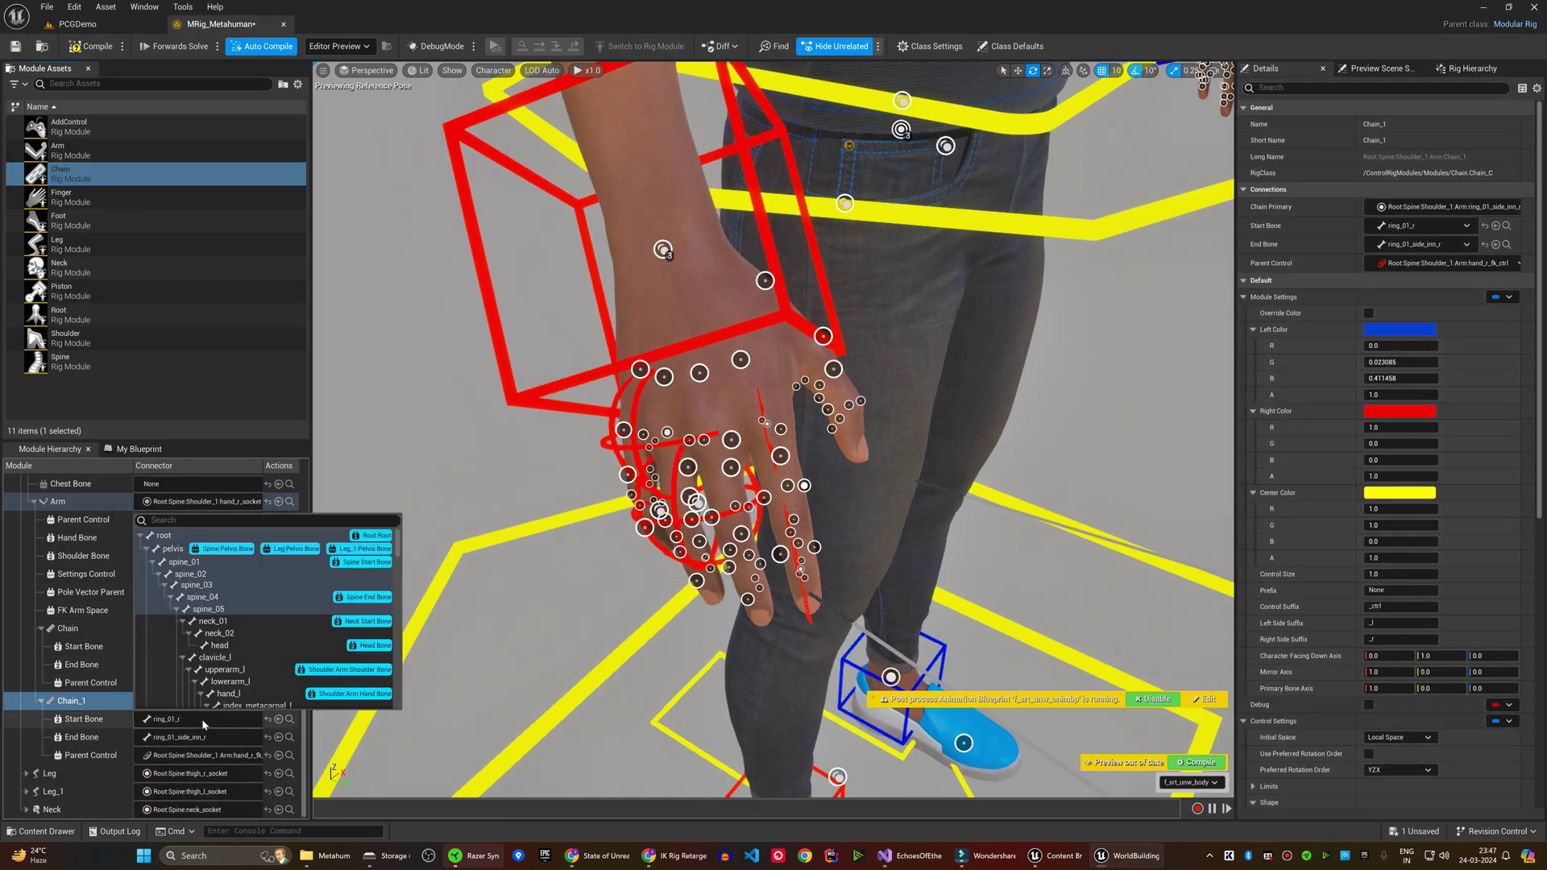
scroll(163, 639, down, 3)
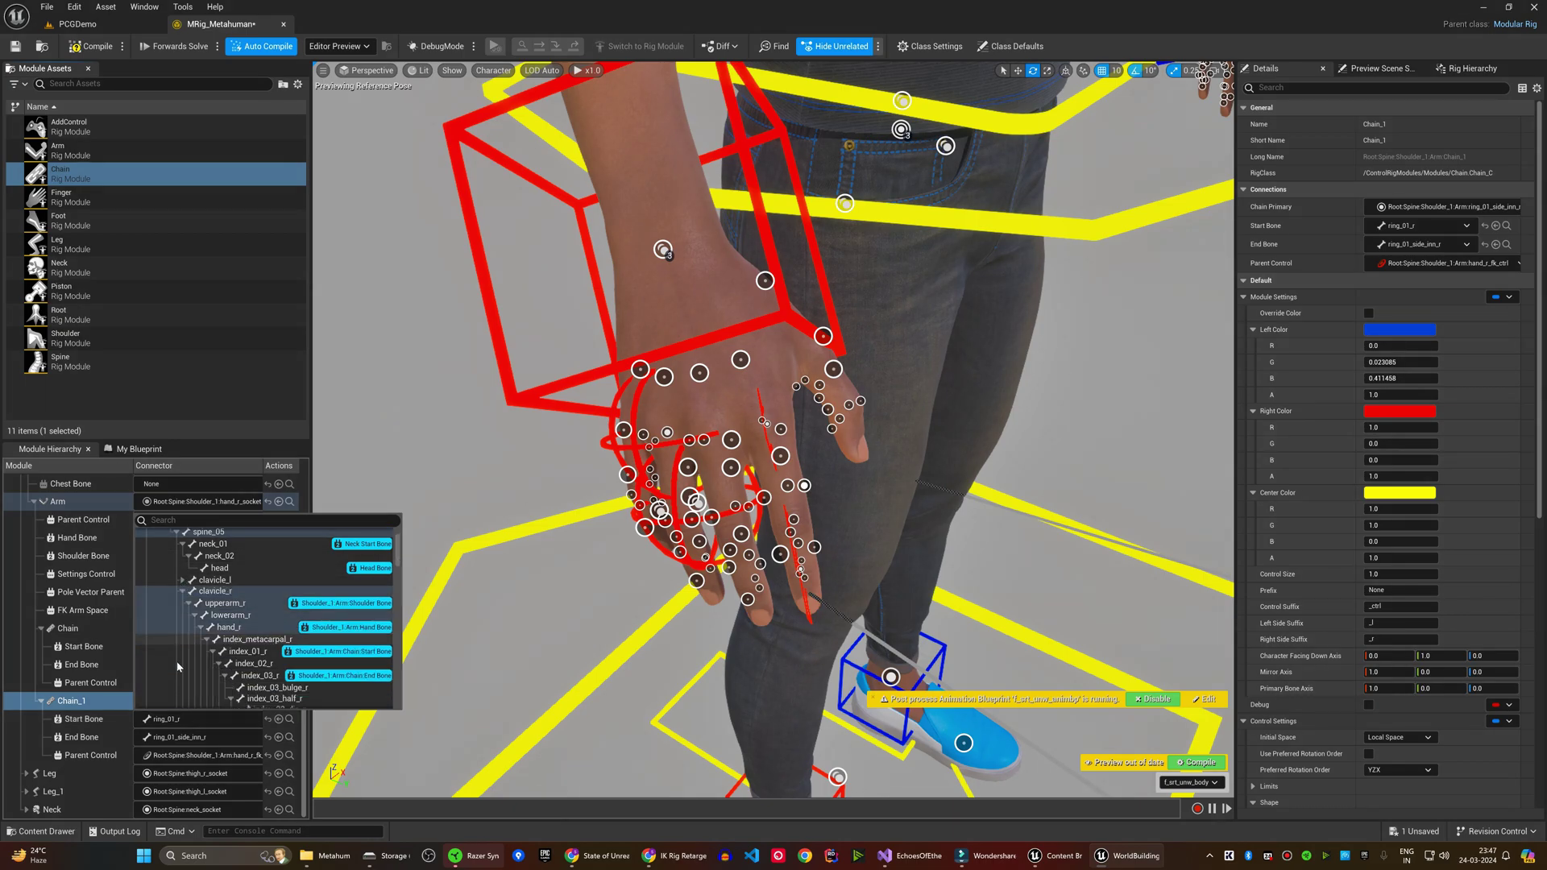
click(180, 643)
click(202, 737)
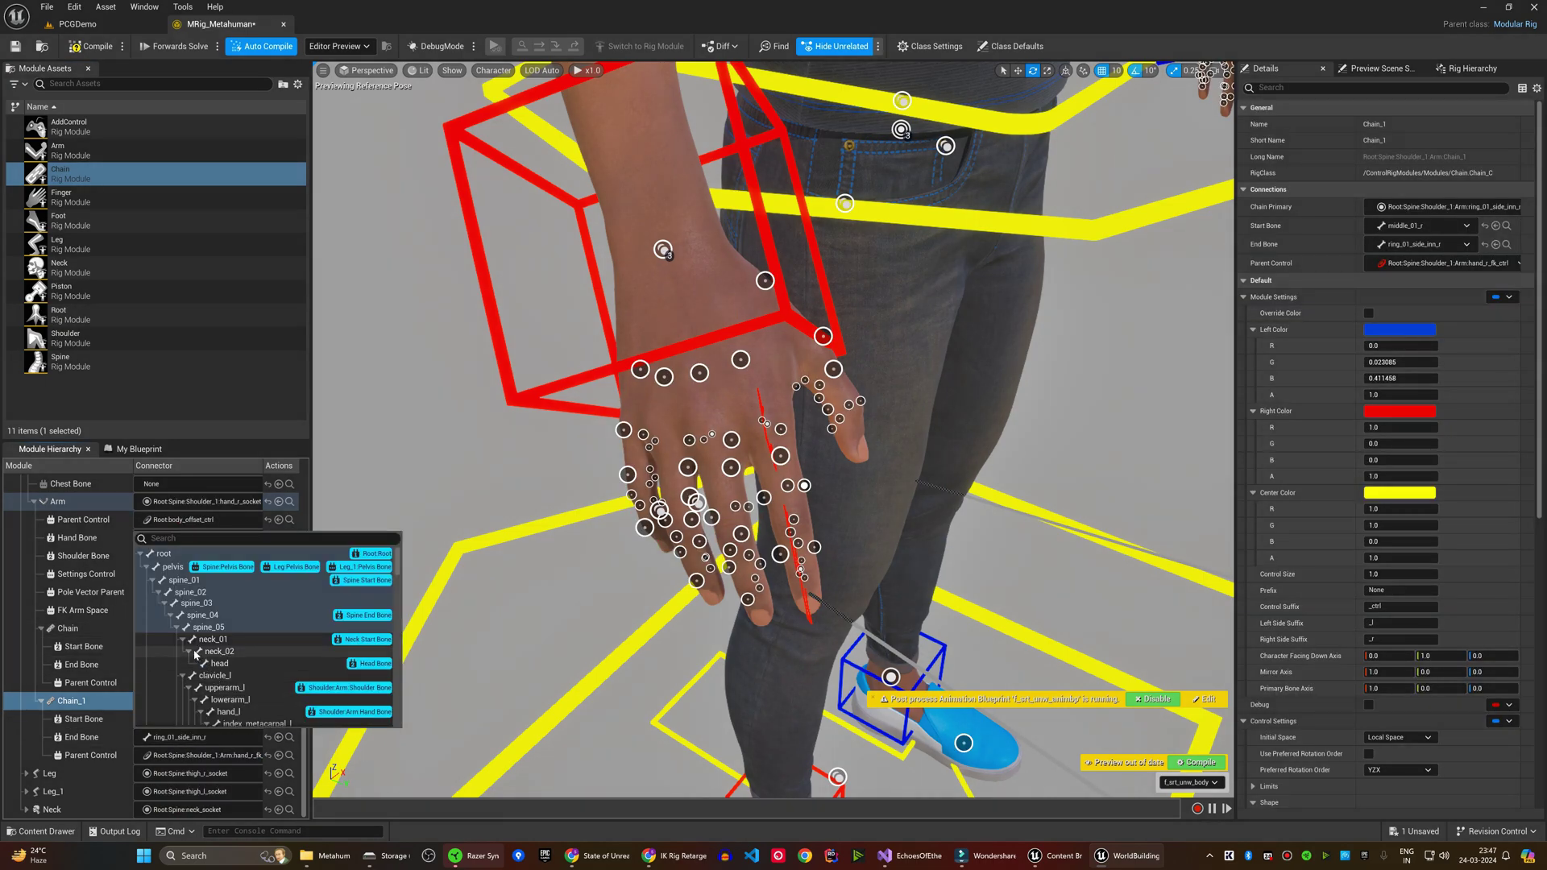
click(219, 677)
Step: Reset Chain_1's Parent Control and pick index_01_r_ctrl from the control choices
click(268, 755)
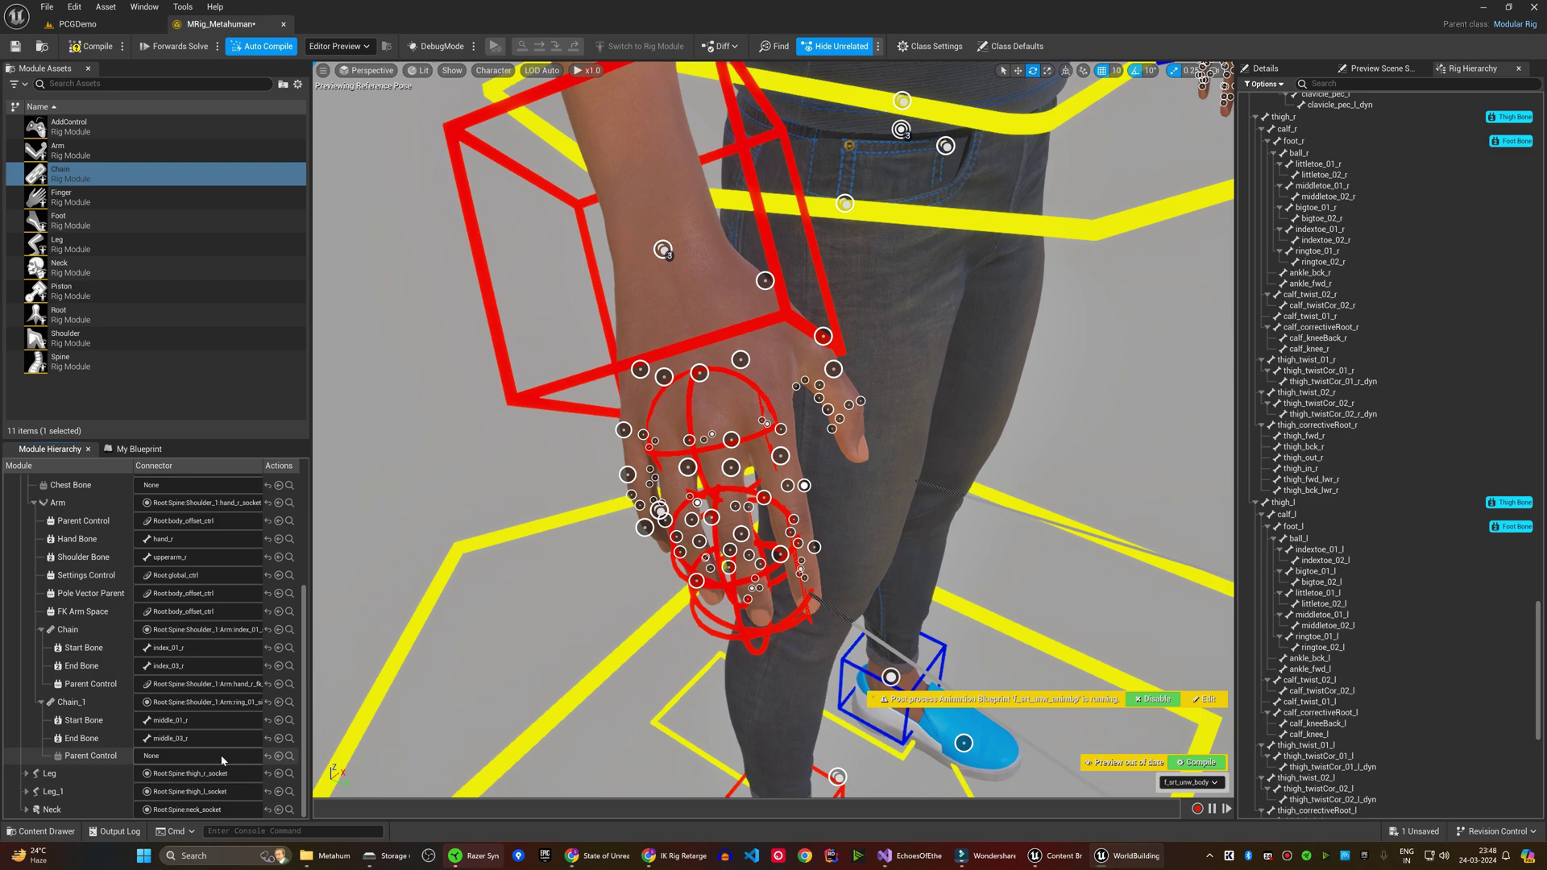
click(222, 757)
text(inde)
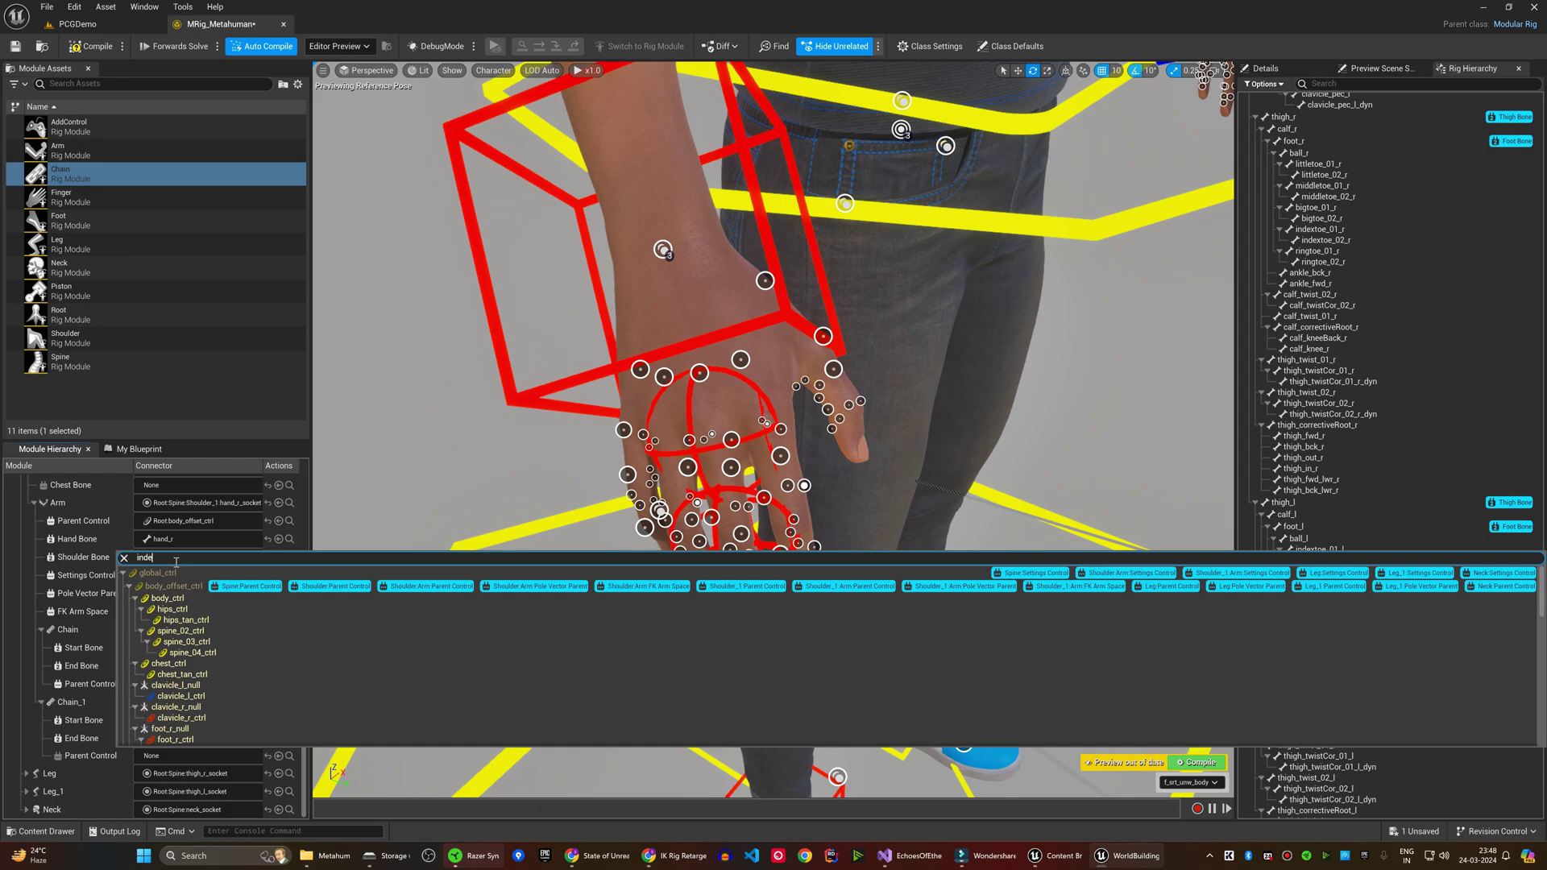
text(x)
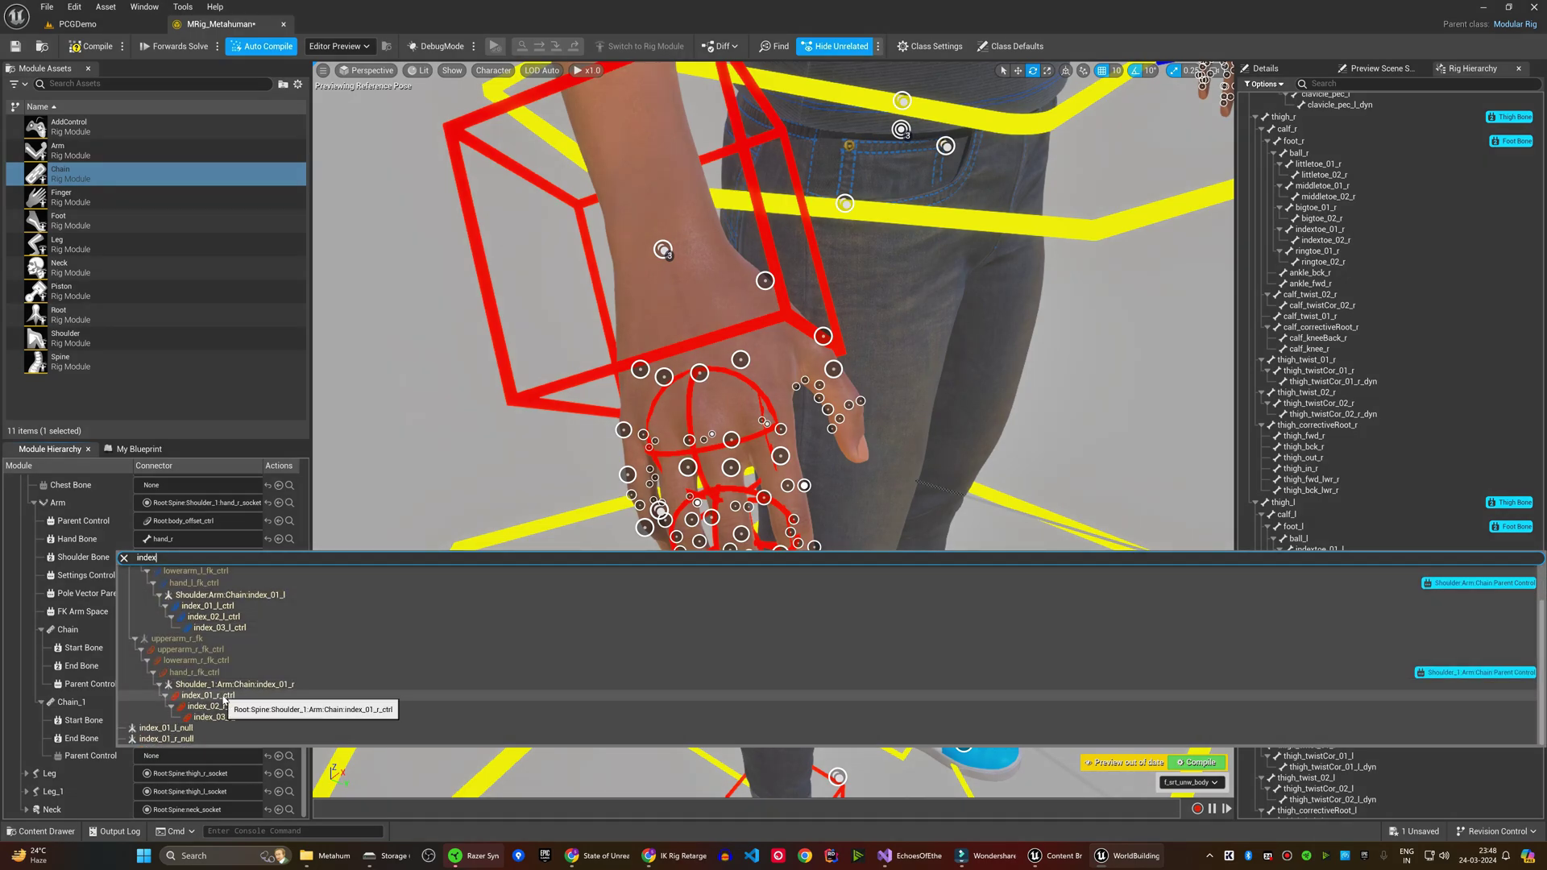
click(205, 696)
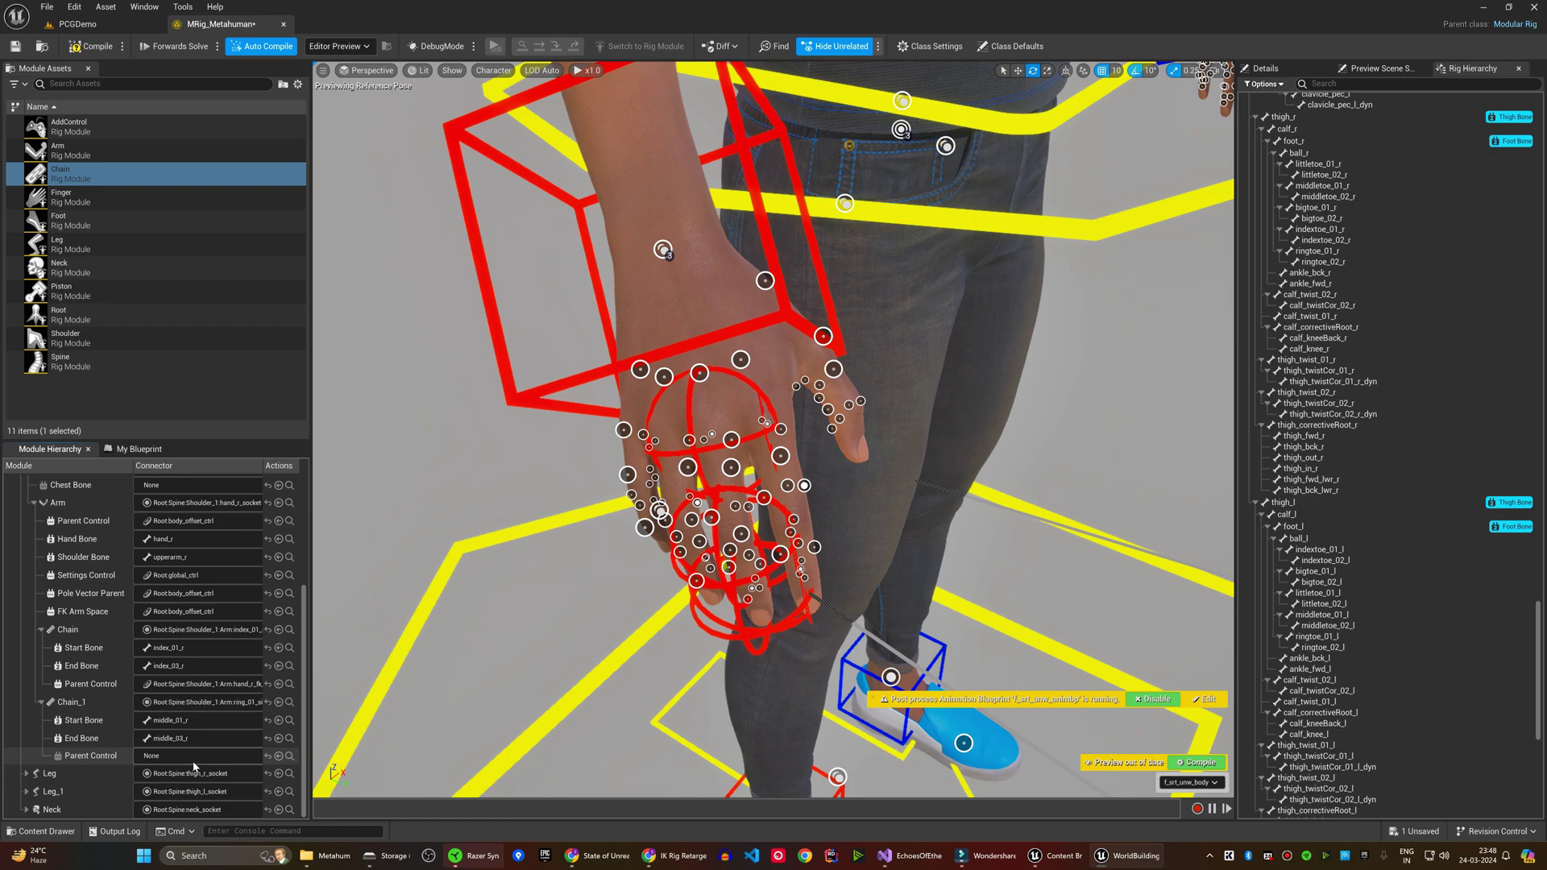
Step: Parent Chain_1 under index_01_r_ctrl and curl the index finger to confirm the middle finger follows
drag(67, 701, 99, 628)
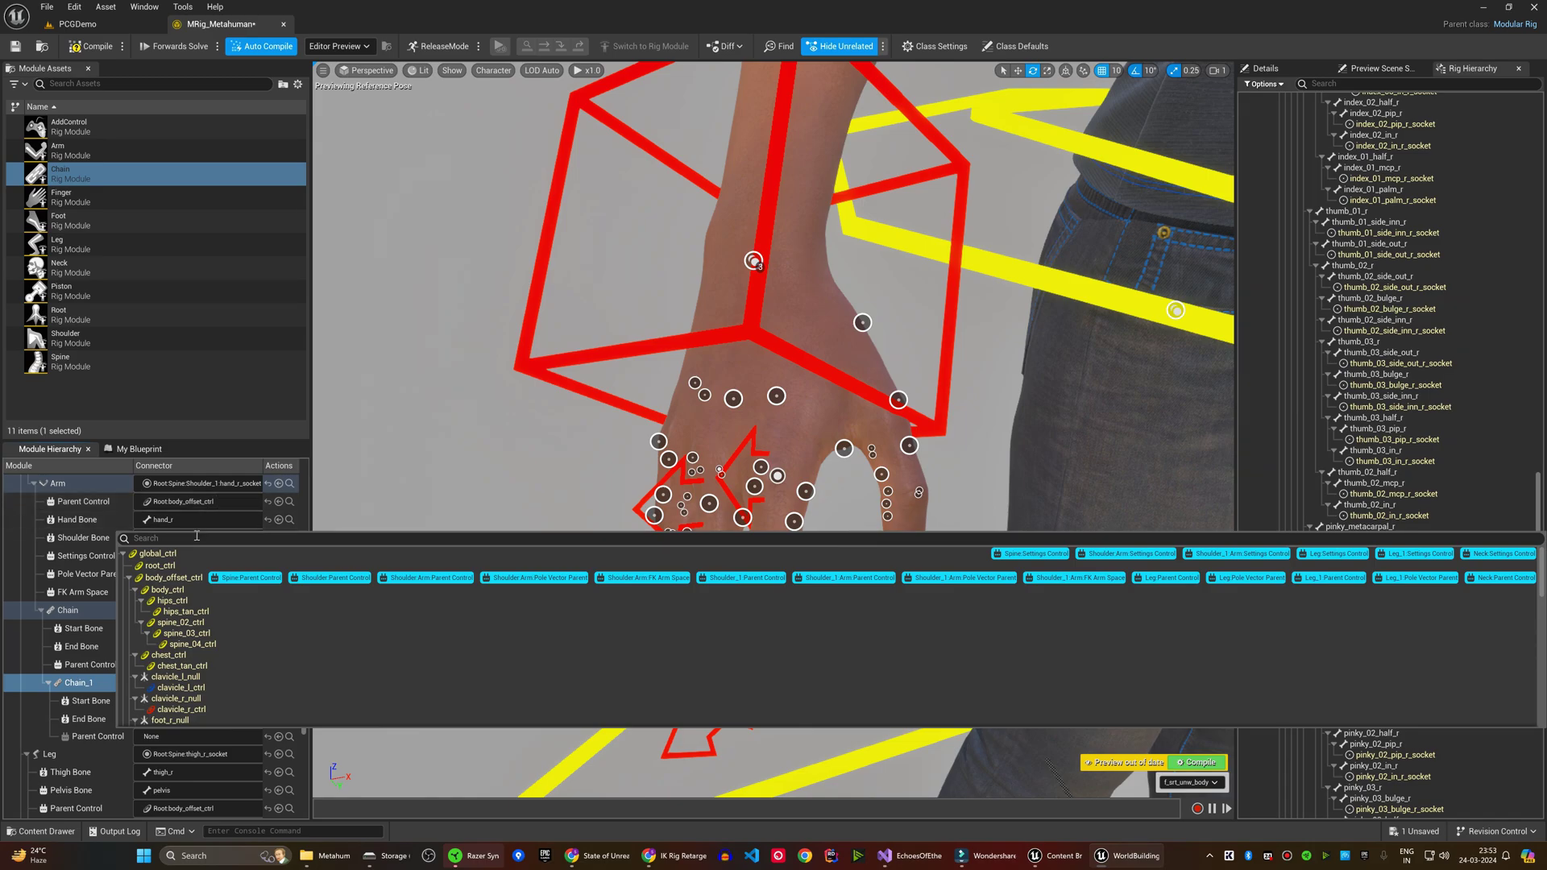
text(index)
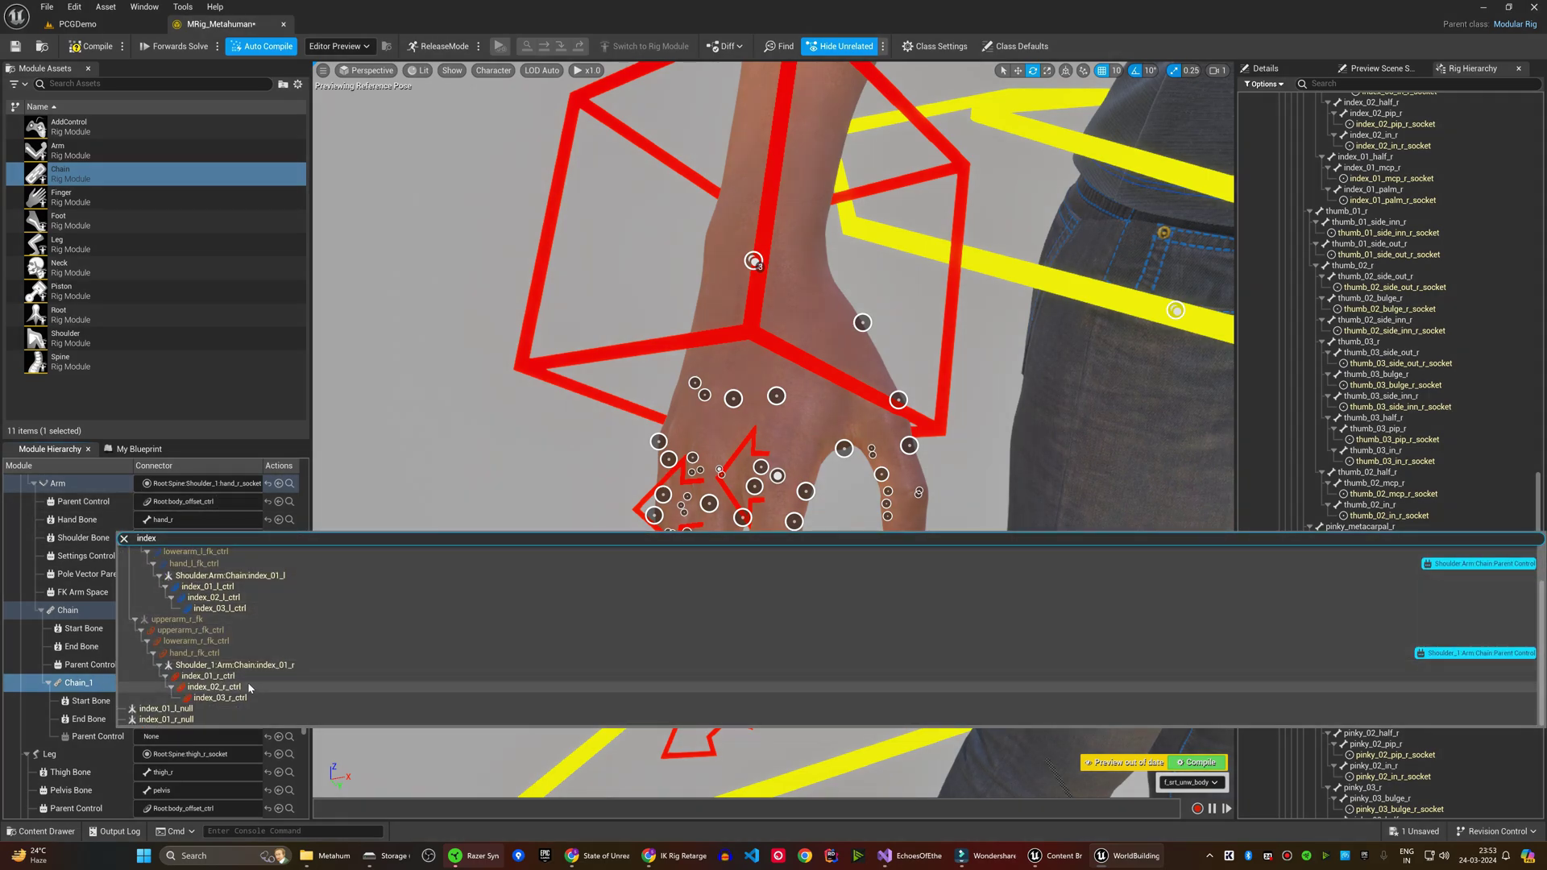
click(216, 686)
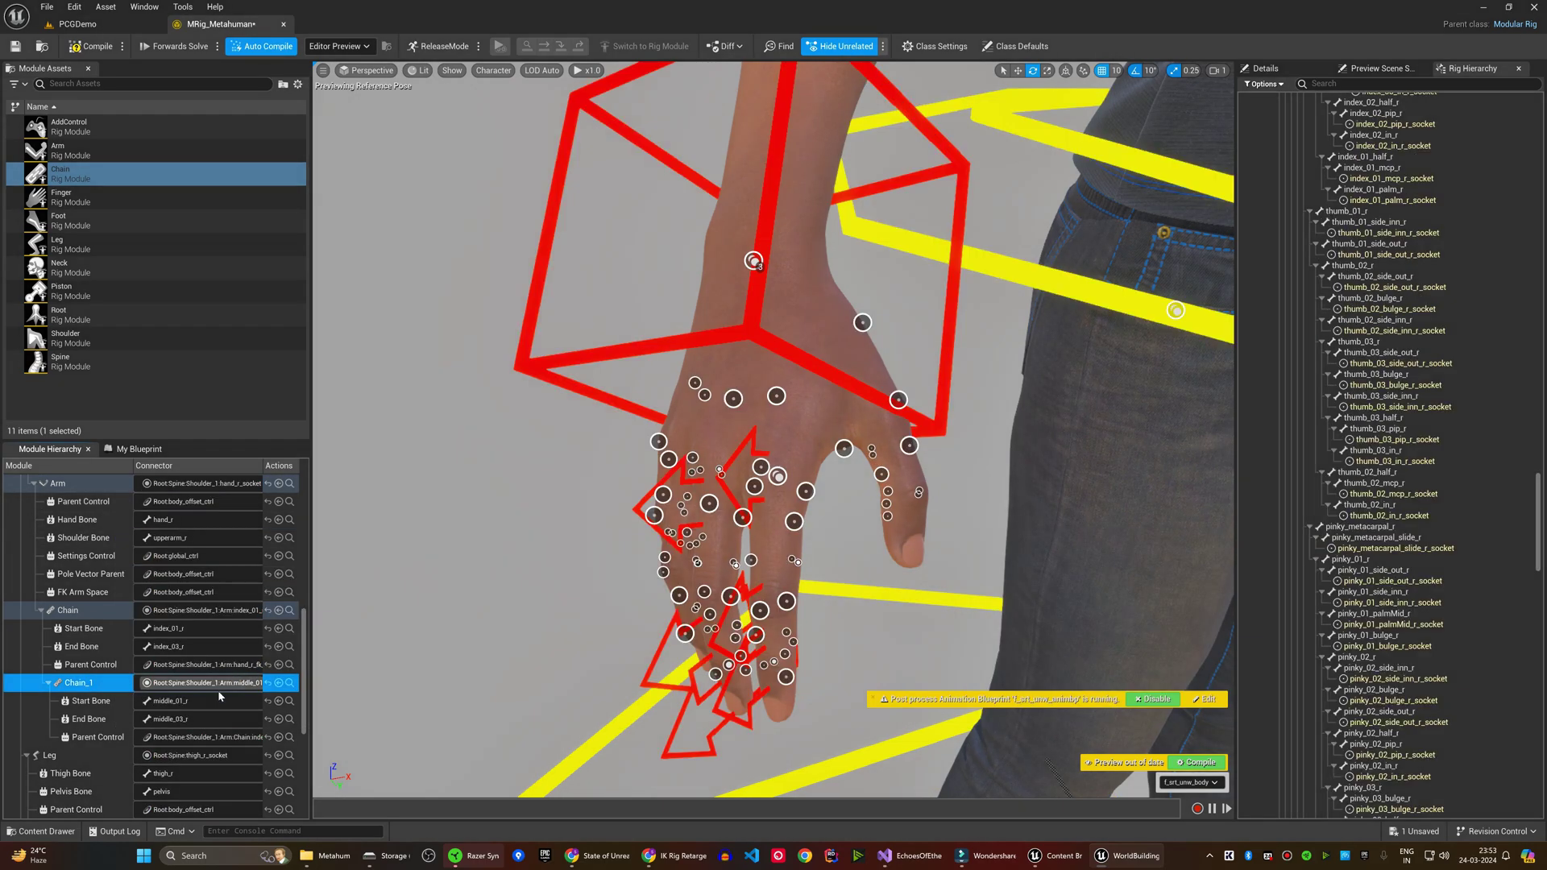
click(779, 474)
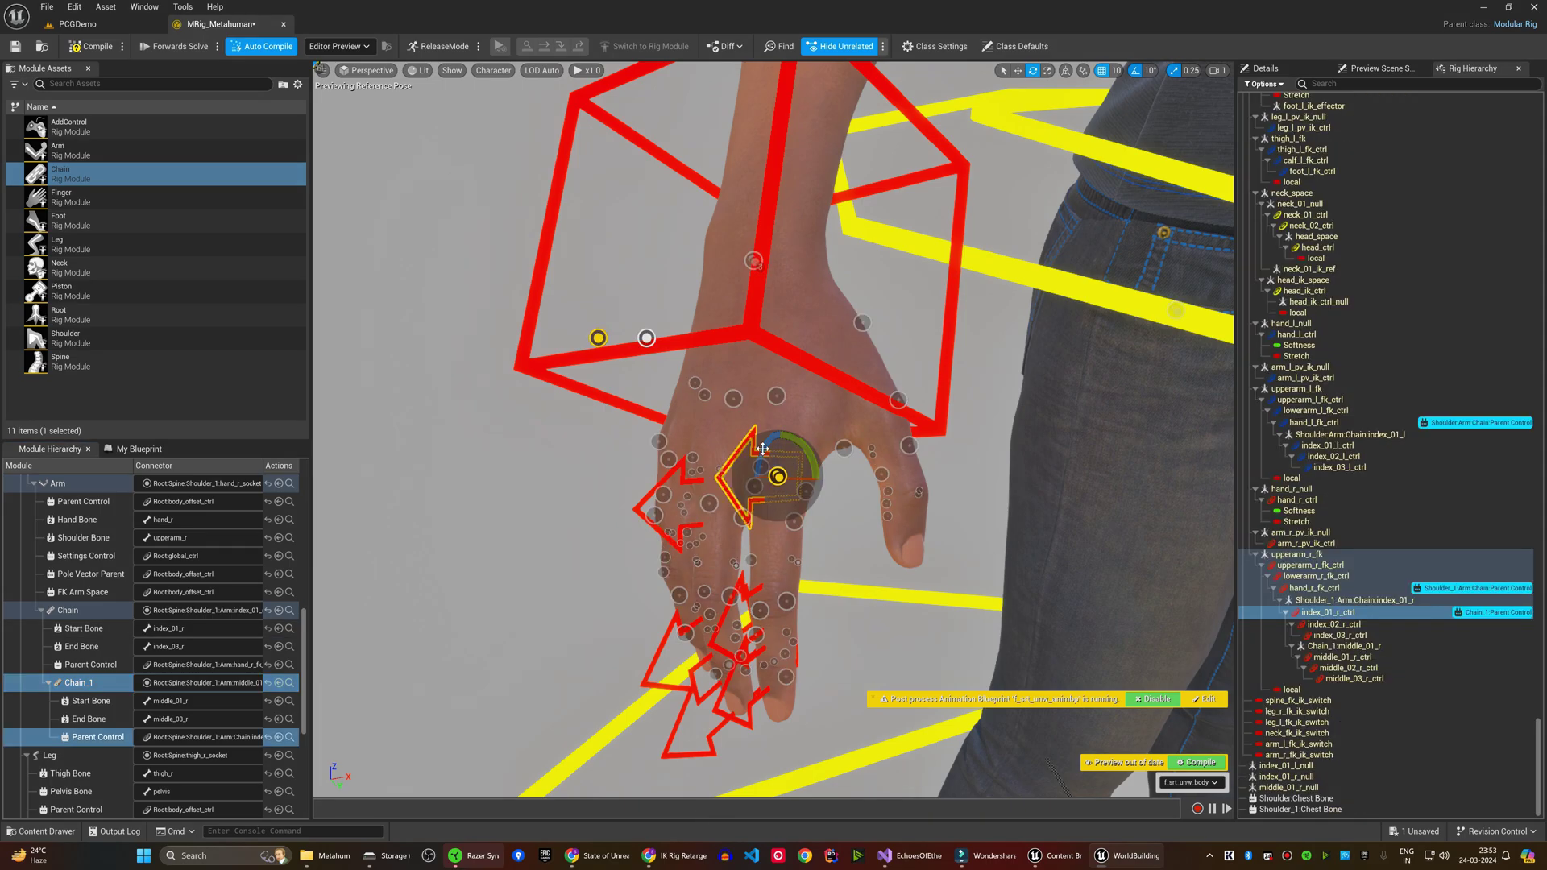
drag(761, 448, 713, 547)
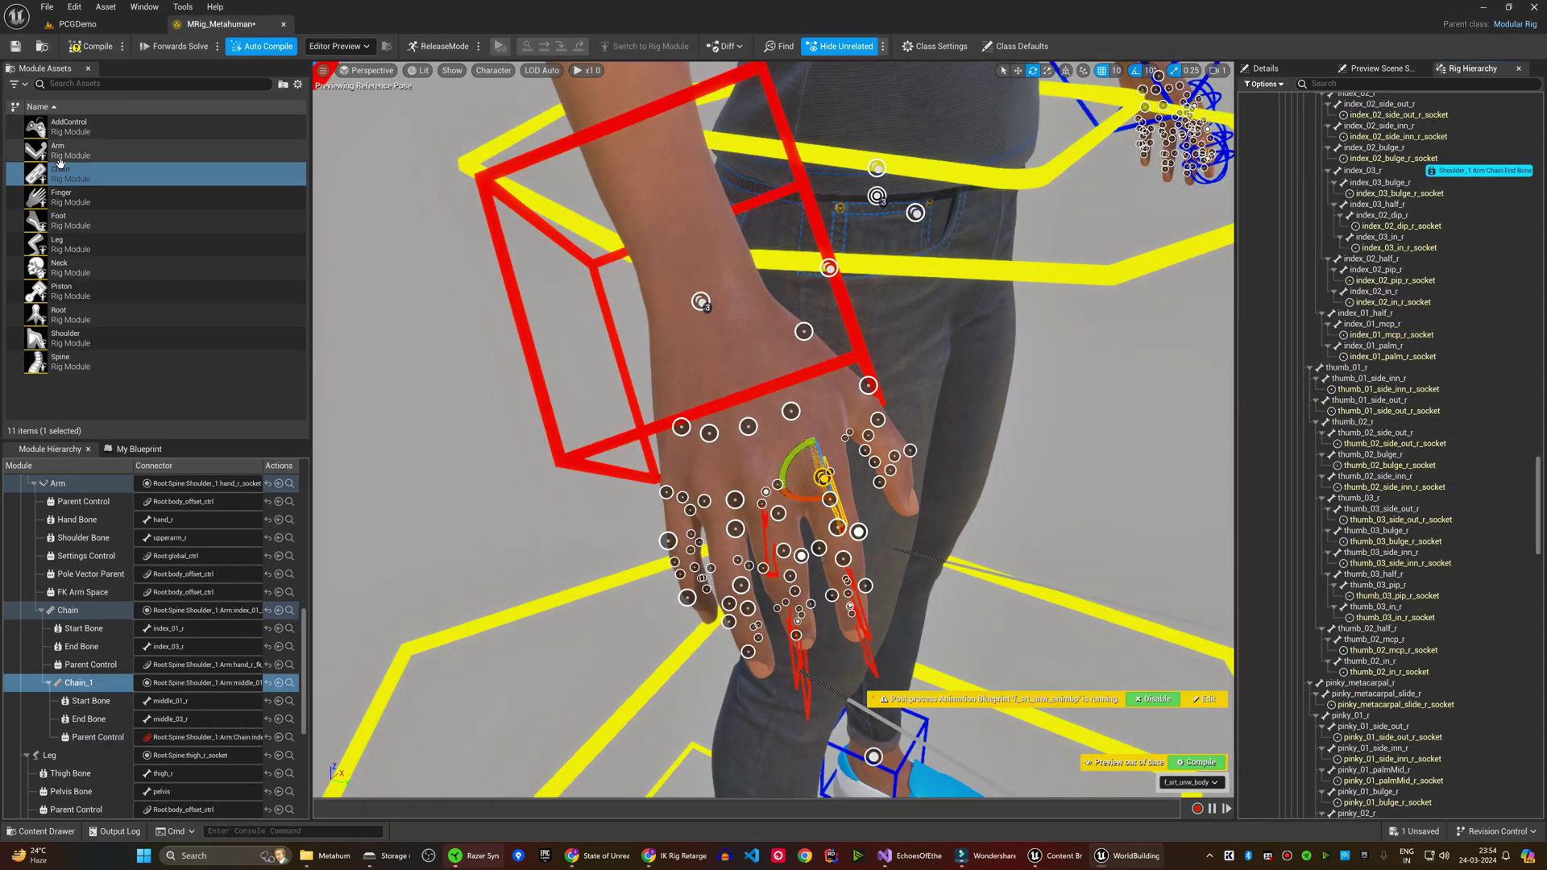
Step: Add a Chain module onto the right thumb socket in the Rig Hierarchy
drag(1520, 422, 1411, 391)
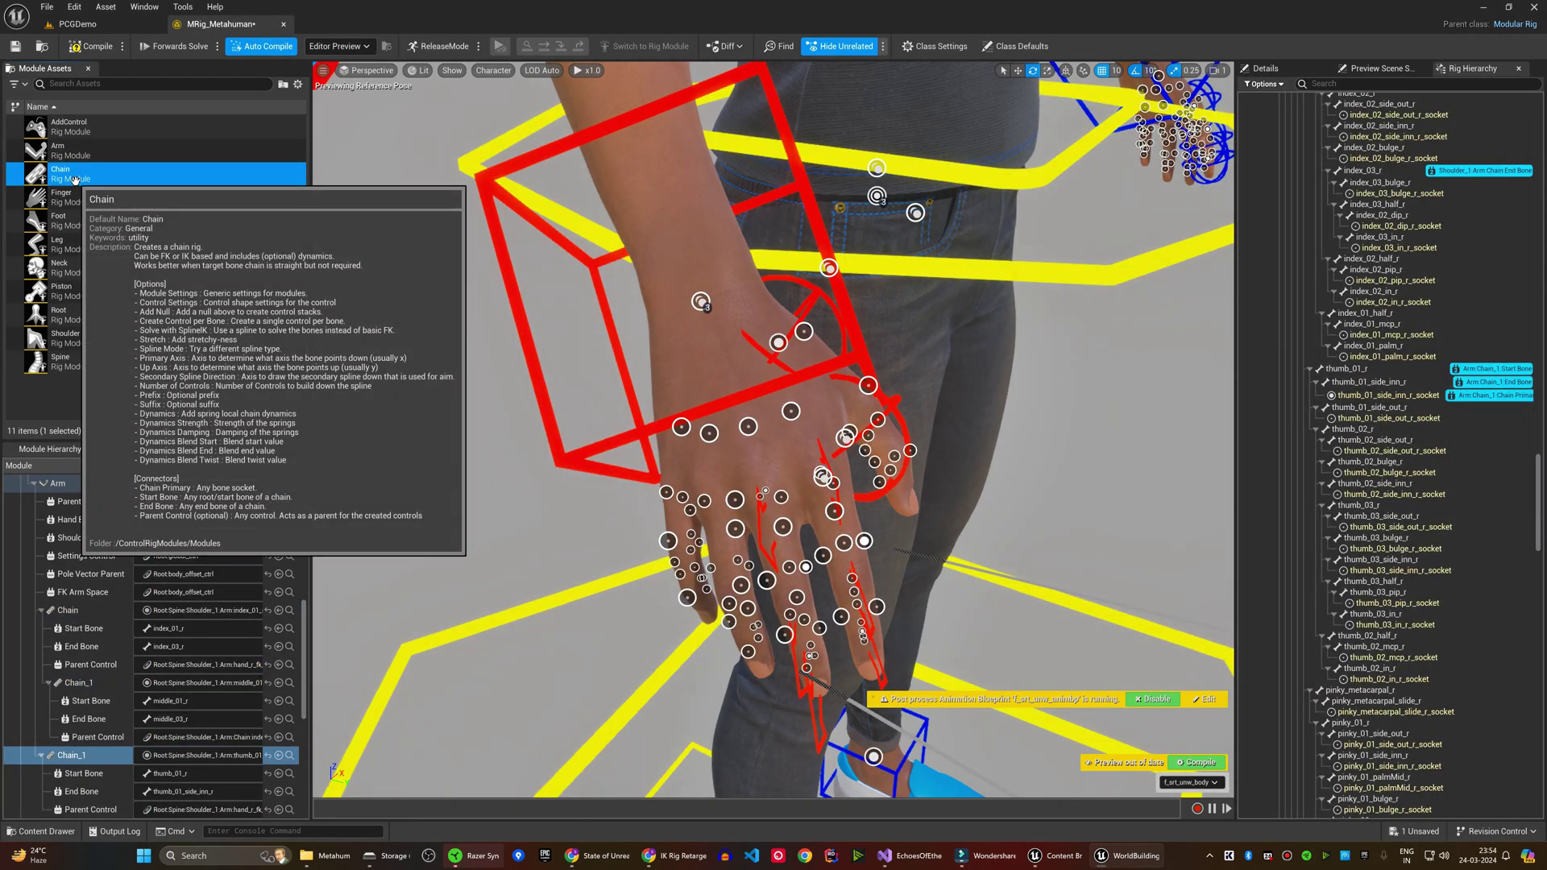
drag(73, 180, 1390, 745)
scroll(1379, 685, down, 5)
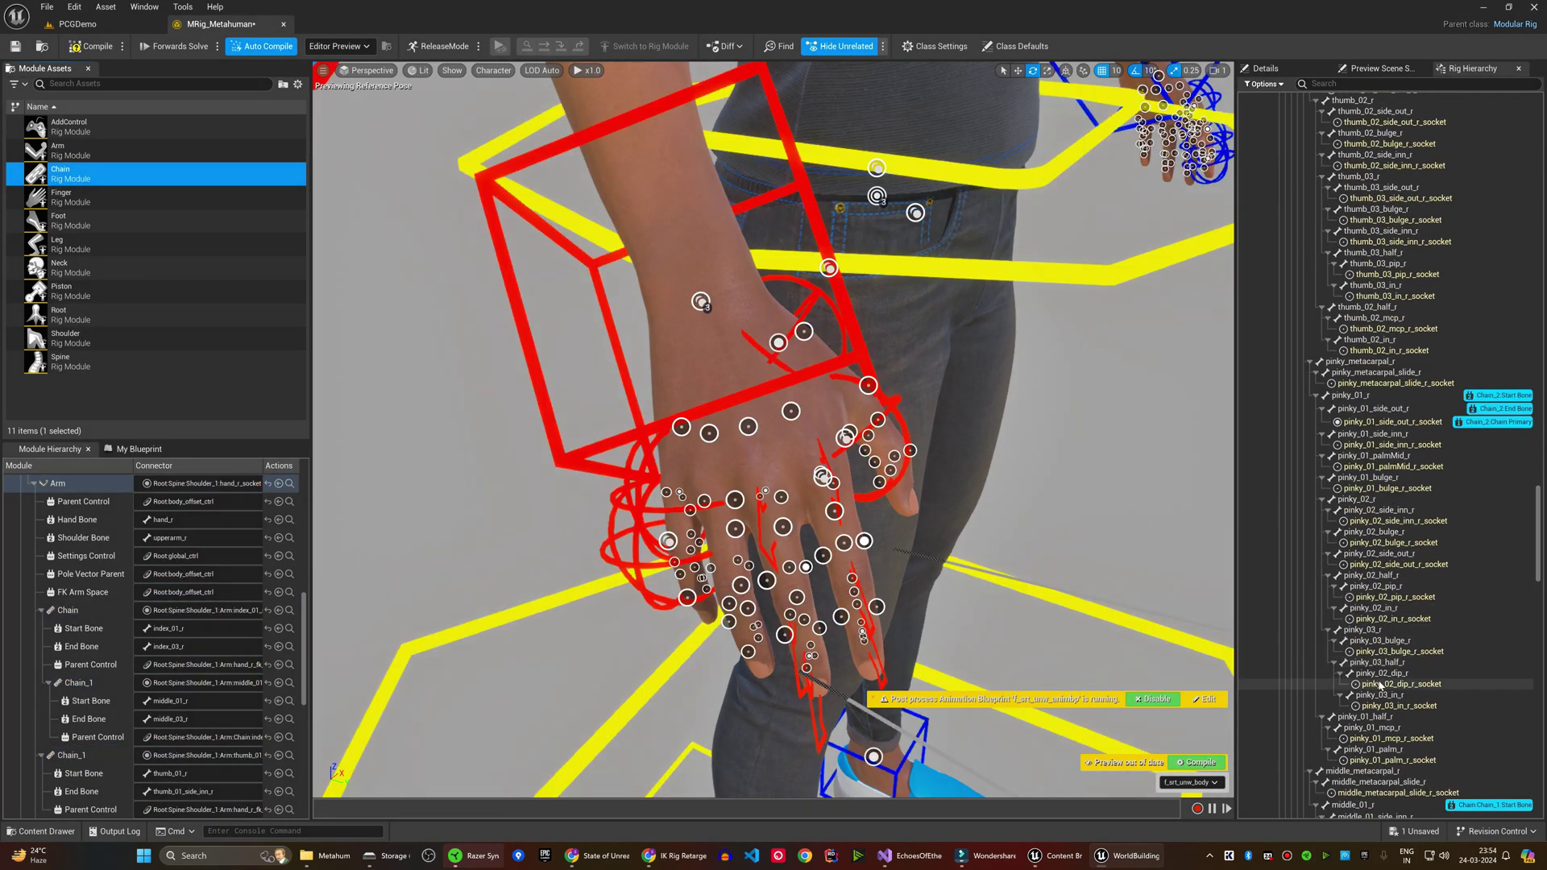
scroll(1378, 684, down, 3)
scroll(1333, 717, down, 3)
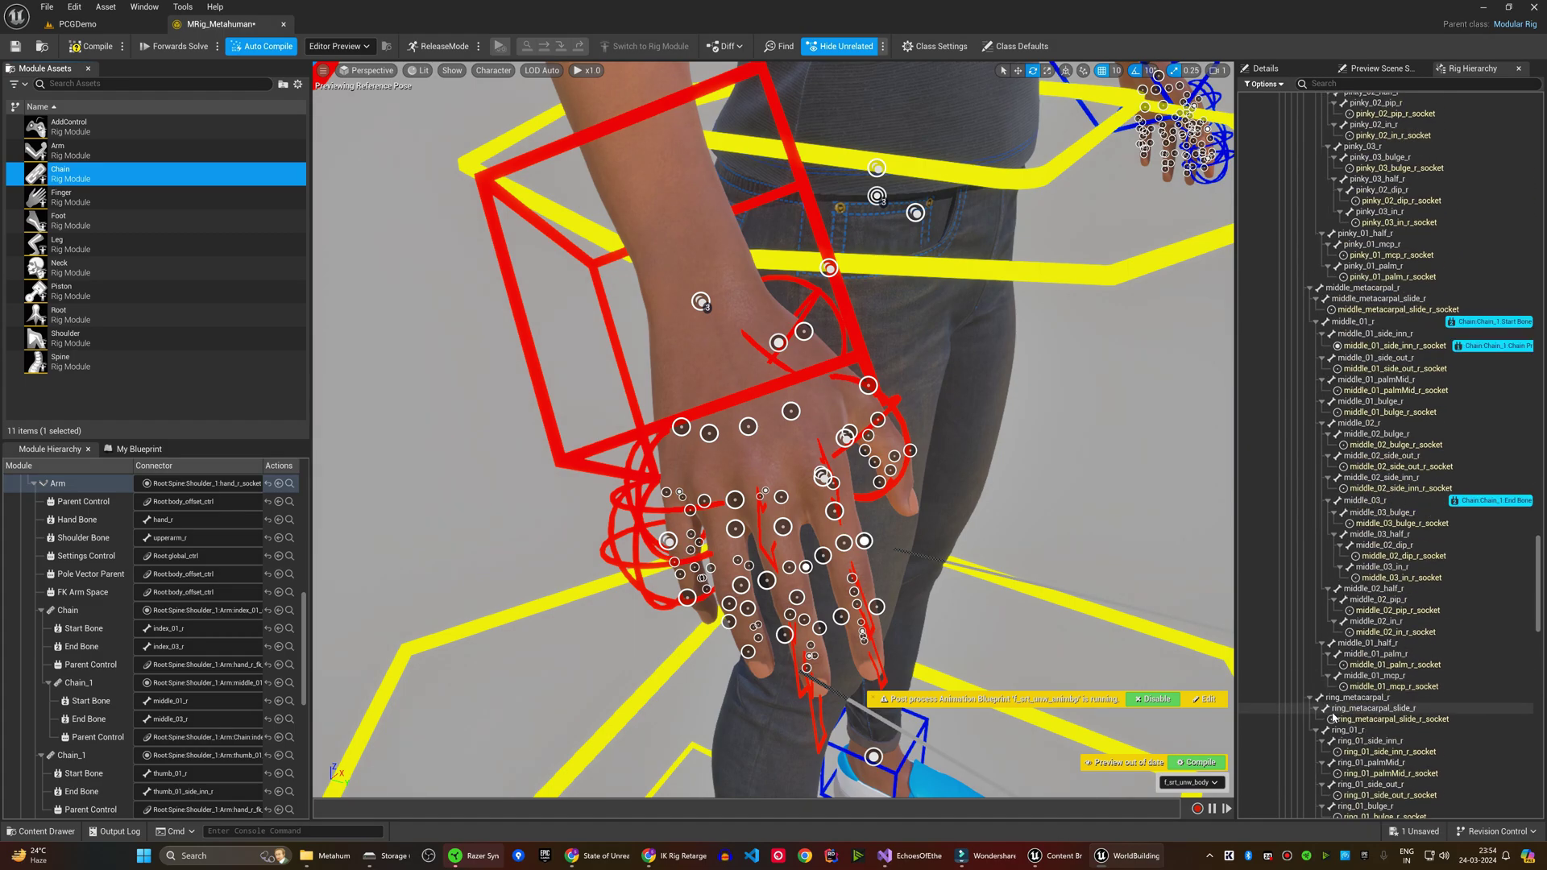
scroll(1334, 718, down, 3)
scroll(1333, 718, down, 2)
drag(73, 178, 1407, 559)
scroll(117, 708, down, 2)
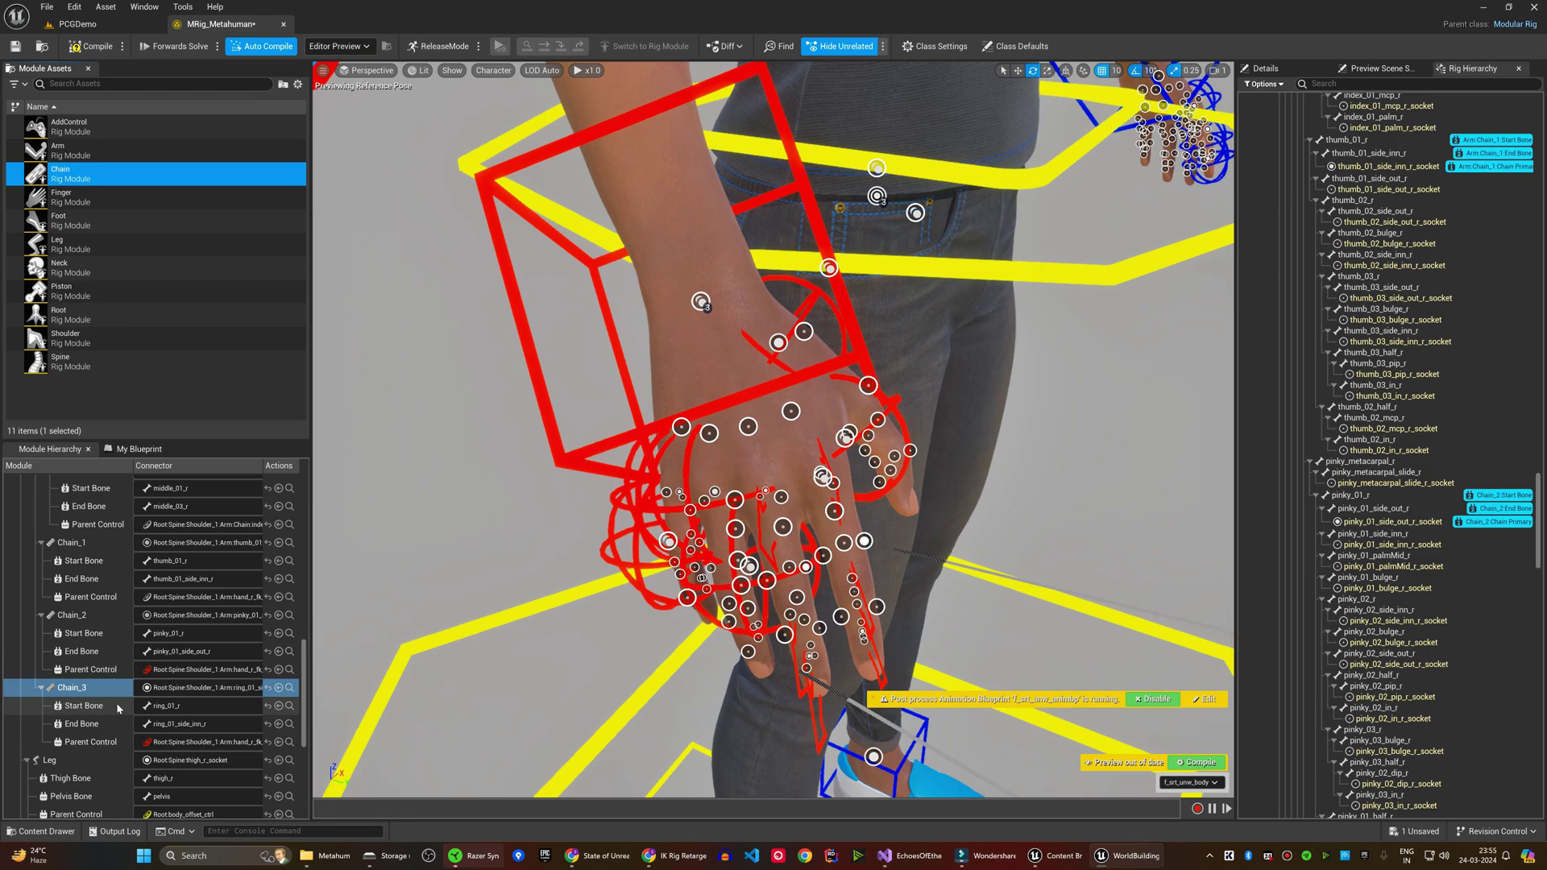
scroll(118, 708, up, 2)
scroll(109, 700, up, 2)
scroll(84, 683, up, 2)
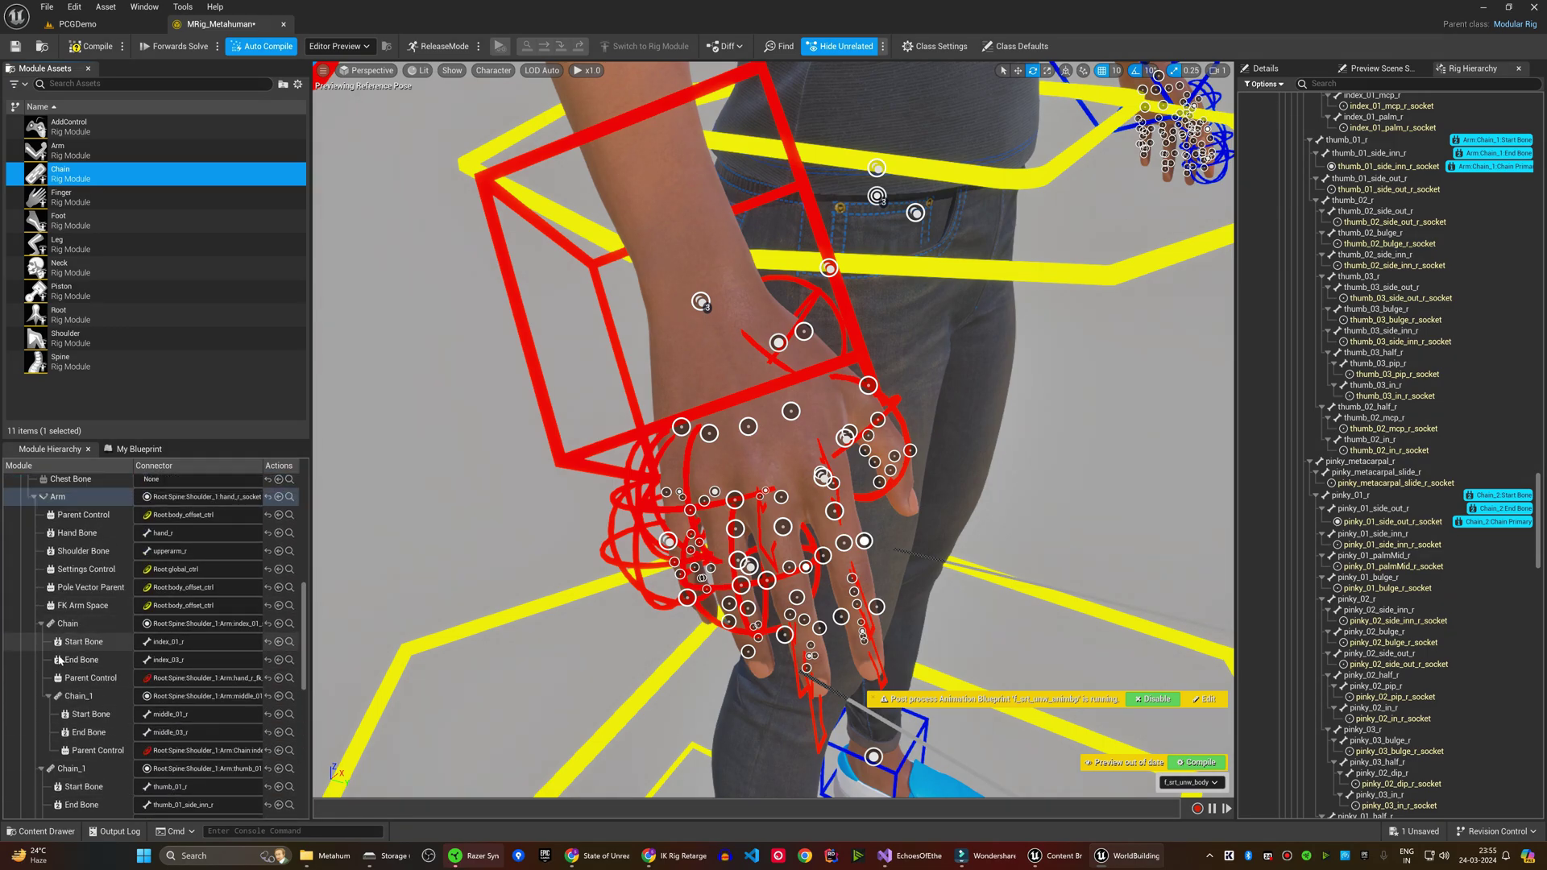
scroll(59, 660, down, 1)
scroll(58, 660, down, 1)
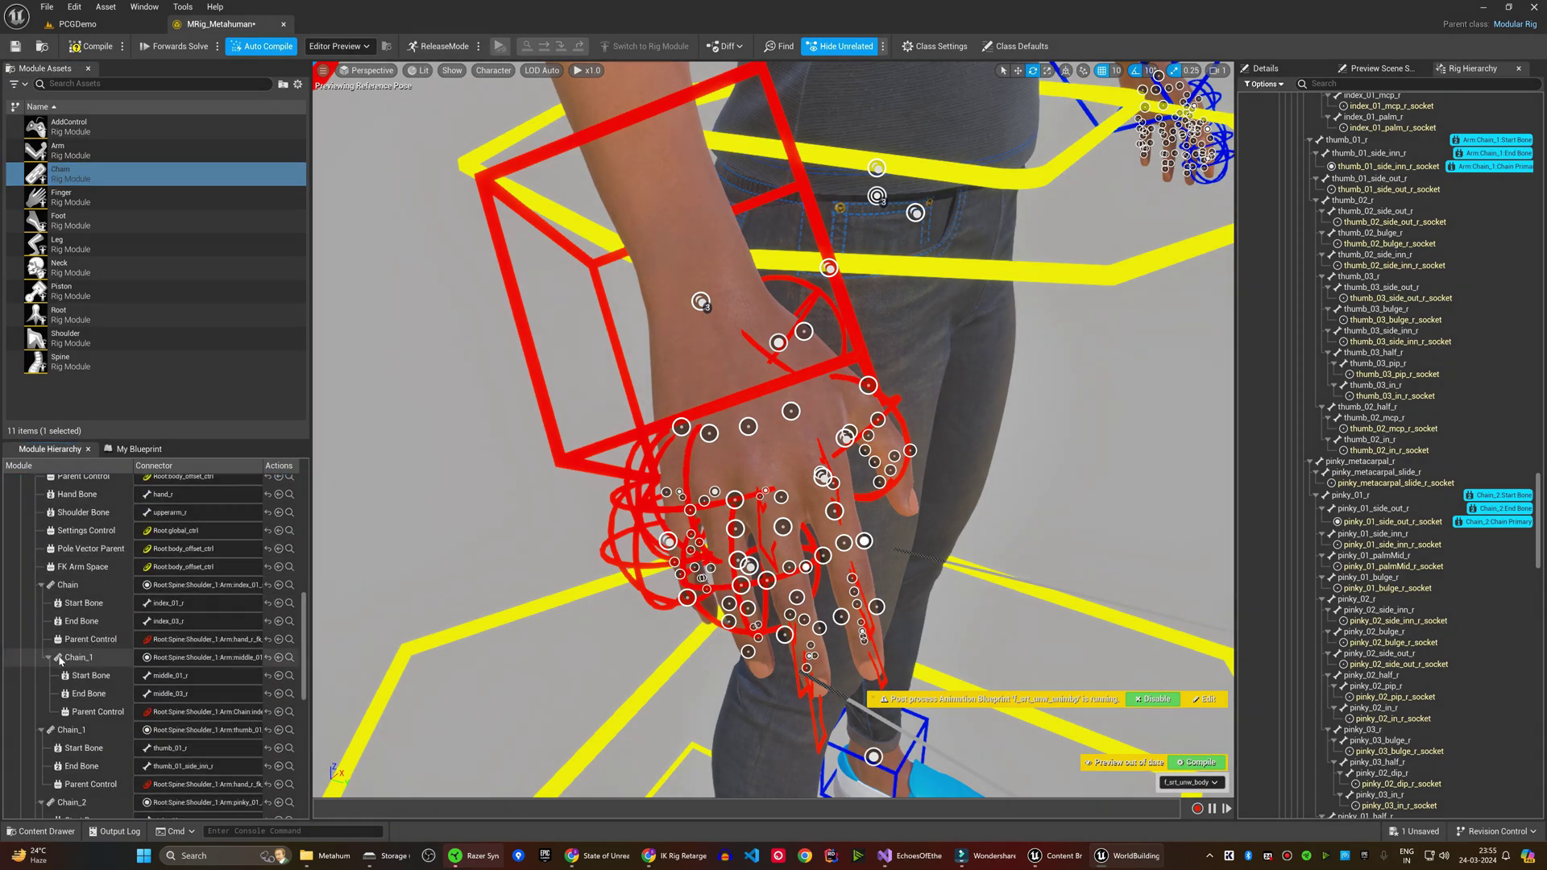
Step: Rename the middle and index finger chain modules to Middle_R and Index_R
click(58, 660)
scroll(58, 660, down, 1)
right_click(96, 600)
click(110, 632)
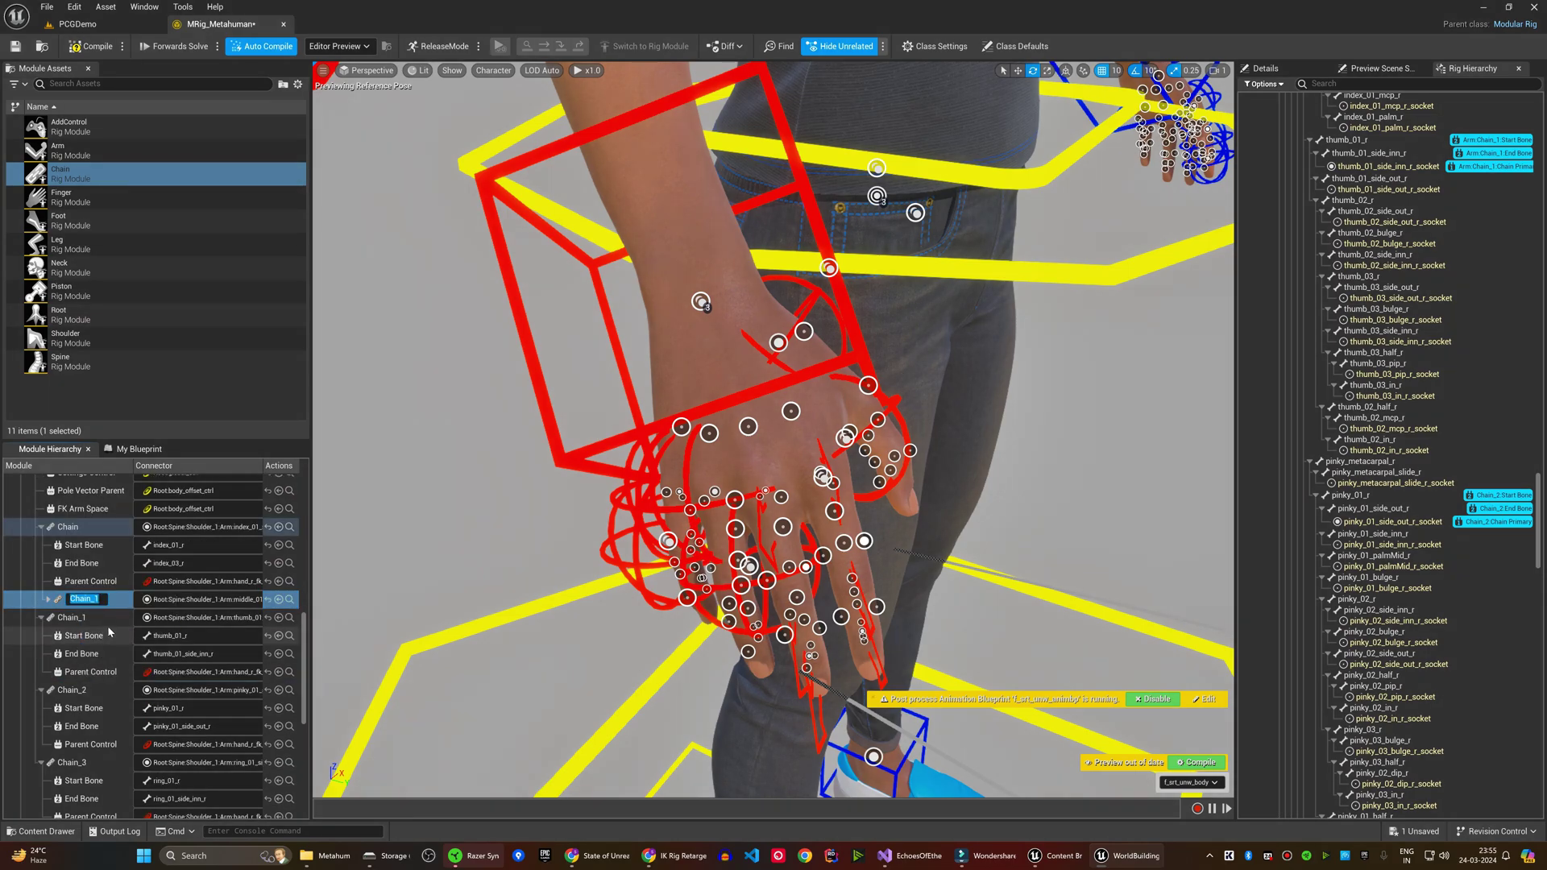
text(Middle_)
text(R)
key(Return)
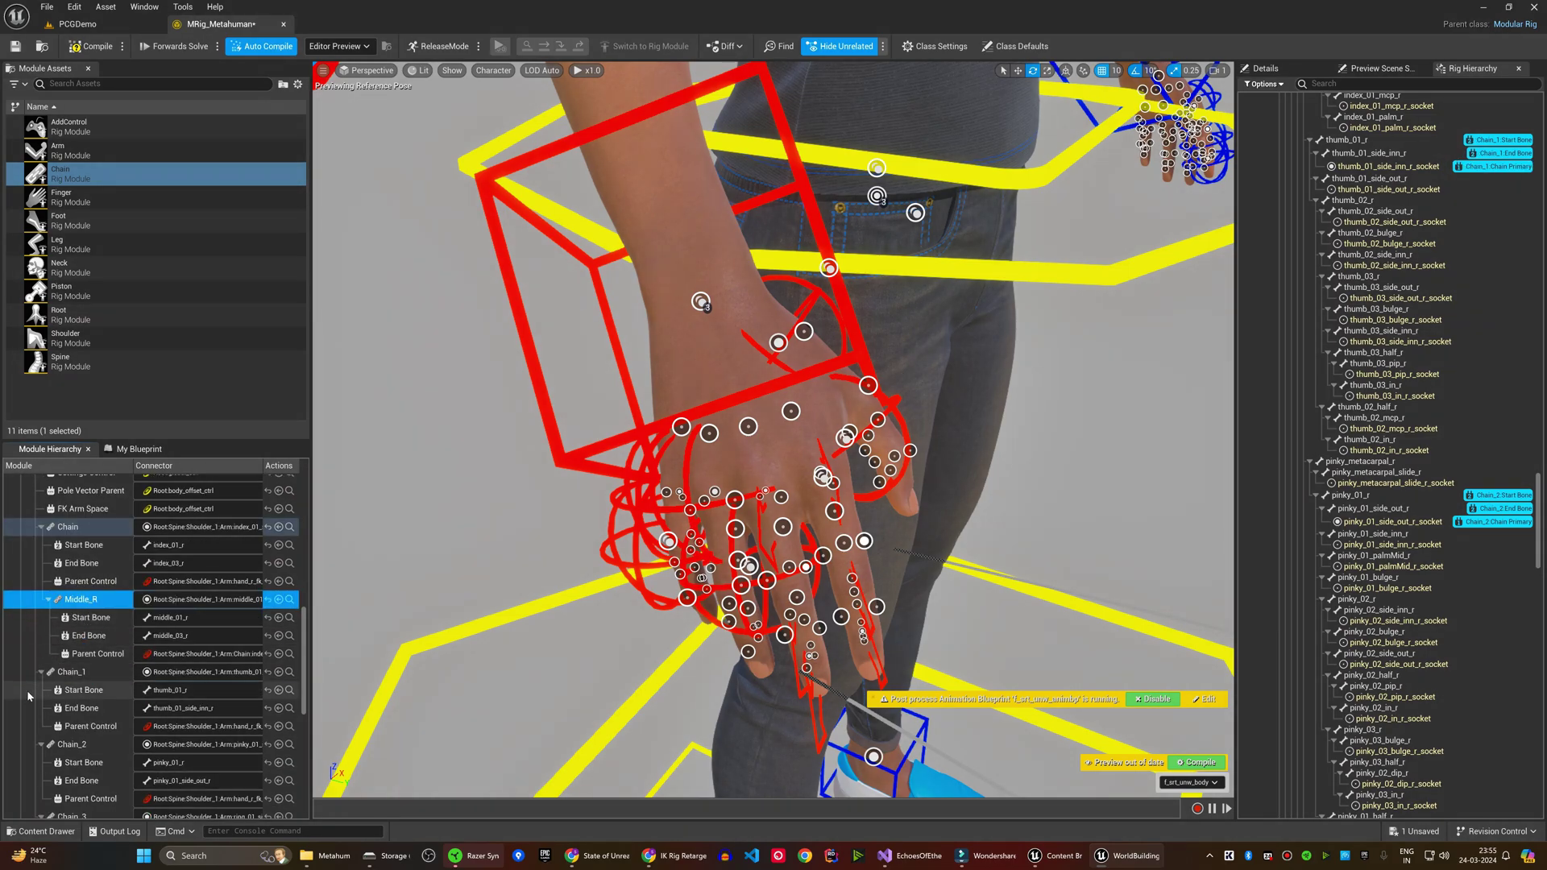
click(74, 527)
right_click(82, 529)
click(101, 567)
text(Index_R)
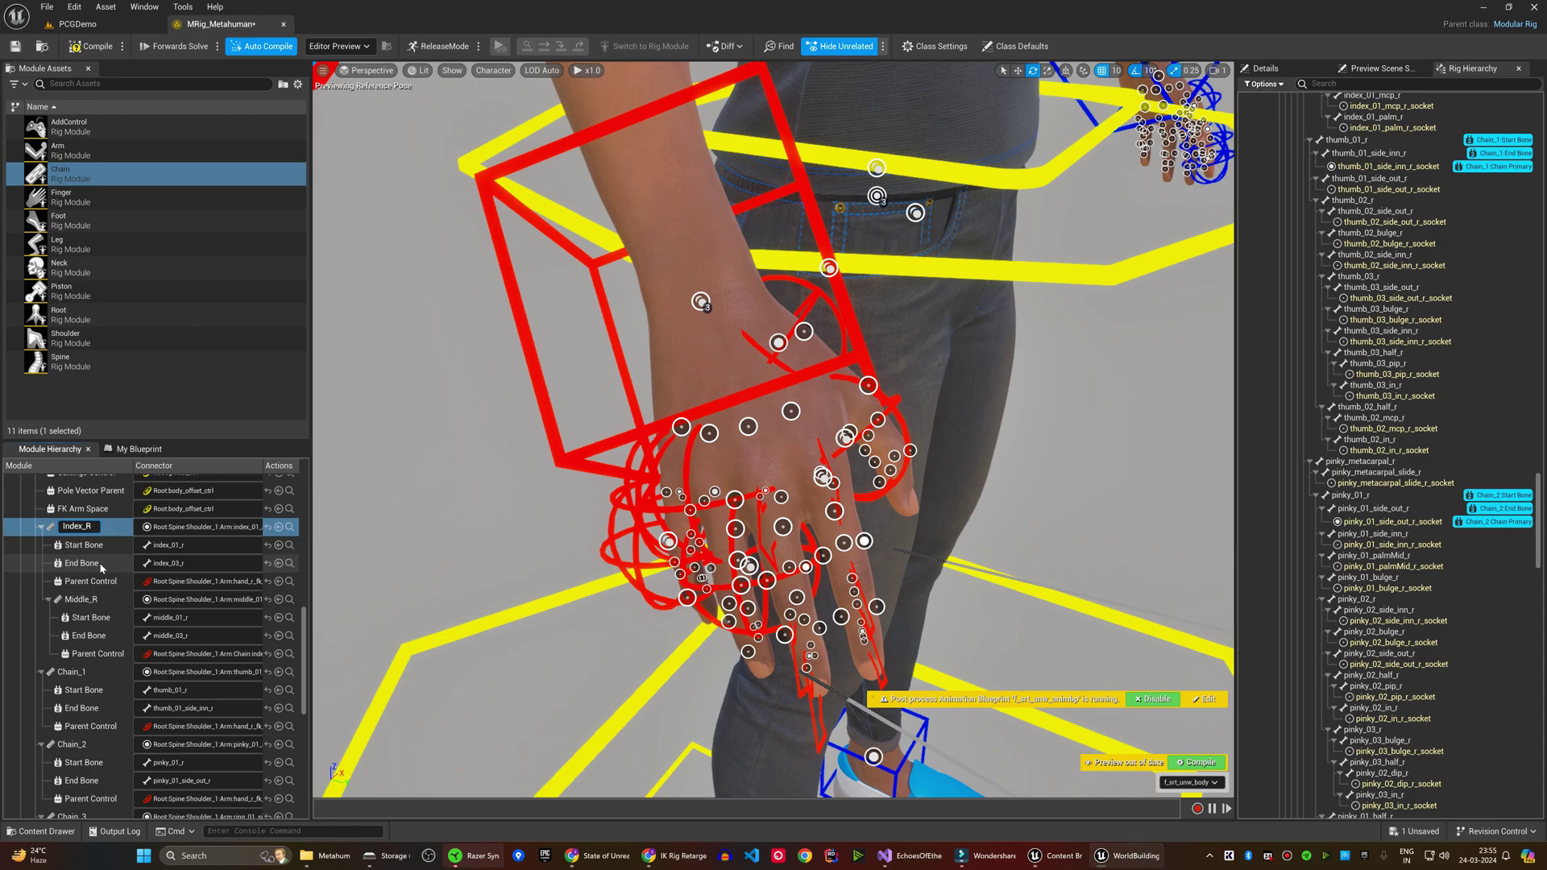
key(Return)
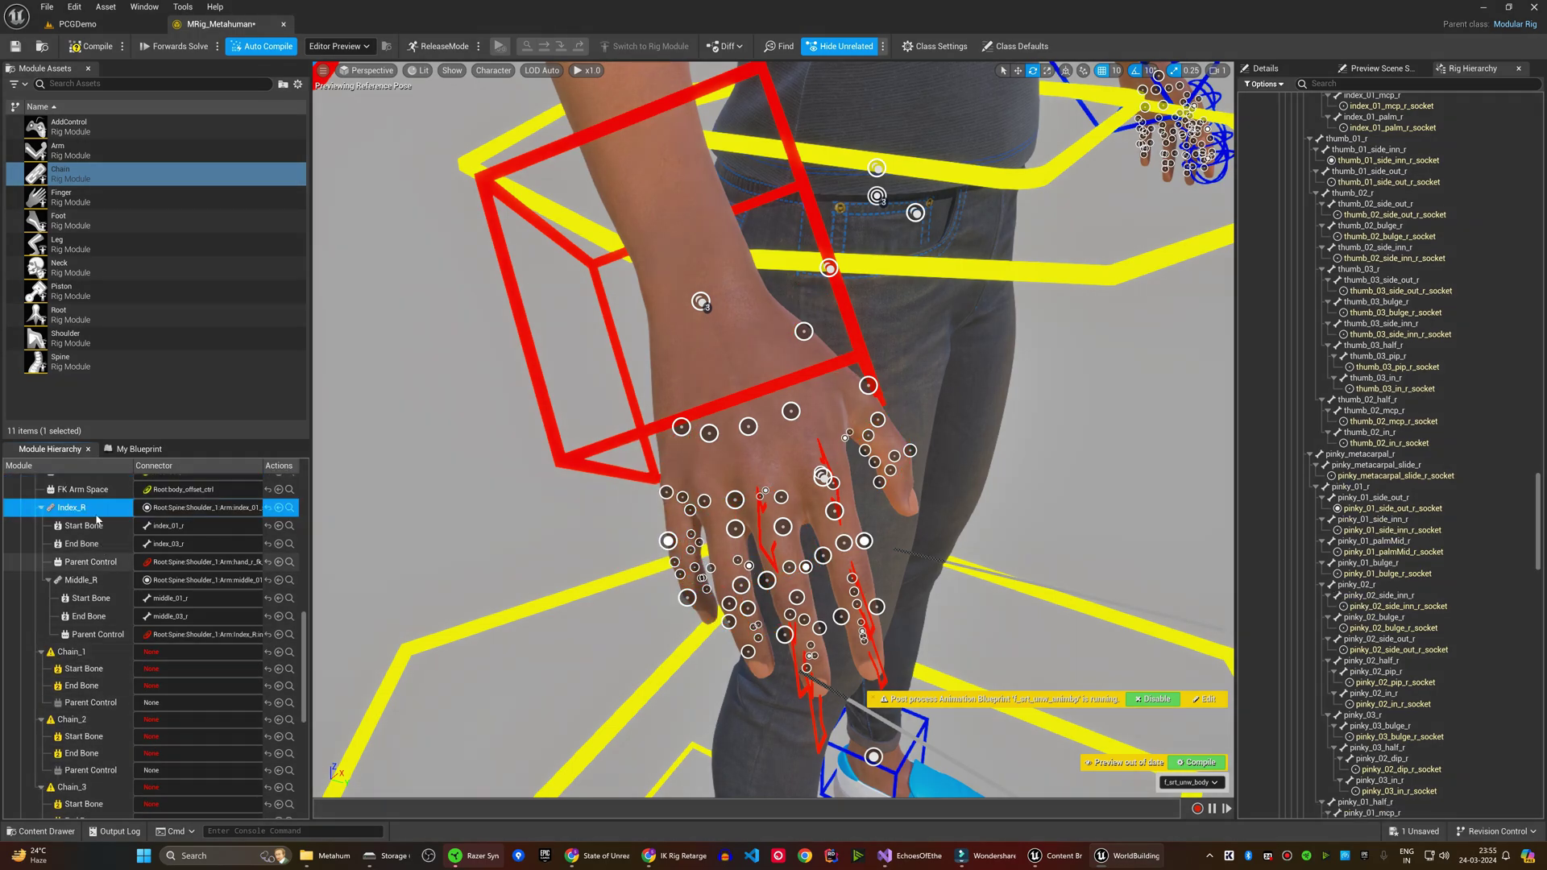
Step: Rename the remaining chains Thumb_R, Pinky_R and Ring_R and drag them under Index_R
click(91, 655)
right_click(92, 655)
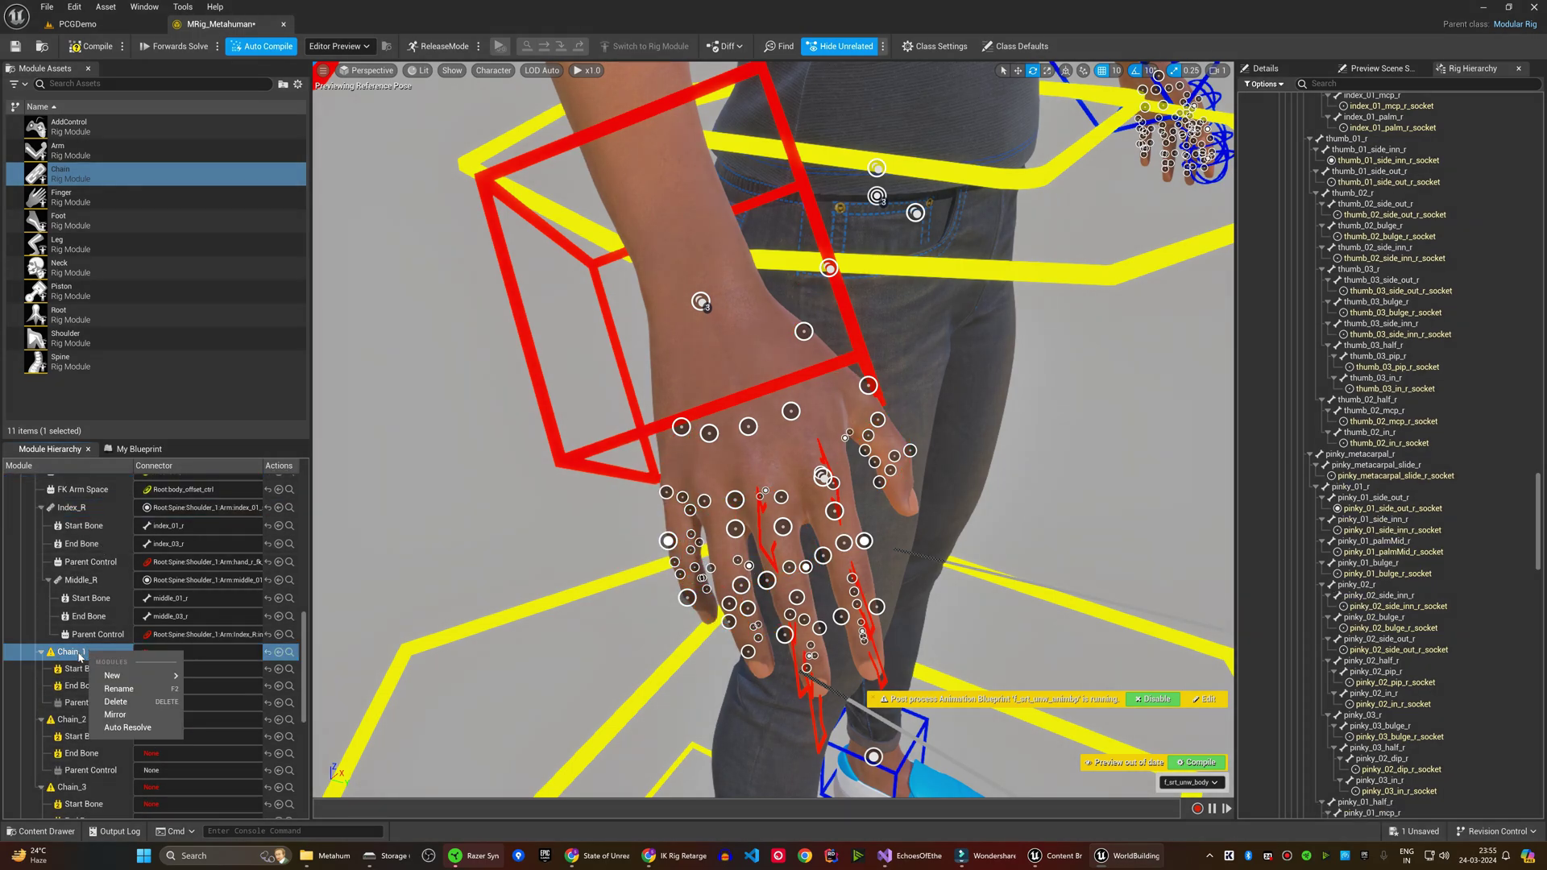
right_click(90, 656)
click(117, 692)
text(Thumb_R)
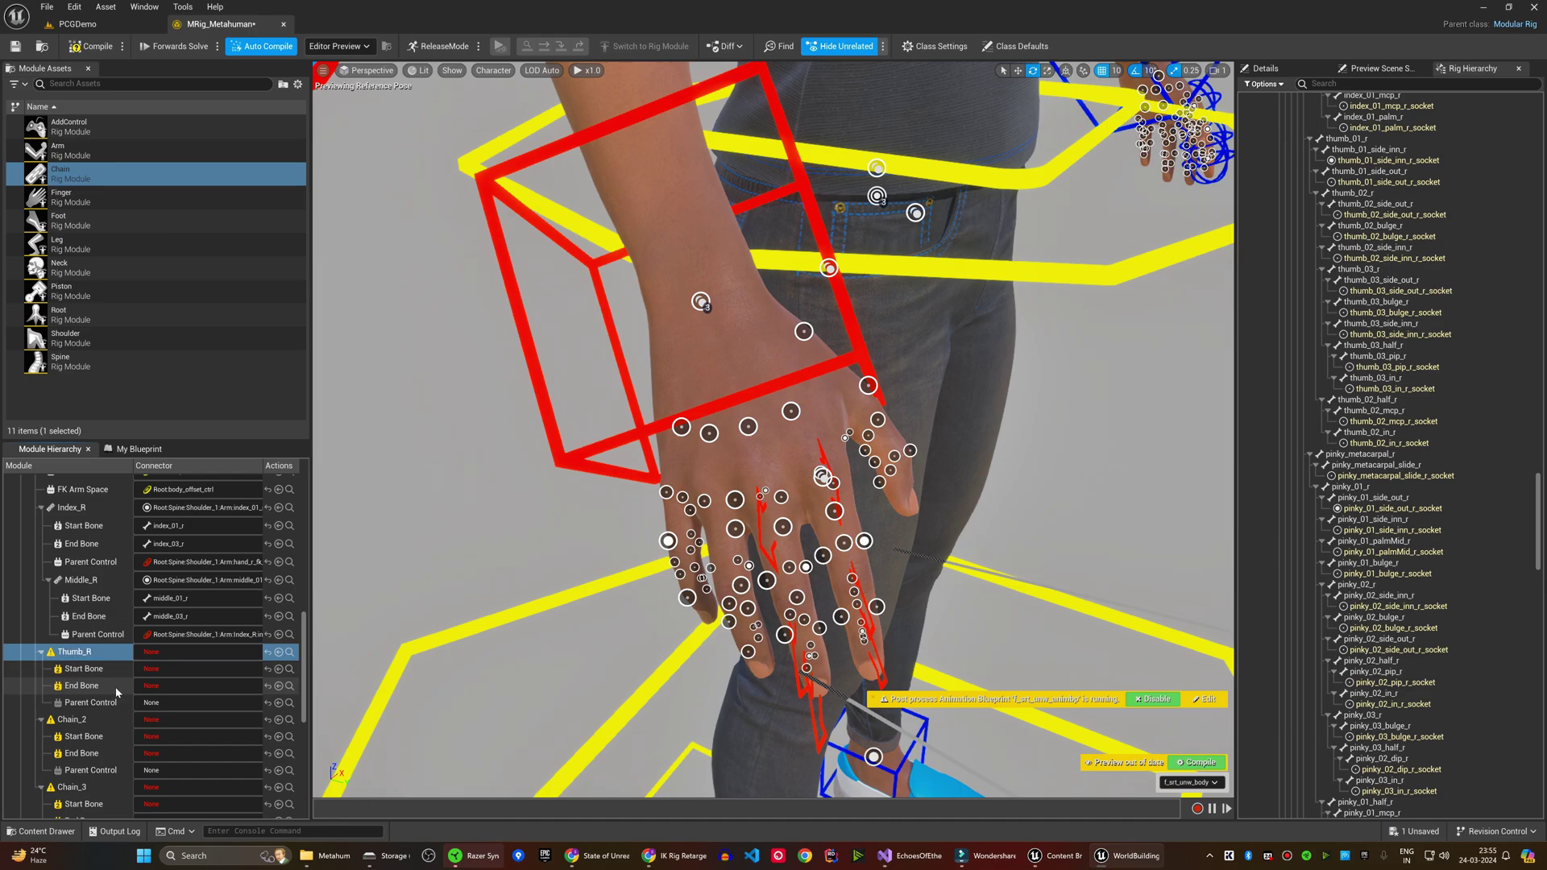
click(109, 720)
right_click(93, 662)
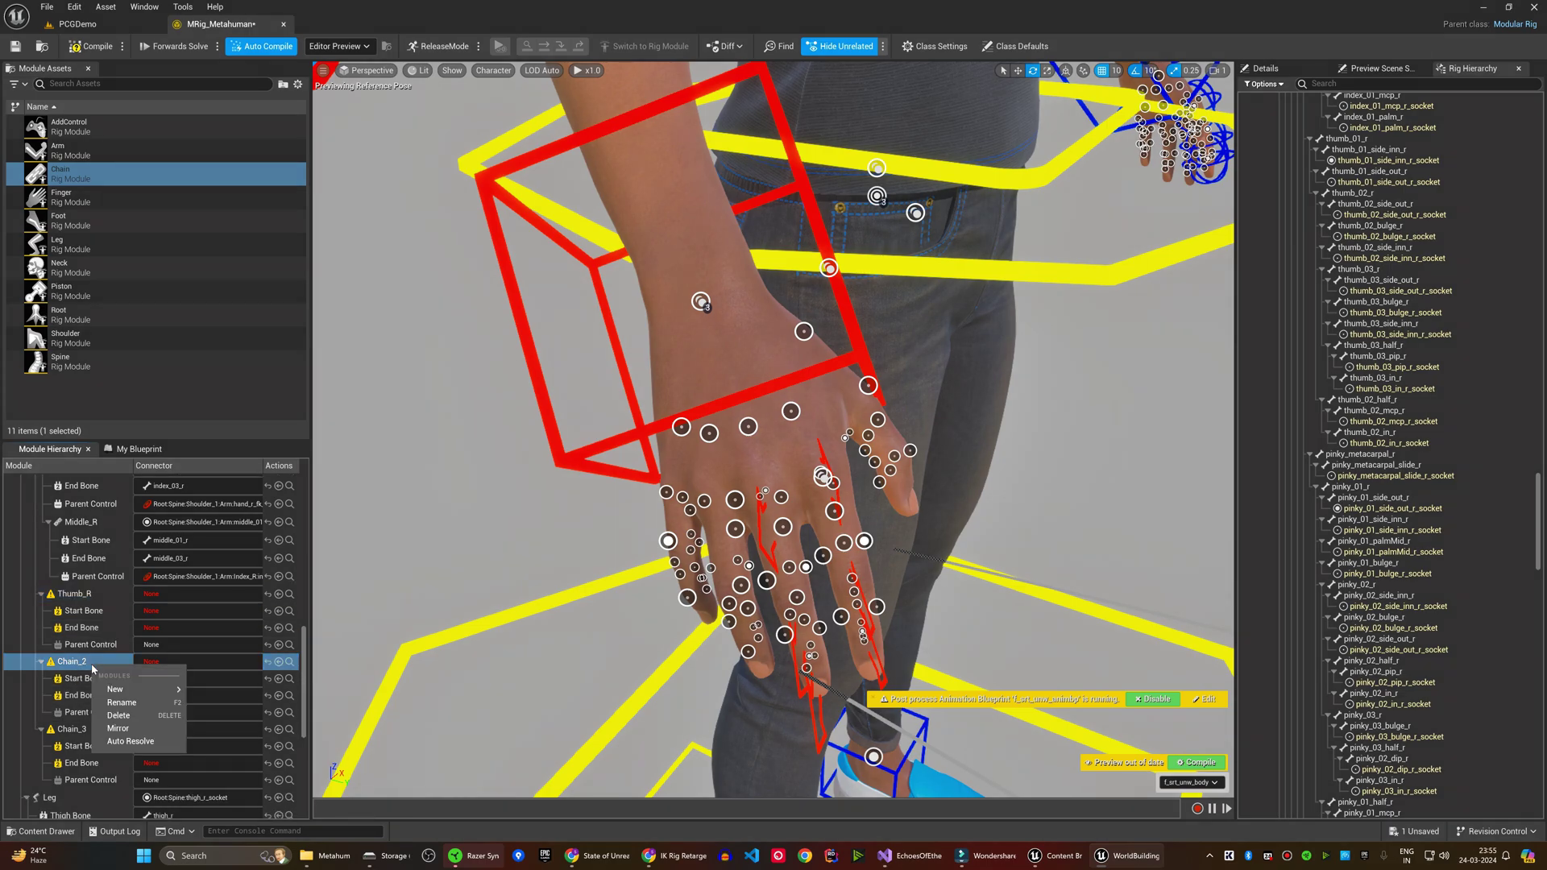
click(120, 699)
text(Pinky_R)
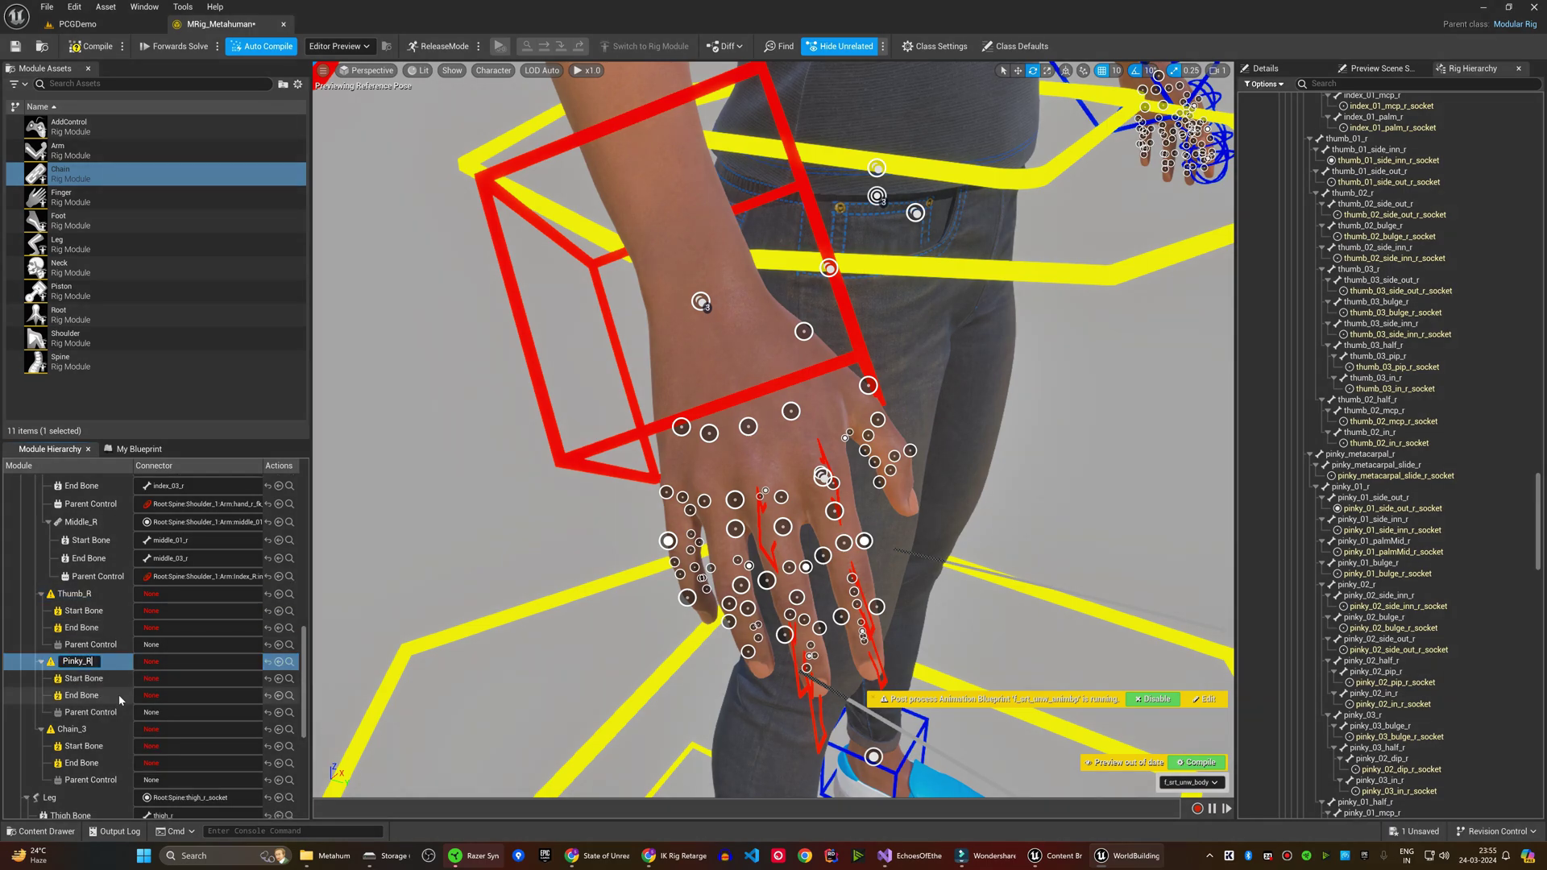
right_click(72, 730)
click(104, 771)
text(Ring)
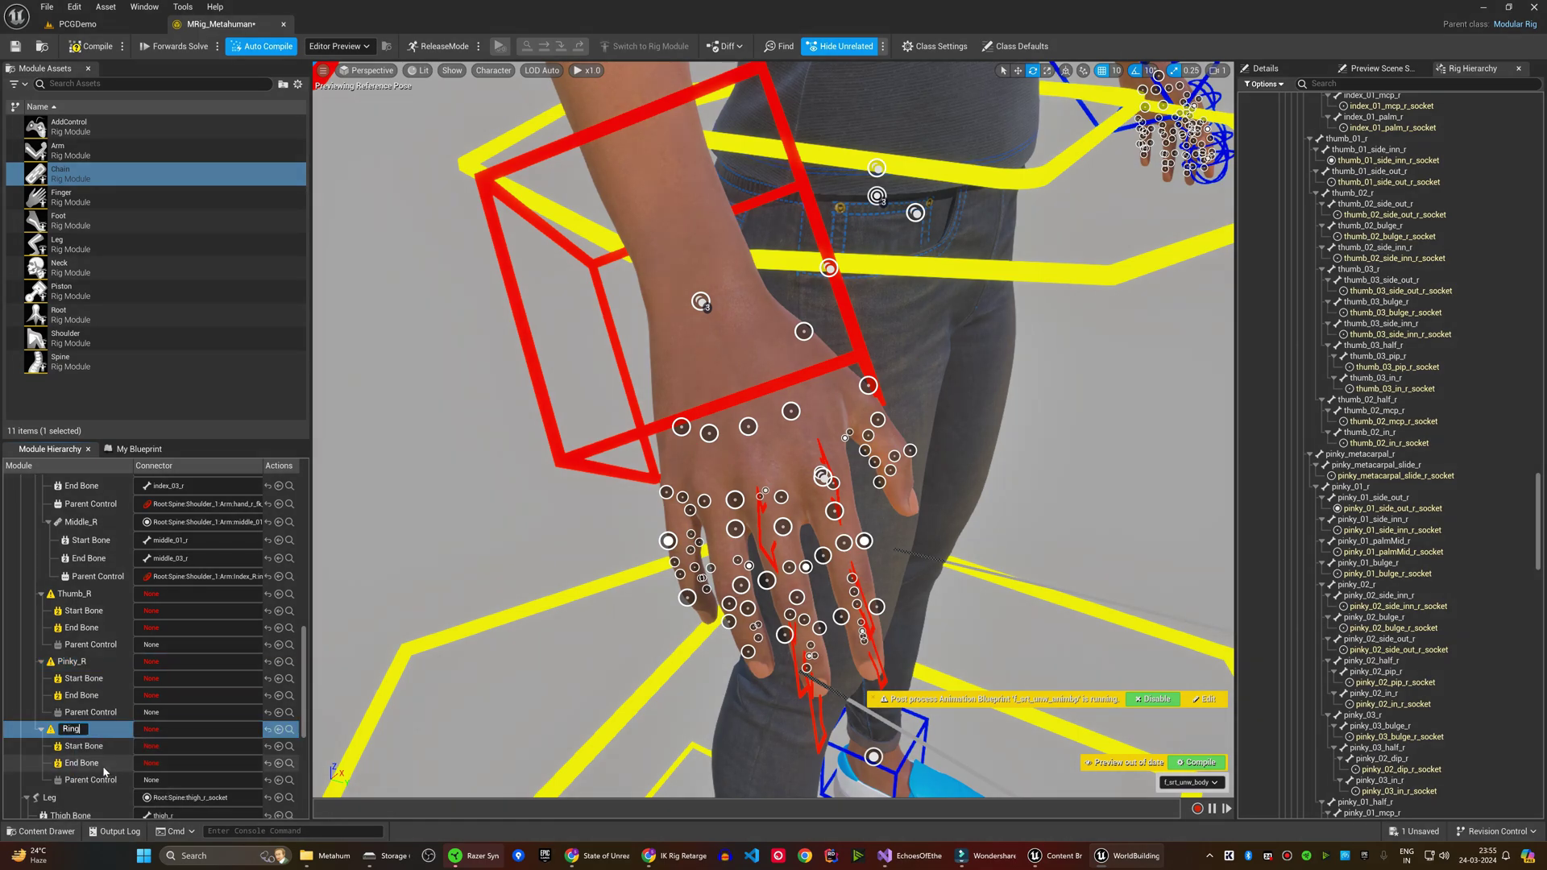
text(_R)
key(Return)
scroll(73, 714, up, 3)
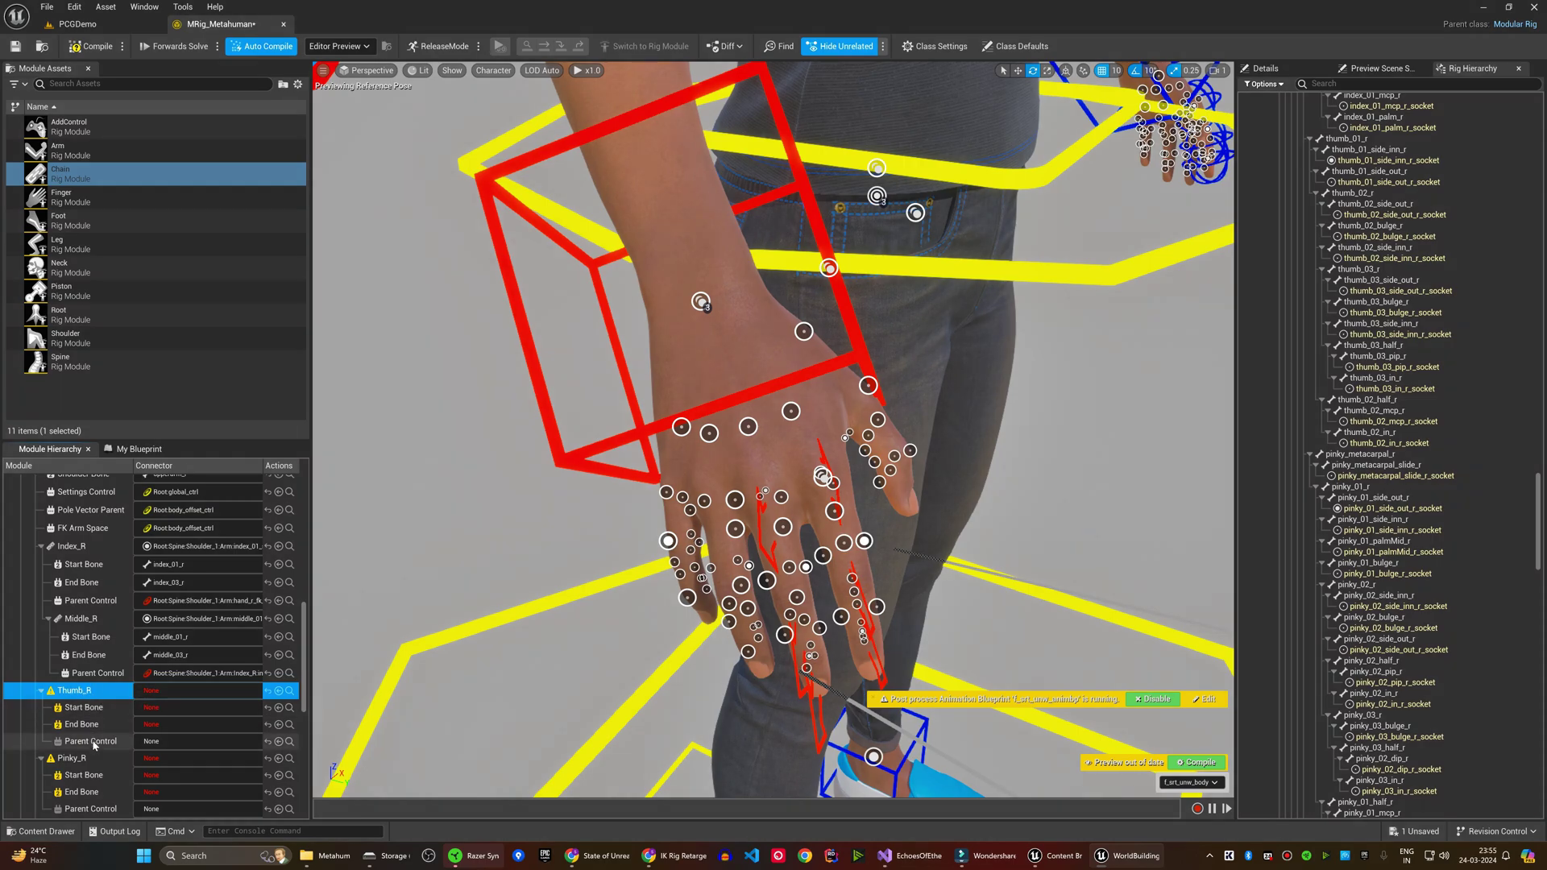
drag(73, 758, 97, 551)
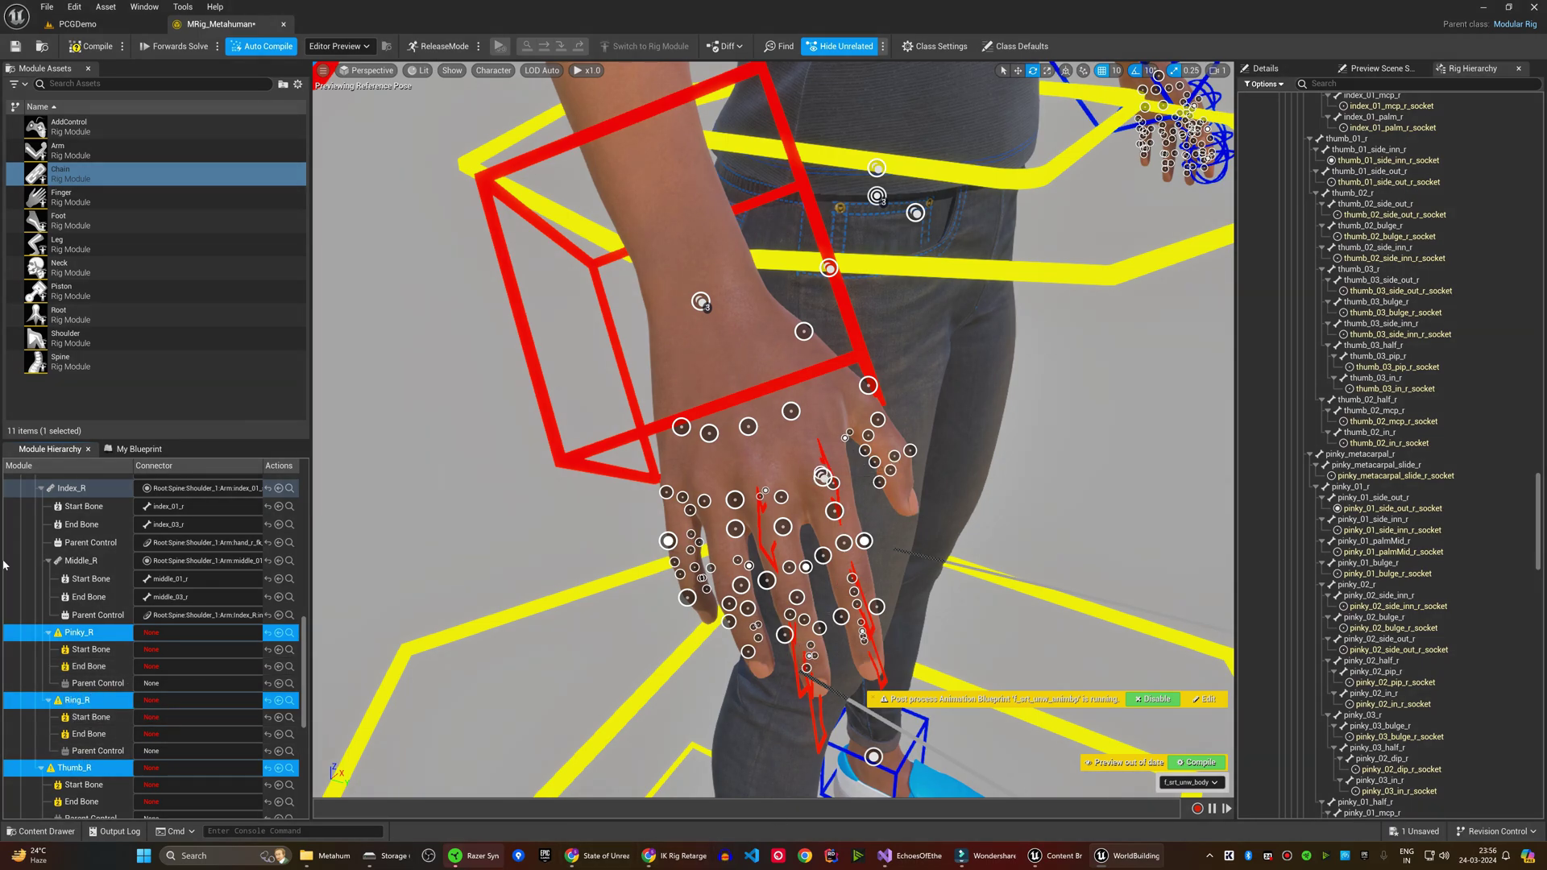
Step: Connect Pinky_R to pinky_01_side_out_r_socket and end it at pinky_03_r
click(193, 632)
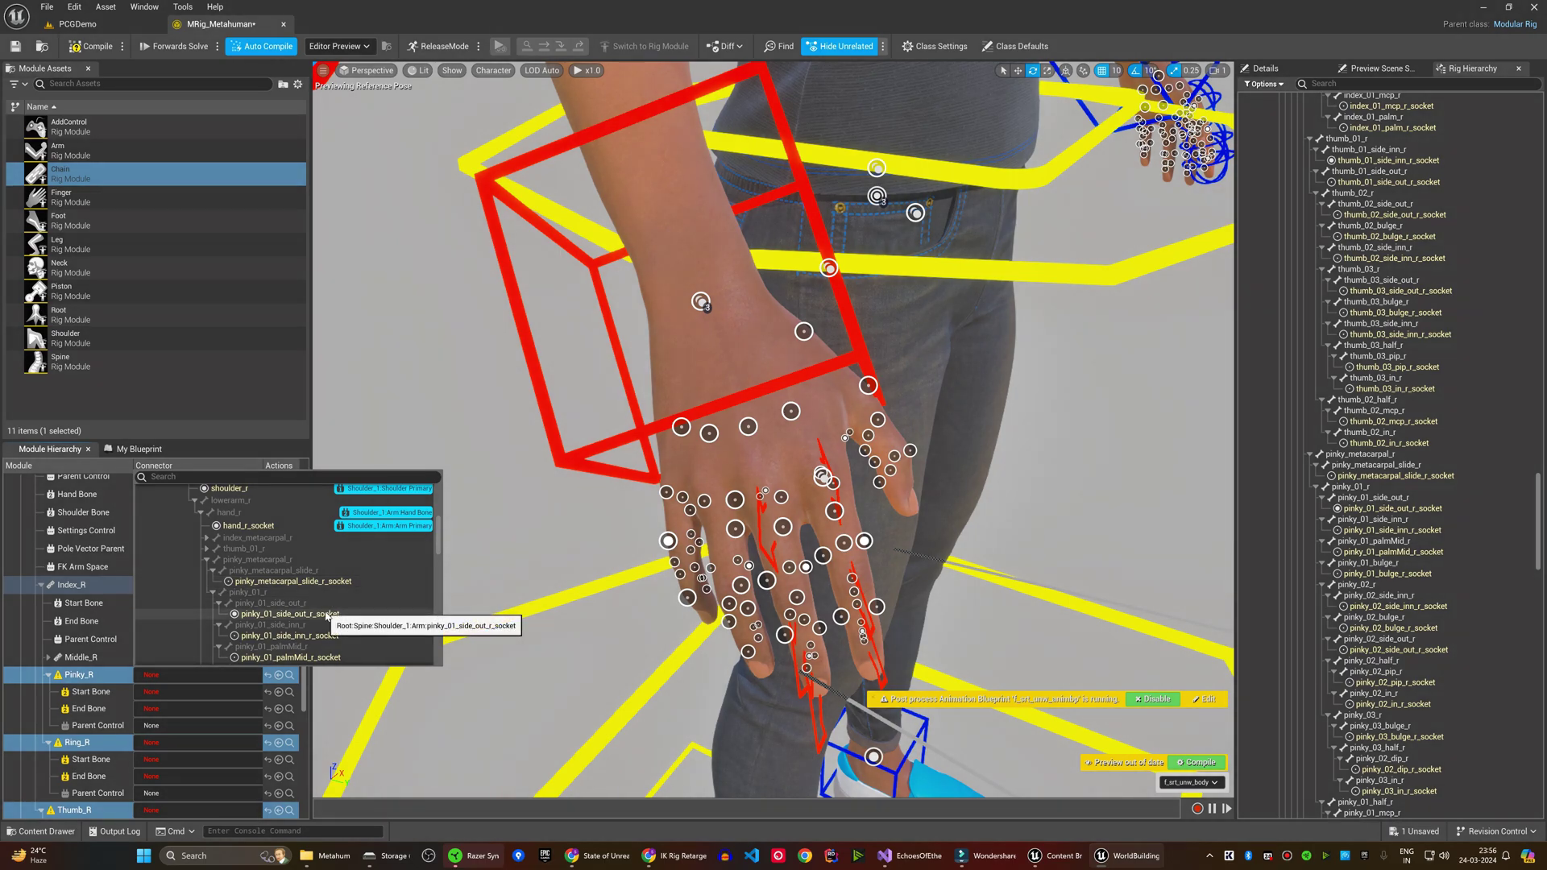
click(329, 618)
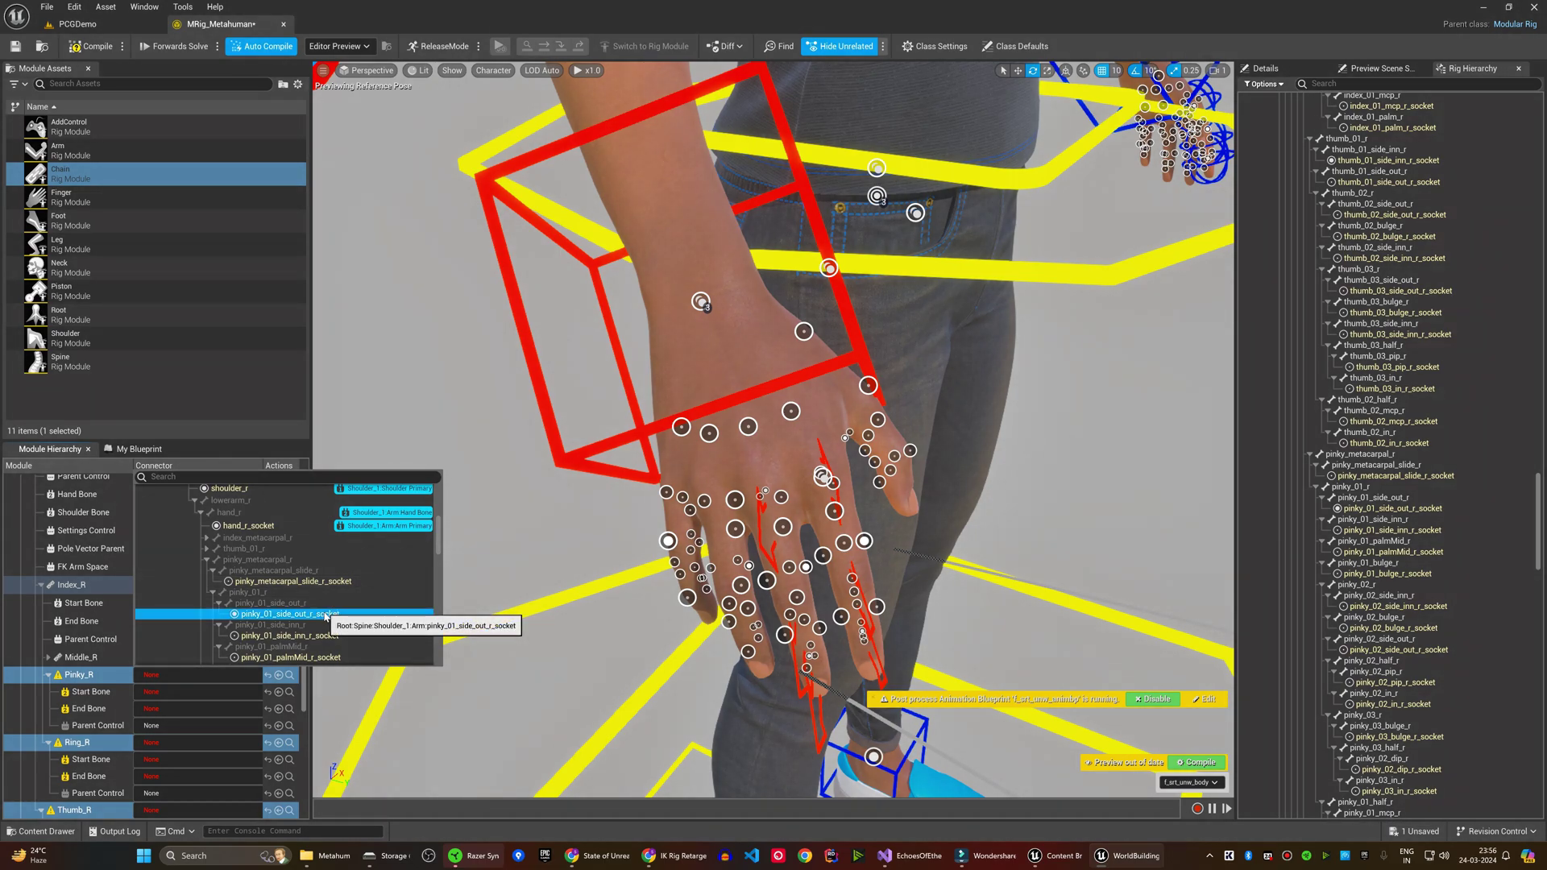
click(327, 618)
click(193, 728)
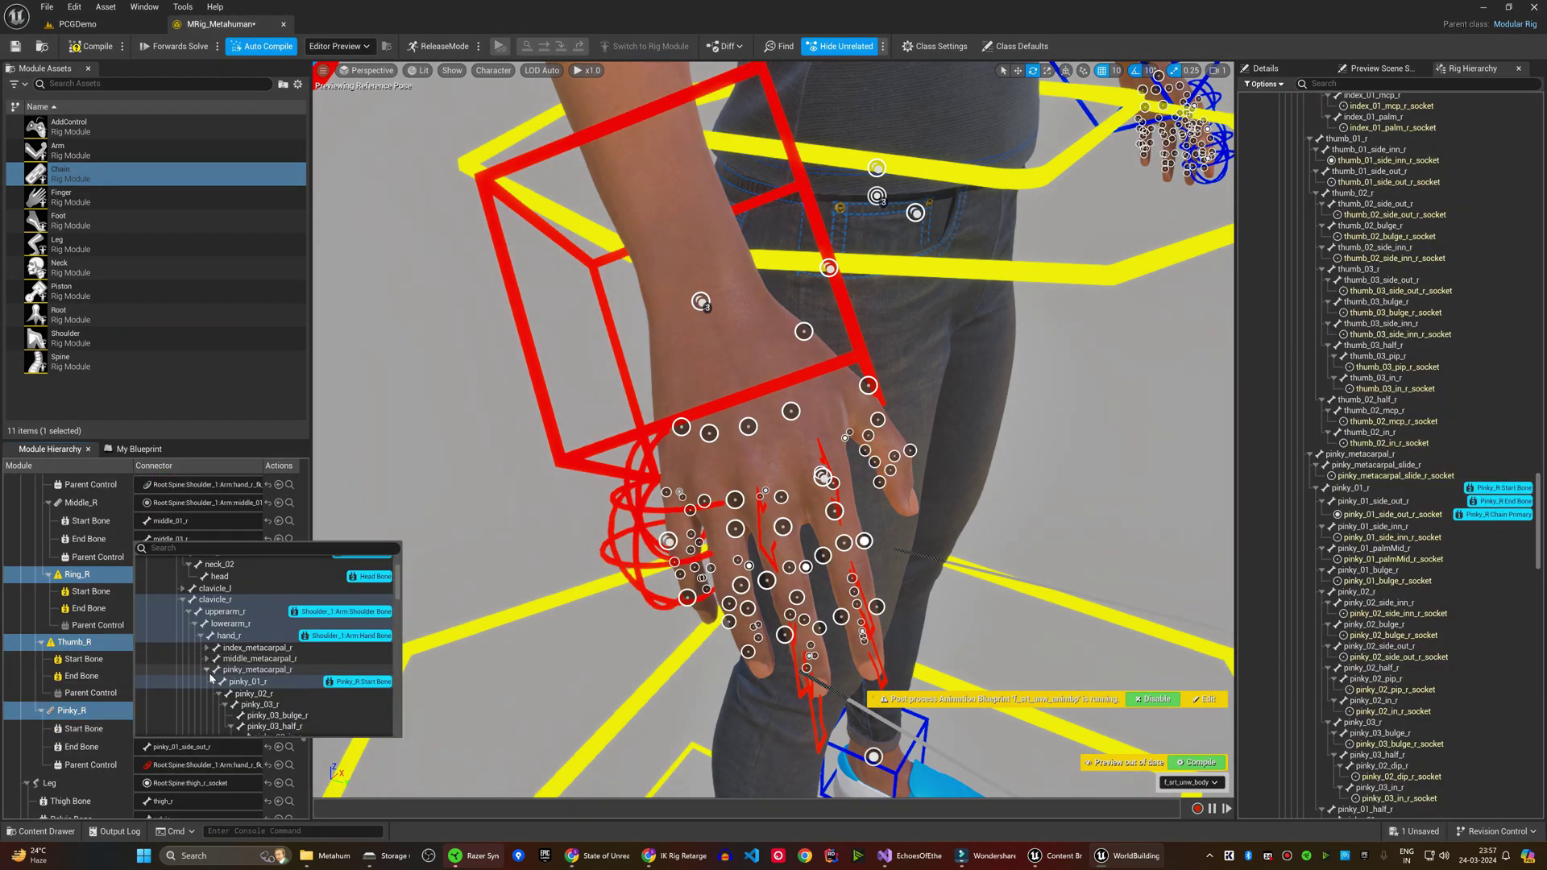
click(242, 705)
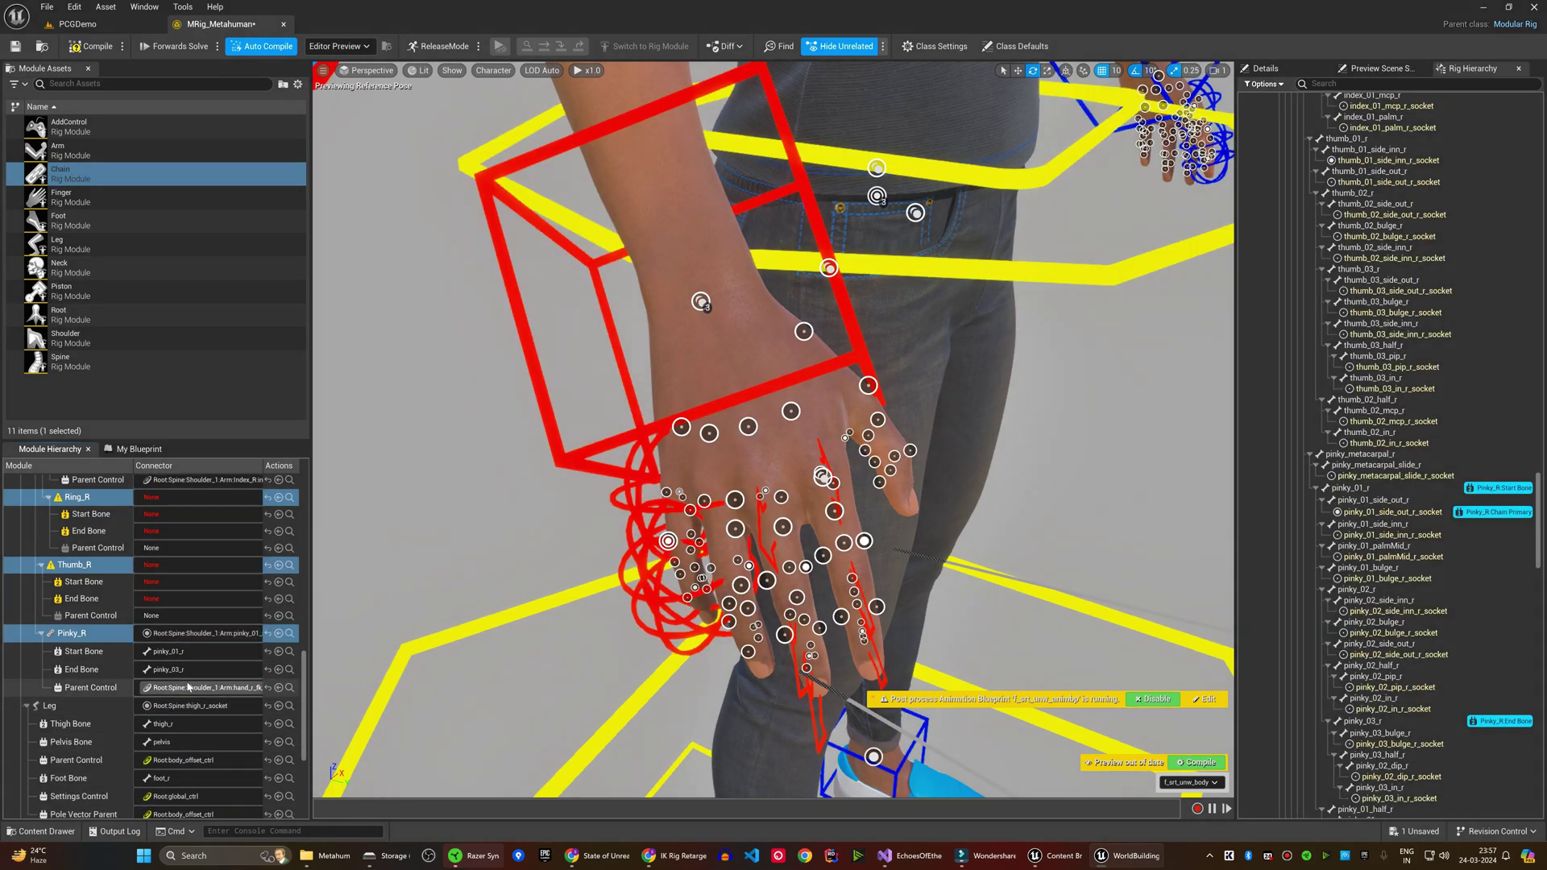
scroll(128, 705, up, 2)
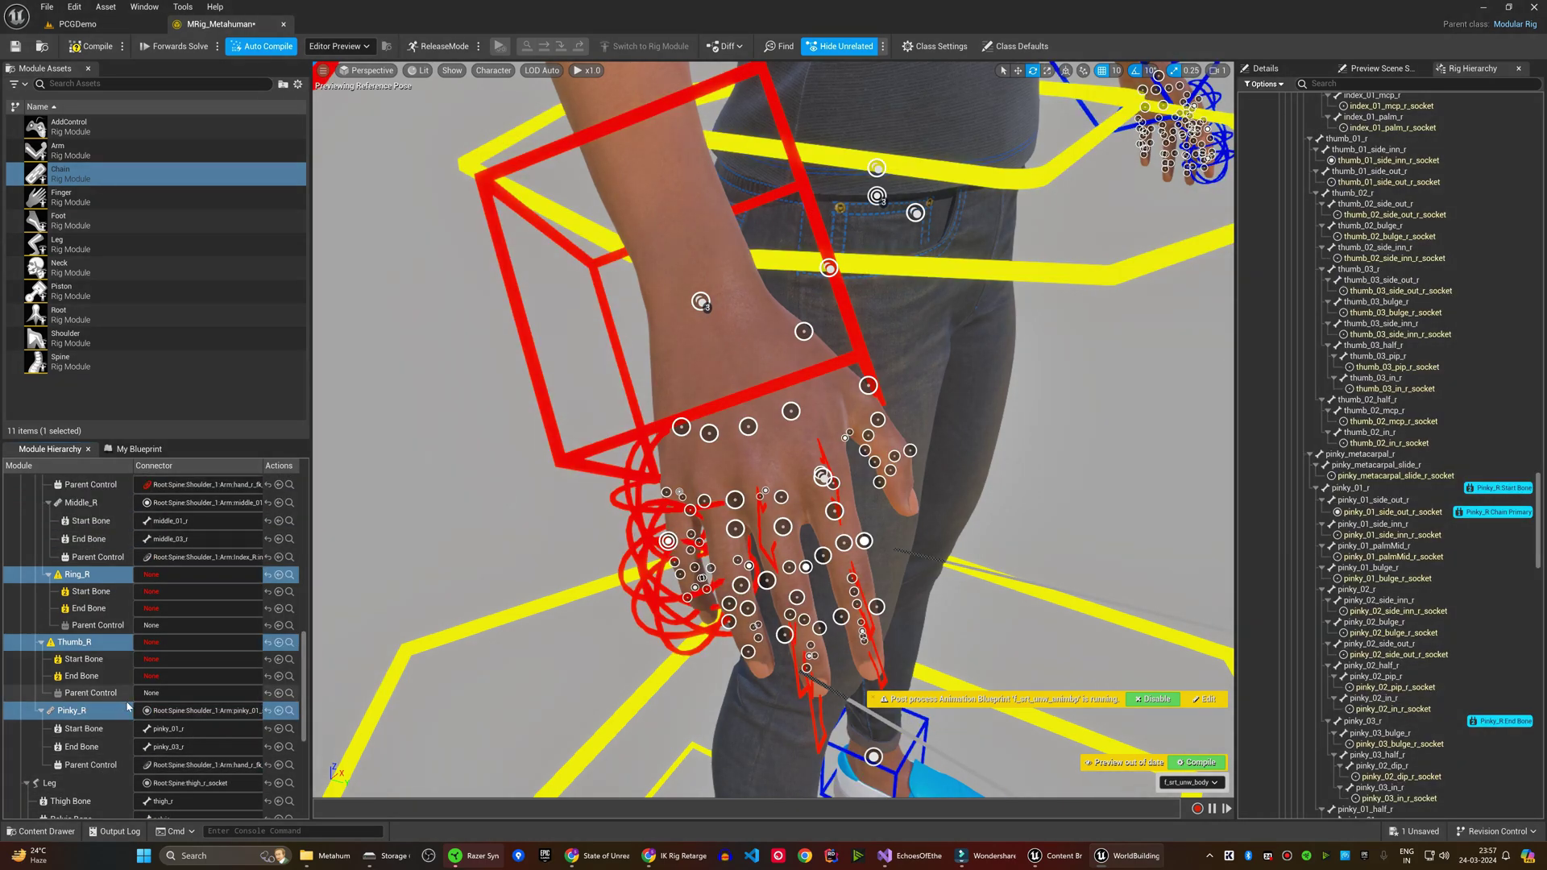
Step: Connect Thumb_R to the inner thumb socket and end it at thumb_03_r
click(199, 642)
text(thumb_)
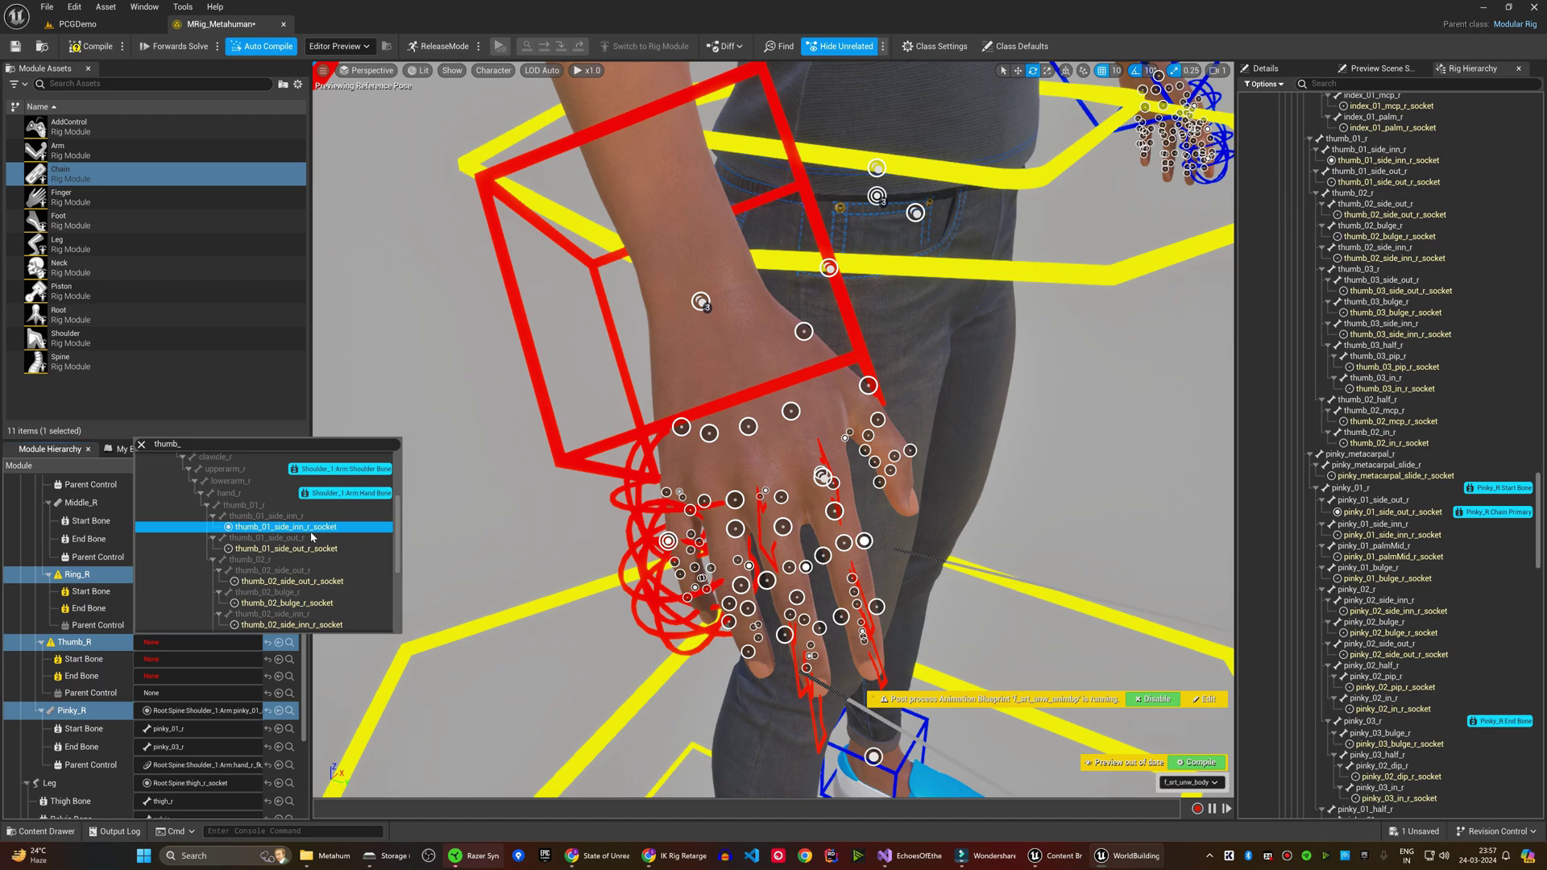
click(311, 530)
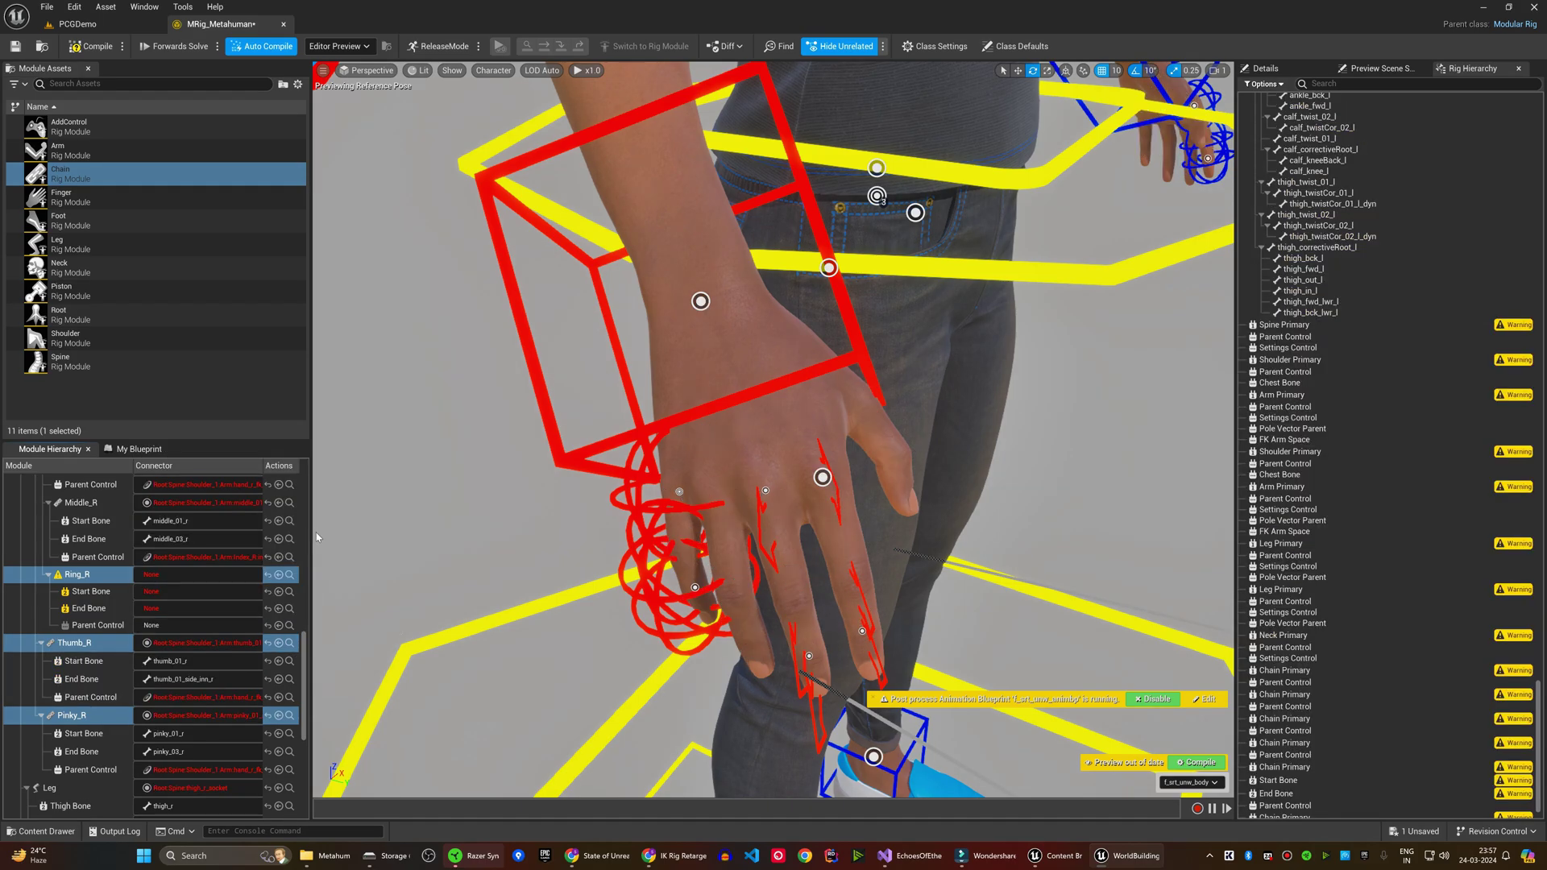
click(191, 662)
text(thumb)
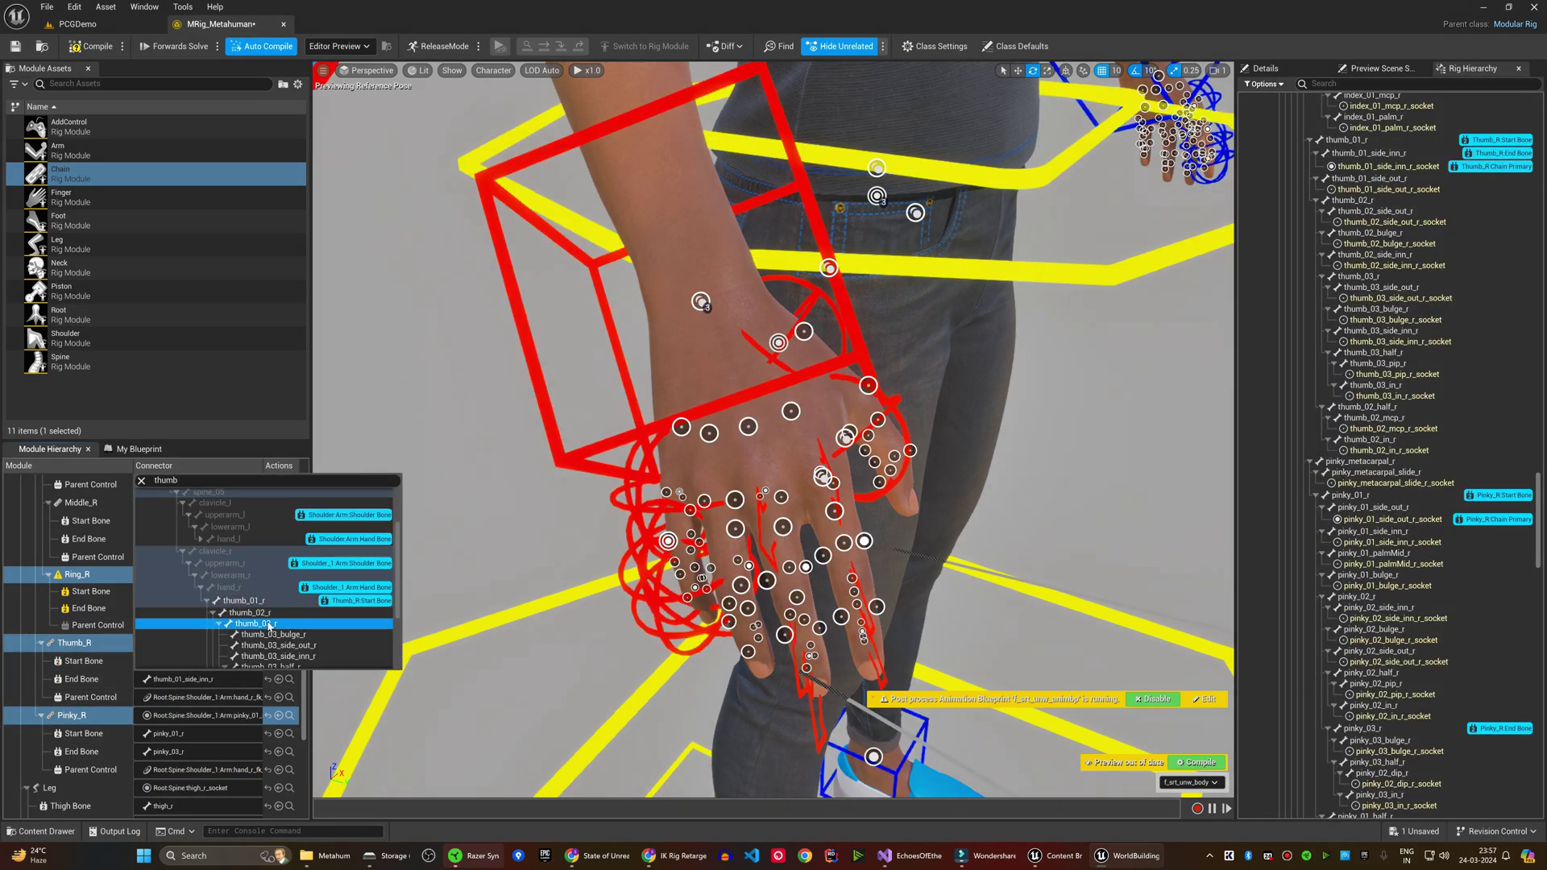
click(260, 625)
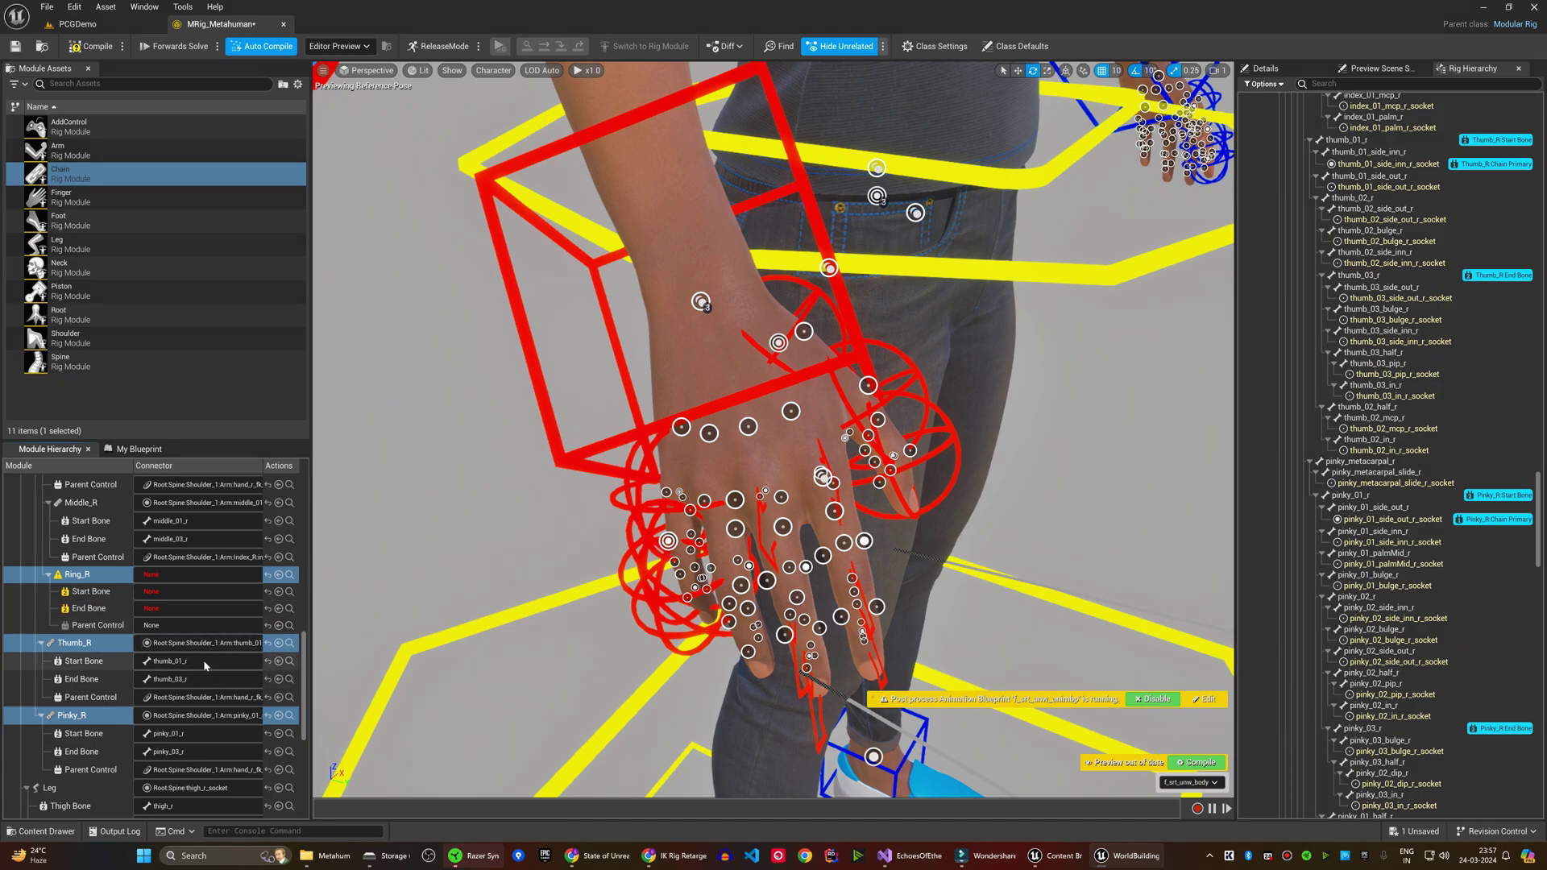
scroll(95, 752, up, 3)
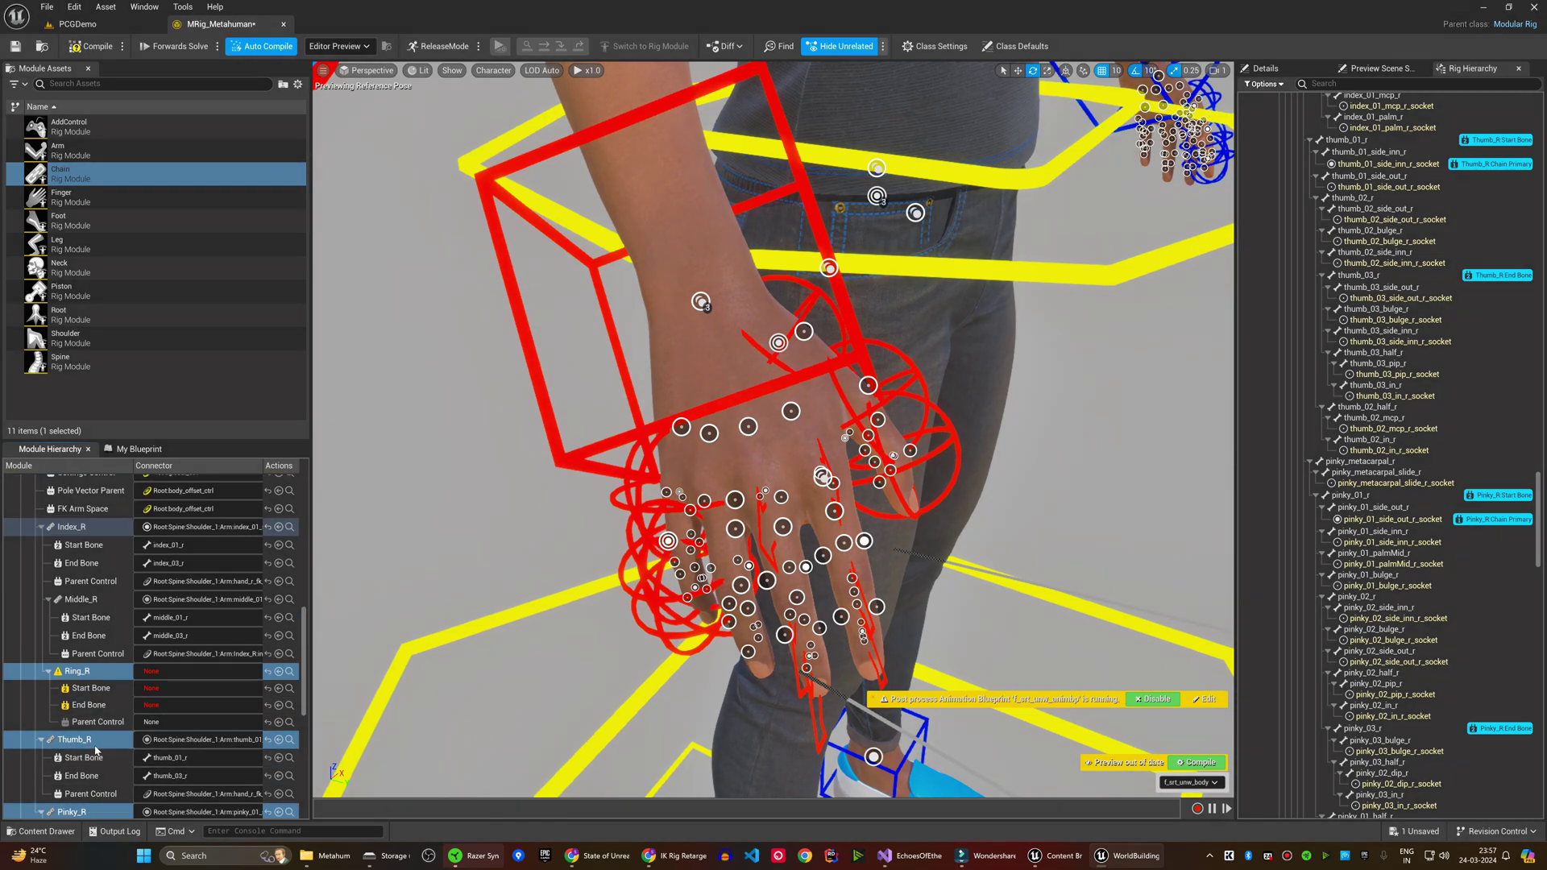
Step: Connect Ring_R to ring_01_side_inn_r_socket and end it at ring_03_r
click(169, 687)
text(ring)
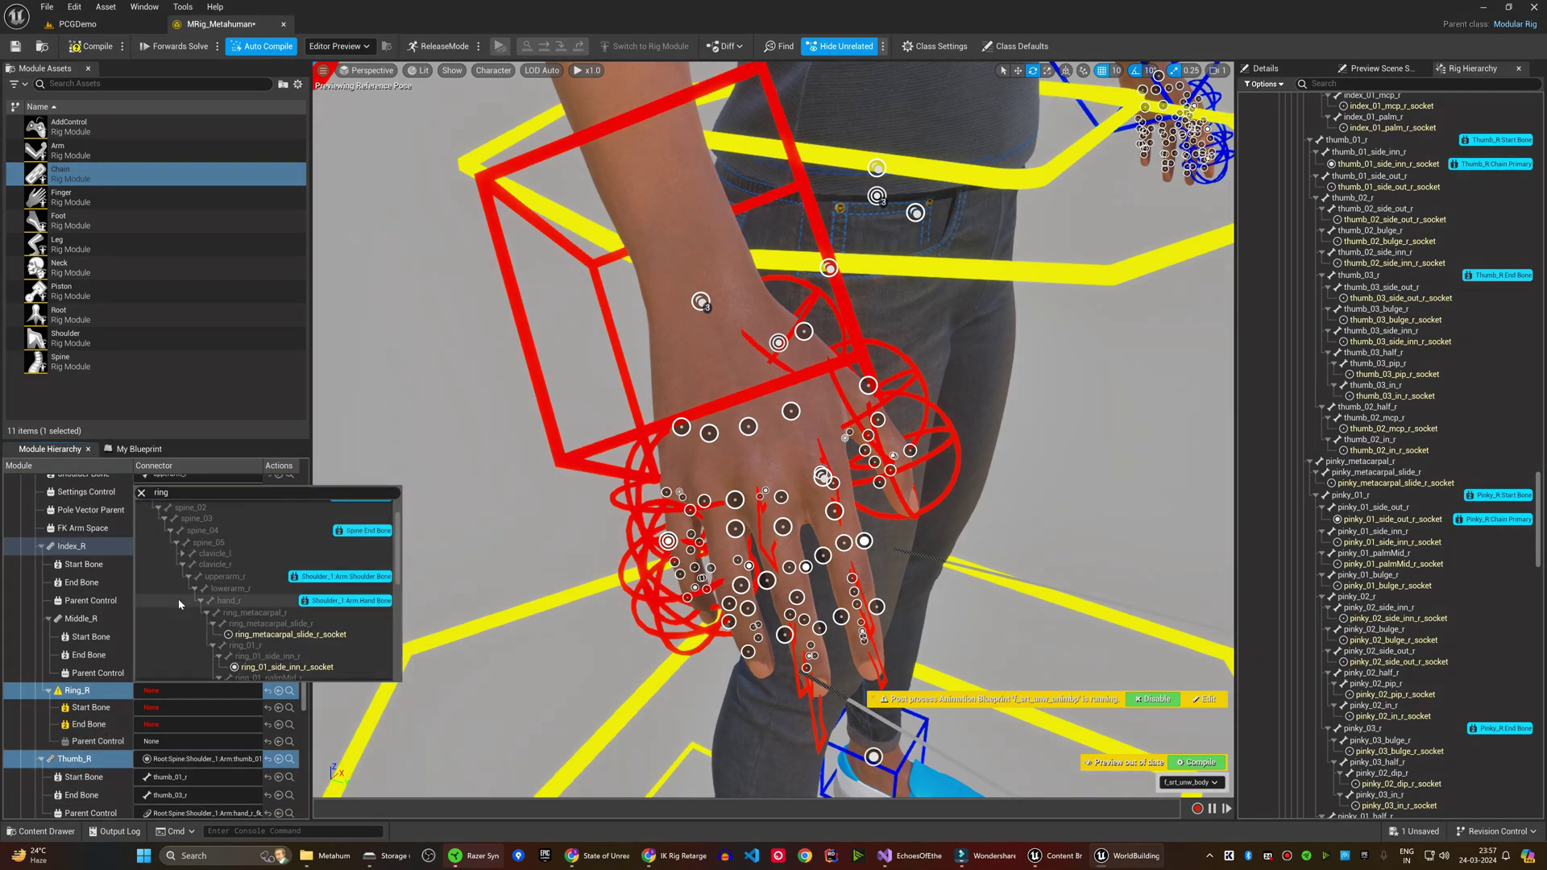
scroll(179, 604, down, 1)
scroll(187, 602, down, 1)
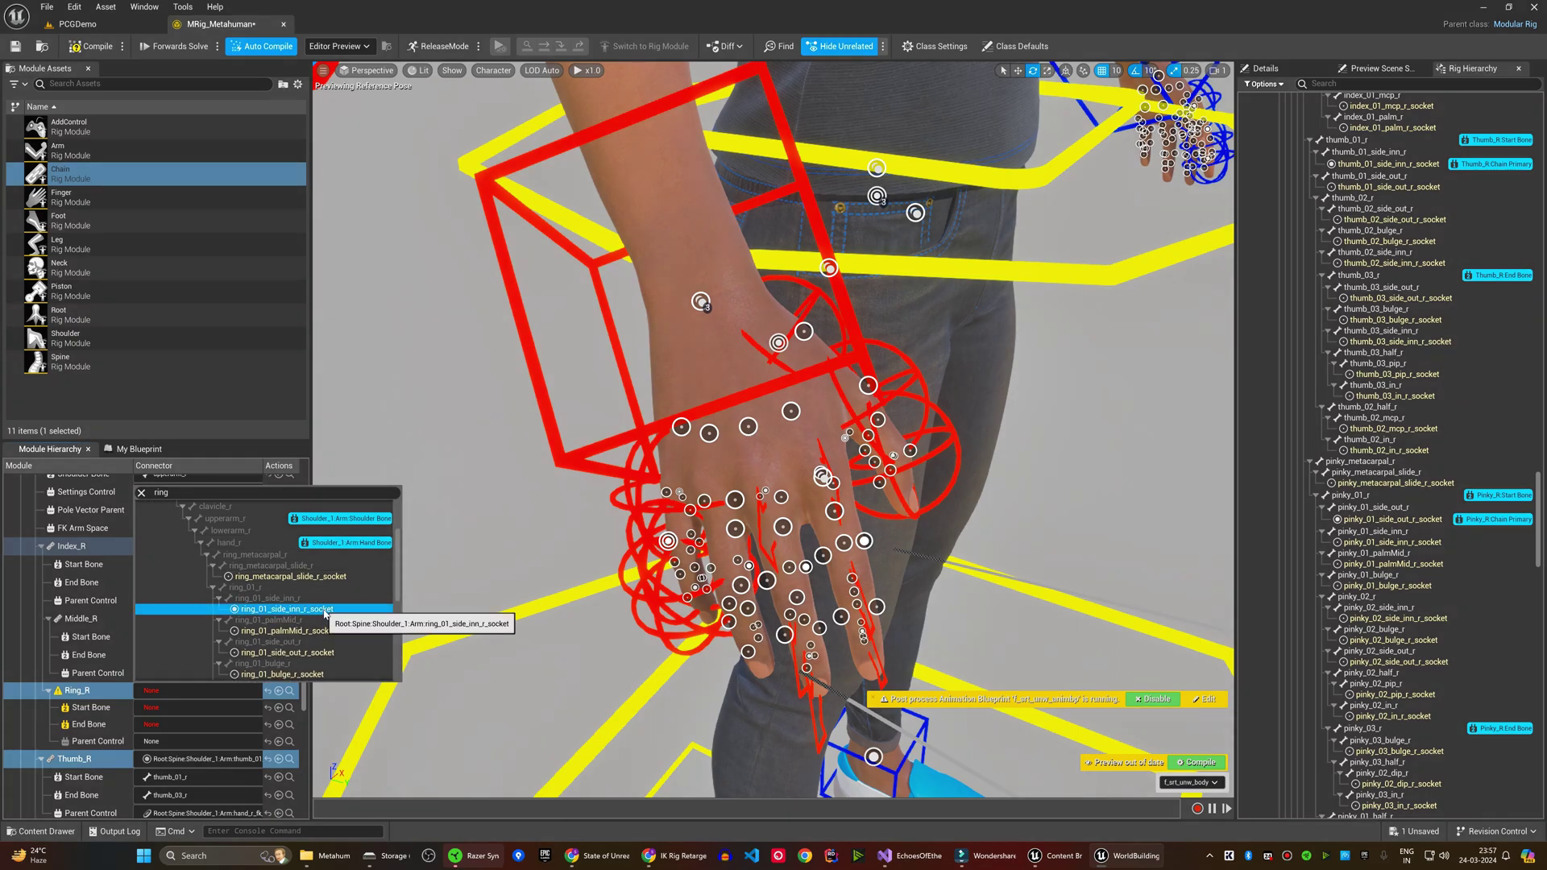
click(327, 614)
click(200, 683)
text(_)
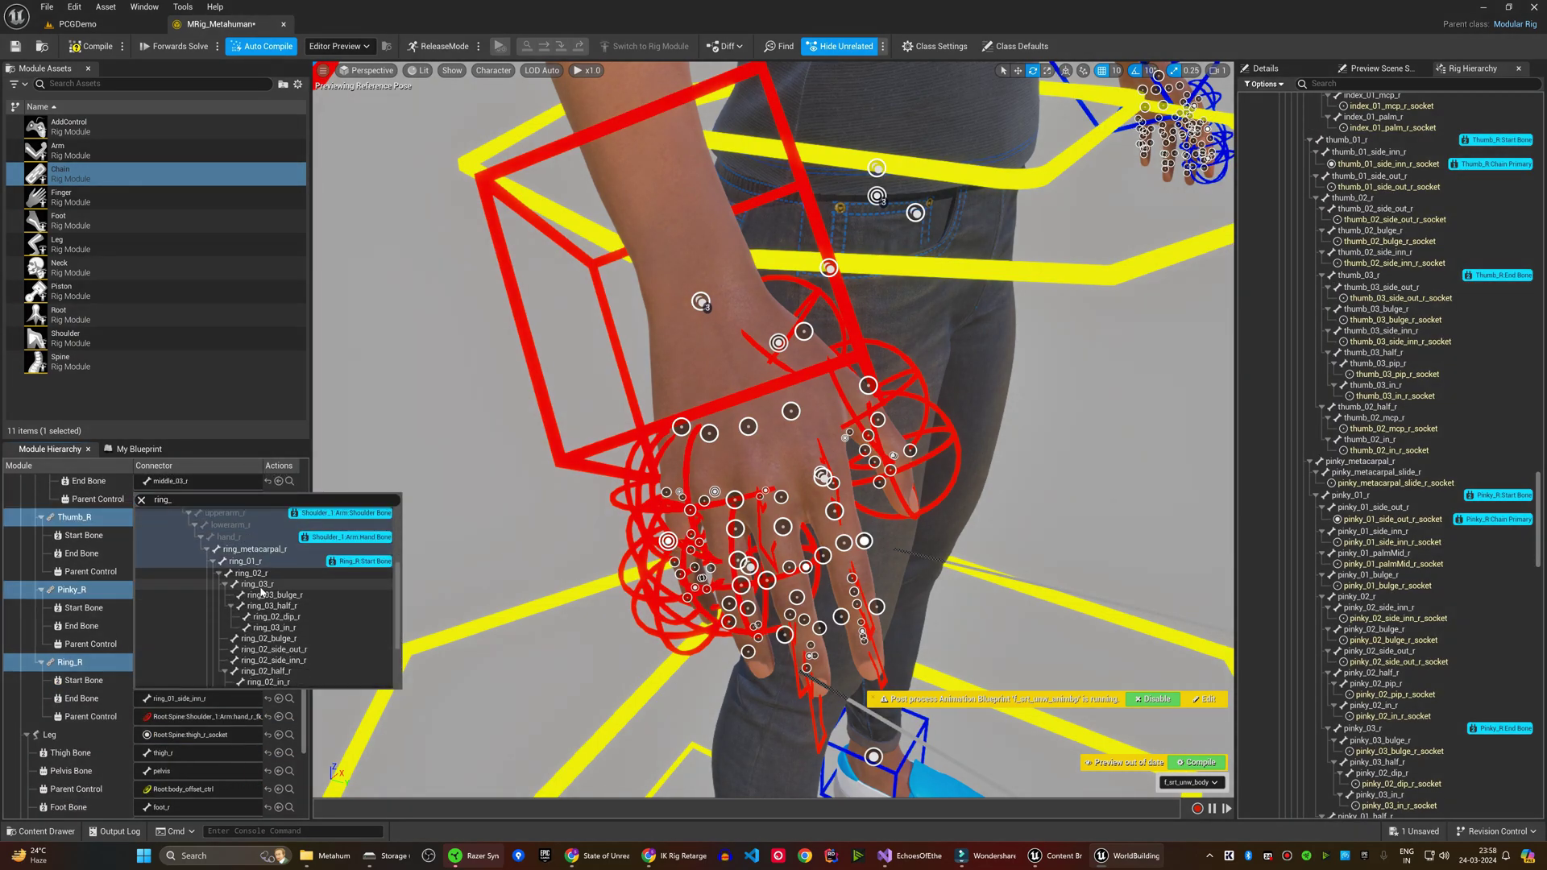
click(261, 592)
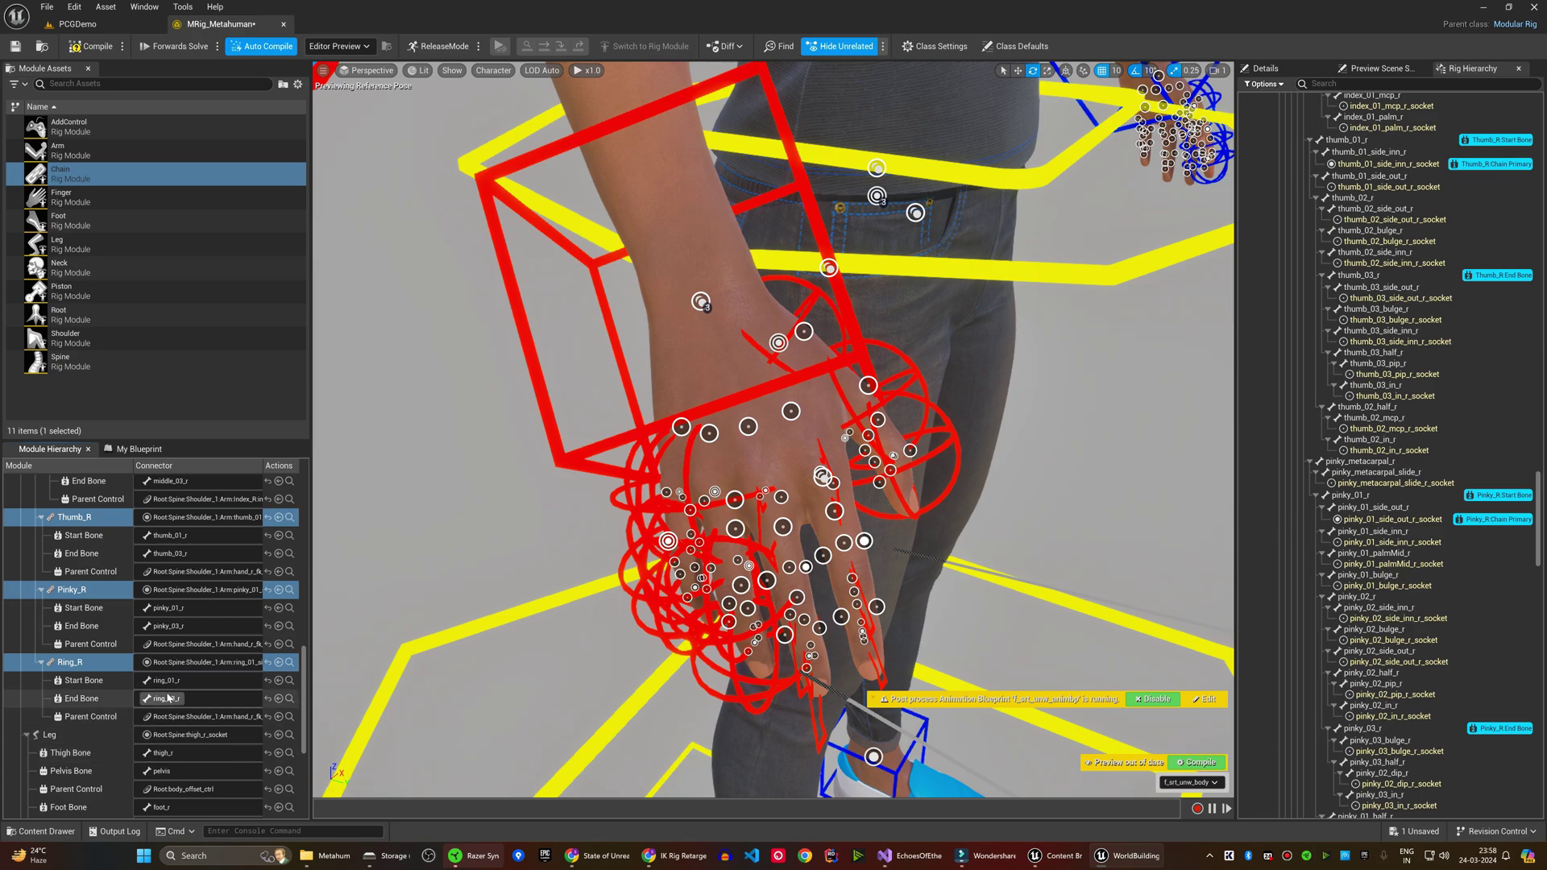
scroll(73, 652, up, 2)
scroll(67, 649, up, 2)
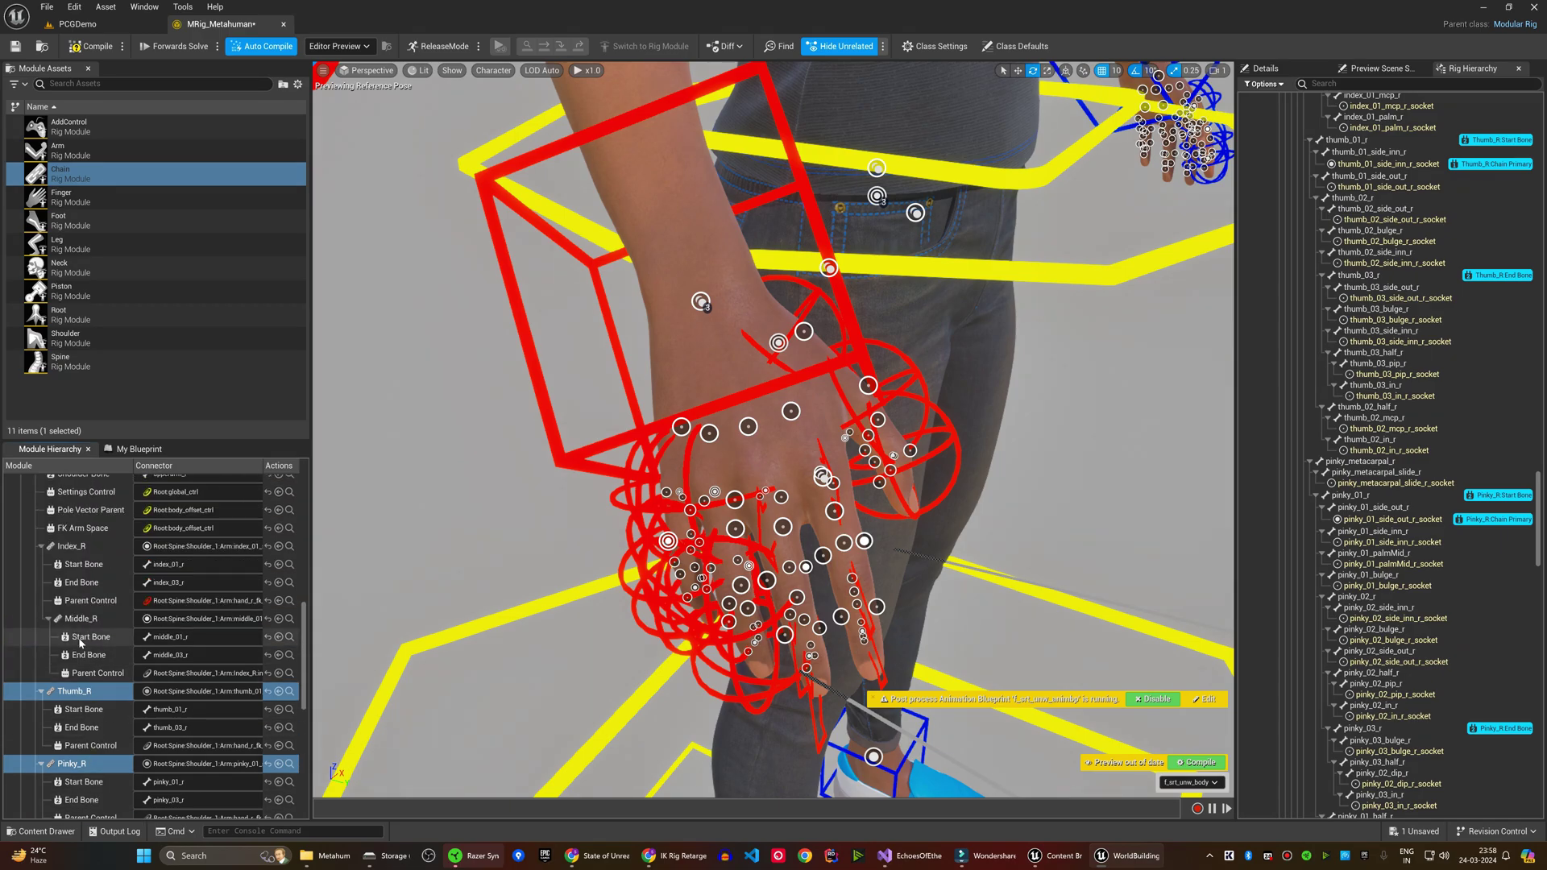
scroll(65, 646, up, 2)
Step: Drag Ring_R under Index_R and expand Index_R to confirm Middle_R, Pinky_R and Ring_R as children
click(84, 714)
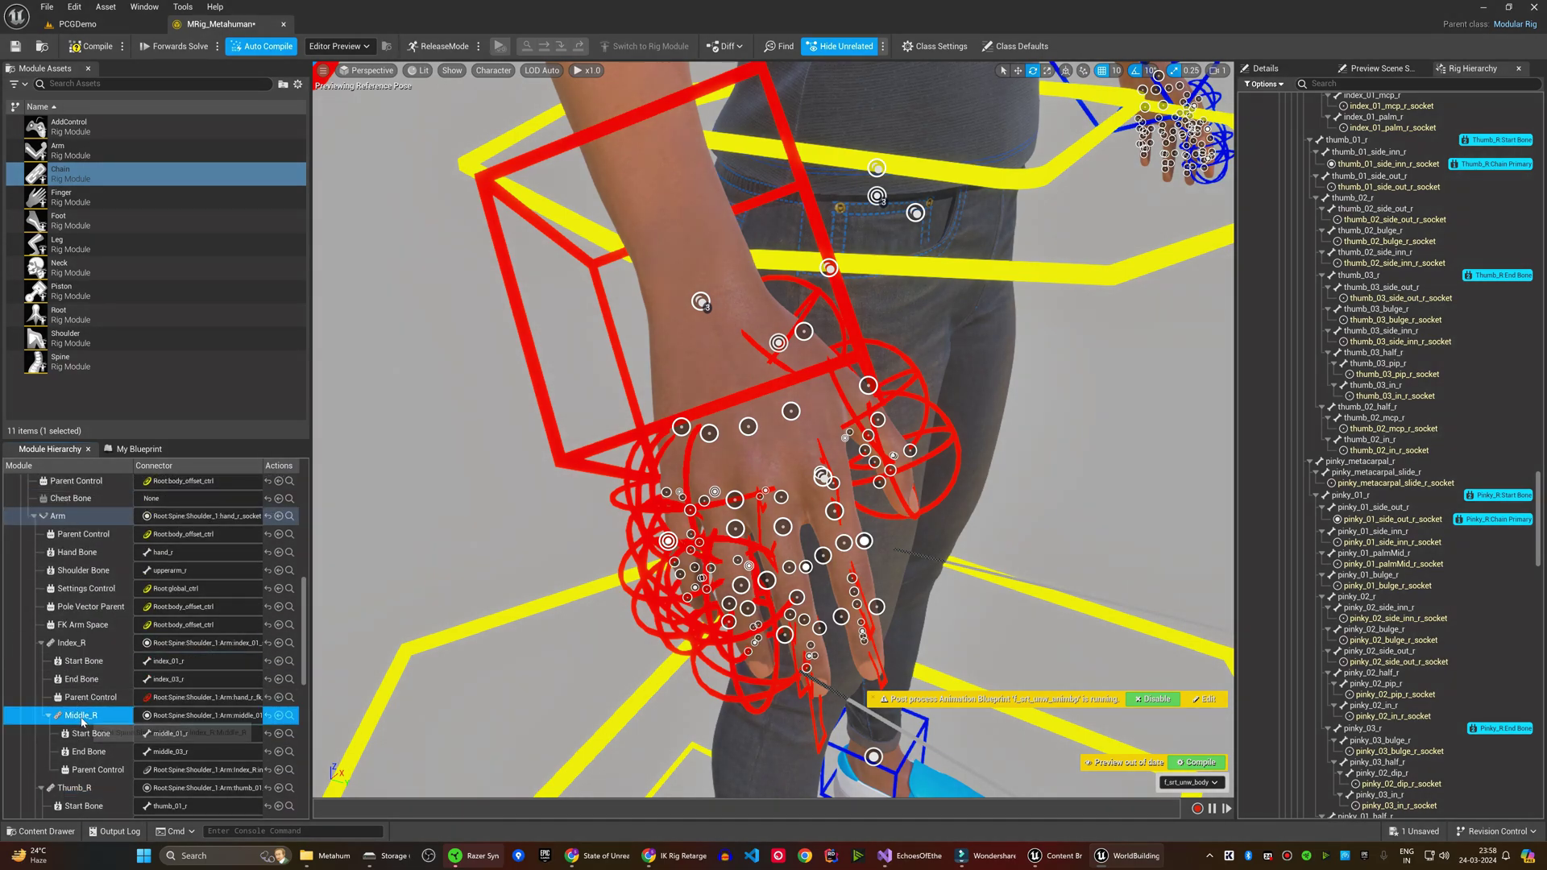
scroll(97, 741, down, 2)
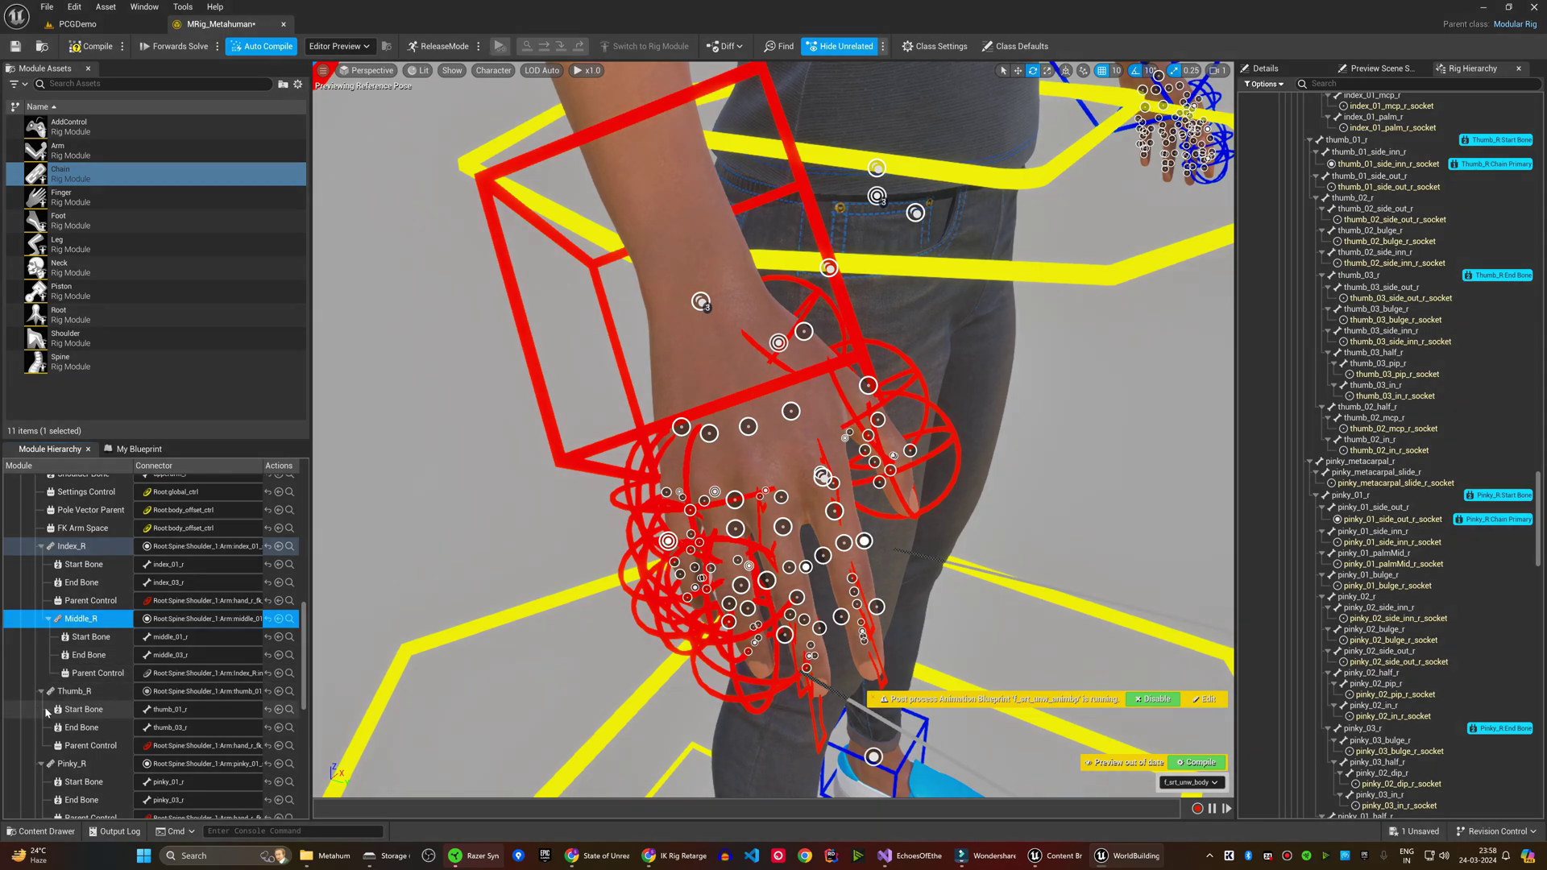
scroll(52, 708, up, 2)
scroll(40, 663, down, 1)
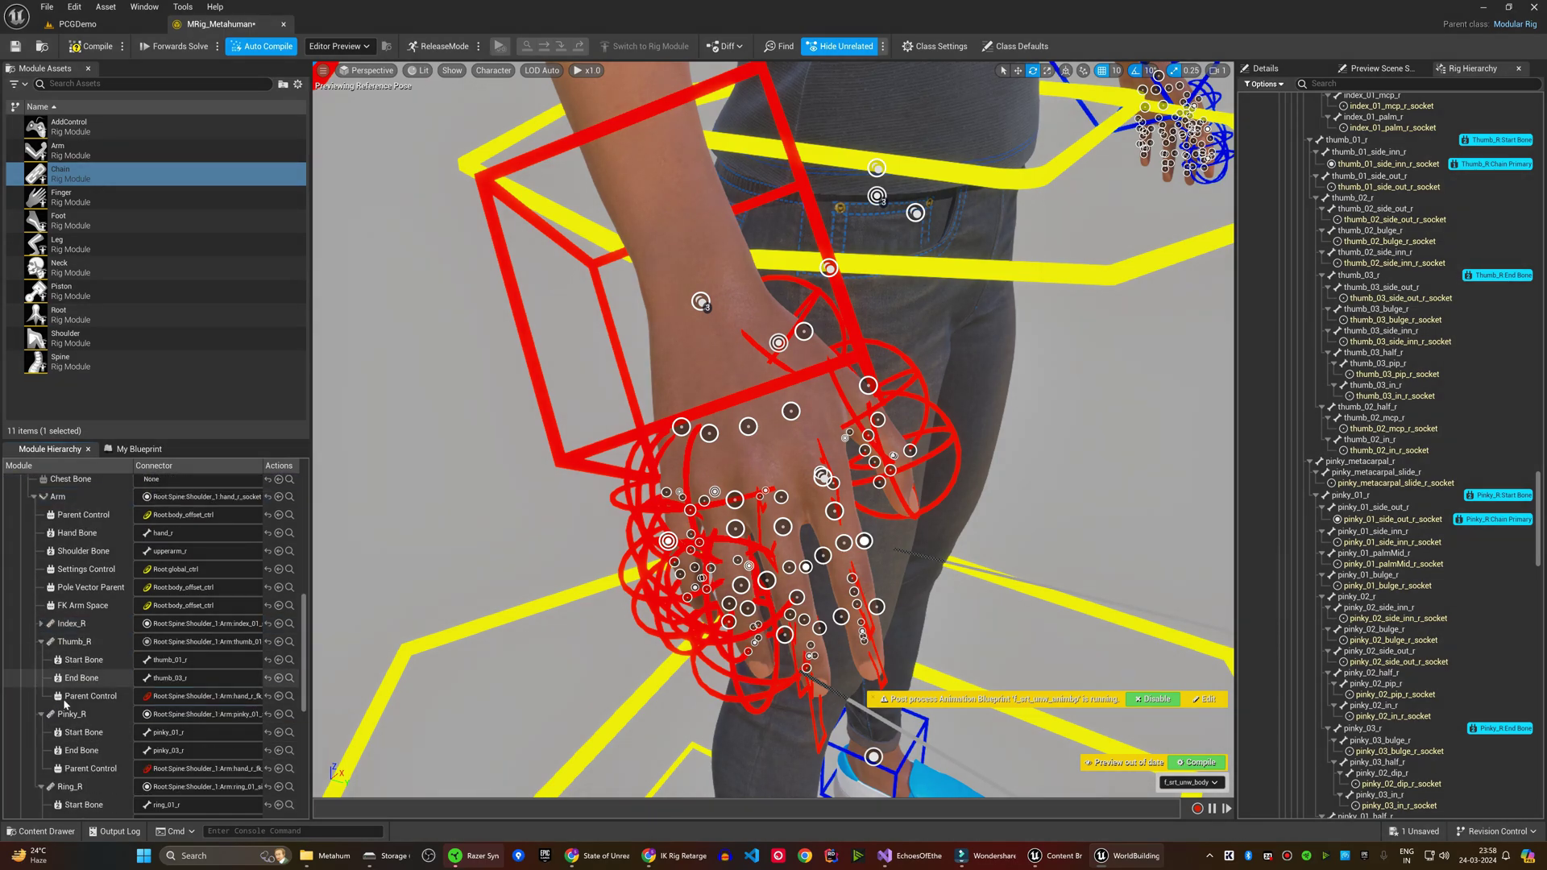
drag(70, 714, 87, 630)
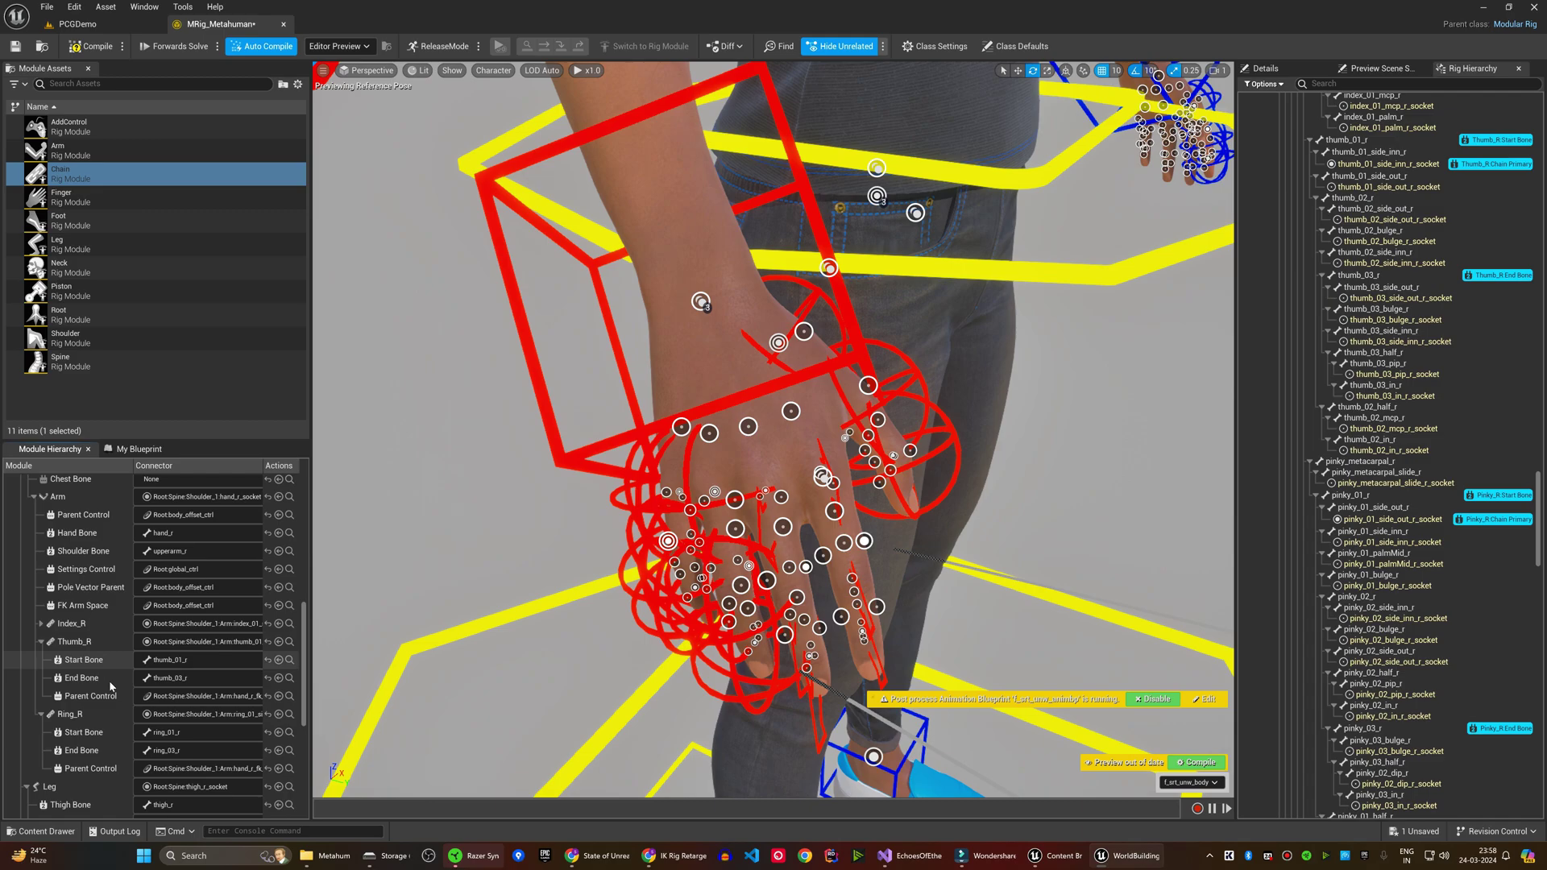
drag(70, 695, 92, 613)
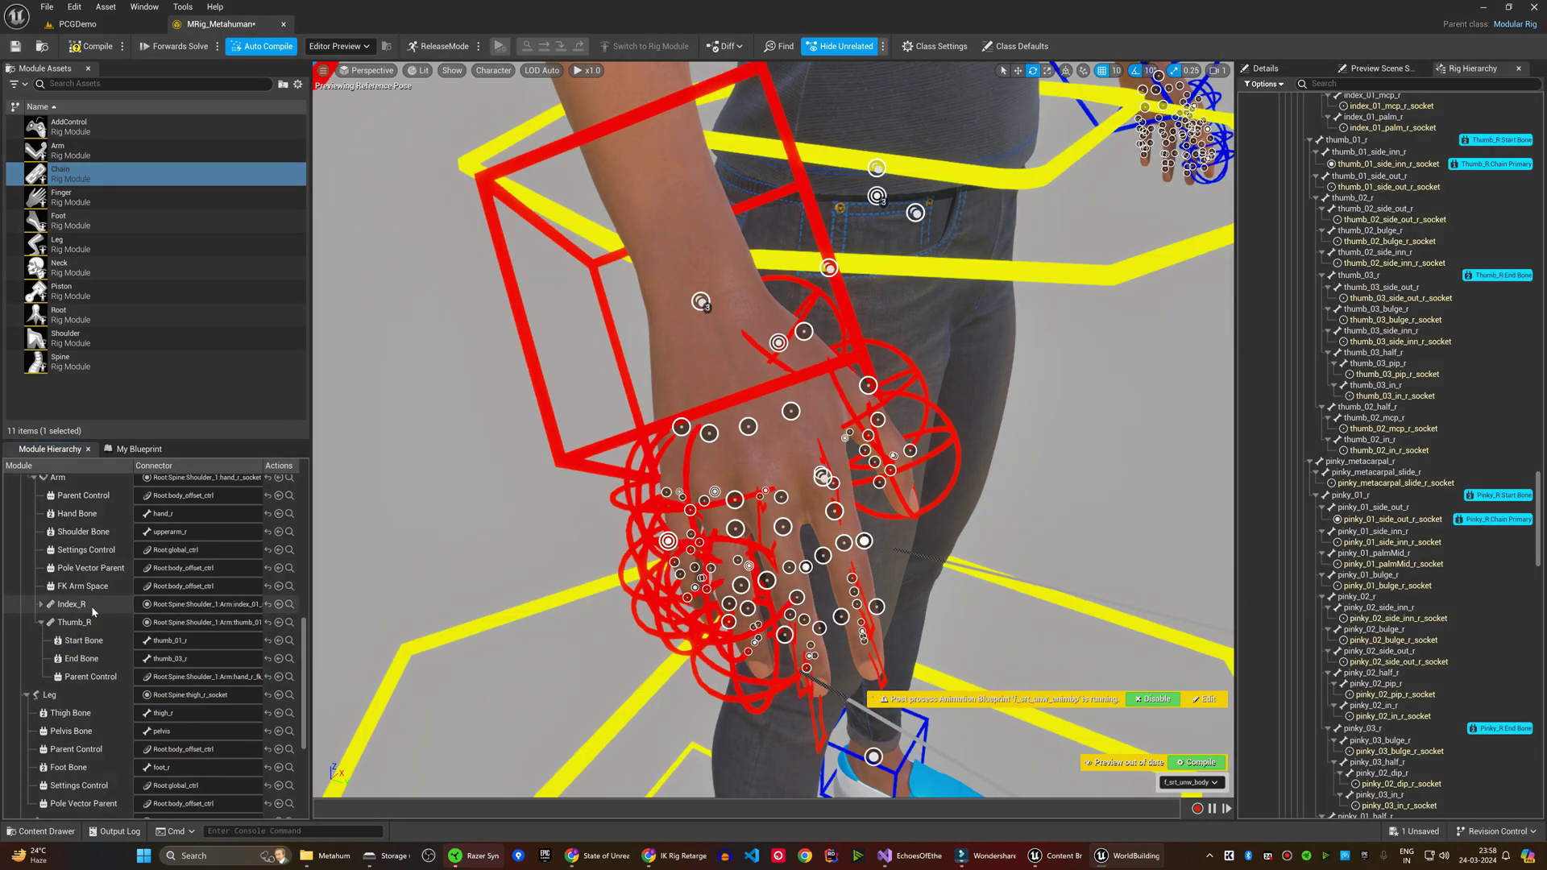
click(42, 604)
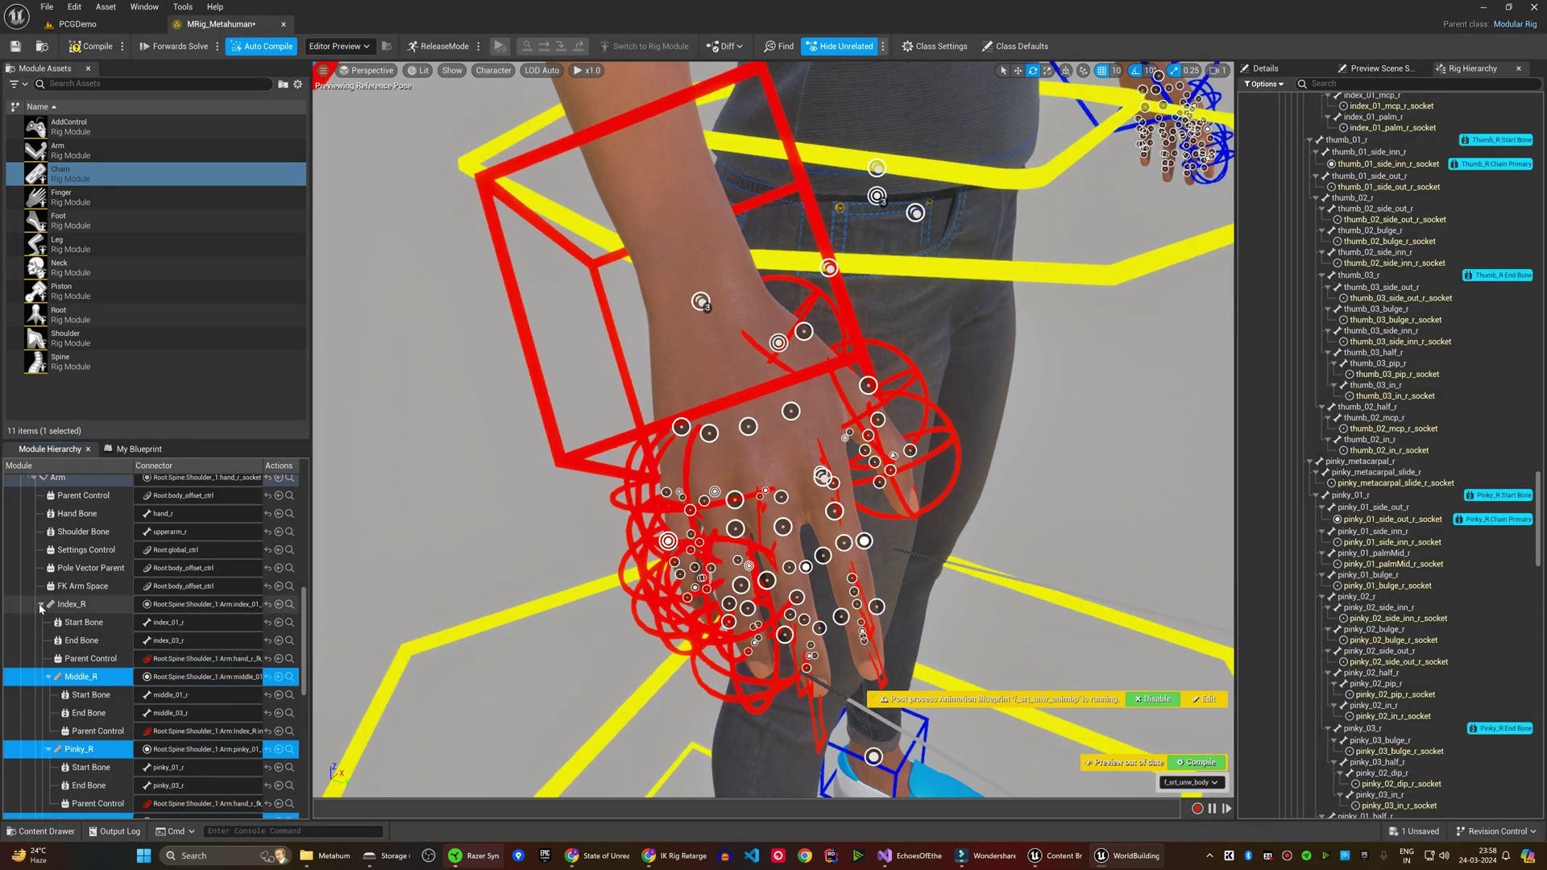
scroll(39, 631, down, 1)
click(97, 618)
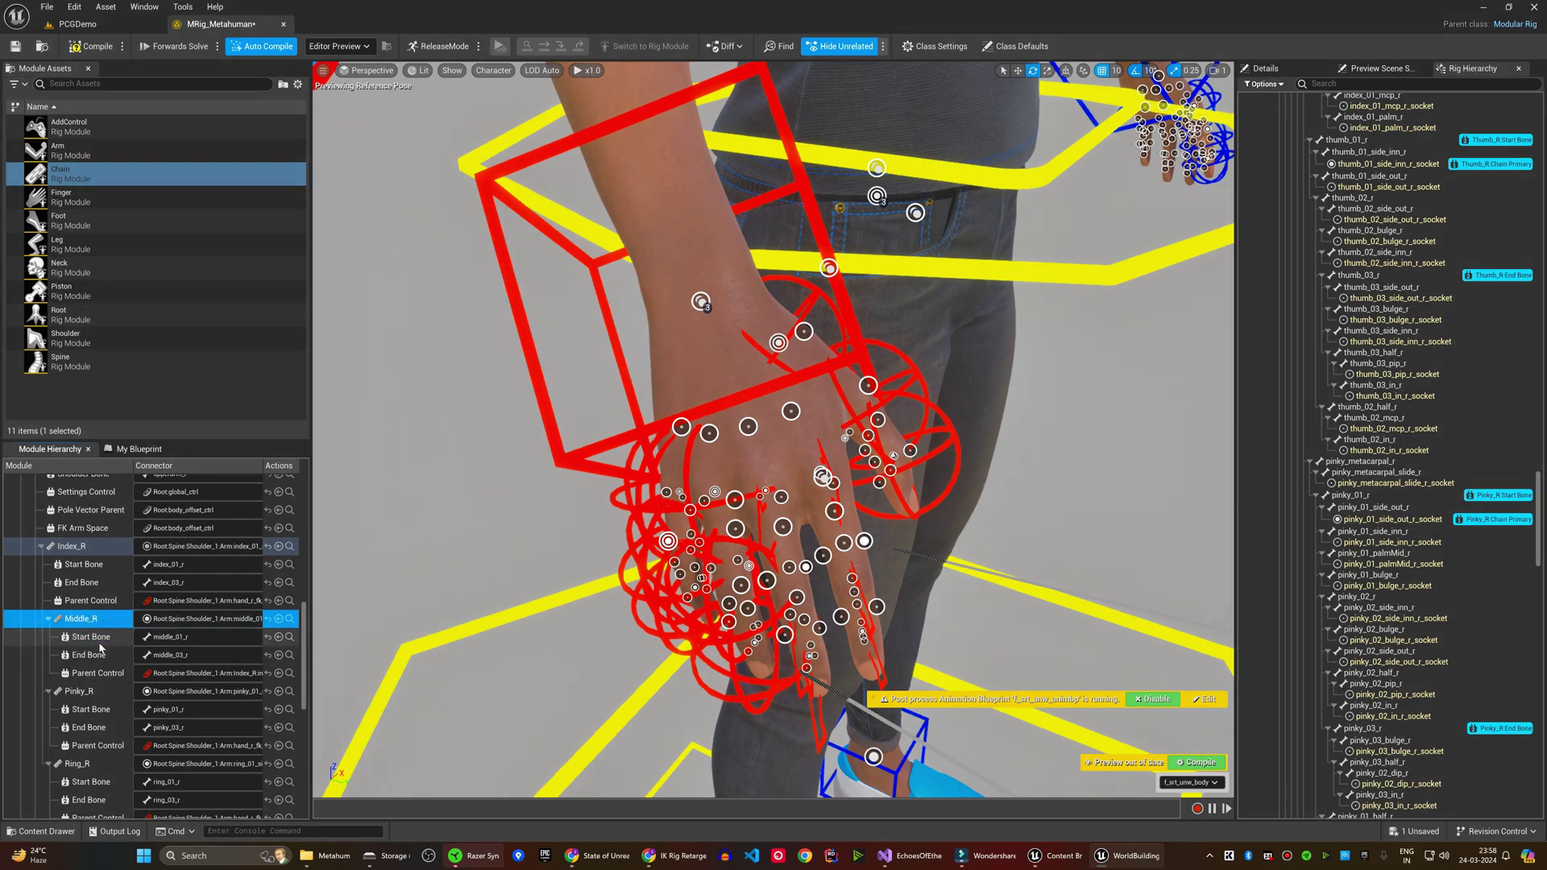
Step: Review Index_R's Arrow_Thick shape properties as the source for the other finger modules
click(72, 546)
click(1265, 69)
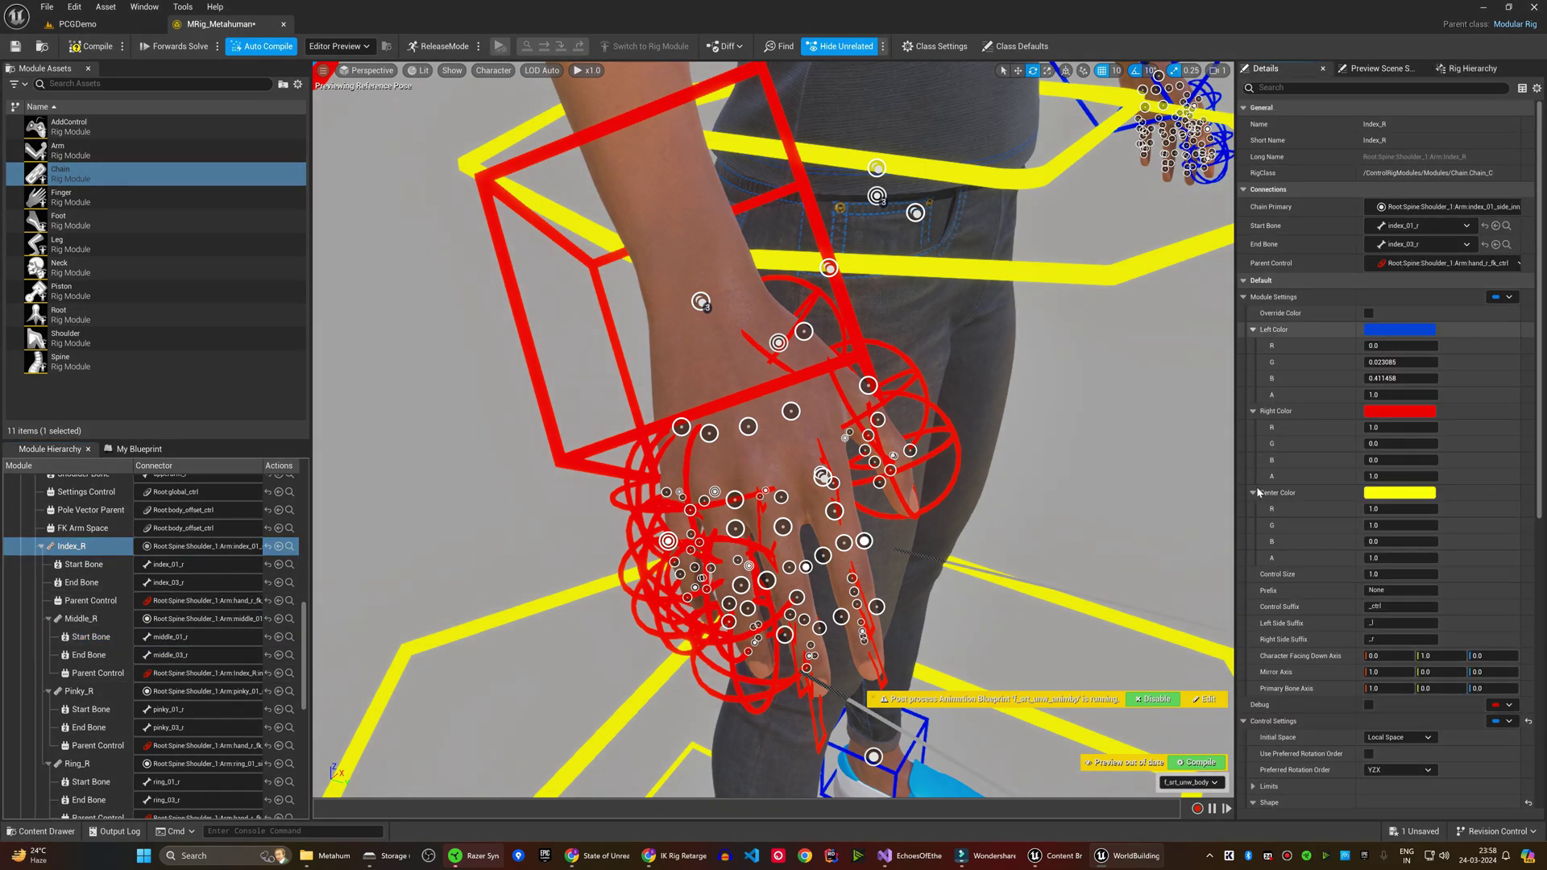
scroll(1306, 556, down, 3)
scroll(1307, 556, down, 3)
scroll(1280, 484, down, 3)
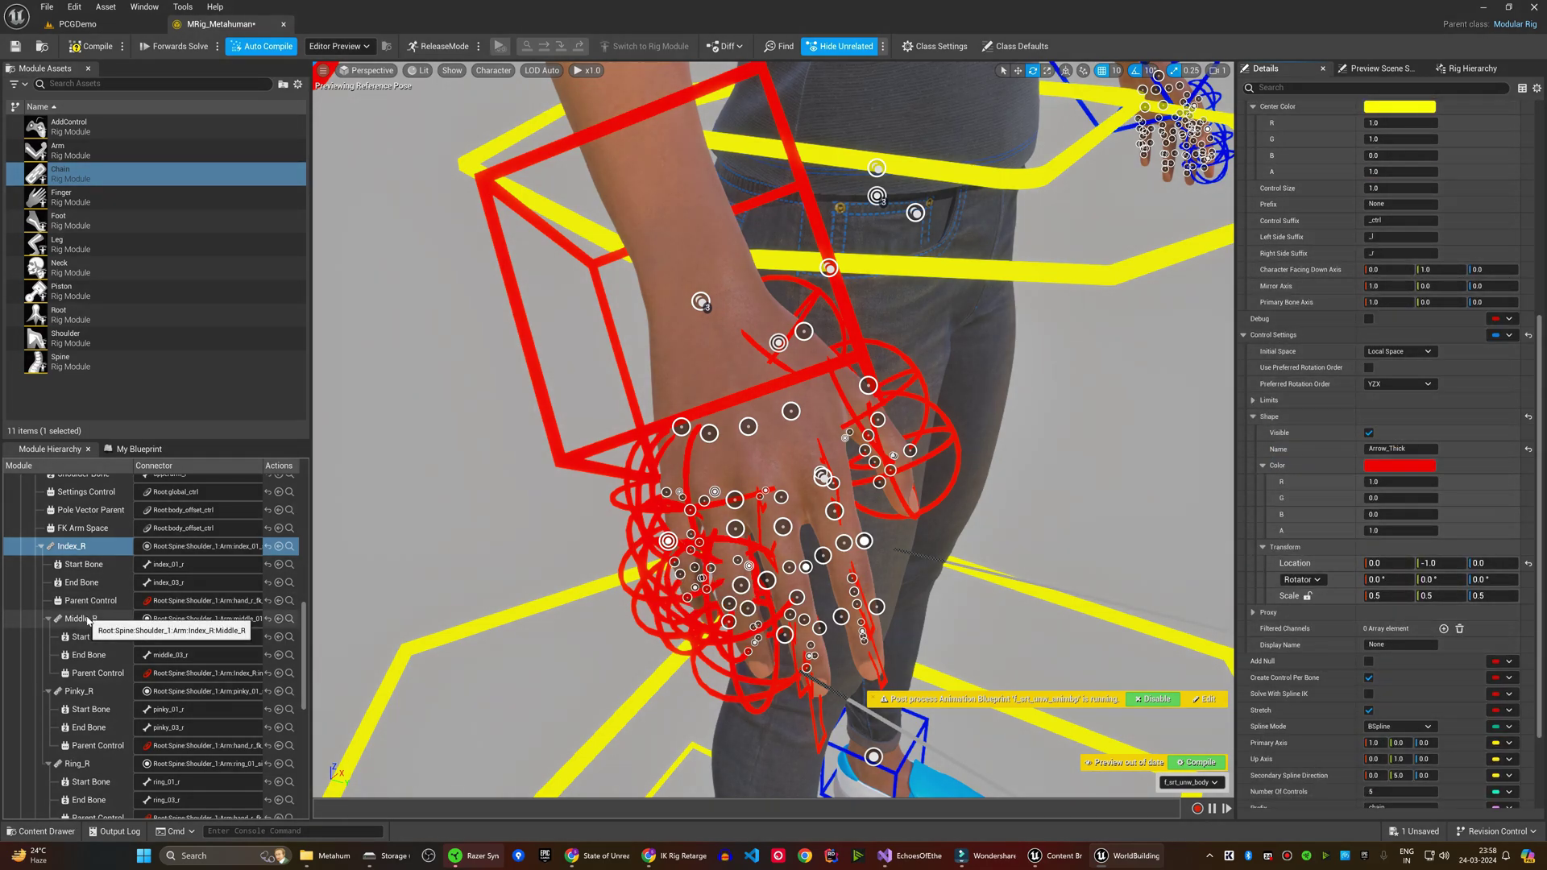
scroll(72, 604, down, 2)
click(79, 576)
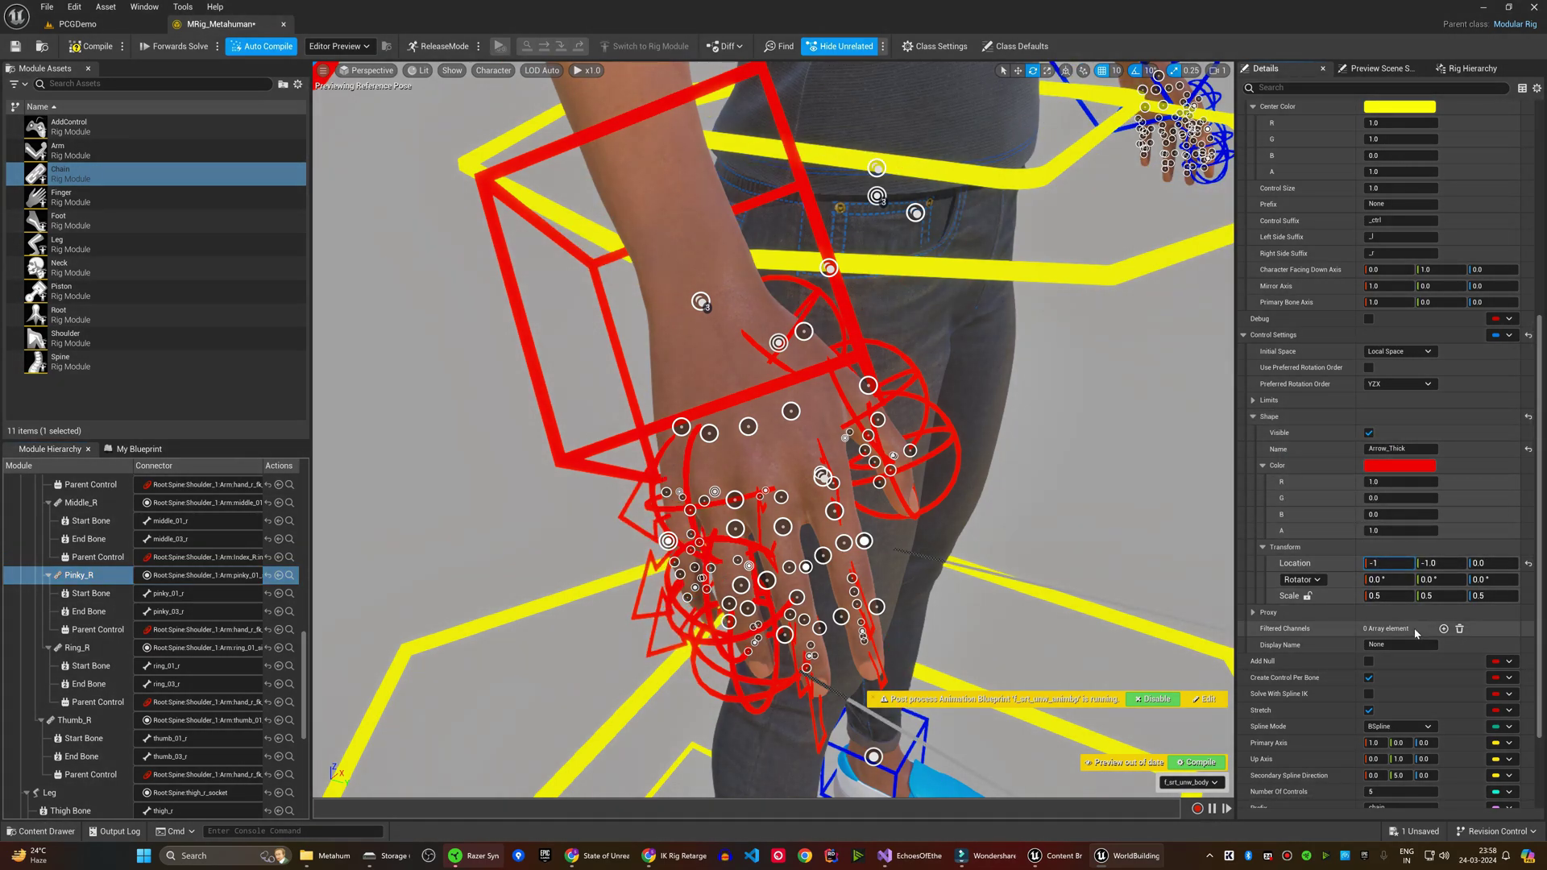
Step: Paste the Arrow_Thick shape settings onto Ring_R and adjust its shape Location X
click(76, 647)
right_click(1270, 417)
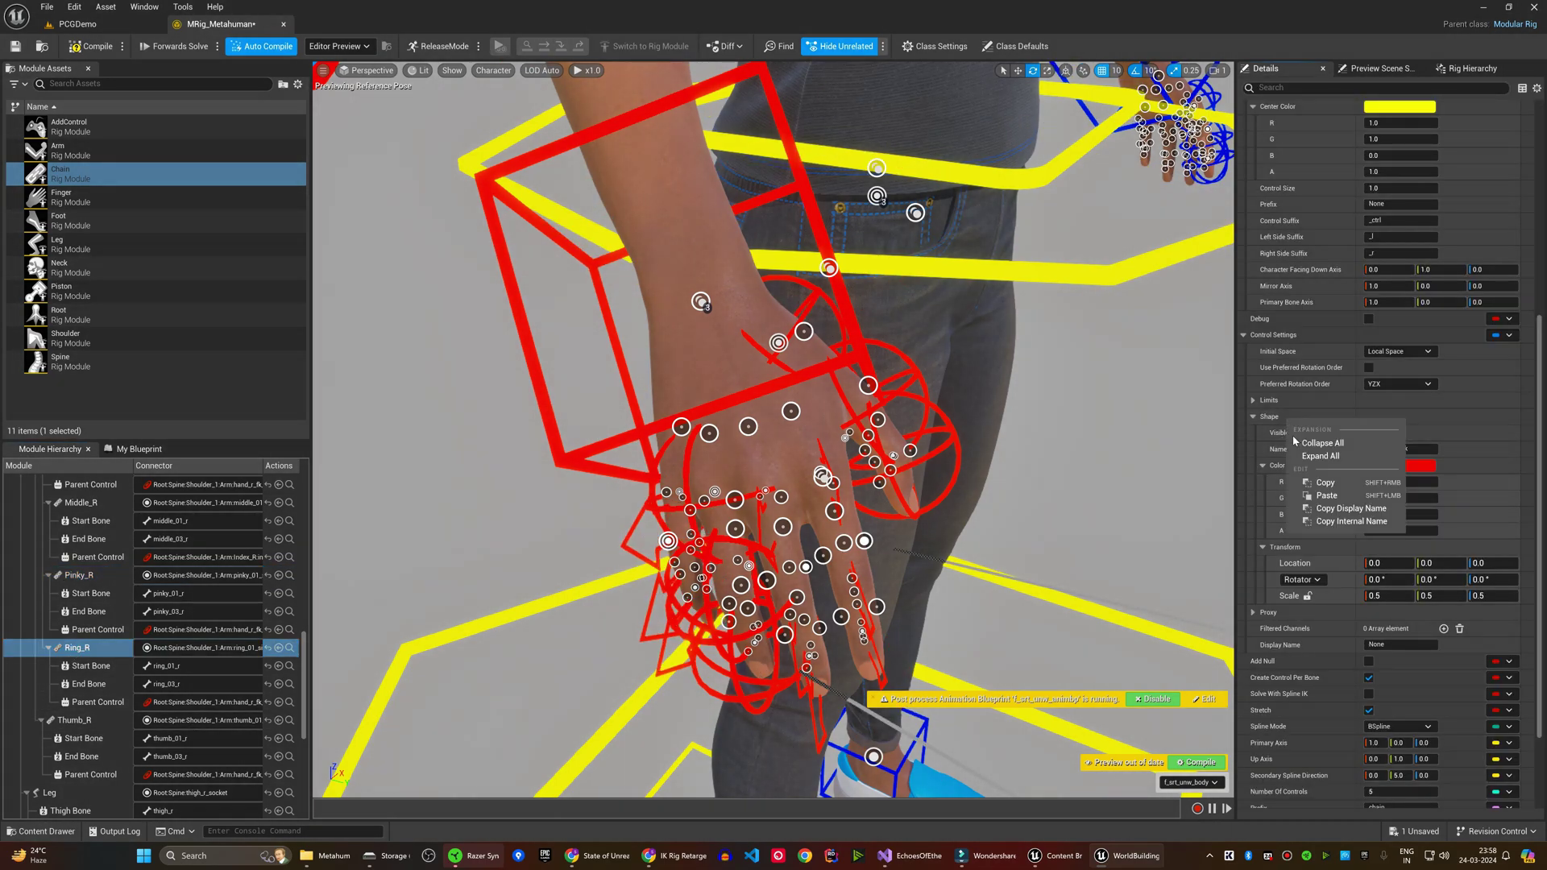
click(1317, 455)
click(1378, 562)
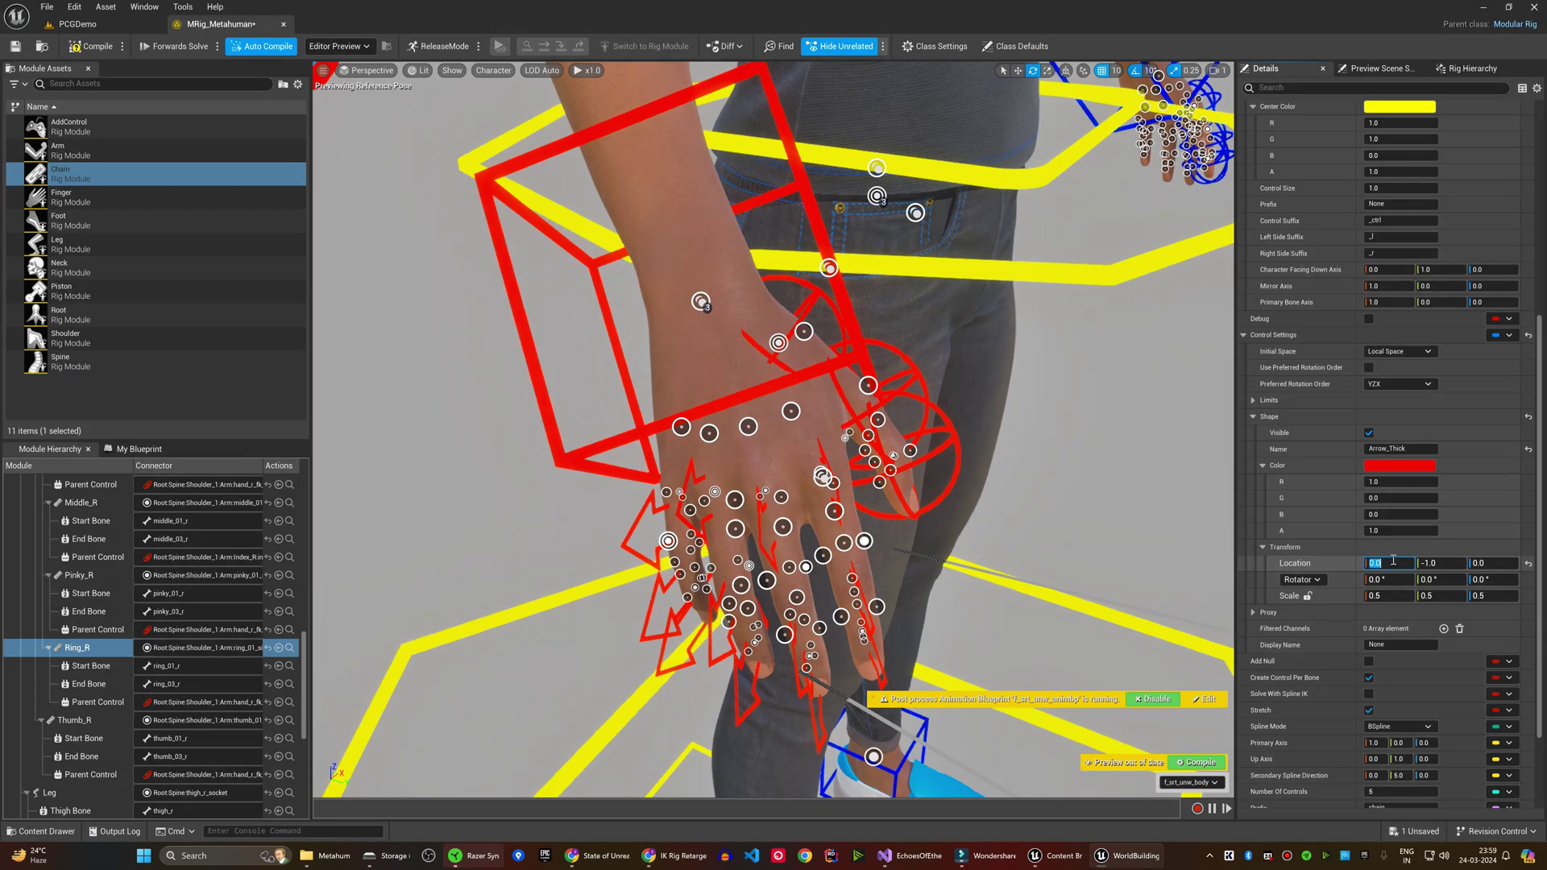
Step: Paste the Arrow_Thick shape settings onto Thumb_R and adjust its shape Location X
click(77, 720)
right_click(1296, 420)
click(1345, 493)
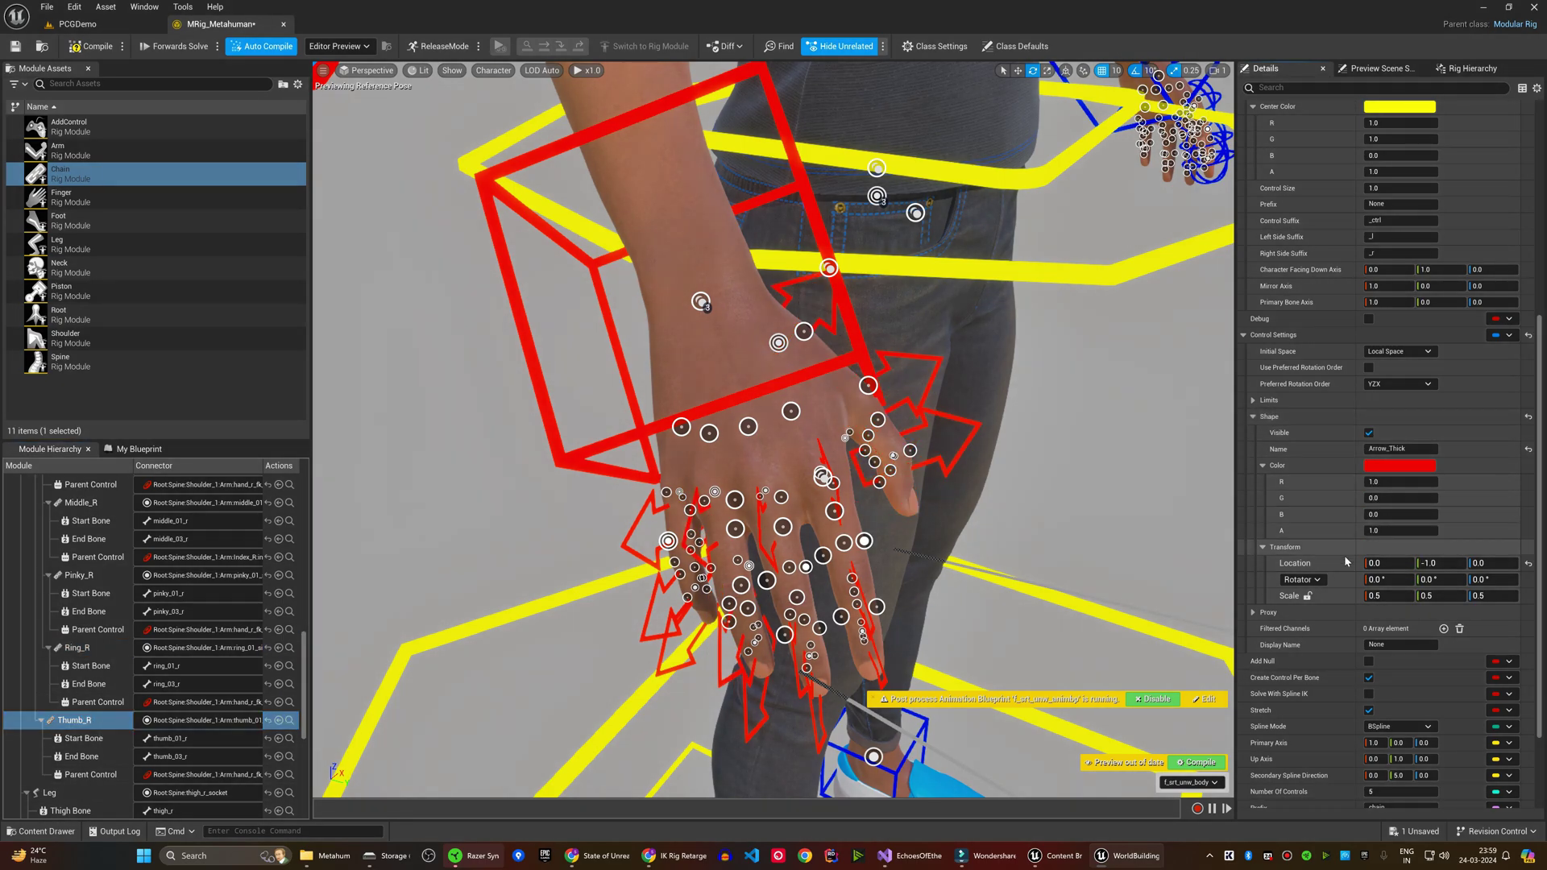
click(1389, 563)
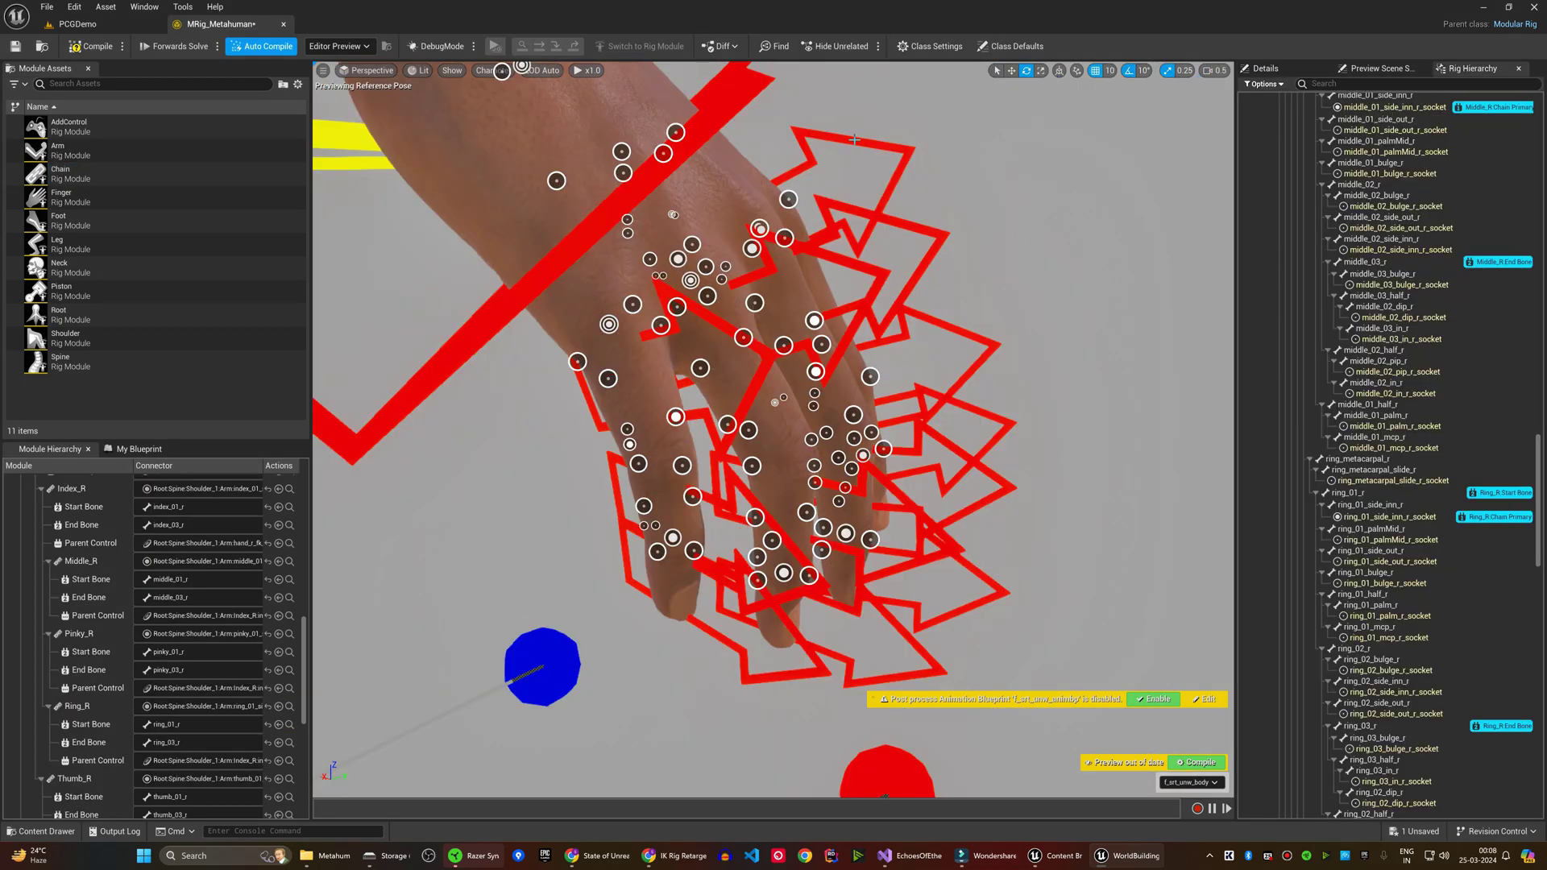
Step: Rotate index_01_r_ctrl by 20 then 10 degrees and thumb_01_r_ctrl by -10 to test the finger chains
click(760, 227)
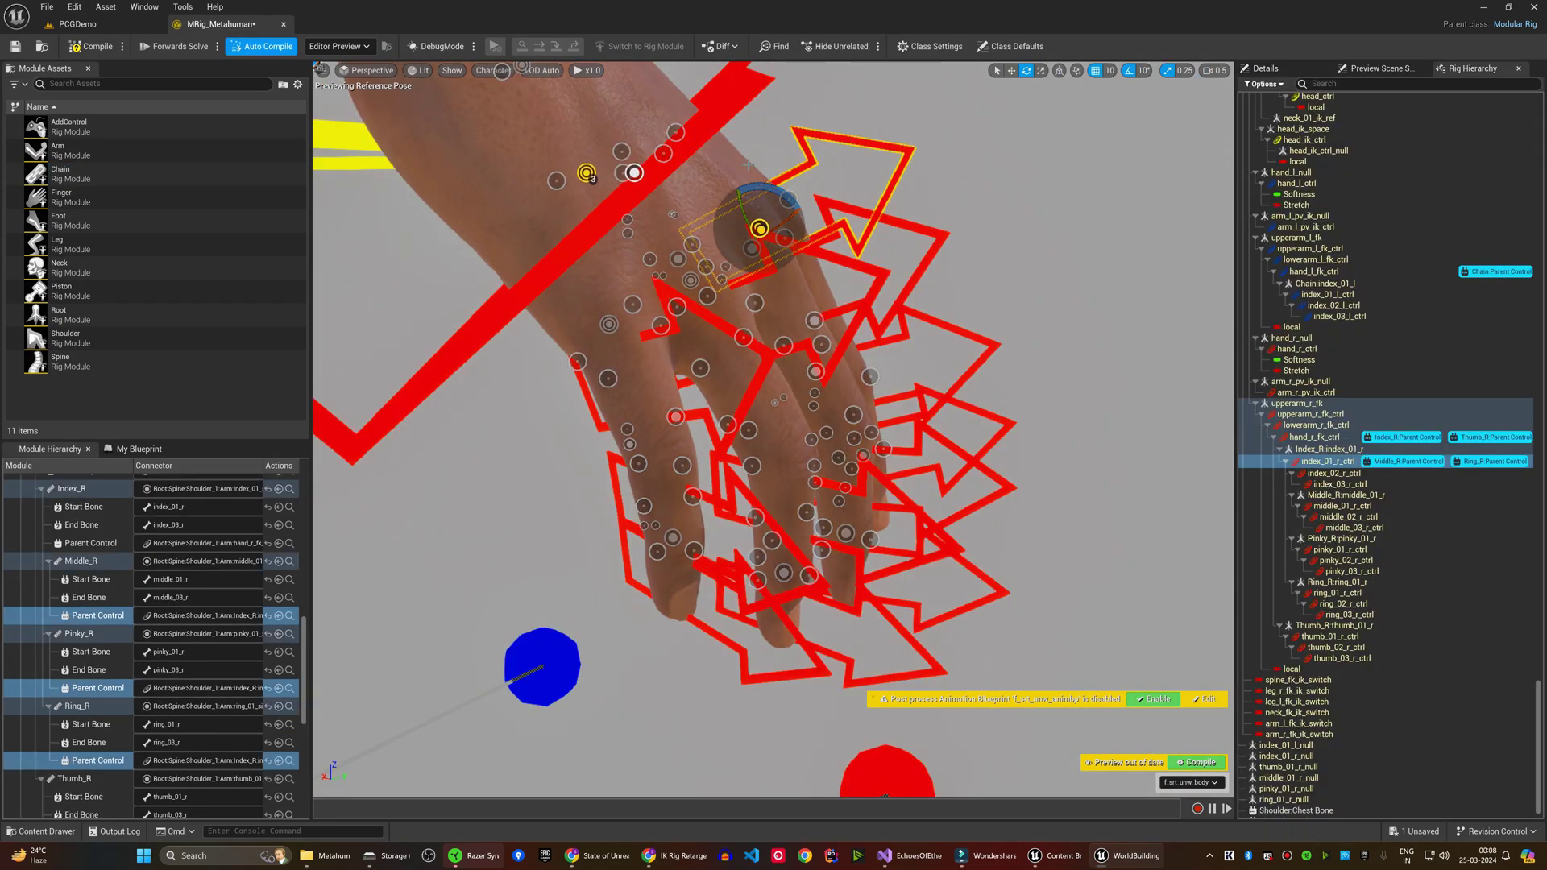
mouse_move(758, 189)
mouse_down()
mouse_move(736, 189)
mouse_move(800, 176)
mouse_move(755, 177)
mouse_up()
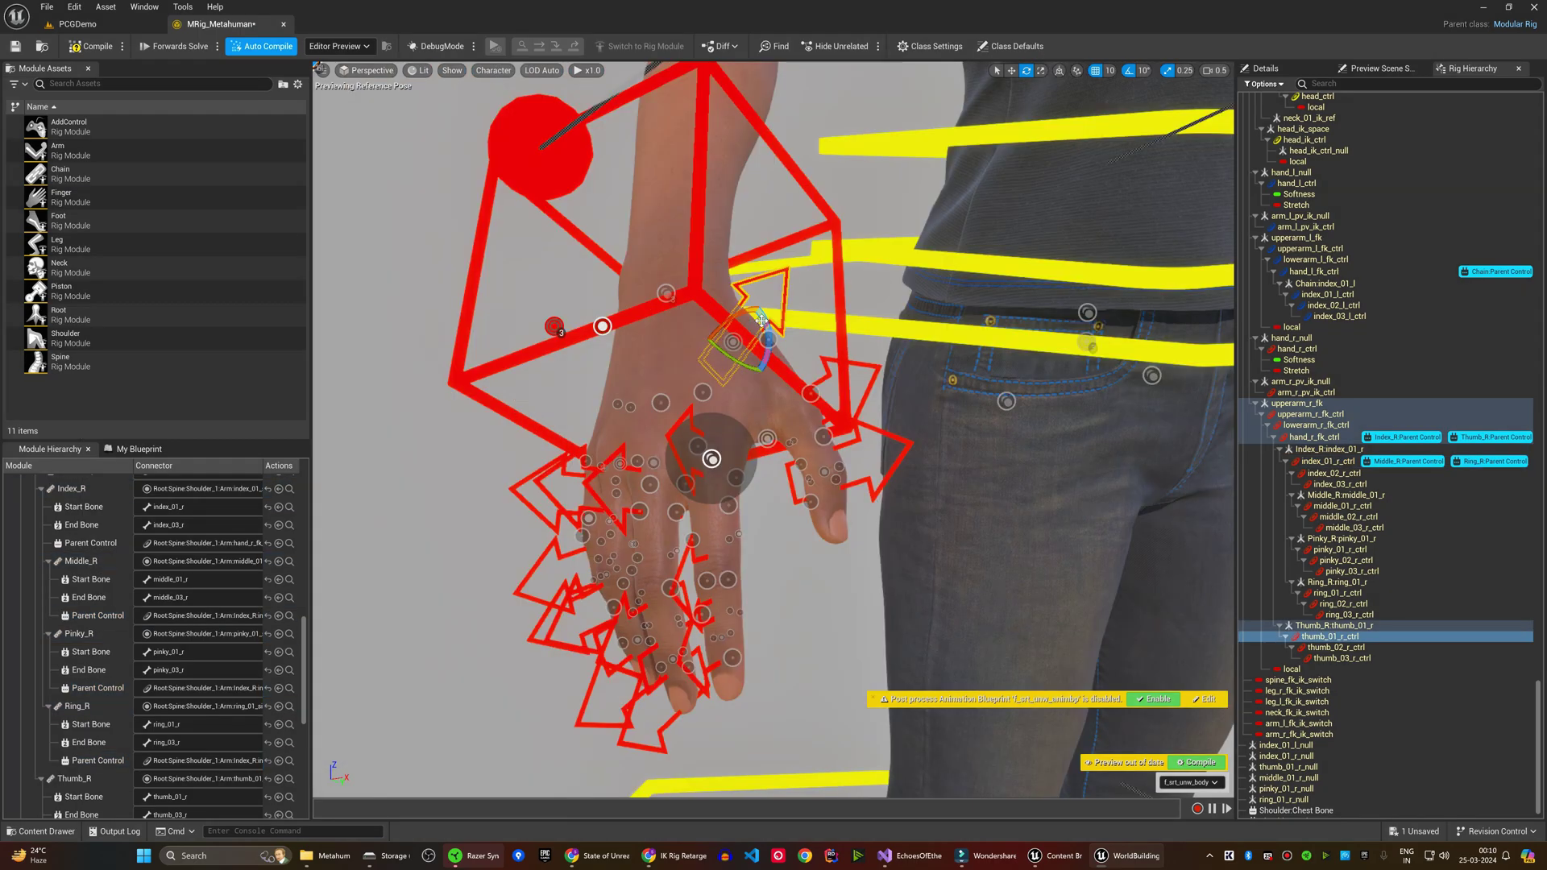
drag(762, 320, 742, 362)
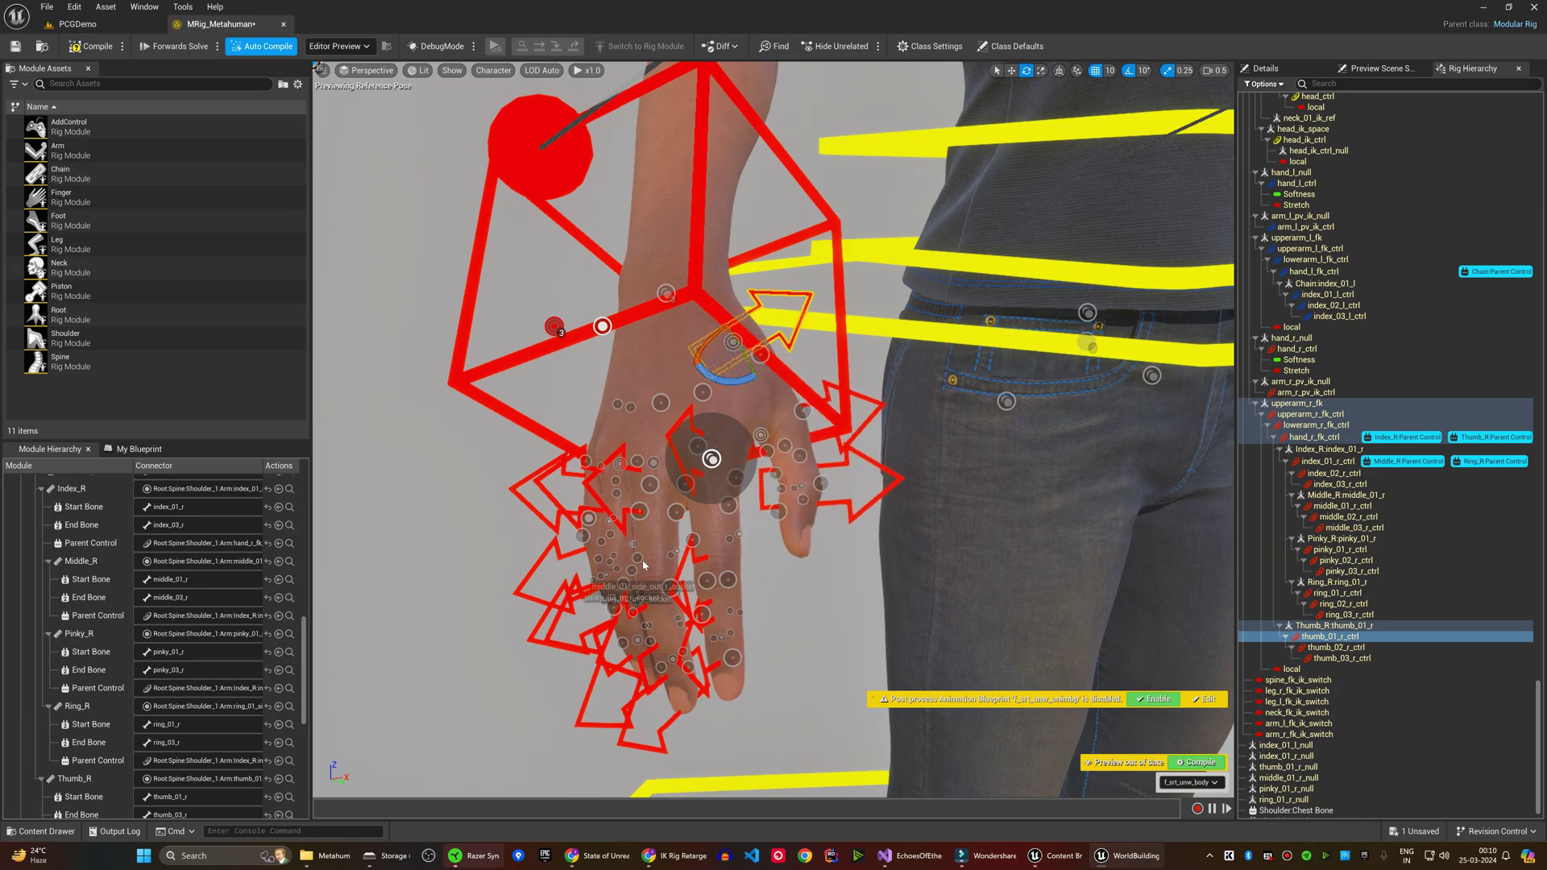
click(711, 458)
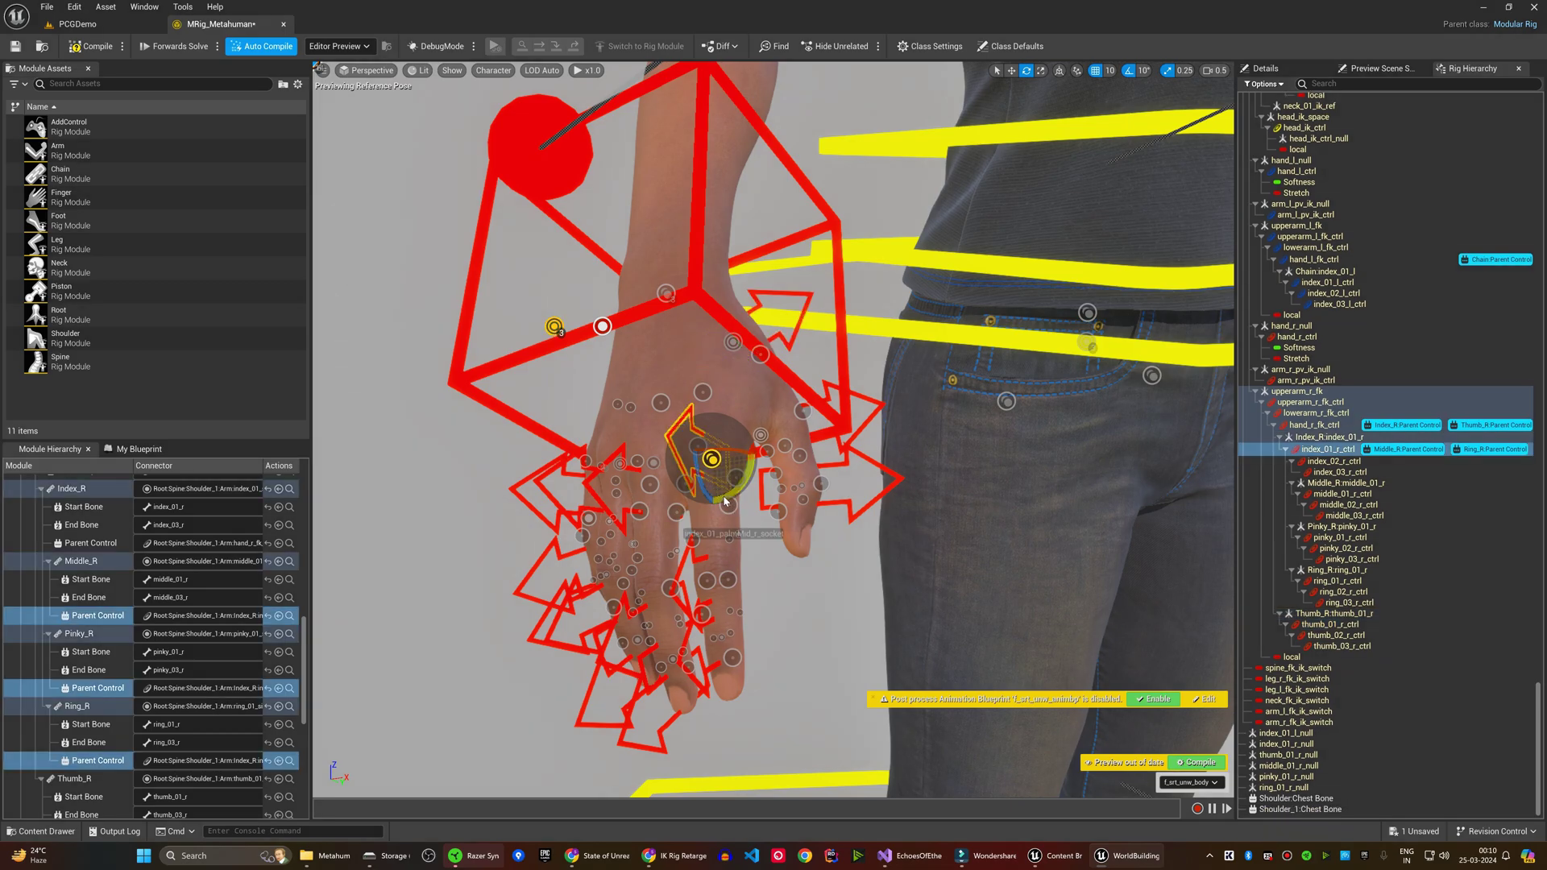
mouse_move(711, 457)
mouse_down()
mouse_move(604, 415)
mouse_move(592, 429)
mouse_up()
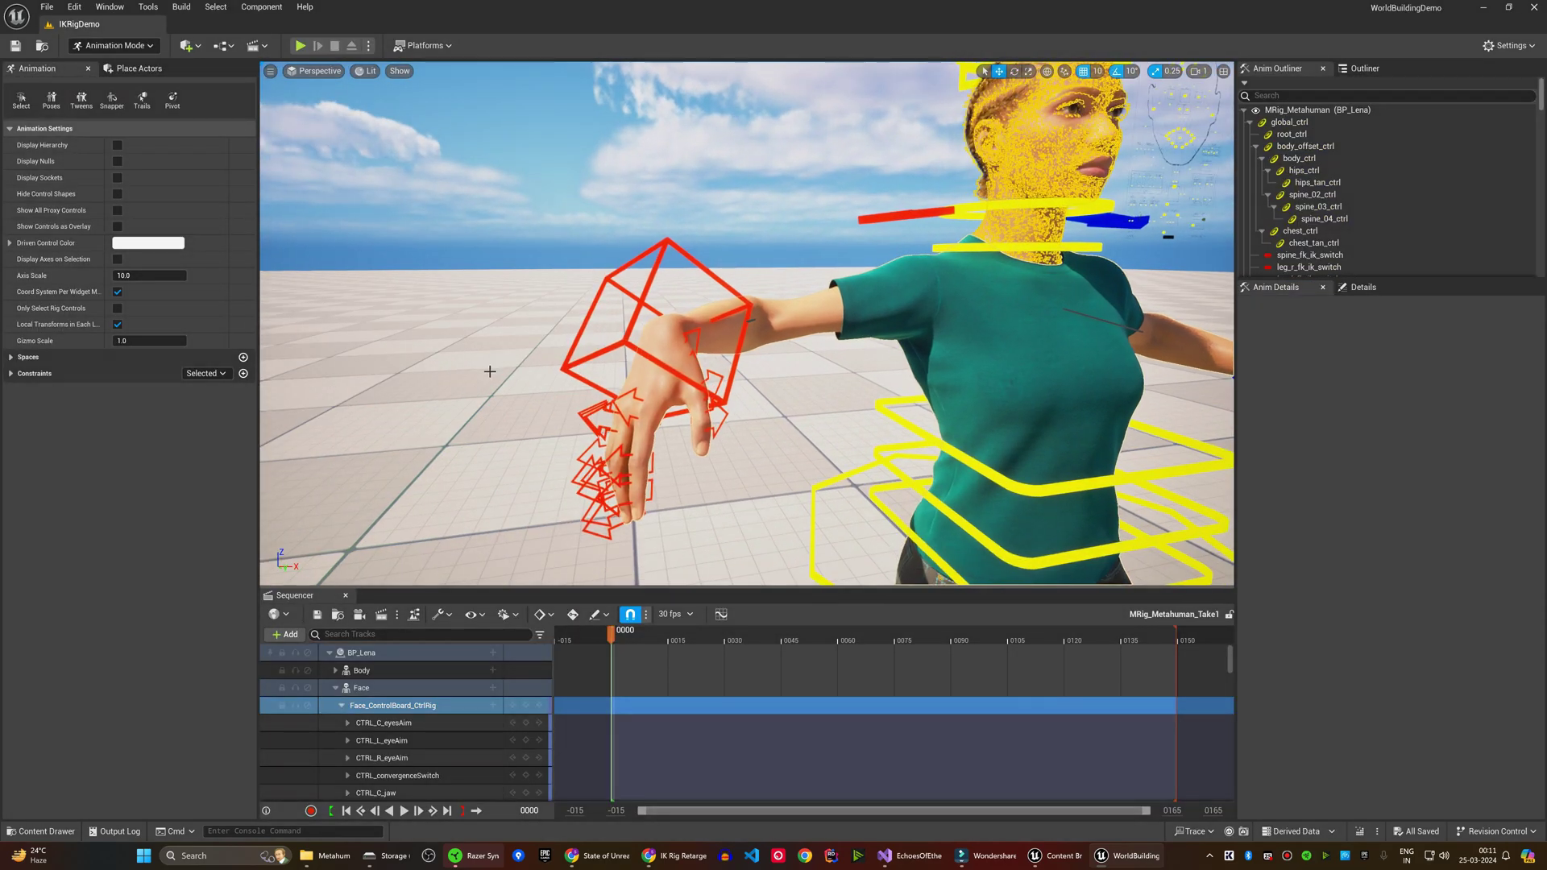
Step: Curl the right-hand fingers downward by rotating index_01_r_ctrl in the Sequencer viewport
right_drag(671, 381, 670, 381)
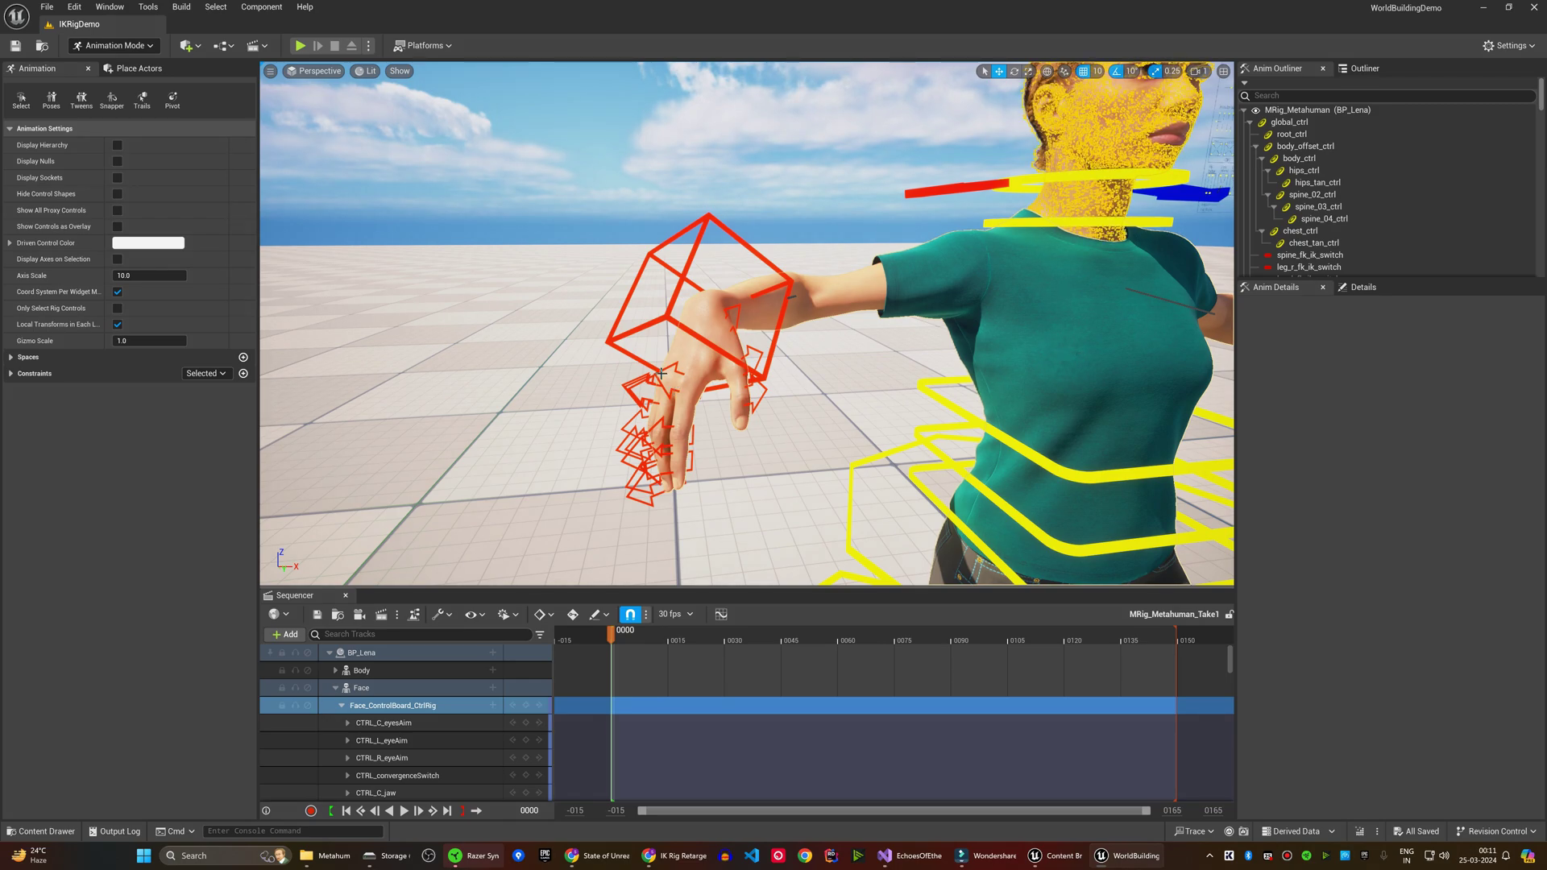
click(663, 377)
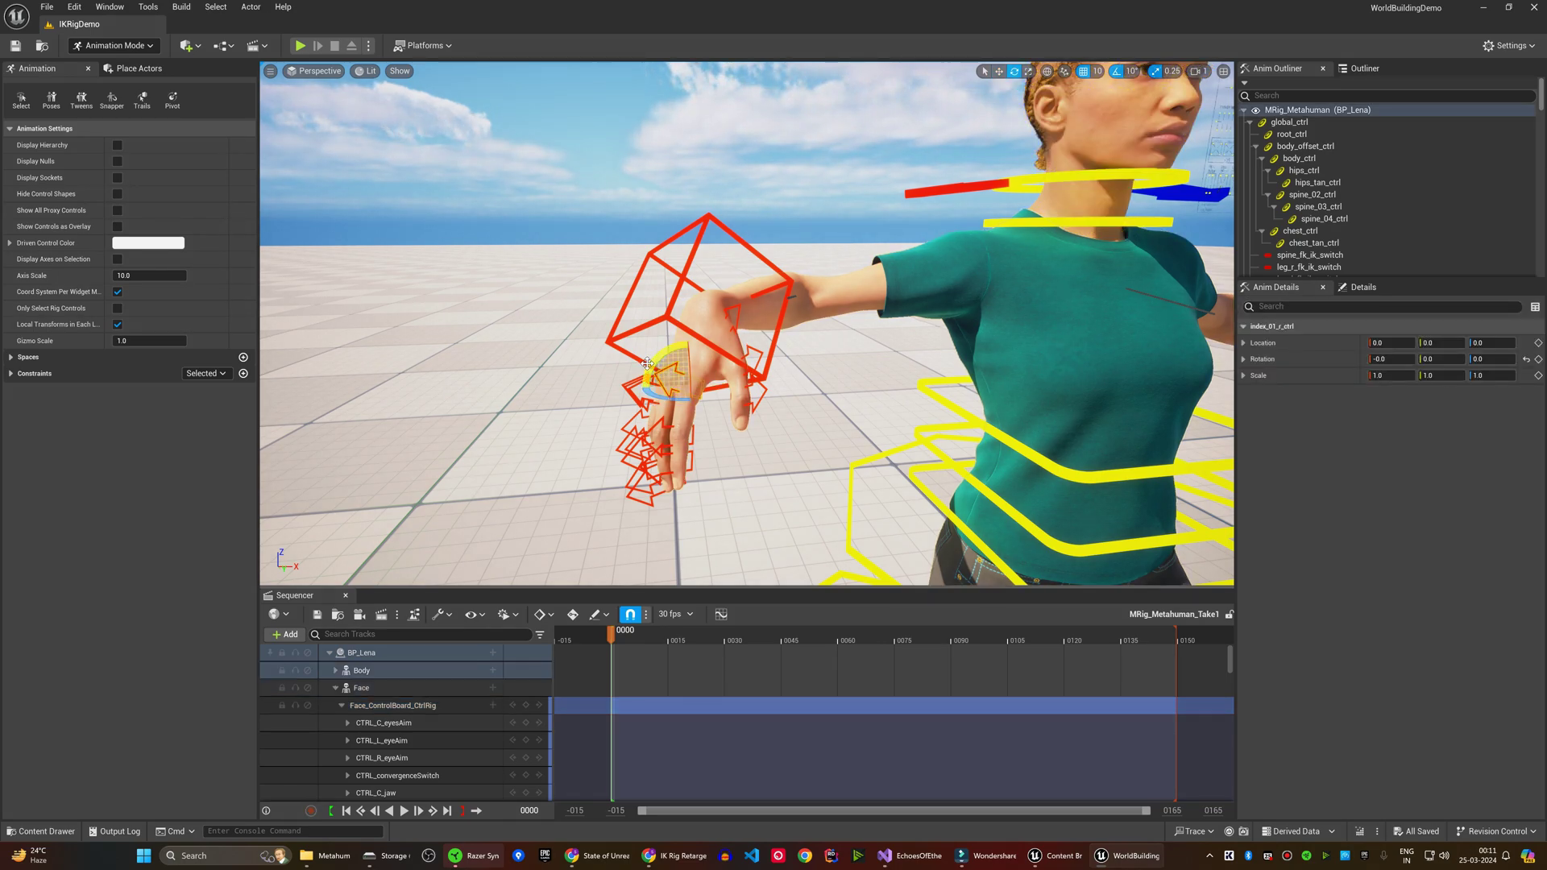
drag(647, 364, 725, 353)
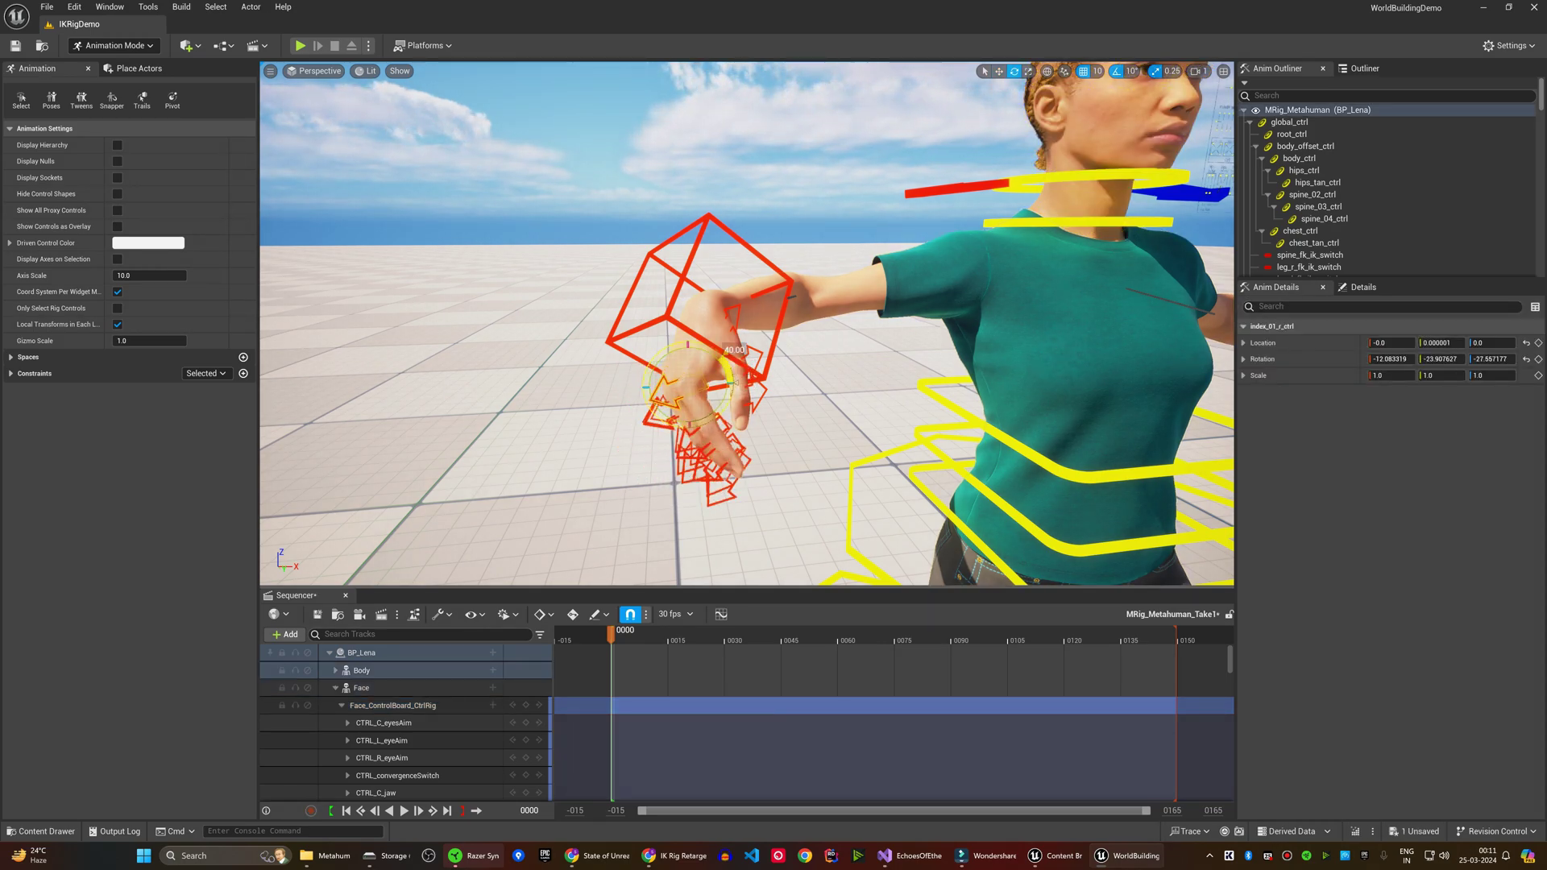
right_drag(726, 352, 725, 353)
mouse_move(837, 358)
mouse_down()
mouse_move(779, 362)
mouse_move(773, 399)
mouse_move(784, 339)
mouse_up()
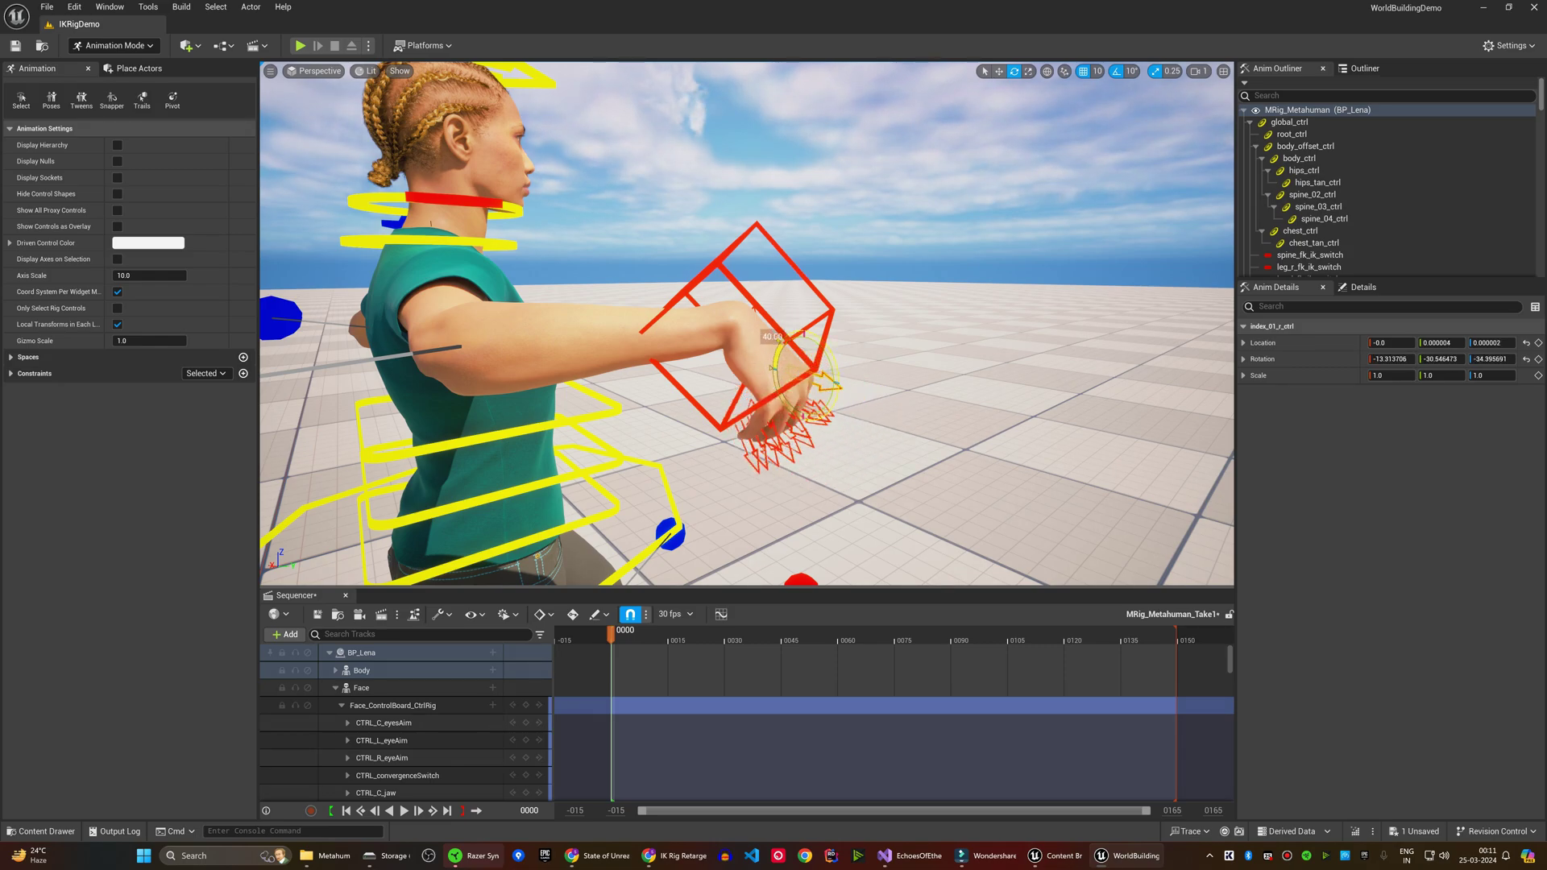
Step: Bend the wrist by rotating hand_r_ctrl about -30 degrees
click(739, 251)
drag(743, 288, 730, 361)
mouse_move(848, 374)
alt+mouse_down()
mouse_move(774, 363)
mouse_move(759, 412)
alt+mouse_up()
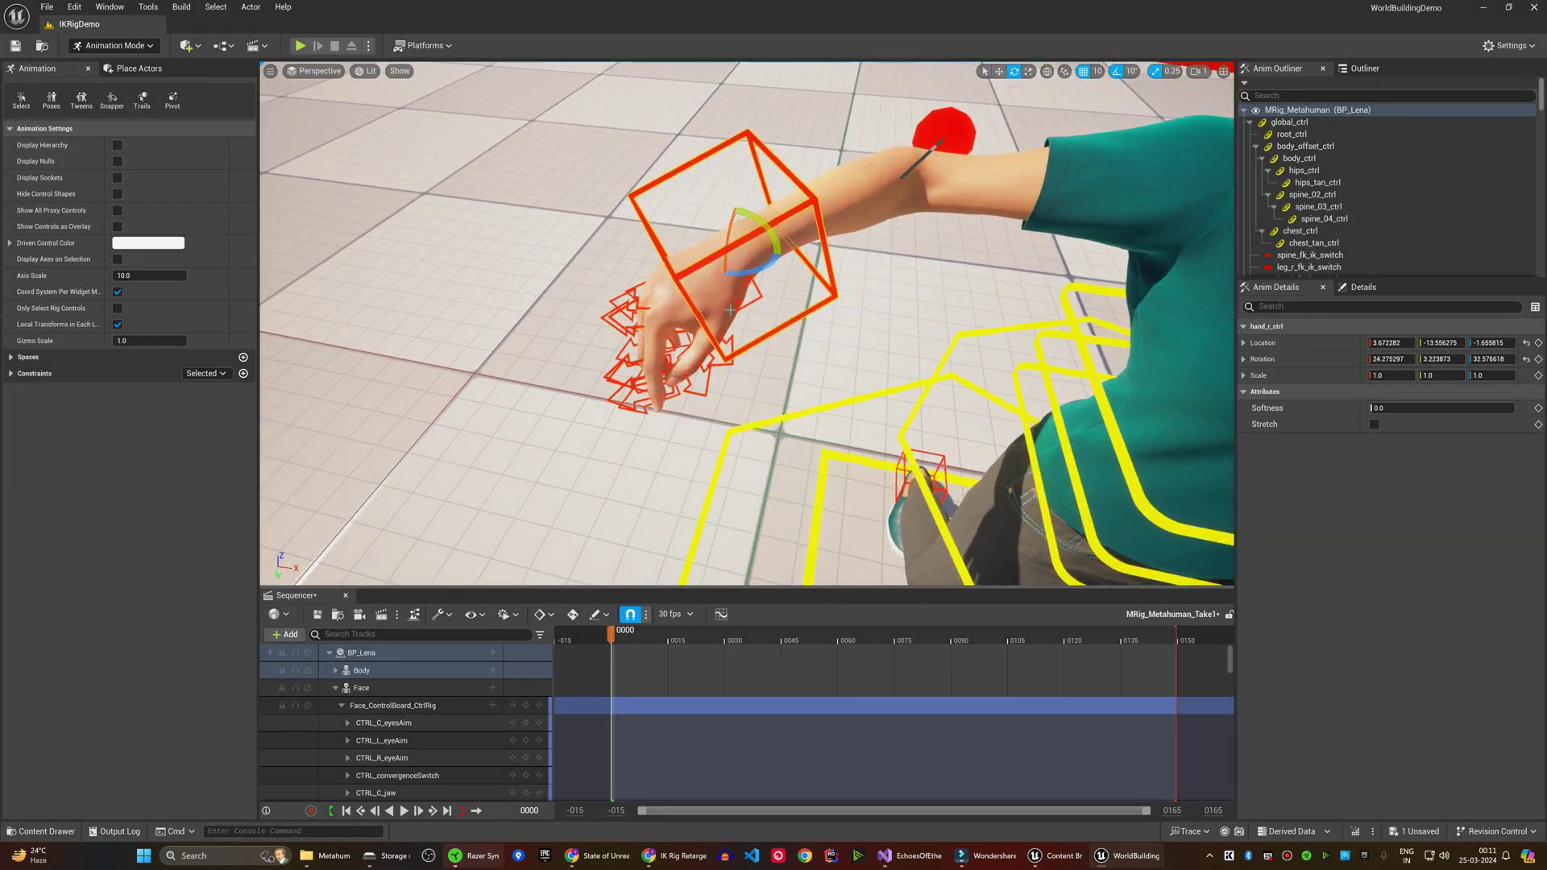
Step: Turn thumb_01_r_ctrl from -10 to 10 degrees and rotate a finger control by 10 degrees
click(750, 304)
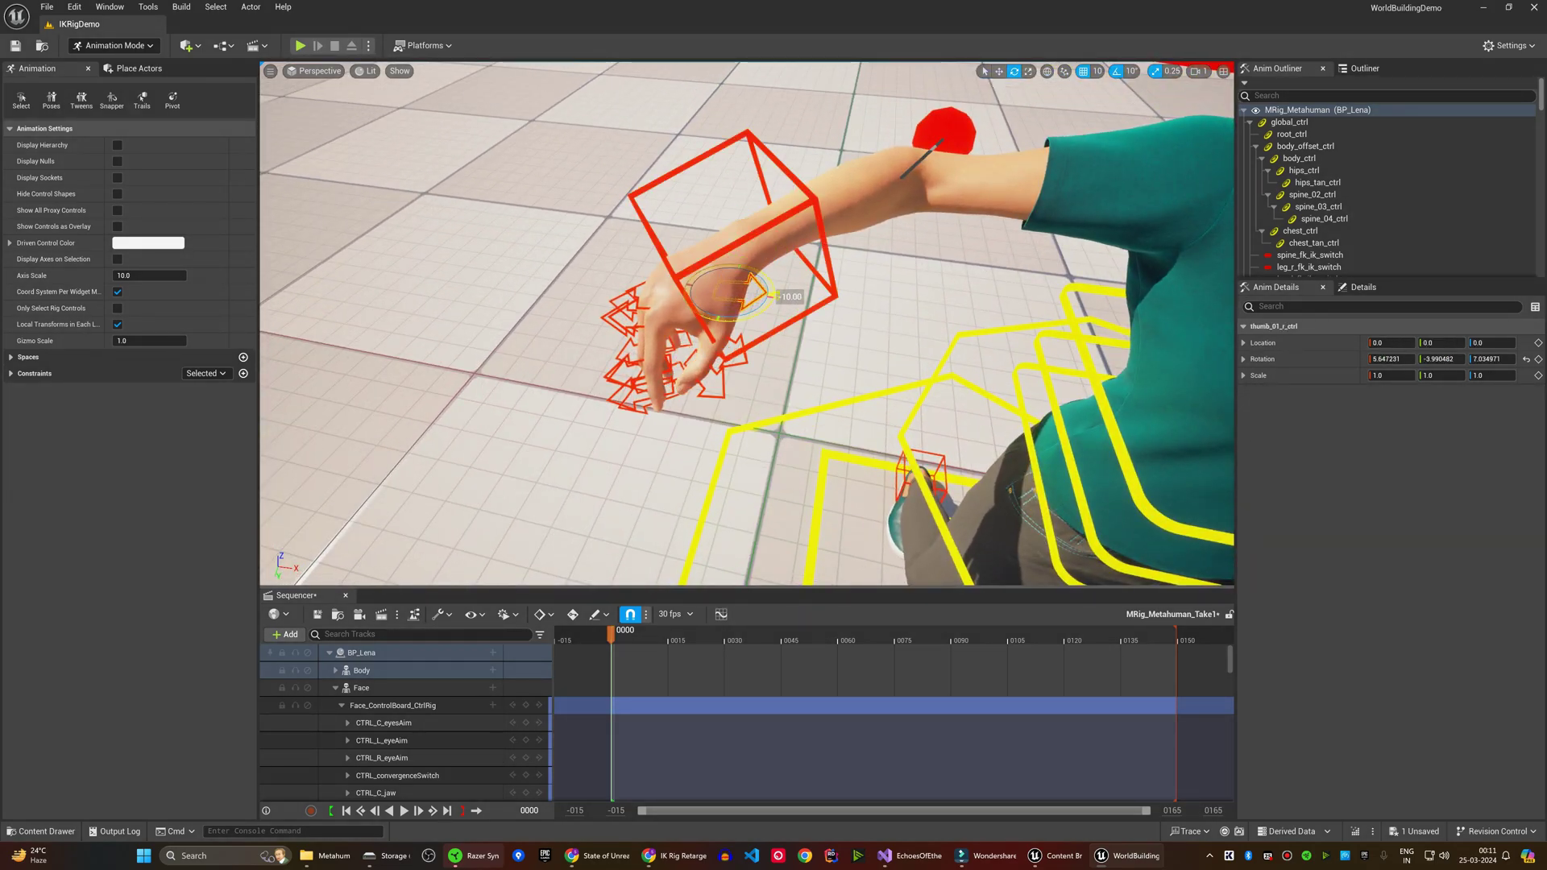
drag(753, 293, 729, 317)
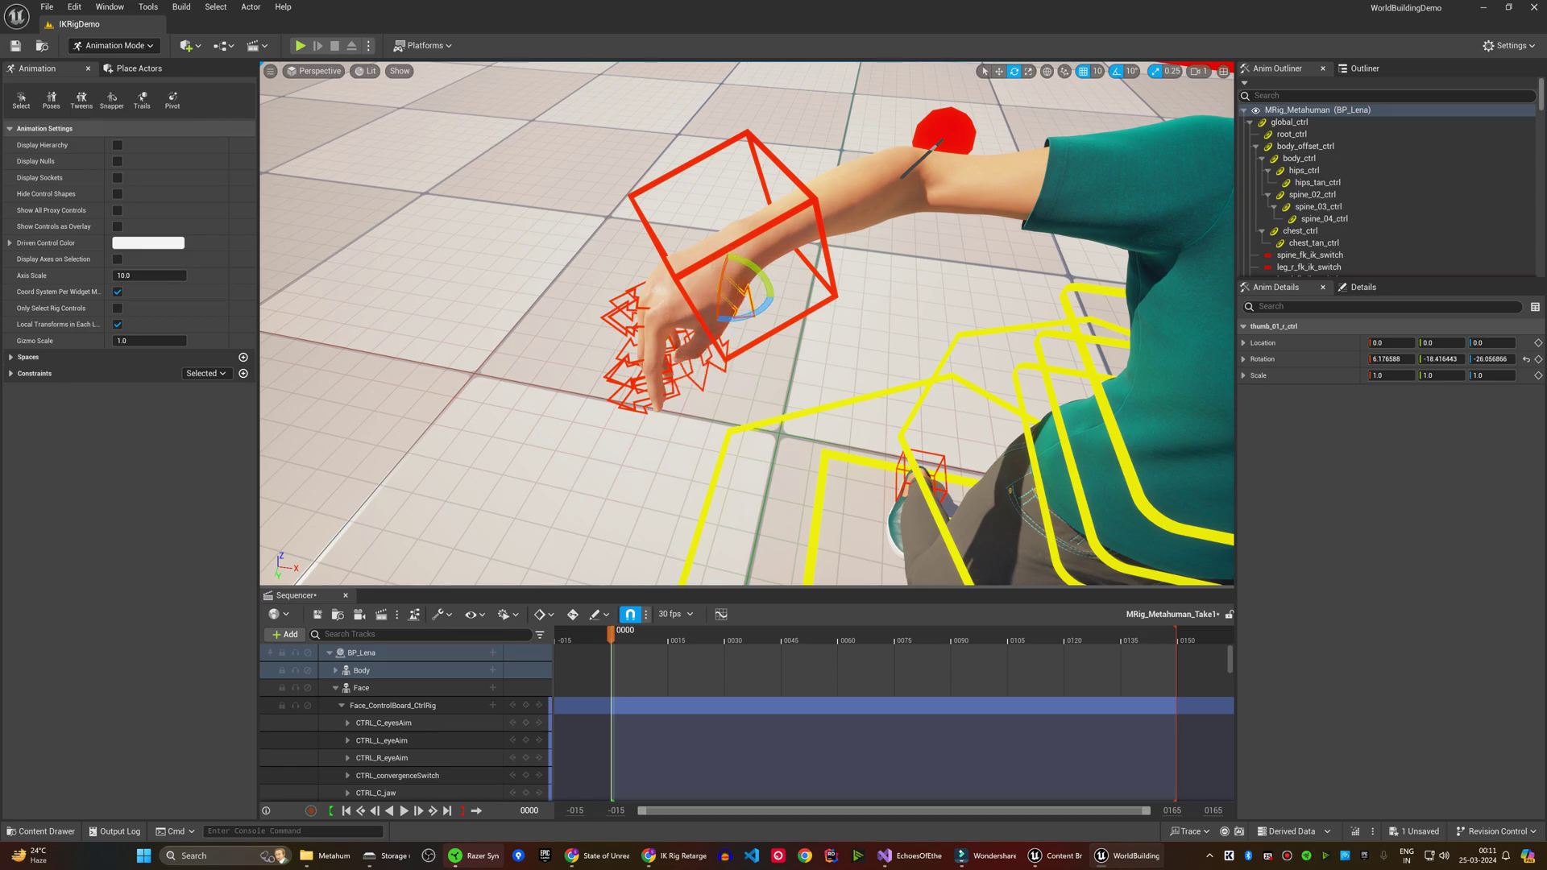
right_drag(730, 317, 774, 326)
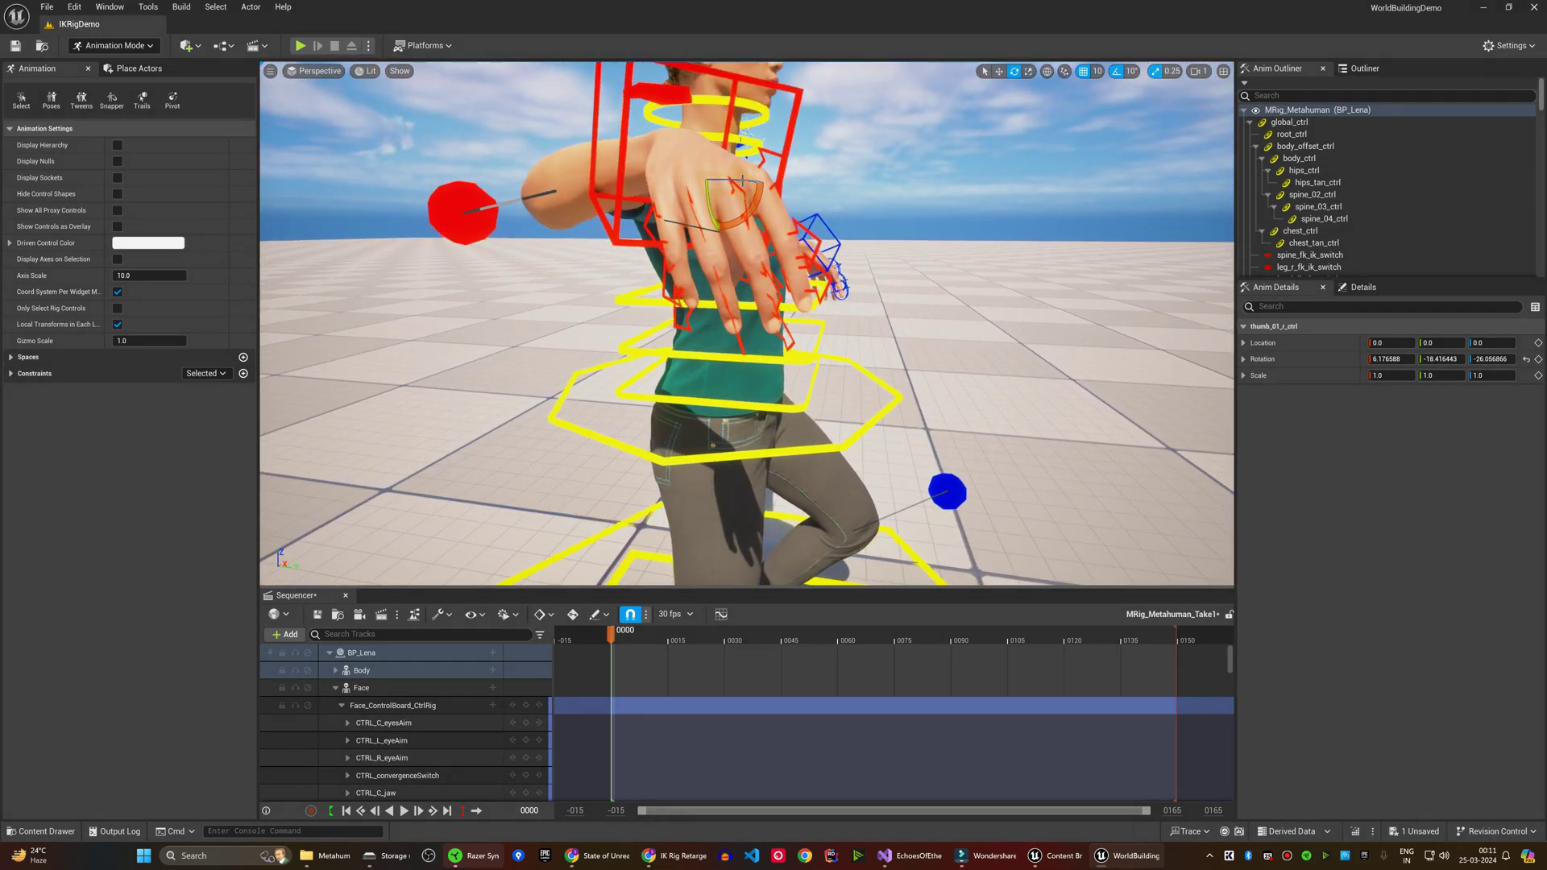
drag(749, 198, 758, 218)
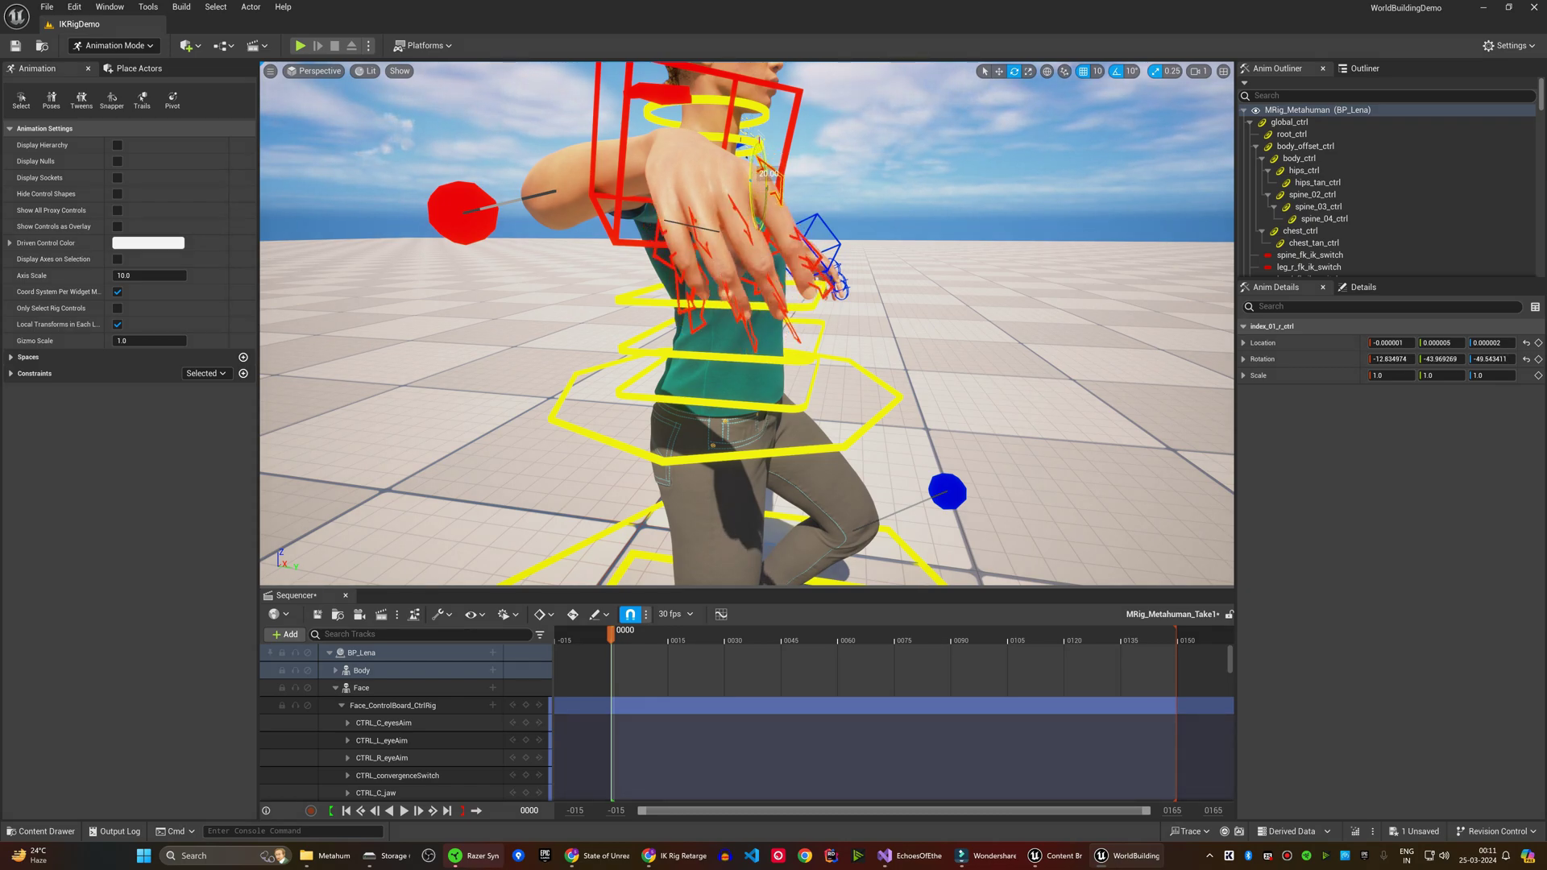
right_drag(564, 369, 728, 307)
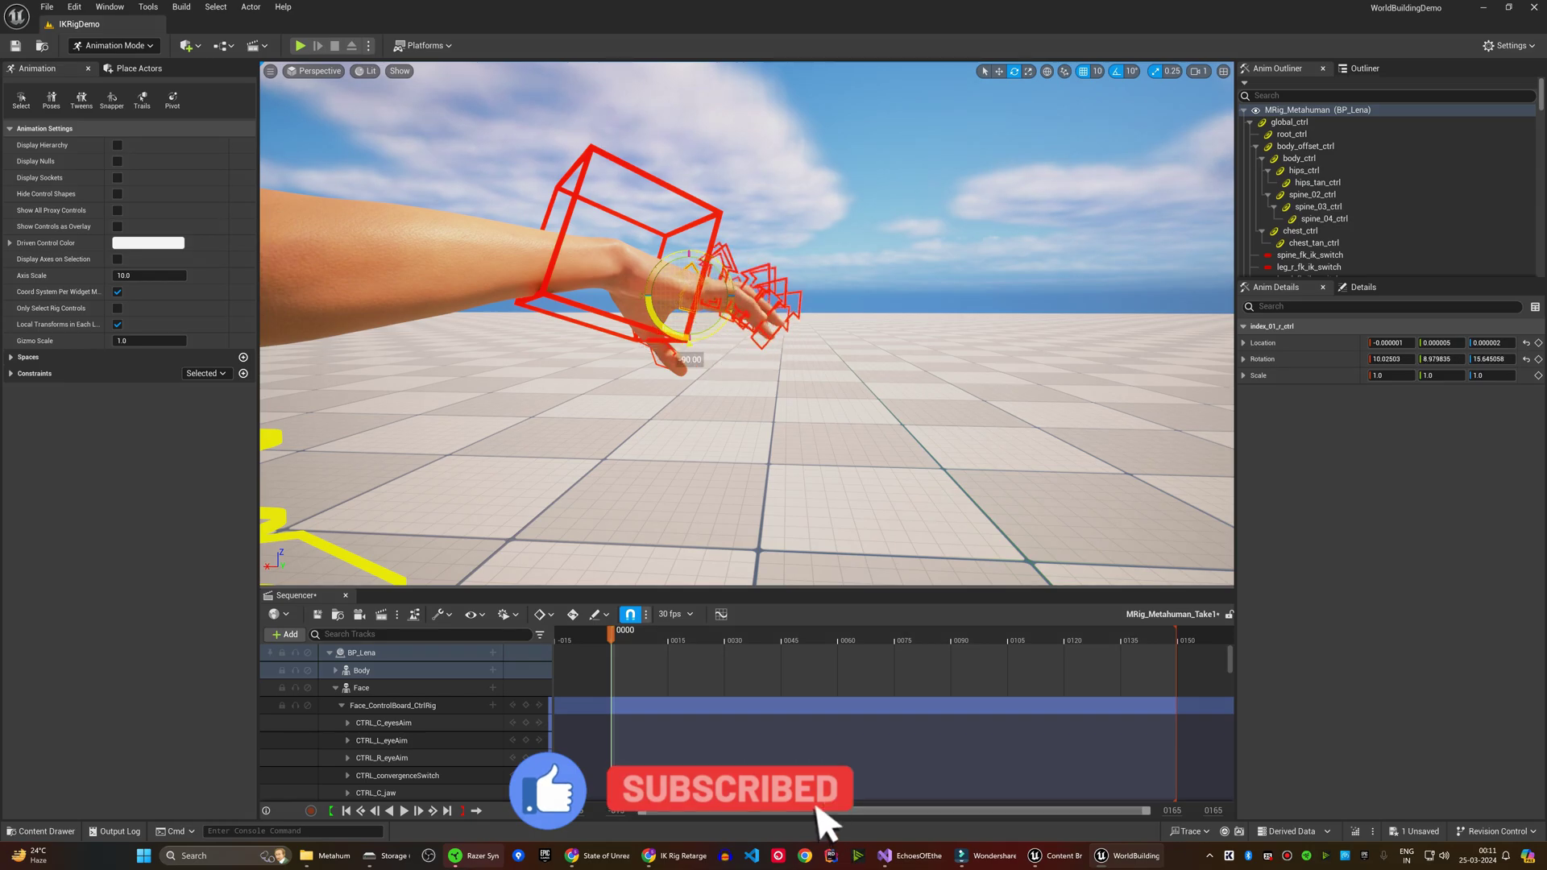
Step: Curl the index finger chain further, then orbit out to view BP_Lena's full crouched pose
drag(661, 352, 639, 330)
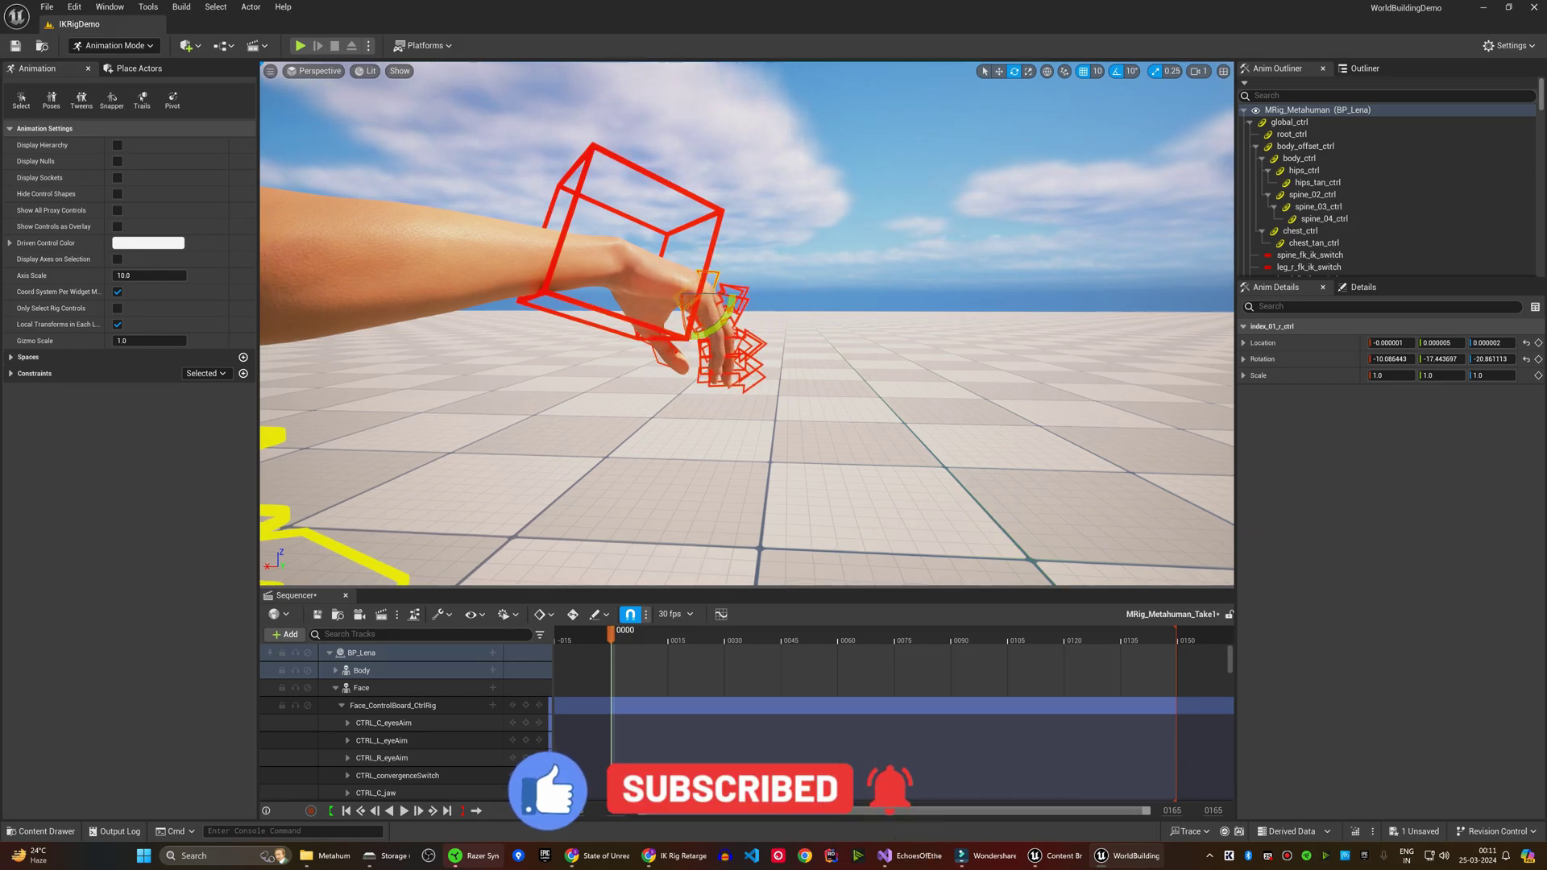
mouse_move(653, 328)
right_down()
mouse_move(750, 363)
mouse_move(774, 412)
right_up()
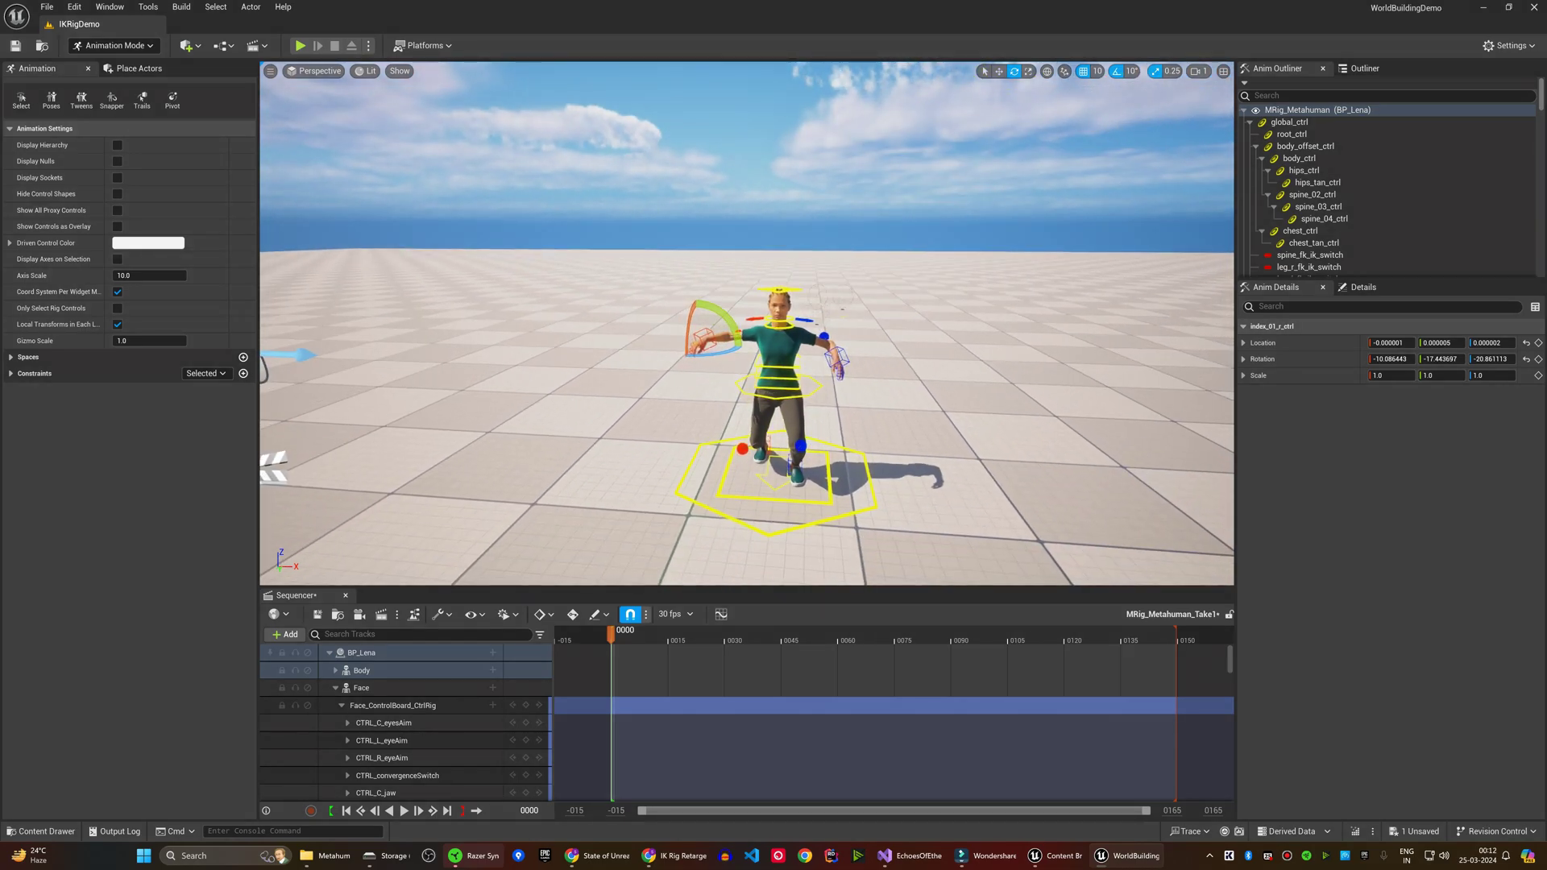
right_drag(543, 433, 609, 443)
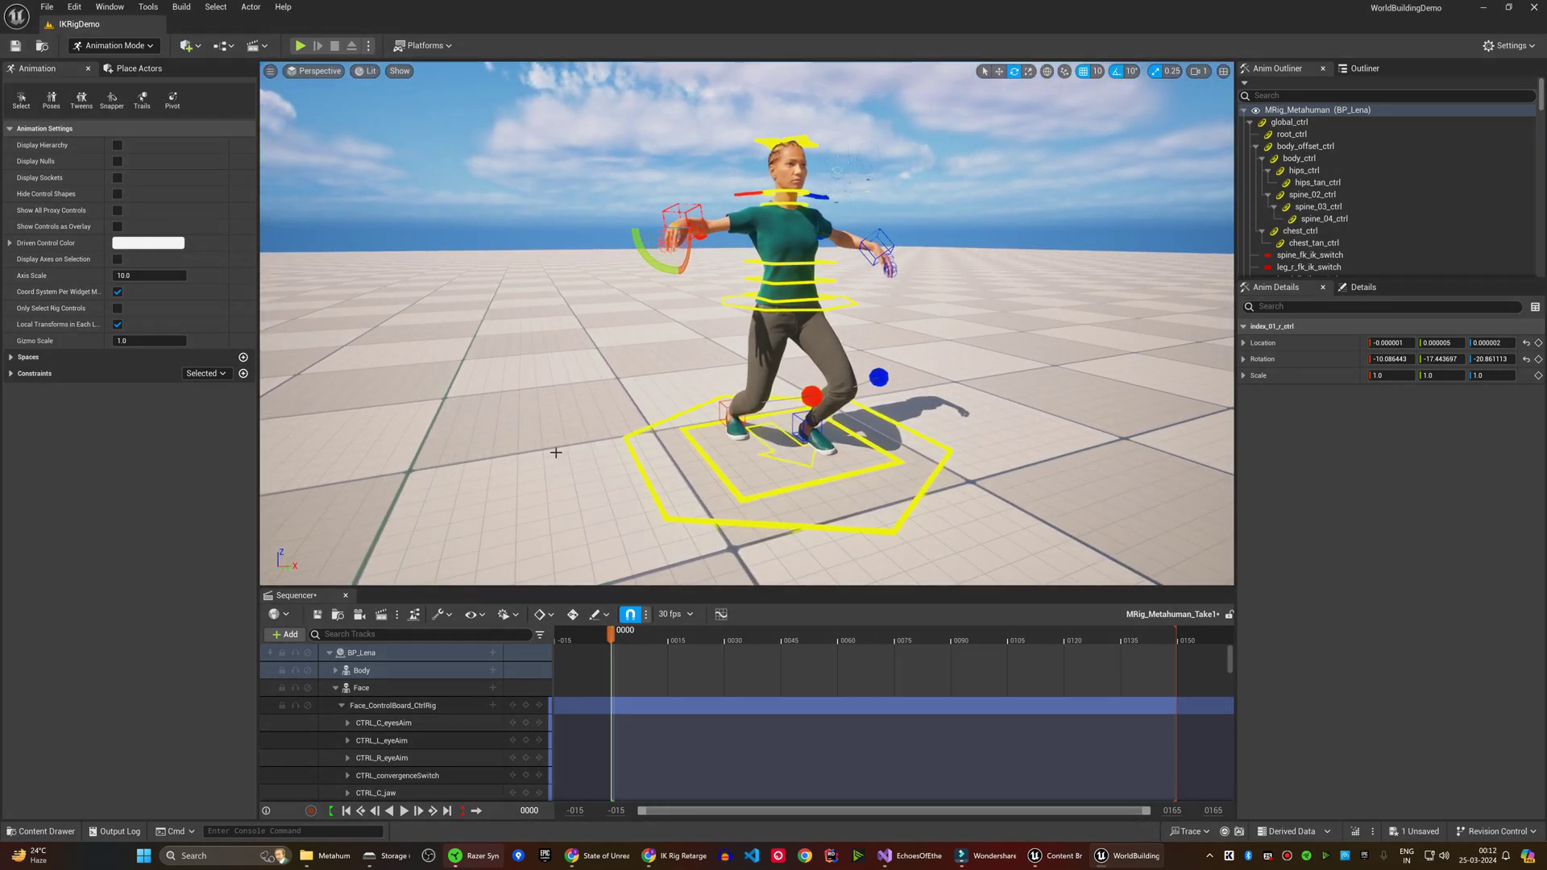